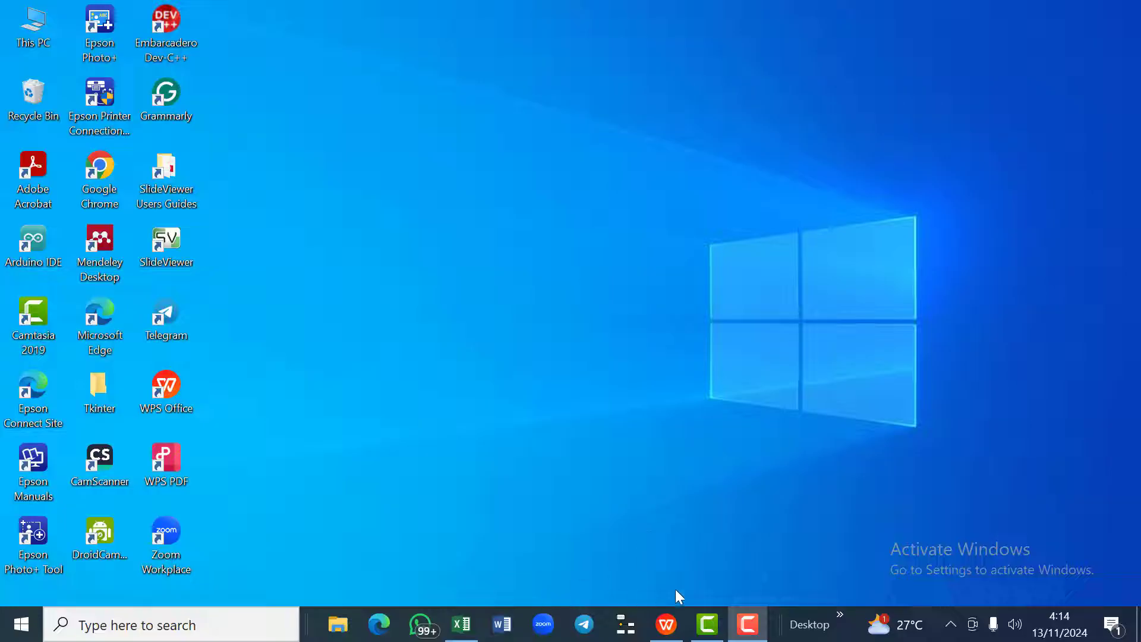
Step: Switch to the WPS PDF and read the multiple linear regression task and its training data table
{"action": "left_click", "coordinate": [666, 624]}
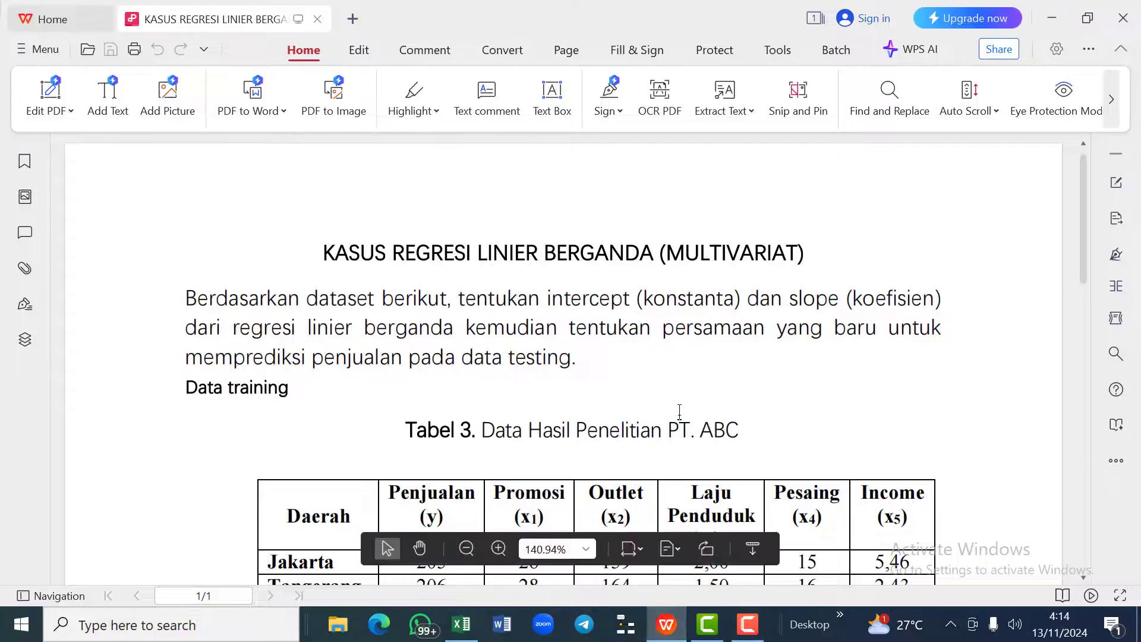
{"action": "scroll", "coordinate": [683, 416], "scroll_direction": "down", "scroll_amount": 3}
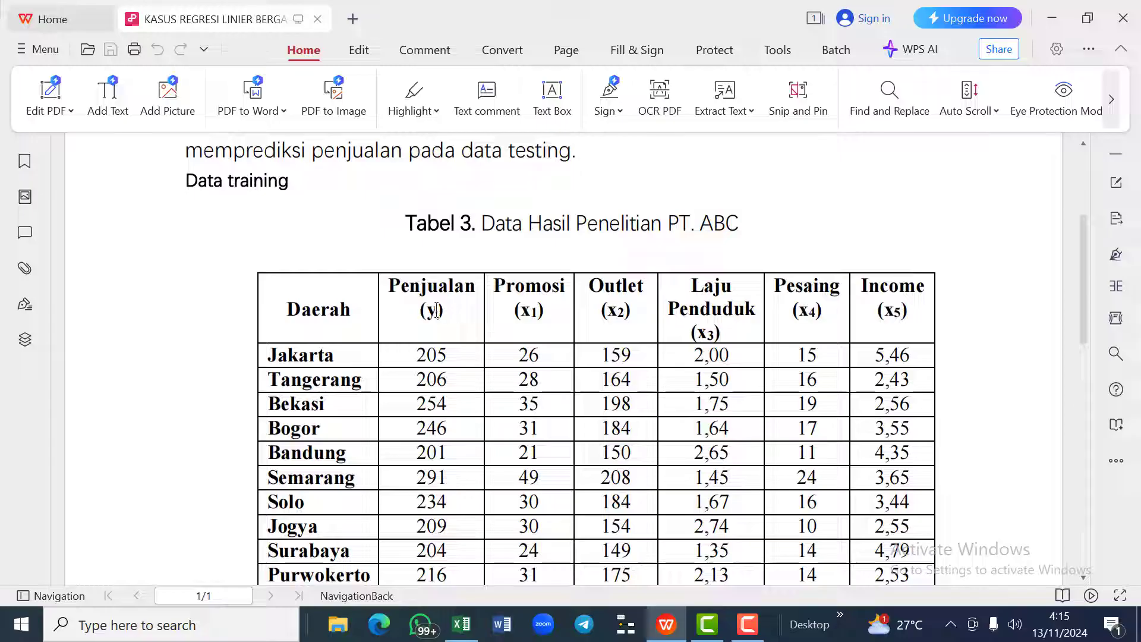
{"action": "scroll", "coordinate": [455, 309], "scroll_direction": "up", "scroll_amount": 3}
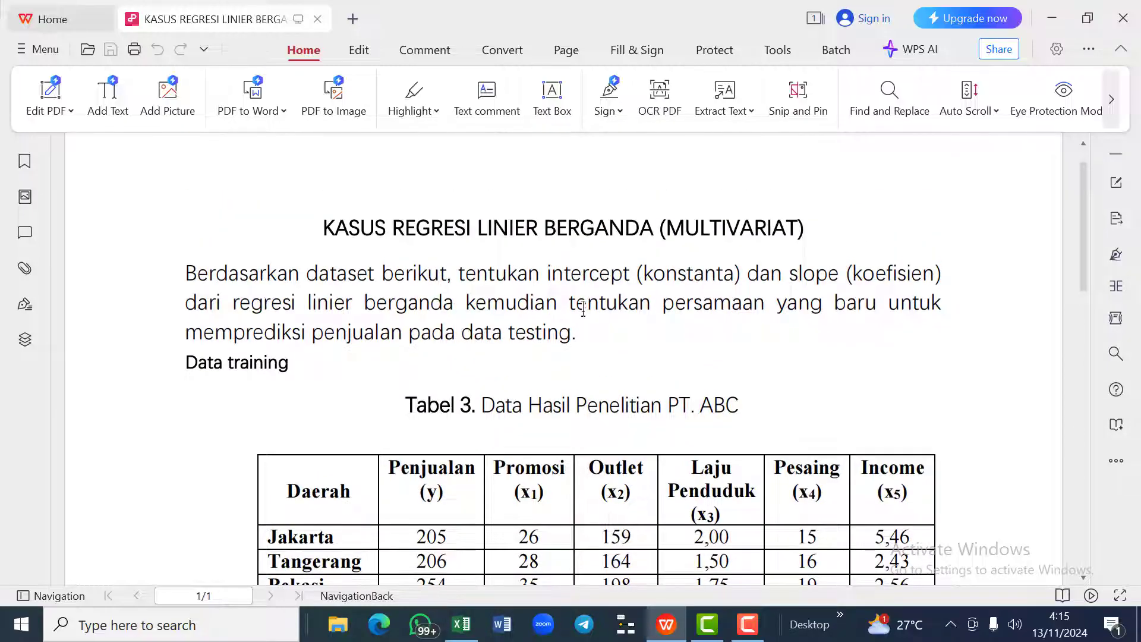
{"action": "scroll", "coordinate": [584, 308], "scroll_direction": "up", "scroll_amount": 1}
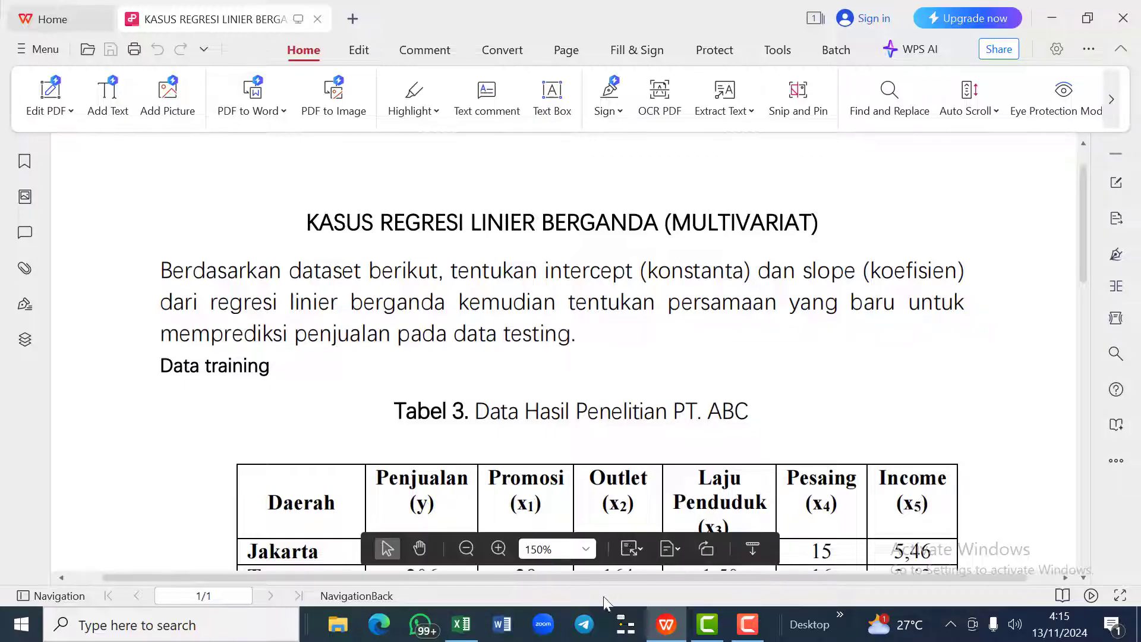
Step: Switch to the Excel workbook and review the dataset headings from NO and Y through X1 to X5
{"action": "left_click", "coordinate": [469, 626]}
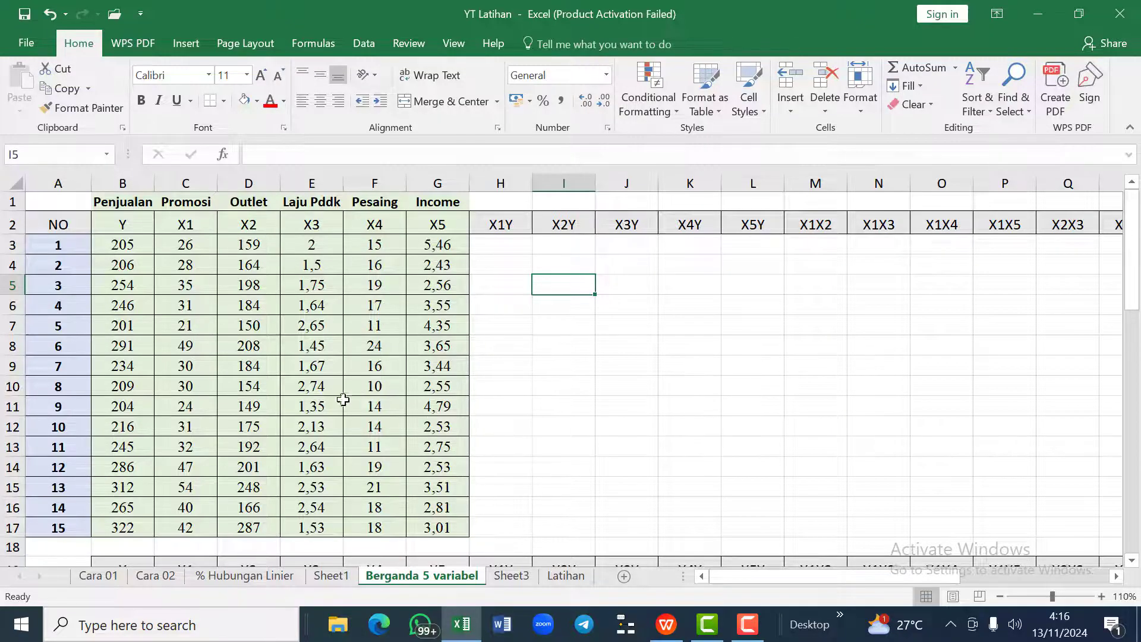
{"action": "left_click", "coordinate": [99, 224]}
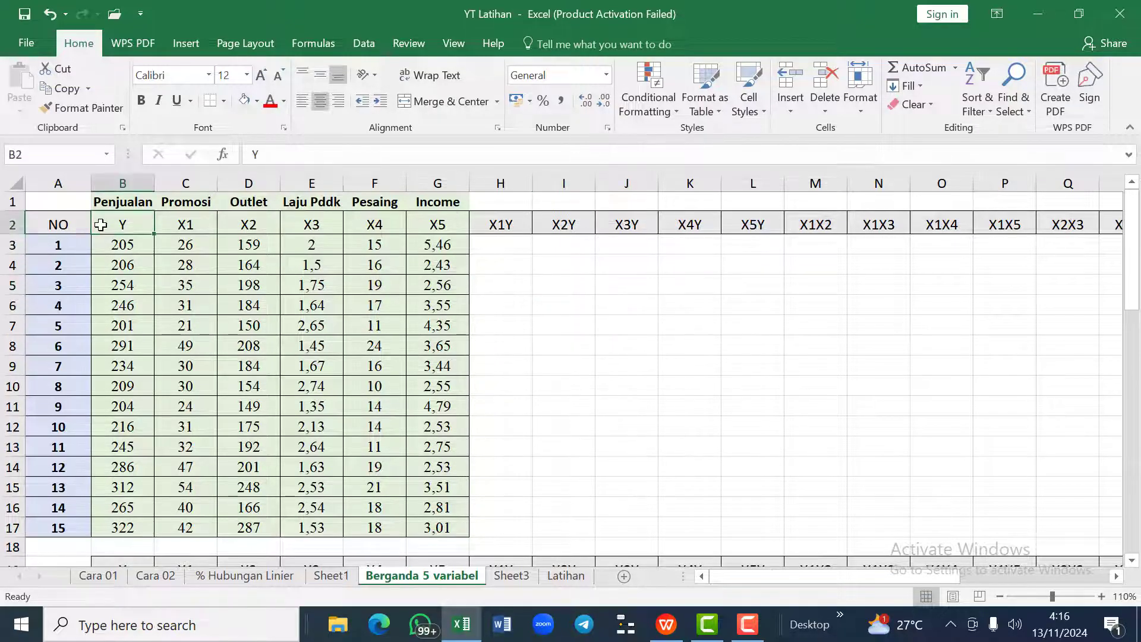
{"action": "key", "text": "Left"}
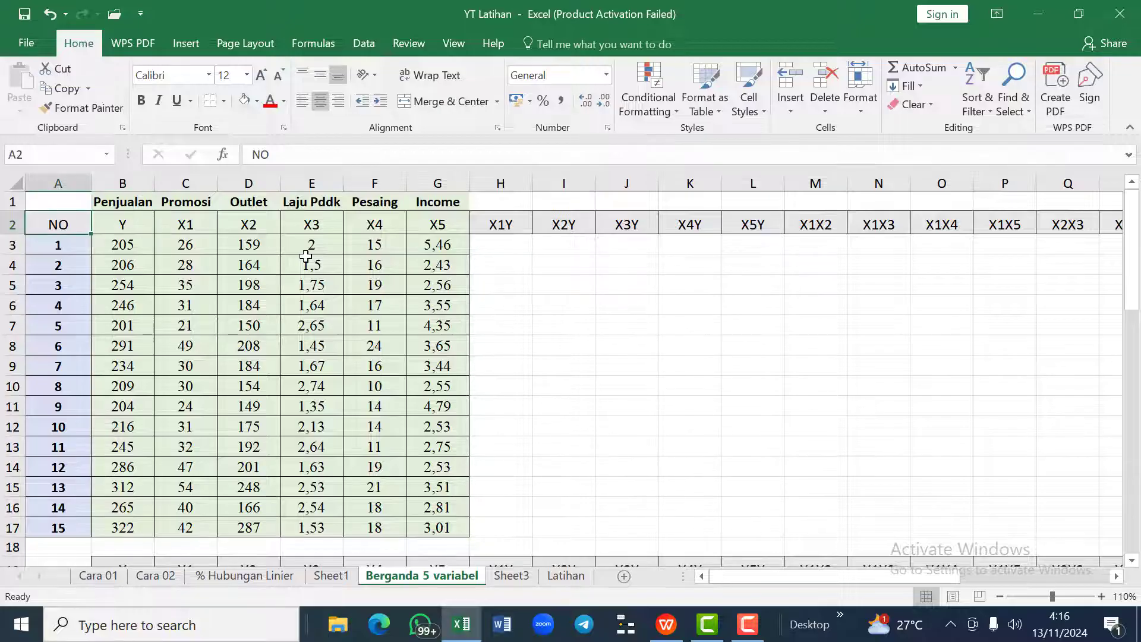
{"action": "key", "text": "Right"}
{"action": "key", "text": "Right"}
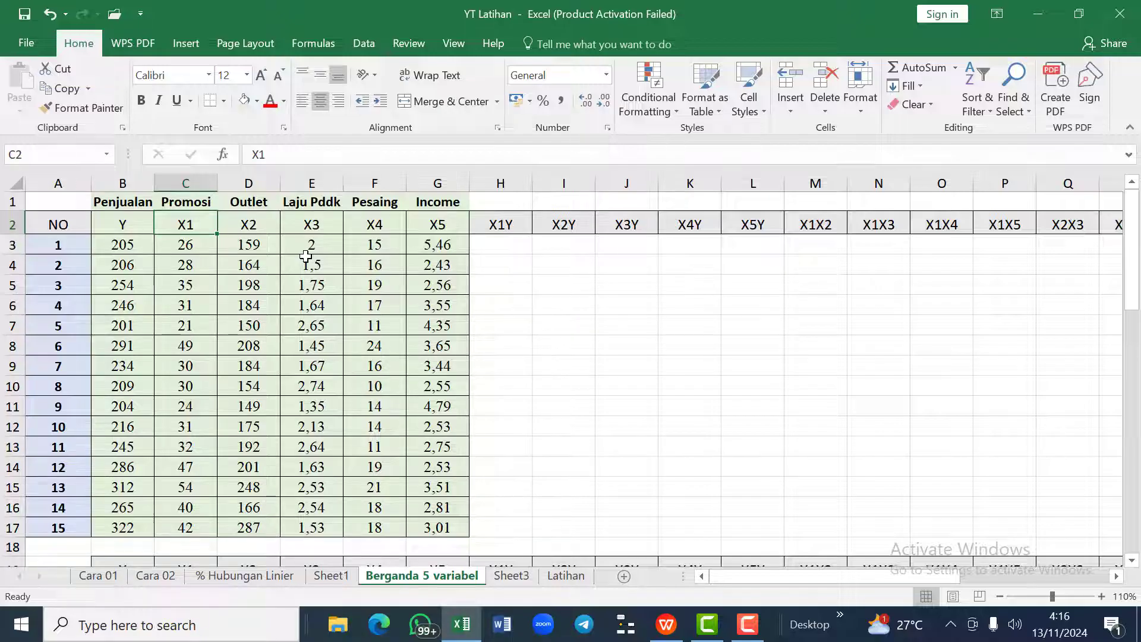
{"action": "key", "text": "Right"}
{"action": "key", "text": "Right"}
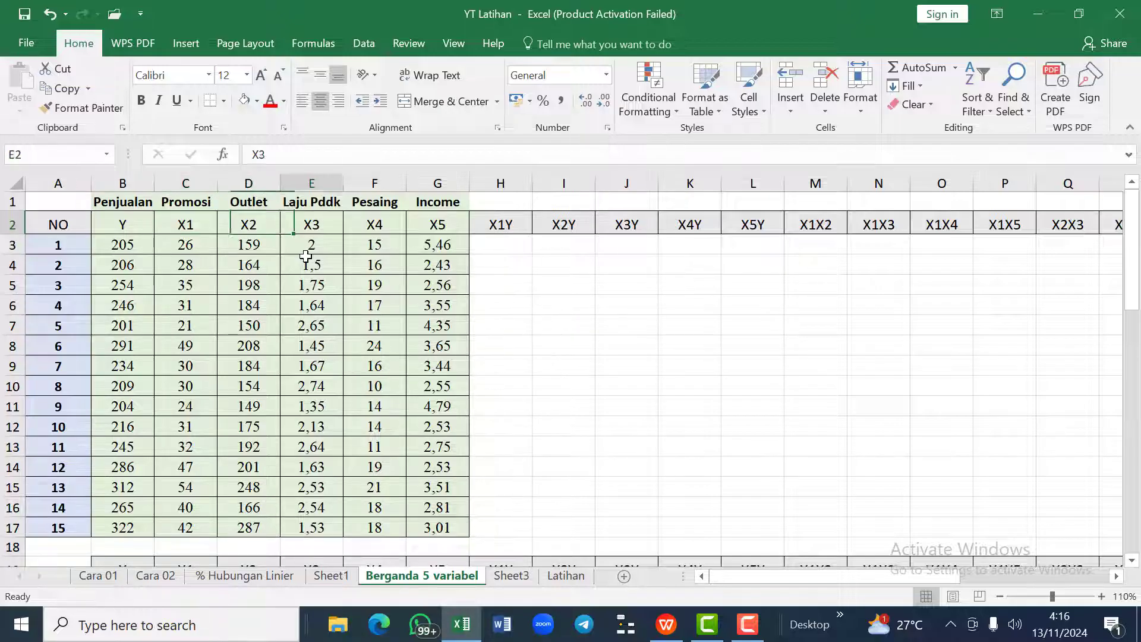
{"action": "key", "text": "Right"}
{"action": "key", "text": "Right"}
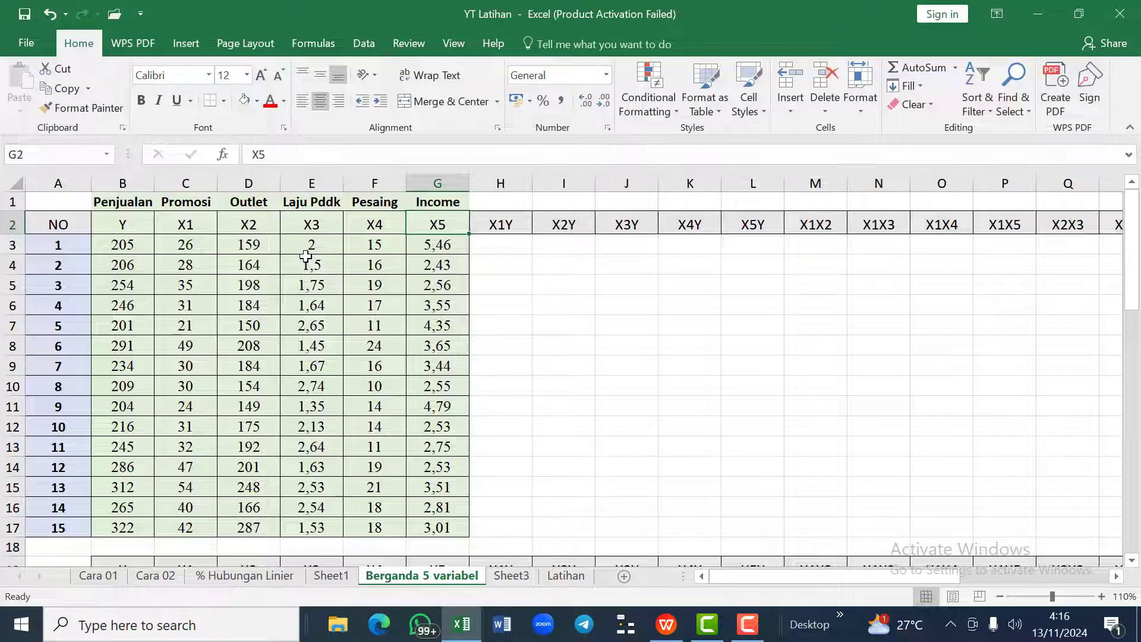
Step: Move the matrix A and H formula picture up beside the dataset, below the product headings, over columns J to P
{"action": "scroll", "coordinate": [306, 256], "scroll_direction": "down", "scroll_amount": 1}
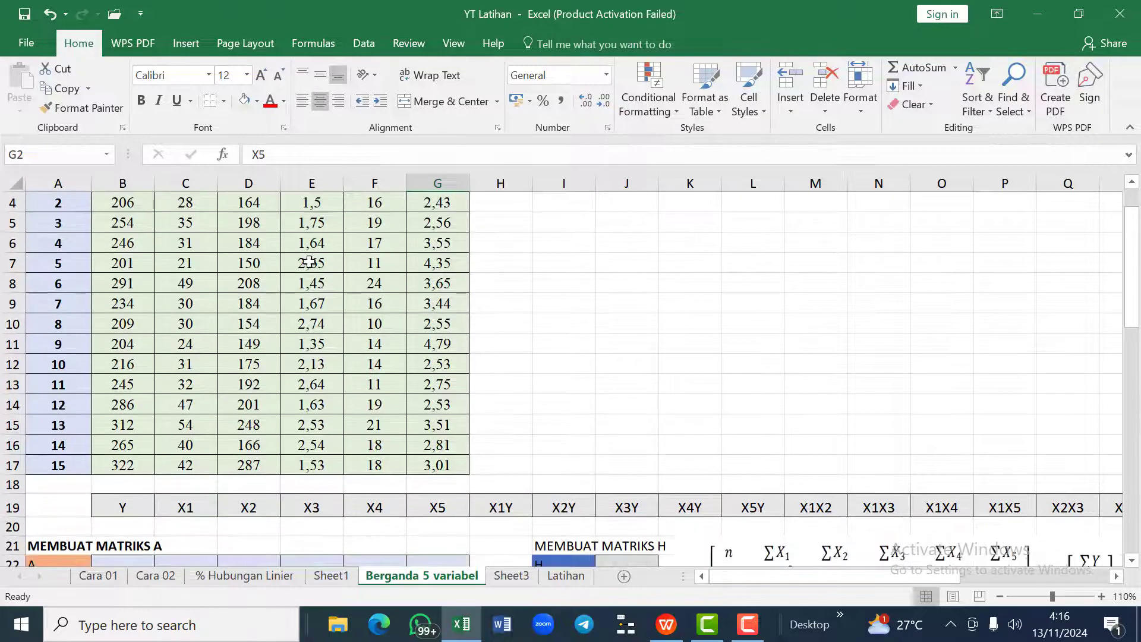
{"action": "scroll", "coordinate": [494, 390], "scroll_direction": "down", "scroll_amount": 1}
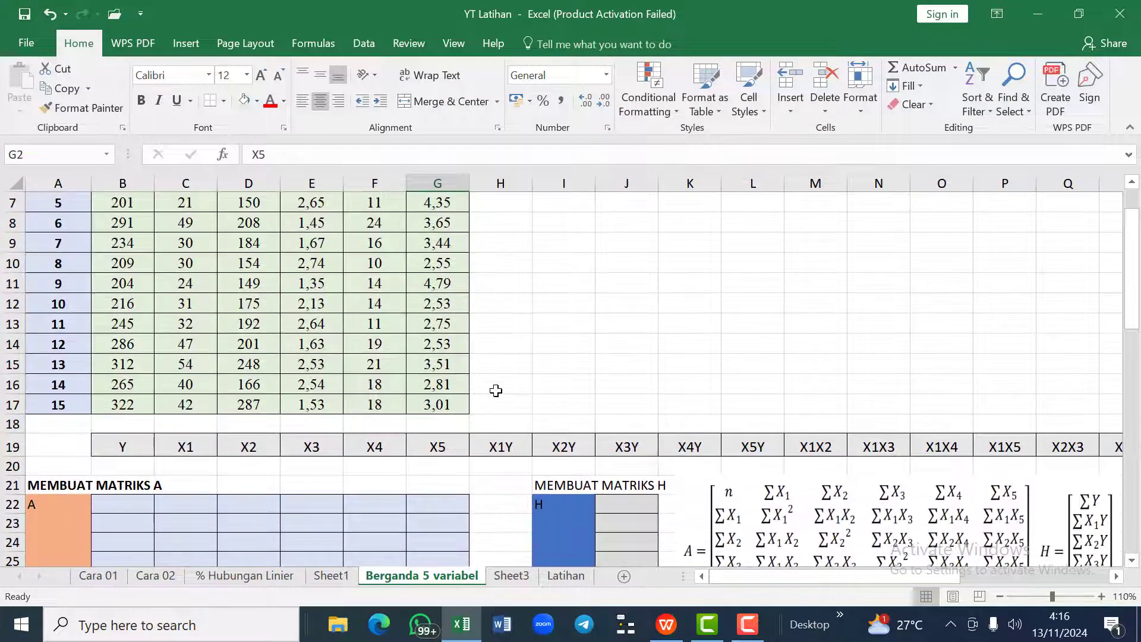
{"action": "left_click_drag", "start_coordinate": [782, 498], "coordinate": [731, 243]}
{"action": "scroll", "coordinate": [733, 247], "scroll_direction": "up", "scroll_amount": 2}
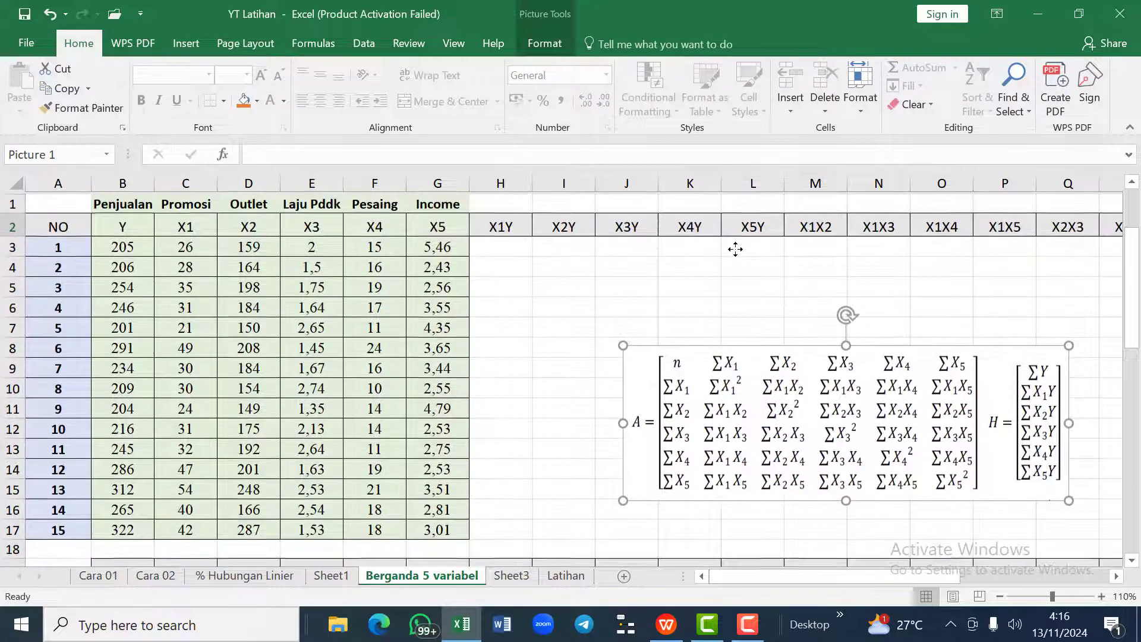
{"action": "left_click_drag", "start_coordinate": [724, 384], "coordinate": [725, 342]}
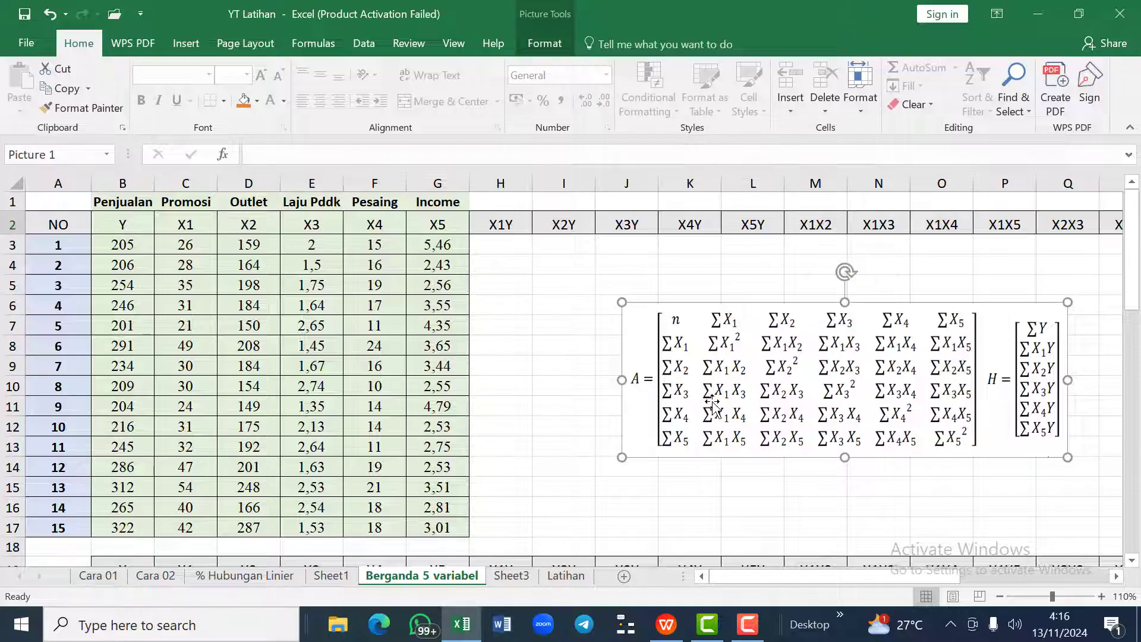
{"action": "left_click_drag", "start_coordinate": [719, 409], "coordinate": [632, 386]}
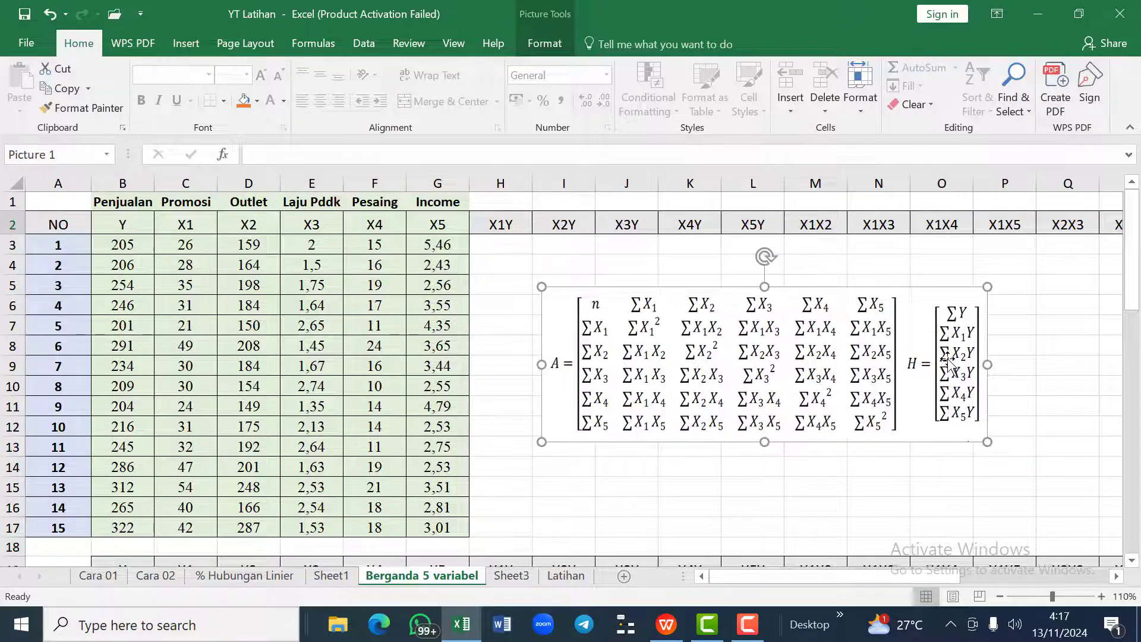
{"action": "left_click_drag", "start_coordinate": [717, 362], "coordinate": [821, 384]}
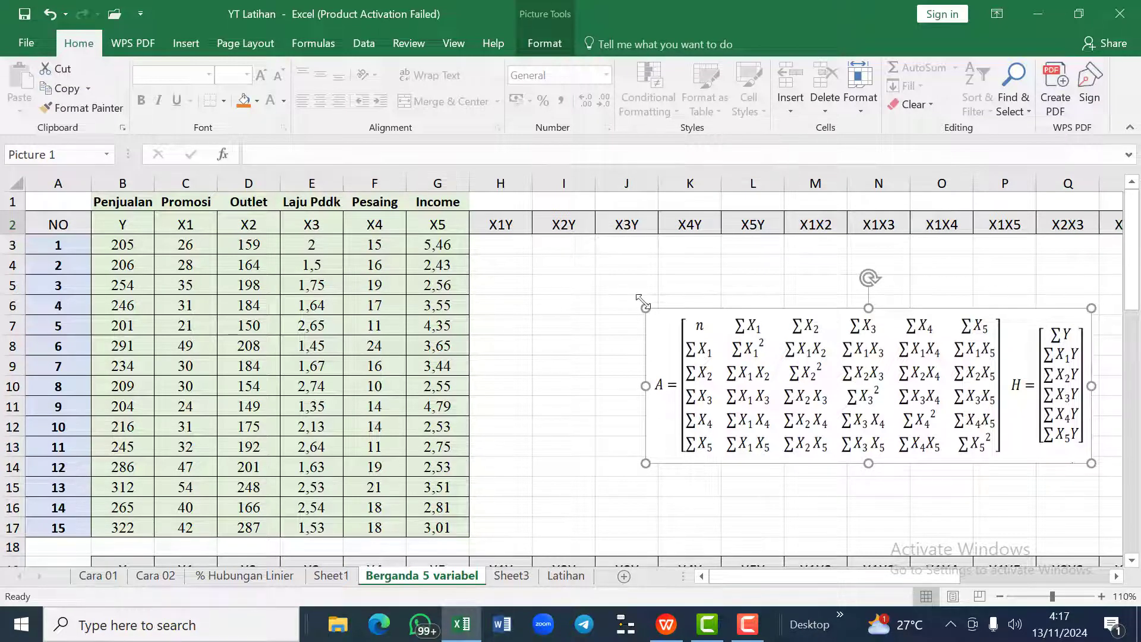
{"action": "left_click", "coordinate": [505, 229]}
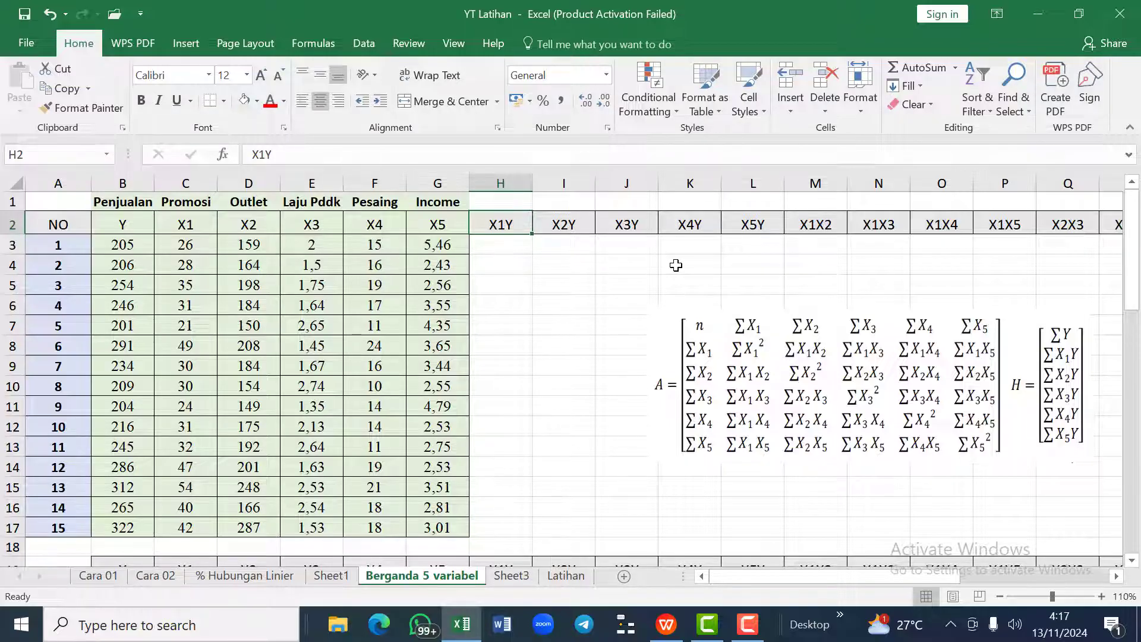
{"action": "key", "text": "Right"}
{"action": "key", "text": "Right"}
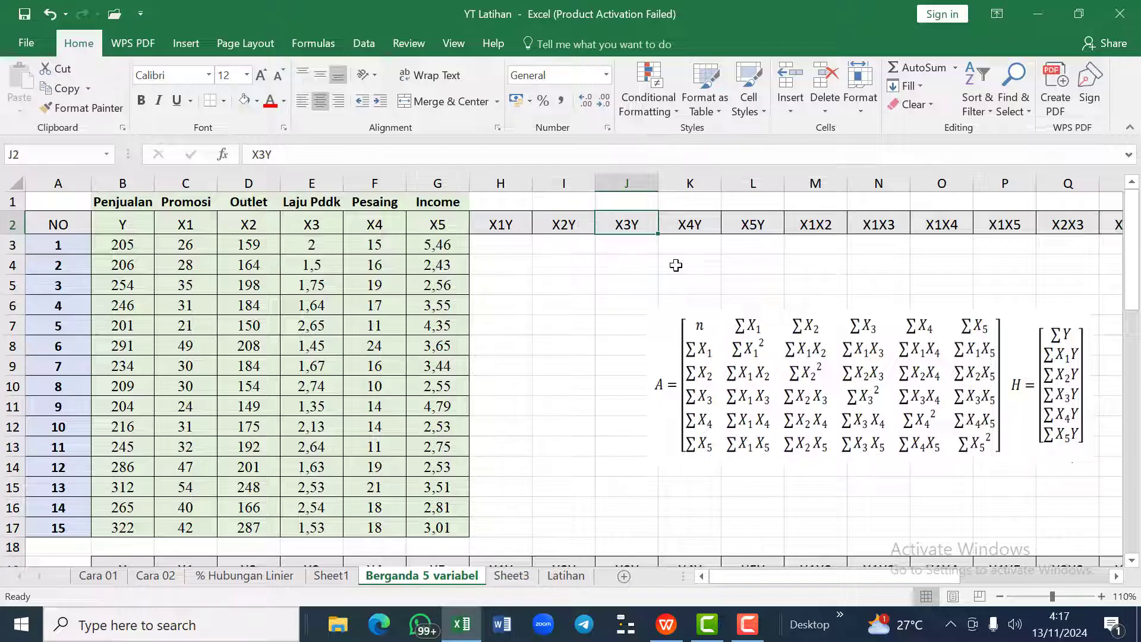
{"action": "left_click_drag", "start_coordinate": [800, 334], "coordinate": [750, 331]}
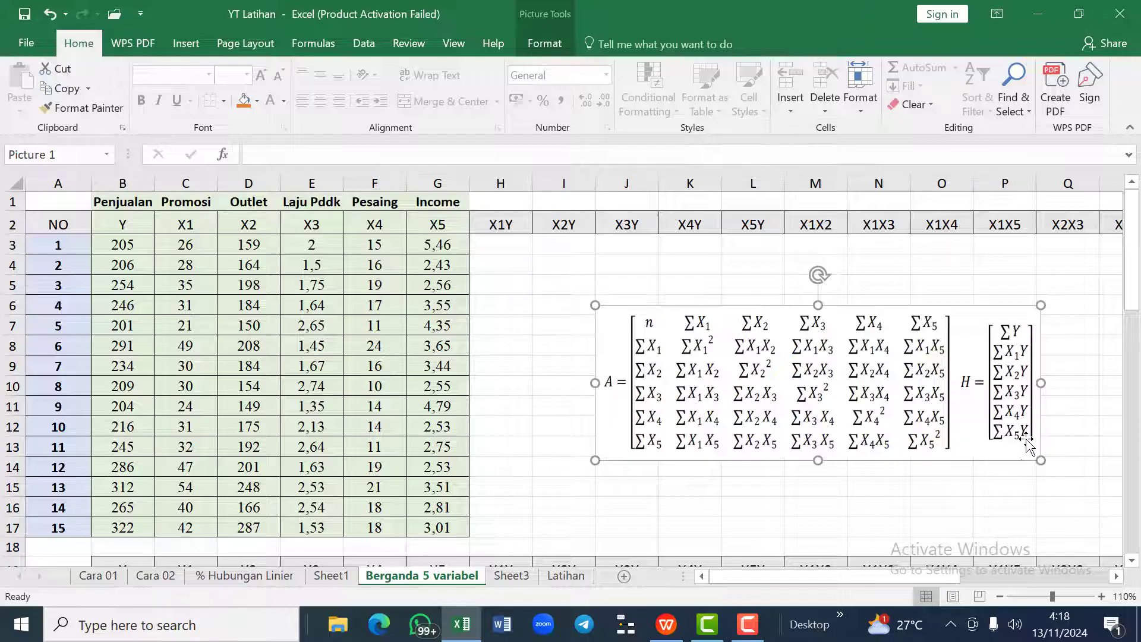
Step: Review the product headings X1Y to X5Y and X1X2 to X1X5 against the terms in matrices H and A
{"action": "left_click", "coordinate": [510, 227]}
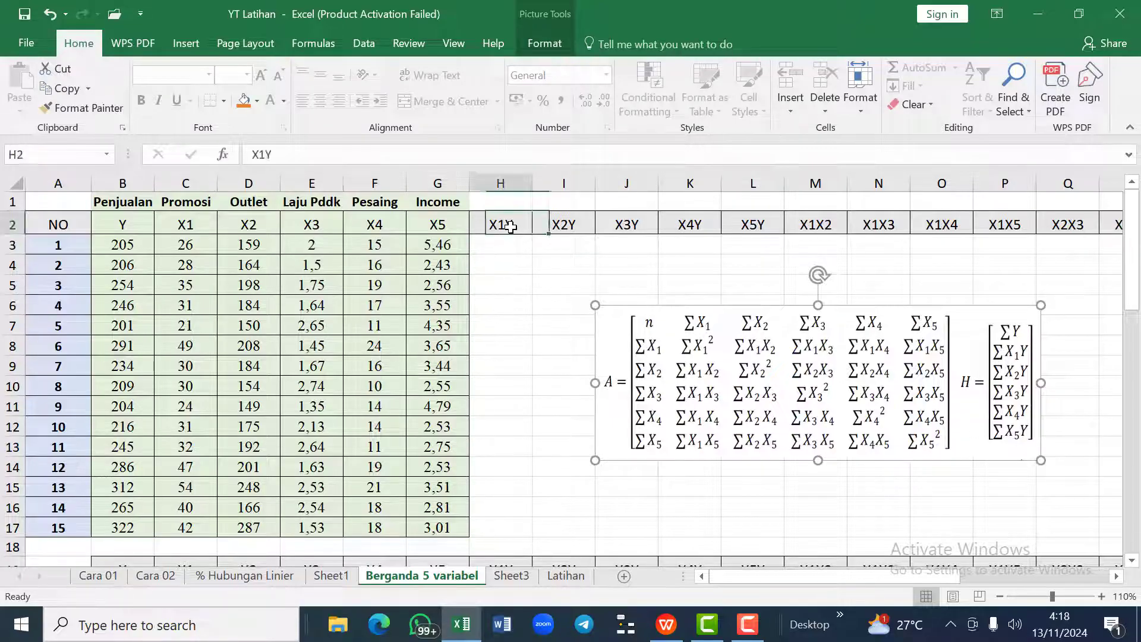
{"action": "key", "text": "Right"}
{"action": "key", "text": "Right"}
{"action": "key", "text": "Right"}
{"action": "key", "text": "Right"}
{"action": "key", "text": "Right"}
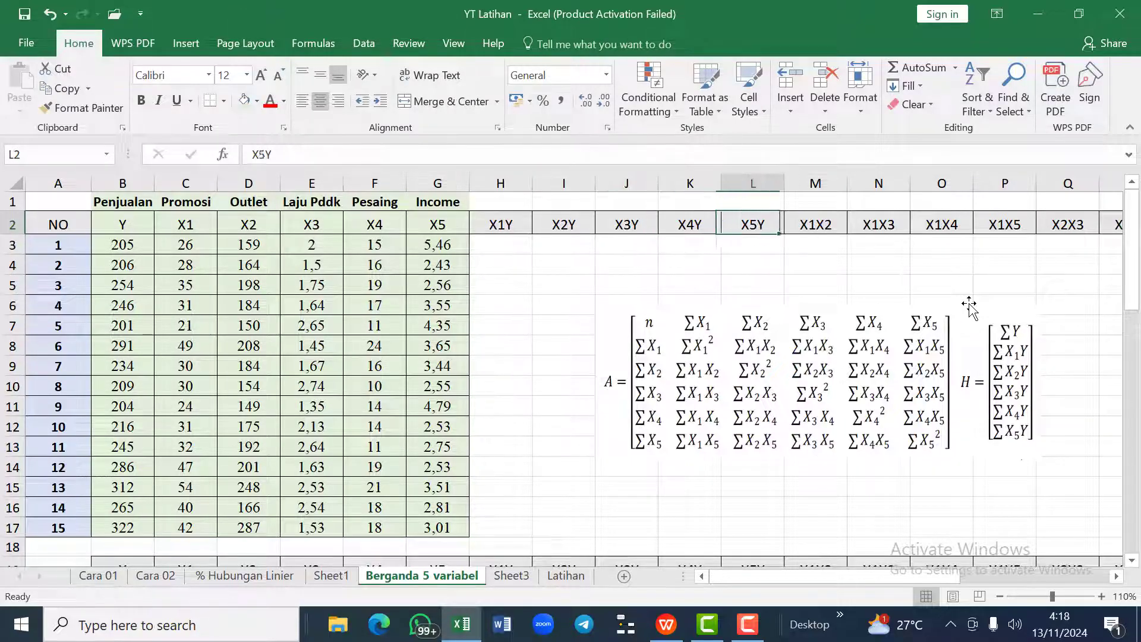
{"action": "key", "text": "Left"}
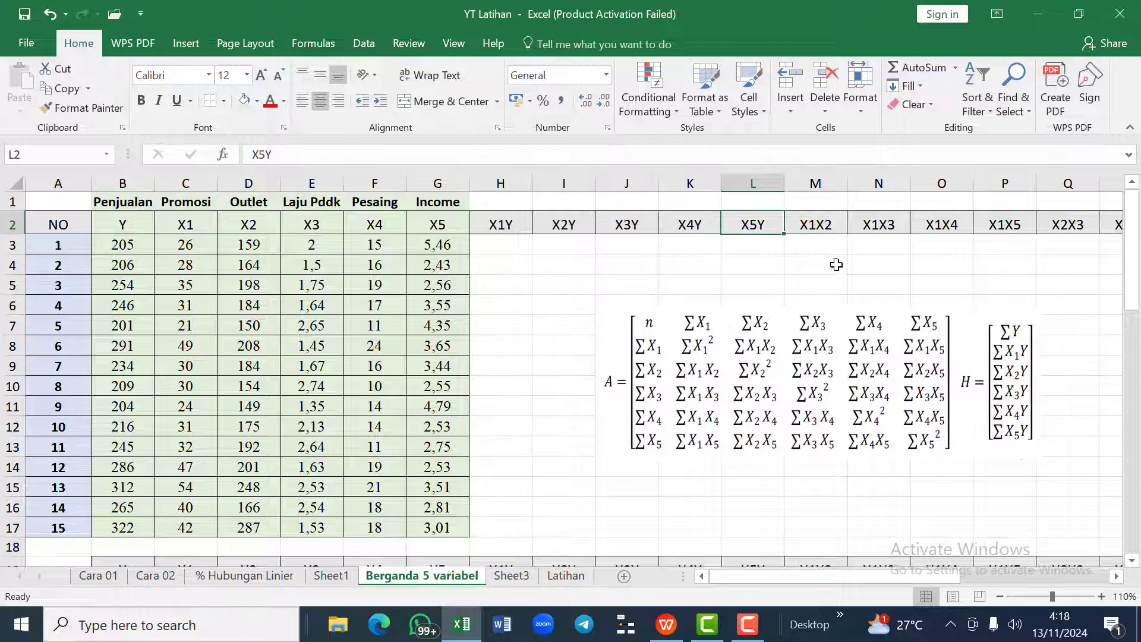
{"action": "left_click", "coordinate": [819, 225]}
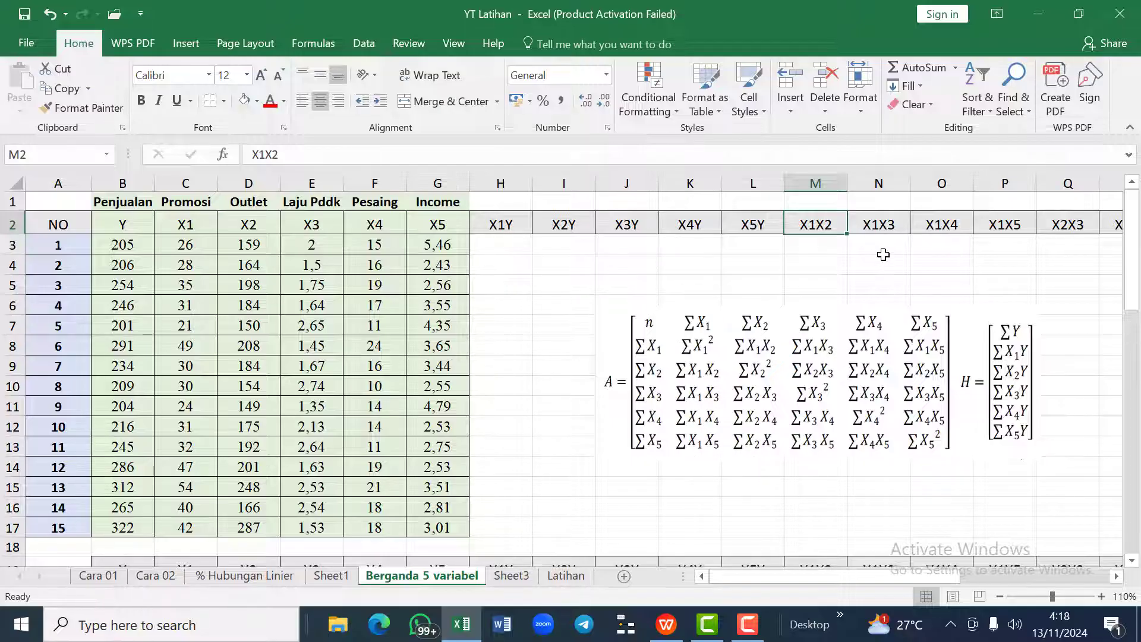
{"action": "left_click", "coordinate": [880, 226]}
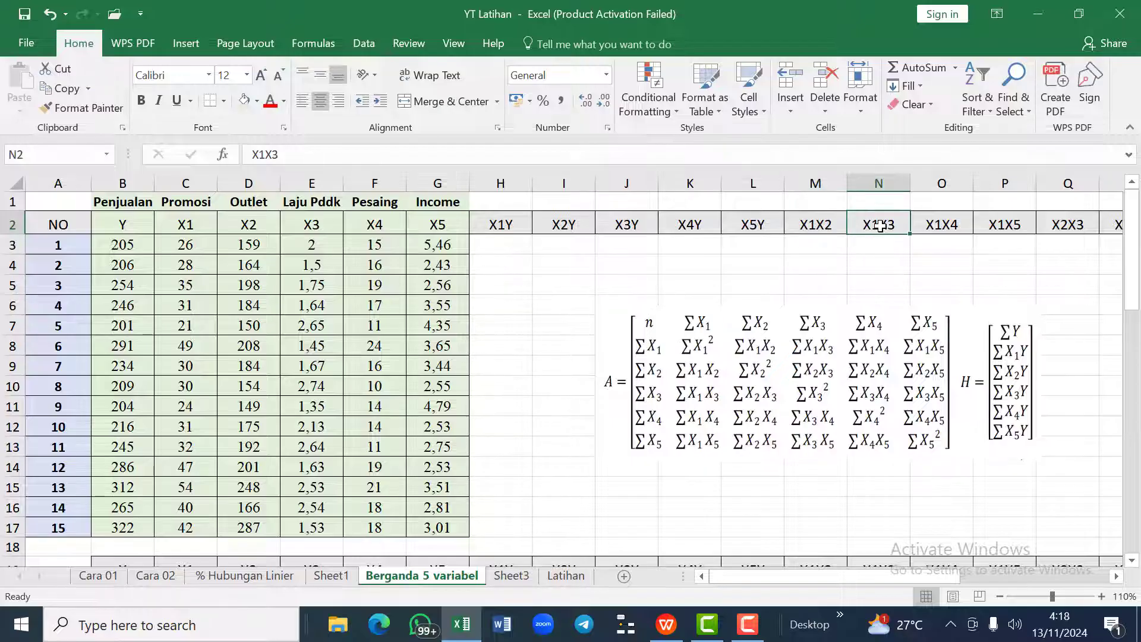
{"action": "key", "text": "Right"}
{"action": "key", "text": "Right"}
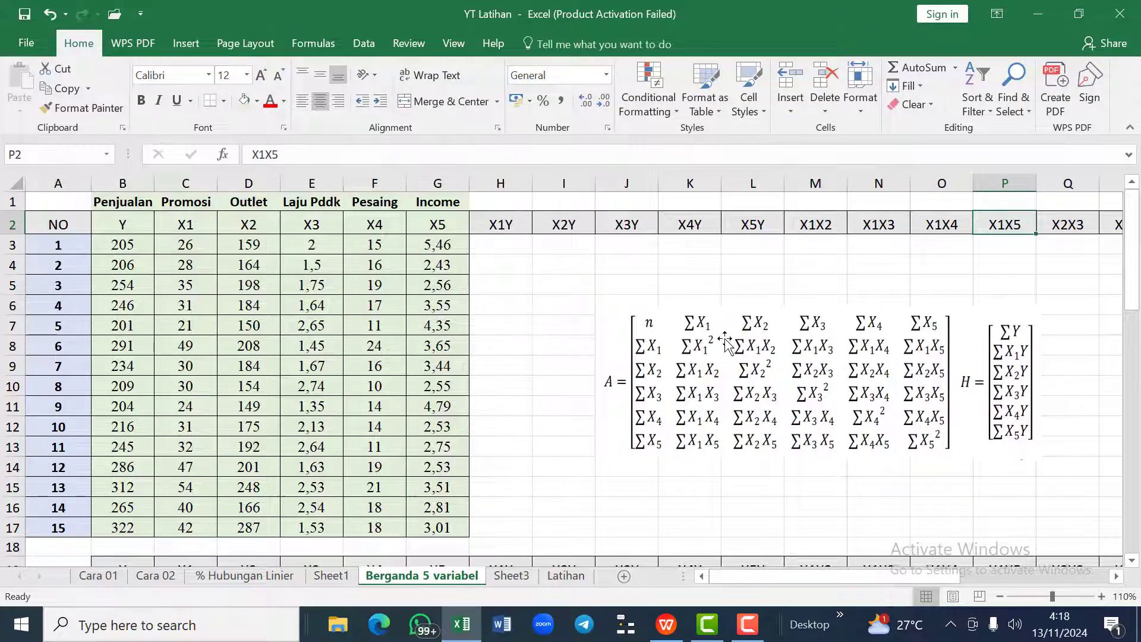
Step: Review the remaining headings from X2X3 to X4X5 and the squared terms, comparing them with the matrix A picture
{"action": "key", "text": "Right"}
{"action": "key", "text": "Right"}
{"action": "key", "text": "Right"}
{"action": "key", "text": "Right"}
{"action": "key", "text": "Right"}
{"action": "key", "text": "Right"}
{"action": "key", "text": "Right"}
{"action": "key", "text": "Right"}
{"action": "key", "text": "Right"}
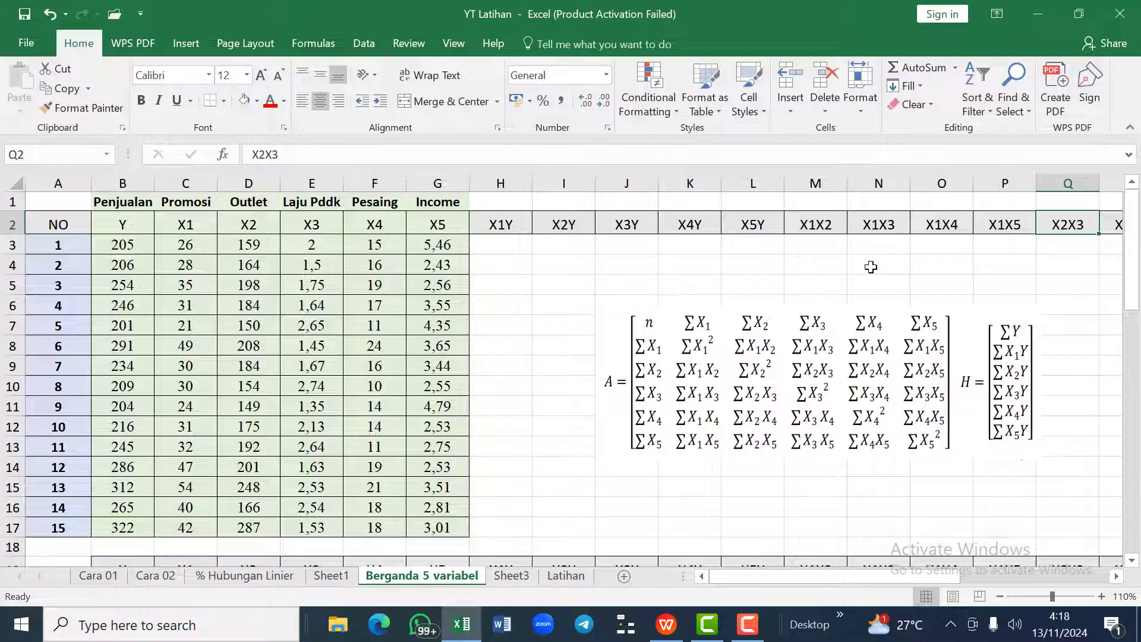
{"action": "key", "text": "Right"}
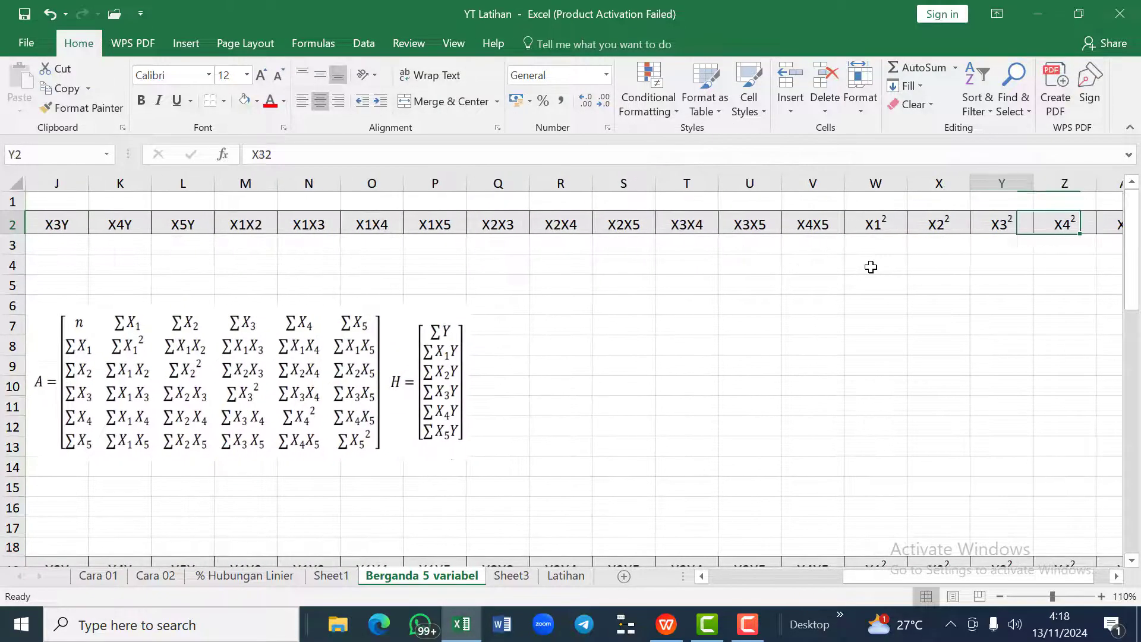
{"action": "key", "text": "Left"}
{"action": "key", "text": "Left"}
{"action": "key", "text": "Left"}
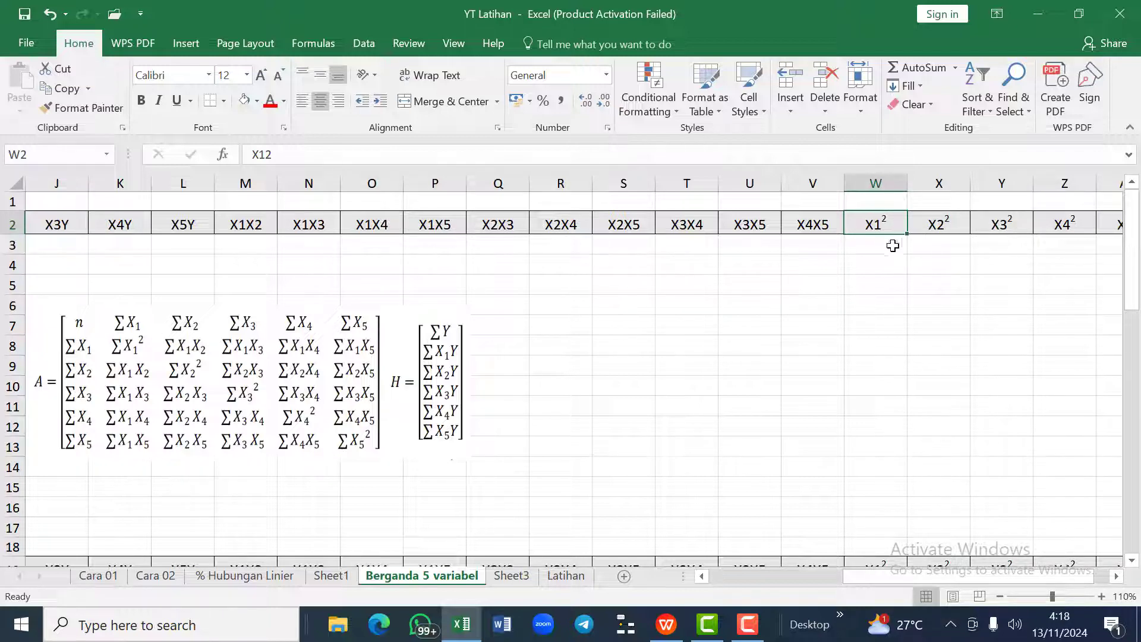
{"action": "scroll", "coordinate": [727, 292], "scroll_direction": "left", "scroll_amount": 3}
{"action": "scroll", "coordinate": [728, 293], "scroll_direction": "left", "scroll_amount": 1}
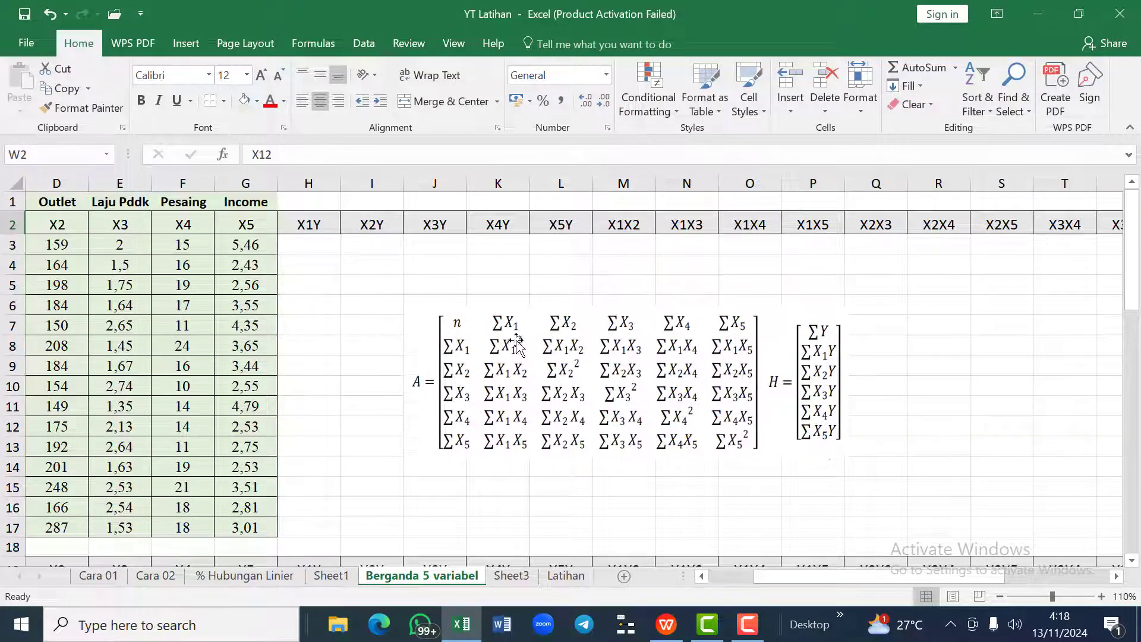
{"action": "scroll", "coordinate": [507, 327], "scroll_direction": "left", "scroll_amount": 2}
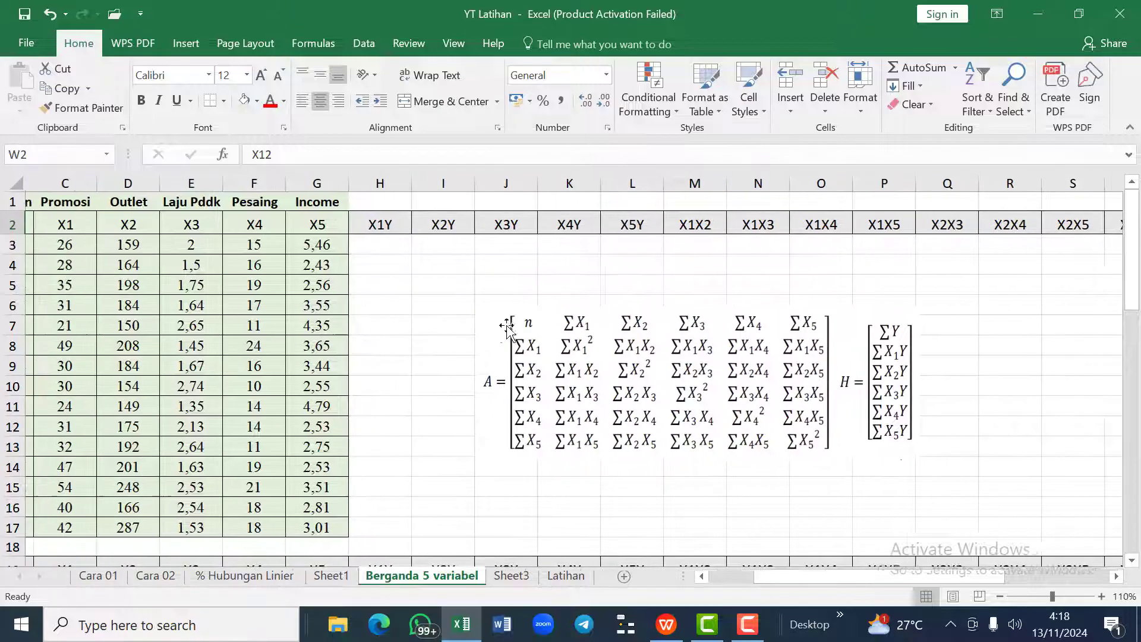
{"action": "scroll", "coordinate": [507, 327], "scroll_direction": "left", "scroll_amount": 1}
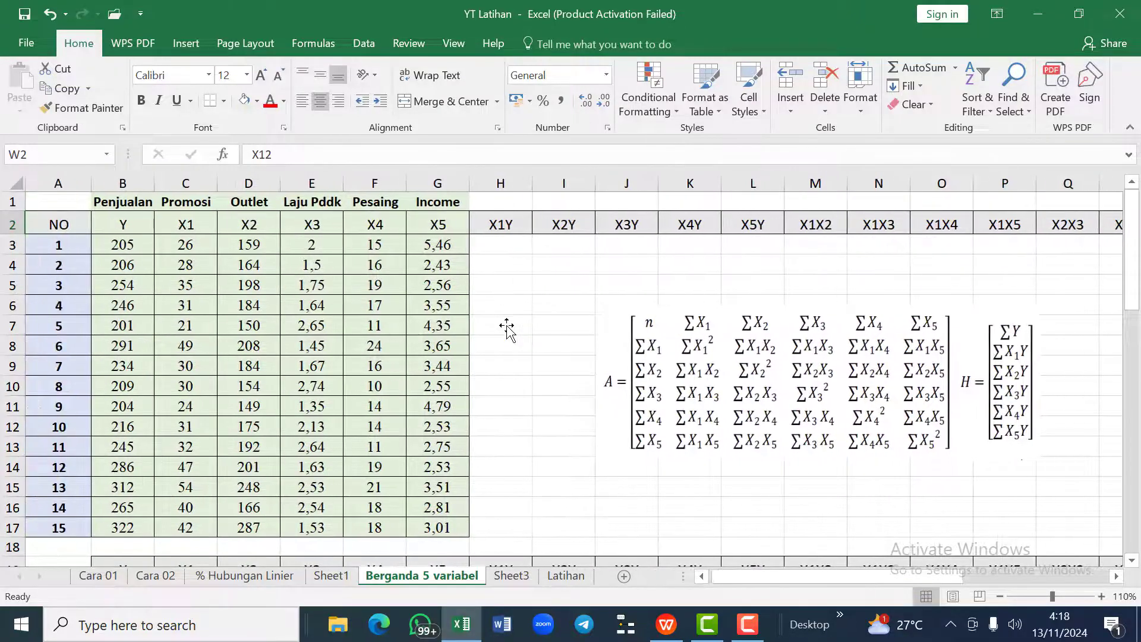
{"action": "scroll", "coordinate": [506, 327], "scroll_direction": "right", "scroll_amount": 2}
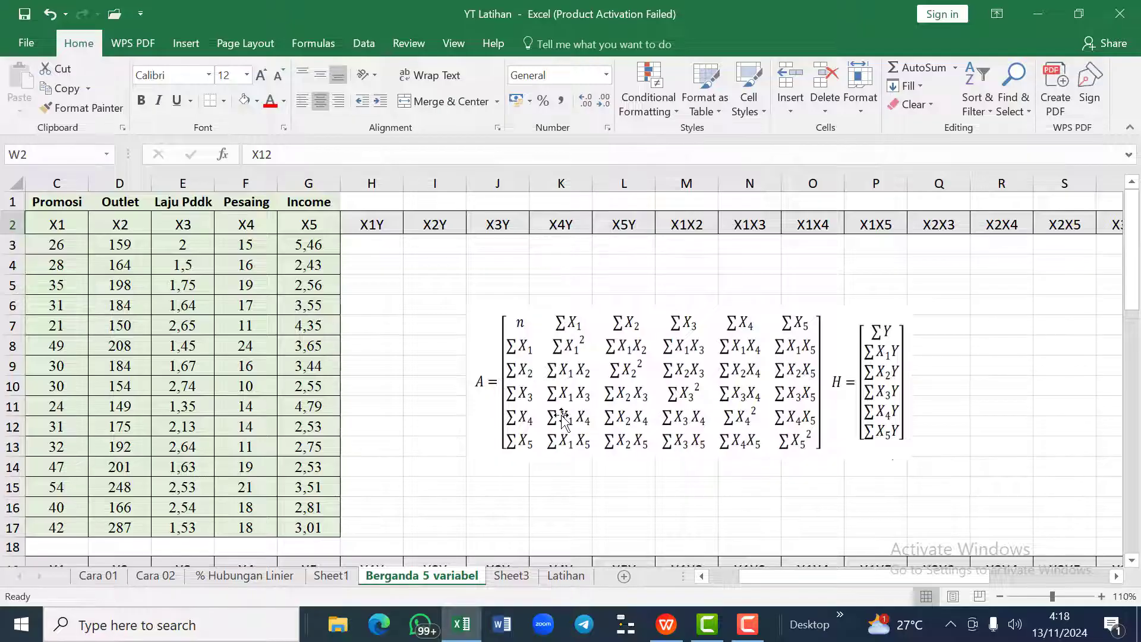
{"action": "scroll", "coordinate": [562, 420], "scroll_direction": "left", "scroll_amount": 2}
Step: Label cell A19 as TOTAL in bold, beside the second row of Y and X headings
{"action": "scroll", "coordinate": [562, 419], "scroll_direction": "down", "scroll_amount": 1}
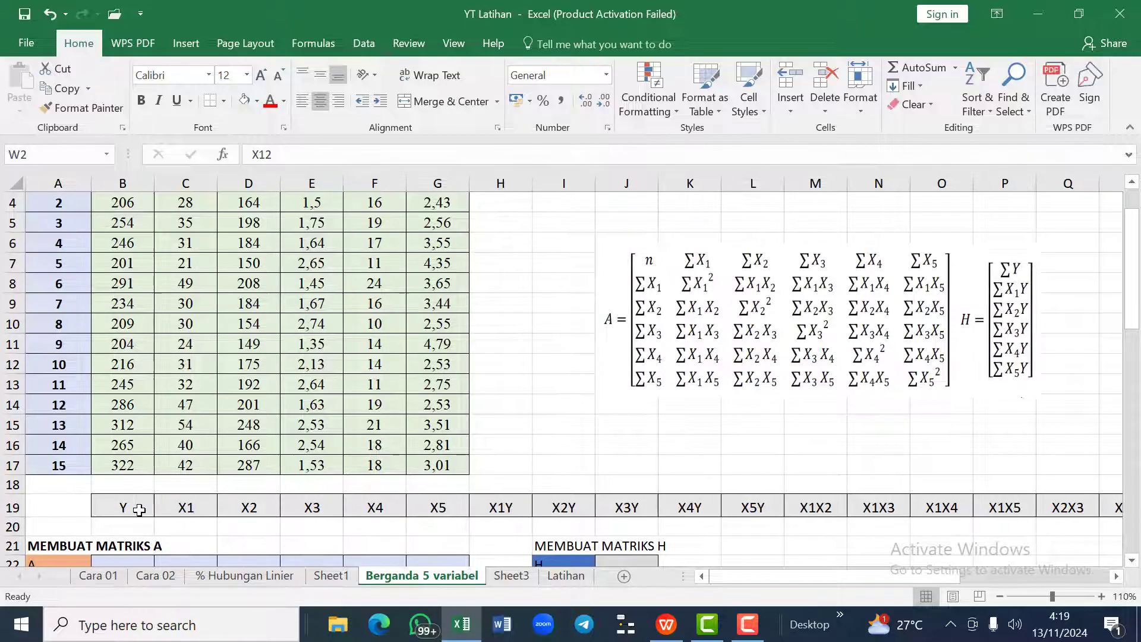
{"action": "left_click", "coordinate": [69, 505]}
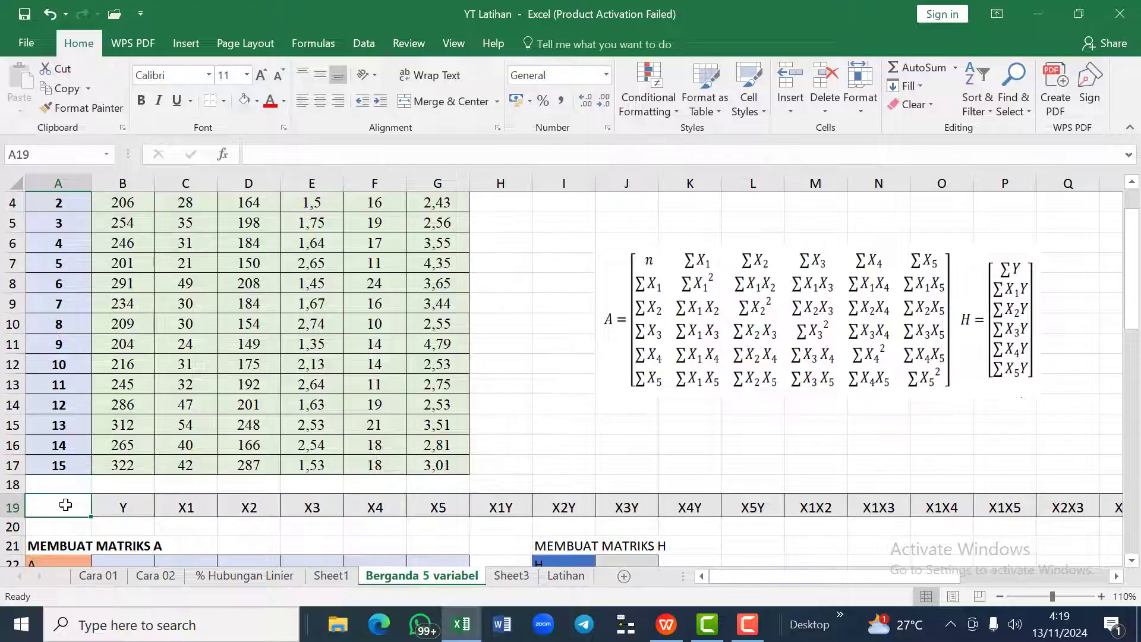
{"action": "type", "text": "JU"}
{"action": "key", "text": "BackSpace"}
{"action": "key", "text": "BackSpace"}
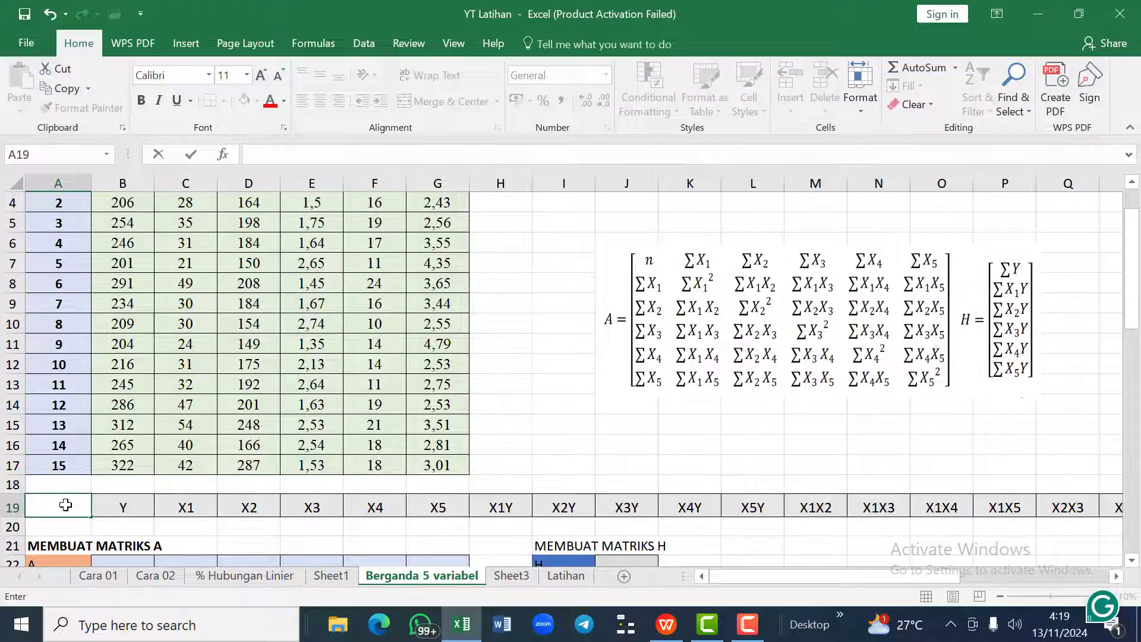
{"action": "type", "text": "TOTAL"}
{"action": "key", "text": "Tab"}
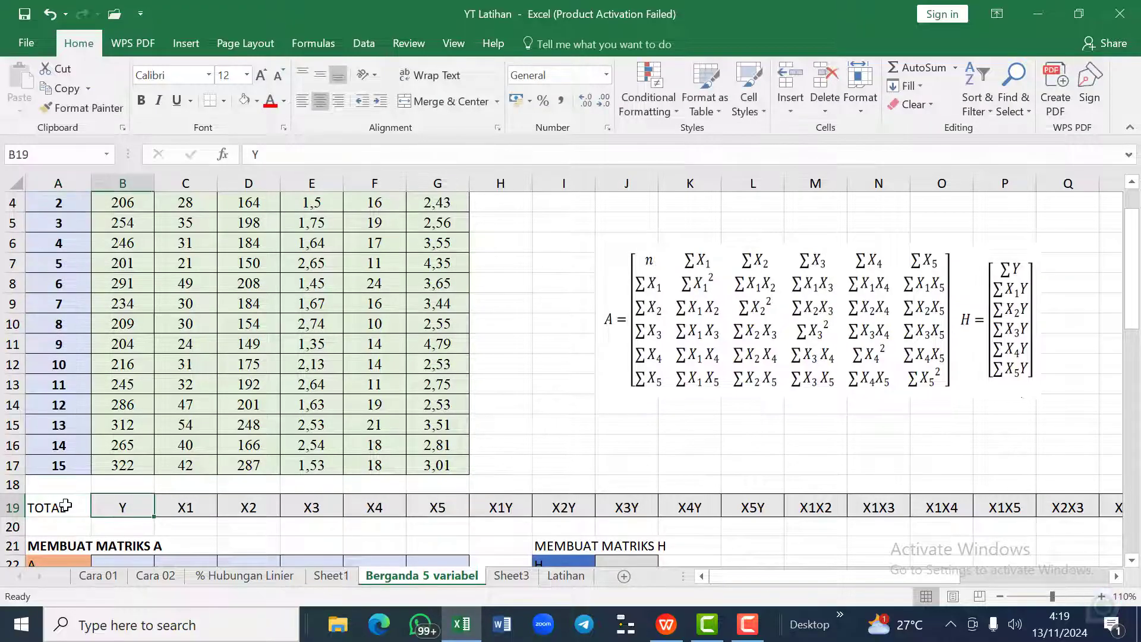
{"action": "left_click", "coordinate": [65, 506]}
{"action": "key", "text": "ctrl+b"}
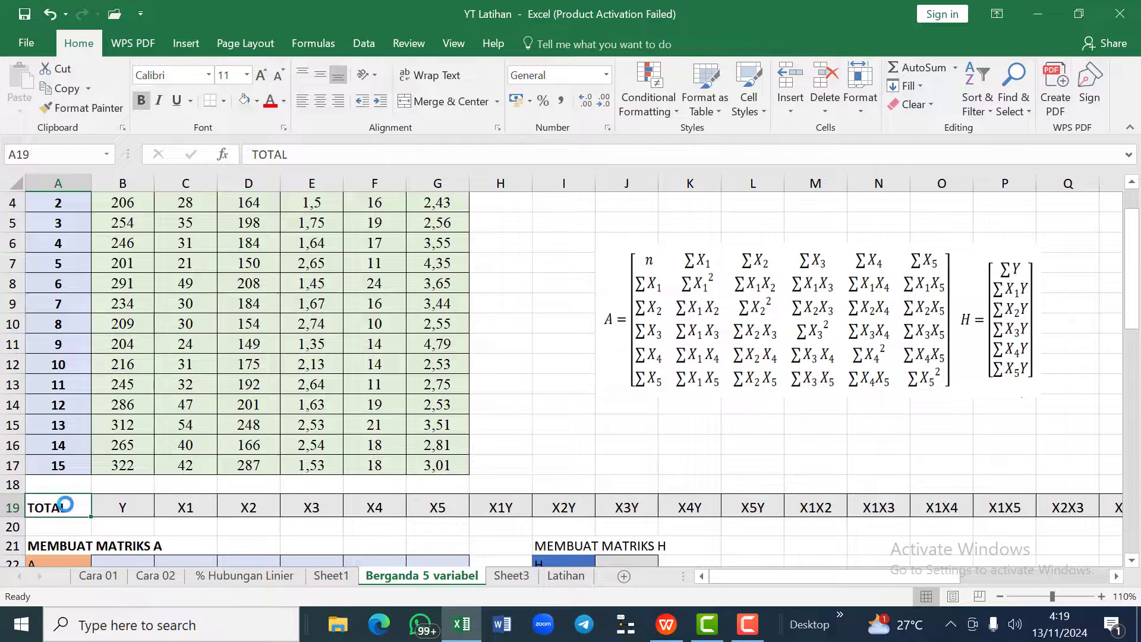
{"action": "left_click", "coordinate": [735, 423]}
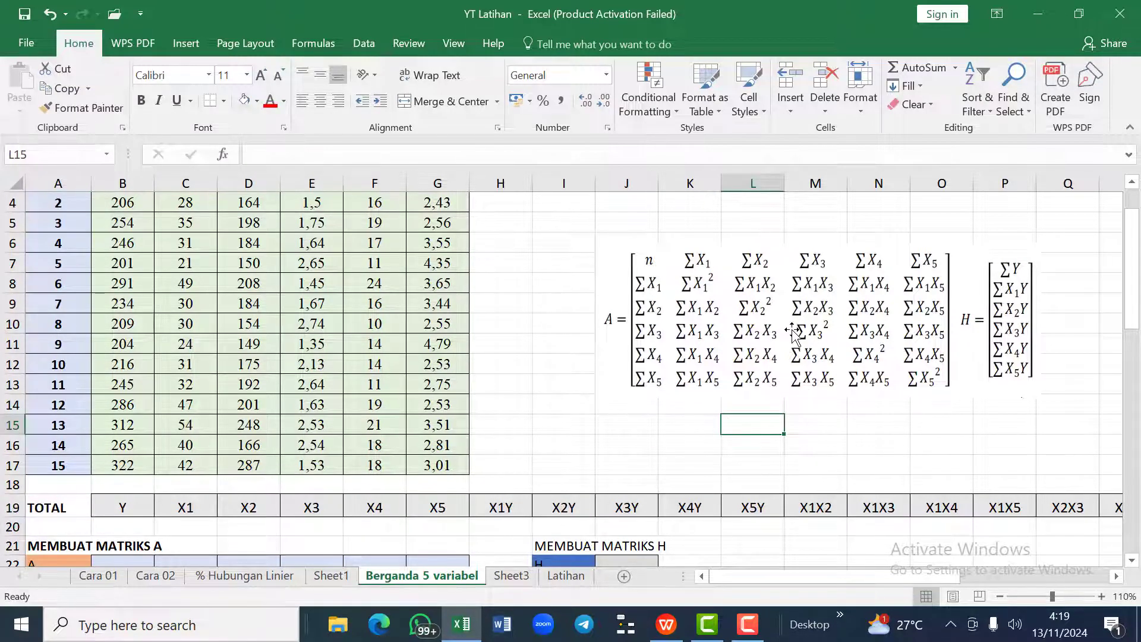
Step: Review the totals headings X2 to X5 in row 19 against the first row of matrix A
{"action": "scroll", "coordinate": [789, 300], "scroll_direction": "up", "scroll_amount": 1}
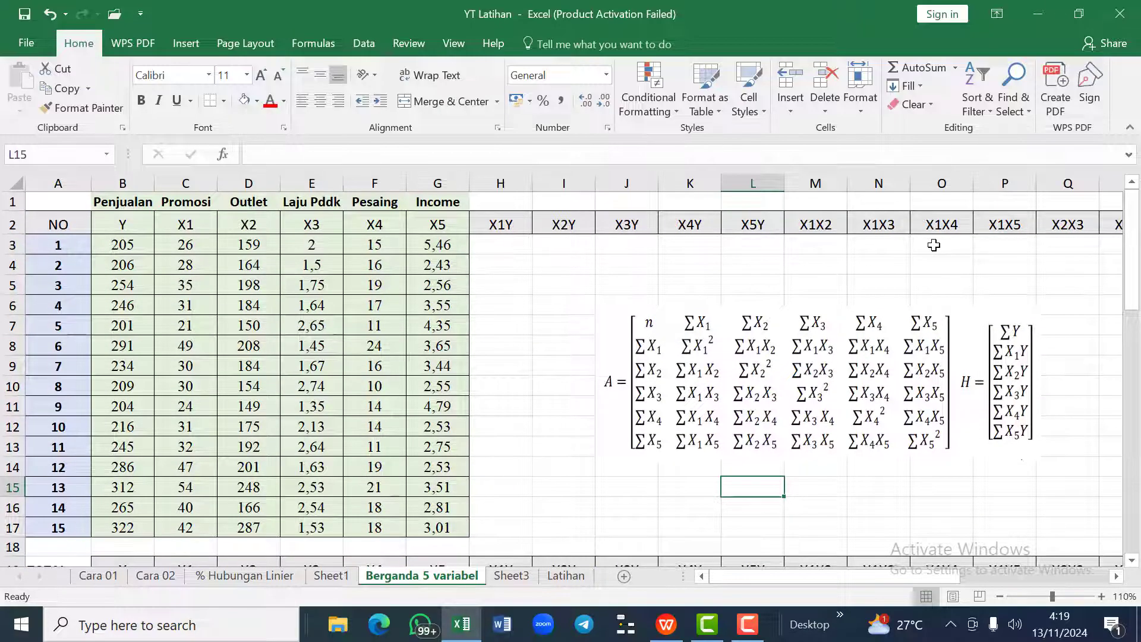
{"action": "scroll", "coordinate": [934, 245], "scroll_direction": "right", "scroll_amount": 3}
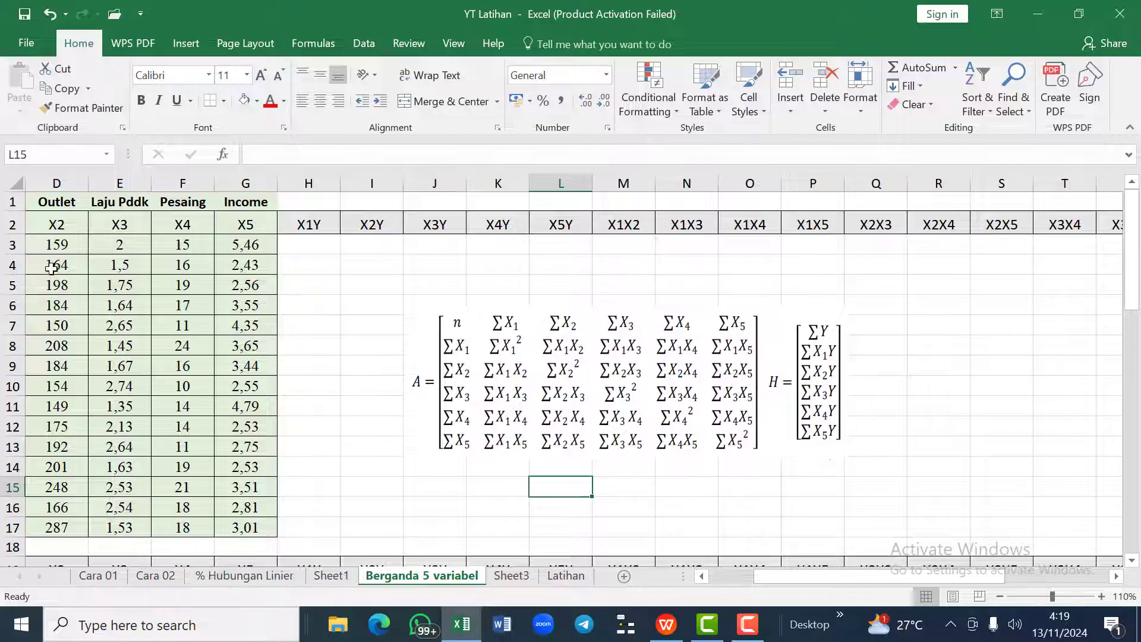
{"action": "left_click", "coordinate": [57, 552]}
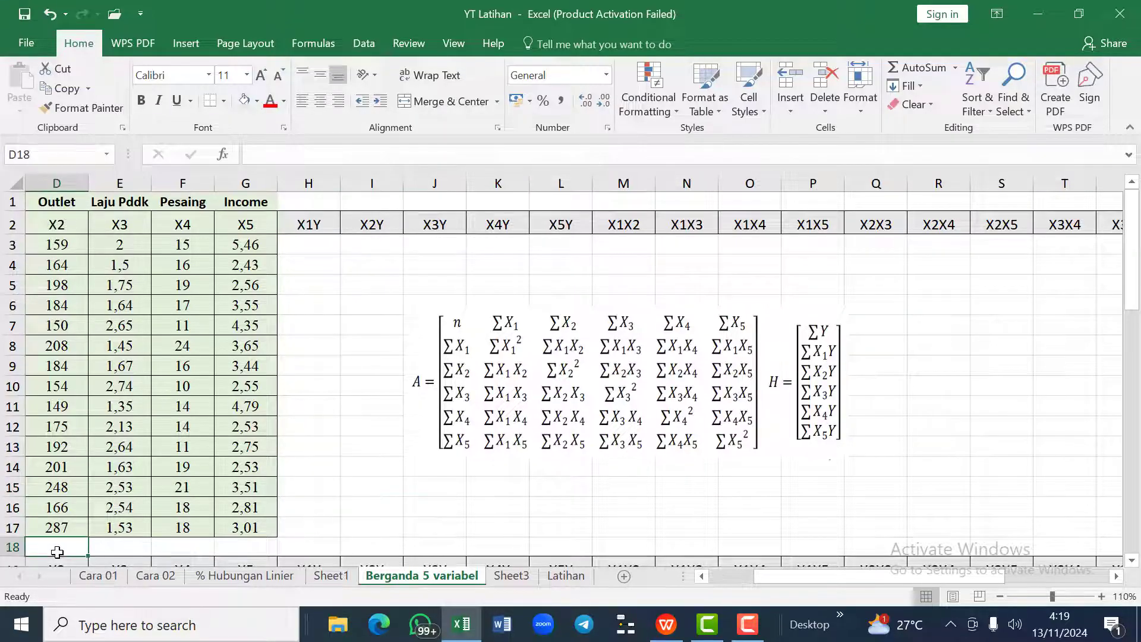
{"action": "key", "text": "Down"}
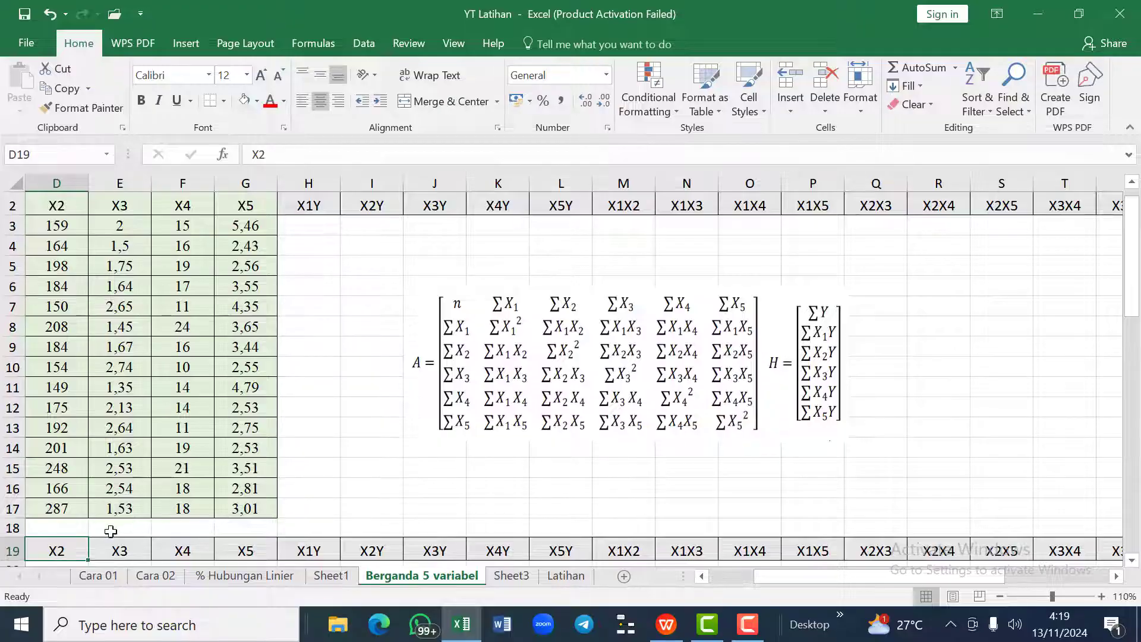
{"action": "left_click", "coordinate": [122, 547]}
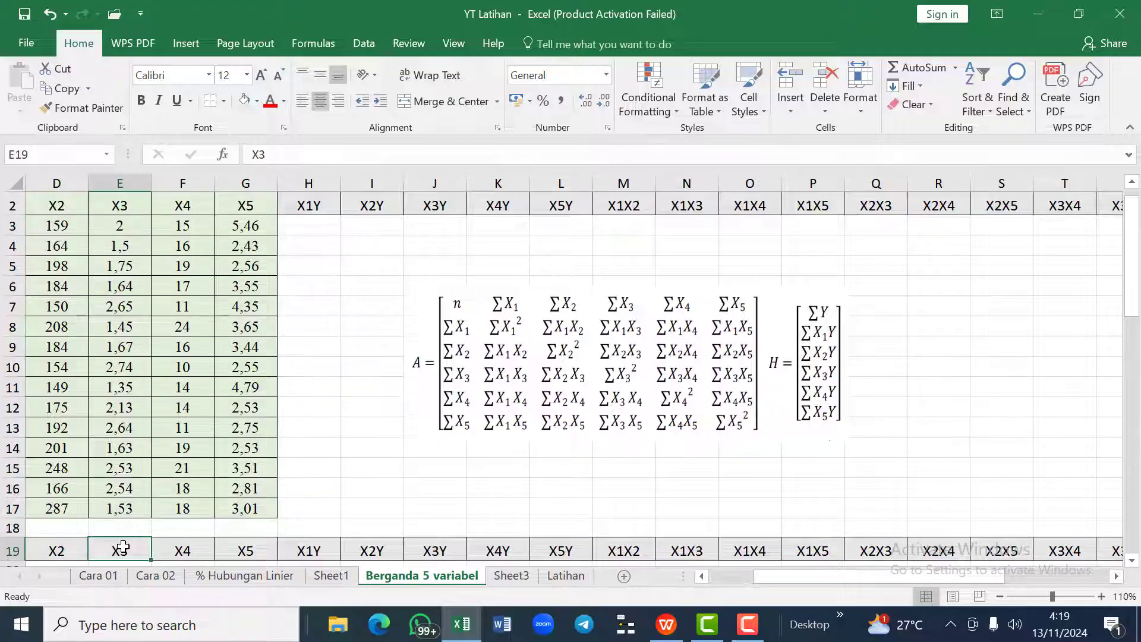
{"action": "key", "text": "Right"}
{"action": "key", "text": "Right"}
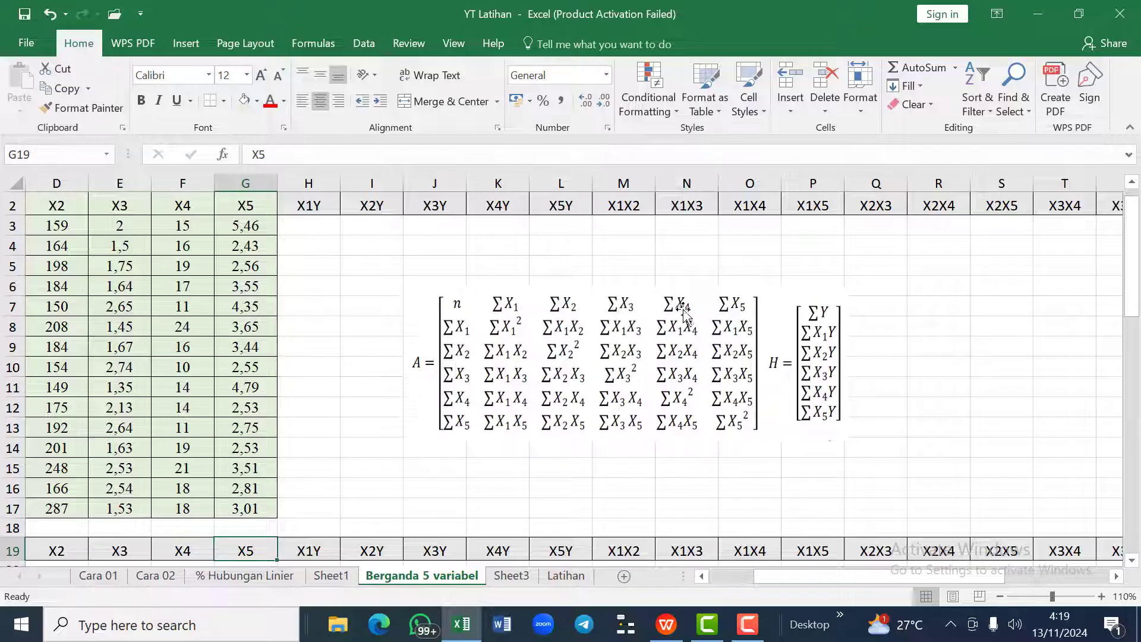
{"action": "scroll", "coordinate": [731, 336], "scroll_direction": "up", "scroll_amount": 1}
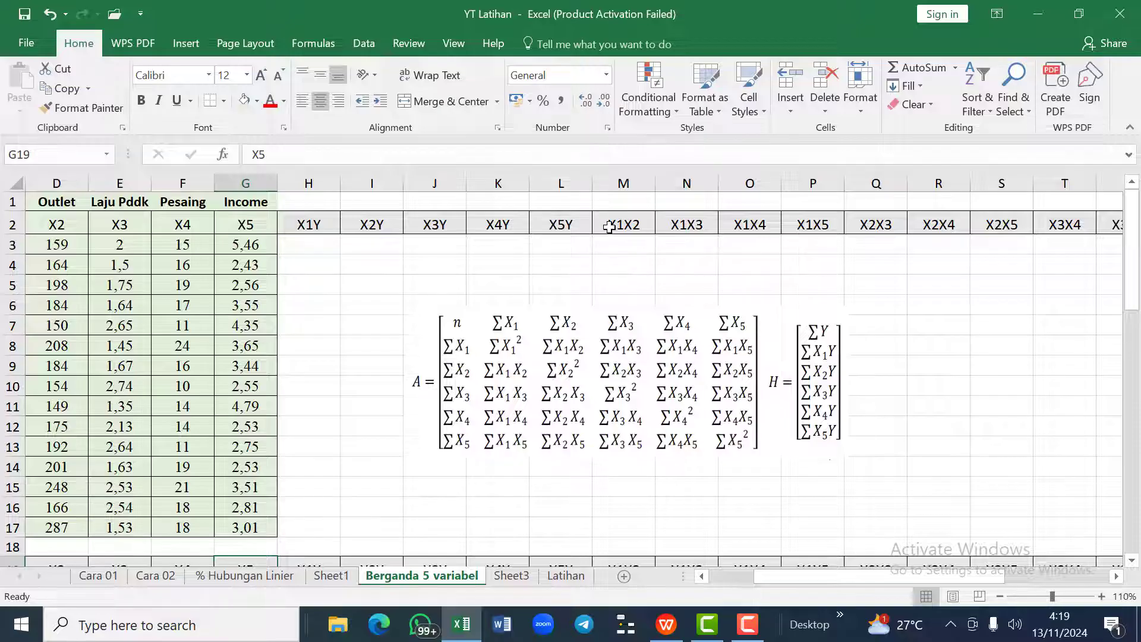
Step: Check the product headings from X1X5 through X4X5 in row 2 against the cross-product terms of matrix A
{"action": "left_click", "coordinate": [819, 225]}
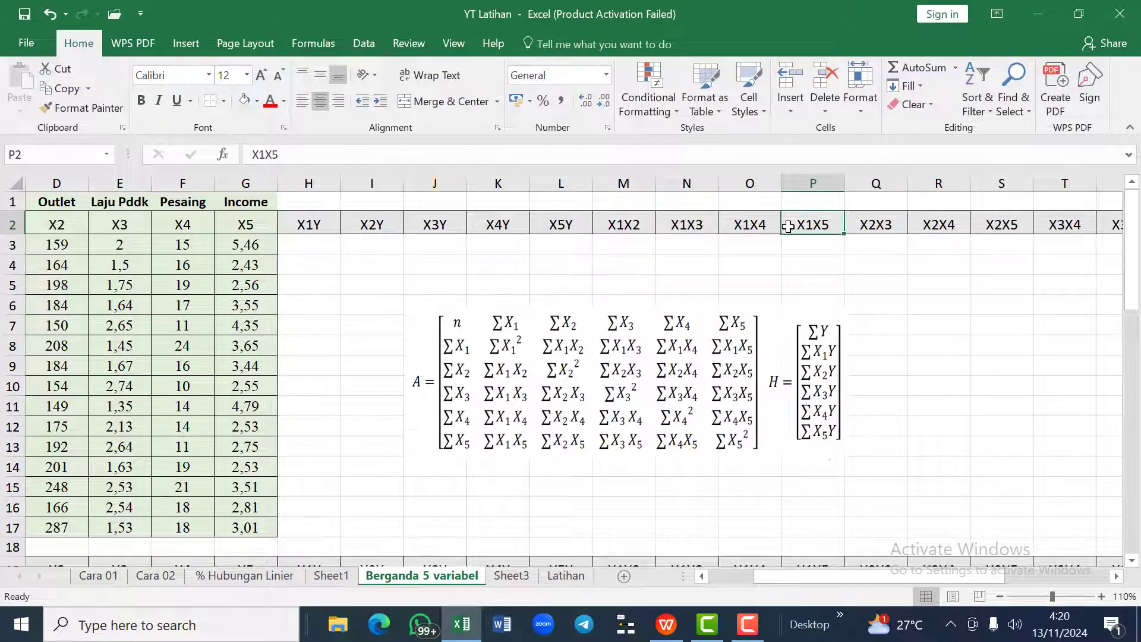
{"action": "key", "text": "Right"}
{"action": "scroll", "coordinate": [789, 226], "scroll_direction": "right", "scroll_amount": 6}
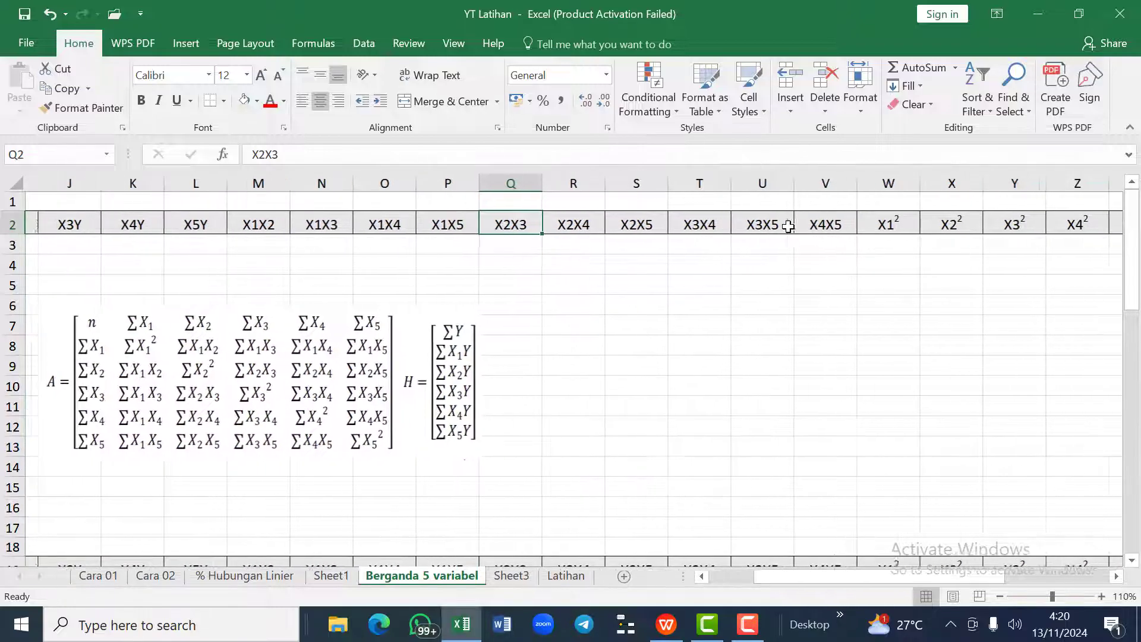
{"action": "scroll", "coordinate": [788, 227], "scroll_direction": "right", "scroll_amount": 1}
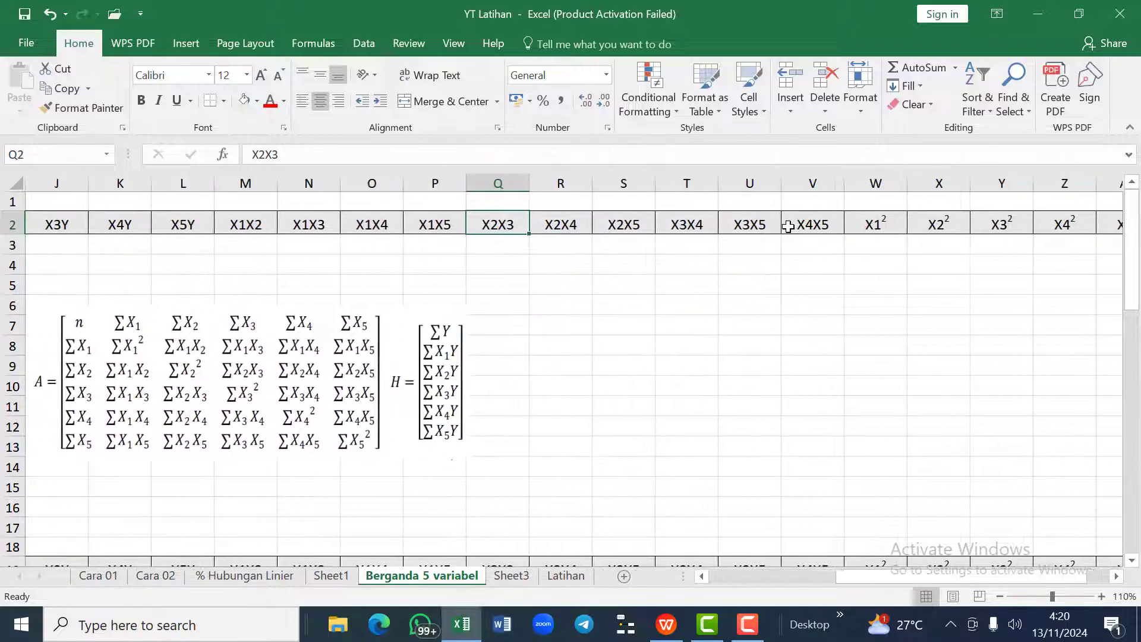
{"action": "left_click", "coordinate": [437, 227]}
{"action": "key", "text": "Right"}
{"action": "key", "text": "Right"}
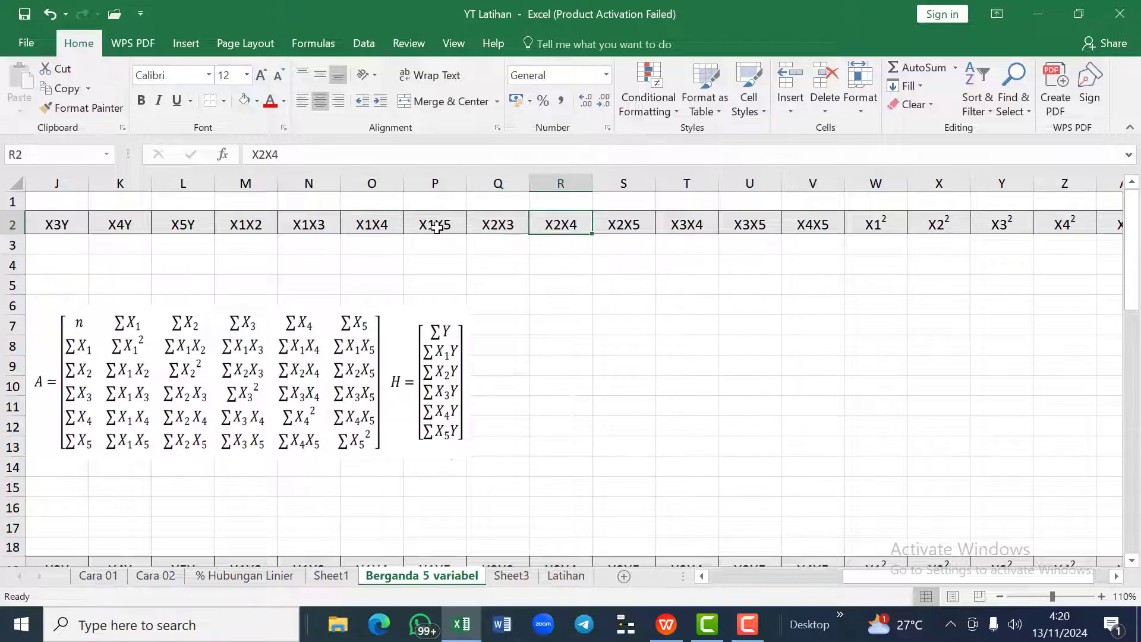
{"action": "key", "text": "Right"}
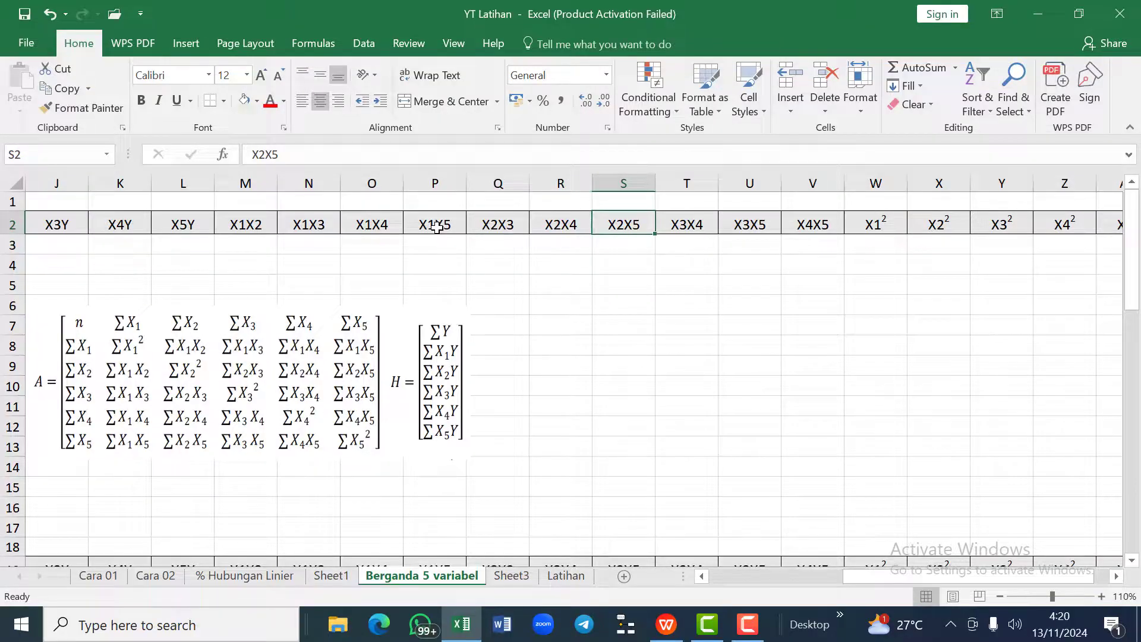
{"action": "key", "text": "Right"}
{"action": "key", "text": "Right"}
{"action": "key", "text": "Right"}
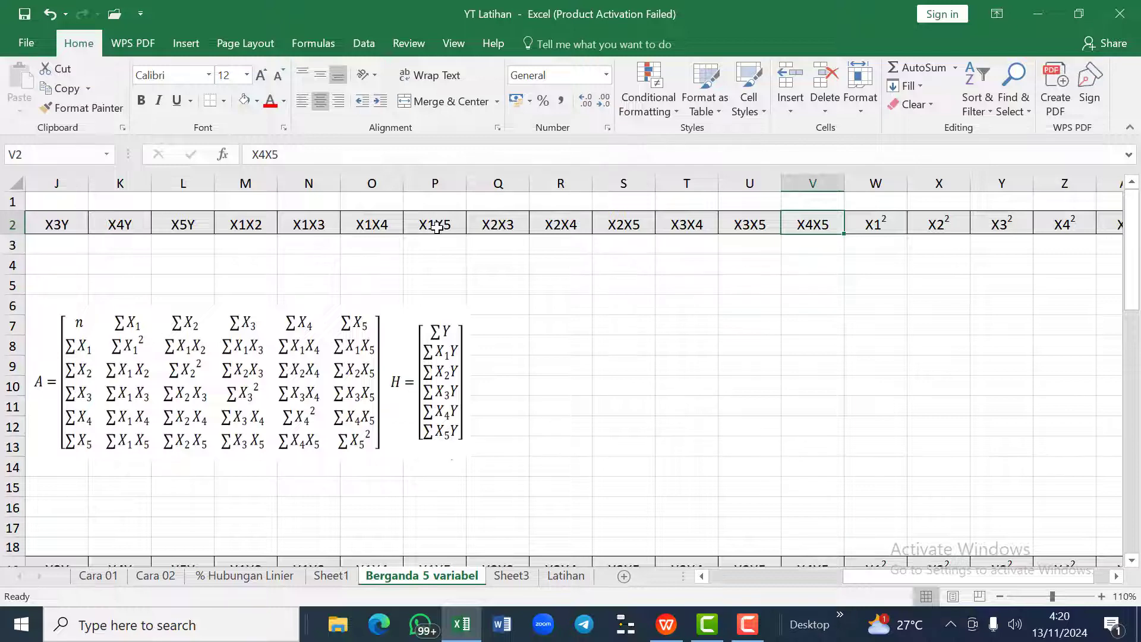
Step: Check the squared headings X1² to X5² in row 2 against the diagonal terms of matrix A
{"action": "key", "text": "Right"}
{"action": "key", "text": "Right"}
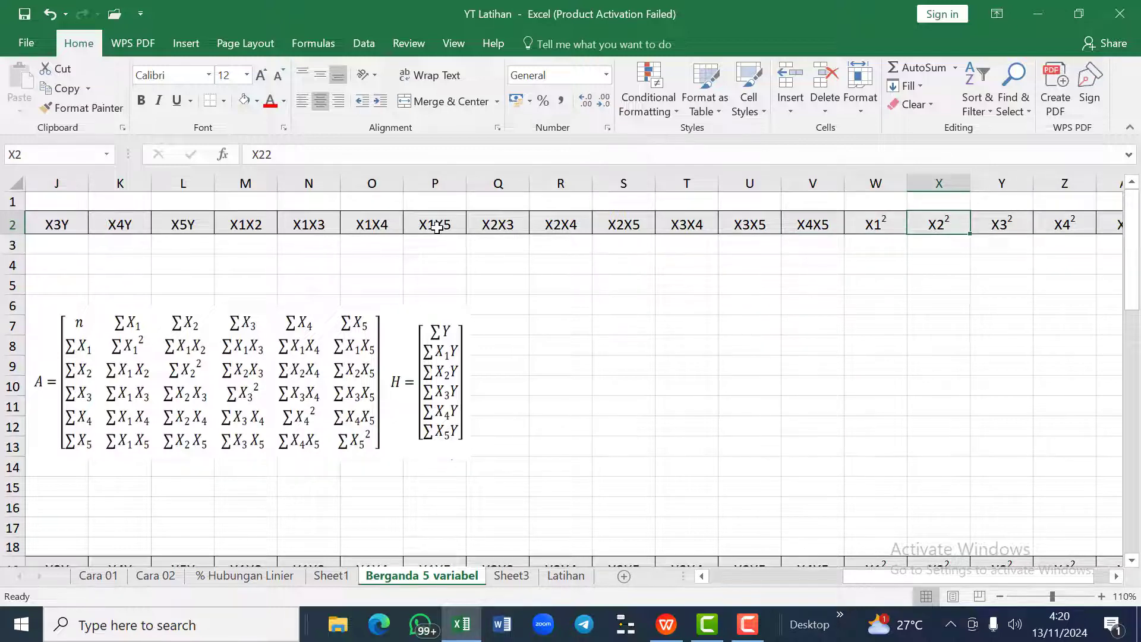
{"action": "key", "text": "Right"}
{"action": "key", "text": "Right"}
{"action": "key", "text": "Right"}
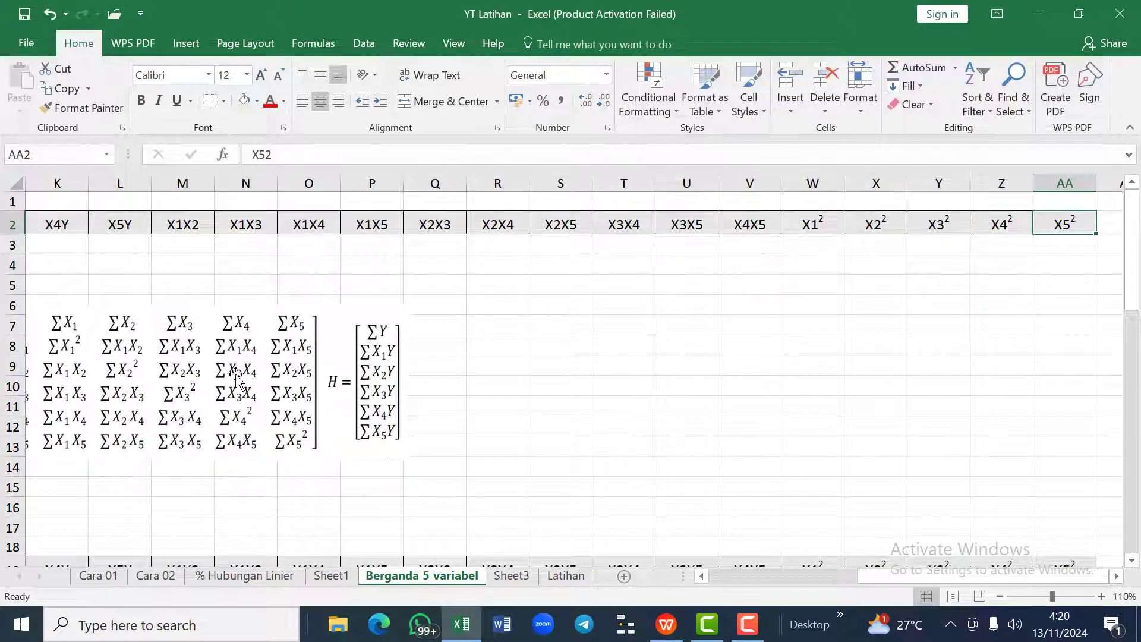
Step: Move the matrix A and H formula picture away from the first product columns, over columns P to W
{"action": "scroll", "coordinate": [237, 380], "scroll_direction": "left", "scroll_amount": 4}
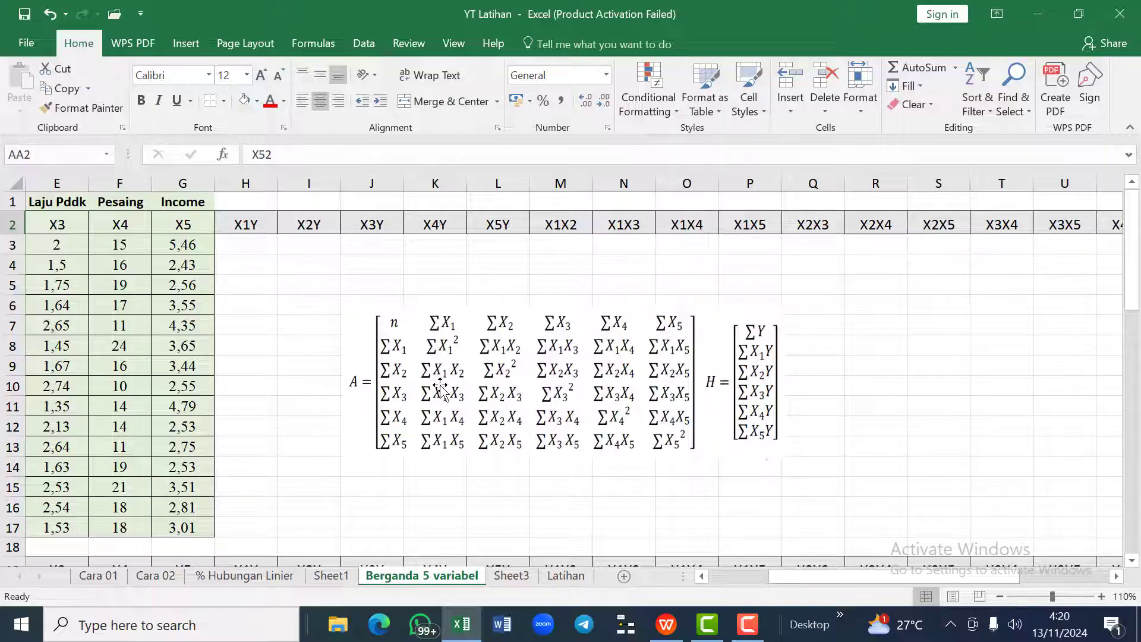
{"action": "scroll", "coordinate": [505, 375], "scroll_direction": "down", "scroll_amount": 1}
{"action": "scroll", "coordinate": [506, 375], "scroll_direction": "left", "scroll_amount": 2}
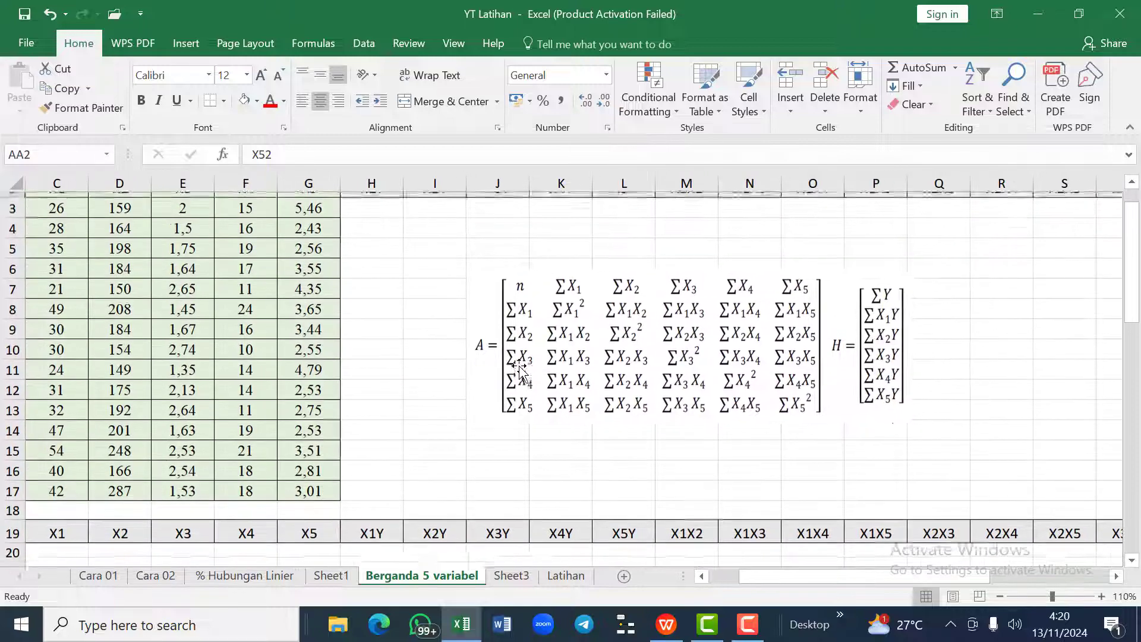
{"action": "left_click_drag", "start_coordinate": [535, 372], "coordinate": [938, 363]}
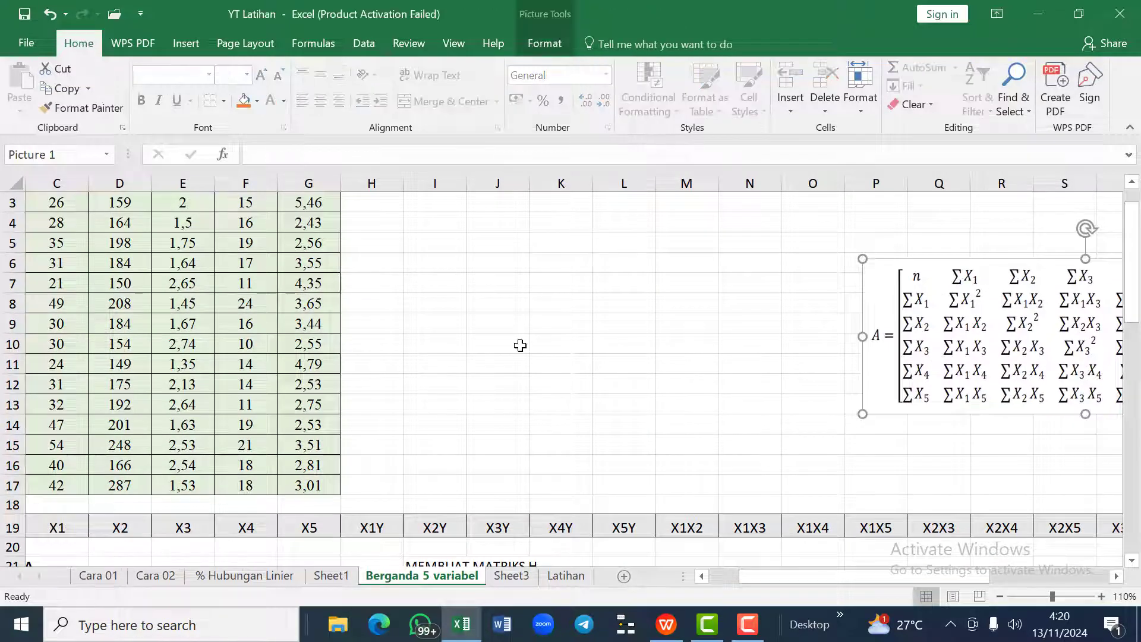
{"action": "scroll", "coordinate": [521, 345], "scroll_direction": "up", "scroll_amount": 1}
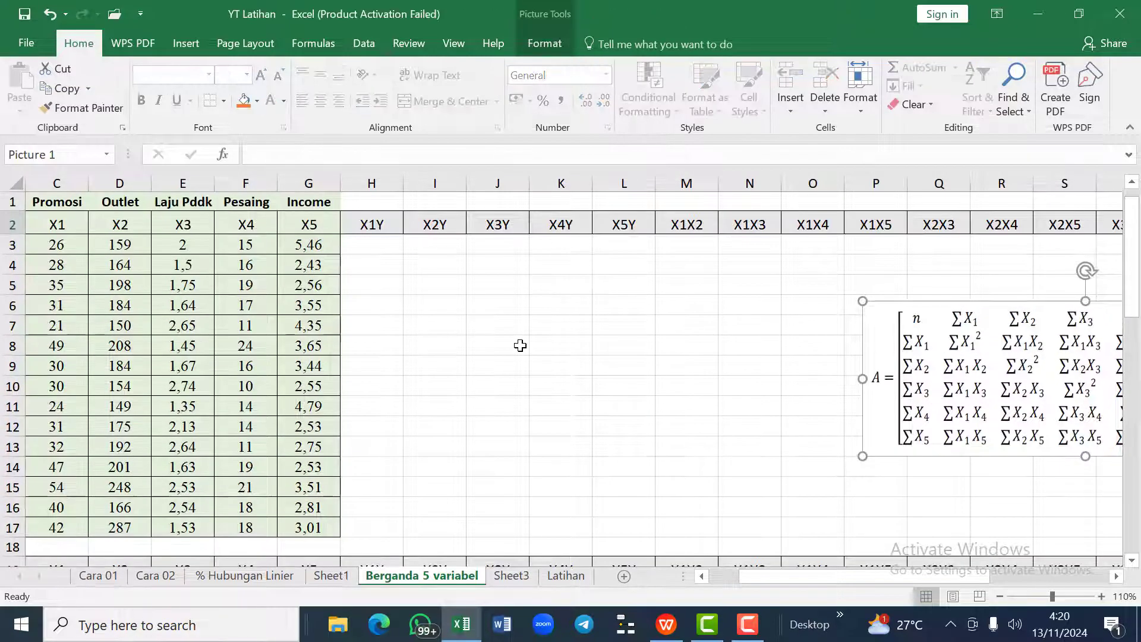
Step: Calculate the first X1Y product in H3 with the formula =C3*B3
{"action": "left_click", "coordinate": [382, 248]}
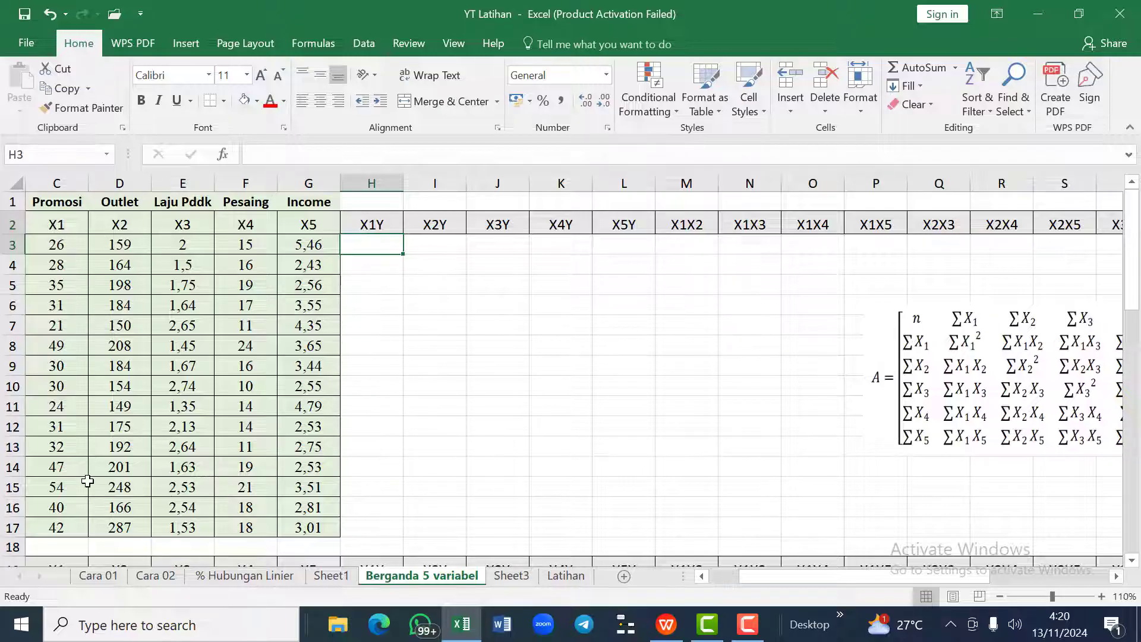
{"action": "scroll", "coordinate": [90, 476], "scroll_direction": "left", "scroll_amount": 2}
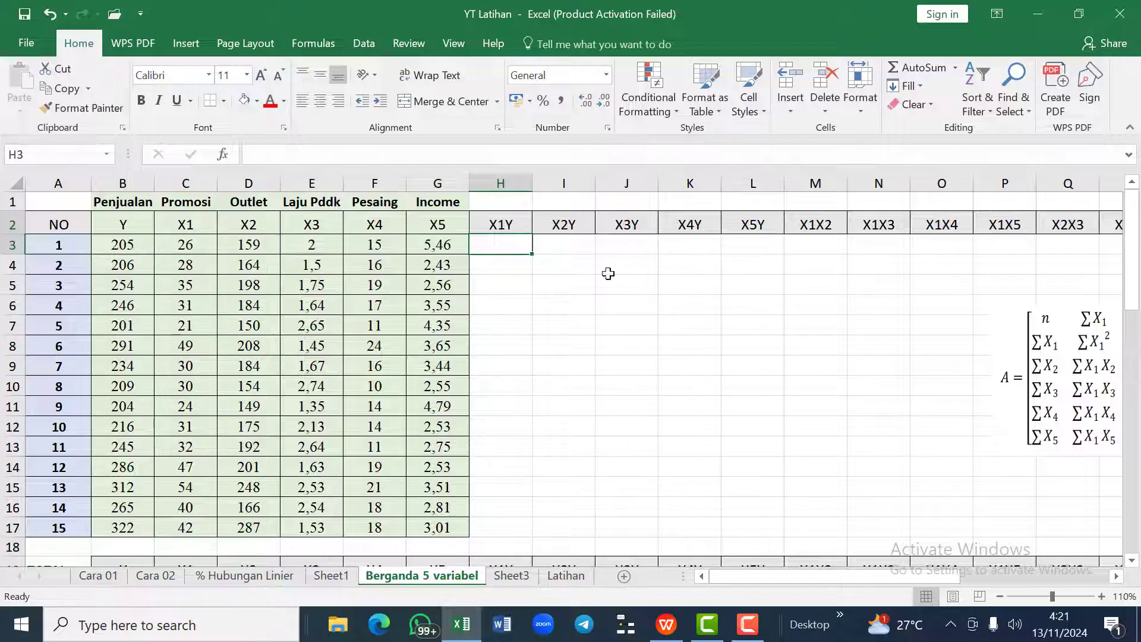
{"action": "type", "text": "="}
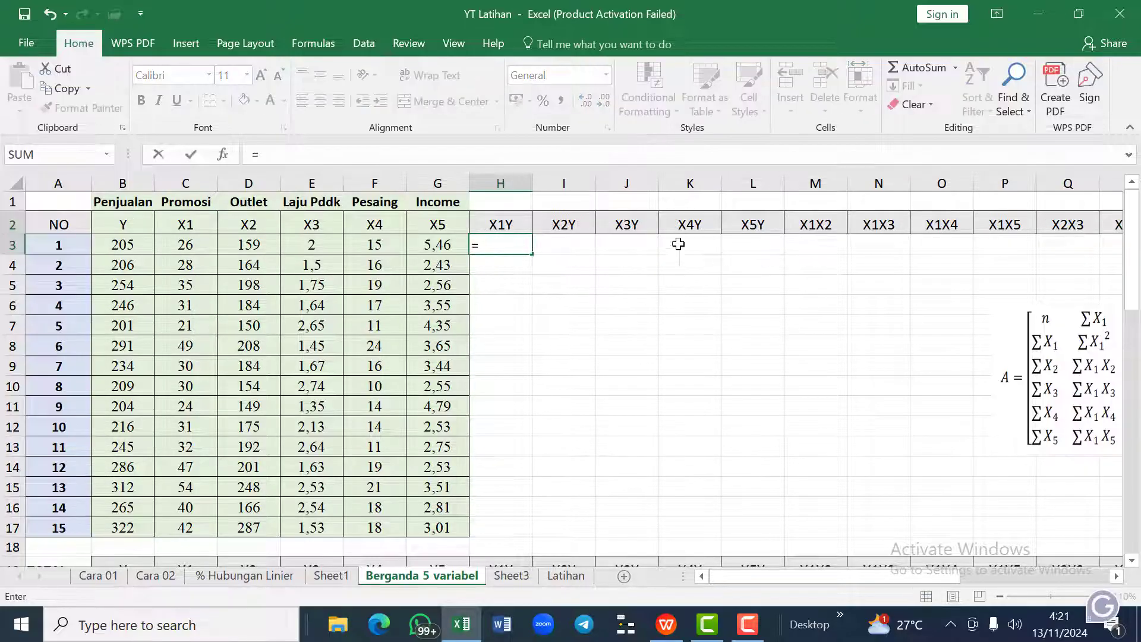
{"action": "left_click", "coordinate": [193, 245]}
{"action": "type", "text": "*"}
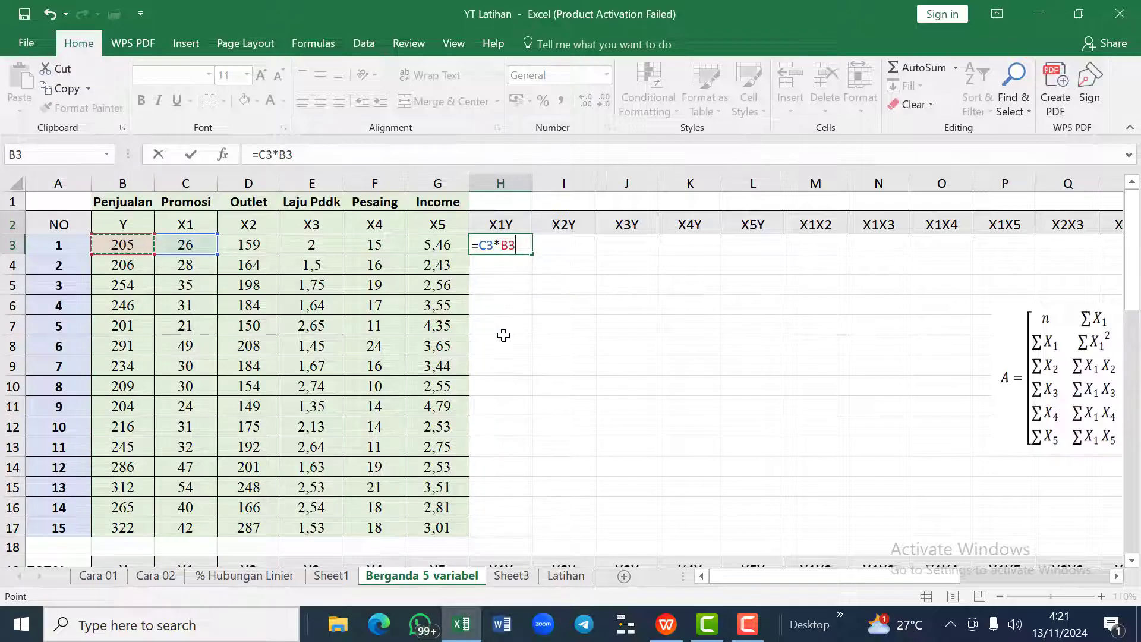
{"action": "key", "text": "Return"}
{"action": "key", "text": "Up"}
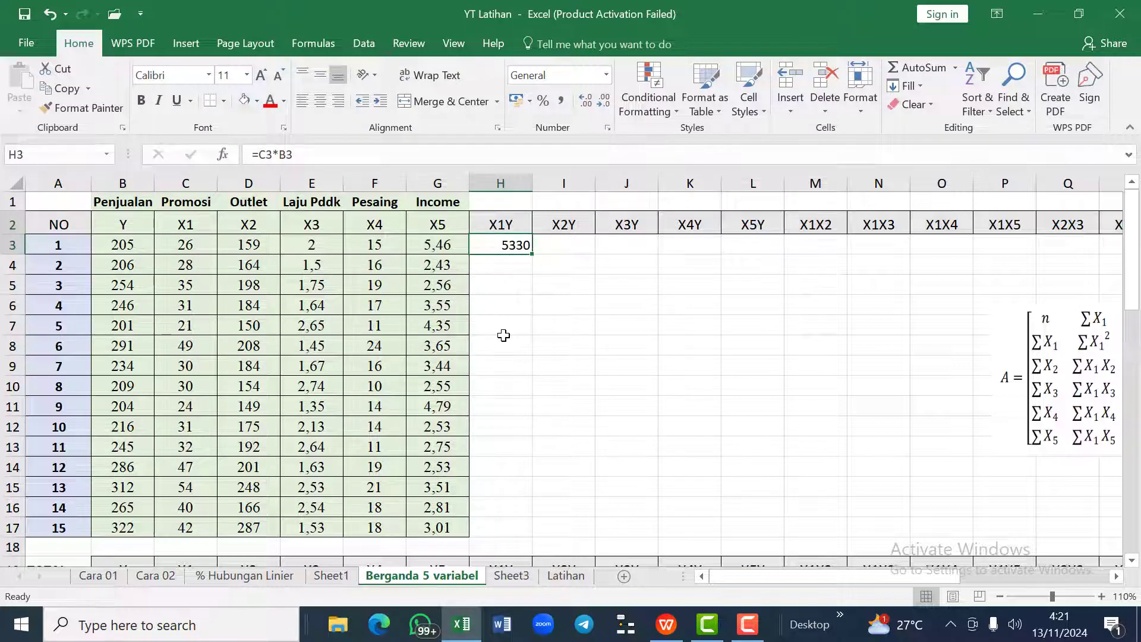
Step: Center the contents of the product and squared-term range H3:AA18
{"action": "key", "text": "shift+Right"}
{"action": "key", "text": "shift+Right"}
{"action": "key", "text": "shift+Right"}
{"action": "key", "text": "shift+Right"}
{"action": "key", "text": "shift+Right"}
{"action": "key", "text": "shift+Right"}
{"action": "key", "text": "shift+Right"}
{"action": "key", "text": "shift+Right"}
{"action": "key", "text": "shift+Right"}
{"action": "key", "text": "shift+Right"}
{"action": "key", "text": "shift+Right"}
{"action": "key", "text": "shift+Right"}
{"action": "key", "text": "shift+Right"}
{"action": "key", "text": "shift+Right"}
{"action": "key", "text": "shift+Right"}
{"action": "key", "text": "shift+Right"}
{"action": "key", "text": "shift+Right"}
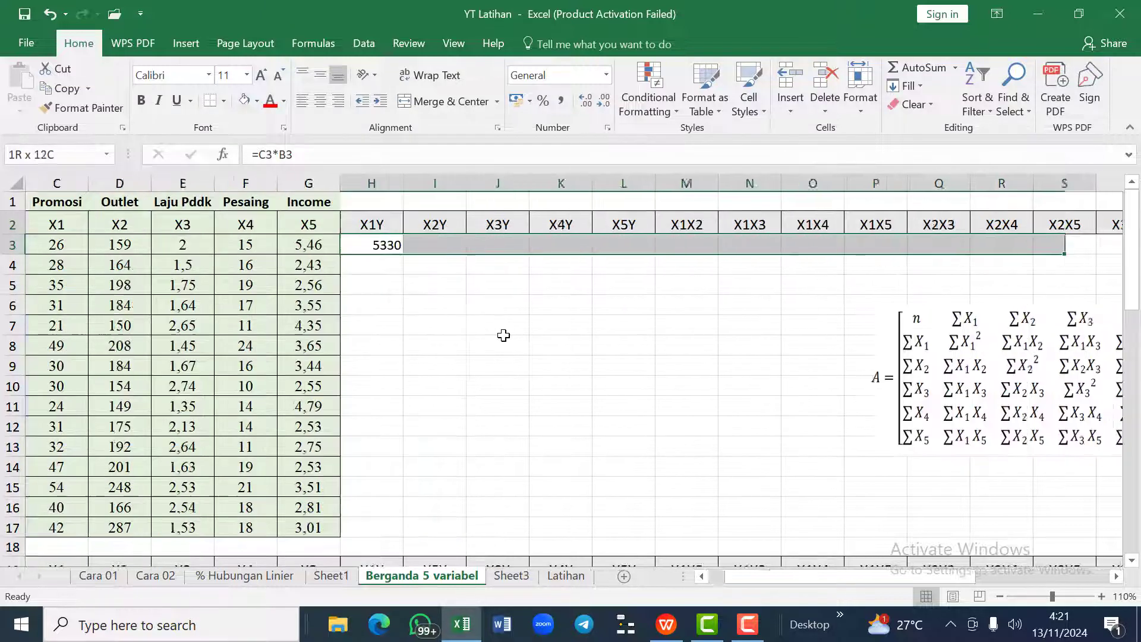
{"action": "key", "text": "shift+Right"}
{"action": "key", "text": "shift+Right"}
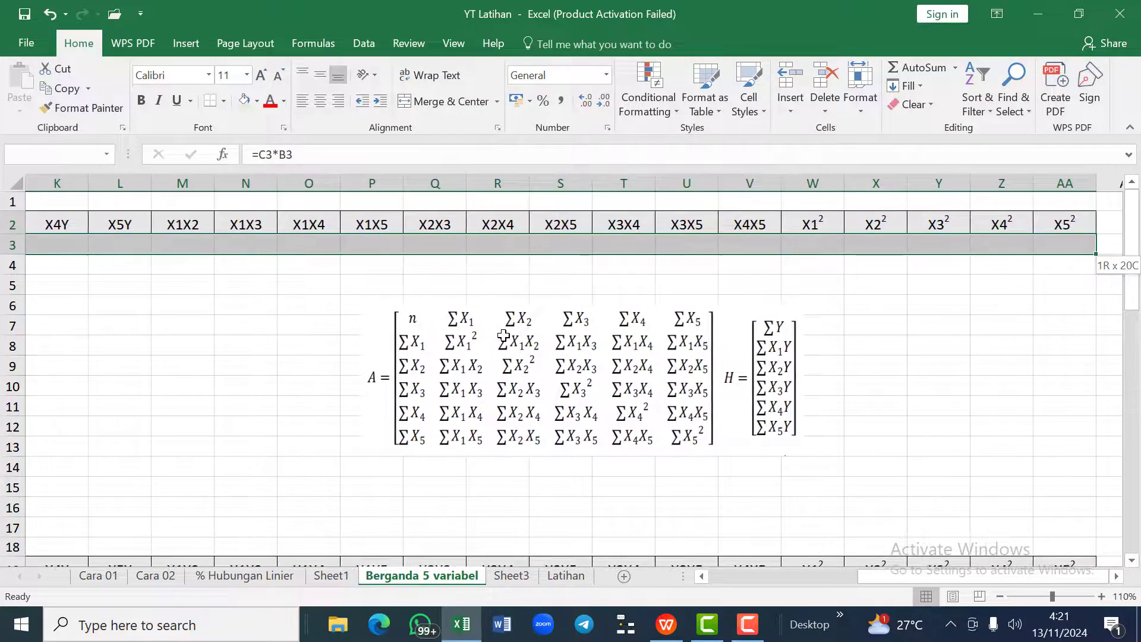
{"action": "key", "text": "shift+Down"}
{"action": "key", "text": "shift+Down"}
{"action": "key", "text": "shift+Down"}
{"action": "key", "text": "shift+Down"}
{"action": "key", "text": "shift+Down"}
{"action": "key", "text": "shift+Down"}
{"action": "key", "text": "shift+Down"}
{"action": "key", "text": "shift+Down"}
{"action": "key", "text": "shift+Down"}
{"action": "key", "text": "shift+Down"}
{"action": "key", "text": "shift+Down"}
{"action": "key", "text": "shift+Down"}
{"action": "key", "text": "shift+Down"}
{"action": "key", "text": "shift+Down"}
{"action": "key", "text": "shift+Down"}
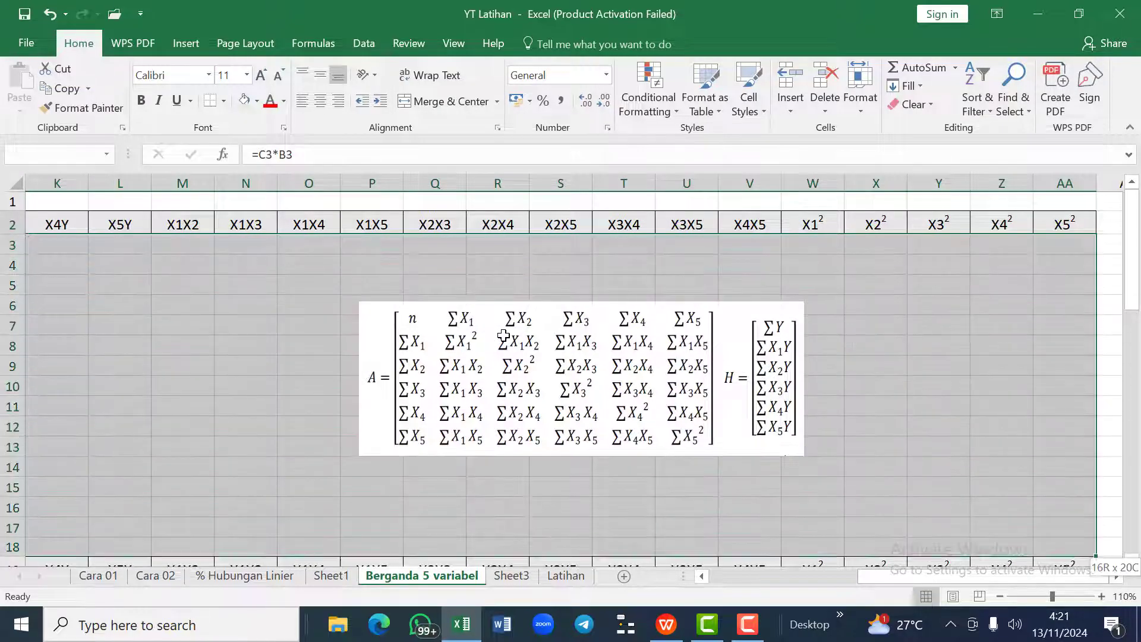
{"action": "left_click", "coordinate": [323, 99]}
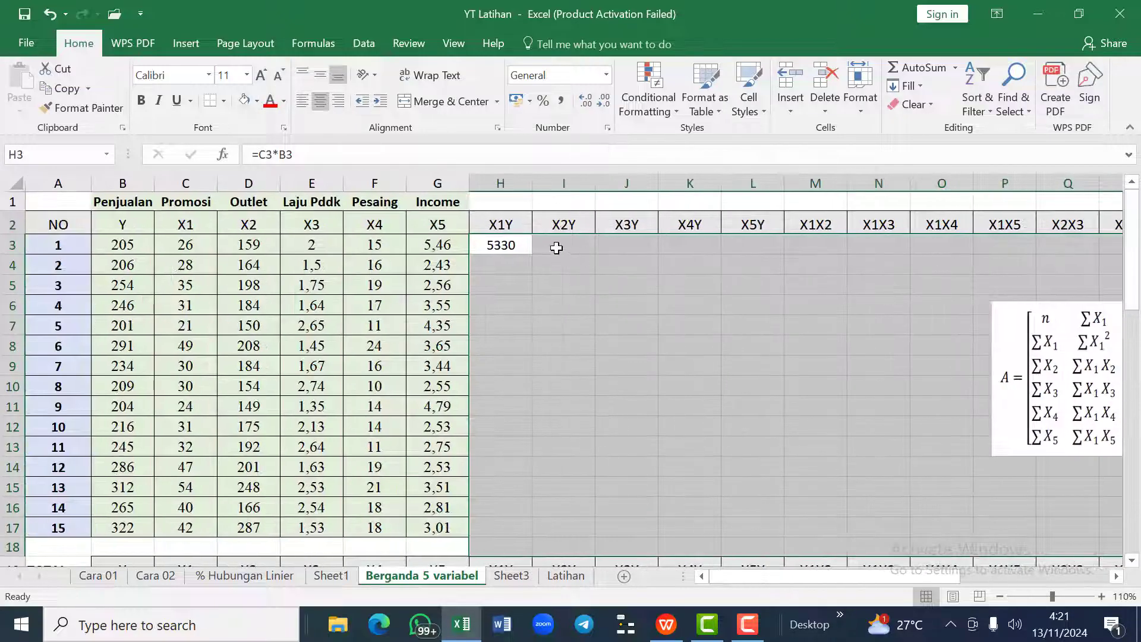
{"action": "left_click", "coordinate": [557, 248]}
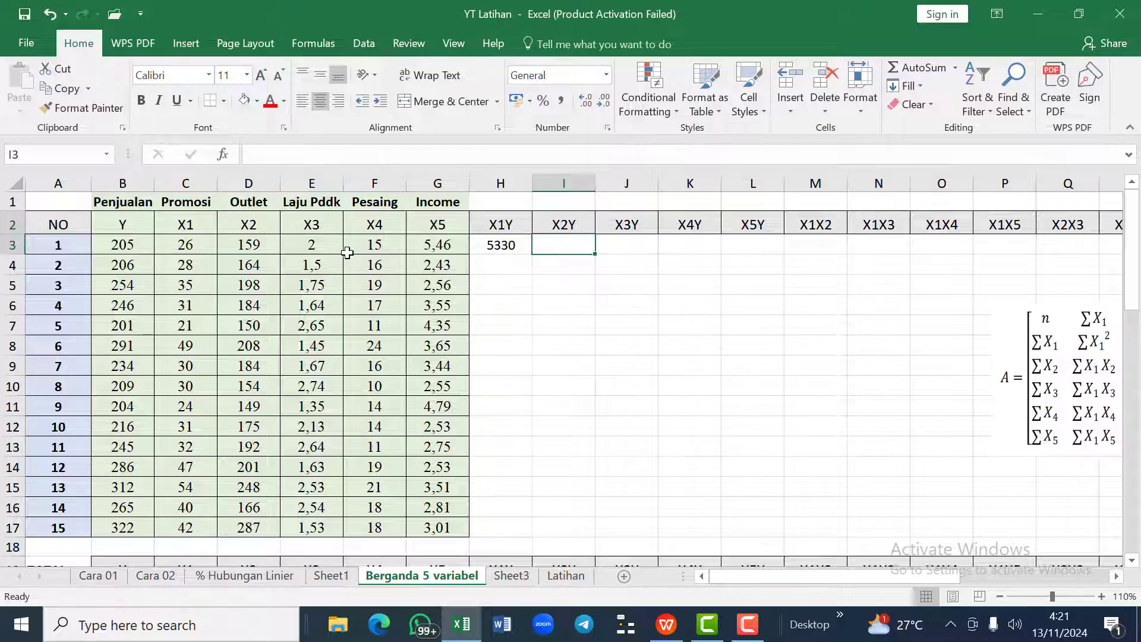
Step: Calculate the first X2Y product in I3 with the formula =D3*B3
{"action": "type", "text": "="}
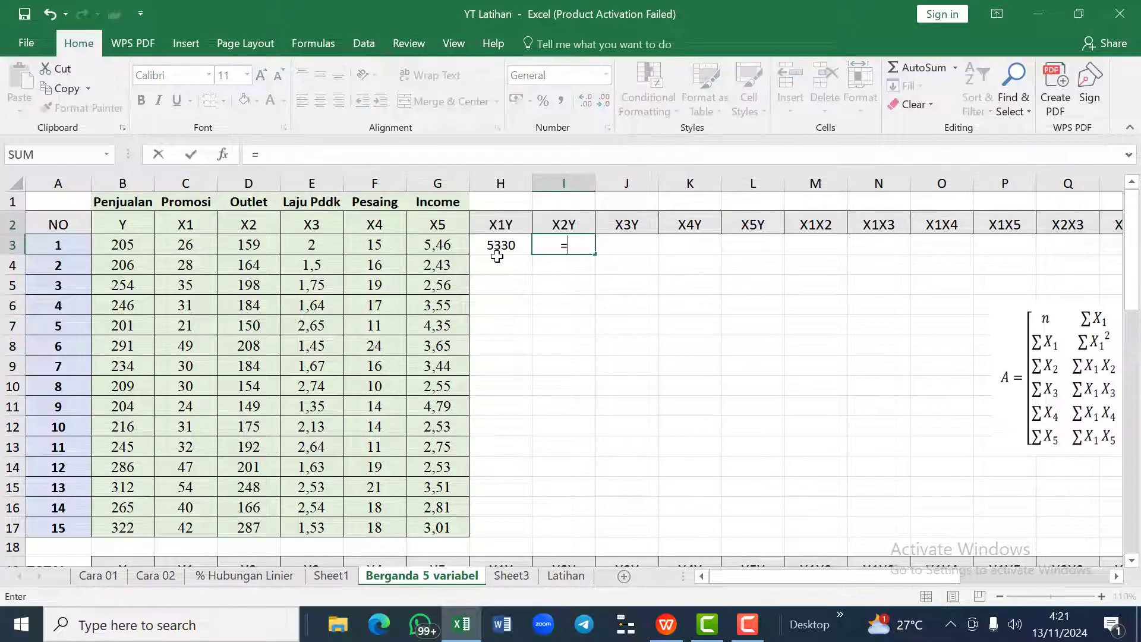
{"action": "left_click", "coordinate": [255, 244]}
{"action": "type", "text": "*"}
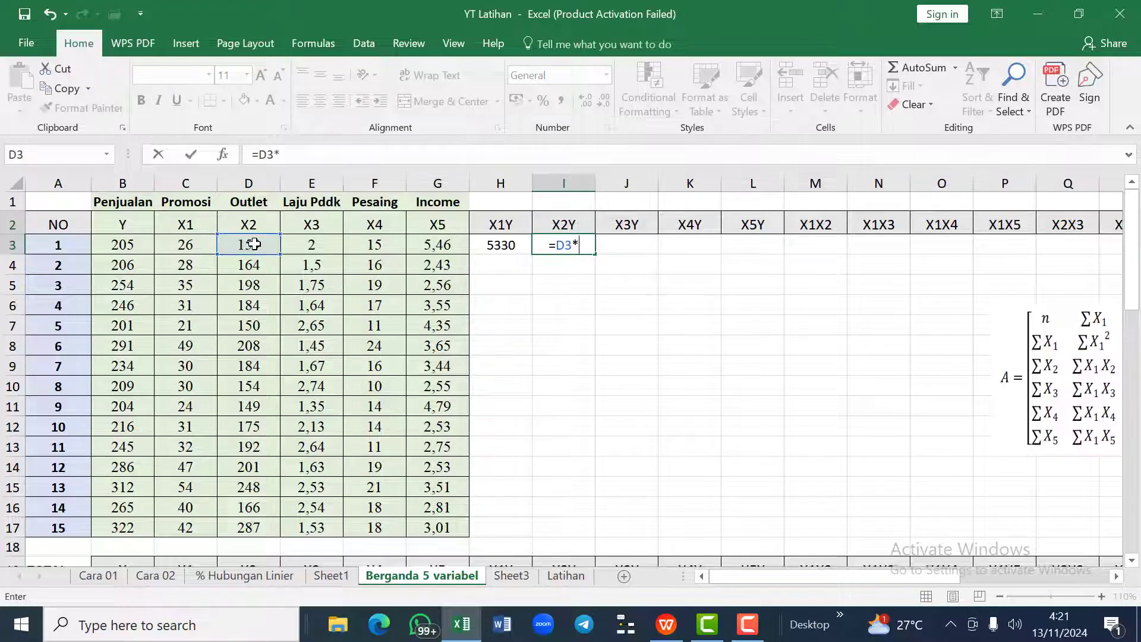
{"action": "left_click", "coordinate": [128, 244]}
{"action": "key", "text": "Return"}
{"action": "key", "text": "Up"}
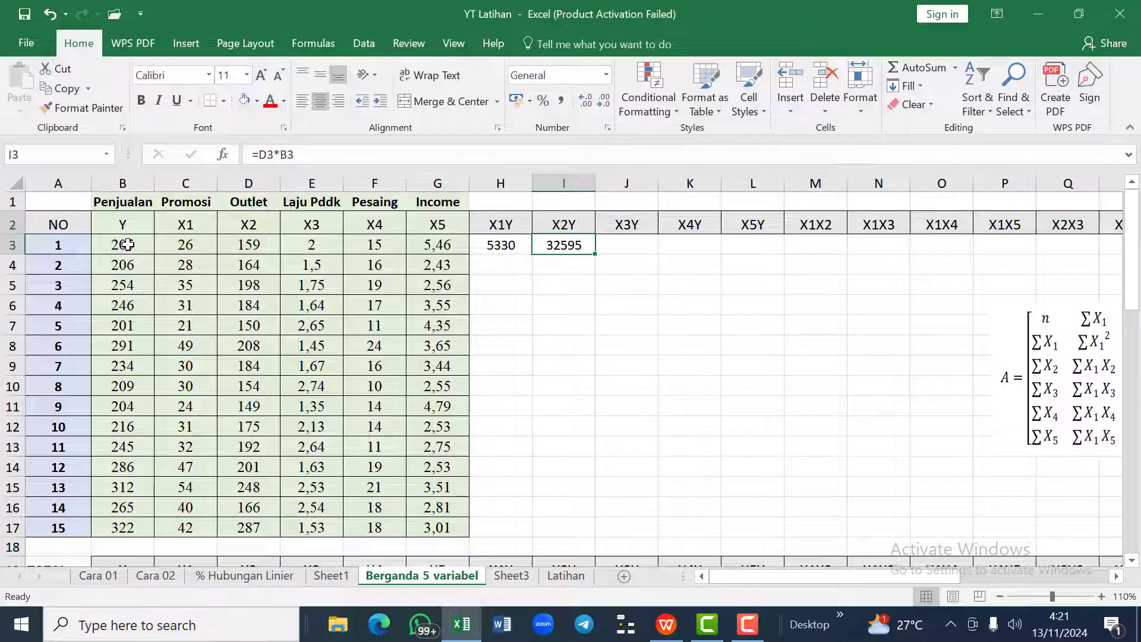
Step: Calculate the first X3Y product in J3 with the formula =E3*B3
{"action": "key", "text": "Right"}
{"action": "type", "text": "="}
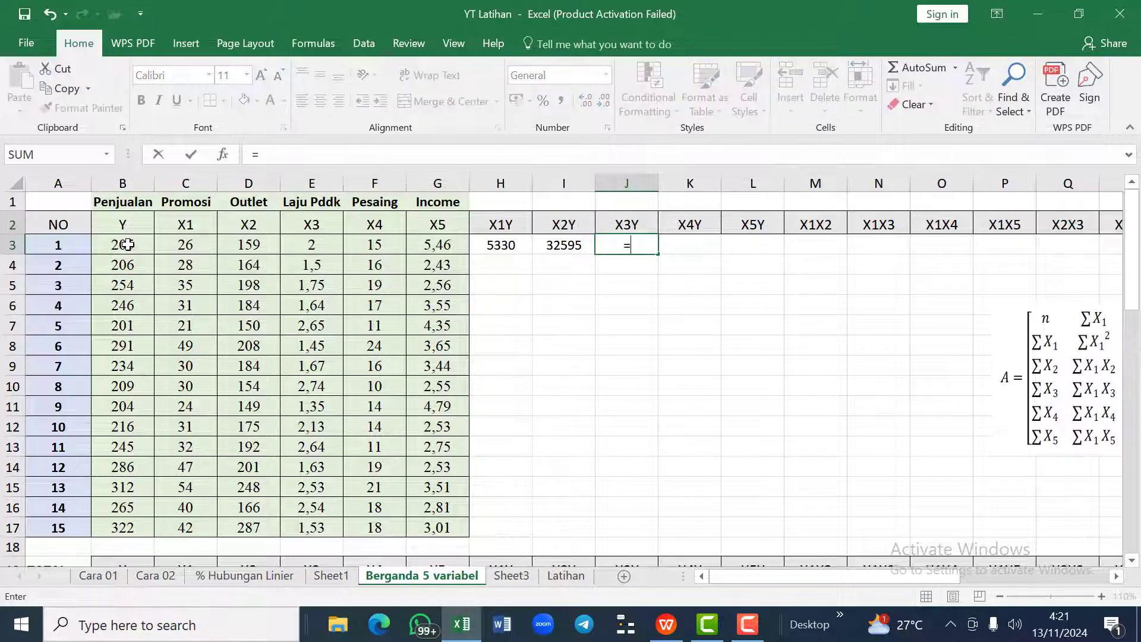
{"action": "left_click", "coordinate": [317, 244]}
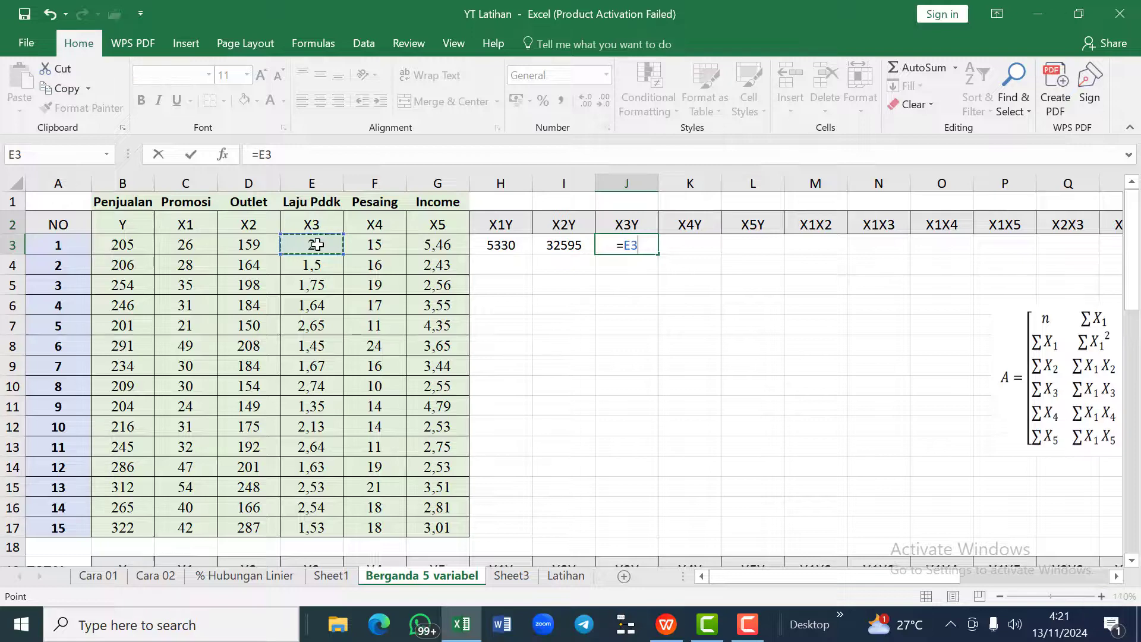
{"action": "type", "text": "*"}
{"action": "left_click", "coordinate": [119, 248]}
{"action": "key", "text": "Tab"}
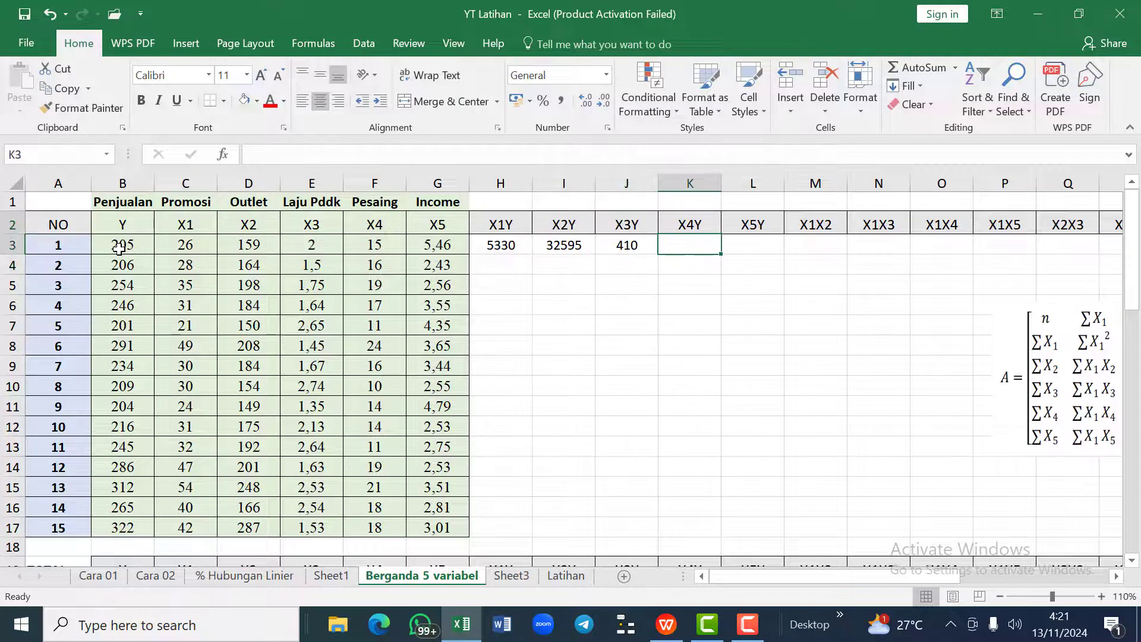
Step: Calculate the first X4Y product in K3 with the formula =F3*B3
{"action": "type", "text": "="}
{"action": "left_click", "coordinate": [373, 245]}
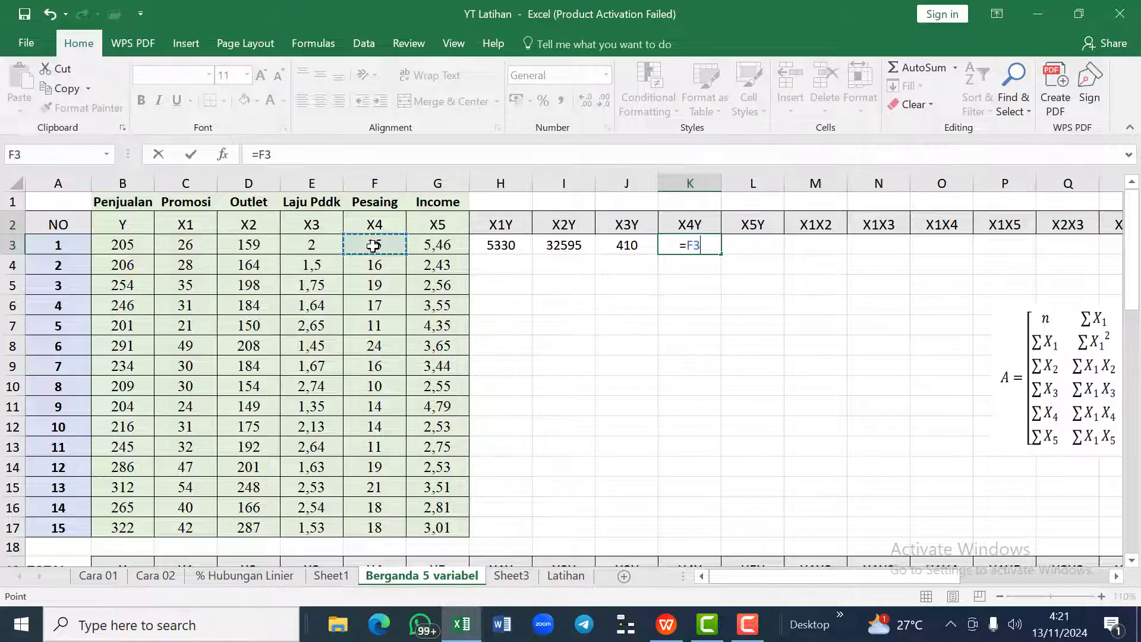
{"action": "type", "text": "*"}
{"action": "left_click", "coordinate": [128, 246]}
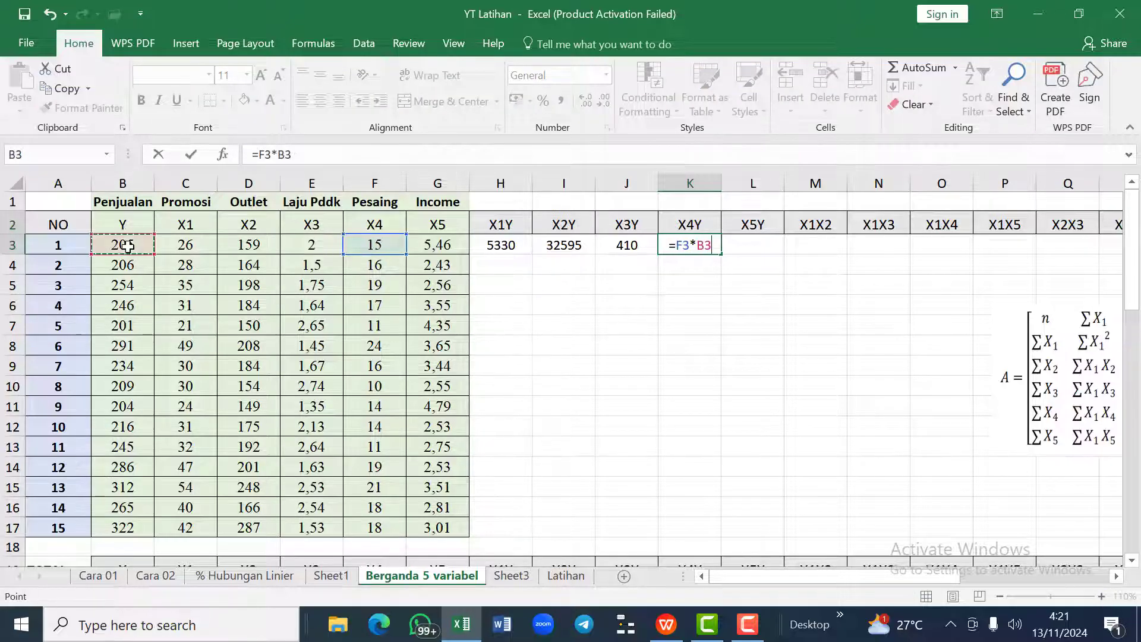
{"action": "key", "text": "Return"}
{"action": "key", "text": "Up"}
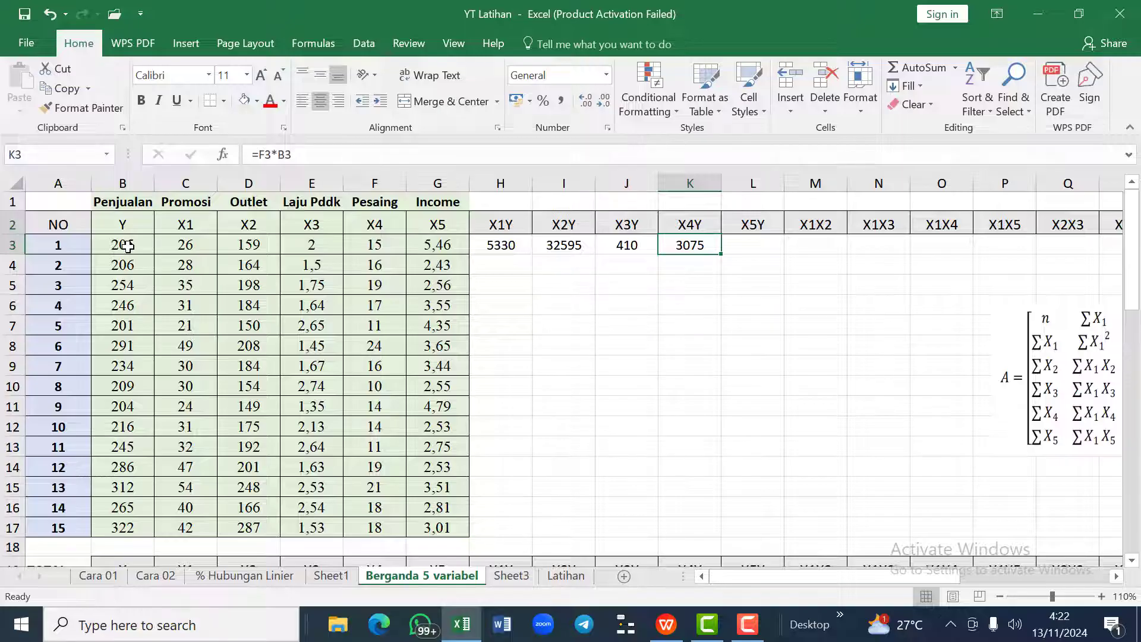
Step: Calculate the first X5Y product in L3 with the formula =G3*B3
{"action": "key", "text": "Right"}
{"action": "type", "text": "="}
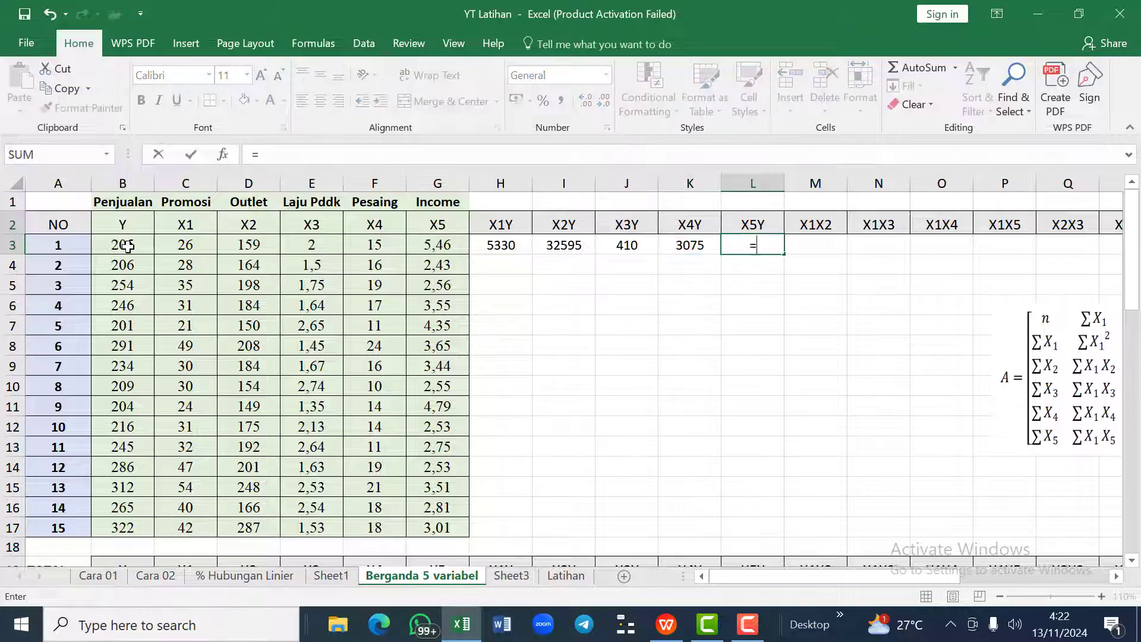
{"action": "left_click", "coordinate": [422, 245]}
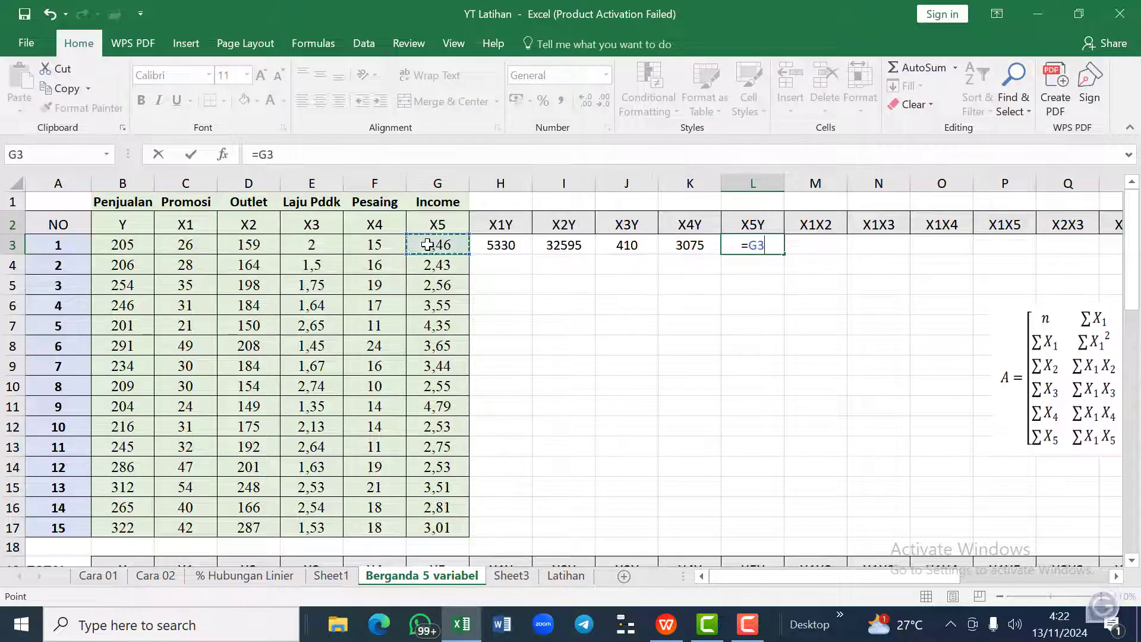
{"action": "type", "text": "*"}
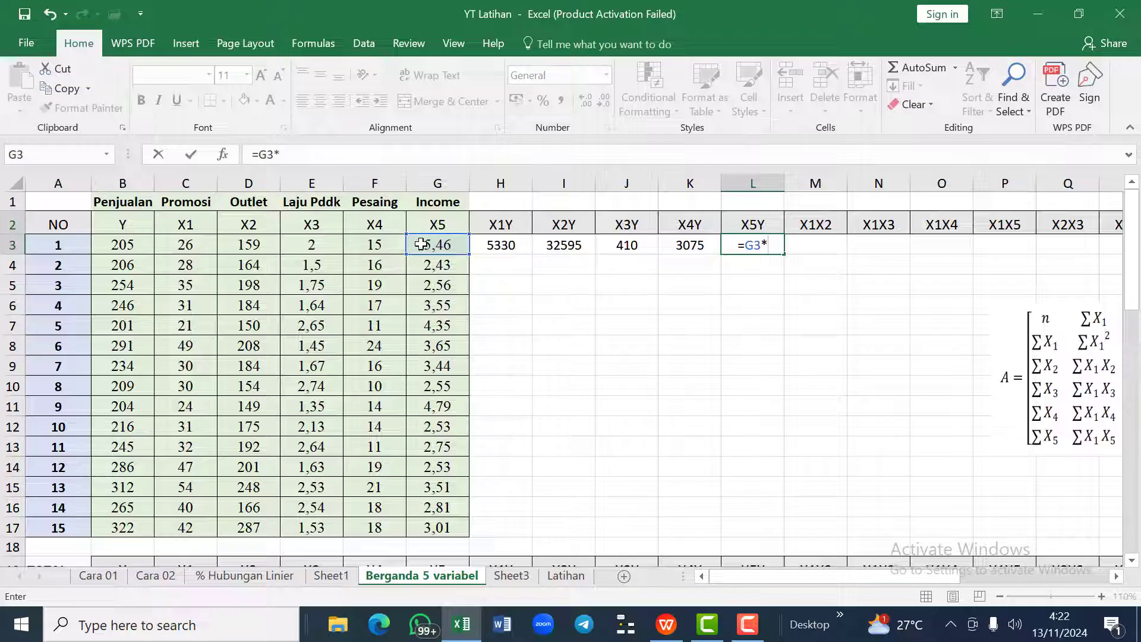
{"action": "left_click", "coordinate": [128, 246]}
{"action": "key", "text": "Return"}
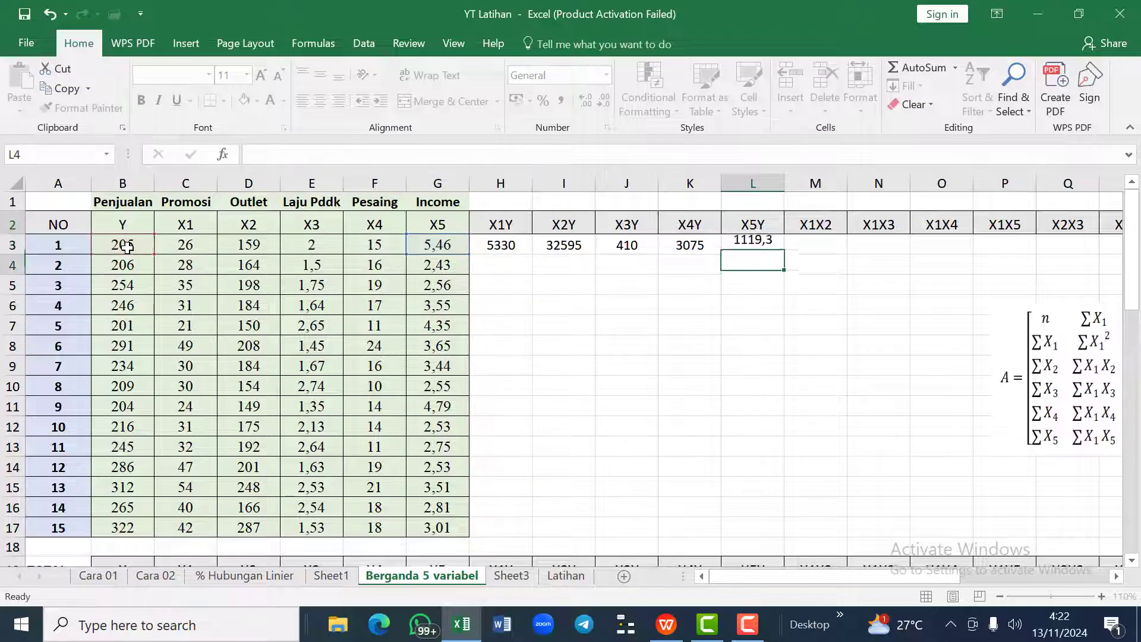
{"action": "key", "text": "Up"}
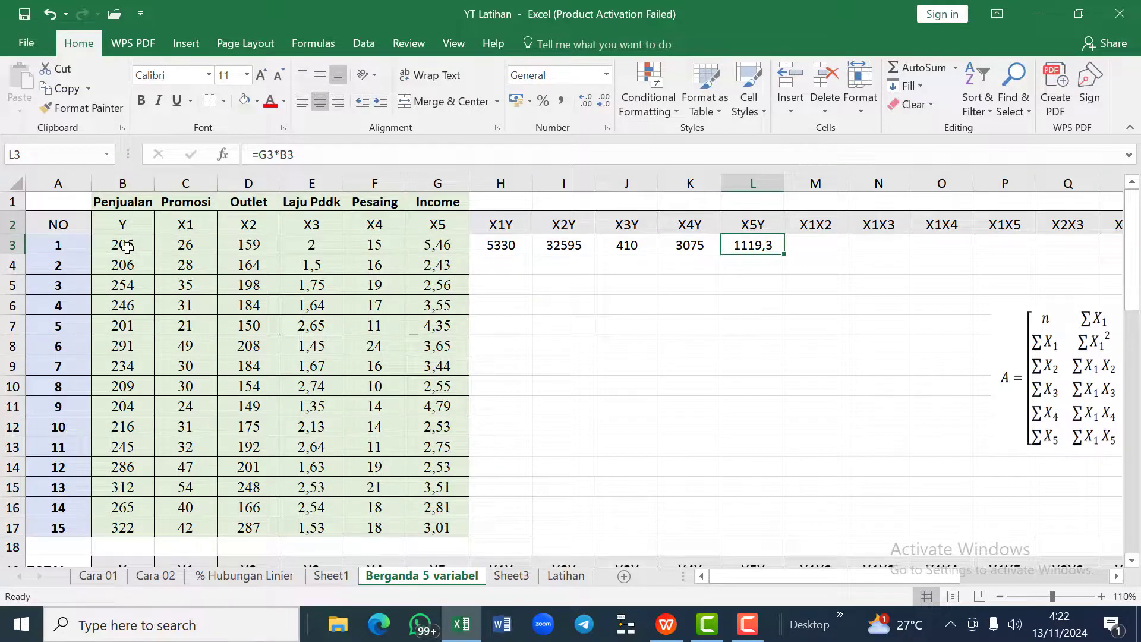
{"action": "key", "text": "Down"}
{"action": "key", "text": "Up"}
Step: Calculate the first X1X2 product in M3 with the formula =C3*D3
{"action": "key", "text": "Right"}
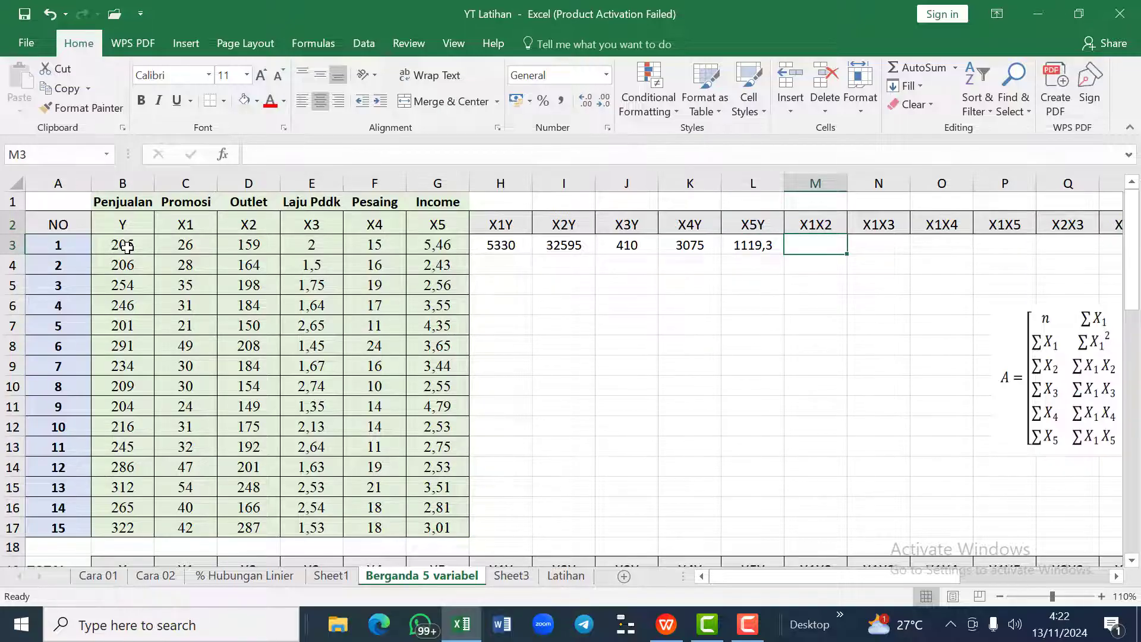
{"action": "type", "text": "="}
{"action": "key", "text": "Left"}
{"action": "key", "text": "Left"}
{"action": "key", "text": "Left"}
{"action": "key", "text": "Left"}
{"action": "key", "text": "Left"}
{"action": "key", "text": "Left"}
{"action": "key", "text": "Left"}
{"action": "key", "text": "Left"}
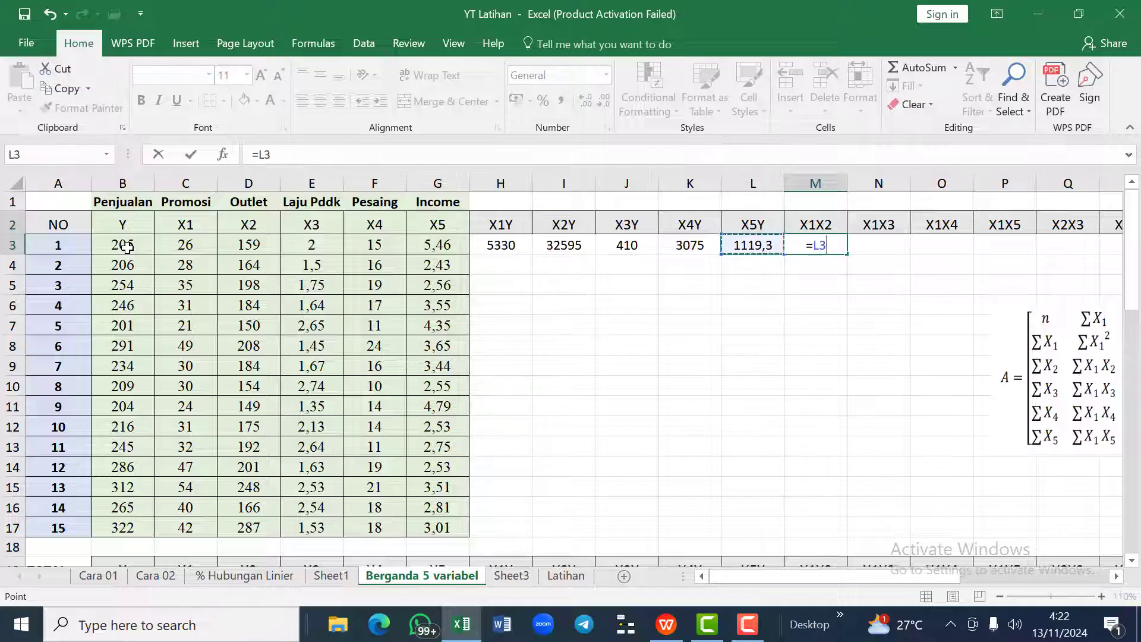
{"action": "key", "text": "Left"}
{"action": "key", "text": "Left"}
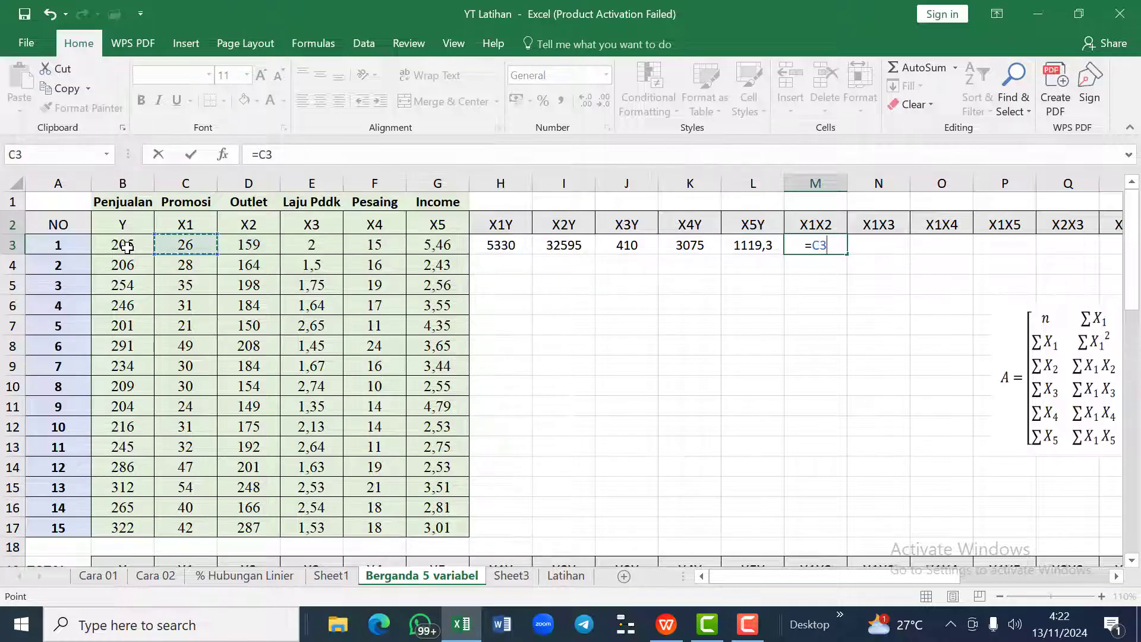
{"action": "type", "text": "*"}
{"action": "key", "text": "Right"}
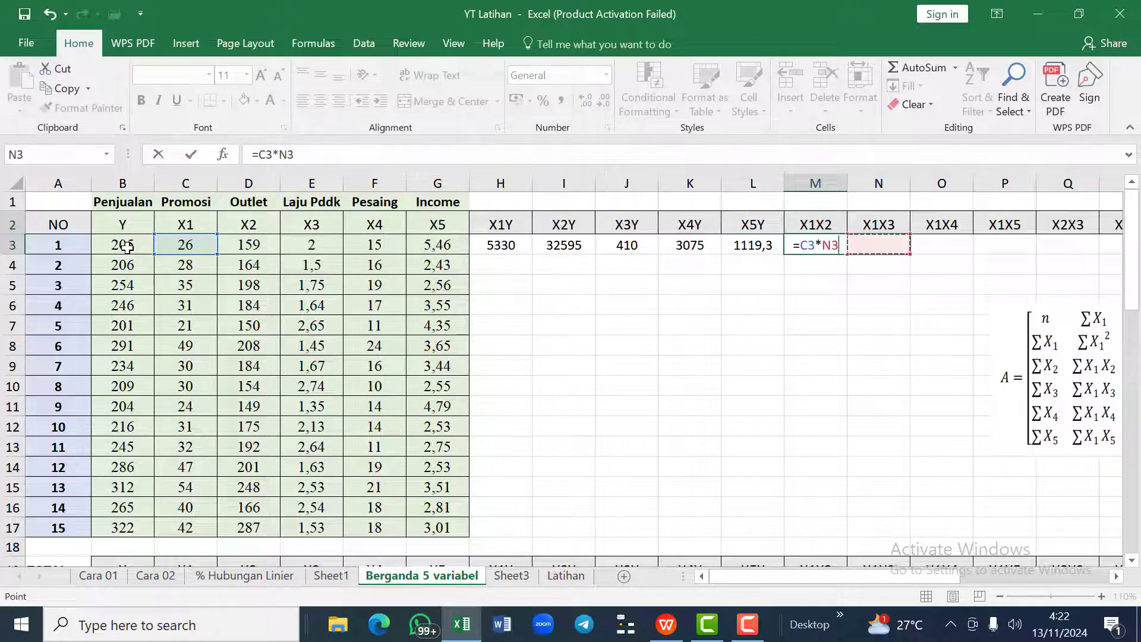
{"action": "key", "text": "Left"}
{"action": "key", "text": "Left"}
{"action": "key", "text": "Left"}
{"action": "key", "text": "Left"}
{"action": "key", "text": "Left"}
{"action": "key", "text": "Left"}
{"action": "key", "text": "Left"}
{"action": "key", "text": "Left"}
{"action": "key", "text": "Left"}
{"action": "key", "text": "Left"}
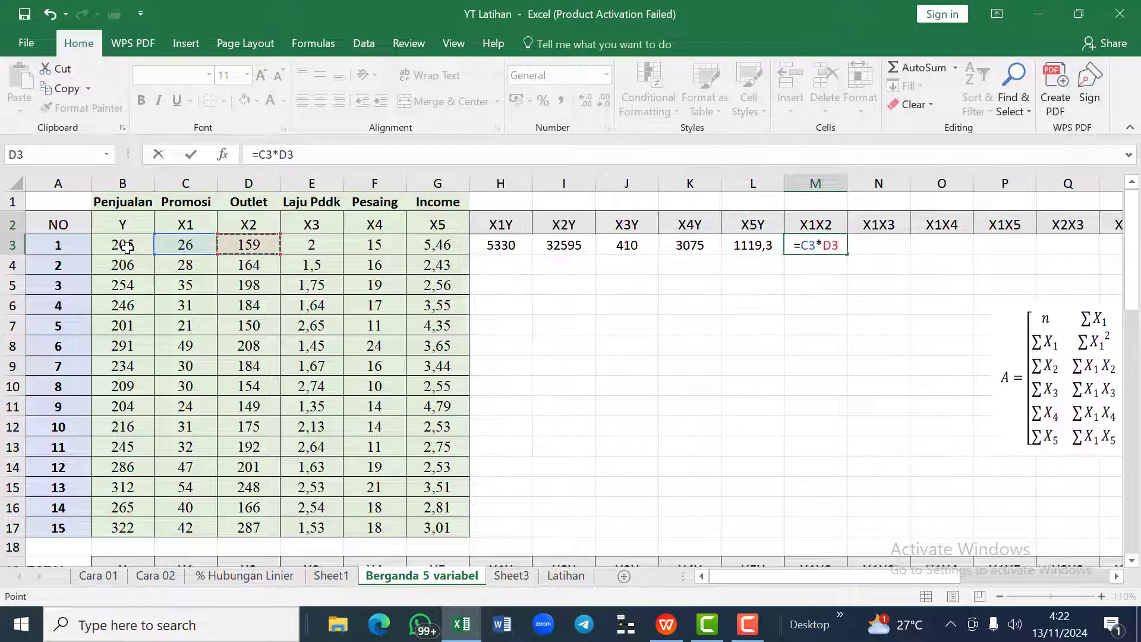
{"action": "key", "text": "Return"}
{"action": "key", "text": "Up"}
Step: Calculate the first X1X3 product in N3 with the formula =C3*E3
{"action": "key", "text": "Right"}
{"action": "type", "text": "="}
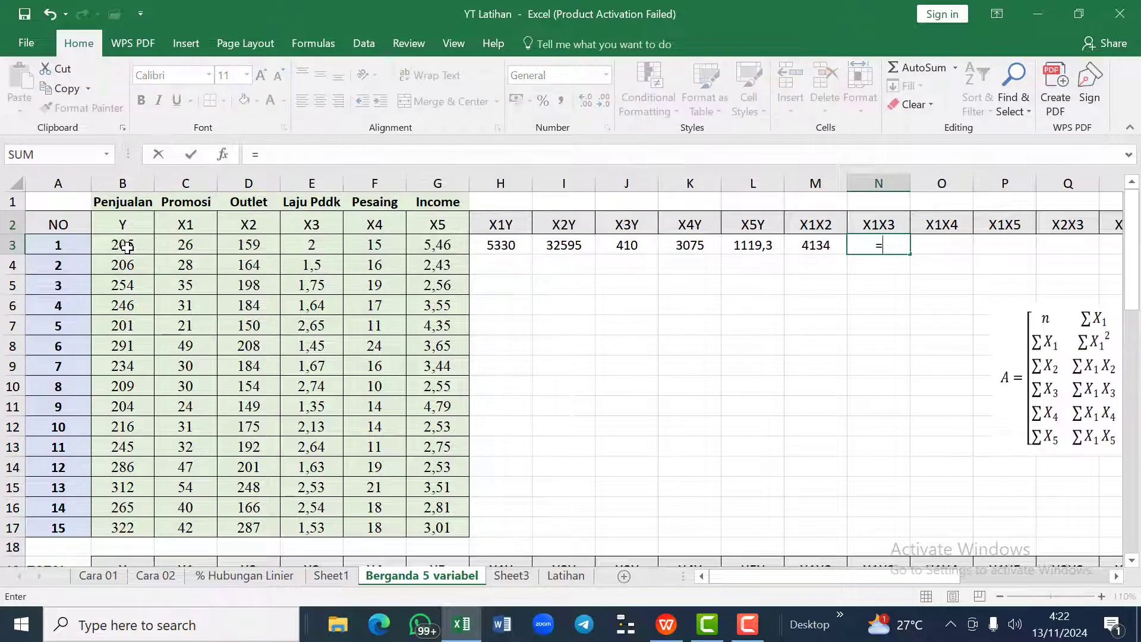
{"action": "key", "text": "Left"}
{"action": "key", "text": "Left"}
{"action": "key", "text": "Left"}
{"action": "key", "text": "Left"}
{"action": "key", "text": "Left"}
{"action": "key", "text": "Left"}
{"action": "key", "text": "Left"}
{"action": "key", "text": "Left"}
{"action": "key", "text": "Left"}
{"action": "key", "text": "Left"}
{"action": "key", "text": "Left"}
{"action": "key", "text": "Left"}
{"action": "key", "text": "Left"}
{"action": "key", "text": "Right"}
{"action": "key", "text": "Right"}
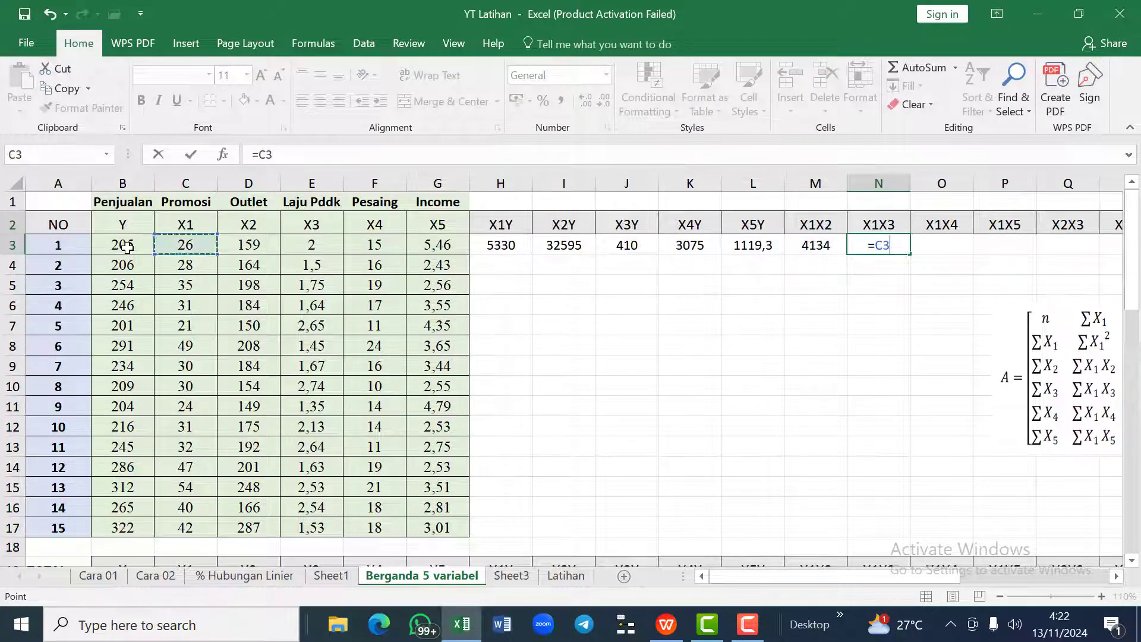
{"action": "type", "text": "*"}
{"action": "key", "text": "Right"}
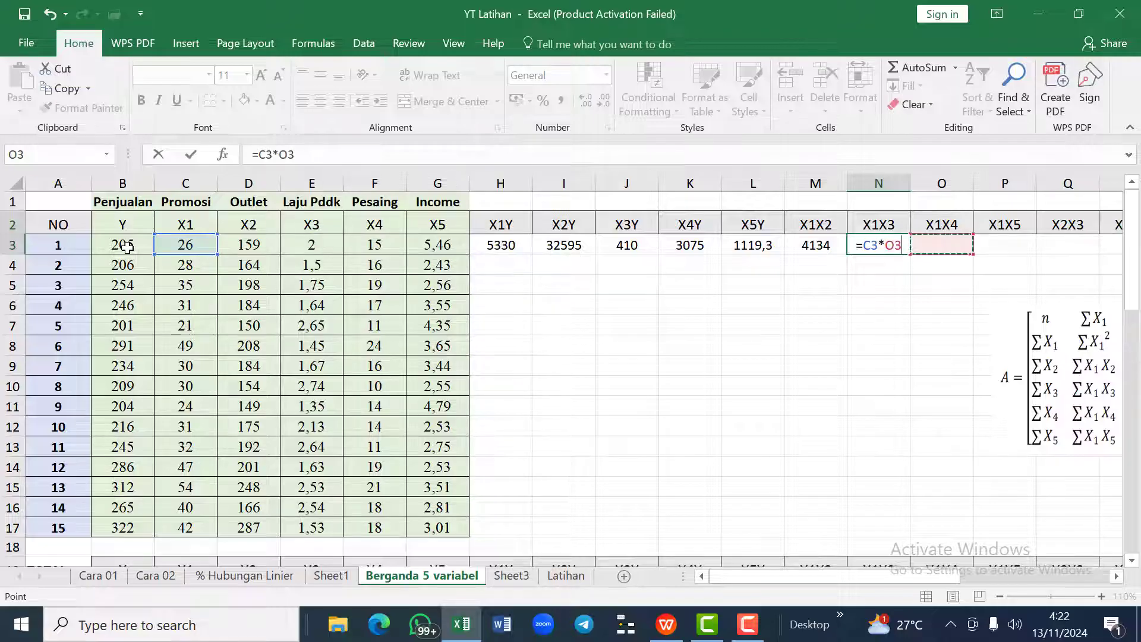
{"action": "key", "text": "Left"}
{"action": "key", "text": "Left"}
{"action": "key", "text": "Left"}
{"action": "key", "text": "Left"}
{"action": "key", "text": "Left"}
{"action": "key", "text": "Left"}
{"action": "key", "text": "Left"}
{"action": "key", "text": "Left"}
{"action": "key", "text": "Left"}
{"action": "key", "text": "Left"}
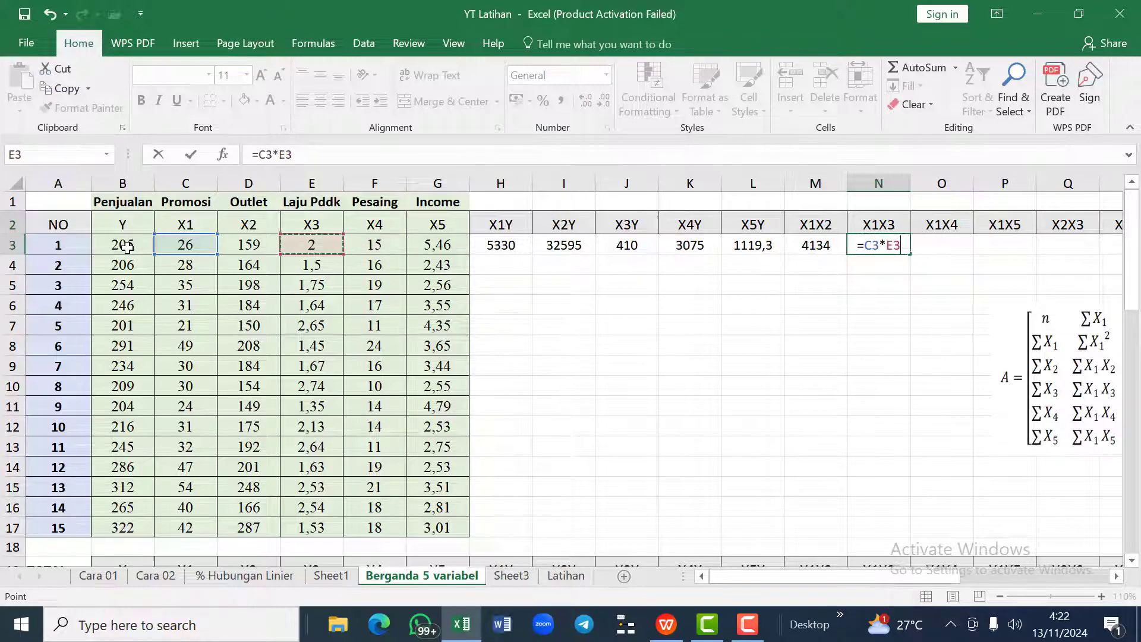
{"action": "key", "text": "Return"}
{"action": "key", "text": "Up"}
Step: Calculate the first X1X4 product in O3 with the formula =C3*F3
{"action": "key", "text": "Right"}
{"action": "type", "text": "="}
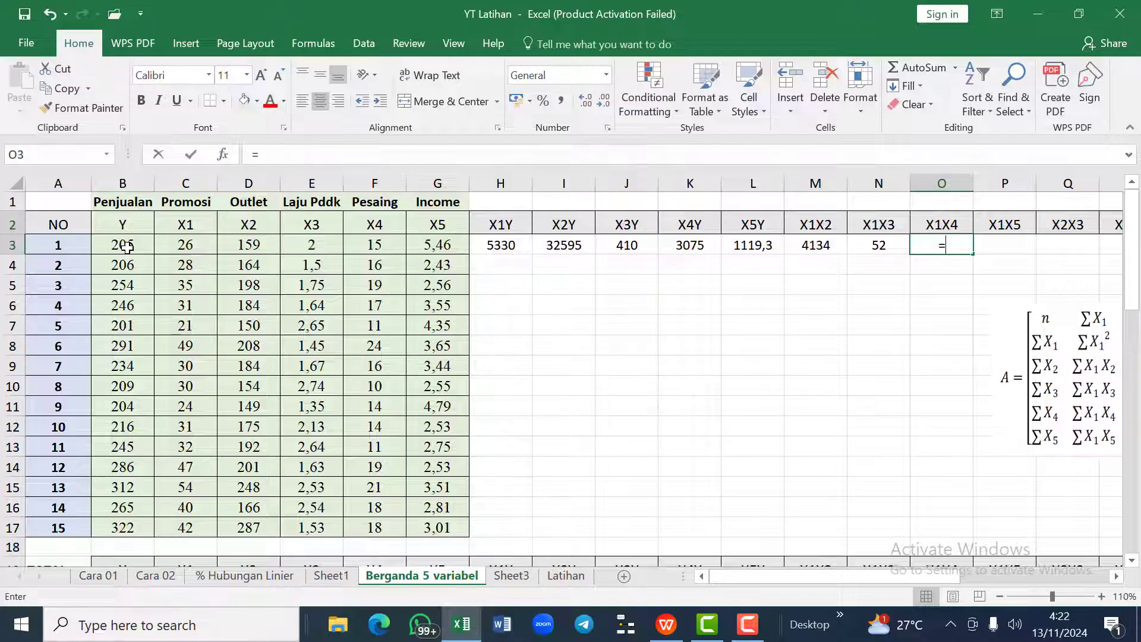
{"action": "key", "text": "Left"}
{"action": "key", "text": "Left"}
{"action": "key", "text": "Left"}
{"action": "key", "text": "Left"}
{"action": "key", "text": "Left"}
{"action": "key", "text": "Left"}
{"action": "key", "text": "Left"}
{"action": "key", "text": "Left"}
{"action": "key", "text": "Left"}
{"action": "key", "text": "Left"}
{"action": "key", "text": "Left"}
{"action": "key", "text": "Left"}
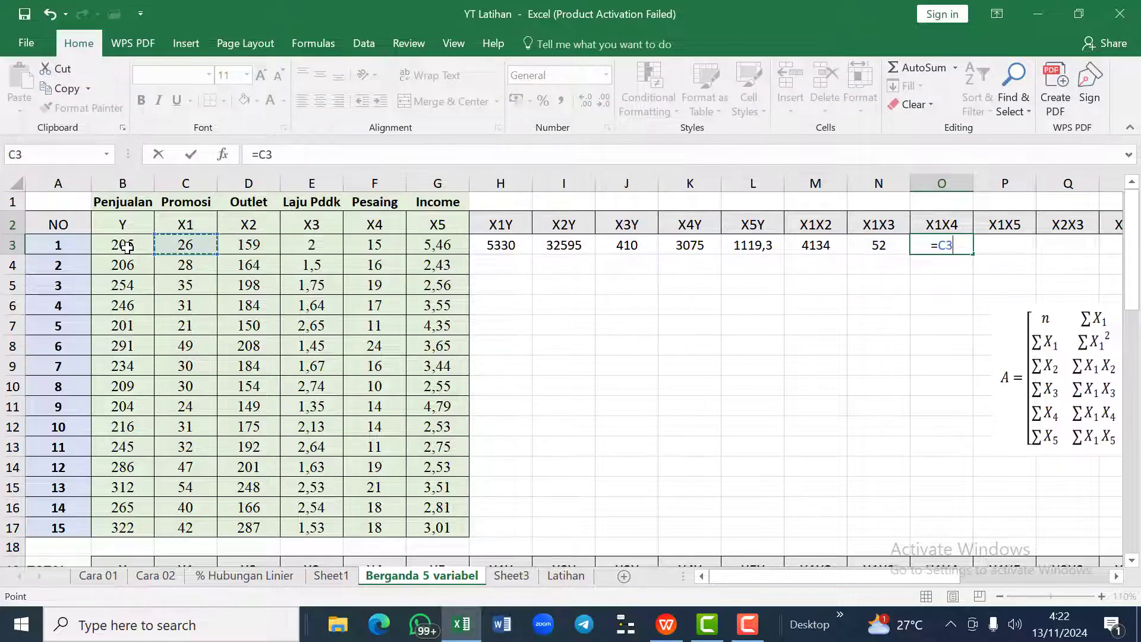
{"action": "type", "text": "*"}
{"action": "key", "text": "Right"}
{"action": "key", "text": "Right"}
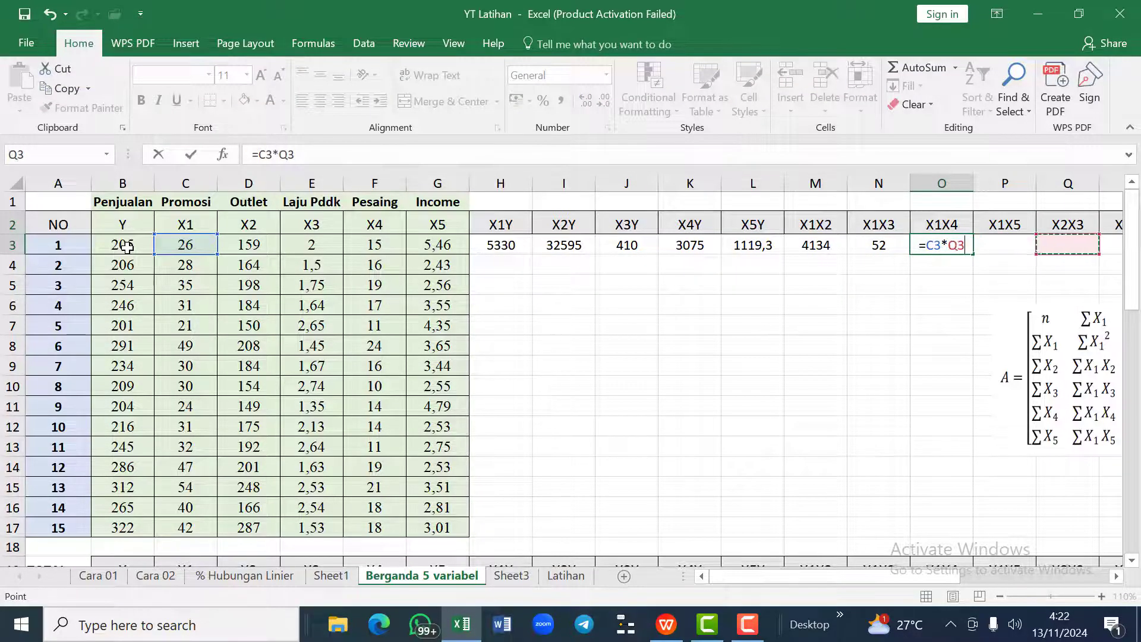
{"action": "key", "text": "Left"}
{"action": "key", "text": "Left"}
{"action": "key", "text": "Left"}
{"action": "key", "text": "Left"}
{"action": "key", "text": "Left"}
{"action": "key", "text": "Left"}
{"action": "key", "text": "Left"}
{"action": "key", "text": "Left"}
{"action": "key", "text": "Left"}
{"action": "key", "text": "Left"}
{"action": "key", "text": "Left"}
{"action": "key", "text": "Left"}
{"action": "key", "text": "Left"}
{"action": "key", "text": "Right"}
{"action": "key", "text": "Right"}
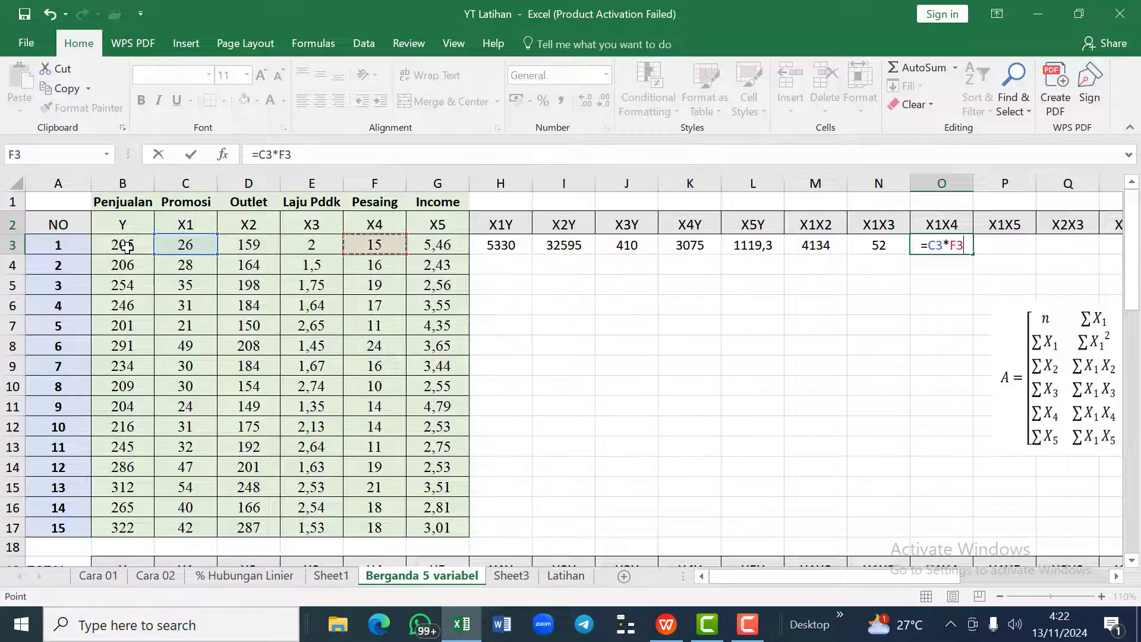
{"action": "key", "text": "Return"}
{"action": "key", "text": "Up"}
Step: Calculate the first X1X5 product in P3 with the formula =C3*G3
{"action": "key", "text": "Right"}
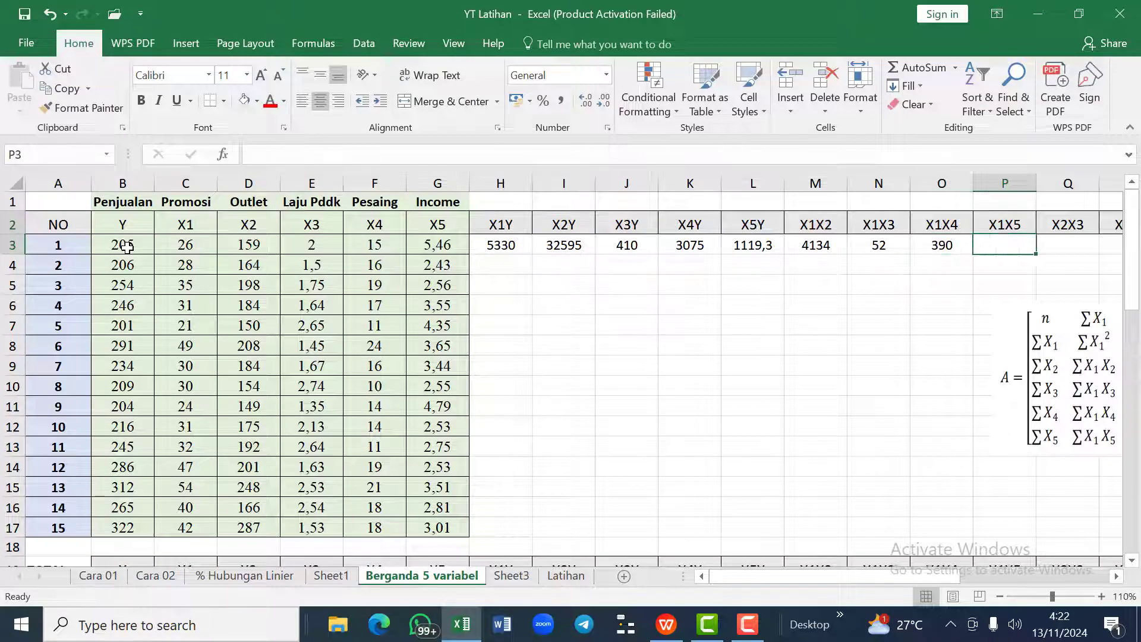
{"action": "type", "text": "="}
{"action": "key", "text": "Left"}
{"action": "key", "text": "Left"}
{"action": "key", "text": "Left"}
{"action": "key", "text": "Left"}
{"action": "key", "text": "Left"}
{"action": "key", "text": "Left"}
{"action": "key", "text": "Left"}
{"action": "key", "text": "Left"}
{"action": "key", "text": "Left"}
{"action": "key", "text": "Left"}
{"action": "key", "text": "Left"}
{"action": "key", "text": "Left"}
{"action": "key", "text": "Left"}
{"action": "key", "text": "Left"}
{"action": "key", "text": "Right"}
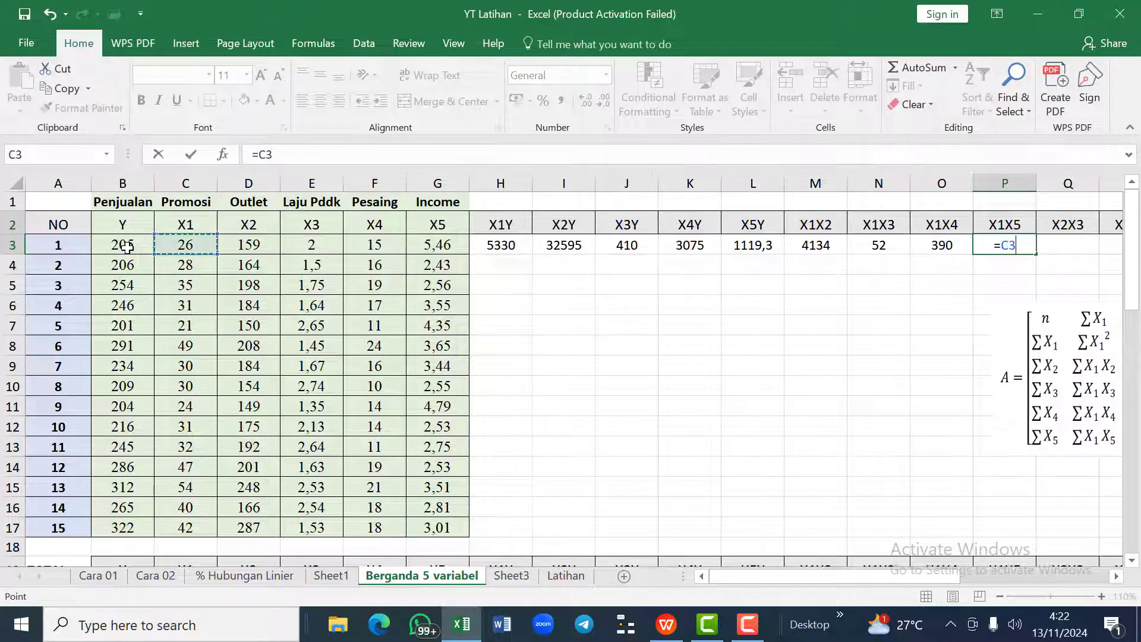
{"action": "type", "text": "*"}
{"action": "key", "text": "Right"}
{"action": "key", "text": "Right"}
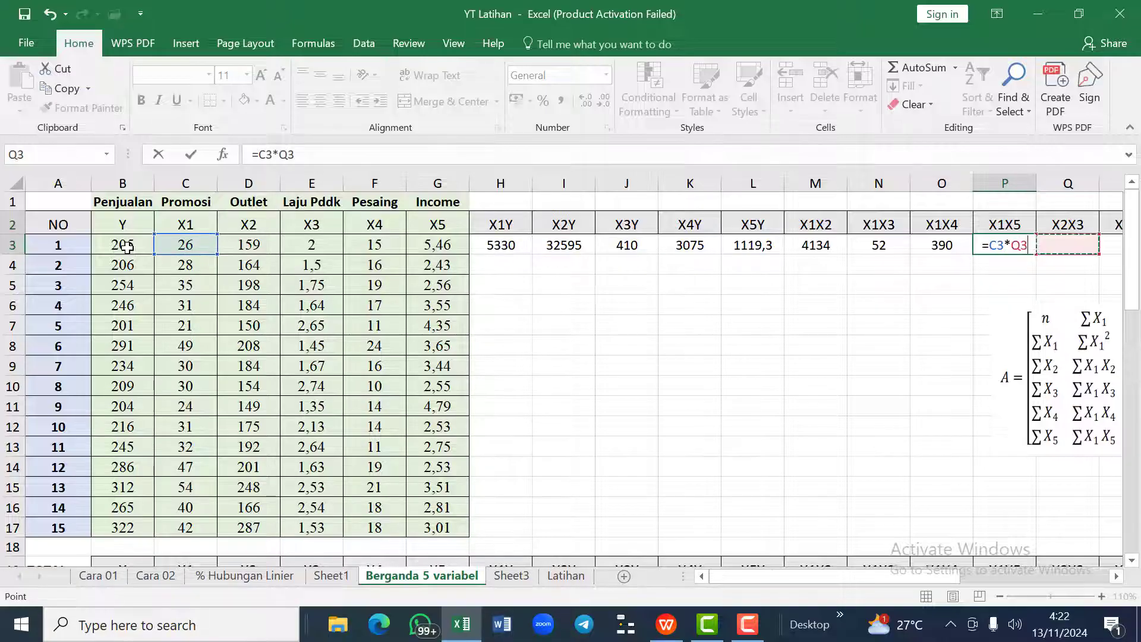
{"action": "key", "text": "Left"}
{"action": "key", "text": "Left"}
{"action": "key", "text": "Left"}
{"action": "key", "text": "Left"}
{"action": "key", "text": "Left"}
{"action": "key", "text": "Left"}
{"action": "key", "text": "Left"}
{"action": "key", "text": "Left"}
{"action": "key", "text": "Left"}
{"action": "key", "text": "Left"}
{"action": "key", "text": "Left"}
{"action": "key", "text": "Left"}
{"action": "key", "text": "Right"}
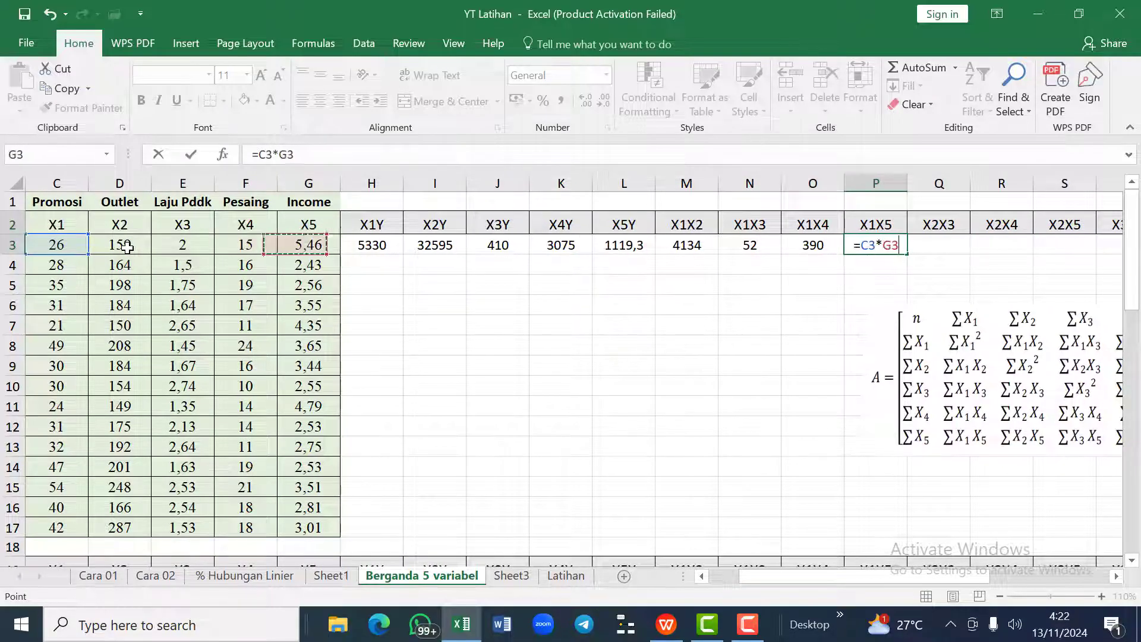
{"action": "key", "text": "Return"}
{"action": "key", "text": "Up"}
{"action": "key", "text": "Right"}
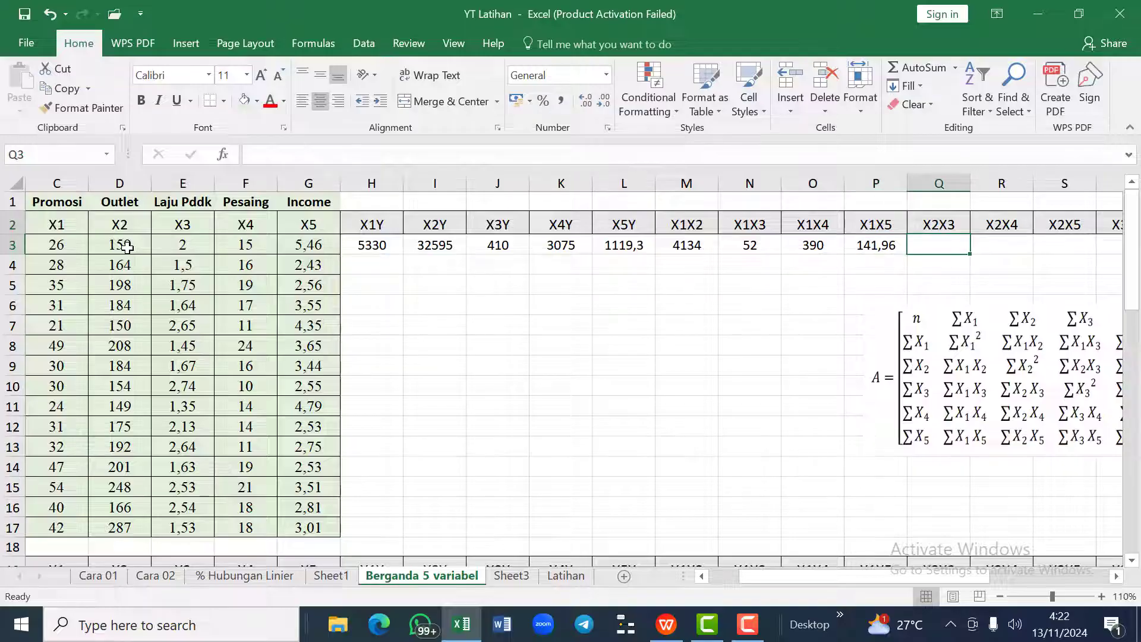
Step: Calculate the first X2X3 product in Q3 with the formula =D3*E3
{"action": "type", "text": "="}
{"action": "key", "text": "Left"}
{"action": "key", "text": "Left"}
{"action": "key", "text": "Left"}
{"action": "key", "text": "Left"}
{"action": "key", "text": "Left"}
{"action": "key", "text": "Left"}
{"action": "key", "text": "Left"}
{"action": "key", "text": "Left"}
{"action": "key", "text": "Left"}
{"action": "key", "text": "Left"}
{"action": "key", "text": "Left"}
{"action": "key", "text": "Left"}
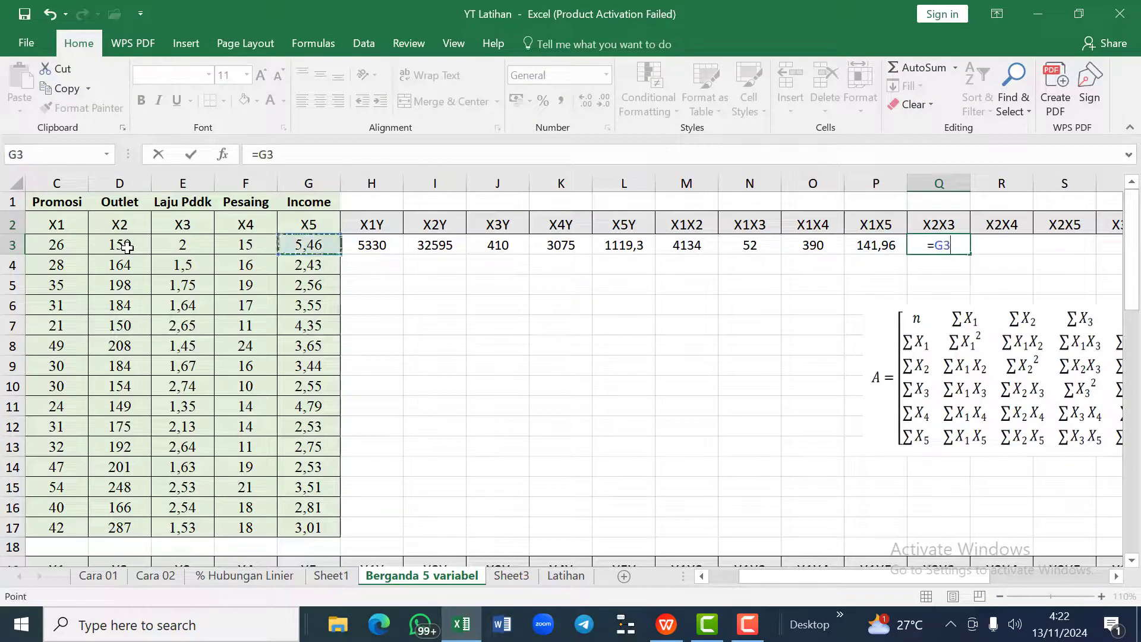
{"action": "key", "text": "Left"}
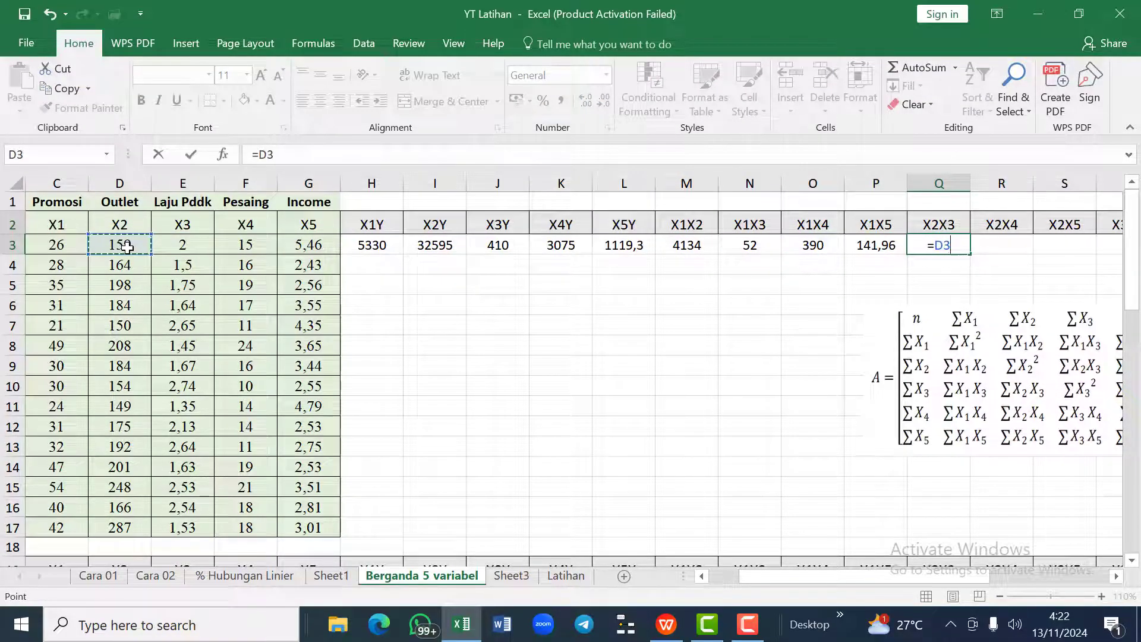
{"action": "type", "text": "*"}
{"action": "key", "text": "Right"}
{"action": "key", "text": "Left"}
{"action": "key", "text": "Left"}
{"action": "key", "text": "Left"}
{"action": "key", "text": "Left"}
{"action": "key", "text": "Left"}
{"action": "key", "text": "Left"}
{"action": "key", "text": "Left"}
{"action": "key", "text": "Left"}
{"action": "key", "text": "Left"}
{"action": "key", "text": "Left"}
{"action": "key", "text": "Left"}
{"action": "key", "text": "Left"}
{"action": "key", "text": "Left"}
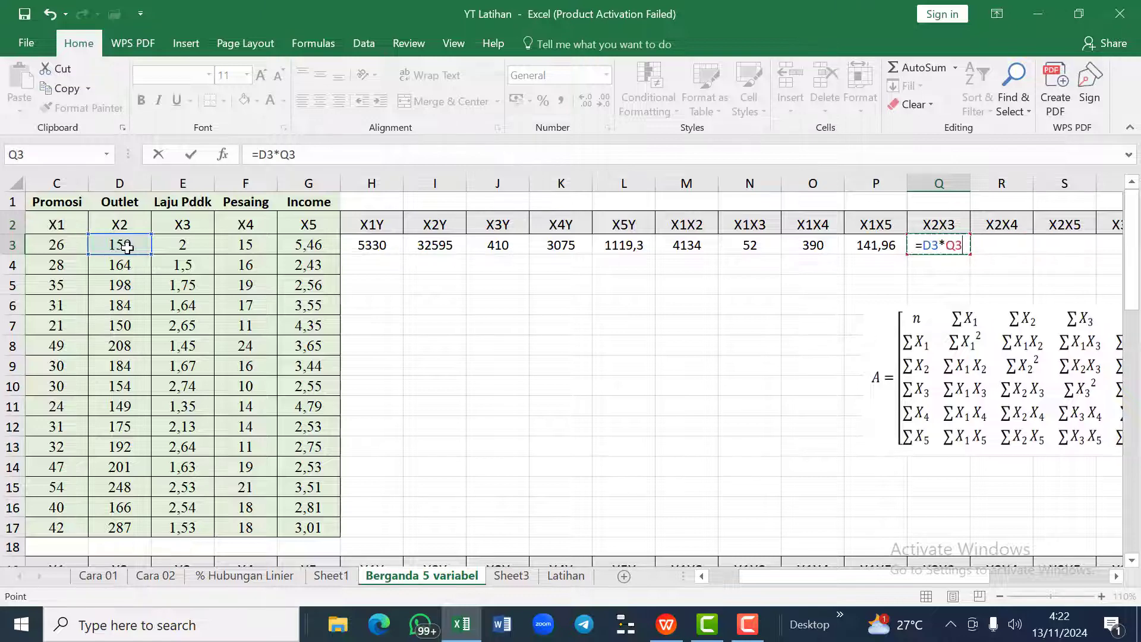
{"action": "key", "text": "Return"}
{"action": "key", "text": "Up"}
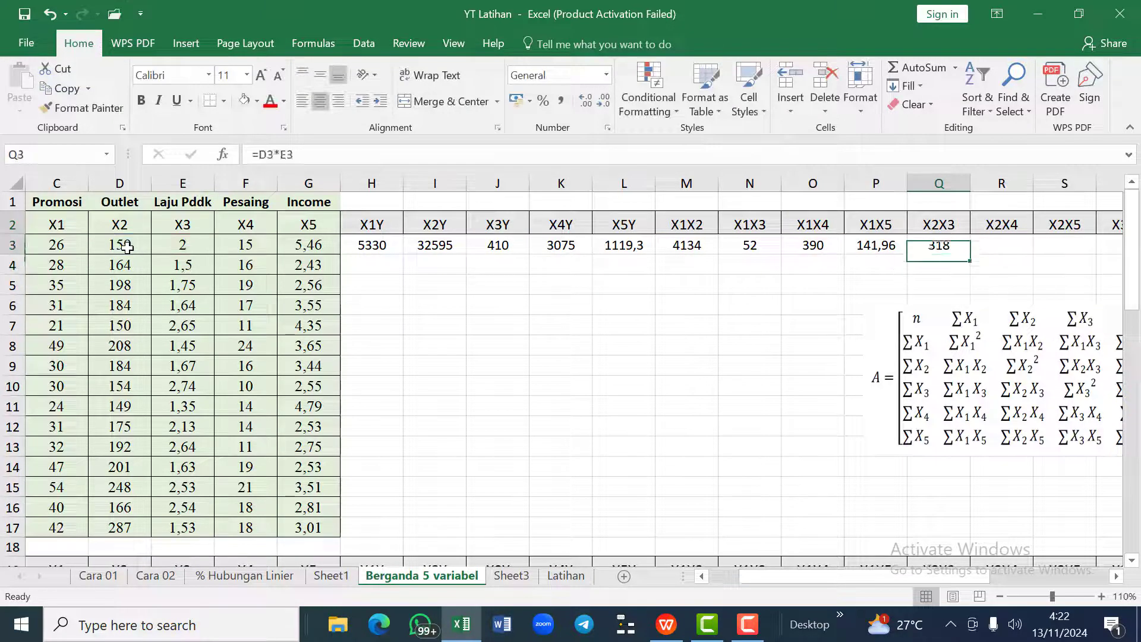
Step: Calculate the first X2X4 product in R3 with the formula =D3*F3
{"action": "key", "text": "Right"}
{"action": "type", "text": "="}
{"action": "key", "text": "Left"}
{"action": "key", "text": "Left"}
{"action": "key", "text": "Left"}
{"action": "key", "text": "Left"}
{"action": "key", "text": "Left"}
{"action": "key", "text": "Left"}
{"action": "key", "text": "Left"}
{"action": "key", "text": "Left"}
{"action": "key", "text": "Left"}
{"action": "key", "text": "Left"}
{"action": "key", "text": "Left"}
{"action": "key", "text": "Left"}
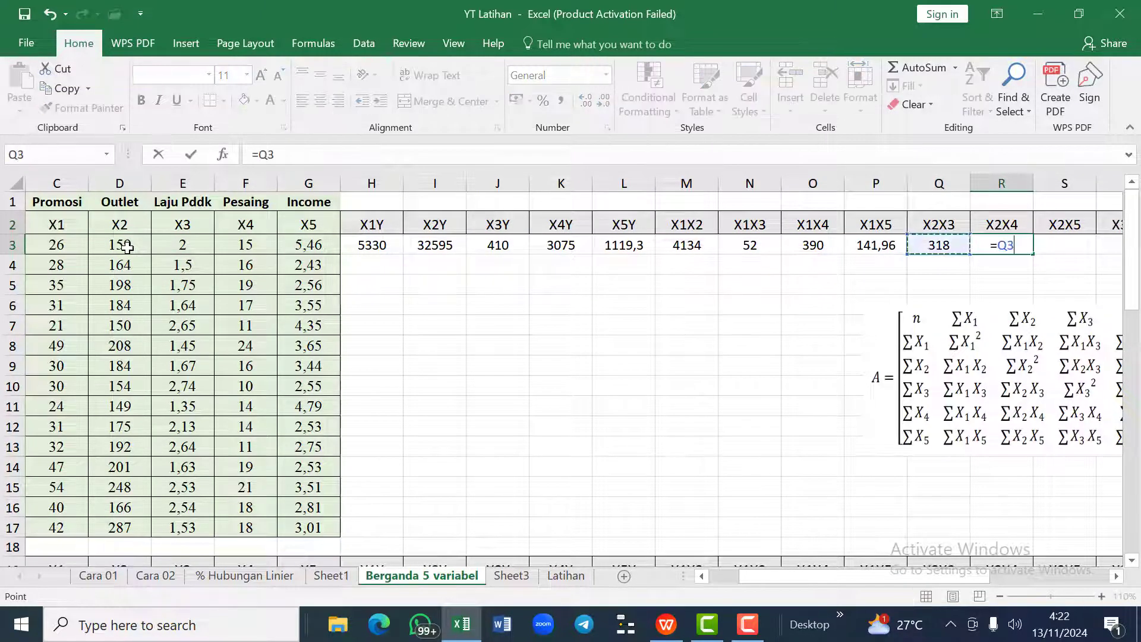
{"action": "key", "text": "Left"}
{"action": "key", "text": "Left"}
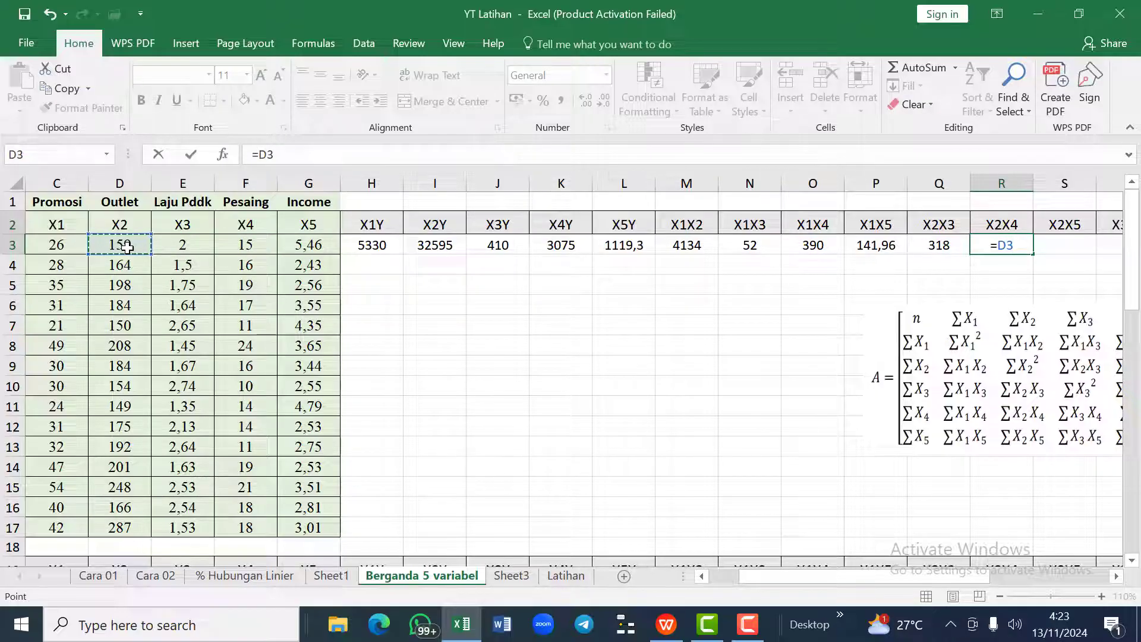
{"action": "type", "text": "*"}
{"action": "key", "text": "Left"}
{"action": "key", "text": "Left"}
{"action": "key", "text": "Left"}
{"action": "key", "text": "Left"}
{"action": "key", "text": "Left"}
{"action": "key", "text": "Left"}
{"action": "key", "text": "Left"}
{"action": "key", "text": "Left"}
{"action": "key", "text": "Left"}
{"action": "key", "text": "Left"}
{"action": "key", "text": "Left"}
{"action": "key", "text": "Left"}
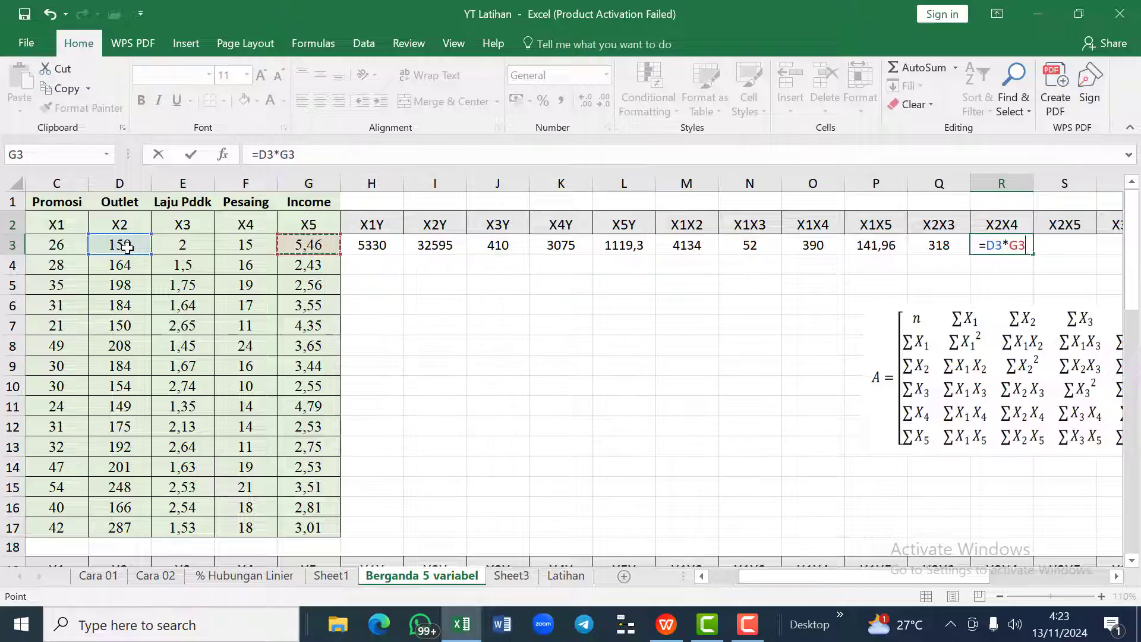
{"action": "key", "text": "Return"}
{"action": "key", "text": "Up"}
Step: Calculate the first X2X5 product in S3 with the formula =D3*G3
{"action": "key", "text": "Right"}
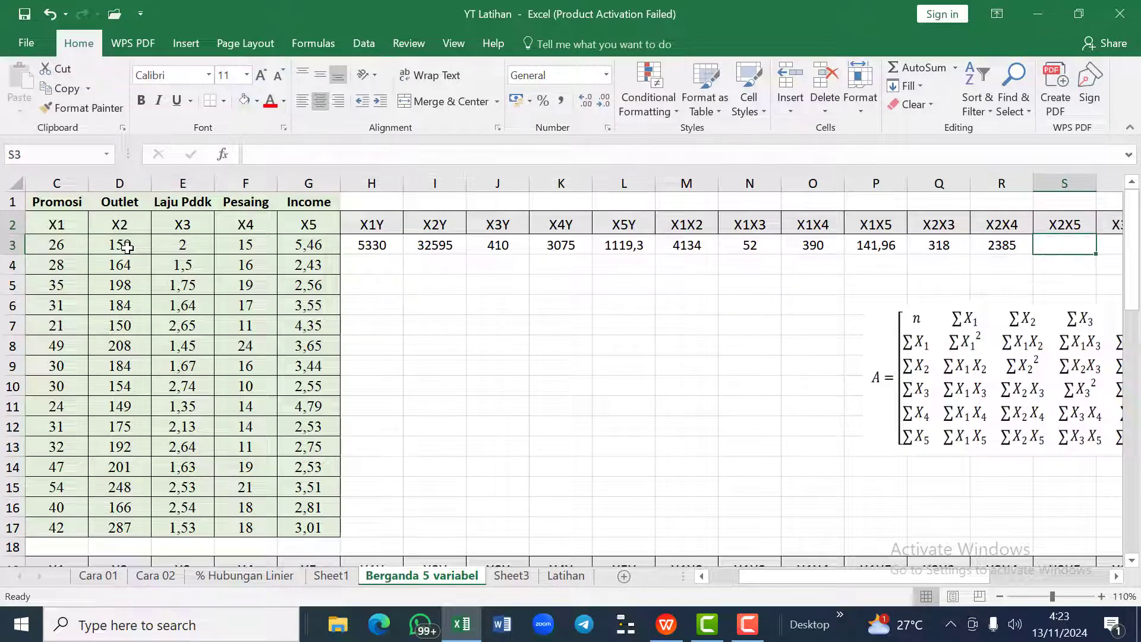
{"action": "type", "text": "="}
{"action": "key", "text": "Left"}
{"action": "key", "text": "Left"}
{"action": "key", "text": "Left"}
{"action": "key", "text": "Left"}
{"action": "key", "text": "Left"}
{"action": "key", "text": "Left"}
{"action": "key", "text": "Left"}
{"action": "key", "text": "Left"}
{"action": "key", "text": "Left"}
{"action": "key", "text": "Left"}
{"action": "key", "text": "Left"}
{"action": "key", "text": "Left"}
{"action": "key", "text": "Left"}
{"action": "key", "text": "Left"}
{"action": "key", "text": "Left"}
{"action": "key", "text": "Left"}
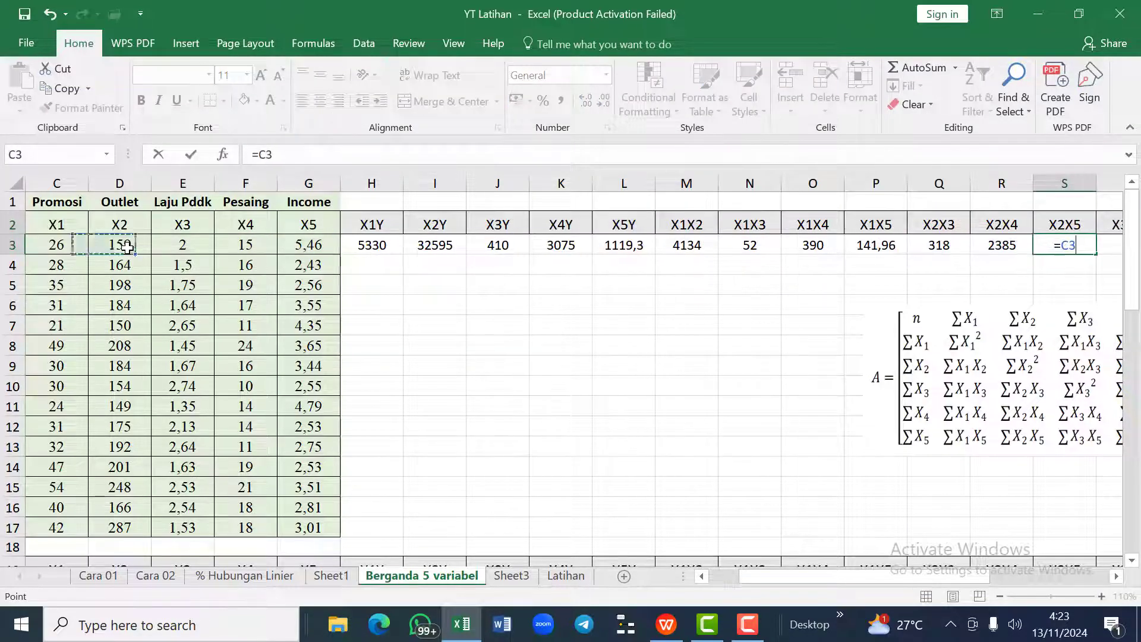
{"action": "key", "text": "Right"}
{"action": "type", "text": "*"}
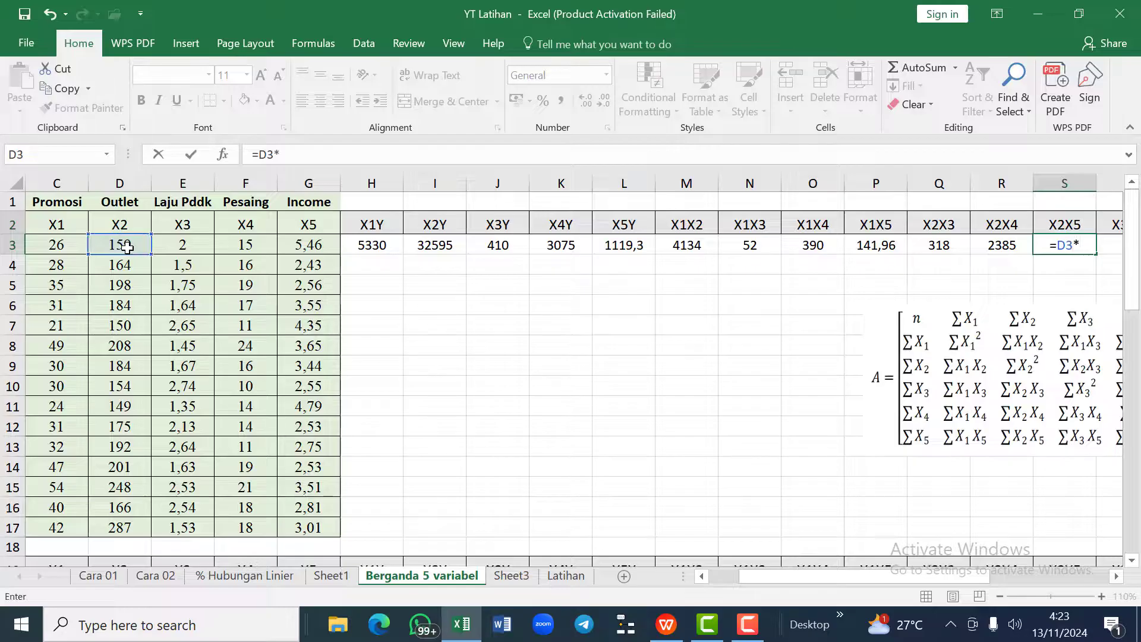
{"action": "key", "text": "Left"}
{"action": "key", "text": "Left"}
{"action": "key", "text": "Left"}
{"action": "key", "text": "Left"}
{"action": "key", "text": "Left"}
{"action": "key", "text": "Left"}
{"action": "key", "text": "Left"}
{"action": "key", "text": "Left"}
{"action": "key", "text": "Left"}
{"action": "key", "text": "Left"}
{"action": "key", "text": "Left"}
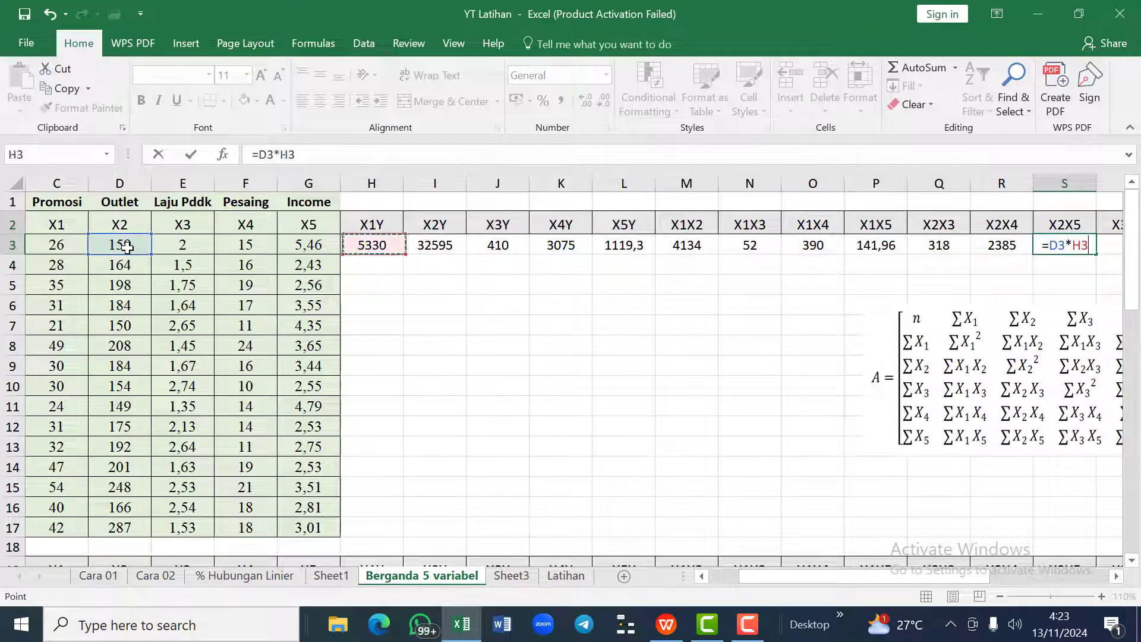
{"action": "key", "text": "Left"}
{"action": "key", "text": "Return"}
{"action": "key", "text": "Up"}
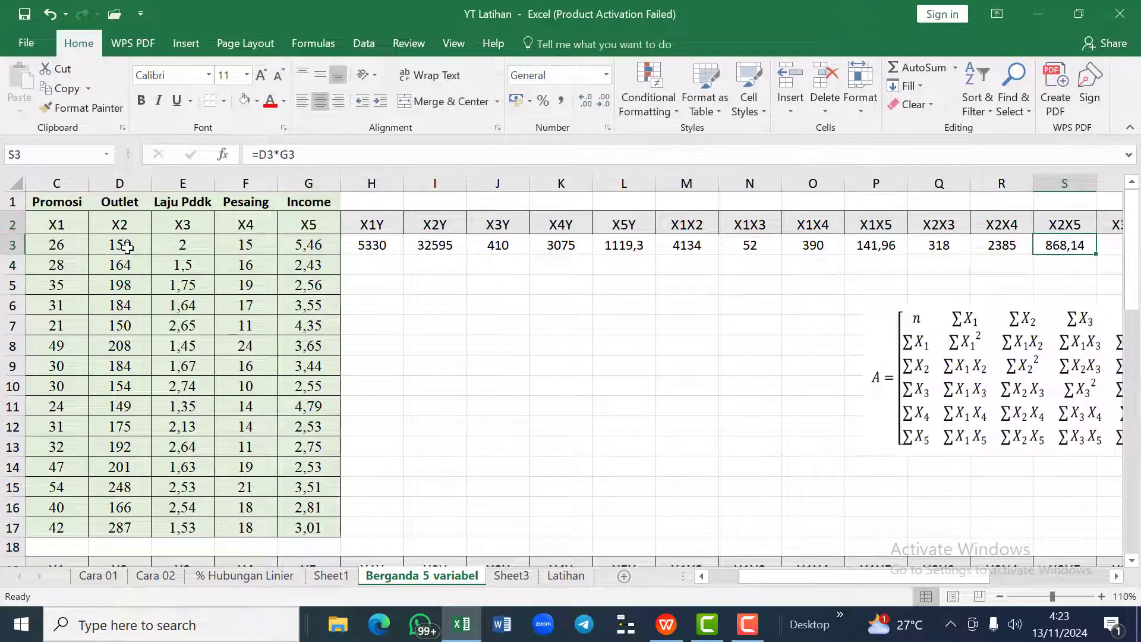
Step: Calculate the first X3X4 product in T3 with the formula =E3*F3
{"action": "key", "text": "Right"}
{"action": "type", "text": "="}
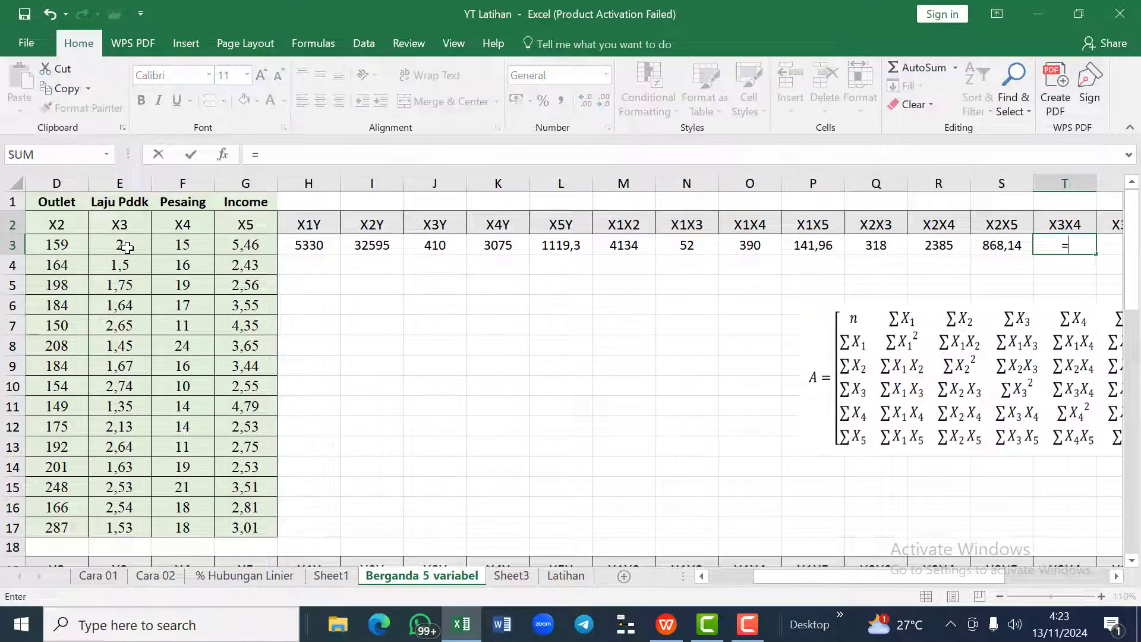
{"action": "key", "text": "Left"}
{"action": "key", "text": "Left"}
{"action": "key", "text": "Left"}
{"action": "key", "text": "Left"}
{"action": "key", "text": "Left"}
{"action": "key", "text": "Left"}
{"action": "key", "text": "Left"}
{"action": "key", "text": "Left"}
{"action": "key", "text": "Left"}
{"action": "key", "text": "Left"}
{"action": "key", "text": "Left"}
{"action": "key", "text": "Left"}
{"action": "key", "text": "Left"}
{"action": "key", "text": "Left"}
{"action": "key", "text": "Left"}
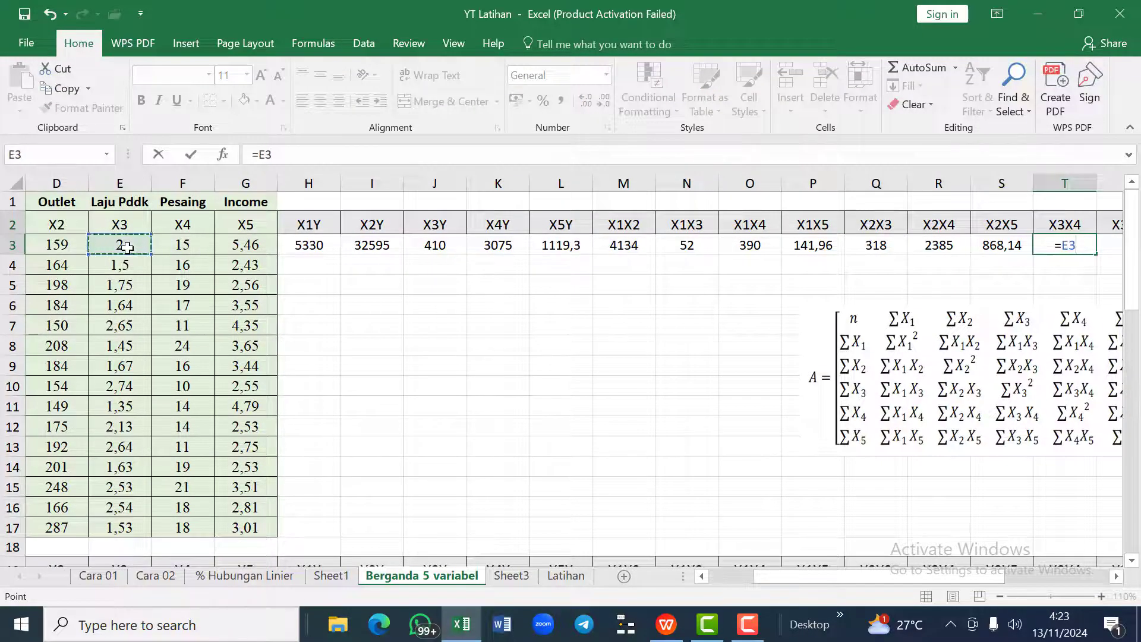
{"action": "type", "text": "*"}
{"action": "key", "text": "Left"}
{"action": "key", "text": "Left"}
{"action": "key", "text": "Left"}
{"action": "key", "text": "Left"}
{"action": "key", "text": "Left"}
{"action": "key", "text": "Left"}
{"action": "key", "text": "Left"}
{"action": "key", "text": "Left"}
{"action": "key", "text": "Left"}
{"action": "key", "text": "Left"}
{"action": "key", "text": "Left"}
{"action": "key", "text": "Left"}
{"action": "key", "text": "Left"}
{"action": "key", "text": "Left"}
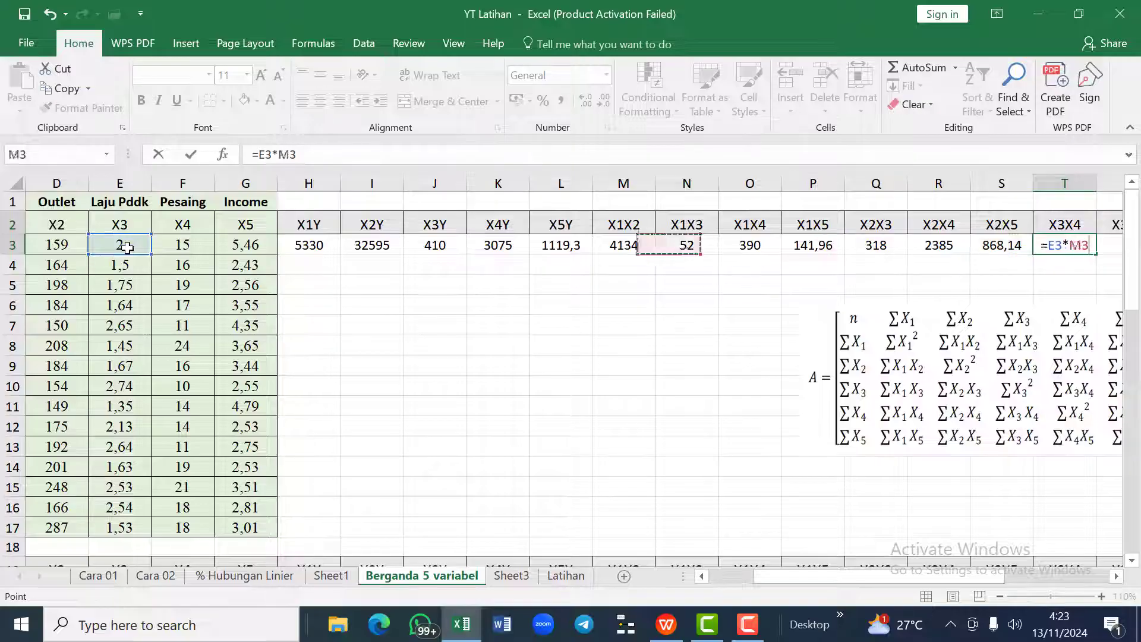
{"action": "key", "text": "Return"}
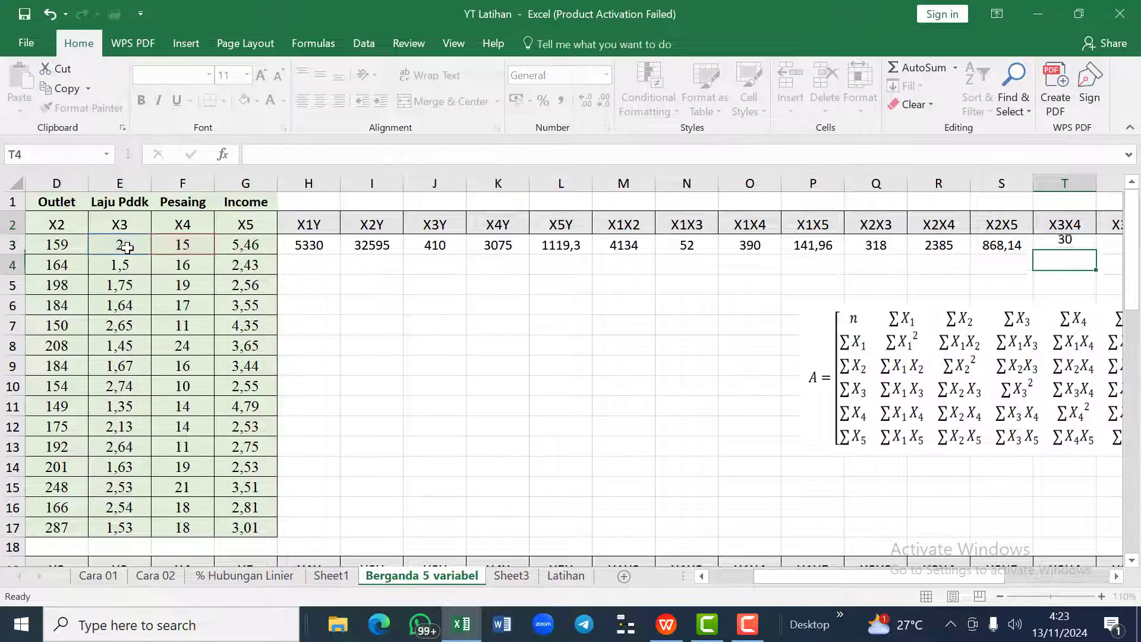
Step: Calculate the first X3X5 product in U3 with the formula =E3*G3
{"action": "key", "text": "Right"}
{"action": "key", "text": "Up"}
{"action": "type", "text": "="}
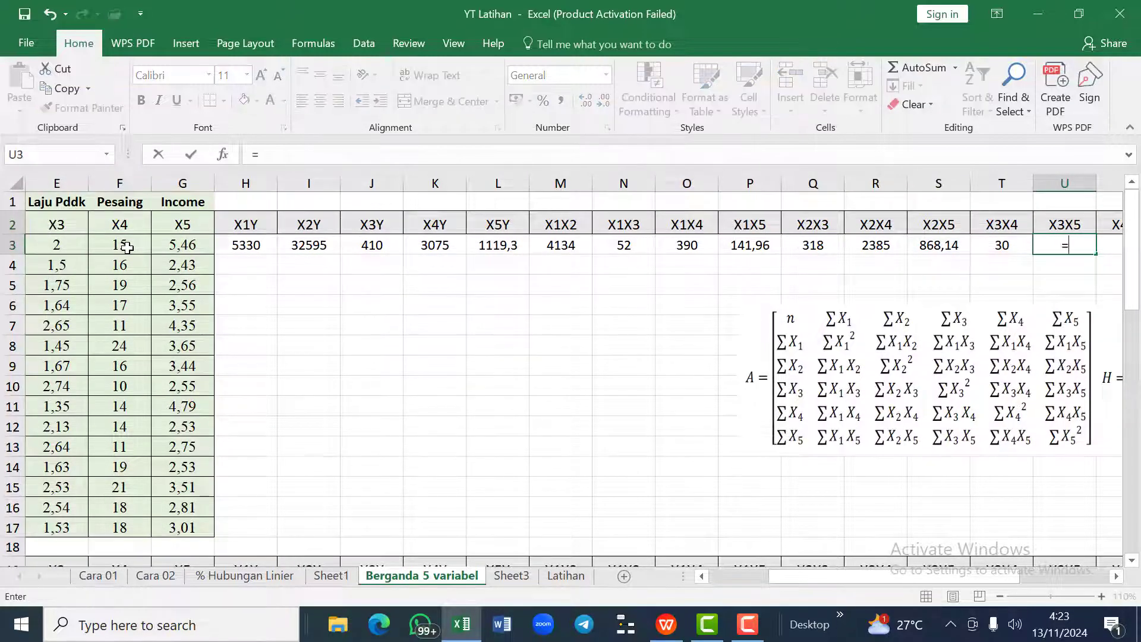
{"action": "key", "text": "Left"}
{"action": "key", "text": "Left"}
{"action": "key", "text": "Left"}
{"action": "key", "text": "Left"}
{"action": "key", "text": "Left"}
{"action": "key", "text": "Left"}
{"action": "key", "text": "Left"}
{"action": "key", "text": "Left"}
{"action": "key", "text": "Left"}
{"action": "key", "text": "Left"}
{"action": "key", "text": "Left"}
{"action": "key", "text": "Left"}
{"action": "key", "text": "Left"}
{"action": "key", "text": "Left"}
{"action": "key", "text": "Left"}
{"action": "key", "text": "Left"}
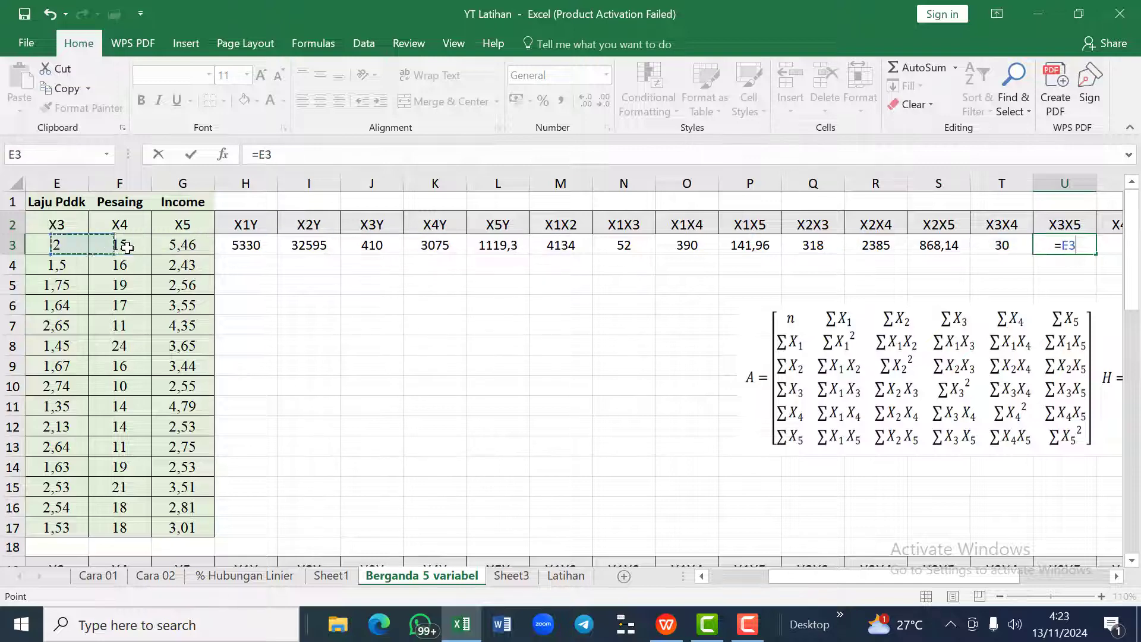
{"action": "type", "text": "*"}
{"action": "key", "text": "Right"}
{"action": "key", "text": "Right"}
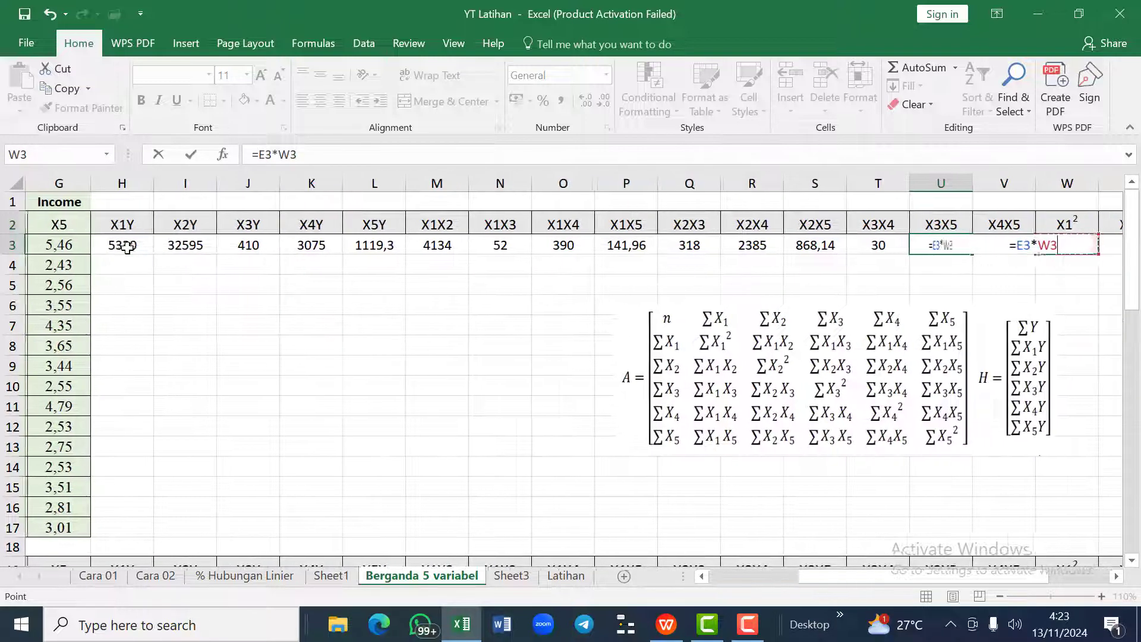
{"action": "key", "text": "Left"}
{"action": "key", "text": "Left"}
{"action": "key", "text": "Left"}
{"action": "key", "text": "Left"}
{"action": "key", "text": "Left"}
{"action": "key", "text": "Left"}
{"action": "key", "text": "Left"}
{"action": "key", "text": "Left"}
{"action": "key", "text": "Left"}
{"action": "key", "text": "Left"}
{"action": "key", "text": "Left"}
{"action": "key", "text": "Left"}
{"action": "key", "text": "Left"}
{"action": "key", "text": "Left"}
{"action": "key", "text": "Left"}
{"action": "key", "text": "Left"}
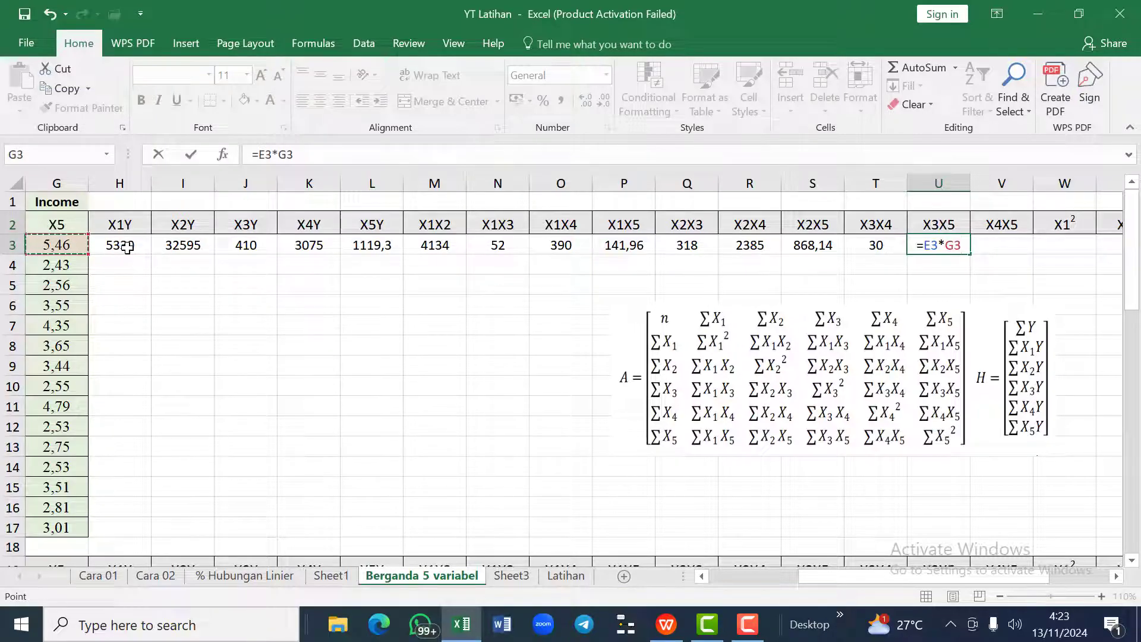
{"action": "key", "text": "Return"}
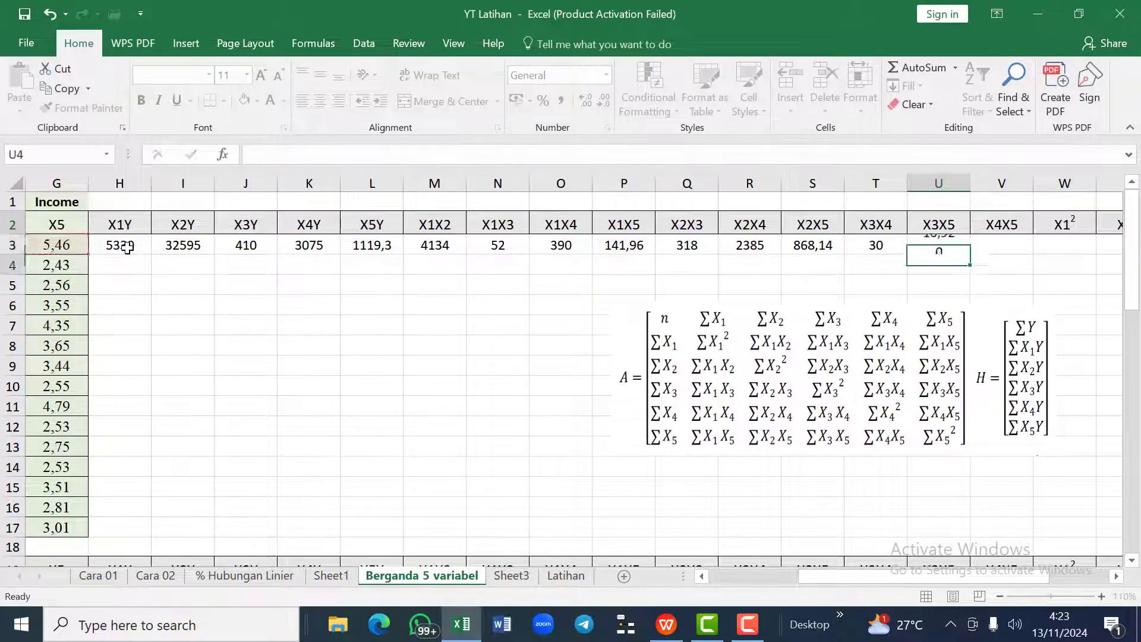
Step: Calculate the first X4X5 product in V3 with the formula =F3*G3
{"action": "key", "text": "Up"}
{"action": "key", "text": "Right"}
{"action": "type", "text": "="}
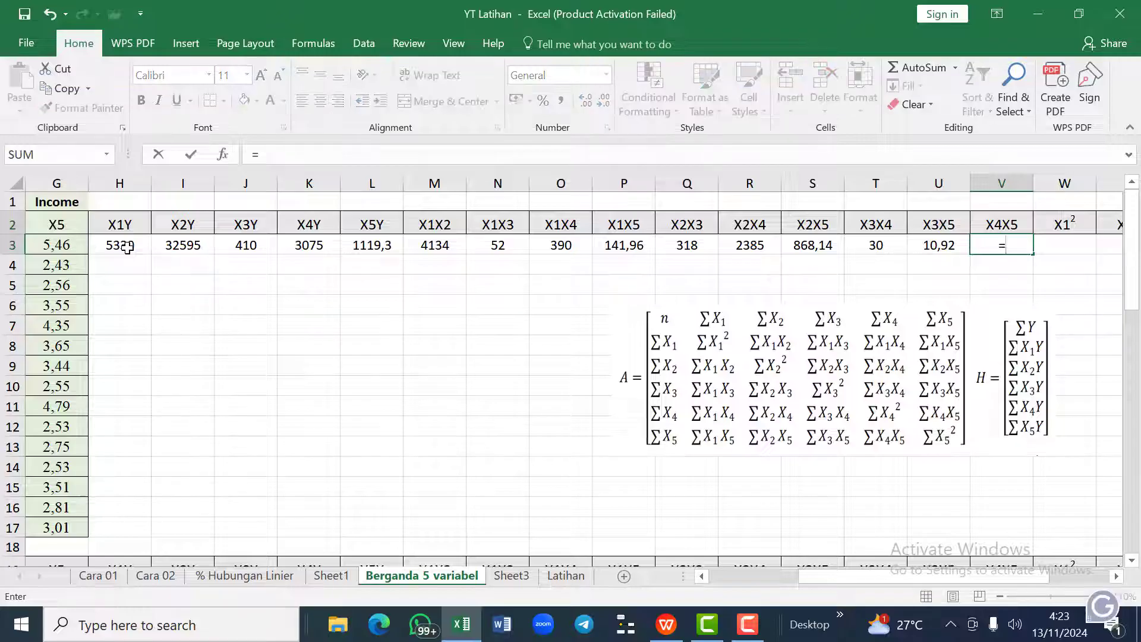
{"action": "key", "text": "Left"}
{"action": "key", "text": "Left"}
{"action": "key", "text": "Left"}
{"action": "key", "text": "Left"}
{"action": "key", "text": "Left"}
{"action": "key", "text": "Left"}
{"action": "key", "text": "Left"}
{"action": "key", "text": "Left"}
{"action": "key", "text": "Left"}
{"action": "key", "text": "Left"}
{"action": "key", "text": "Left"}
{"action": "key", "text": "Left"}
{"action": "key", "text": "Left"}
{"action": "key", "text": "Left"}
{"action": "key", "text": "Left"}
{"action": "key", "text": "Left"}
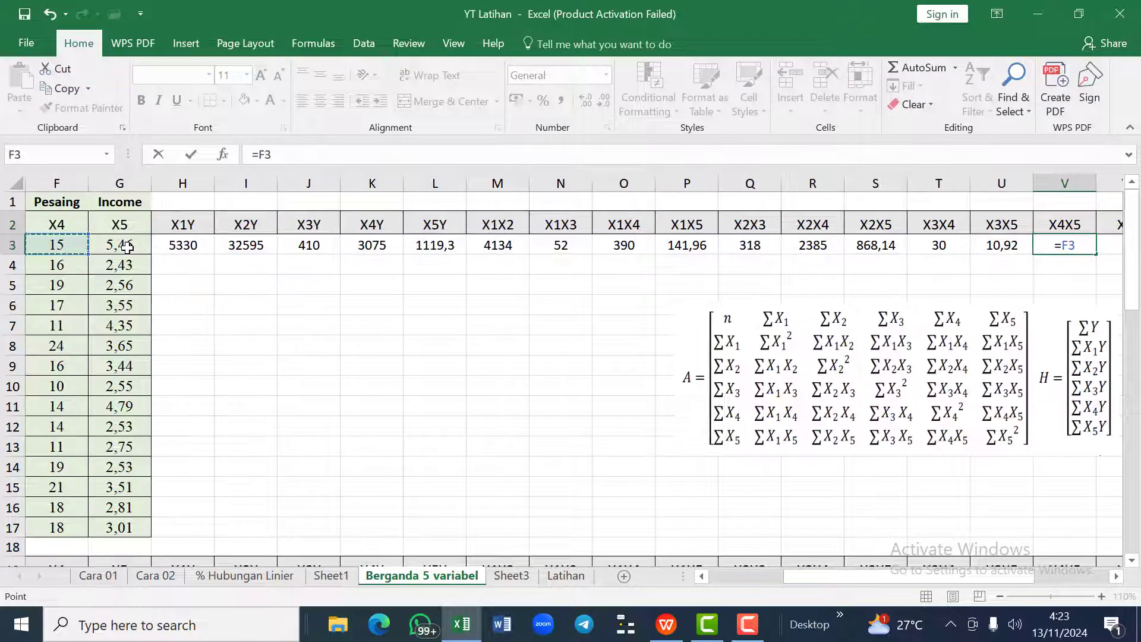
{"action": "type", "text": "*"}
{"action": "key", "text": "Left"}
{"action": "key", "text": "Left"}
{"action": "key", "text": "Left"}
{"action": "key", "text": "Left"}
{"action": "key", "text": "Left"}
{"action": "key", "text": "Left"}
{"action": "key", "text": "Left"}
{"action": "key", "text": "Left"}
{"action": "key", "text": "Left"}
{"action": "key", "text": "Left"}
{"action": "key", "text": "Left"}
{"action": "key", "text": "Left"}
{"action": "key", "text": "Left"}
{"action": "key", "text": "Left"}
{"action": "key", "text": "Left"}
{"action": "key", "text": "Left"}
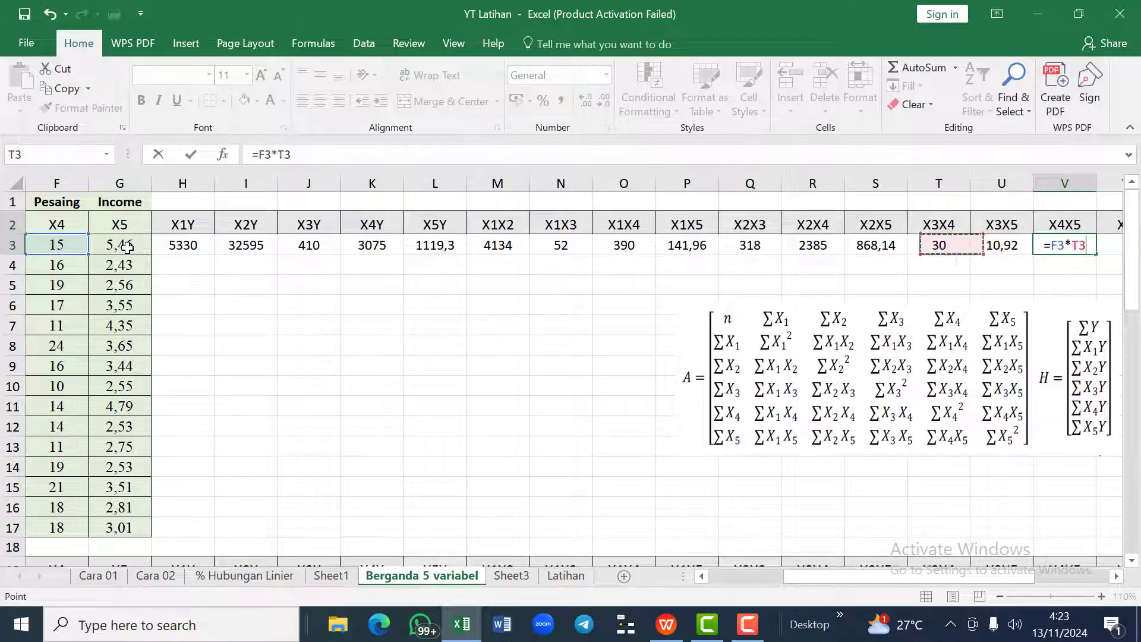
{"action": "key", "text": "Right"}
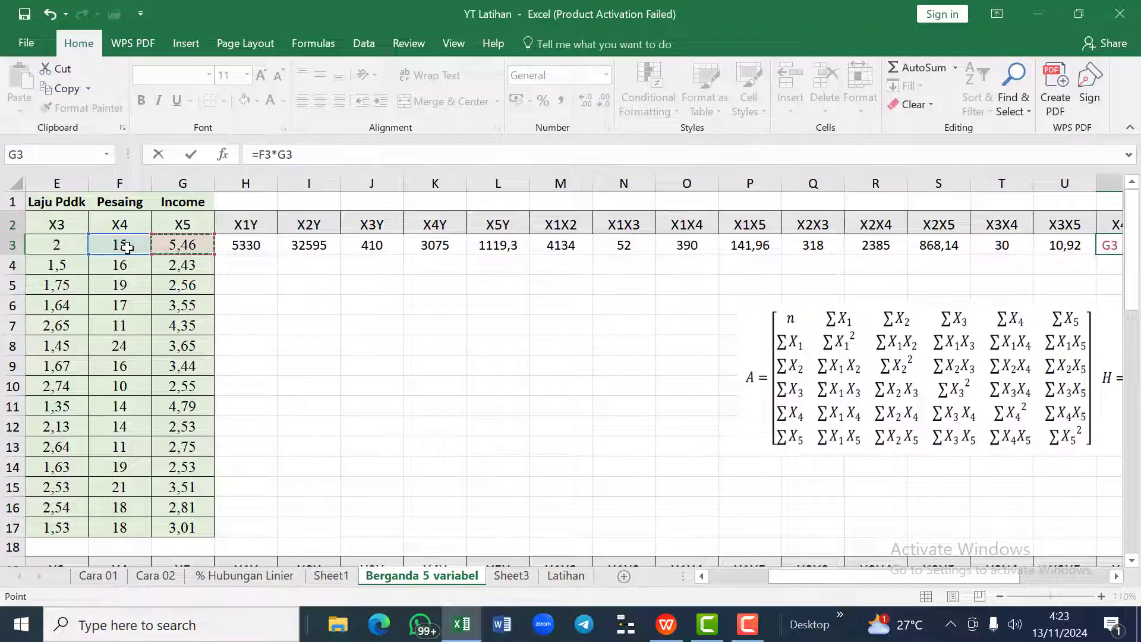
{"action": "key", "text": "Return"}
Step: Calculate the first squared X1 value in W3 with the formula =C3^2
{"action": "key", "text": "Up"}
{"action": "key", "text": "Right"}
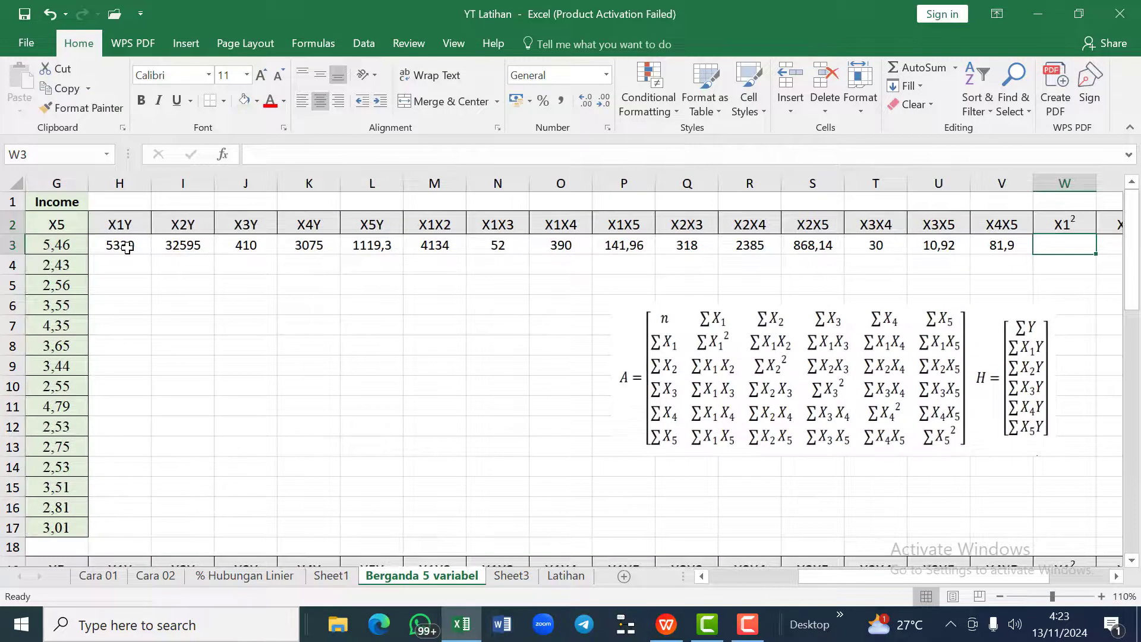
{"action": "type", "text": "="}
{"action": "key", "text": "Left"}
{"action": "key", "text": "Left"}
{"action": "key", "text": "Left"}
{"action": "key", "text": "Left"}
{"action": "key", "text": "Left"}
{"action": "key", "text": "Left"}
{"action": "key", "text": "Left"}
{"action": "key", "text": "Left"}
{"action": "key", "text": "Left"}
{"action": "key", "text": "Left"}
{"action": "key", "text": "Left"}
{"action": "key", "text": "Left"}
{"action": "key", "text": "Left"}
{"action": "key", "text": "Left"}
{"action": "key", "text": "Left"}
{"action": "key", "text": "Left"}
{"action": "key", "text": "Left"}
{"action": "key", "text": "Left"}
{"action": "key", "text": "Left"}
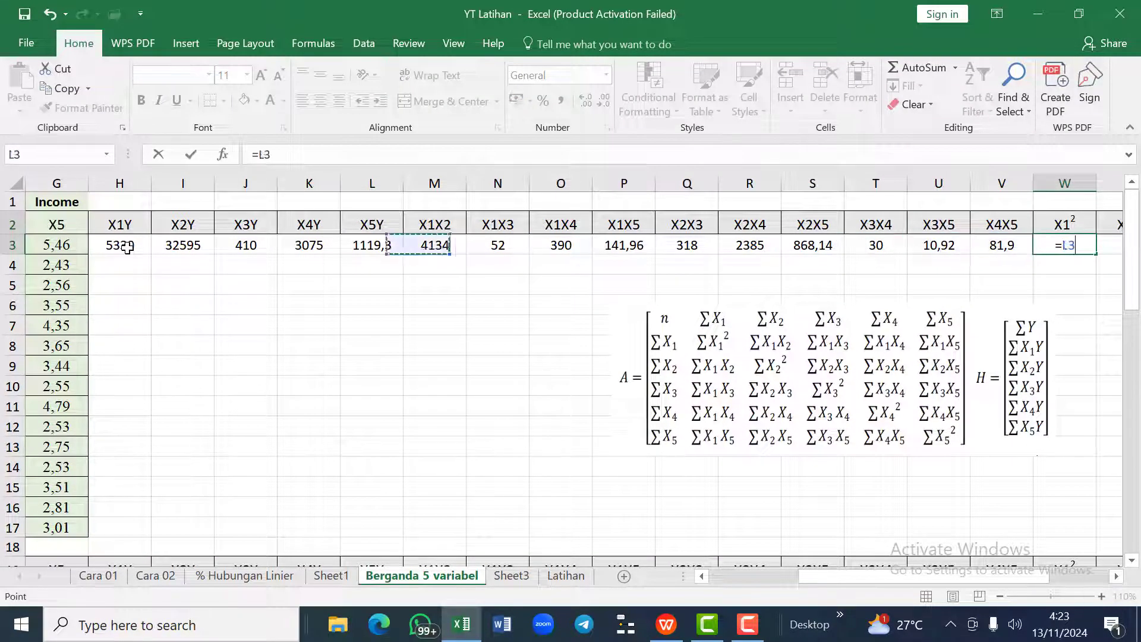
{"action": "key", "text": "Left"}
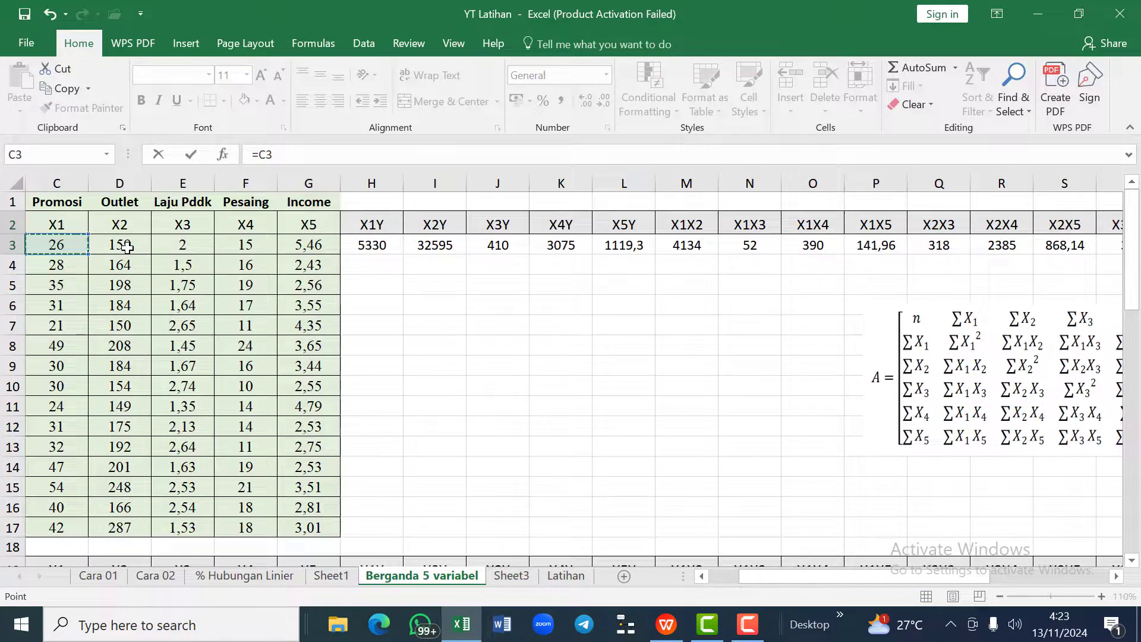
{"action": "type", "text": "^2"}
{"action": "key", "text": "Return"}
Step: Calculate the first squared X2 value in X3 with the formula =D3^2
{"action": "key", "text": "Up"}
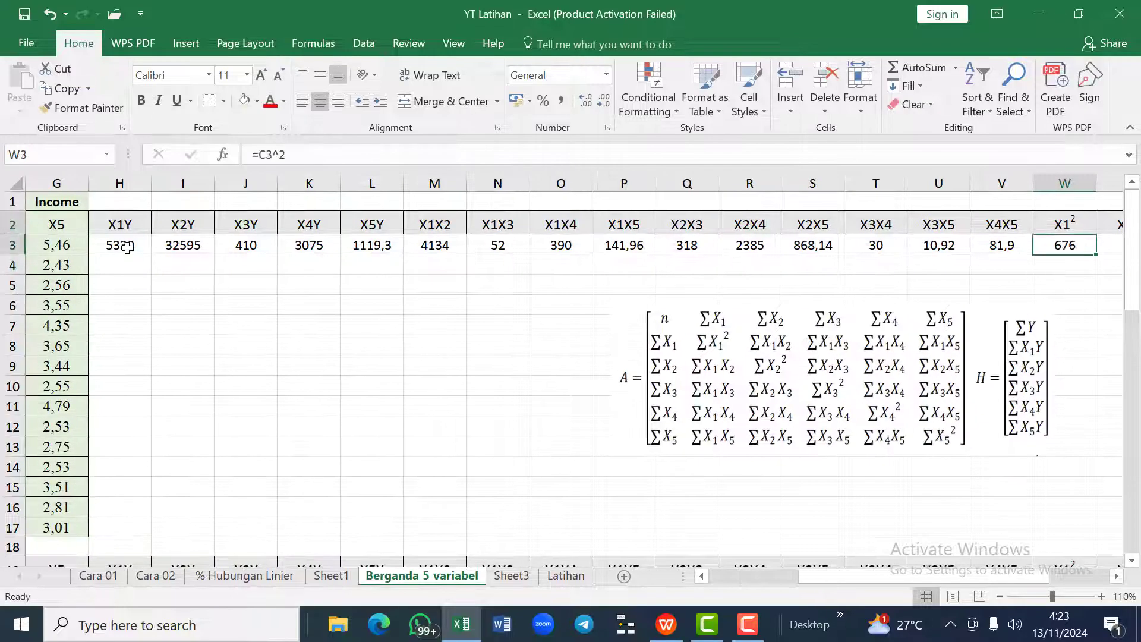
{"action": "key", "text": "Right"}
{"action": "type", "text": "="}
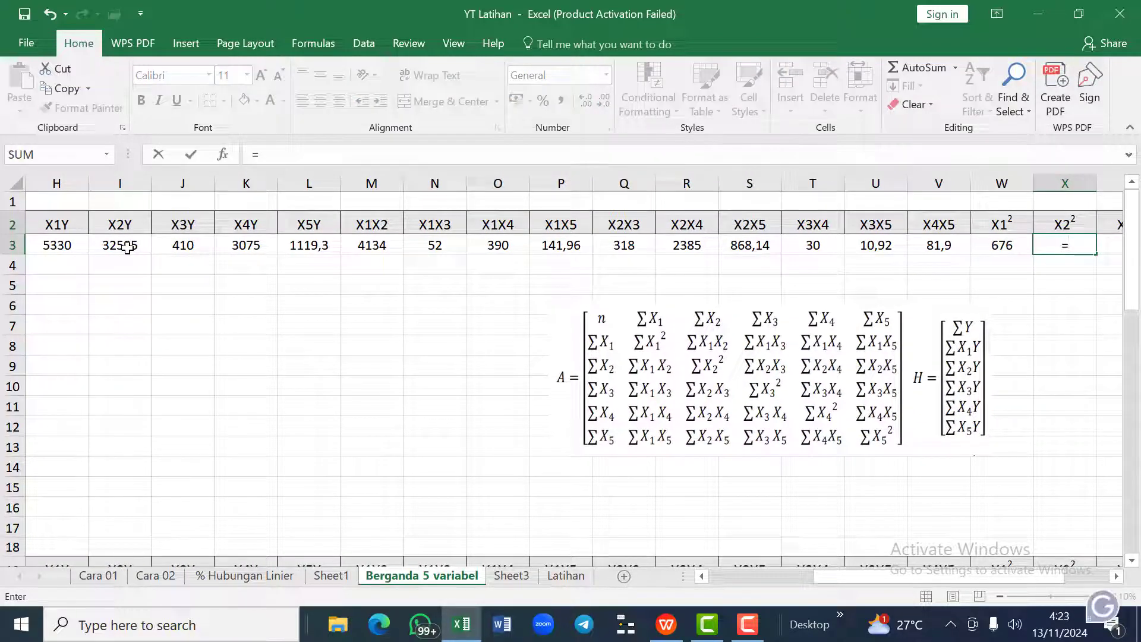
{"action": "key", "text": "Left"}
{"action": "key", "text": "Left"}
{"action": "key", "text": "Left"}
{"action": "key", "text": "Left"}
{"action": "key", "text": "Left"}
{"action": "key", "text": "Left"}
{"action": "key", "text": "Left"}
{"action": "key", "text": "Left"}
{"action": "key", "text": "Left"}
{"action": "key", "text": "Left"}
{"action": "key", "text": "Left"}
{"action": "key", "text": "Left"}
{"action": "key", "text": "Left"}
{"action": "key", "text": "Left"}
{"action": "key", "text": "Left"}
{"action": "key", "text": "Left"}
{"action": "key", "text": "Left"}
{"action": "key", "text": "Left"}
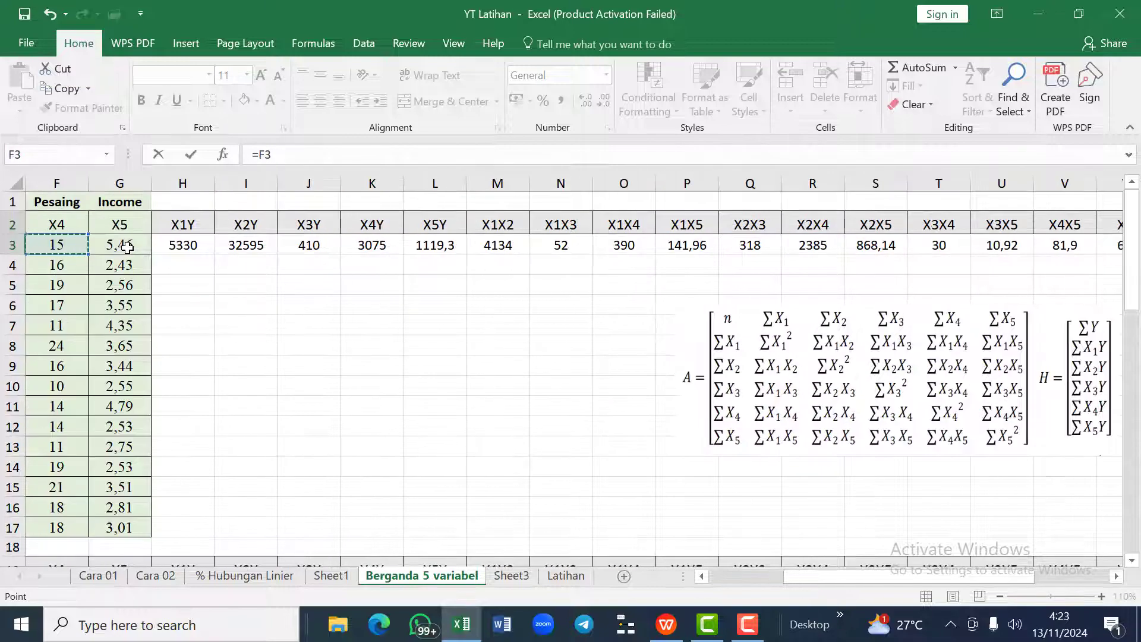
{"action": "key", "text": "Left"}
{"action": "key", "text": "Left"}
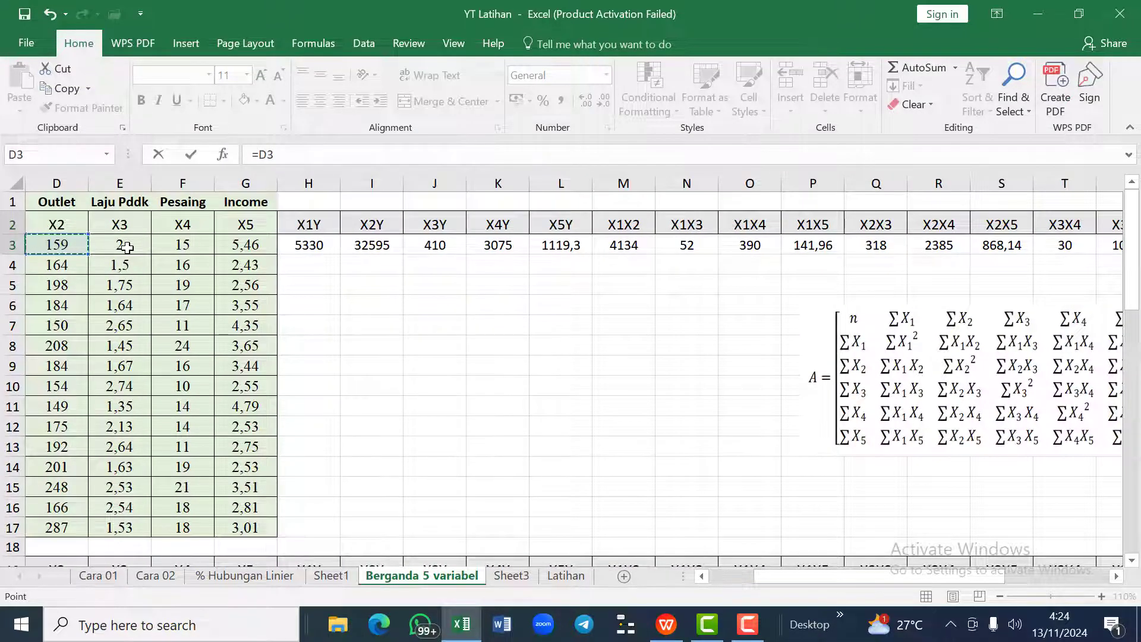
{"action": "type", "text": "^2"}
{"action": "key", "text": "Tab"}
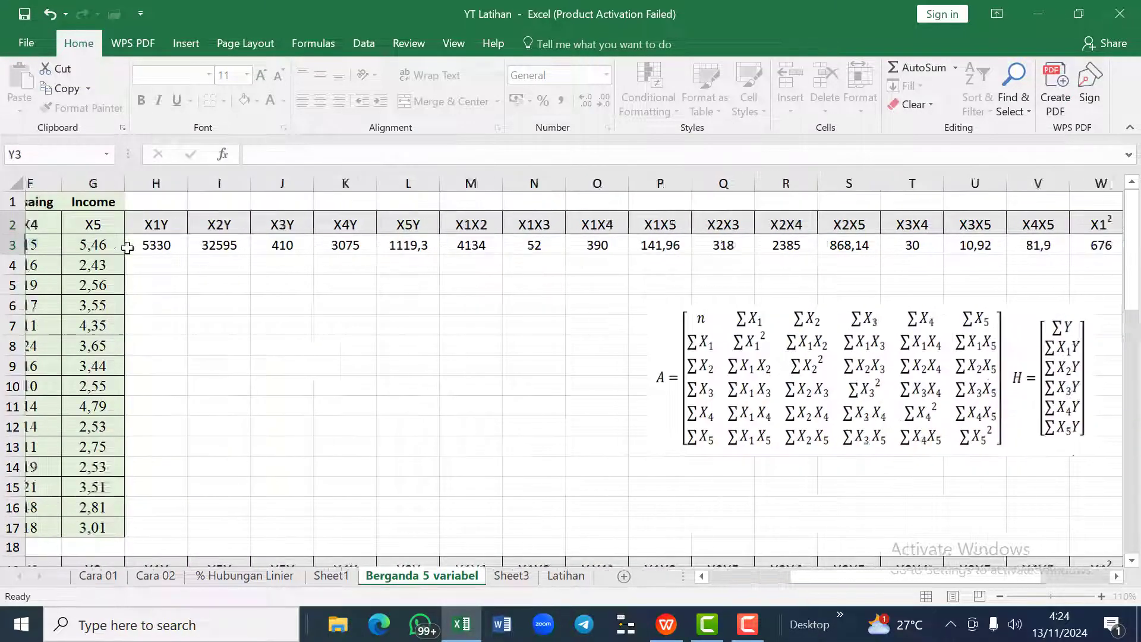
Step: Calculate the first squared X3 value in Y3 with the formula =E3^2
{"action": "type", "text": "="}
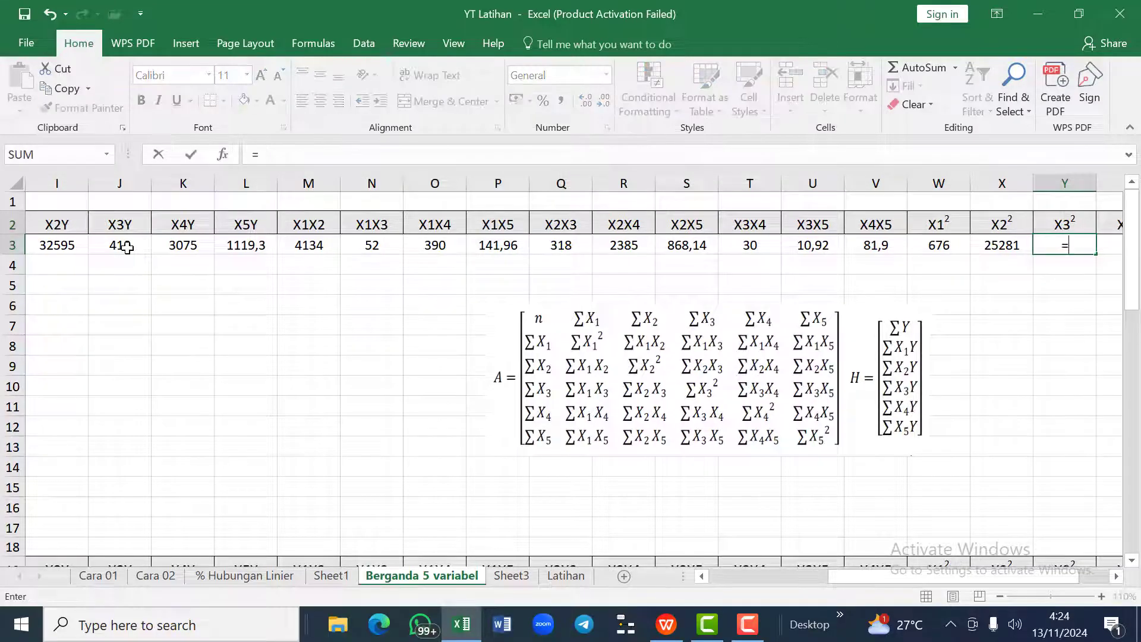
{"action": "key", "text": "Left"}
{"action": "key", "text": "Left"}
{"action": "key", "text": "Left"}
{"action": "key", "text": "Left"}
{"action": "key", "text": "Left"}
{"action": "key", "text": "Left"}
{"action": "key", "text": "Left"}
{"action": "key", "text": "Left"}
{"action": "key", "text": "Left"}
{"action": "key", "text": "Left"}
{"action": "key", "text": "Left"}
{"action": "key", "text": "Left"}
{"action": "key", "text": "Left"}
{"action": "key", "text": "Left"}
{"action": "key", "text": "Left"}
{"action": "key", "text": "Left"}
{"action": "key", "text": "Left"}
{"action": "key", "text": "Left"}
{"action": "key", "text": "Left"}
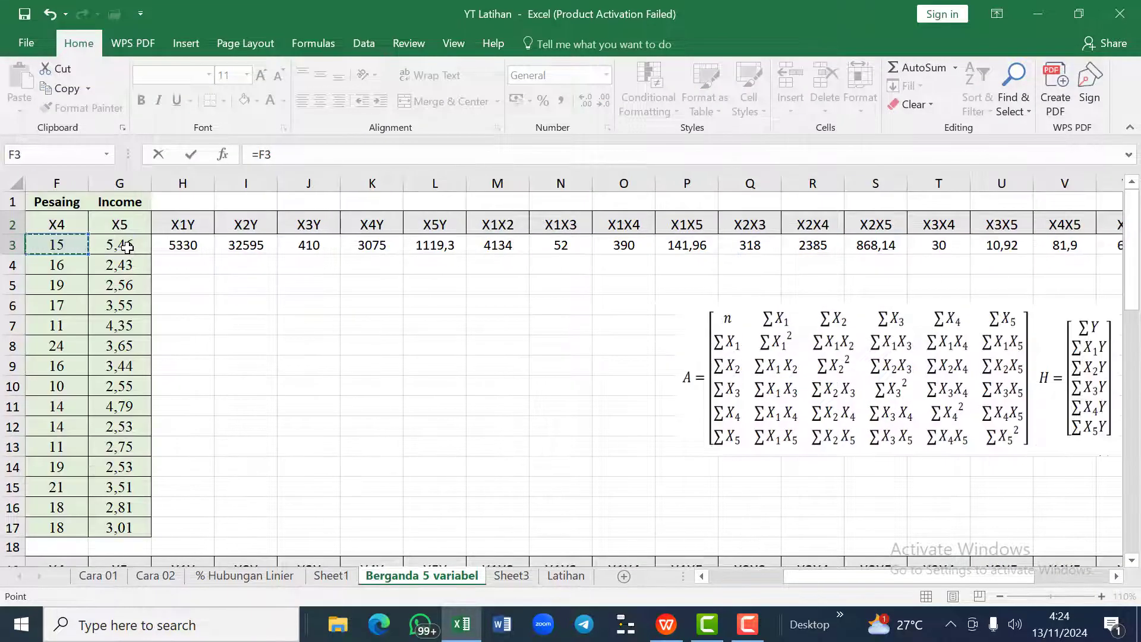
{"action": "key", "text": "Left"}
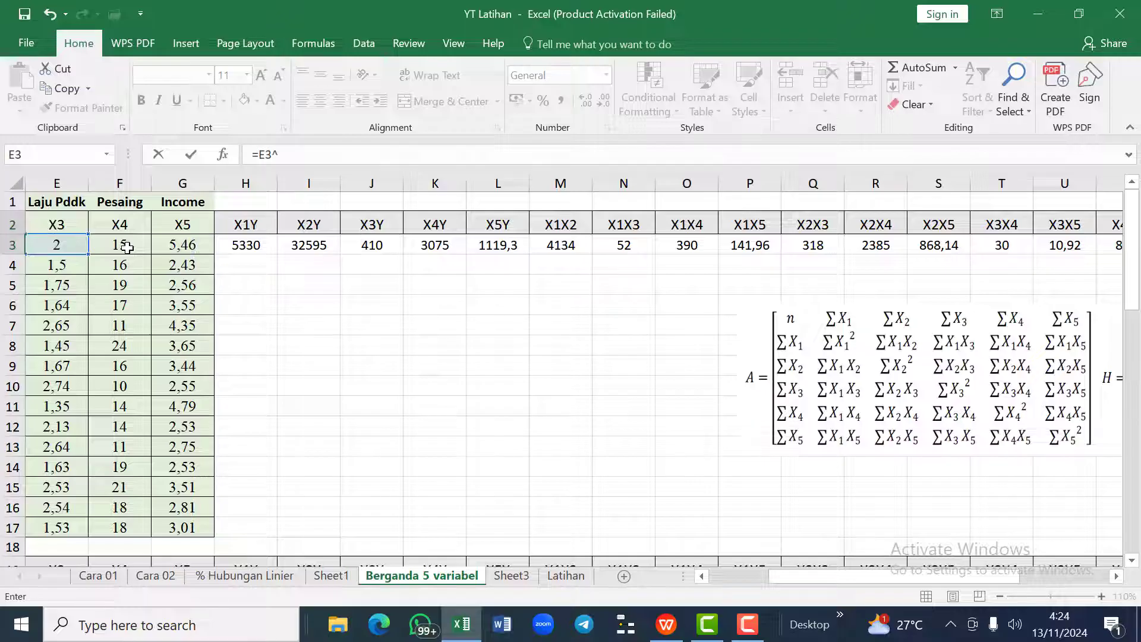
{"action": "key", "text": "Right"}
{"action": "key", "text": "Right"}
{"action": "key", "text": "Right"}
{"action": "key", "text": "Right"}
{"action": "key", "text": "Left"}
{"action": "key", "text": "Left"}
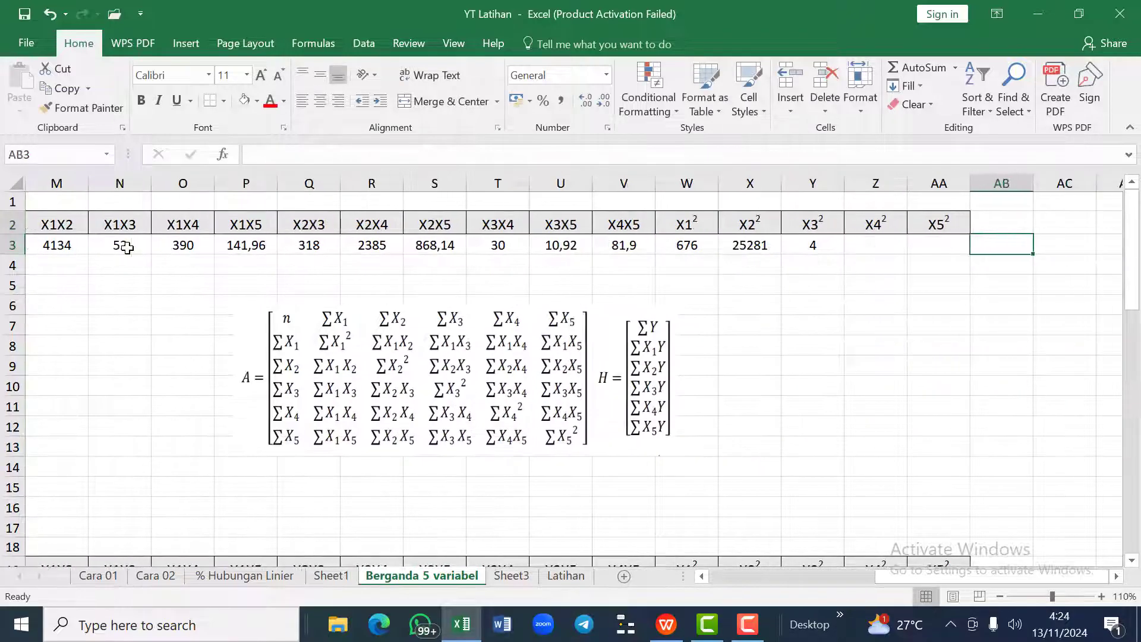
Step: Calculate the first squared X4 value in Z3 with the formula =F3^2
{"action": "key", "text": "Left"}
{"action": "type", "text": "="}
{"action": "key", "text": "Left"}
{"action": "key", "text": "Left"}
{"action": "key", "text": "Left"}
{"action": "key", "text": "Left"}
{"action": "key", "text": "Left"}
{"action": "key", "text": "Left"}
{"action": "key", "text": "Left"}
{"action": "key", "text": "Left"}
{"action": "key", "text": "Left"}
{"action": "key", "text": "Left"}
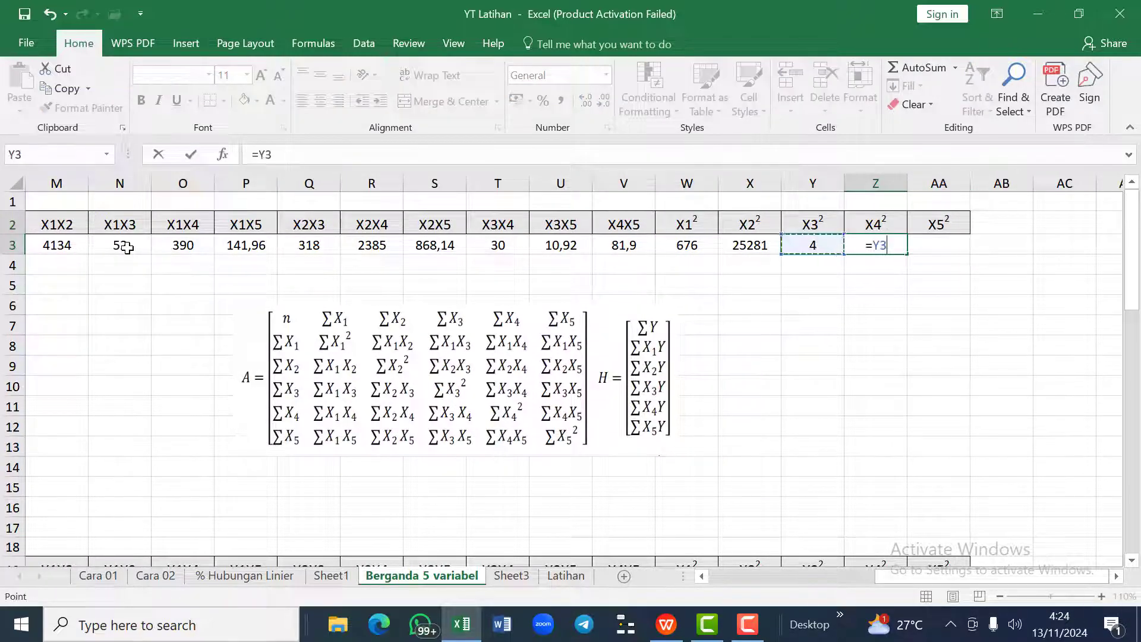
{"action": "key", "text": "Left"}
{"action": "key", "text": "Left"}
{"action": "key", "text": "Left"}
{"action": "key", "text": "Left"}
{"action": "key", "text": "Left"}
{"action": "key", "text": "Left"}
{"action": "key", "text": "Left"}
{"action": "key", "text": "Left"}
{"action": "key", "text": "Left"}
{"action": "key", "text": "Left"}
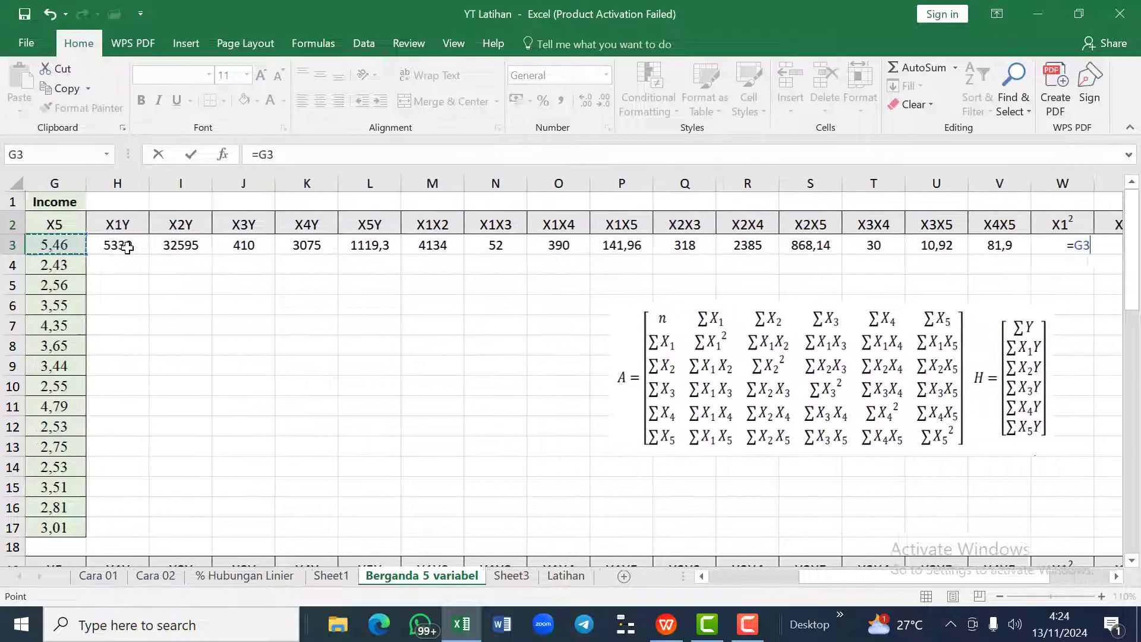
{"action": "type", "text": "^2"}
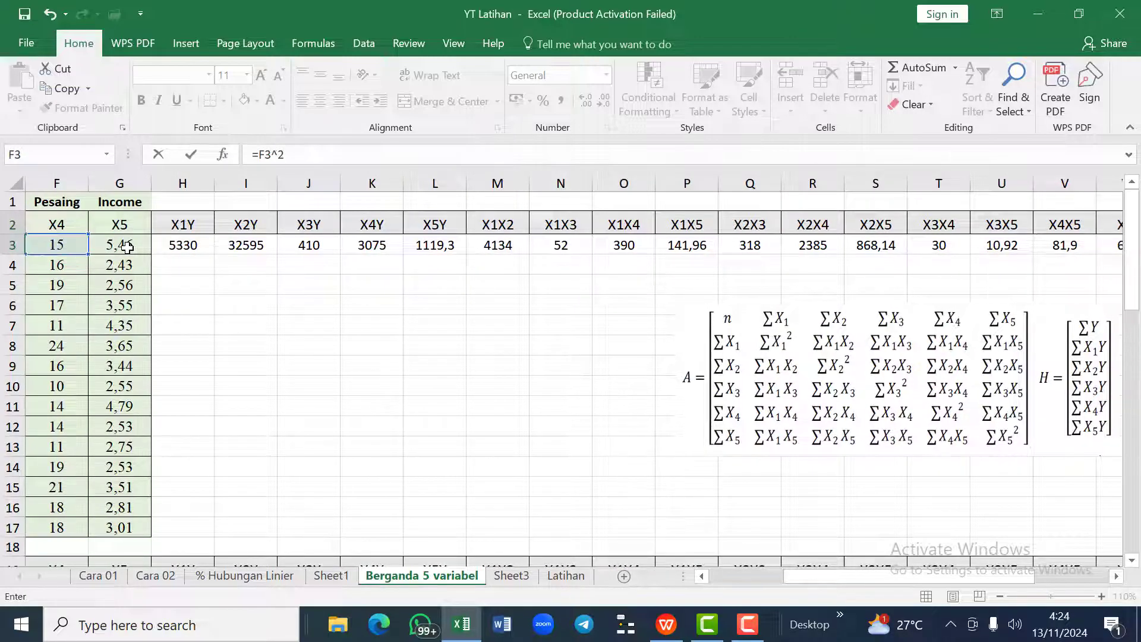
{"action": "key", "text": "Tab"}
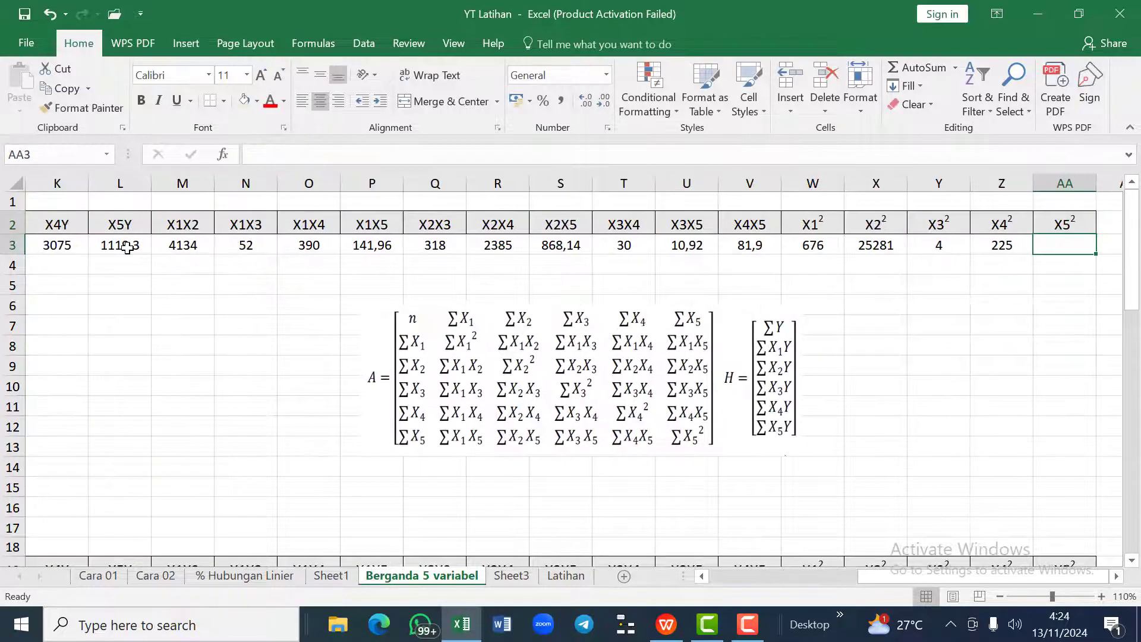
Step: Calculate the first squared X5 value in AA3 with the formula =G3^2
{"action": "type", "text": "="}
{"action": "key", "text": "Left"}
{"action": "key", "text": "Left"}
{"action": "key", "text": "Left"}
{"action": "key", "text": "Left"}
{"action": "key", "text": "Left"}
{"action": "key", "text": "Left"}
{"action": "key", "text": "Left"}
{"action": "key", "text": "Left"}
{"action": "key", "text": "Left"}
{"action": "key", "text": "Left"}
{"action": "key", "text": "Left"}
{"action": "key", "text": "Left"}
{"action": "key", "text": "Left"}
{"action": "key", "text": "Left"}
{"action": "key", "text": "Left"}
{"action": "key", "text": "Left"}
{"action": "key", "text": "Left"}
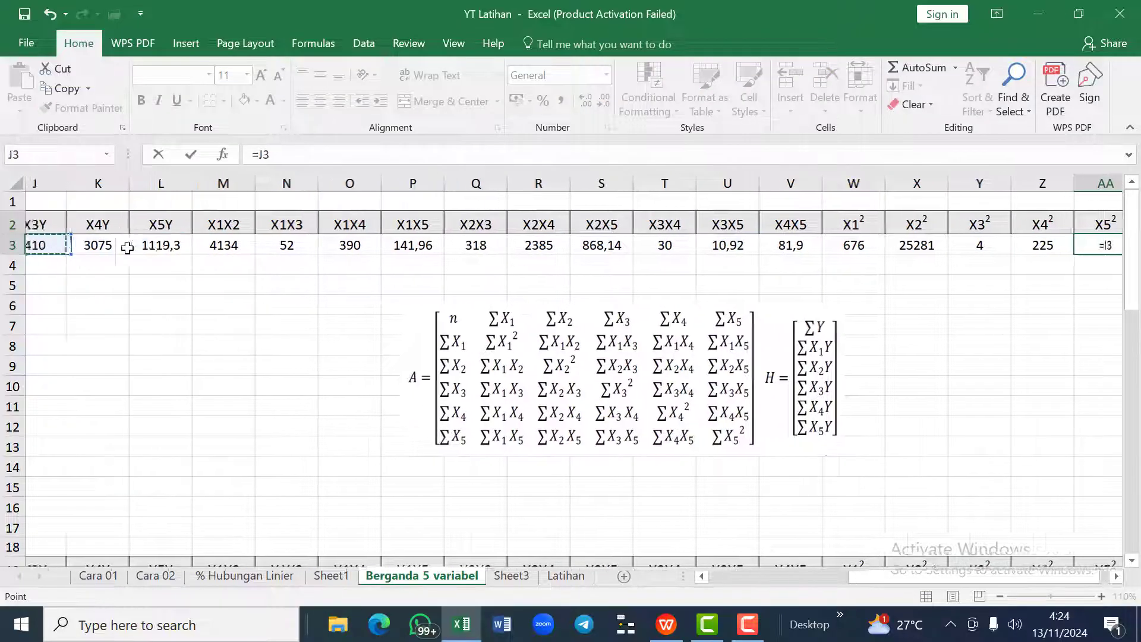
{"action": "key", "text": "Left"}
{"action": "key", "text": "Left"}
{"action": "key", "text": "Left"}
{"action": "key", "text": "Left"}
{"action": "key", "text": "Left"}
{"action": "key", "text": "Right"}
{"action": "key", "text": "Right"}
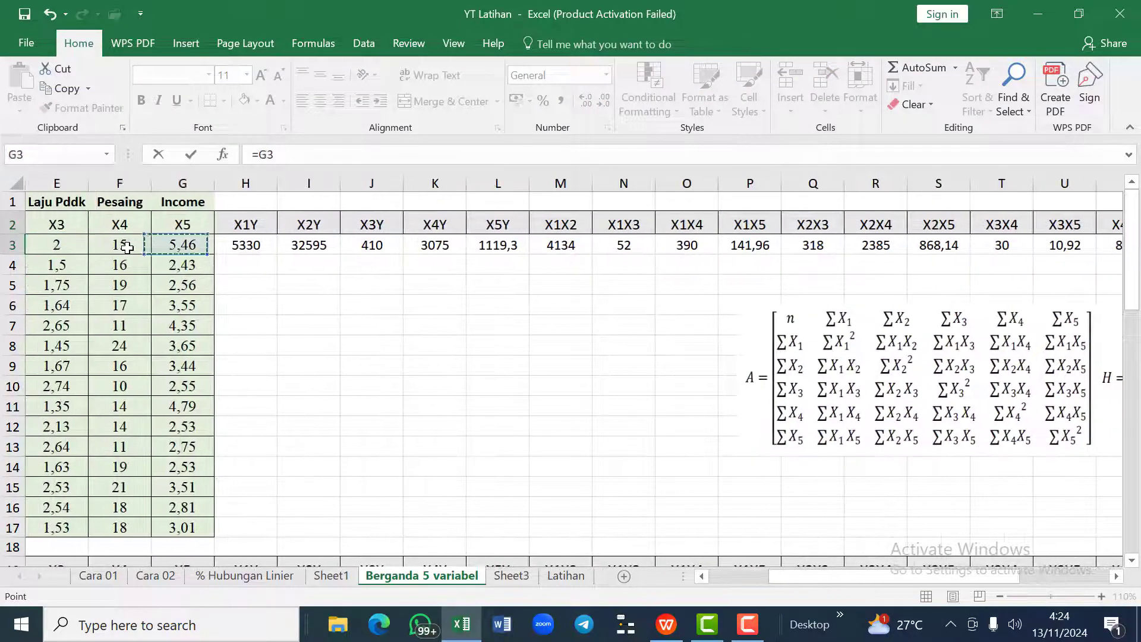
{"action": "type", "text": "^2"}
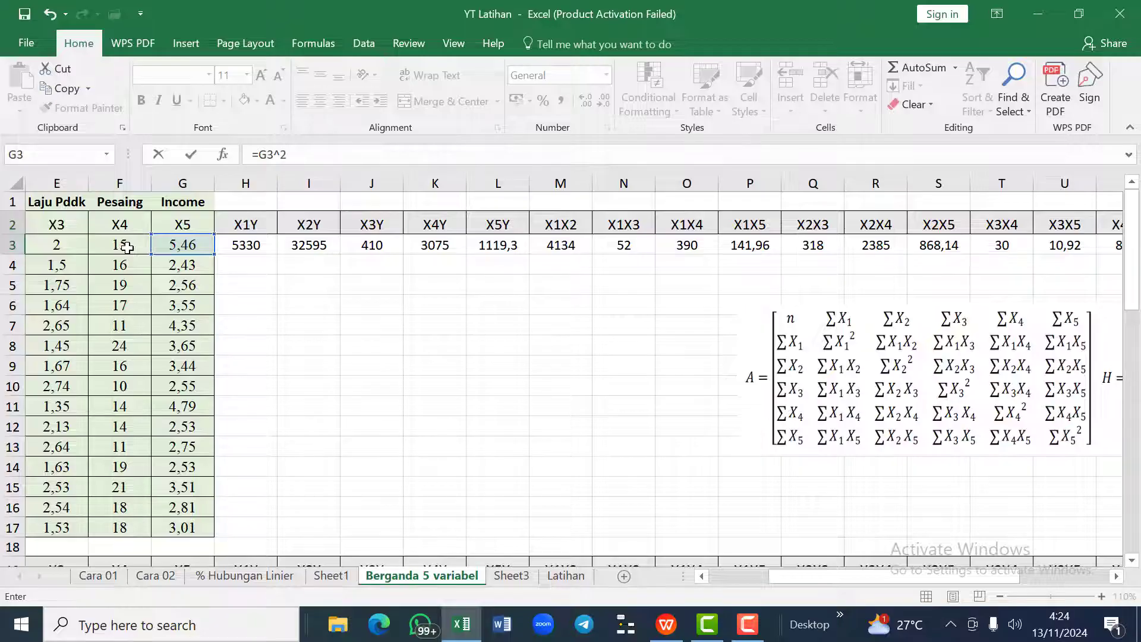
{"action": "key", "text": "Return"}
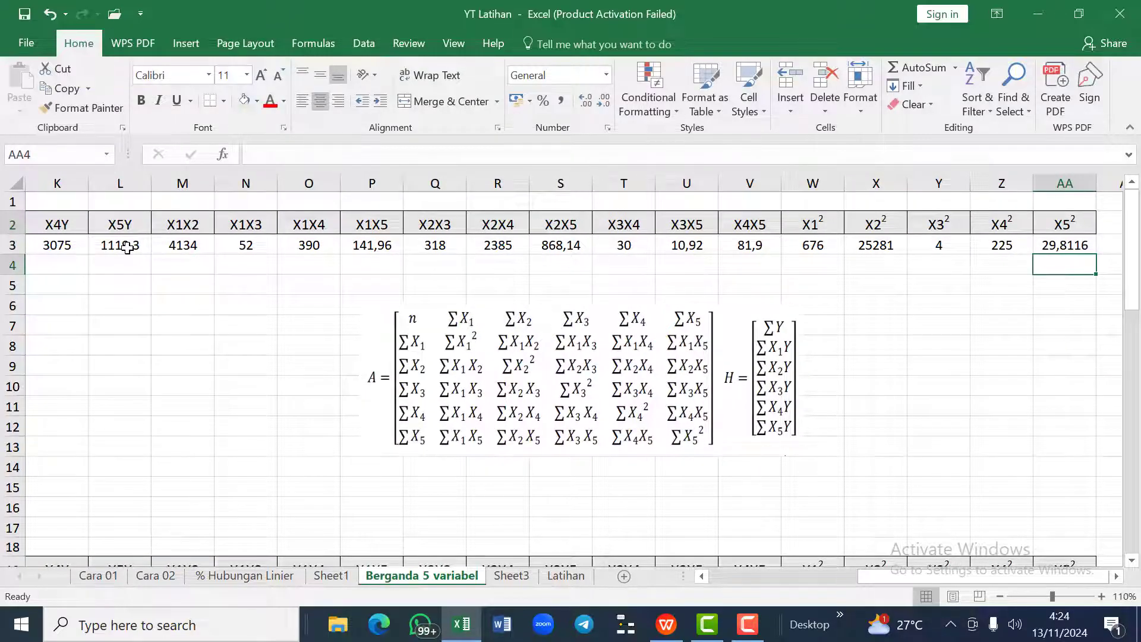
{"action": "key", "text": "Up"}
{"action": "key", "text": "Left"}
{"action": "key", "text": "Left"}
{"action": "key", "text": "Left"}
{"action": "key", "text": "Left"}
{"action": "key", "text": "Left"}
{"action": "key", "text": "Left"}
{"action": "key", "text": "Left"}
{"action": "key", "text": "Left"}
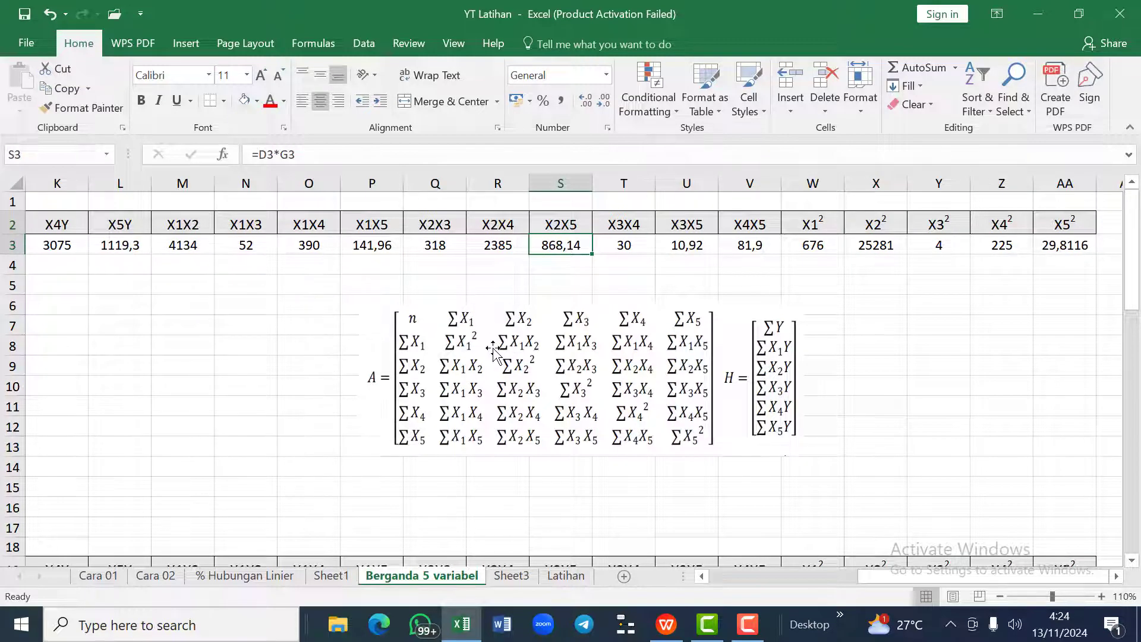
Step: Move the picture of matrices A and H past column AA, clear of the calculation columns
{"action": "left_click_drag", "start_coordinate": [502, 346], "coordinate": [1135, 447]}
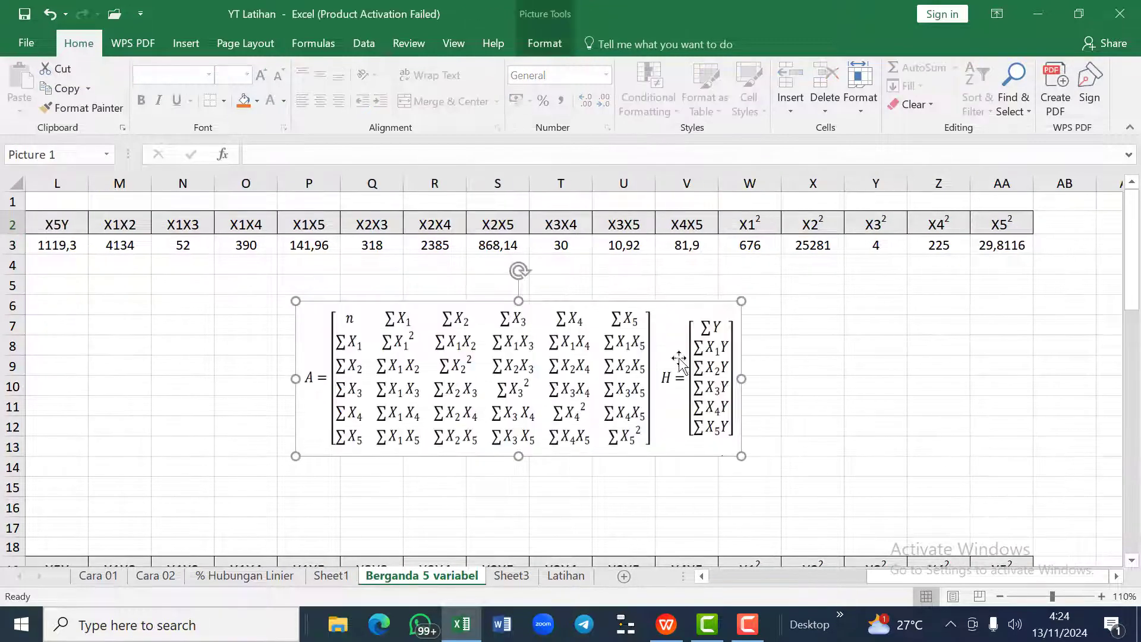
{"action": "left_click_drag", "start_coordinate": [556, 361], "coordinate": [1137, 451]}
{"action": "scroll", "coordinate": [627, 397], "scroll_direction": "right", "scroll_amount": 4}
{"action": "left_click_drag", "start_coordinate": [373, 367], "coordinate": [1111, 436]}
Step: Fill the product and squared formulas in H3:AA3 down to row 17
{"action": "scroll", "coordinate": [250, 313], "scroll_direction": "left", "scroll_amount": 8}
{"action": "scroll", "coordinate": [250, 312], "scroll_direction": "left", "scroll_amount": 8}
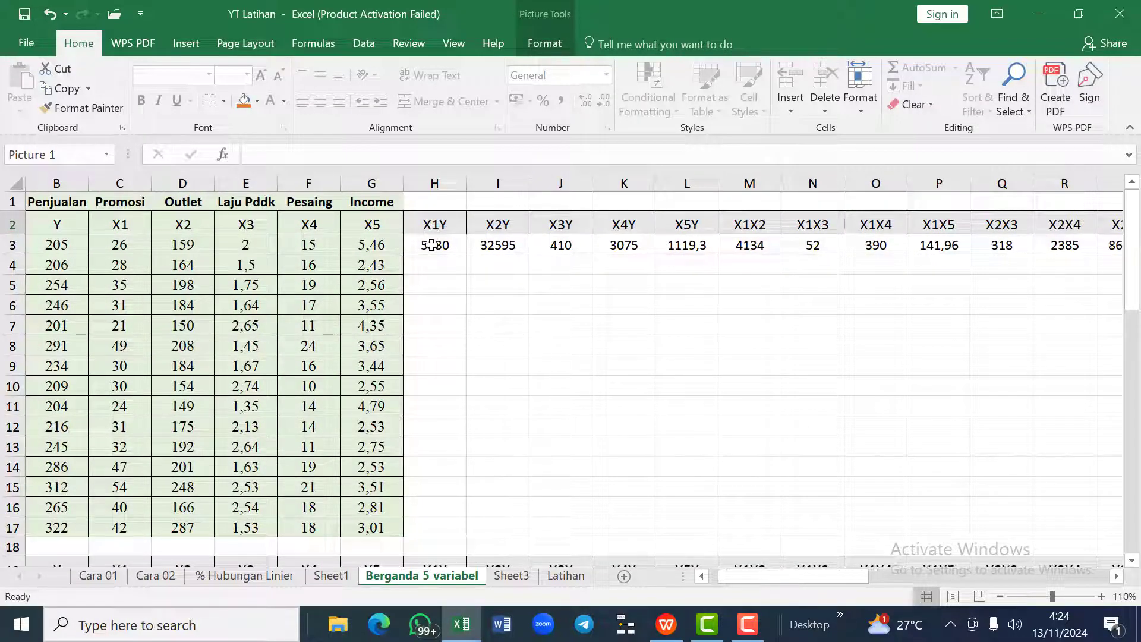
{"action": "left_click", "coordinate": [432, 245]}
{"action": "key", "text": "shift+Right"}
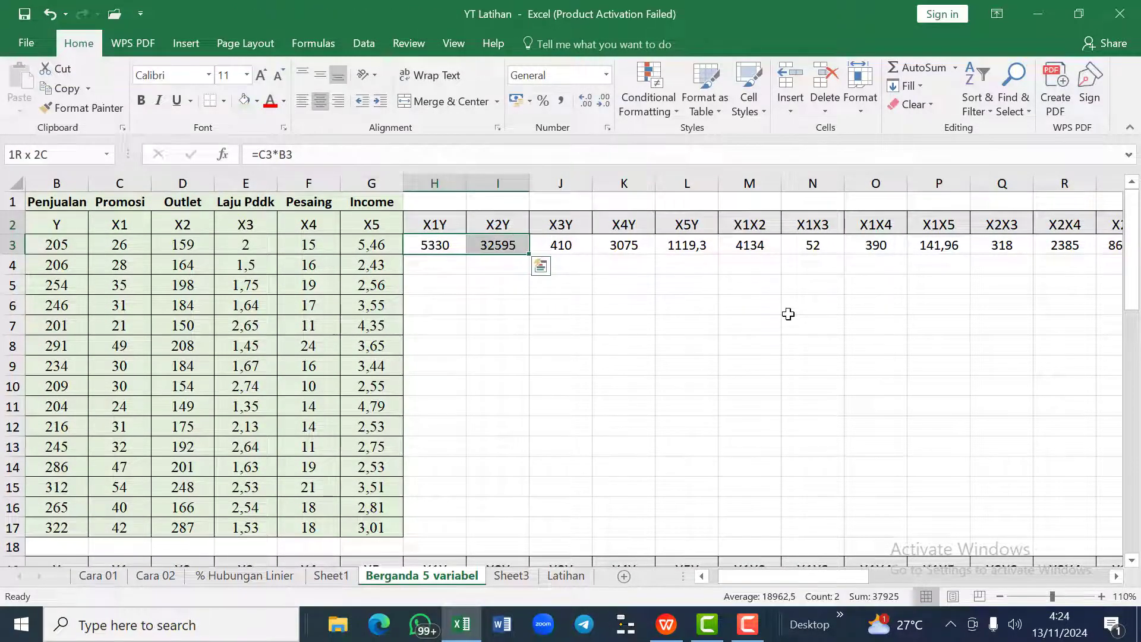
{"action": "key", "text": "shift+Right"}
{"action": "key", "text": "shift+Right"}
{"action": "key", "text": "shift+Right"}
{"action": "key", "text": "shift+Right"}
{"action": "key", "text": "shift+Right"}
{"action": "key", "text": "shift+Right"}
{"action": "key", "text": "shift+Right"}
{"action": "key", "text": "shift+Right"}
{"action": "key", "text": "shift+Right"}
{"action": "key", "text": "shift+Right"}
{"action": "key", "text": "shift+Right"}
{"action": "key", "text": "shift+Right"}
{"action": "key", "text": "shift+Right"}
{"action": "key", "text": "shift+Right"}
{"action": "key", "text": "shift+Right"}
{"action": "key", "text": "shift+Right"}
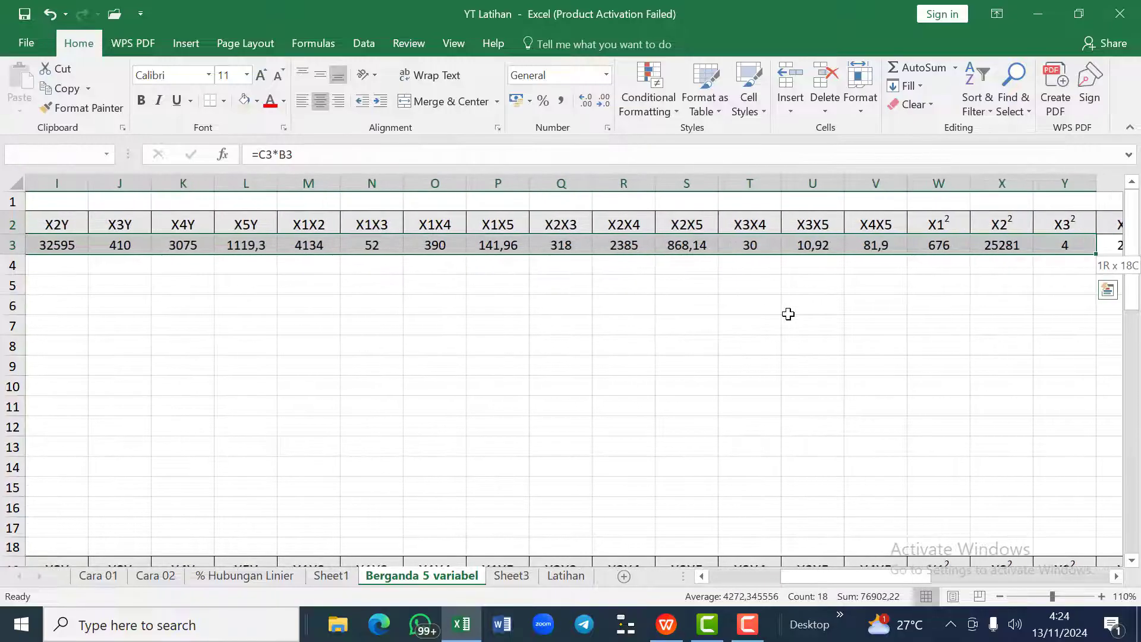
{"action": "key", "text": "shift+Right"}
{"action": "key", "text": "shift+Right"}
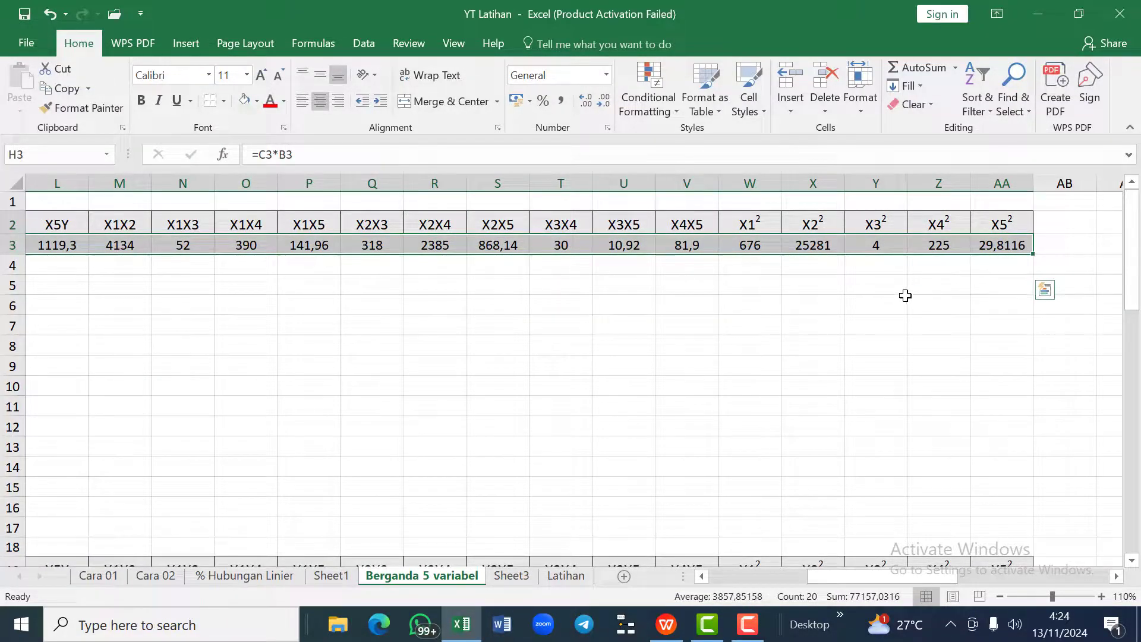
{"action": "scroll", "coordinate": [905, 295], "scroll_direction": "left", "scroll_amount": 2}
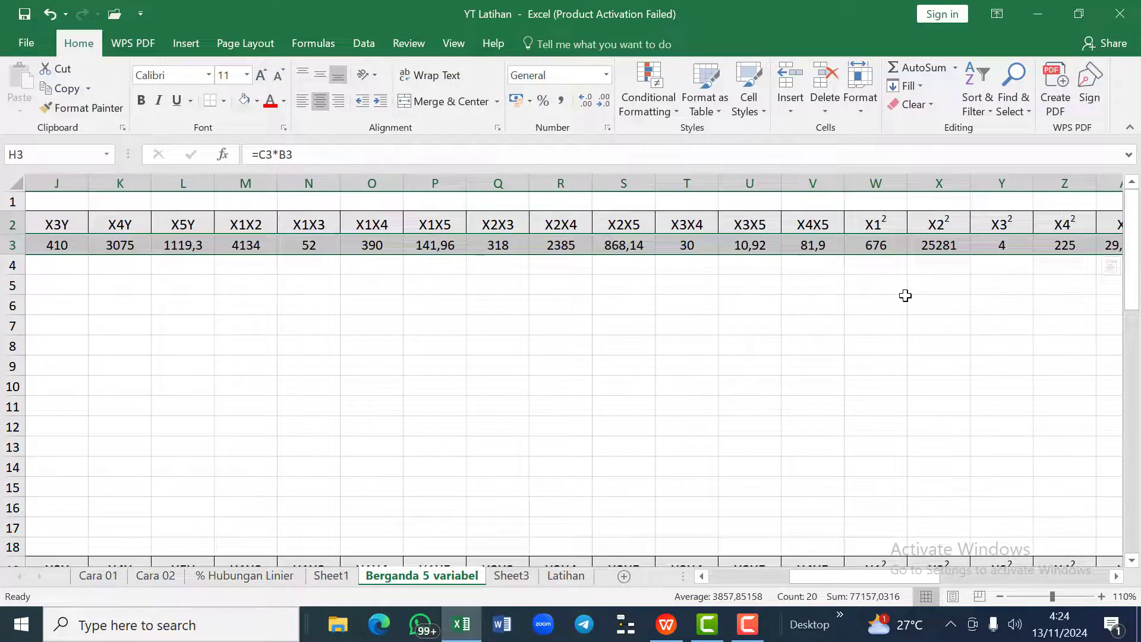
{"action": "scroll", "coordinate": [1024, 278], "scroll_direction": "down", "scroll_amount": 1}
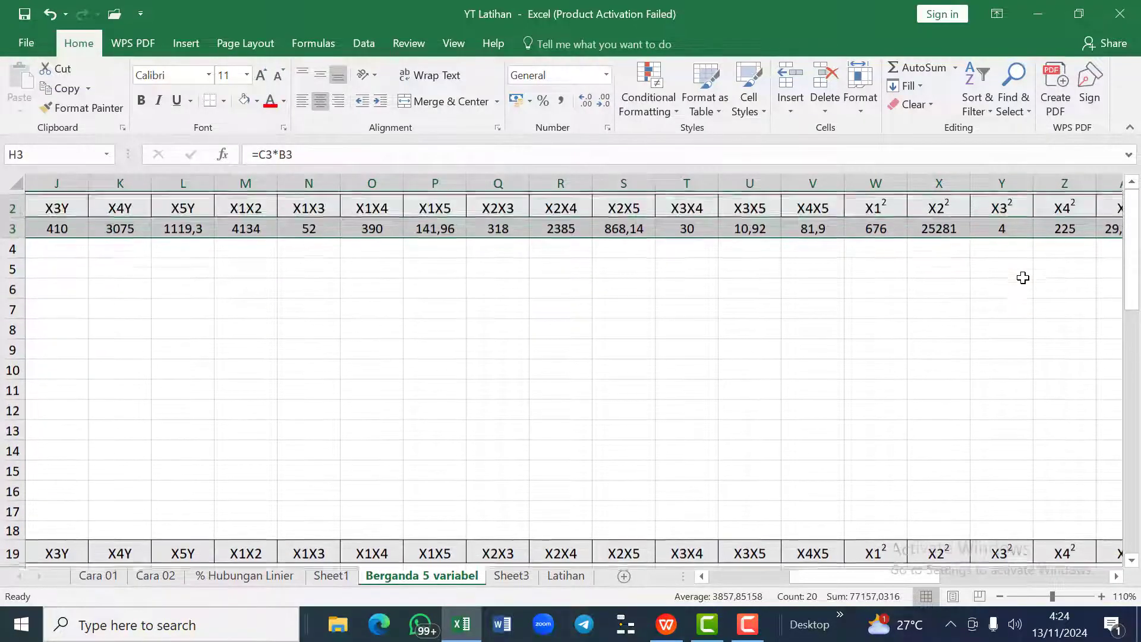
{"action": "scroll", "coordinate": [1023, 278], "scroll_direction": "right", "scroll_amount": 2}
{"action": "scroll", "coordinate": [1023, 278], "scroll_direction": "left", "scroll_amount": 2}
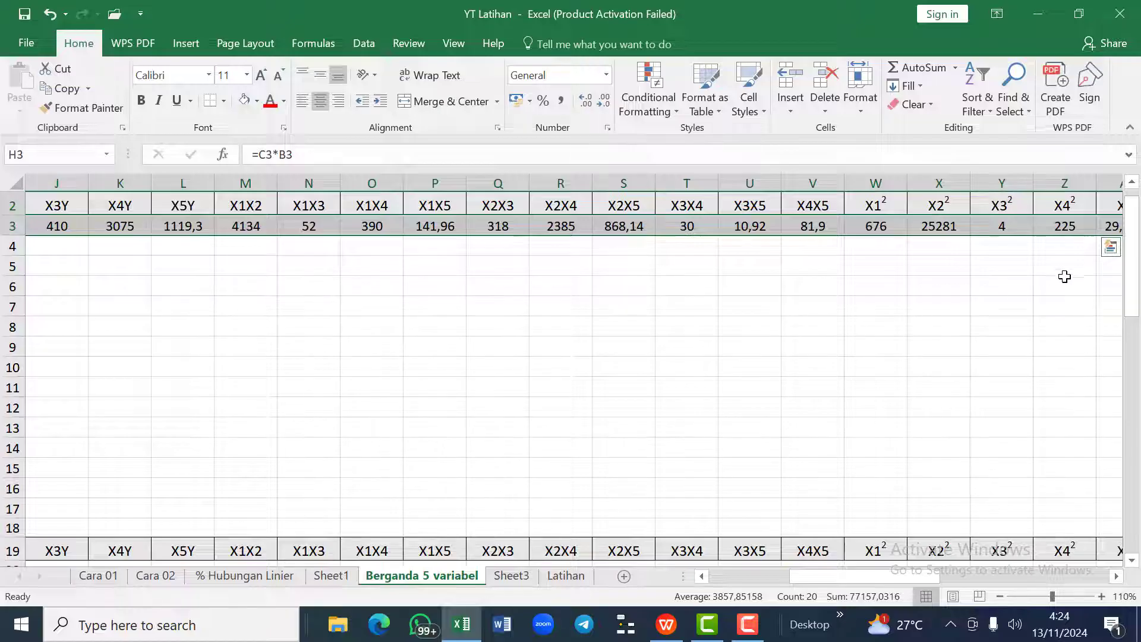
{"action": "scroll", "coordinate": [1073, 279], "scroll_direction": "right", "scroll_amount": 3}
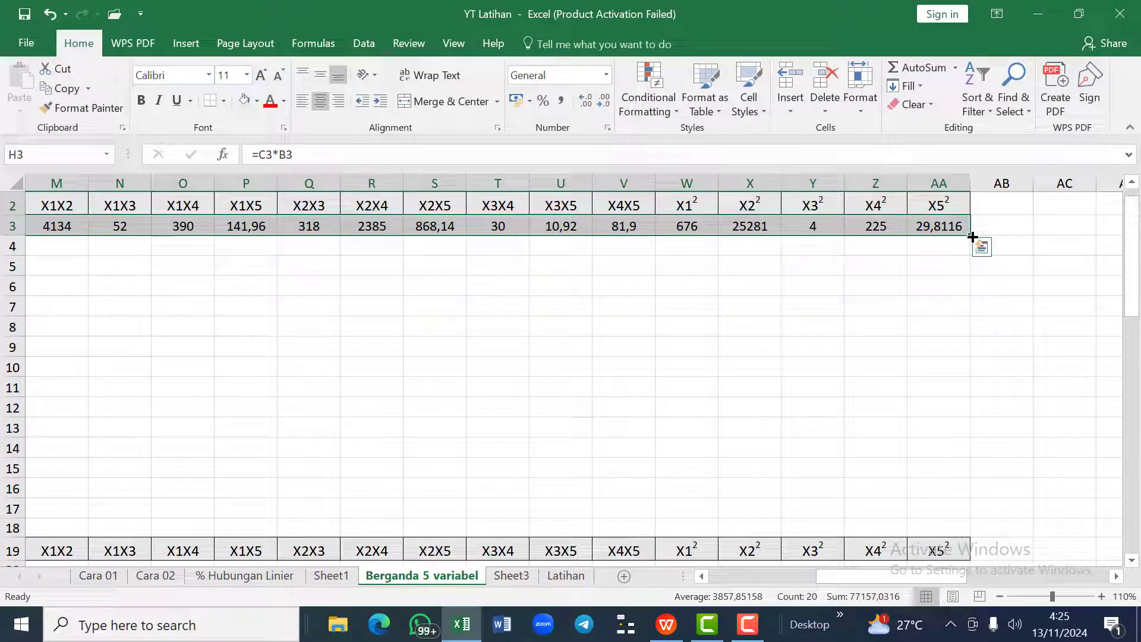
{"action": "left_click_drag", "start_coordinate": [972, 237], "coordinate": [971, 510]}
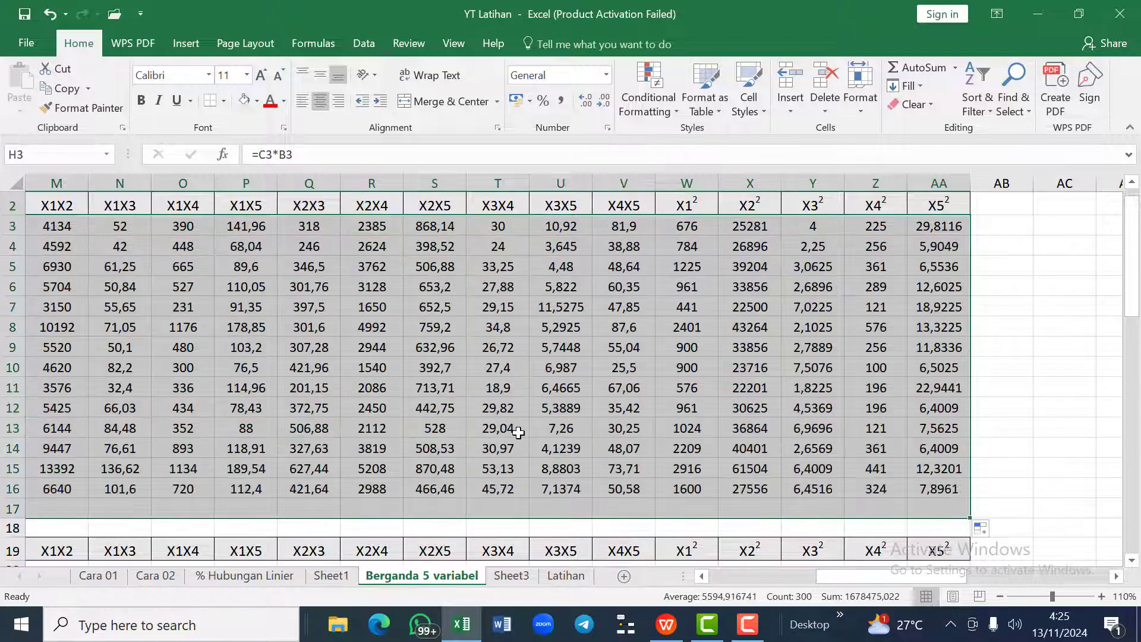
Step: Examine the filled product and squared columns against the 15 rows of source data
{"action": "scroll", "coordinate": [519, 433], "scroll_direction": "left", "scroll_amount": 3}
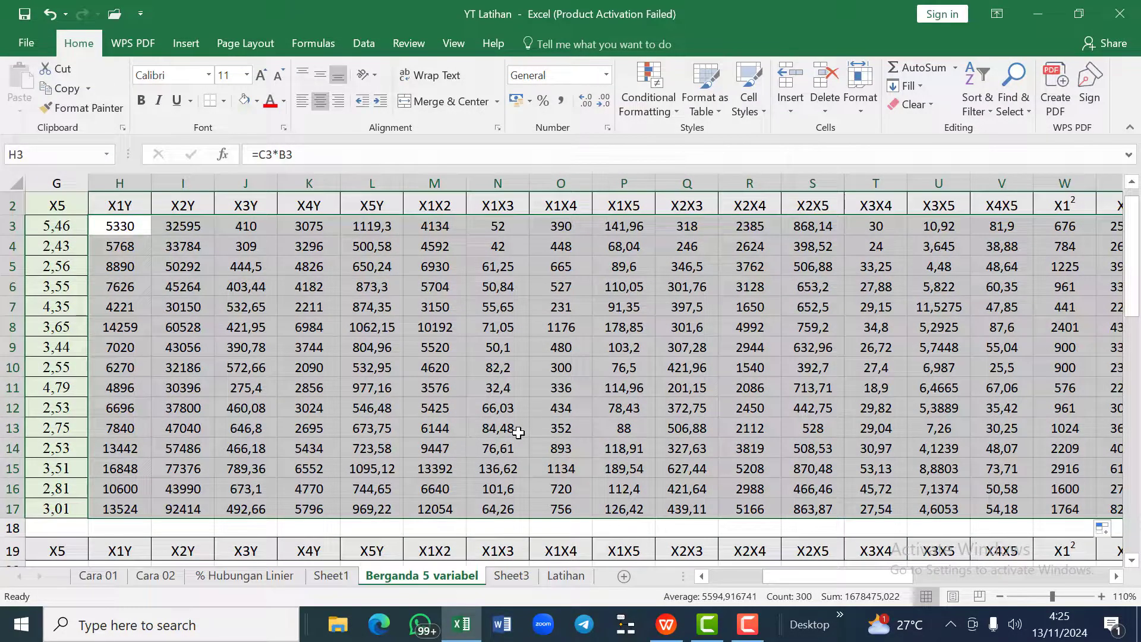
{"action": "scroll", "coordinate": [311, 365], "scroll_direction": "left", "scroll_amount": 3}
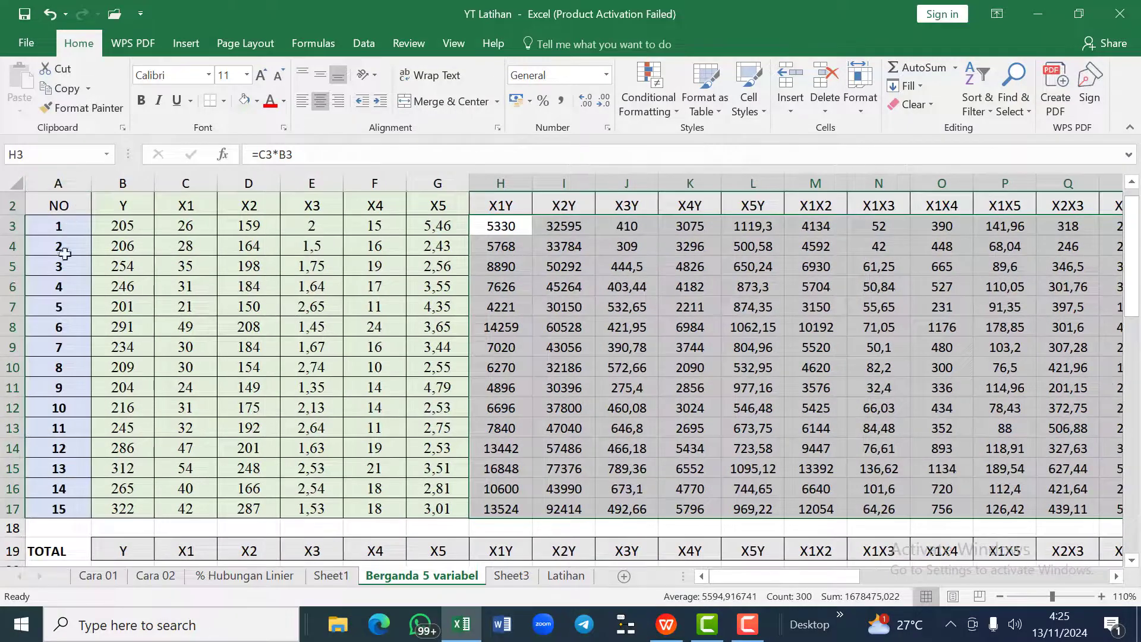
{"action": "scroll", "coordinate": [693, 361], "scroll_direction": "right", "scroll_amount": 3}
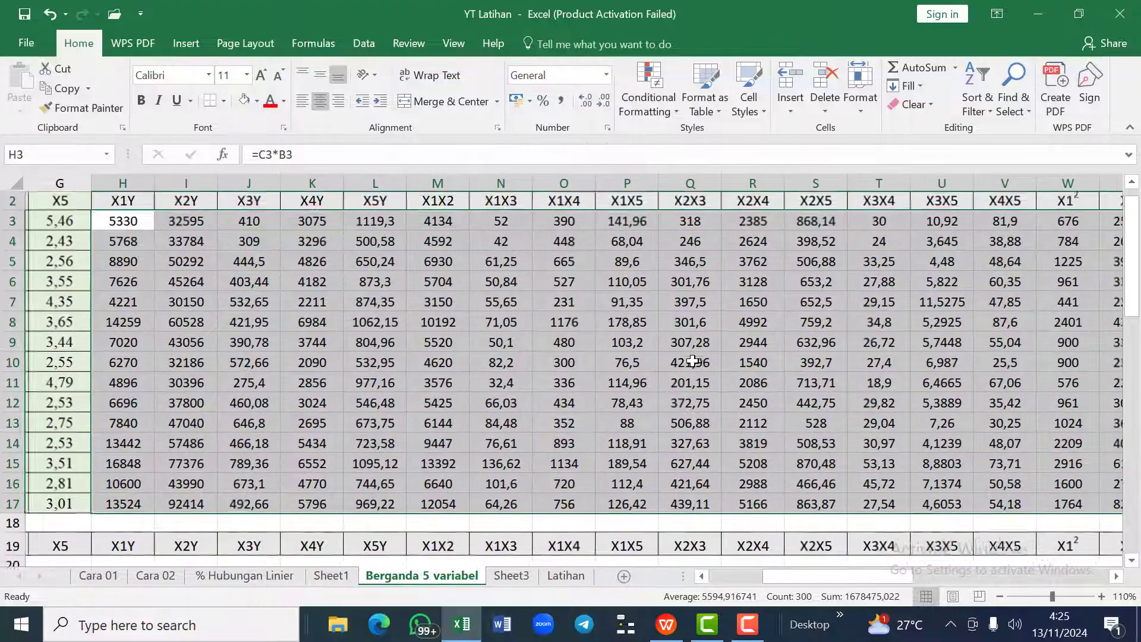
{"action": "scroll", "coordinate": [693, 361], "scroll_direction": "down", "scroll_amount": 1}
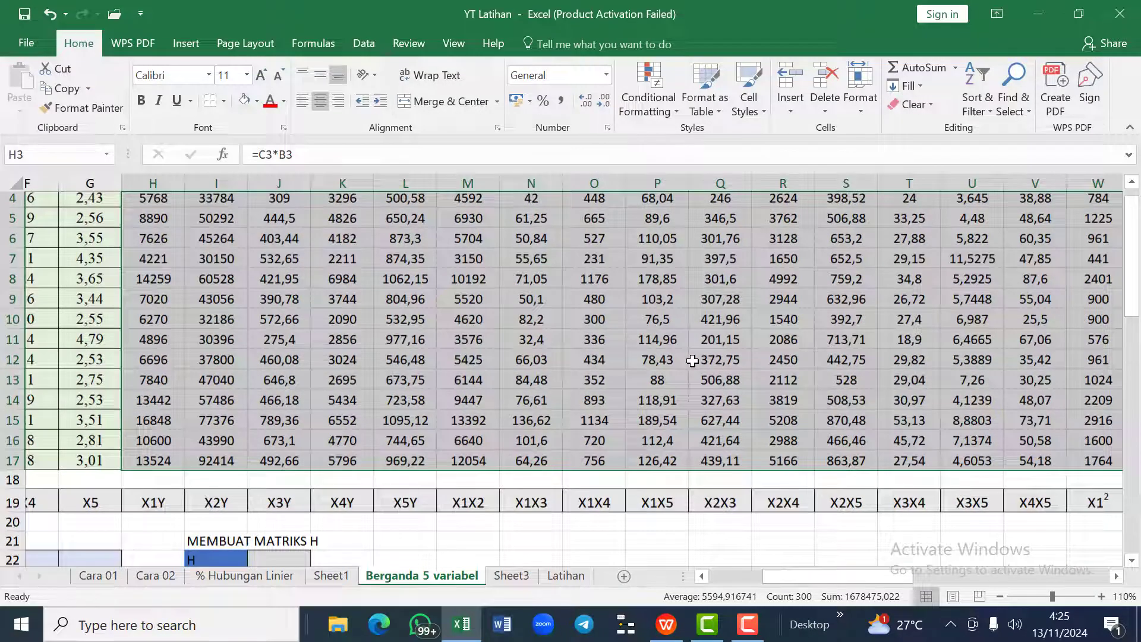
{"action": "scroll", "coordinate": [692, 360], "scroll_direction": "up", "scroll_amount": 1}
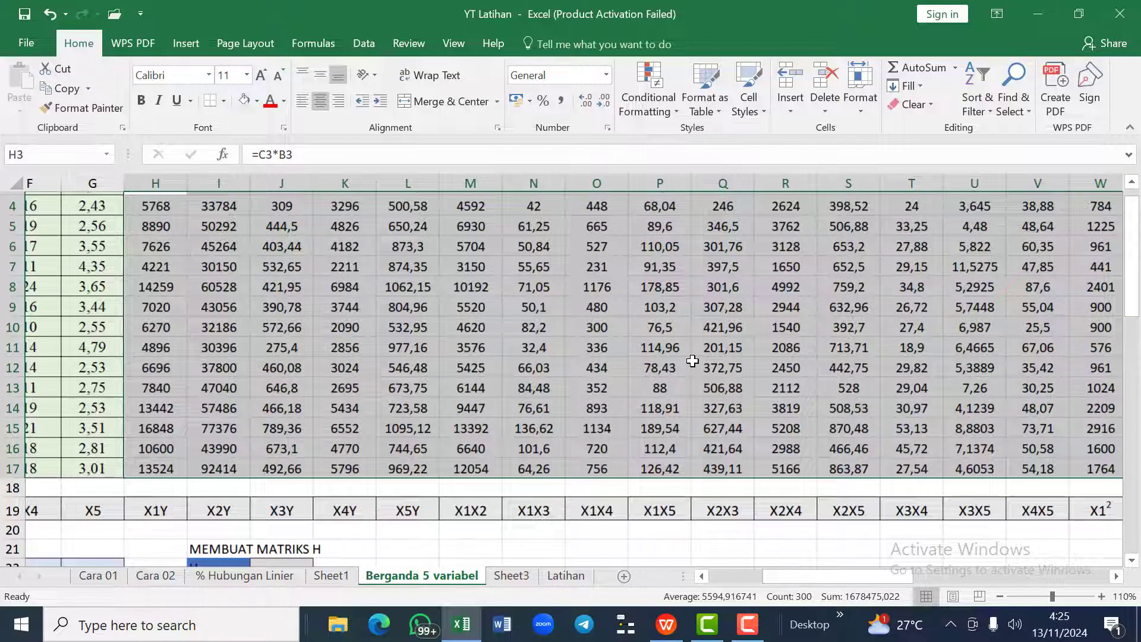
{"action": "scroll", "coordinate": [693, 361], "scroll_direction": "left", "scroll_amount": 1}
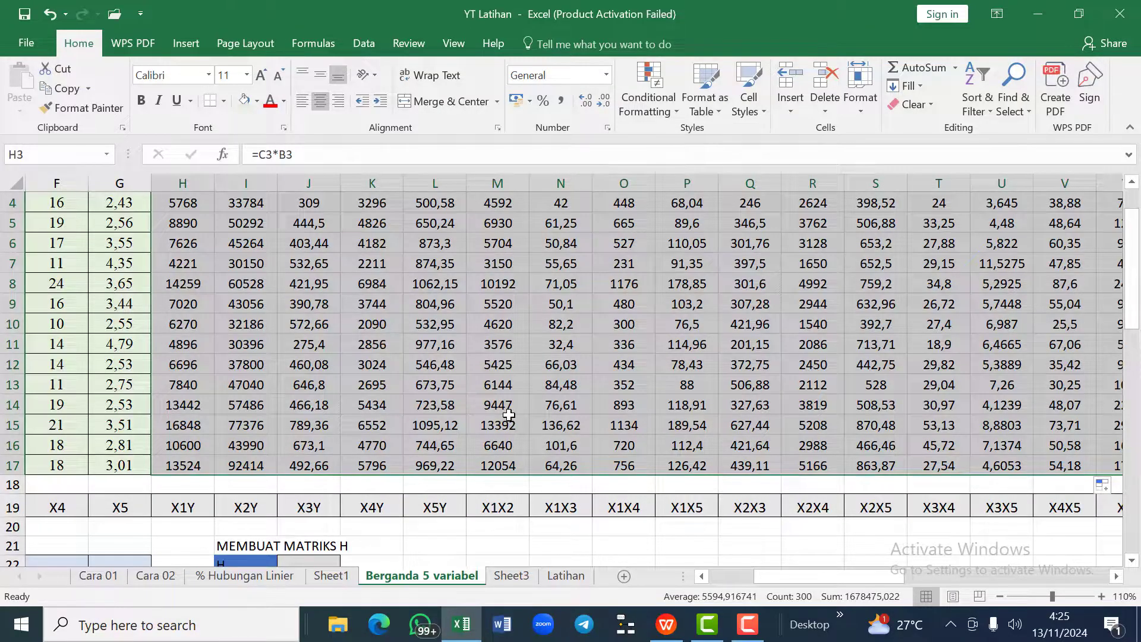
{"action": "scroll", "coordinate": [509, 414], "scroll_direction": "left", "scroll_amount": 5}
{"action": "scroll", "coordinate": [509, 414], "scroll_direction": "up", "scroll_amount": 1}
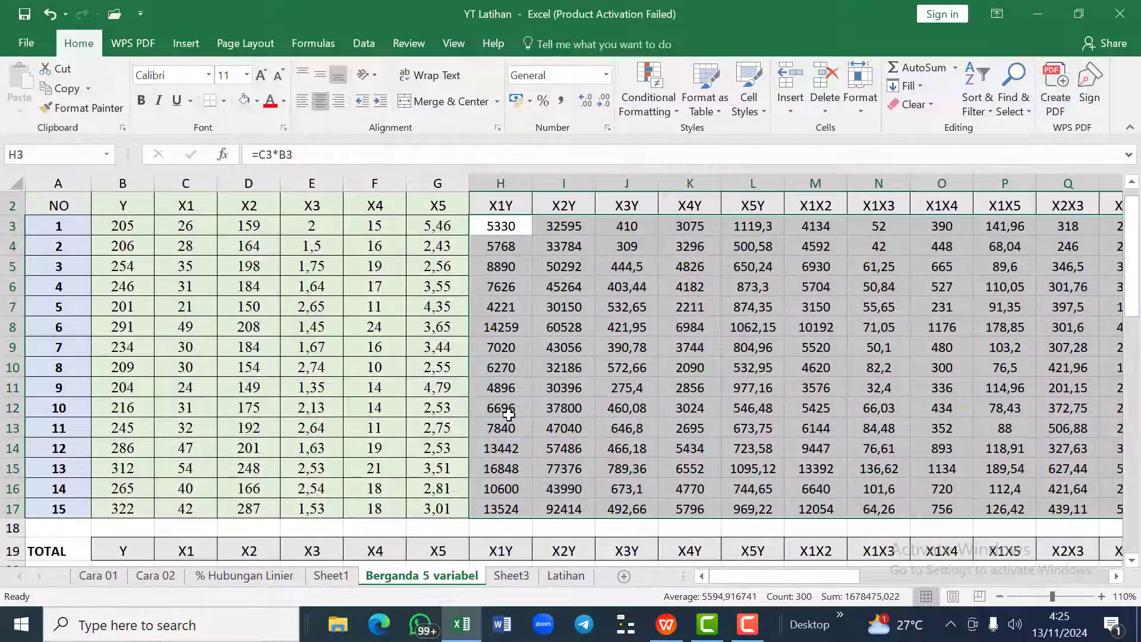
Step: Total the Y column in B18 with =SUM(B3:B17) and copy the formula across row 18 to AA18
{"action": "scroll", "coordinate": [509, 414], "scroll_direction": "down", "scroll_amount": 1}
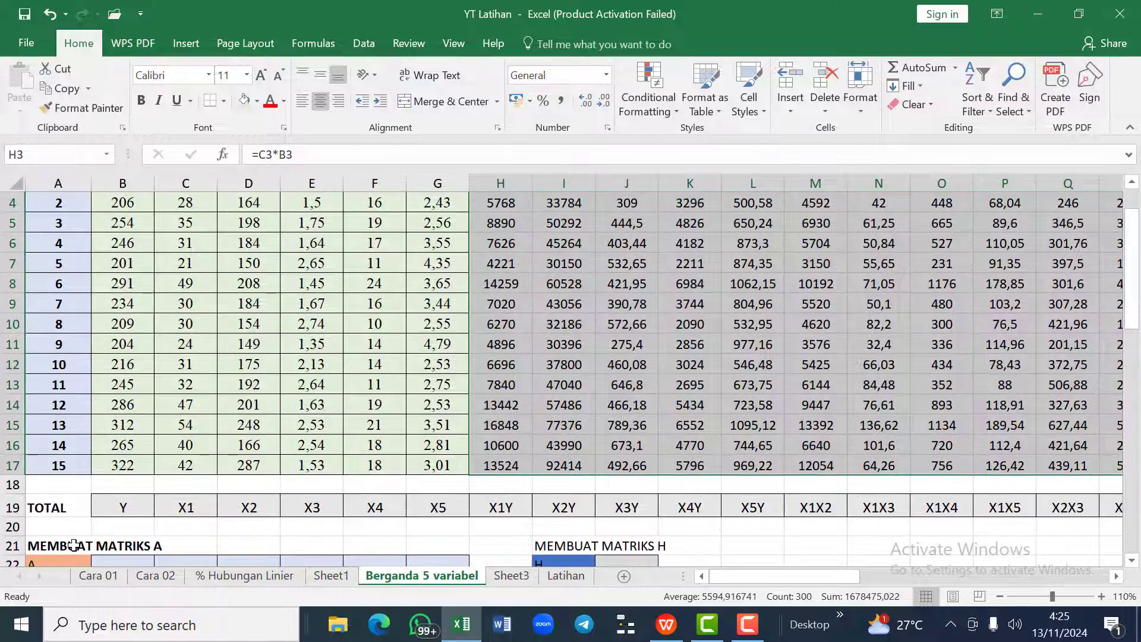
{"action": "left_click", "coordinate": [129, 485]}
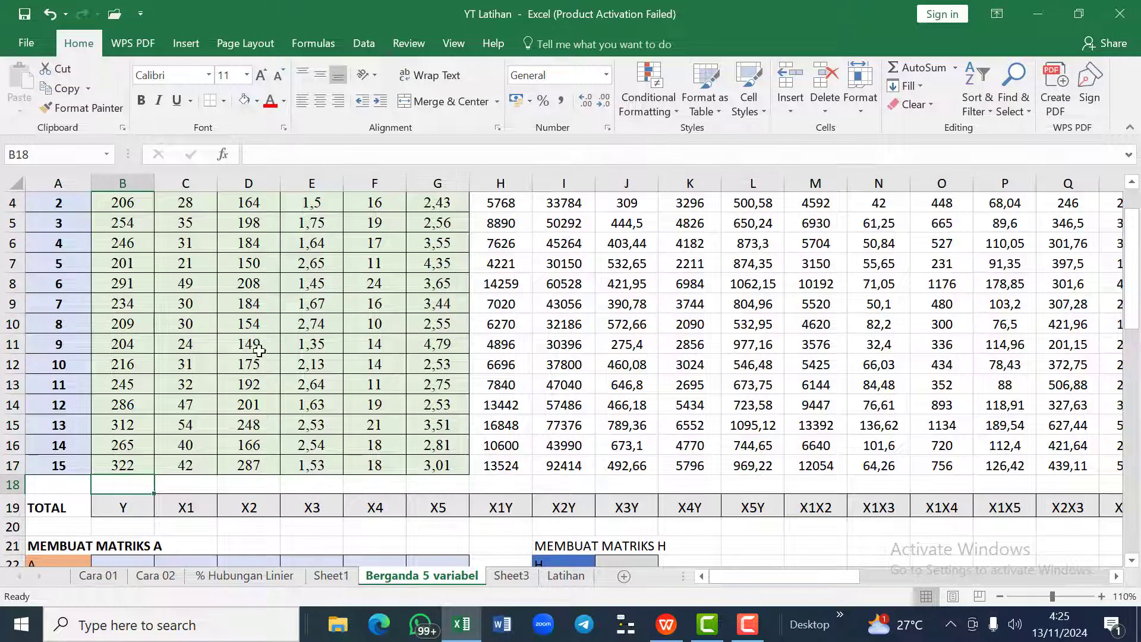
{"action": "scroll", "coordinate": [378, 346], "scroll_direction": "up", "scroll_amount": 1}
{"action": "scroll", "coordinate": [379, 347], "scroll_direction": "down", "scroll_amount": 1}
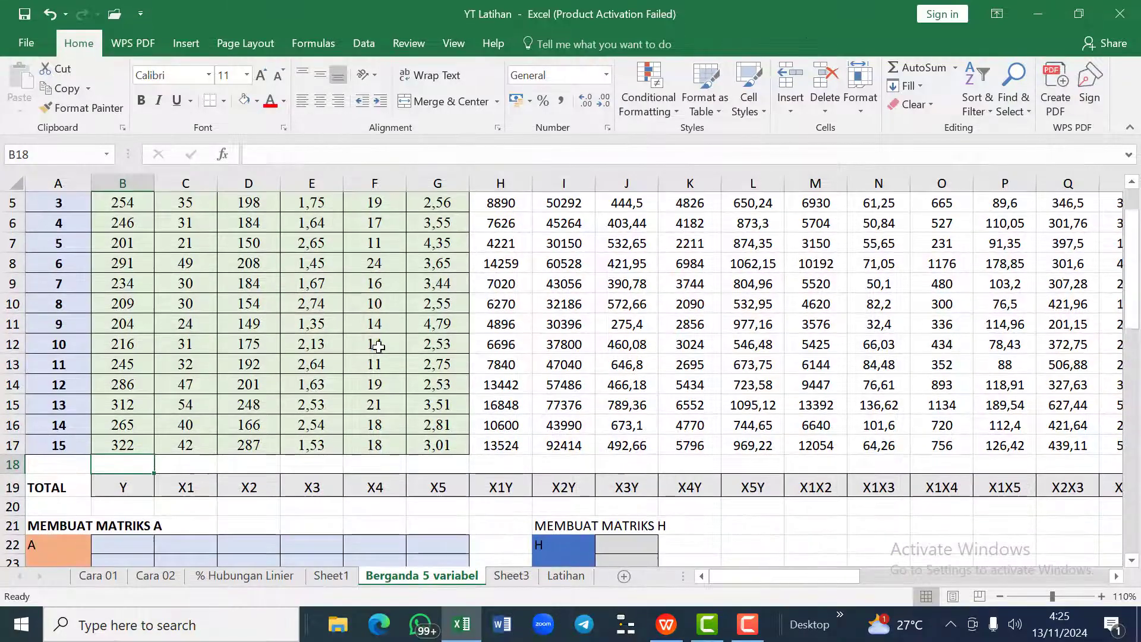
{"action": "left_click", "coordinate": [920, 71]}
{"action": "scroll", "coordinate": [119, 372], "scroll_direction": "up", "scroll_amount": 2}
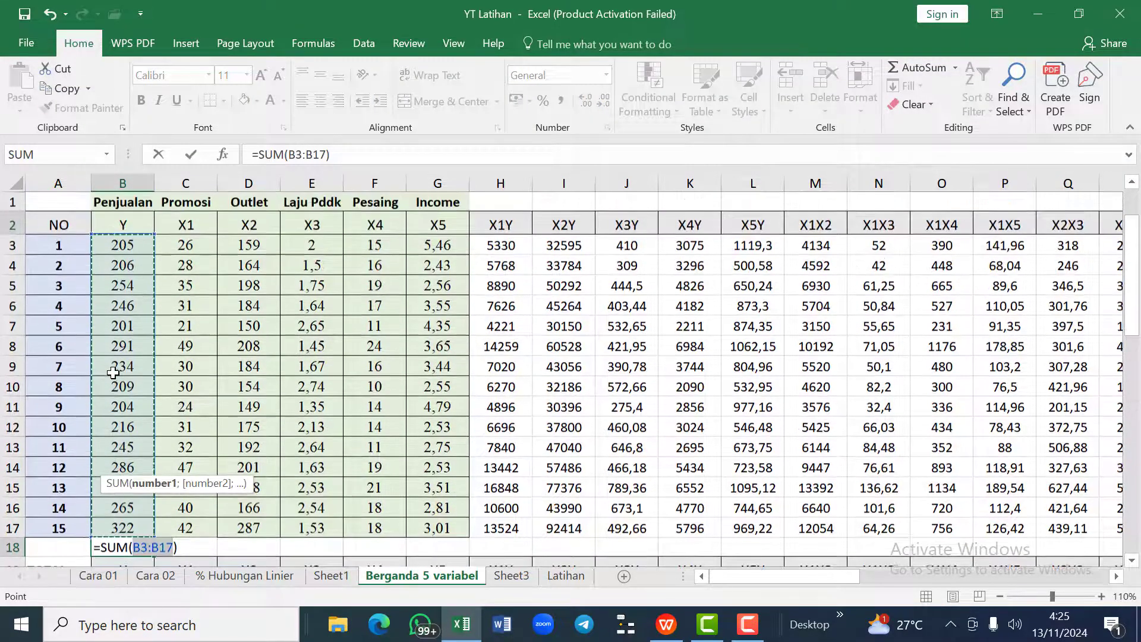
{"action": "scroll", "coordinate": [113, 373], "scroll_direction": "down", "scroll_amount": 1}
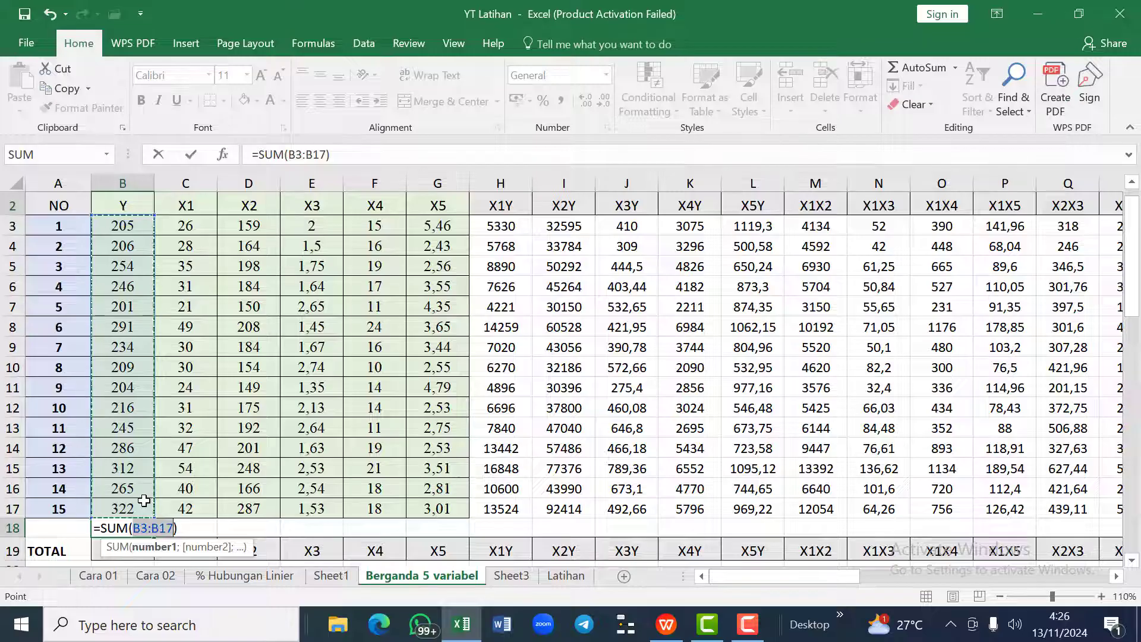
{"action": "key", "text": "Return"}
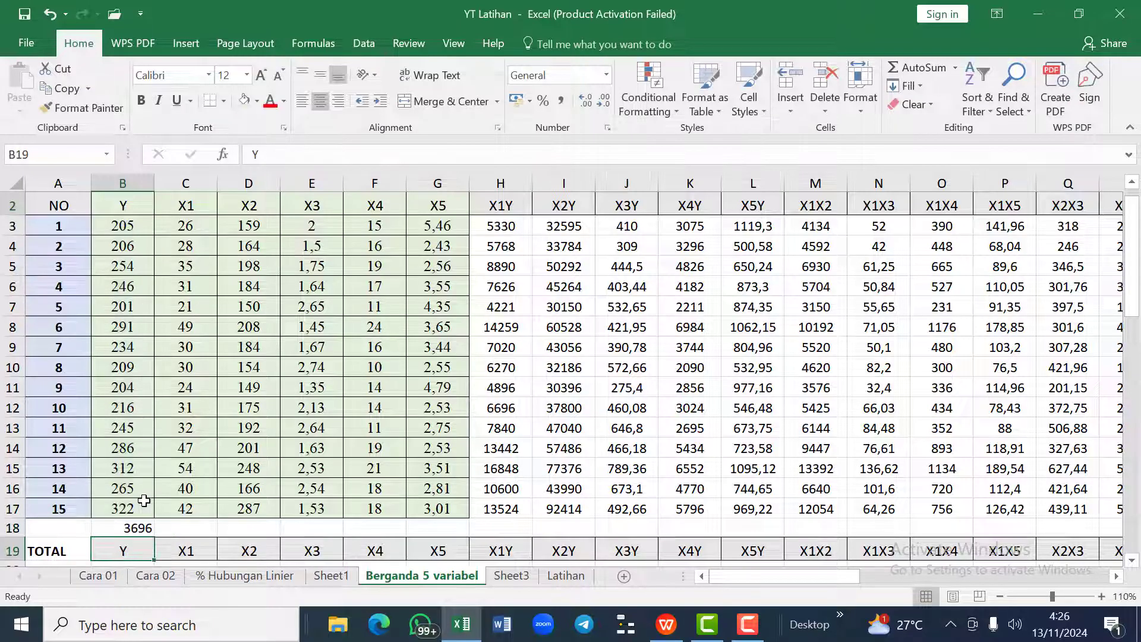
{"action": "key", "text": "Up"}
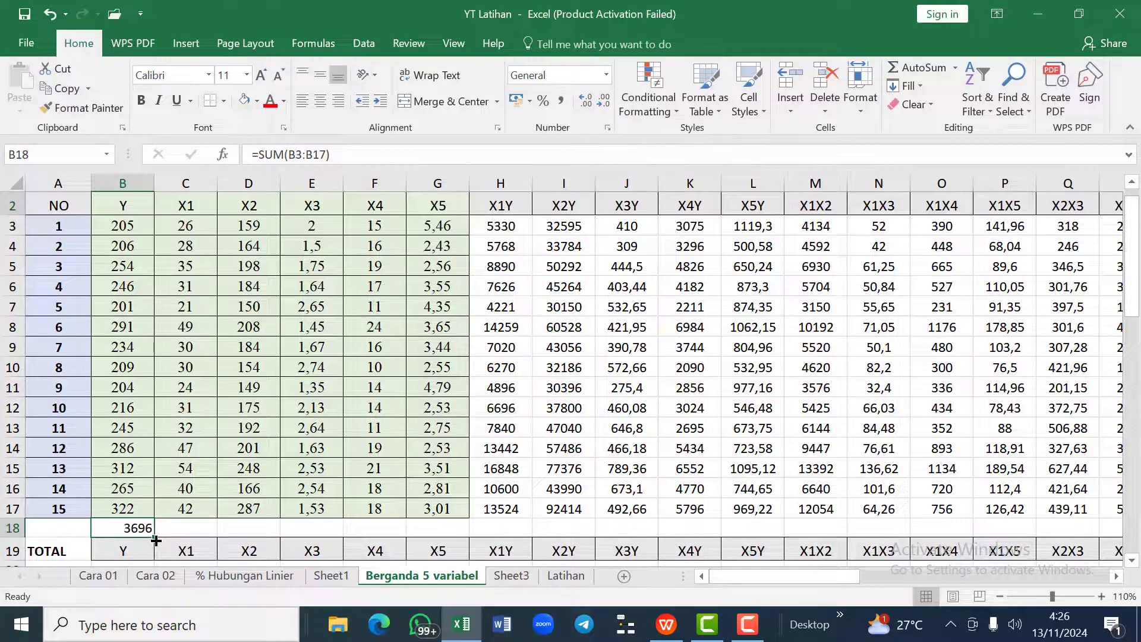
{"action": "left_click_drag", "start_coordinate": [156, 541], "coordinate": [1090, 541]}
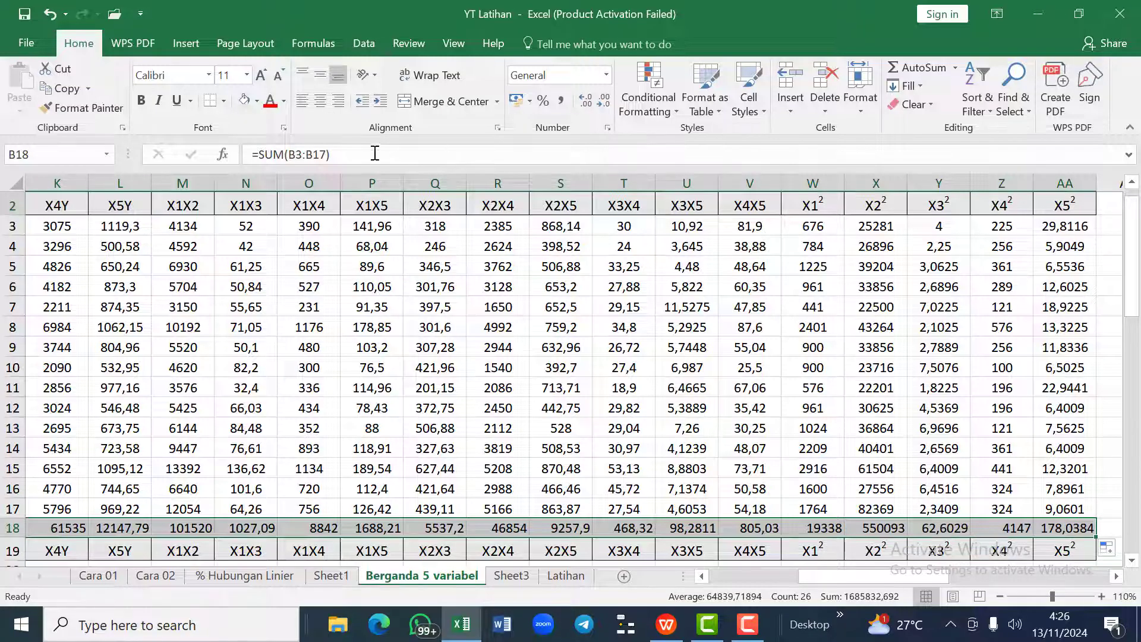
Step: Format the totals in B18:AA18 with black font colour and centre alignment
{"action": "left_click", "coordinate": [284, 100]}
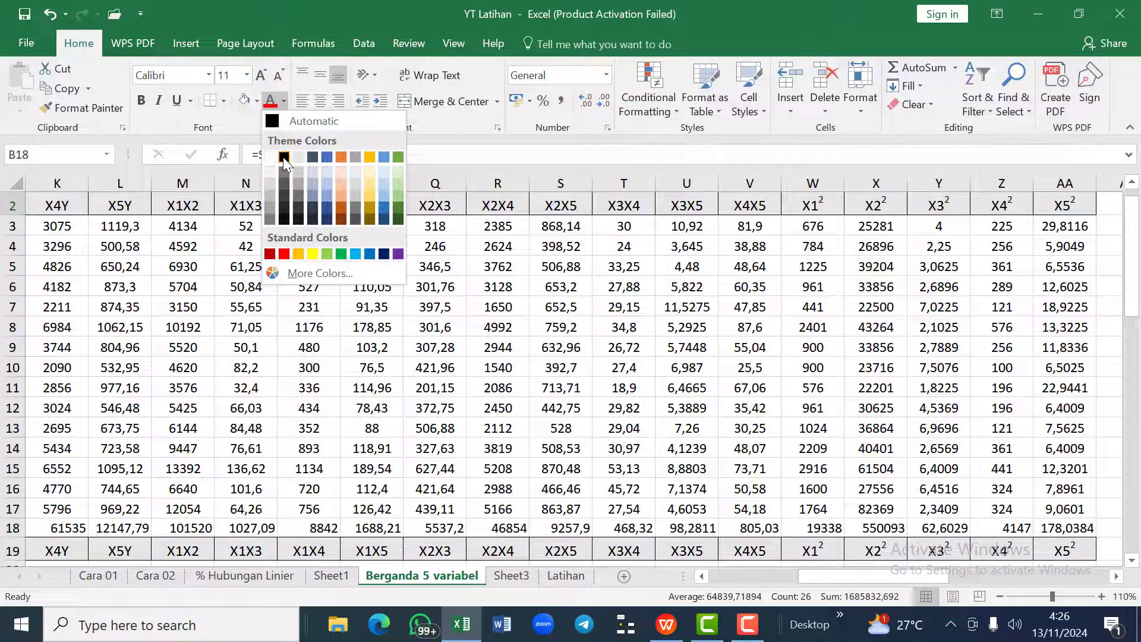
{"action": "left_click", "coordinate": [283, 157]}
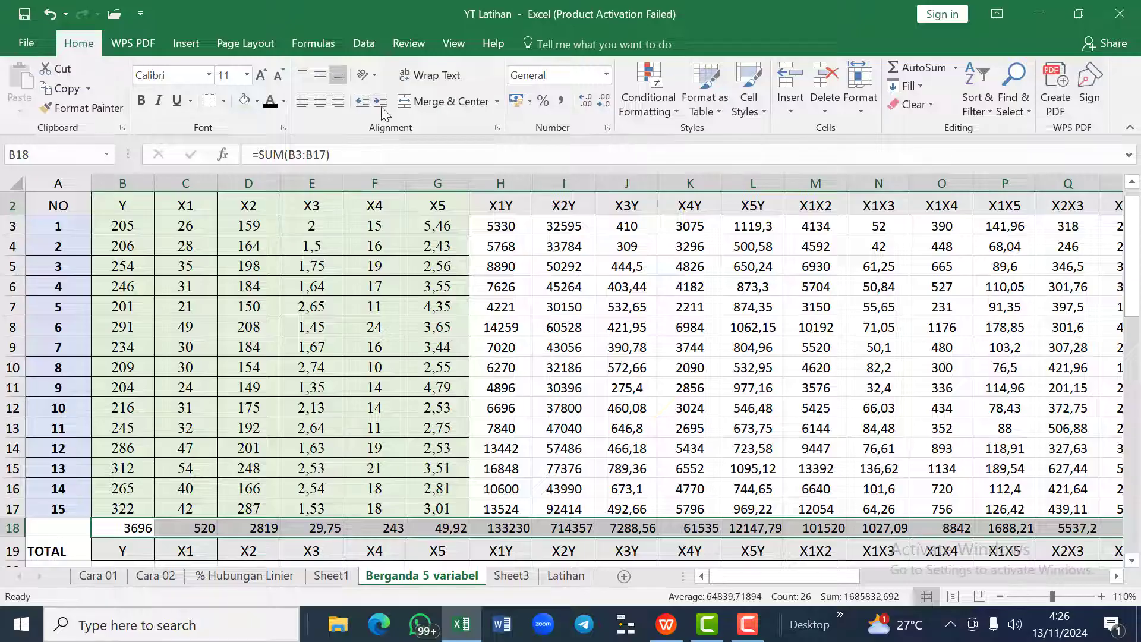
{"action": "left_click", "coordinate": [318, 102]}
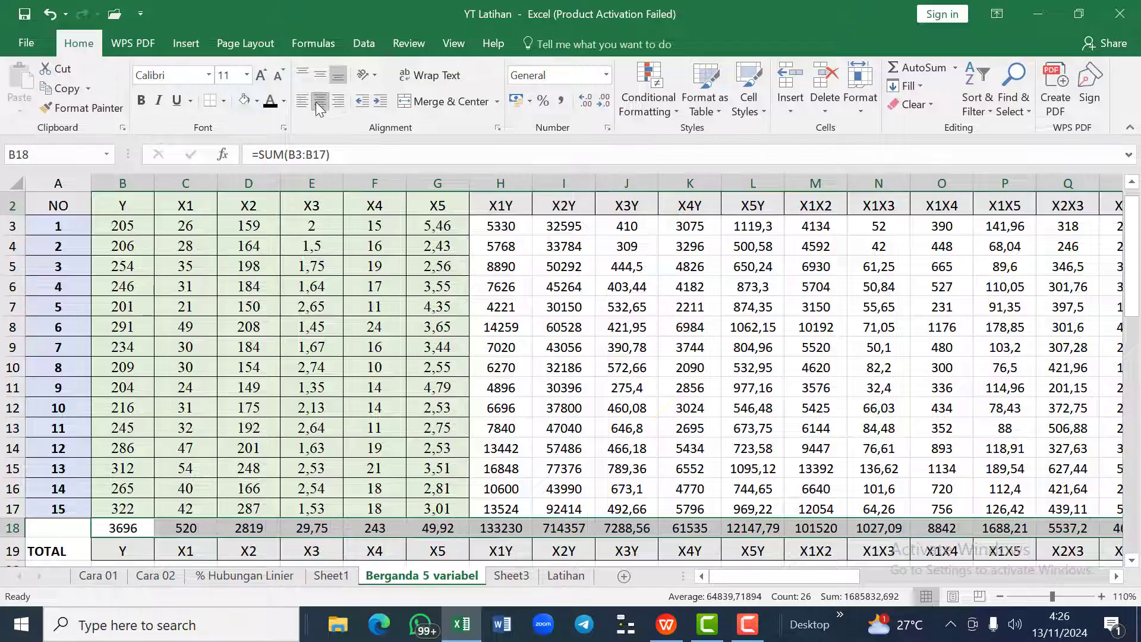
Step: Check the SUM formulas of the totals in B18, E18 and H18 against their column ranges
{"action": "double_click", "coordinate": [129, 528]}
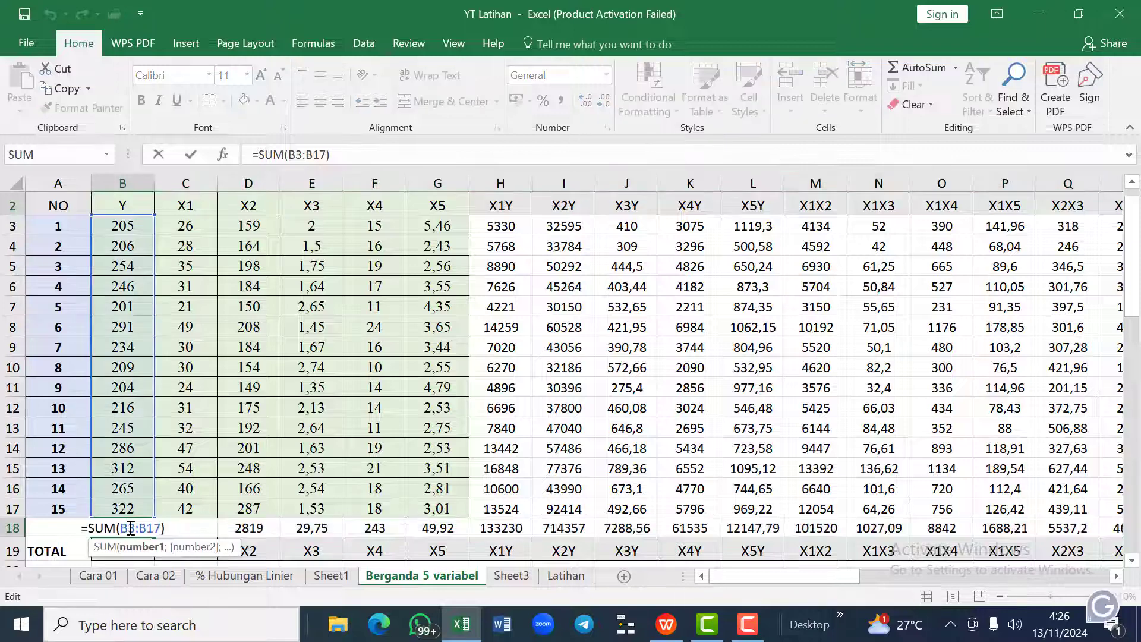
{"action": "key", "text": "Return"}
{"action": "key", "text": "Up"}
{"action": "key", "text": "Right"}
{"action": "key", "text": "Right"}
{"action": "key", "text": "Right"}
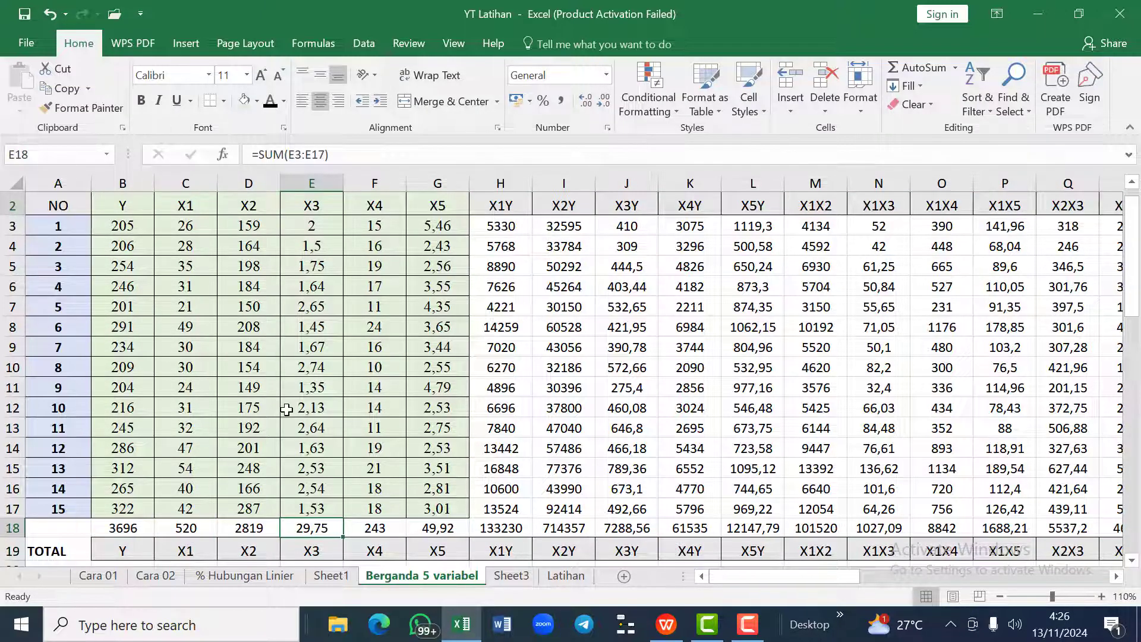
{"action": "left_click", "coordinate": [317, 154]}
{"action": "key", "text": "Return"}
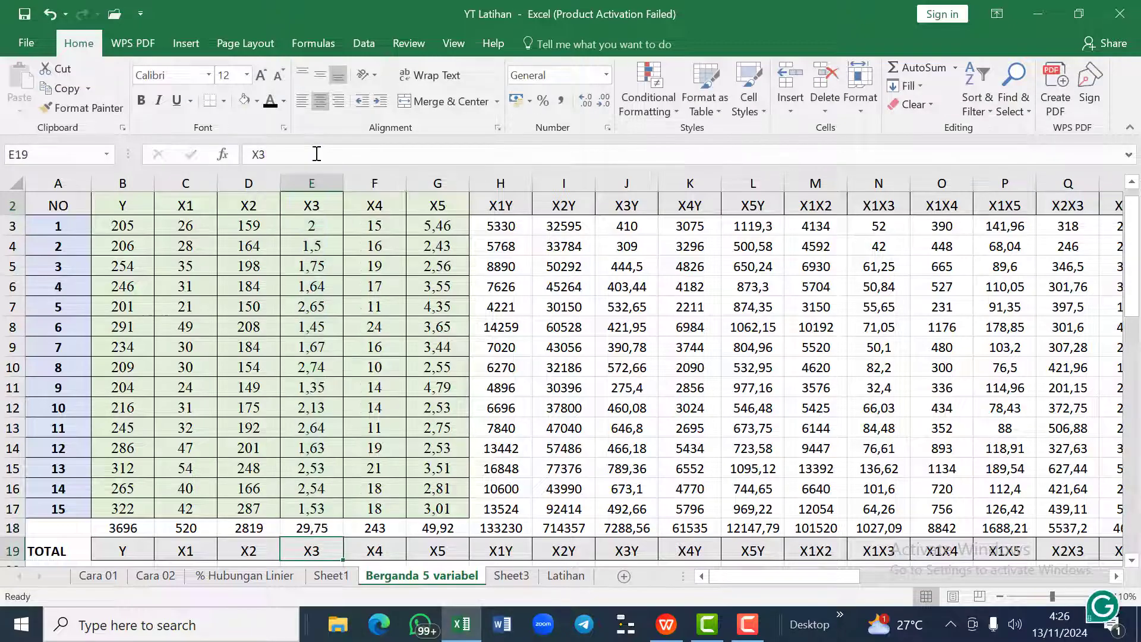
{"action": "left_click", "coordinate": [511, 529]}
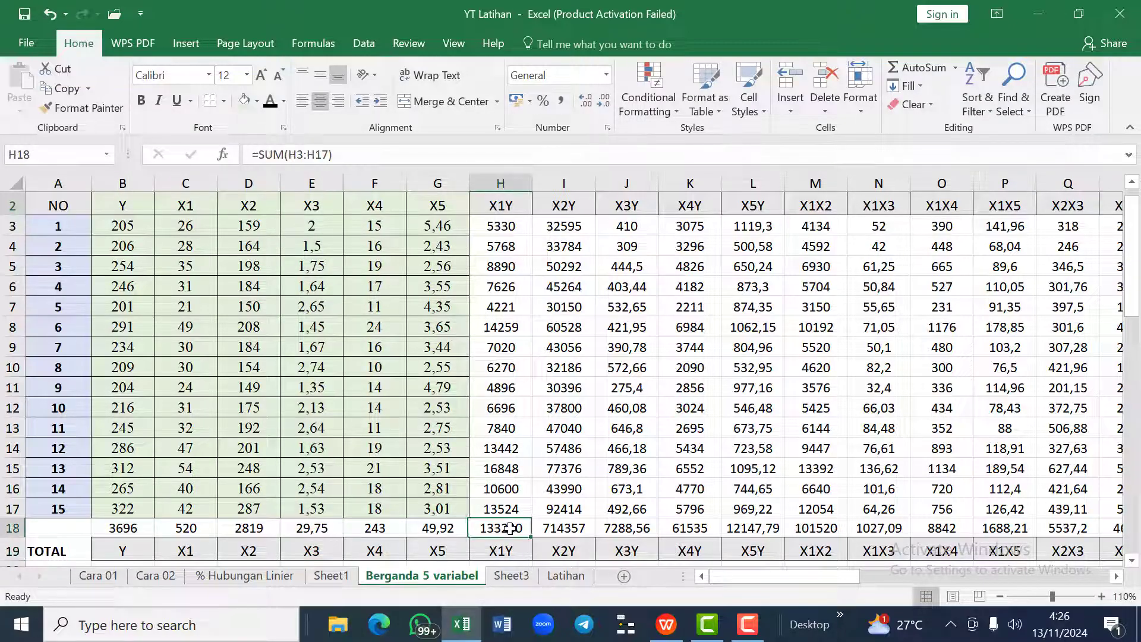
{"action": "left_click", "coordinate": [322, 152]}
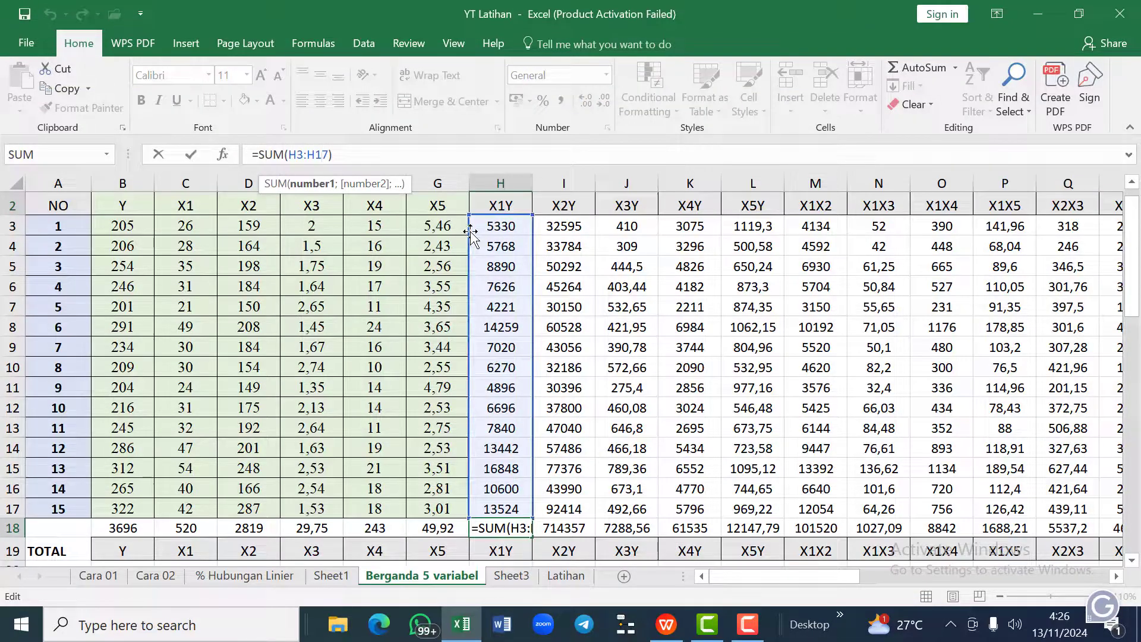
{"action": "key", "text": "Return"}
{"action": "key", "text": "Return"}
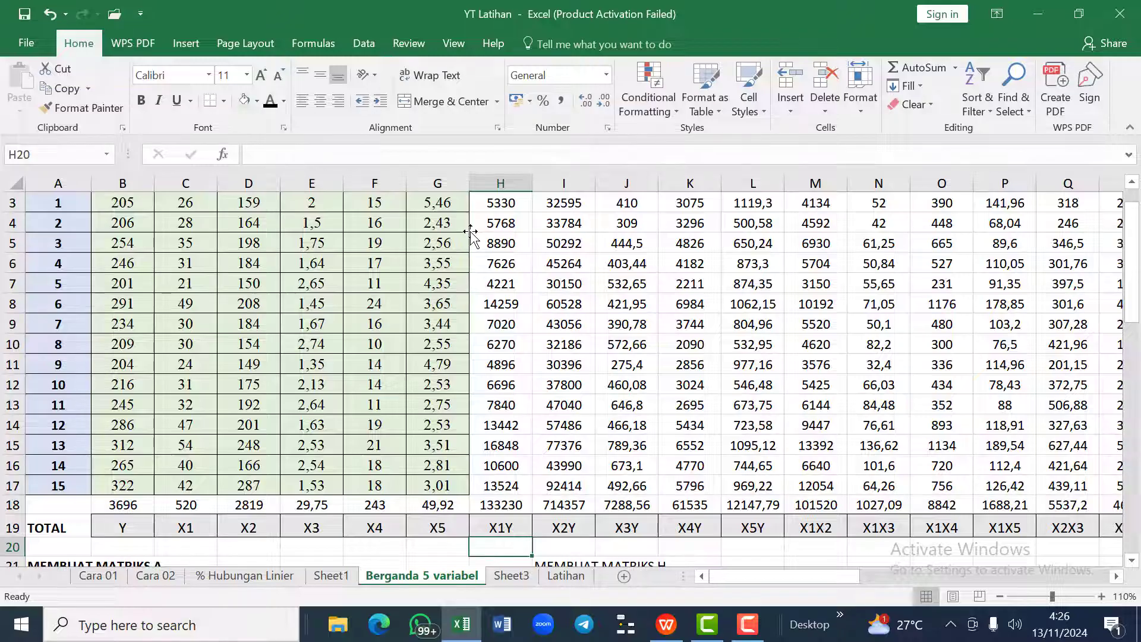
Step: Move the picture of matrices A and H from past column AA to just beside the empty matrix H table, starting around column K
{"action": "scroll", "coordinate": [557, 370], "scroll_direction": "down", "scroll_amount": 1}
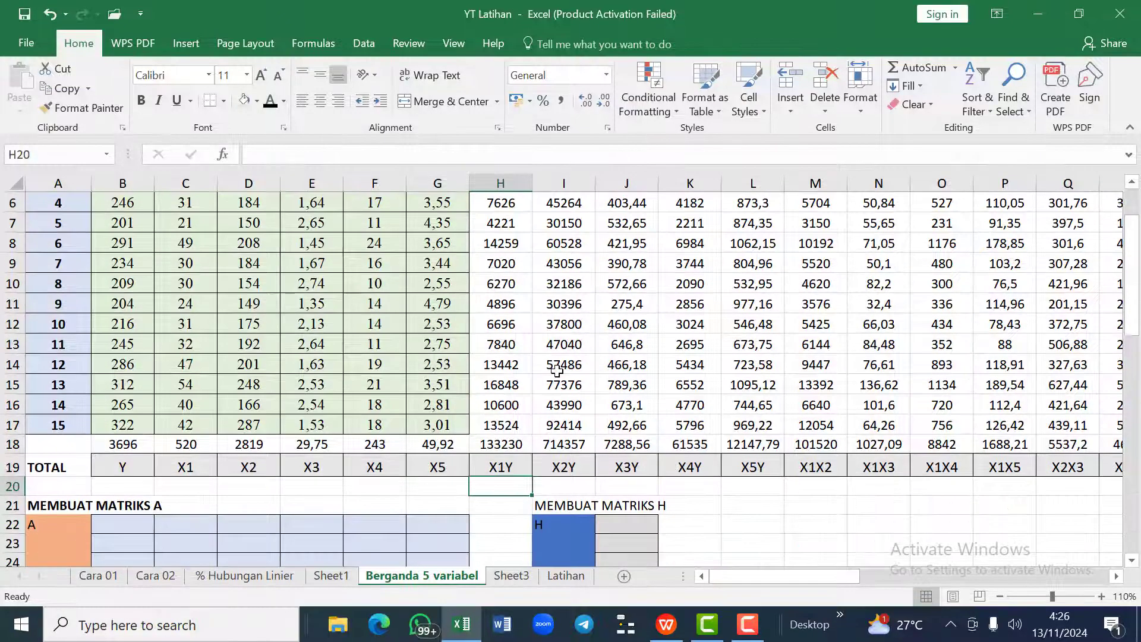
{"action": "key", "text": "Return"}
{"action": "key", "text": "Return"}
{"action": "key", "text": "Return"}
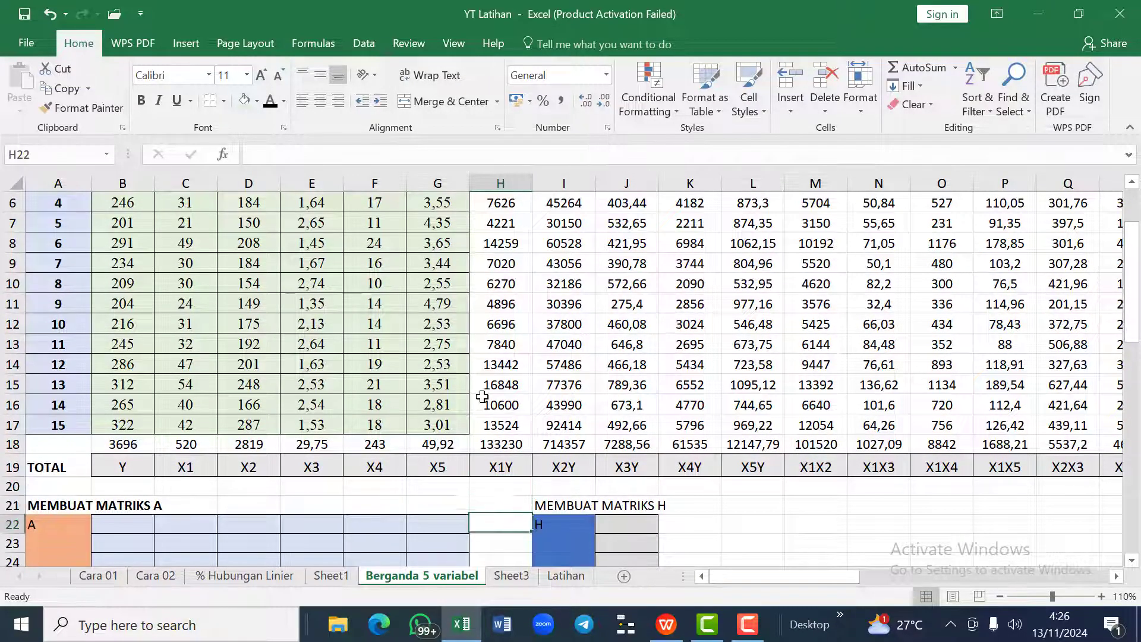
{"action": "scroll", "coordinate": [482, 396], "scroll_direction": "down", "scroll_amount": 3}
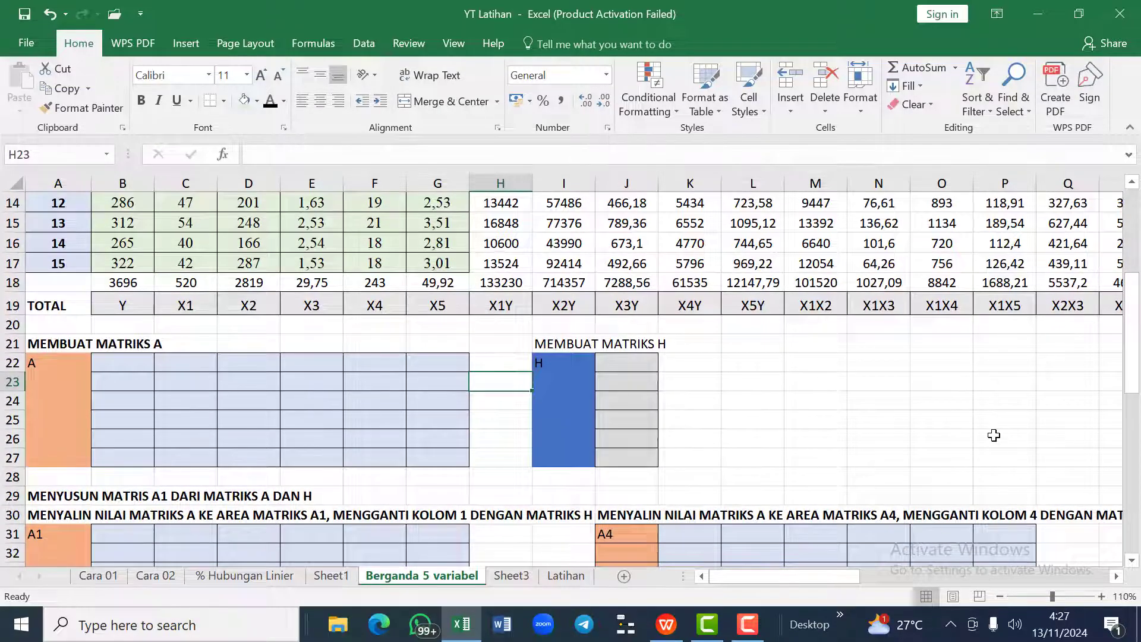
{"action": "scroll", "coordinate": [994, 436], "scroll_direction": "right", "scroll_amount": 3}
{"action": "scroll", "coordinate": [953, 397], "scroll_direction": "right", "scroll_amount": 2}
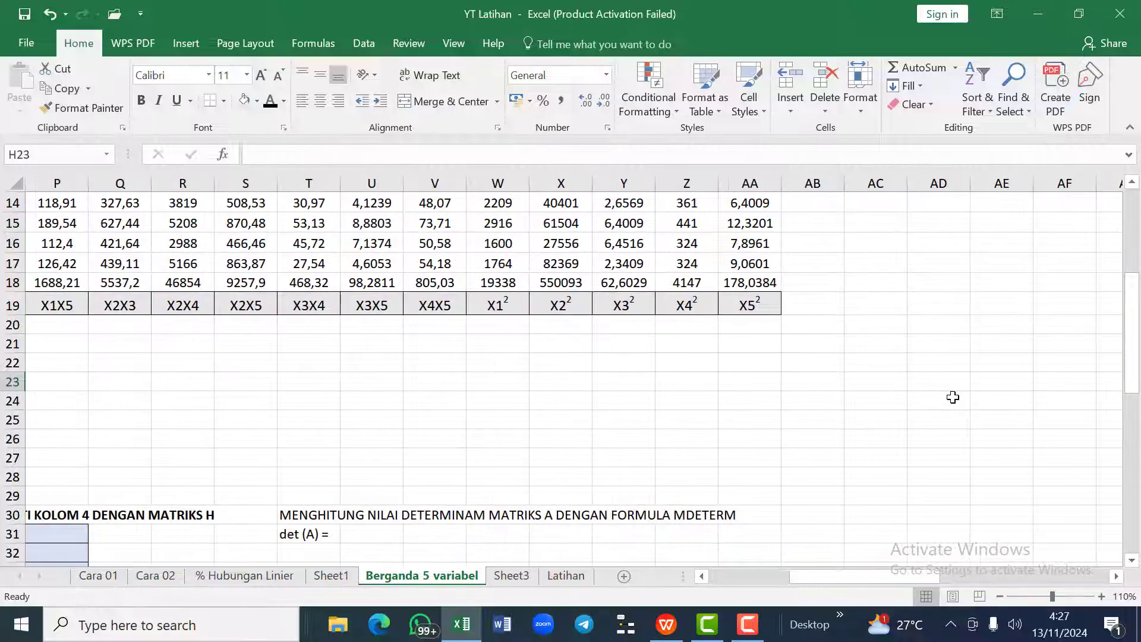
{"action": "scroll", "coordinate": [953, 397], "scroll_direction": "right", "scroll_amount": 2}
{"action": "scroll", "coordinate": [953, 397], "scroll_direction": "down", "scroll_amount": 1}
{"action": "scroll", "coordinate": [953, 398], "scroll_direction": "up", "scroll_amount": 2}
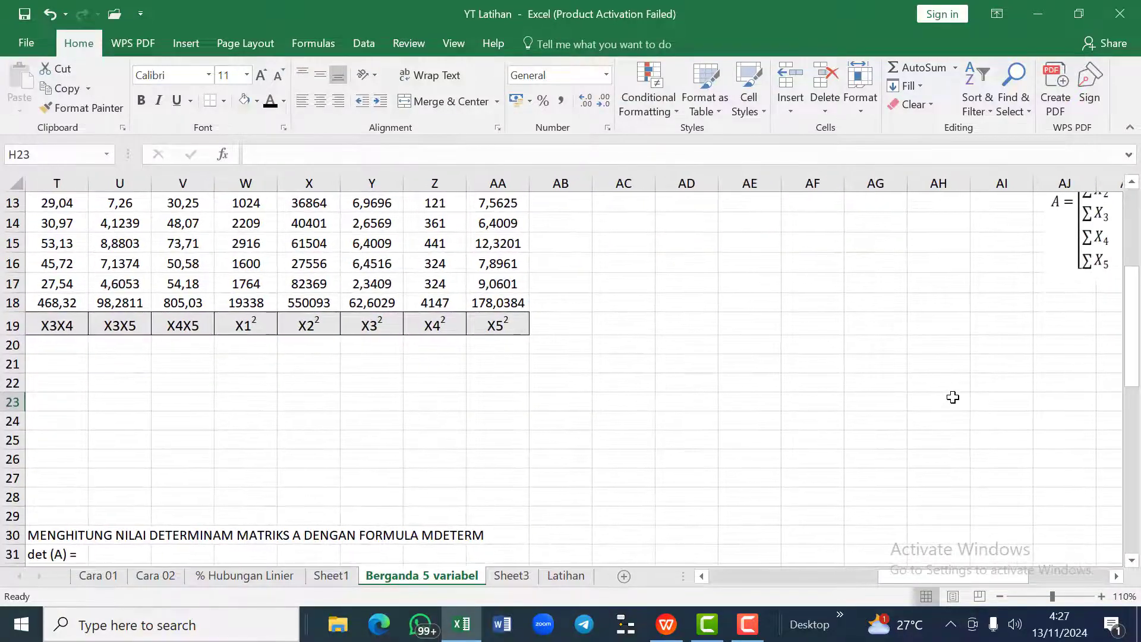
{"action": "left_click_drag", "start_coordinate": [1101, 211], "coordinate": [252, 451]}
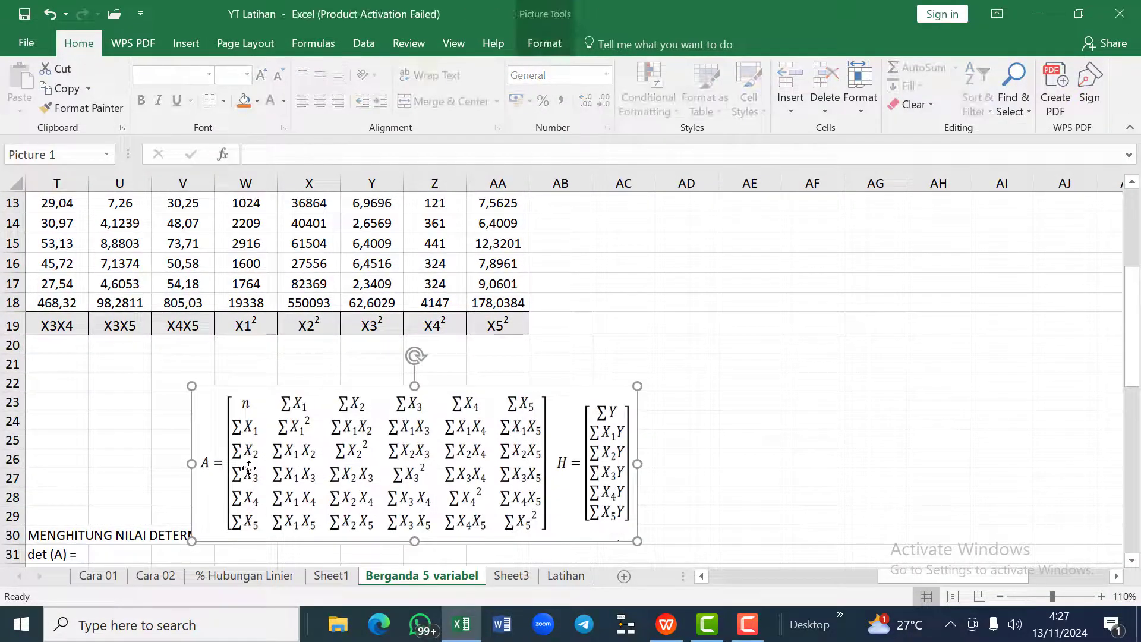
{"action": "scroll", "coordinate": [655, 383], "scroll_direction": "left", "scroll_amount": 1}
{"action": "scroll", "coordinate": [655, 383], "scroll_direction": "left", "scroll_amount": 6}
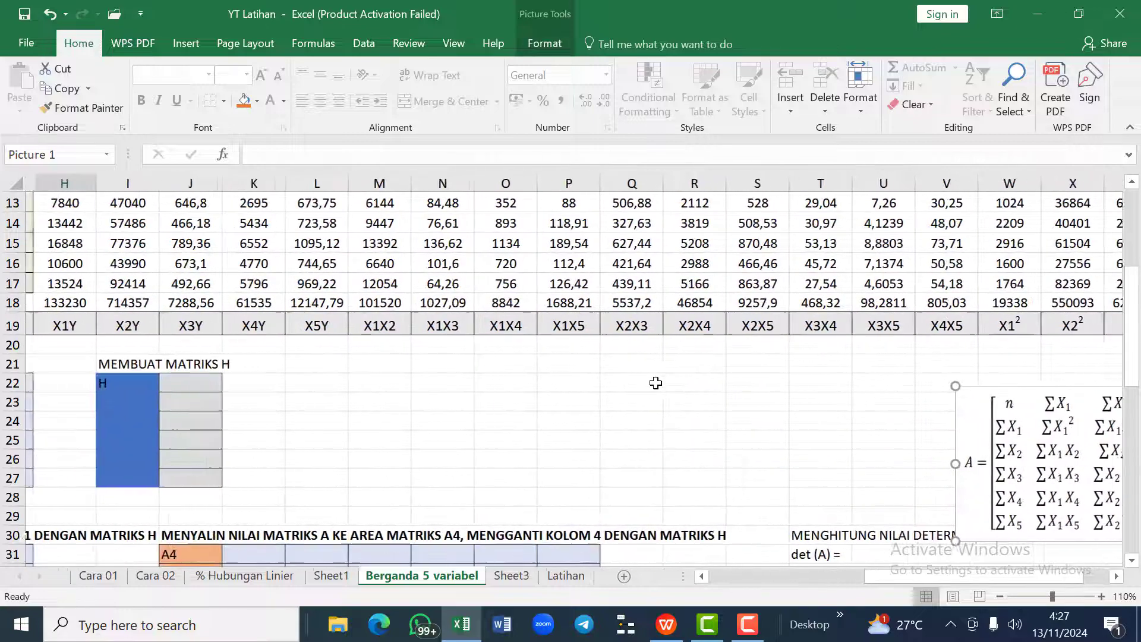
{"action": "left_click_drag", "start_coordinate": [988, 461], "coordinate": [316, 440]}
{"action": "scroll", "coordinate": [316, 440], "scroll_direction": "left", "scroll_amount": 4}
{"action": "scroll", "coordinate": [316, 440], "scroll_direction": "left", "scroll_amount": 1}
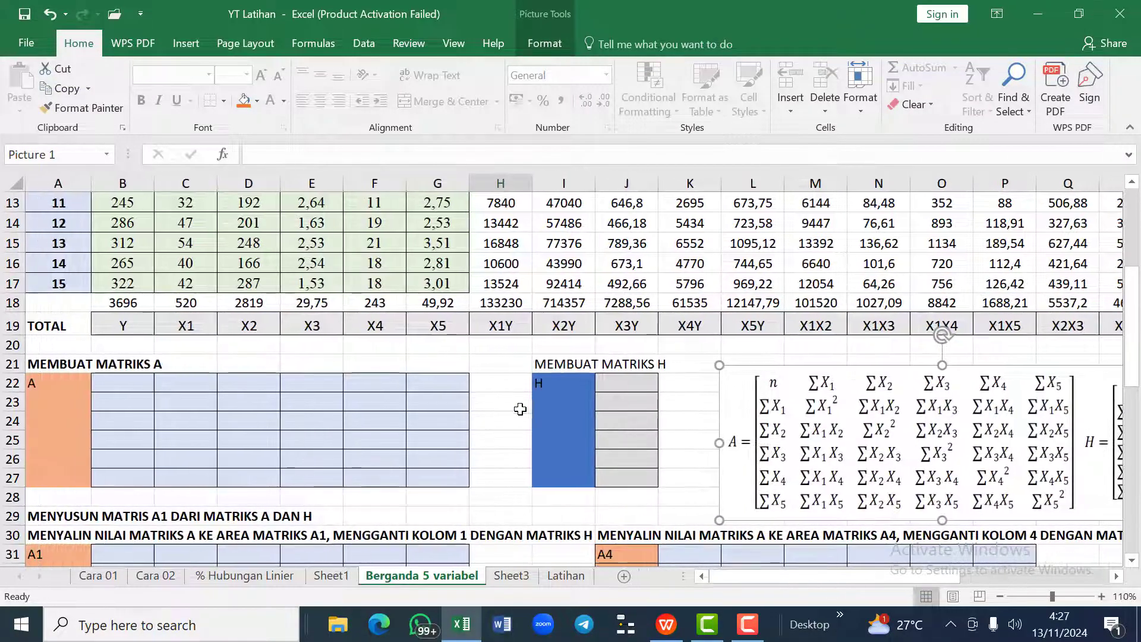
{"action": "left_click_drag", "start_coordinate": [739, 412], "coordinate": [704, 394]}
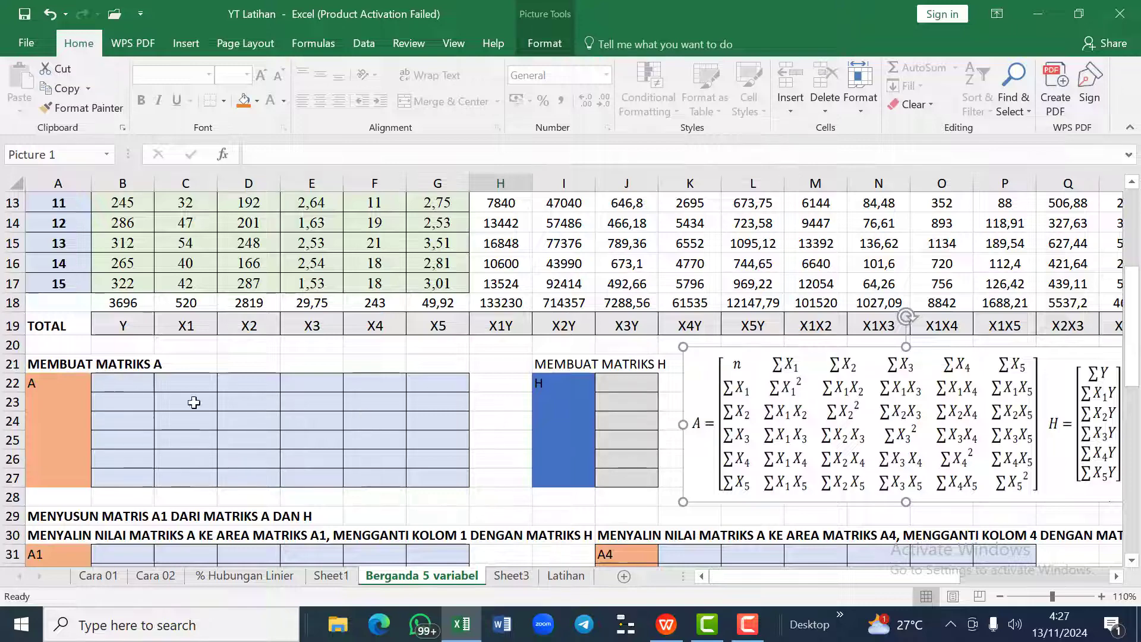
Step: Count the observations in A18 with =COUNTA(B3:B17)
{"action": "left_click", "coordinate": [128, 387]}
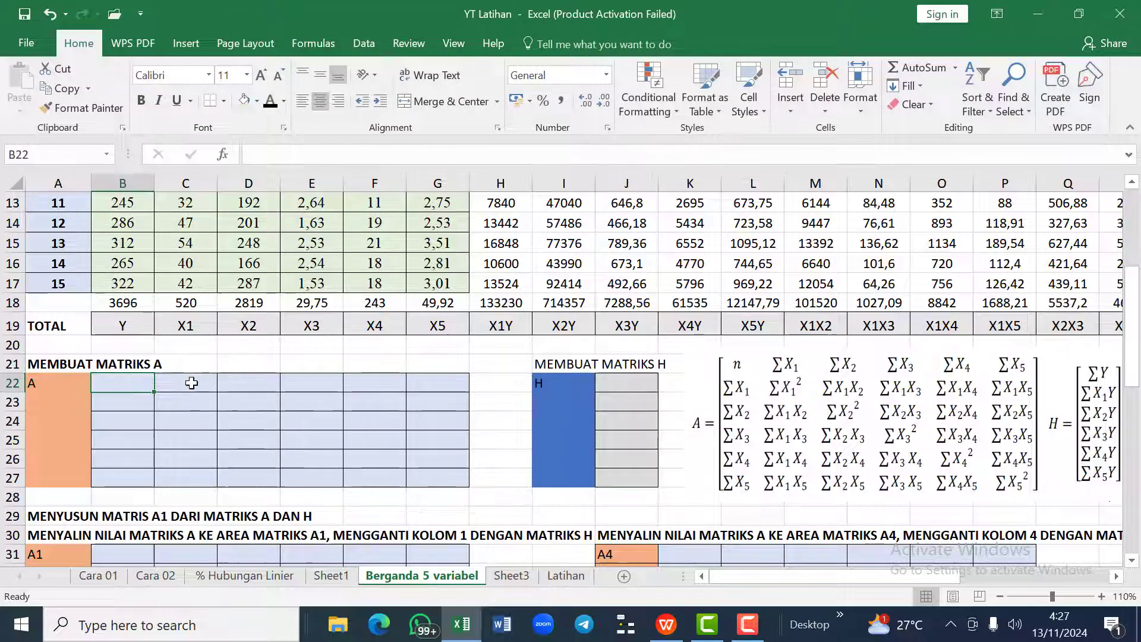
{"action": "scroll", "coordinate": [209, 388], "scroll_direction": "up", "scroll_amount": 1}
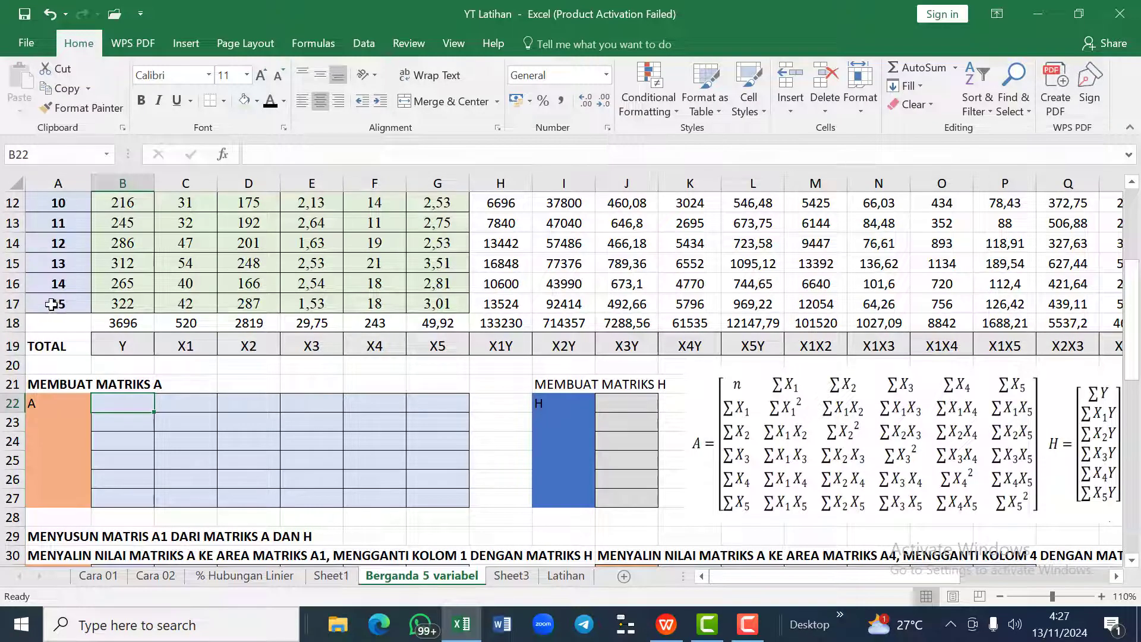
{"action": "left_click", "coordinate": [54, 323]}
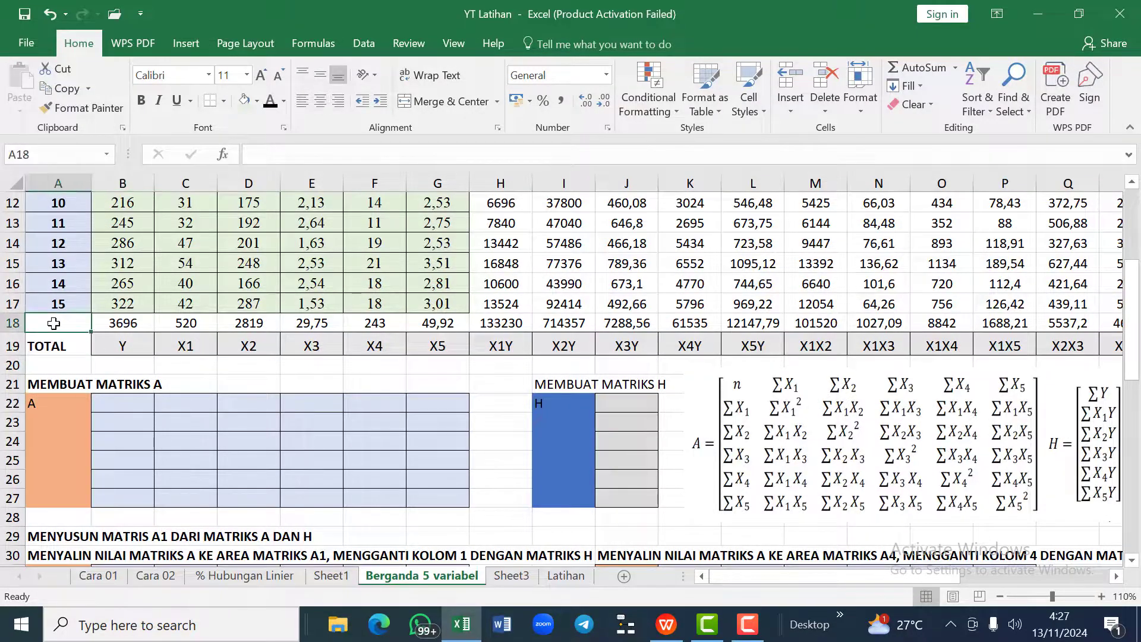
{"action": "type", "text": "="}
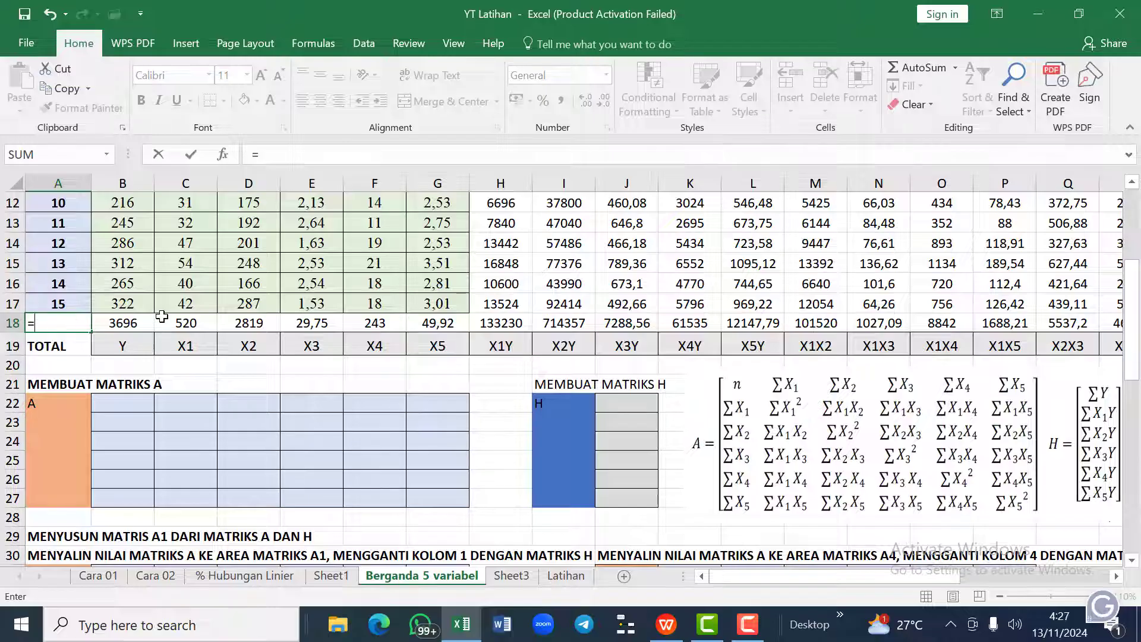
{"action": "type", "text": "CO"}
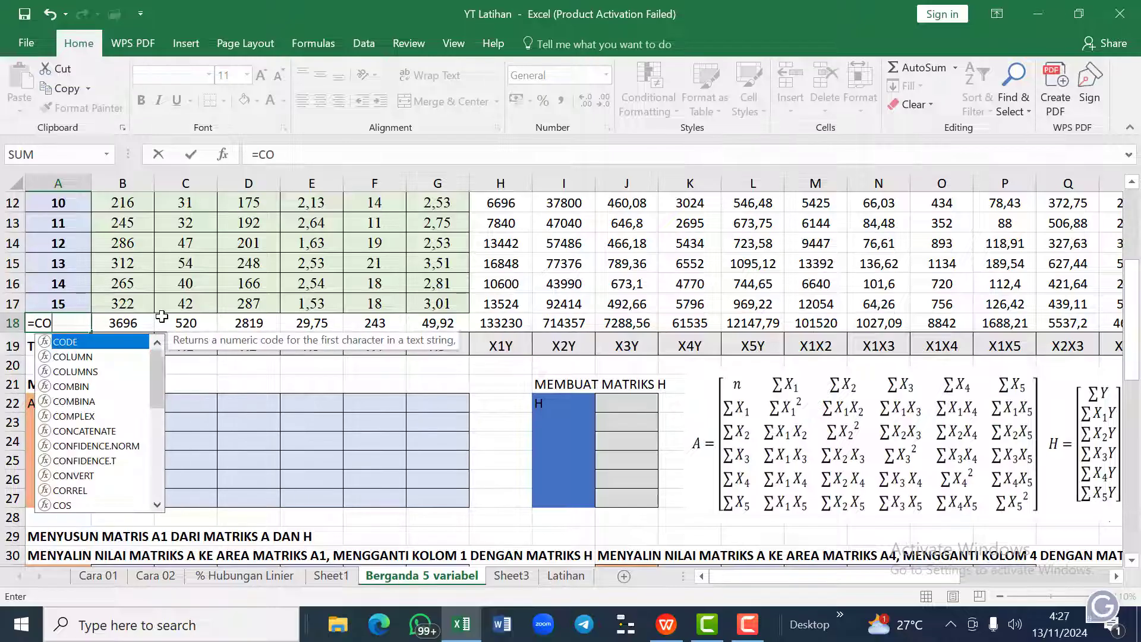
{"action": "type", "text": "UNTA("}
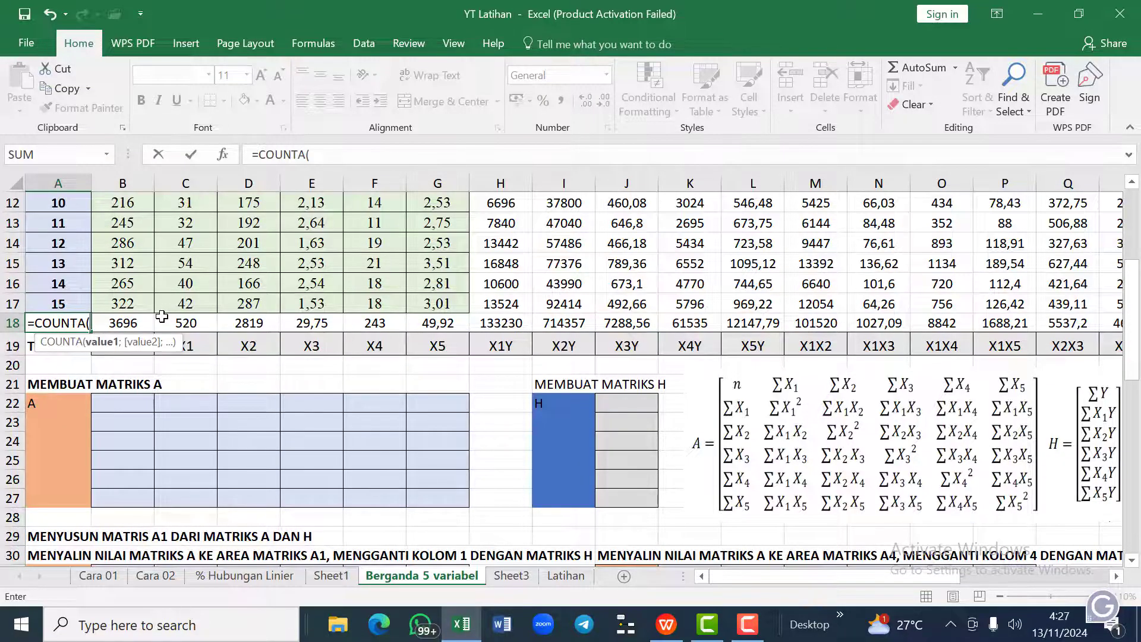
{"action": "scroll", "coordinate": [162, 317], "scroll_direction": "up", "scroll_amount": 3}
{"action": "scroll", "coordinate": [162, 322], "scroll_direction": "up", "scroll_amount": 1}
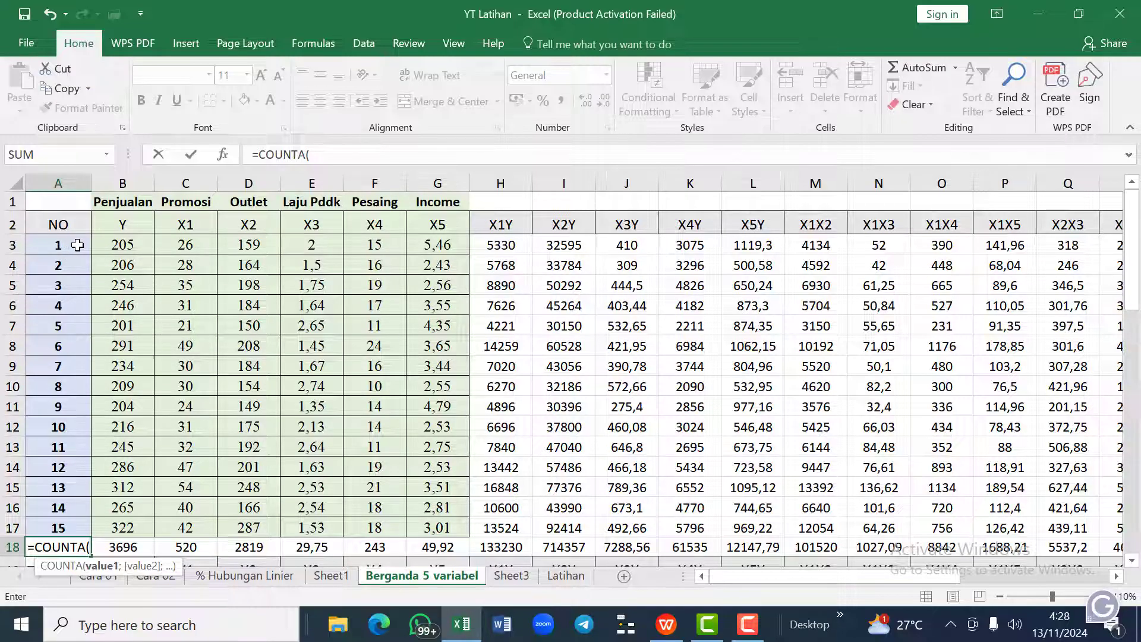
{"action": "left_click_drag", "start_coordinate": [105, 243], "coordinate": [110, 521]}
{"action": "scroll", "coordinate": [110, 521], "scroll_direction": "down", "scroll_amount": 2}
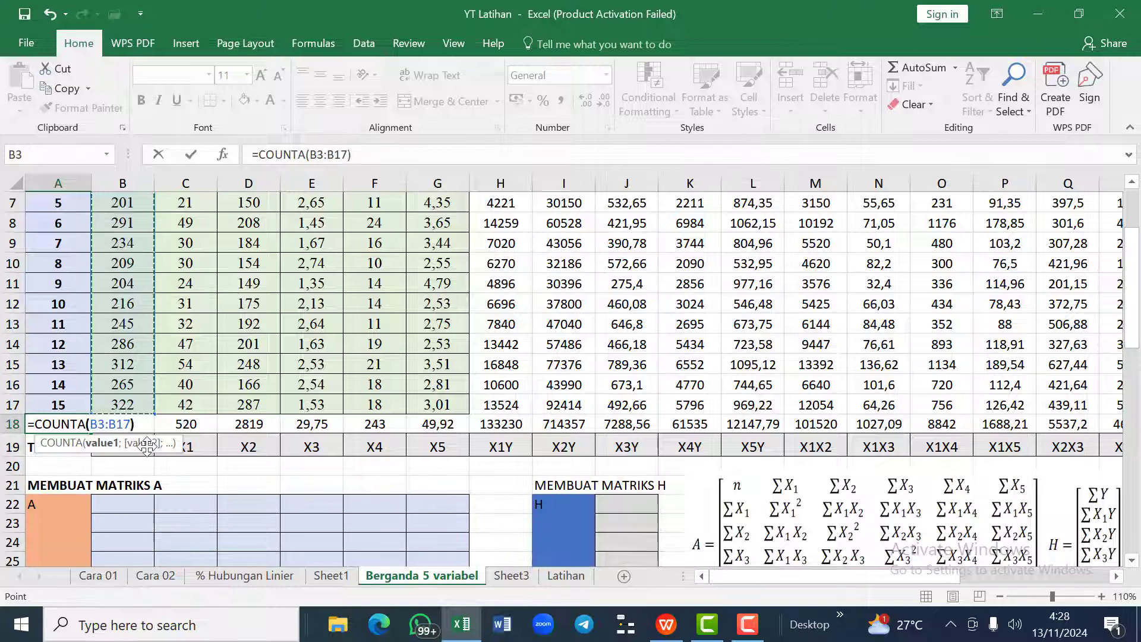
{"action": "key", "text": "Return"}
Step: Fill the first cell of matrix A, B22, with n by referencing =A18
{"action": "key", "text": "Down"}
{"action": "key", "text": "Down"}
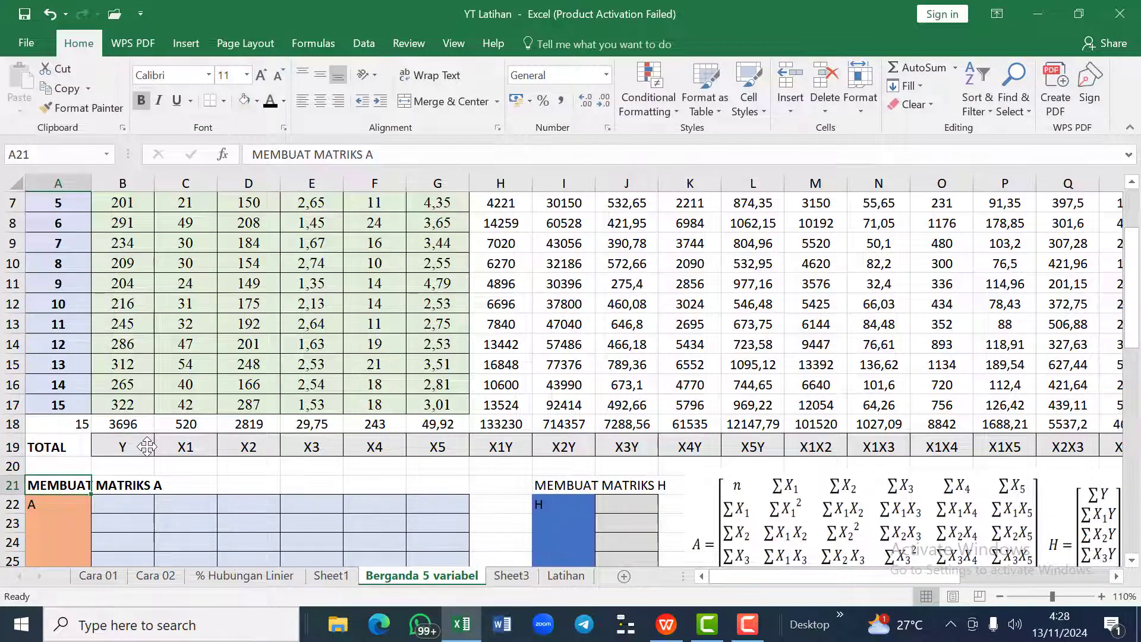
{"action": "key", "text": "Down"}
{"action": "key", "text": "Right"}
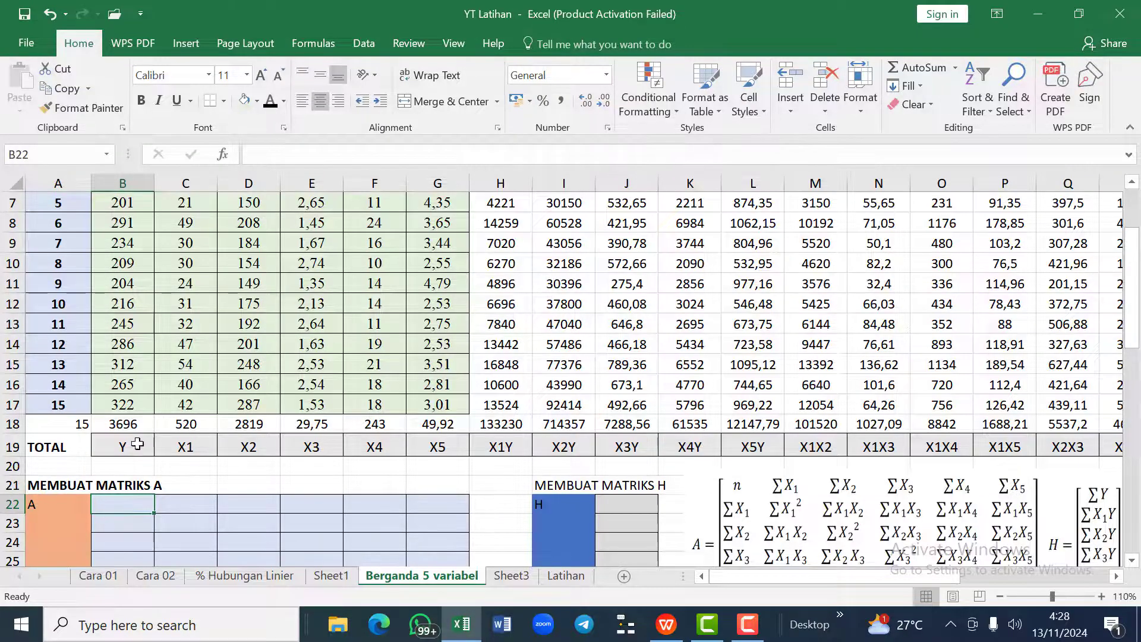
{"action": "scroll", "coordinate": [137, 445], "scroll_direction": "down", "scroll_amount": 1}
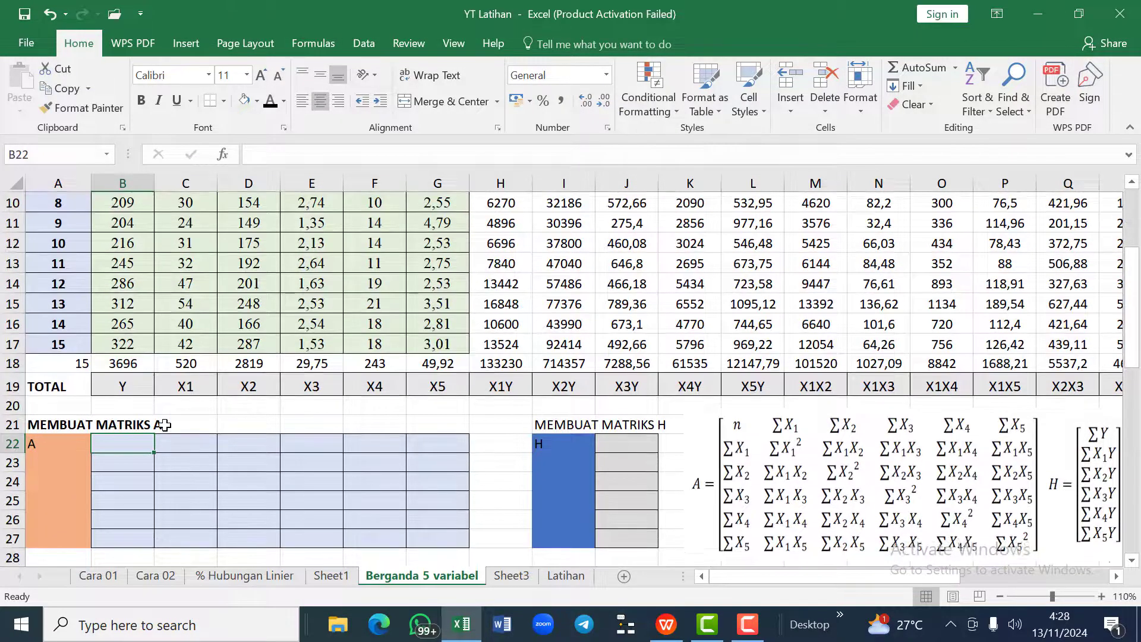
{"action": "type", "text": "="}
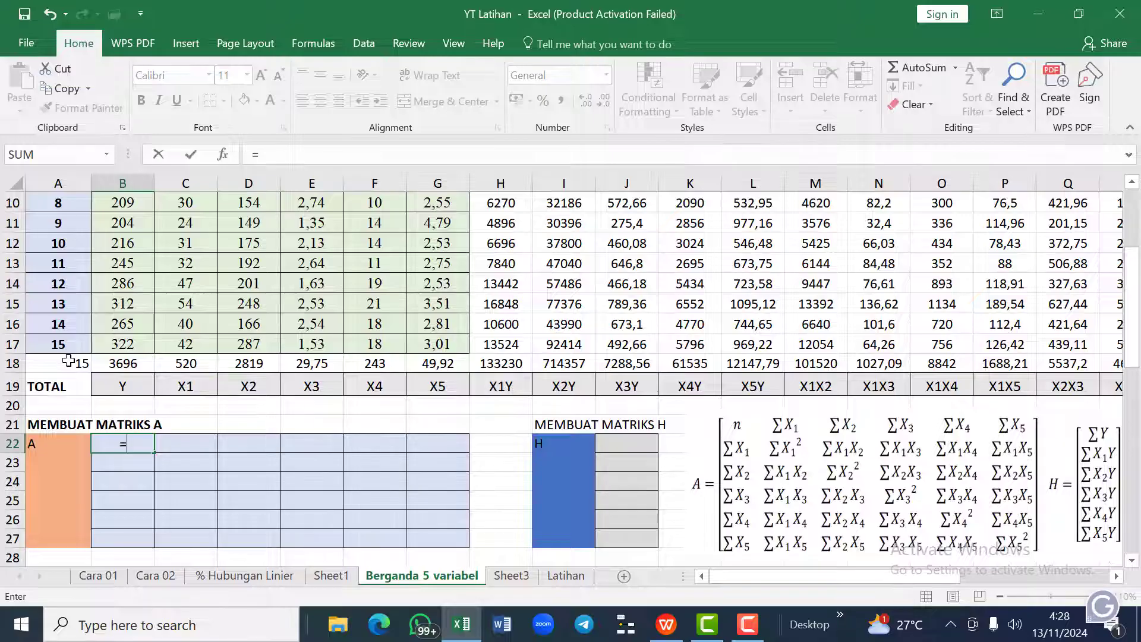
{"action": "left_click", "coordinate": [69, 361]}
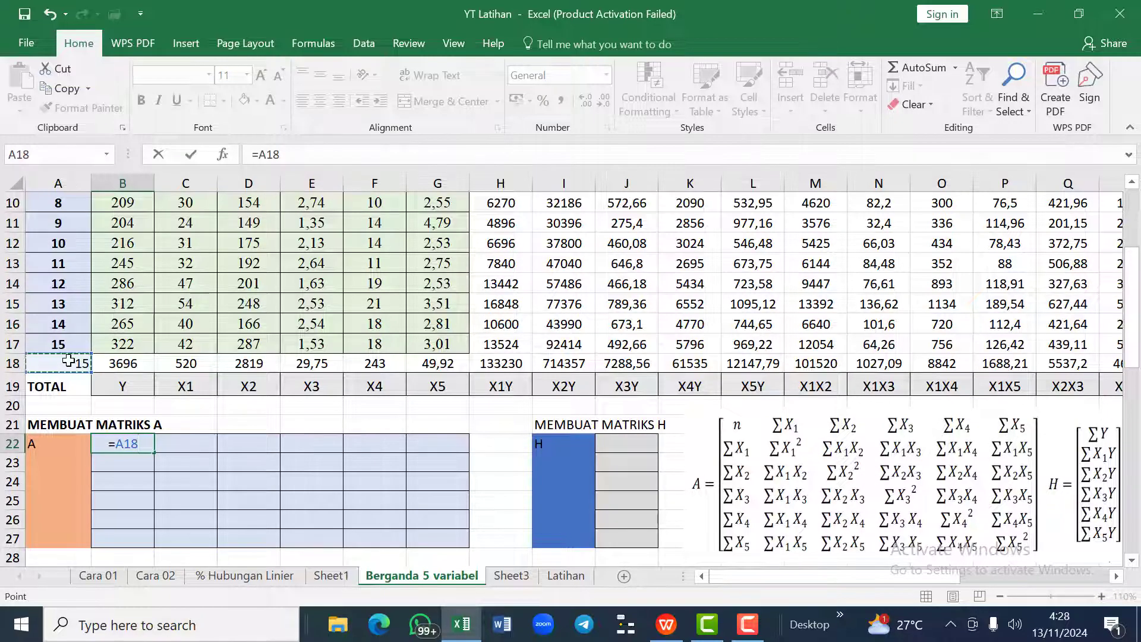
{"action": "key", "text": "ctrl+Return"}
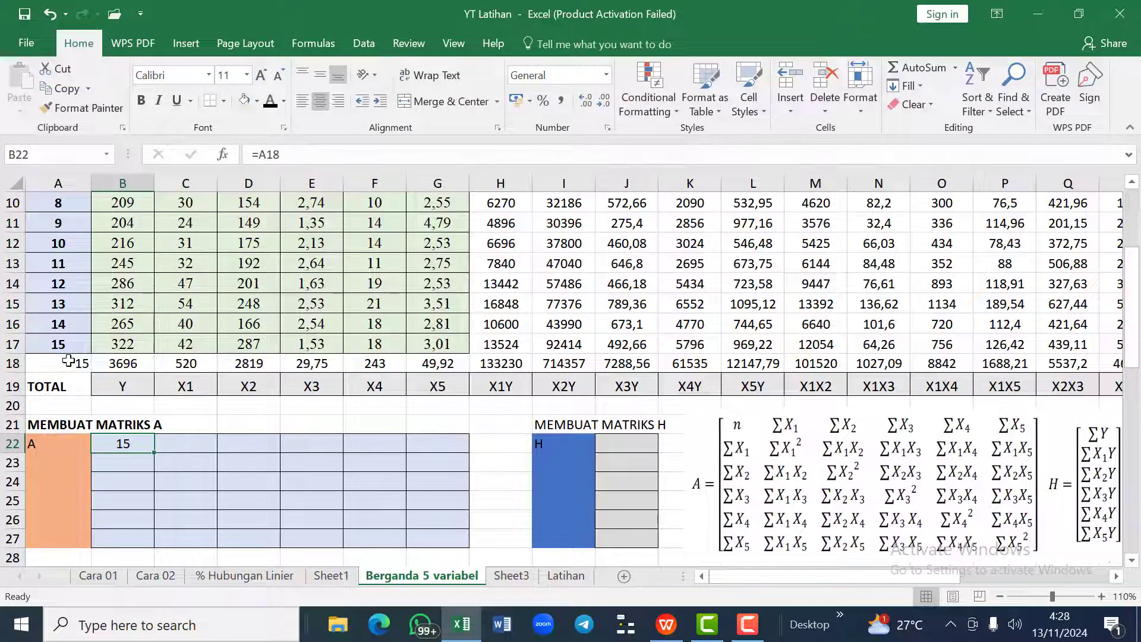
Step: Fill the ΣX1 and ΣX2 entries in matrix A's first column by referencing =C18 in B23 and =D18 in B24
{"action": "key", "text": "Return"}
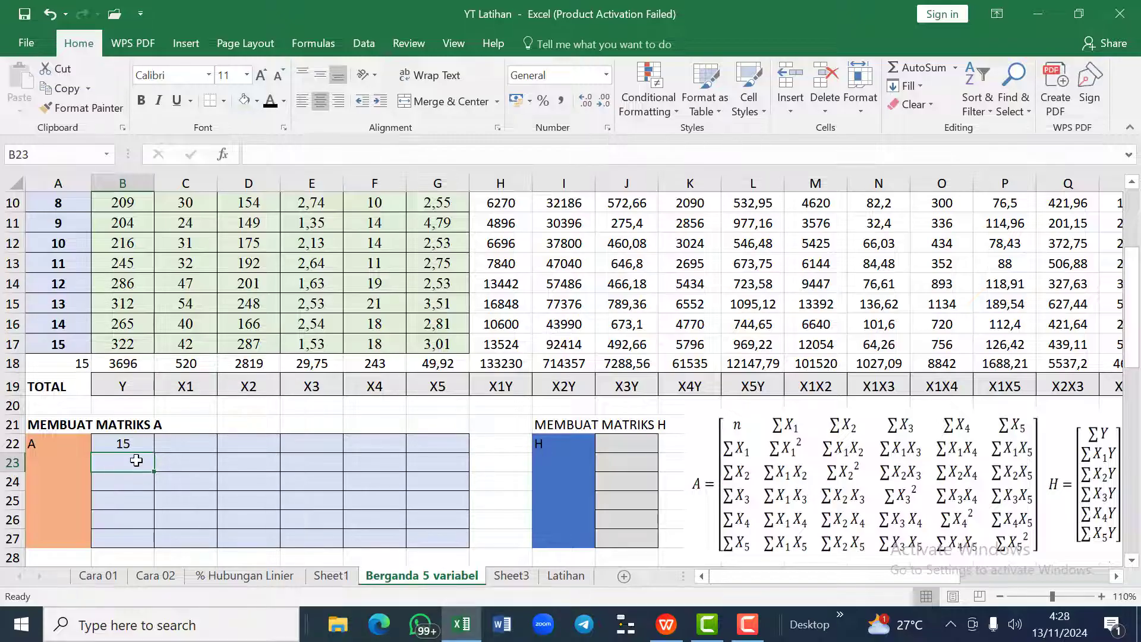
{"action": "type", "text": "="}
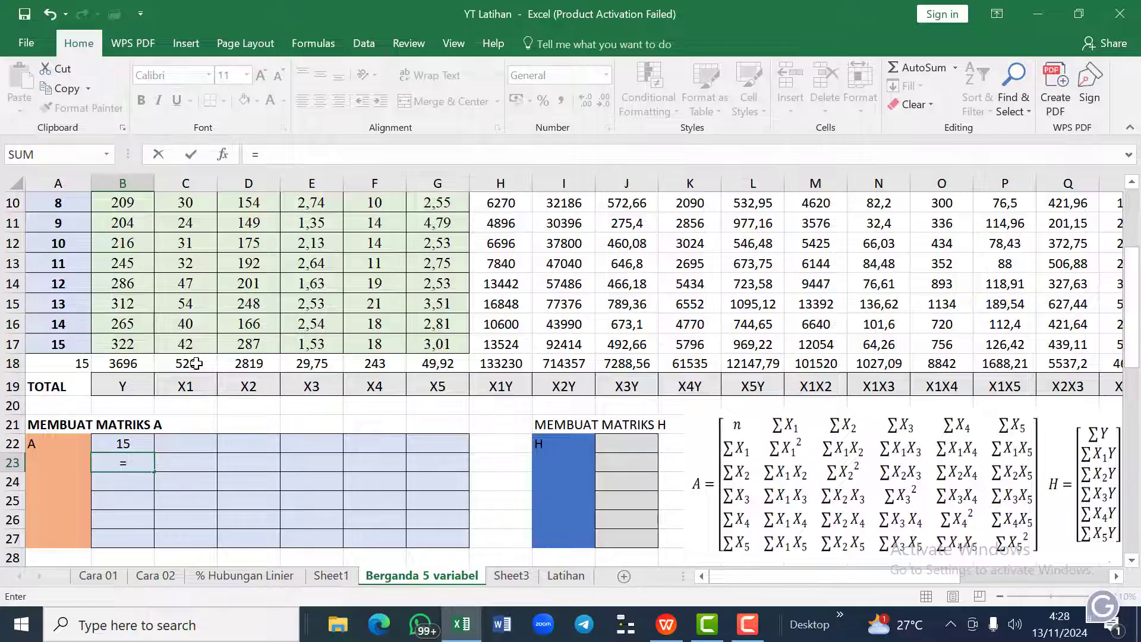
{"action": "left_click", "coordinate": [197, 364]}
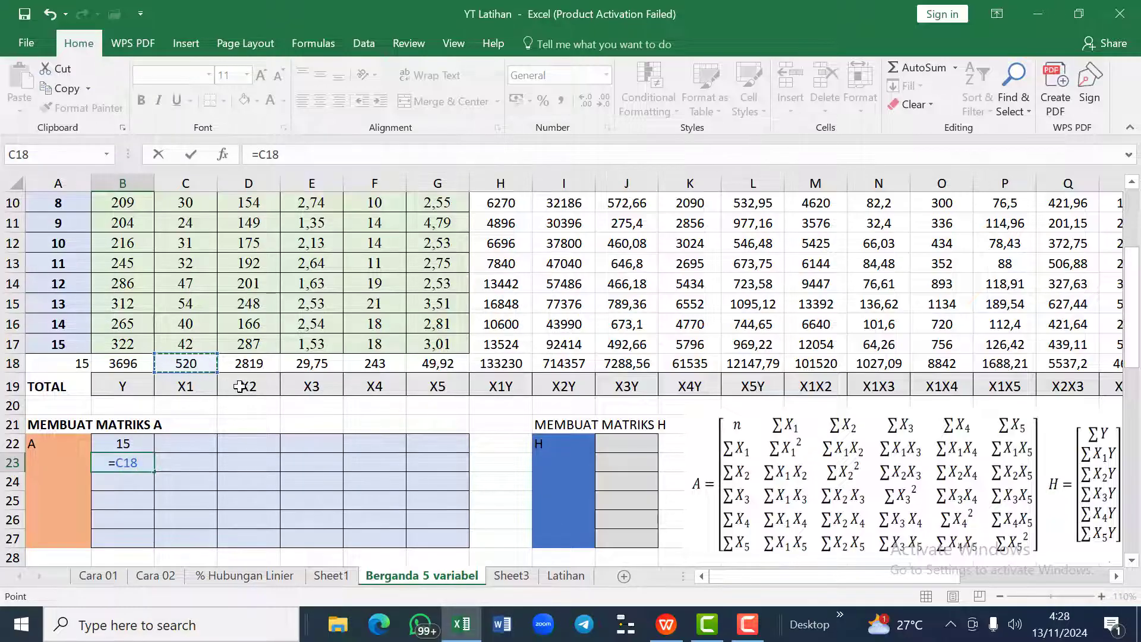
{"action": "key", "text": "Return"}
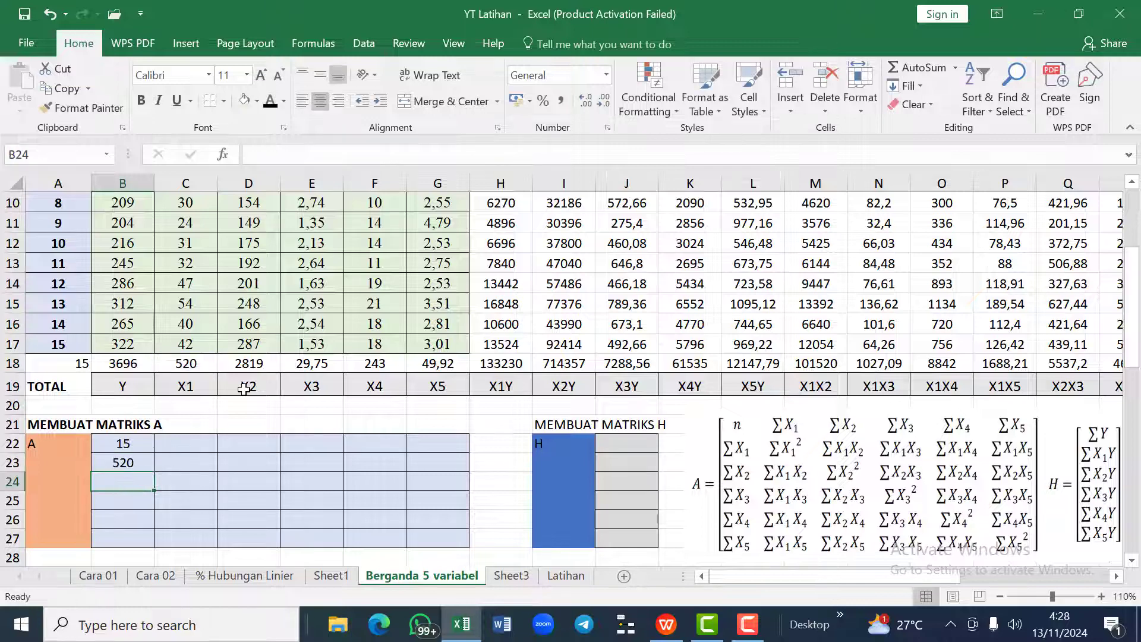
{"action": "type", "text": "="}
{"action": "left_click", "coordinate": [259, 365]}
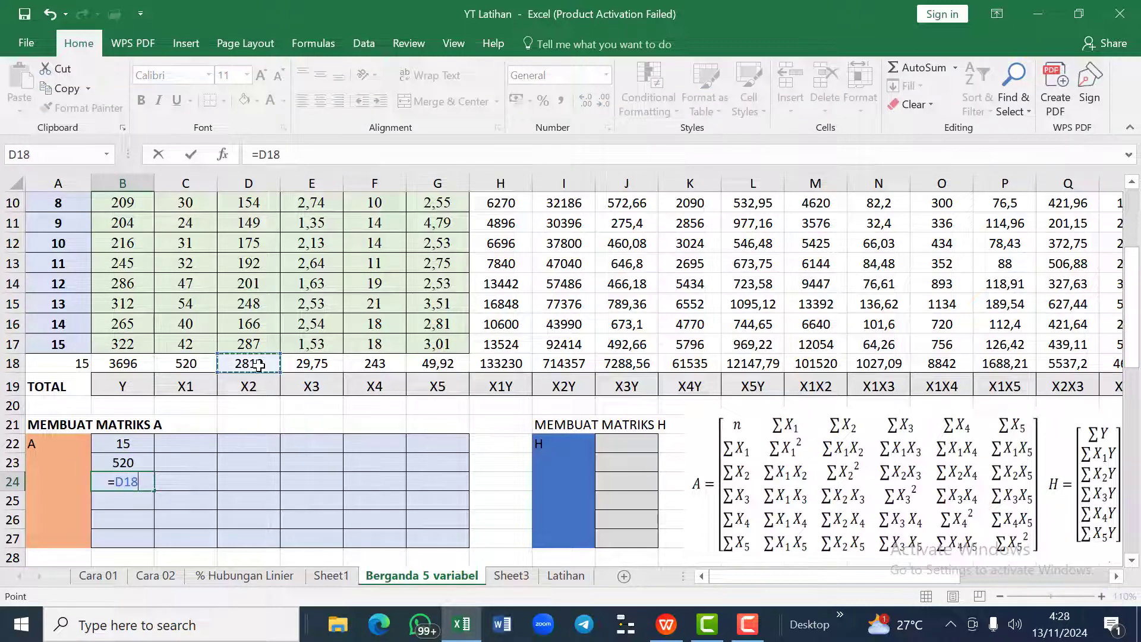
{"action": "key", "text": "Return"}
Step: Complete matrix A's first column with ΣX3, ΣX4 and ΣX5 by referencing E18, F18 and G18 in B25, B26 and B27
{"action": "type", "text": "="}
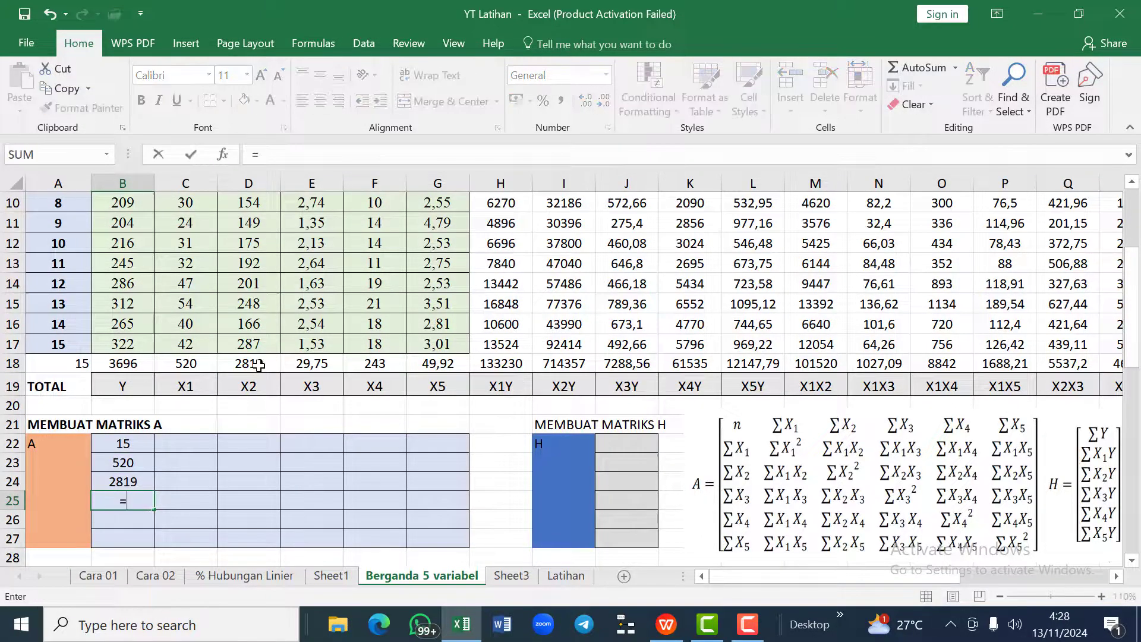
{"action": "left_click", "coordinate": [308, 365]}
{"action": "key", "text": "Return"}
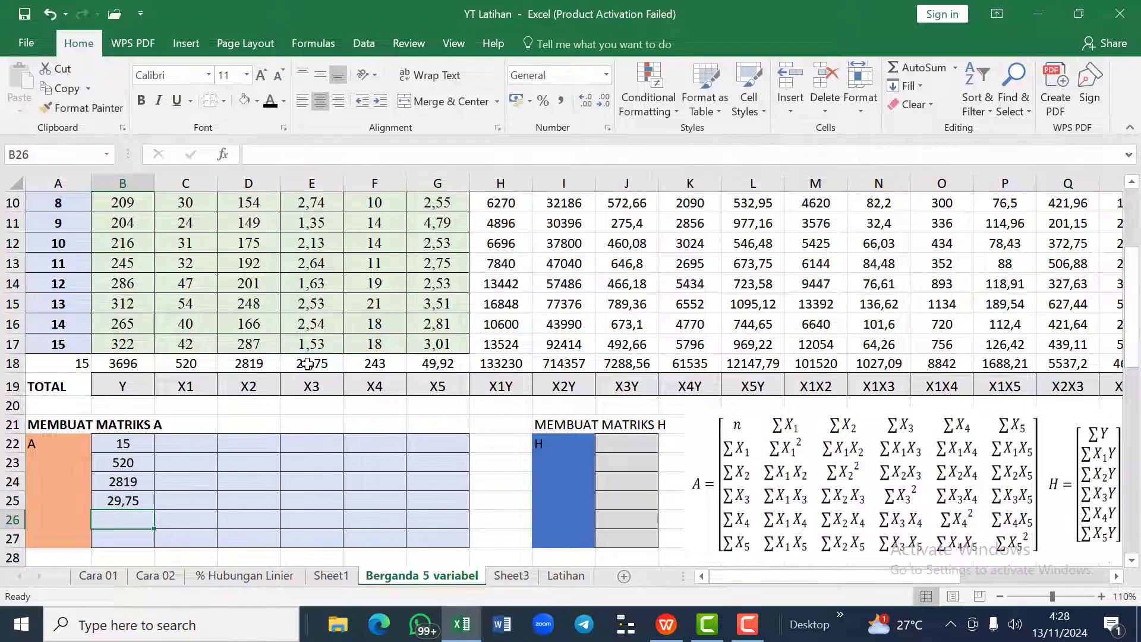
{"action": "type", "text": "="}
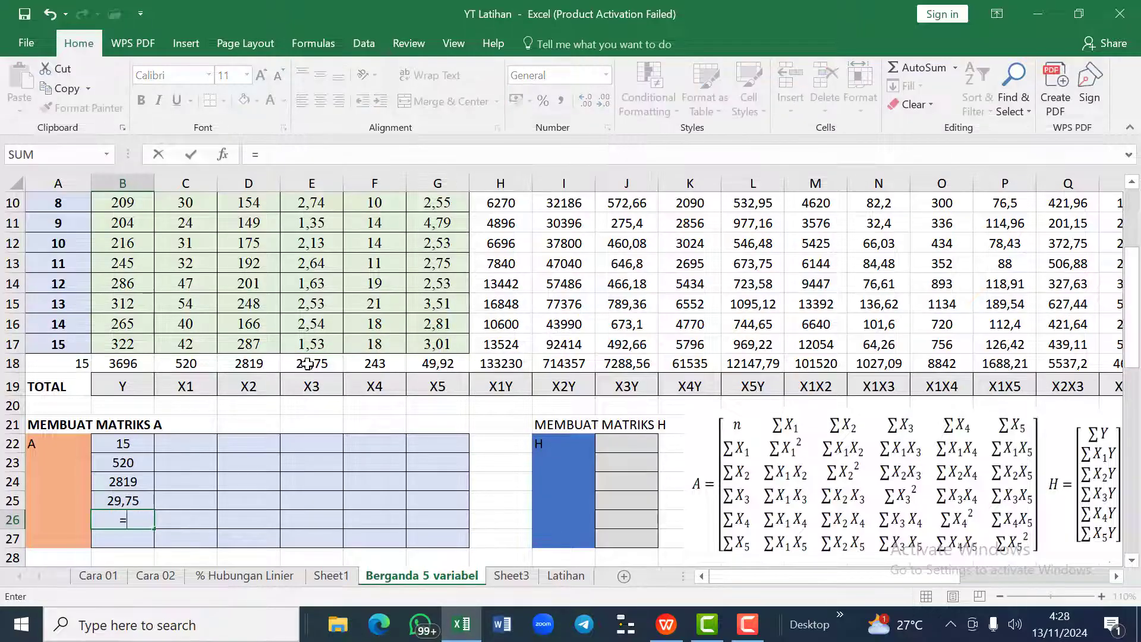
{"action": "left_click", "coordinate": [374, 363]}
{"action": "key", "text": "Return"}
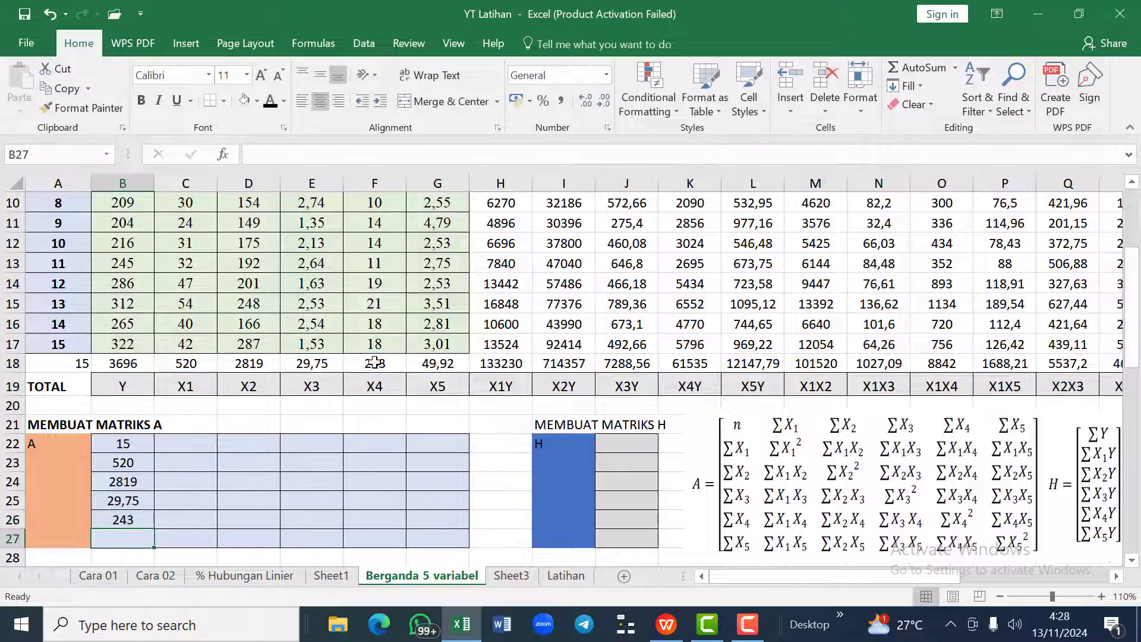
{"action": "type", "text": "="}
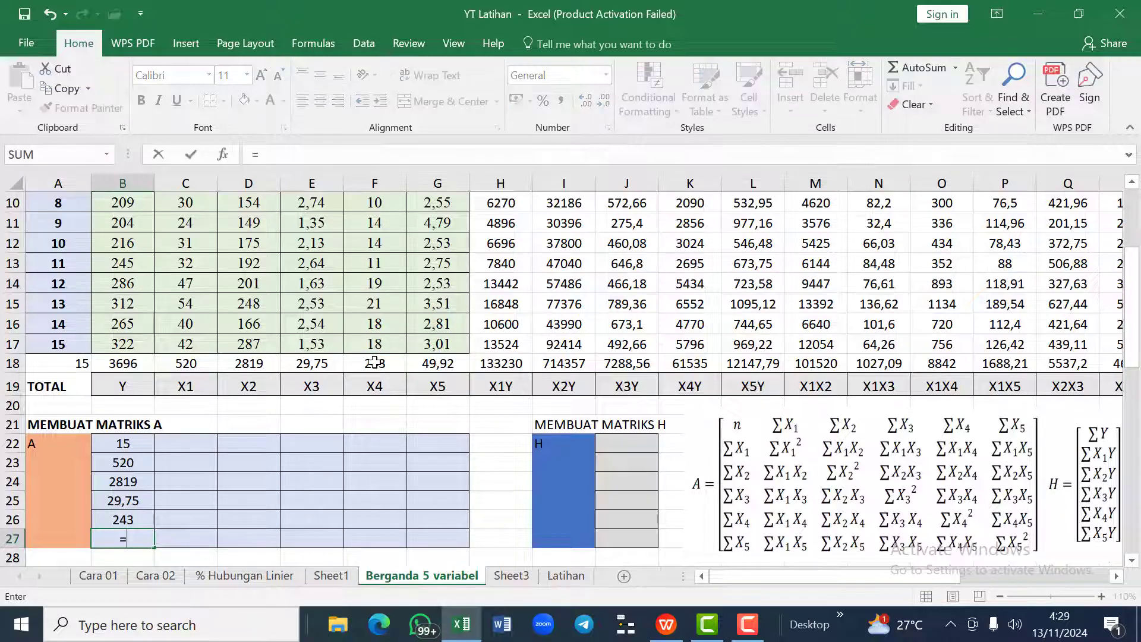
{"action": "left_click", "coordinate": [439, 365]}
{"action": "key", "text": "Return"}
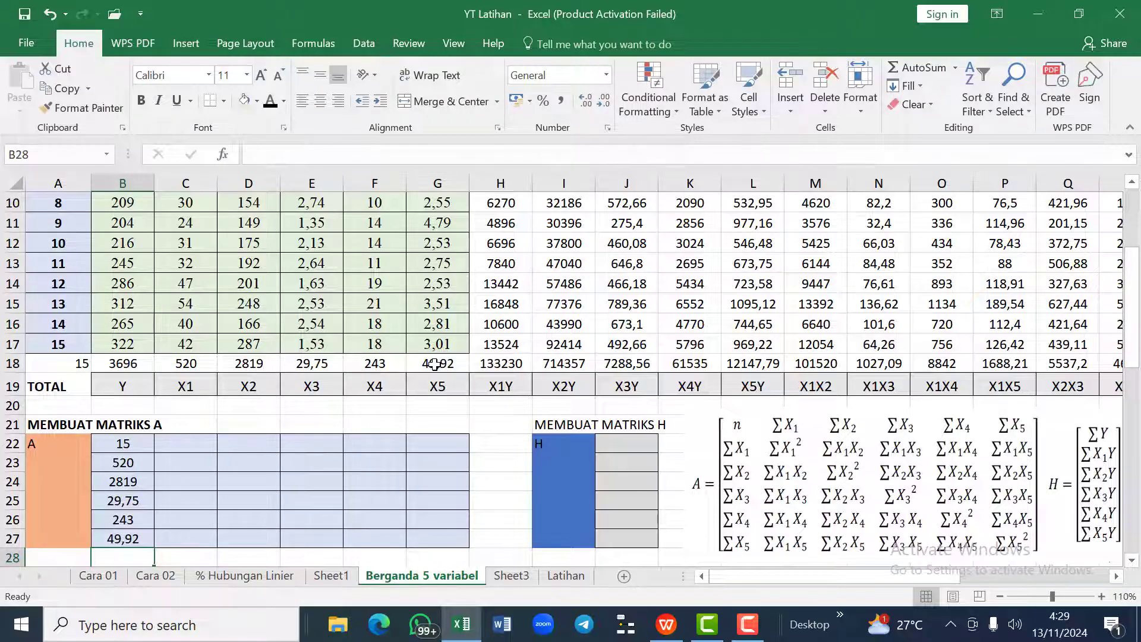
Step: Start matrix A's second column by referencing the ΣX1 total, =C18, in C22
{"action": "key", "text": "Right"}
{"action": "key", "text": "Up"}
{"action": "key", "text": "Up"}
{"action": "key", "text": "Up"}
{"action": "key", "text": "Up"}
{"action": "key", "text": "Up"}
{"action": "key", "text": "Up"}
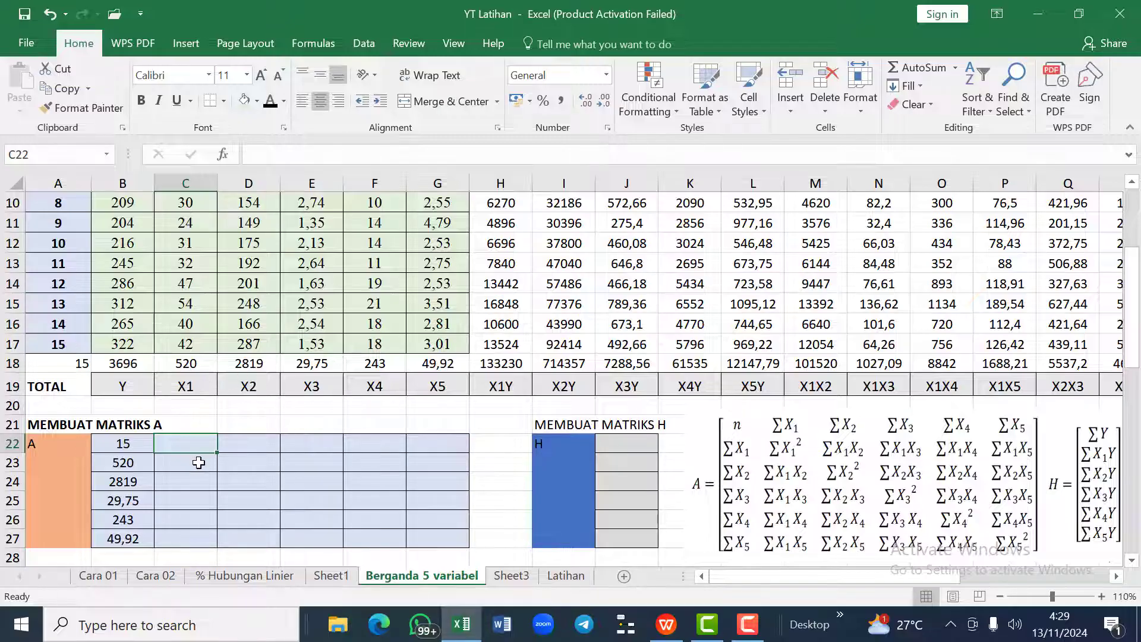
{"action": "type", "text": "="}
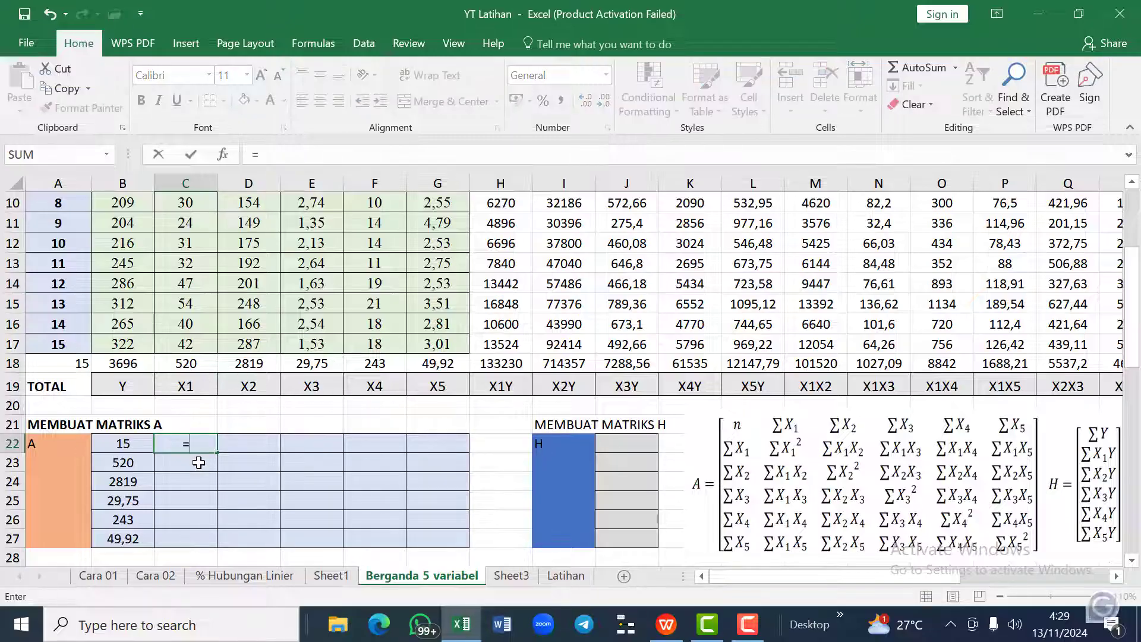
{"action": "left_click", "coordinate": [190, 364]}
{"action": "key", "text": "Return"}
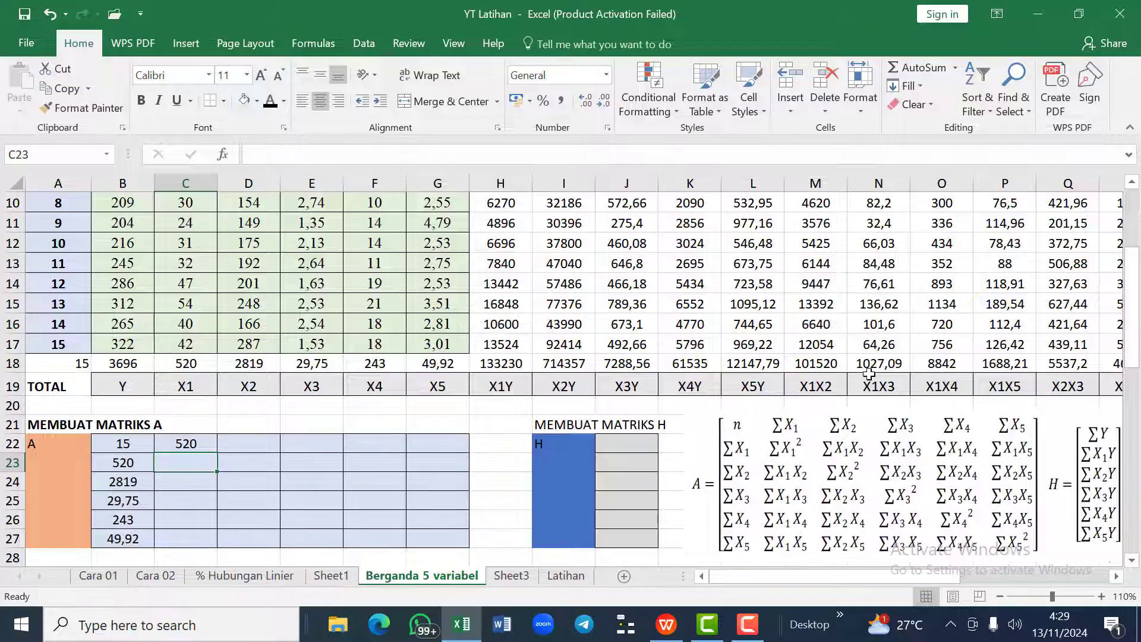
Step: Fill C23 of matrix A with the sum of squared X1 by referencing =W18
{"action": "scroll", "coordinate": [869, 373], "scroll_direction": "right", "scroll_amount": 4}
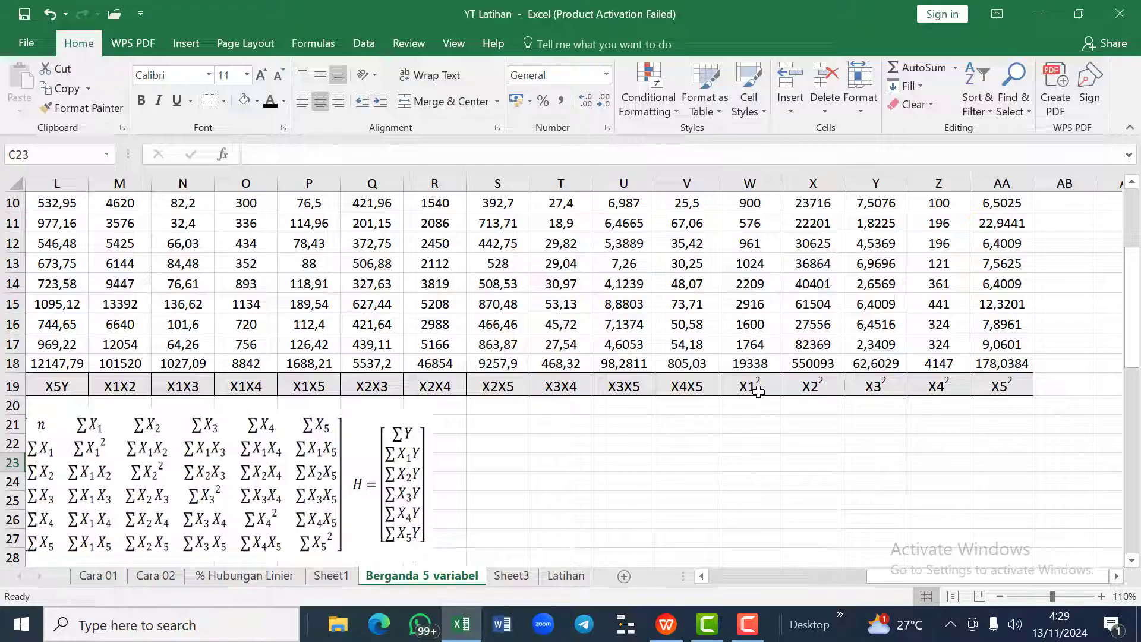
{"action": "scroll", "coordinate": [905, 411], "scroll_direction": "left", "scroll_amount": 4}
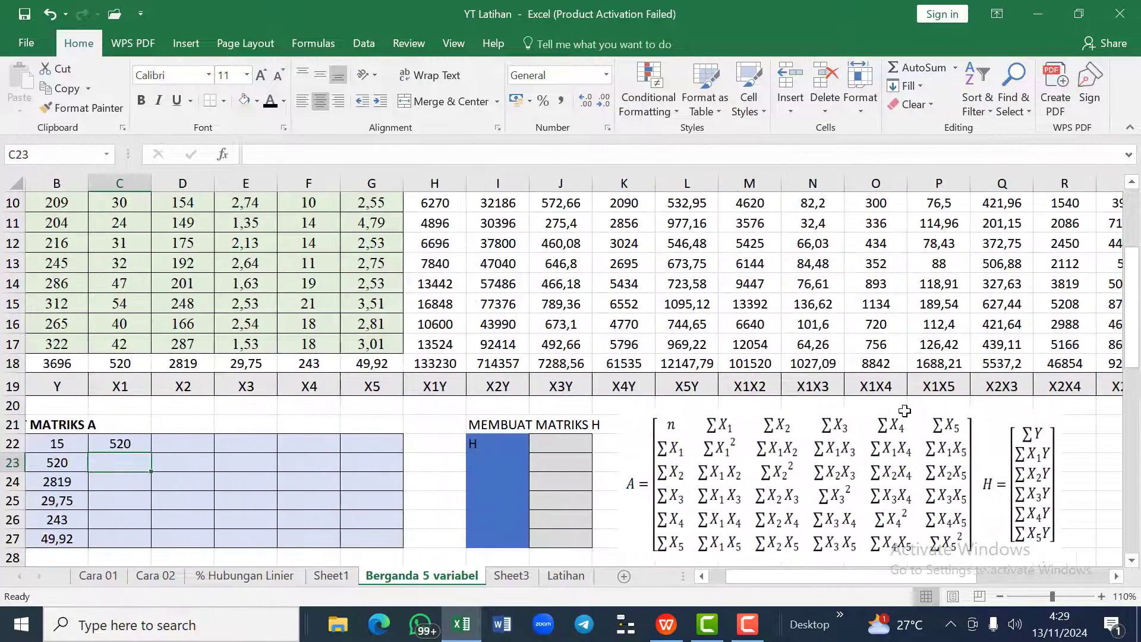
{"action": "type", "text": "="}
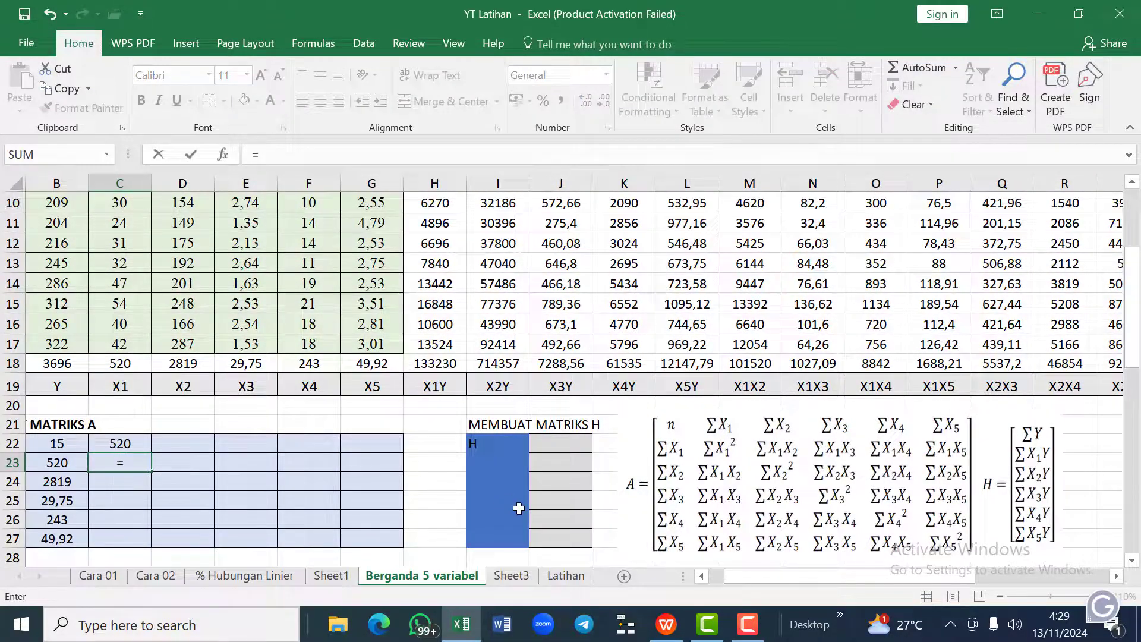
{"action": "scroll", "coordinate": [980, 355], "scroll_direction": "right", "scroll_amount": 3}
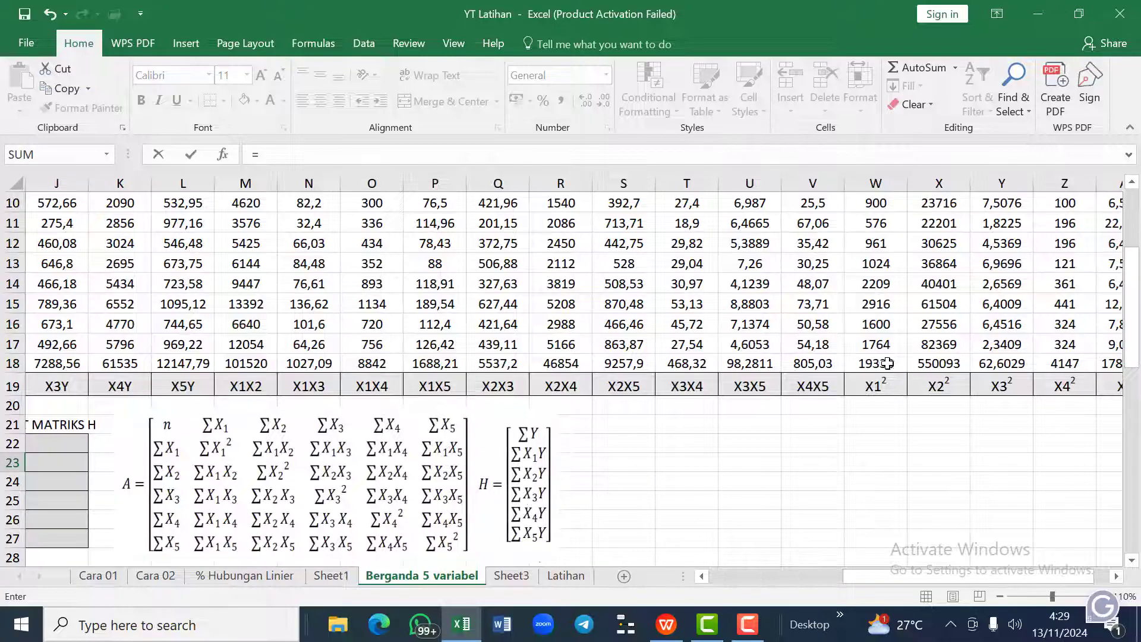
{"action": "left_click", "coordinate": [884, 364]}
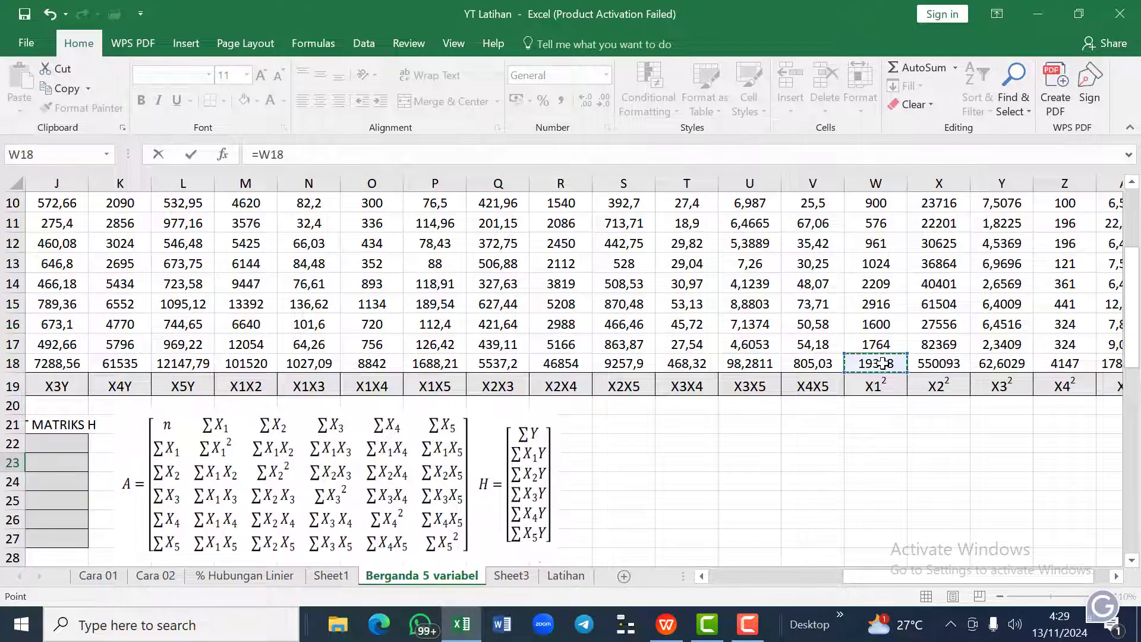
{"action": "scroll", "coordinate": [880, 366], "scroll_direction": "left", "scroll_amount": 3}
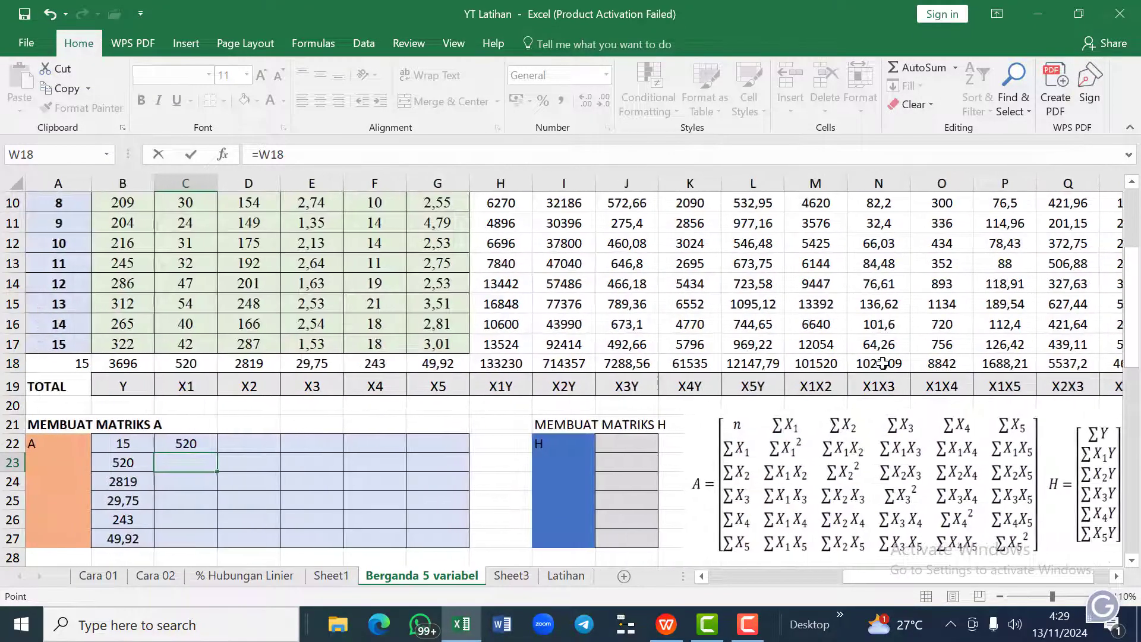
{"action": "key", "text": "Return"}
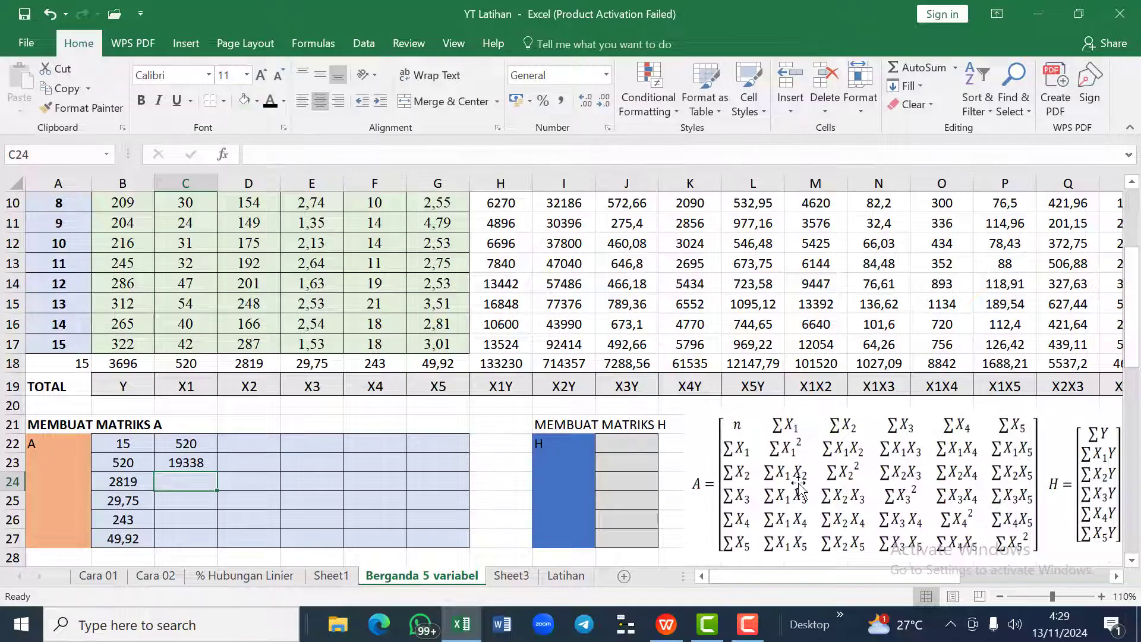
Step: Fill the ΣX1X2 and ΣX1X3 entries of matrix A by referencing =M18 in C24 and =N18 in C25
{"action": "type", "text": "="}
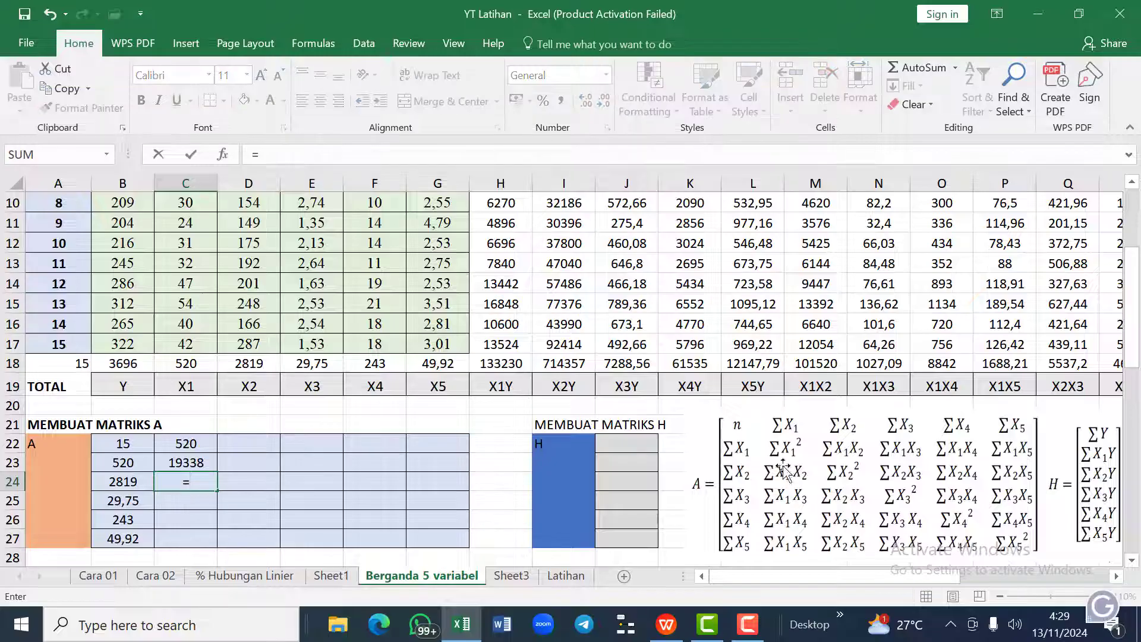
{"action": "left_click", "coordinate": [820, 365]}
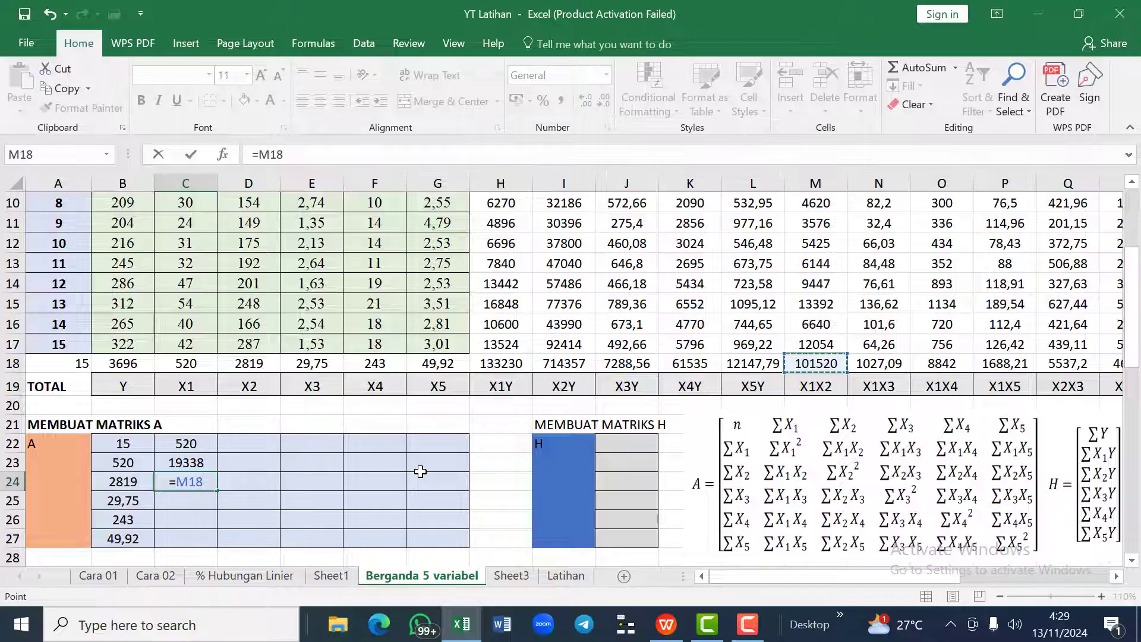
{"action": "key", "text": "Return"}
{"action": "type", "text": "="}
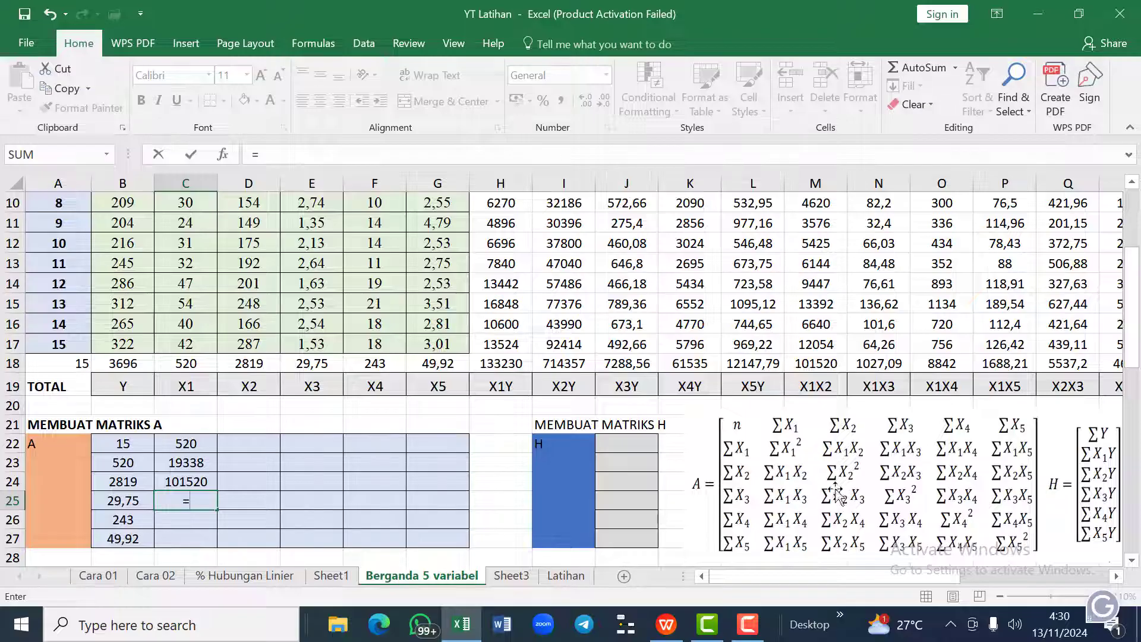
{"action": "left_click", "coordinate": [880, 364]}
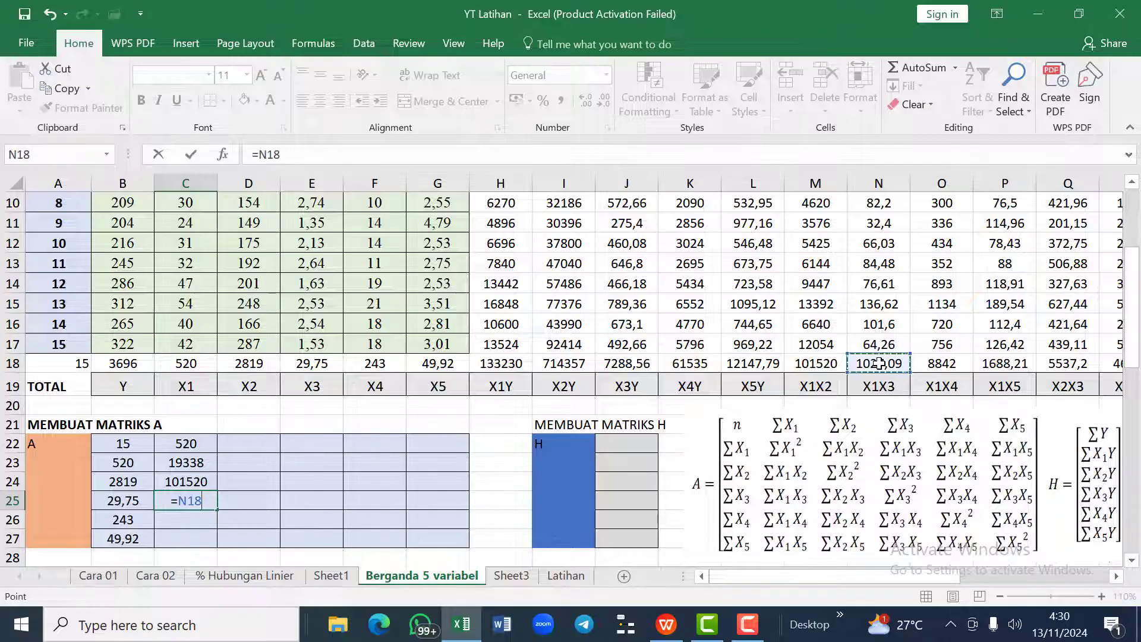
{"action": "key", "text": "Return"}
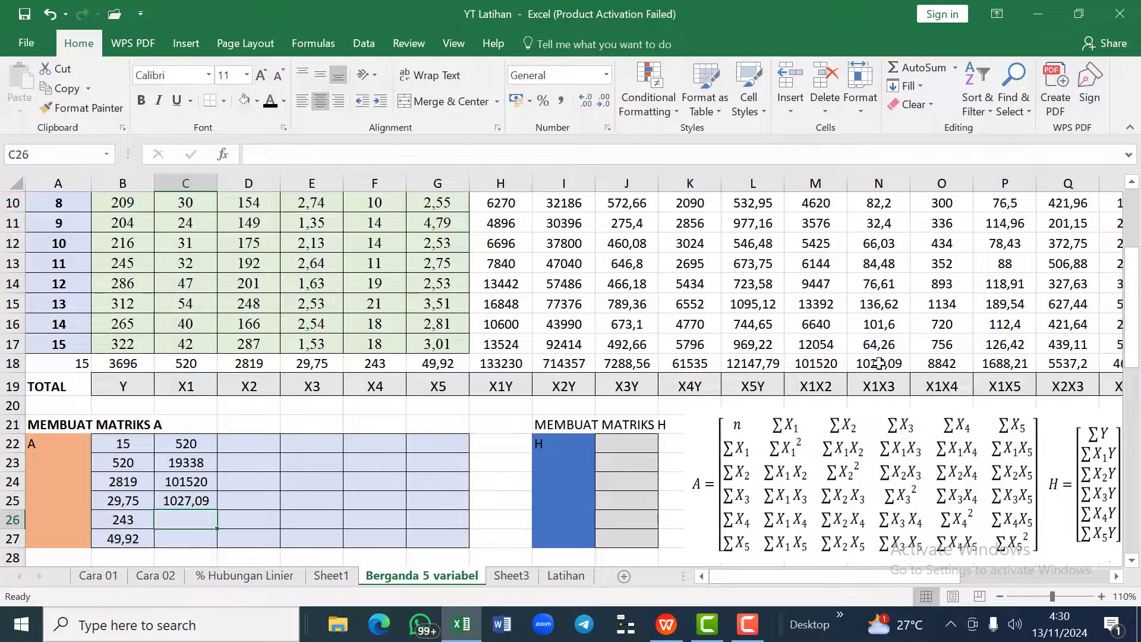
Step: Complete matrix A's second column with ΣX1X4 and ΣX1X5 by referencing =O18 in C26 and =P18 in C27
{"action": "type", "text": "="}
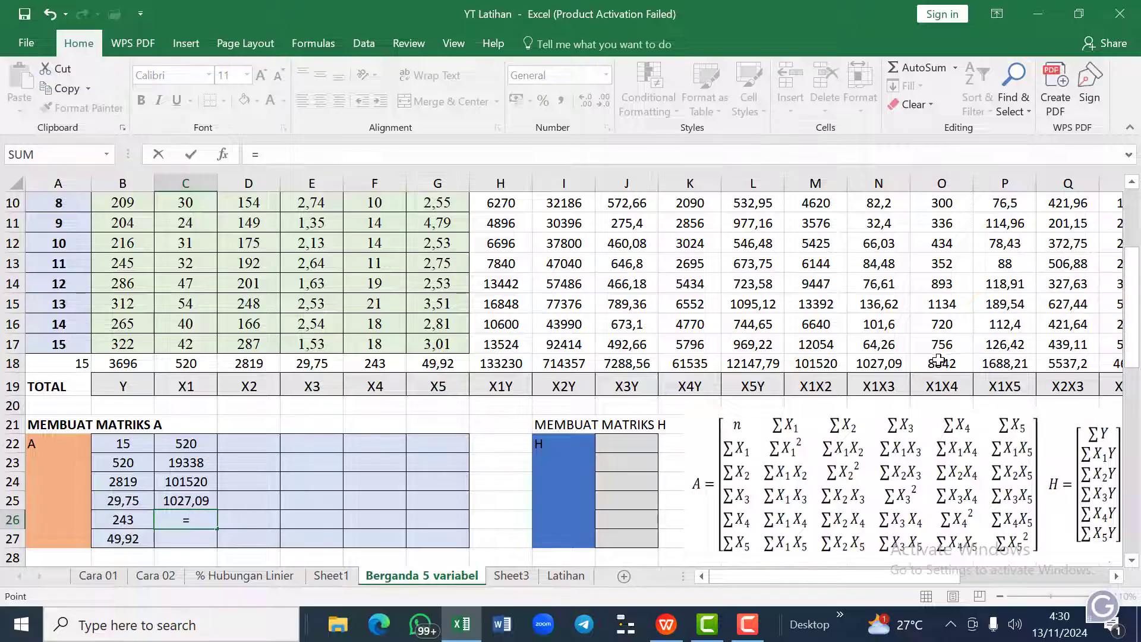
{"action": "left_click", "coordinate": [939, 360]}
{"action": "key", "text": "Return"}
{"action": "type", "text": "="}
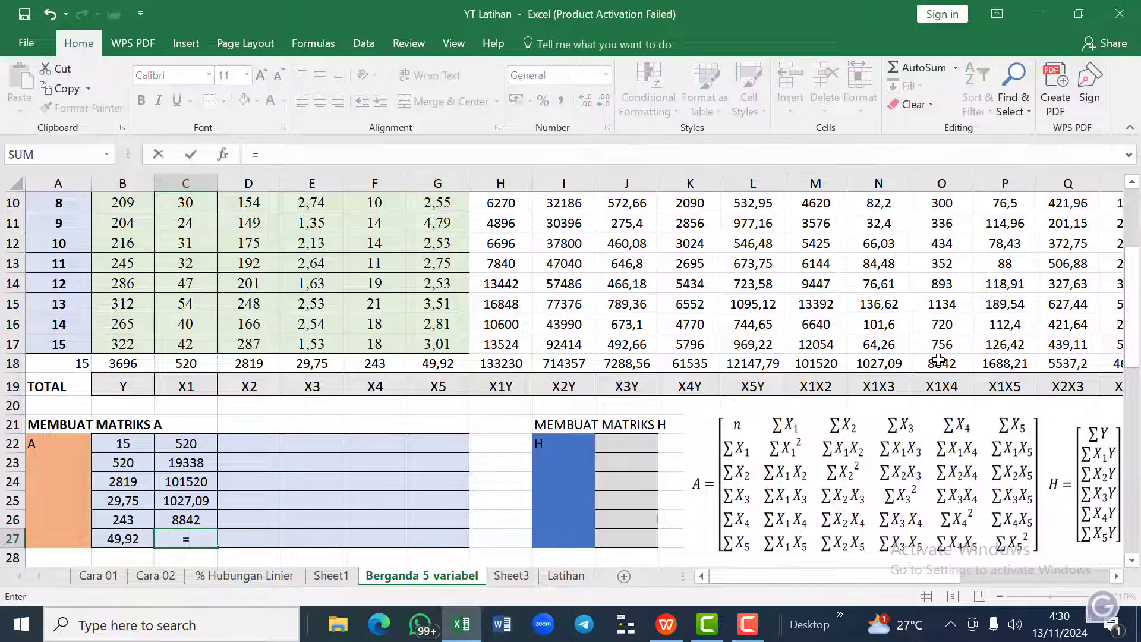
{"action": "left_click", "coordinate": [1006, 366]}
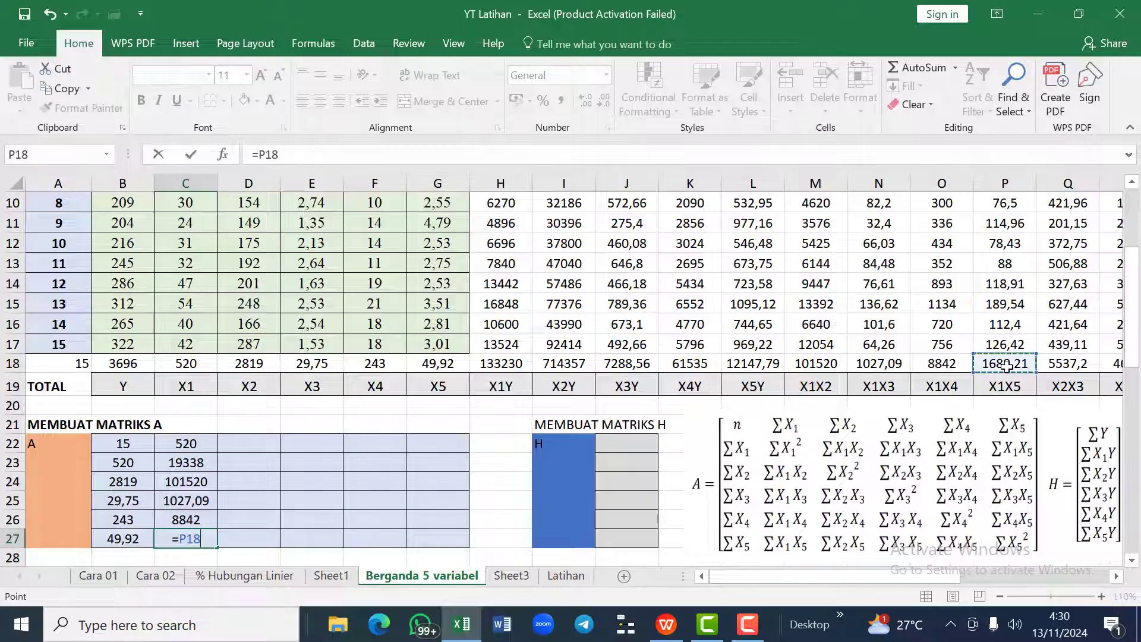
{"action": "key", "text": "Return"}
Step: Start matrix A's third column by referencing the ΣX2 total D18 in D22 and the ΣX1X2 total M18 in D23
{"action": "key", "text": "Up"}
{"action": "key", "text": "Right"}
{"action": "key", "text": "Up"}
{"action": "key", "text": "Up"}
{"action": "key", "text": "Up"}
{"action": "key", "text": "Up"}
{"action": "key", "text": "Up"}
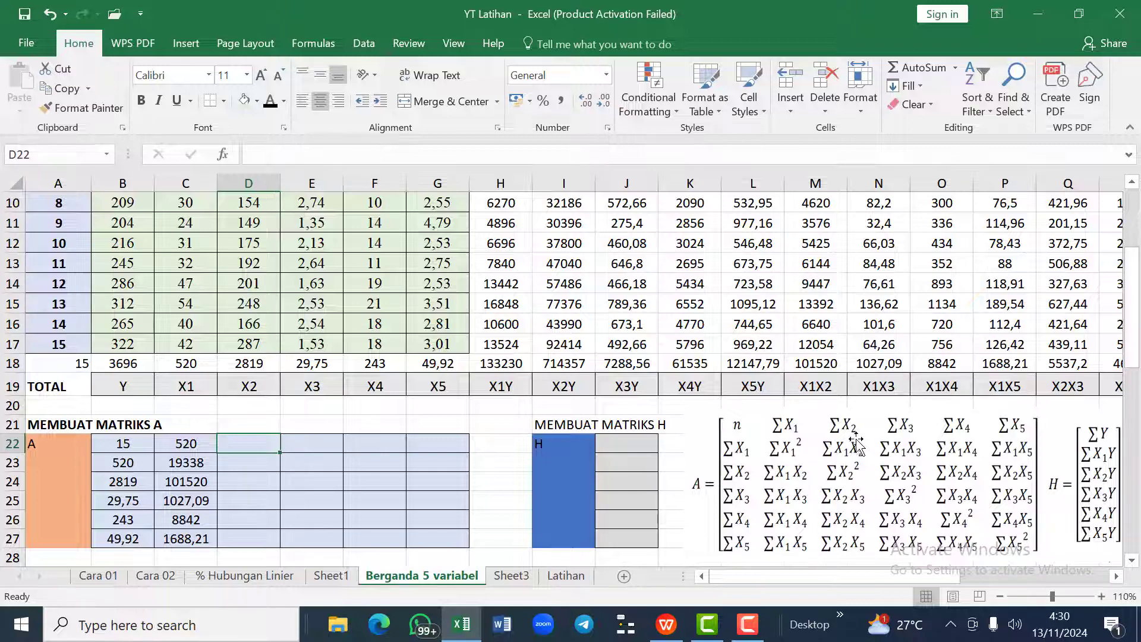
{"action": "type", "text": "="}
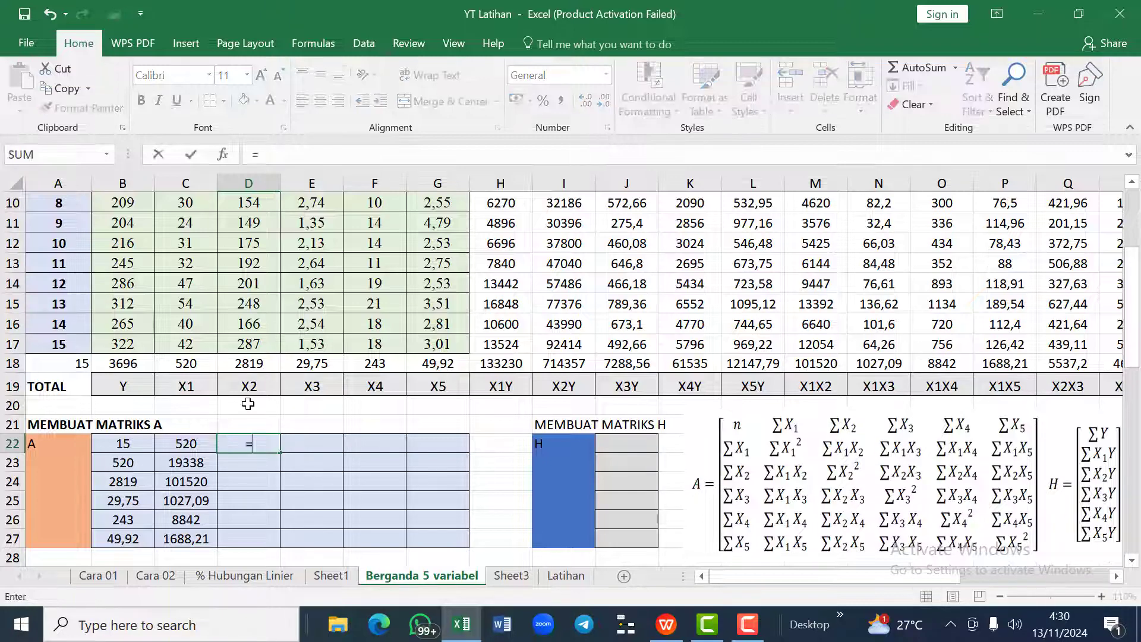
{"action": "left_click", "coordinate": [265, 364]}
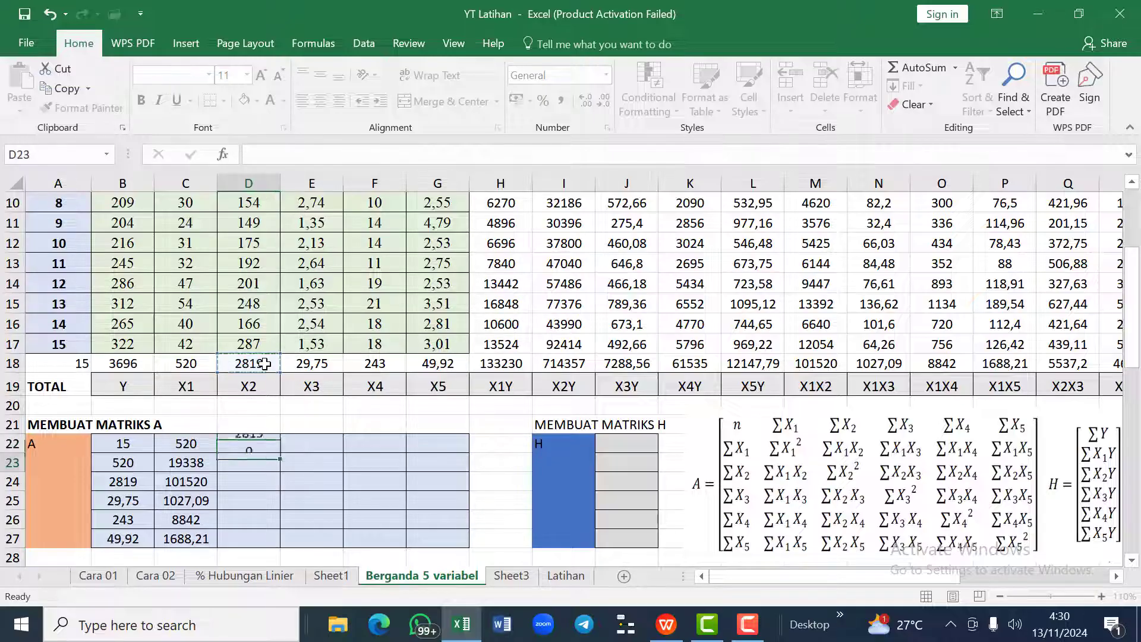
{"action": "key", "text": "Return"}
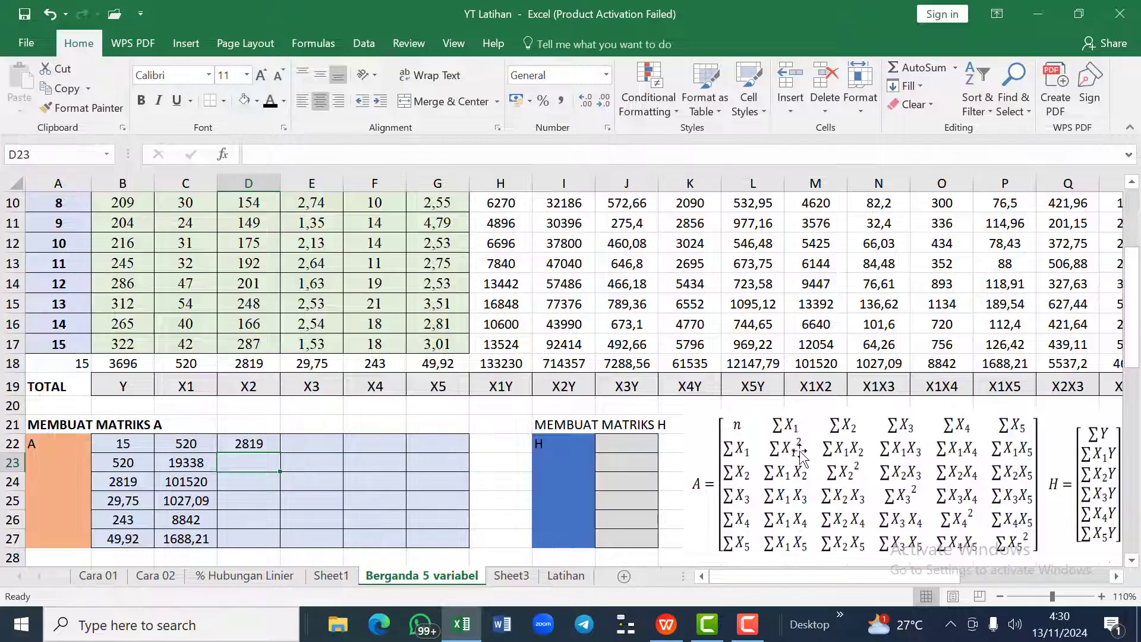
{"action": "type", "text": "="}
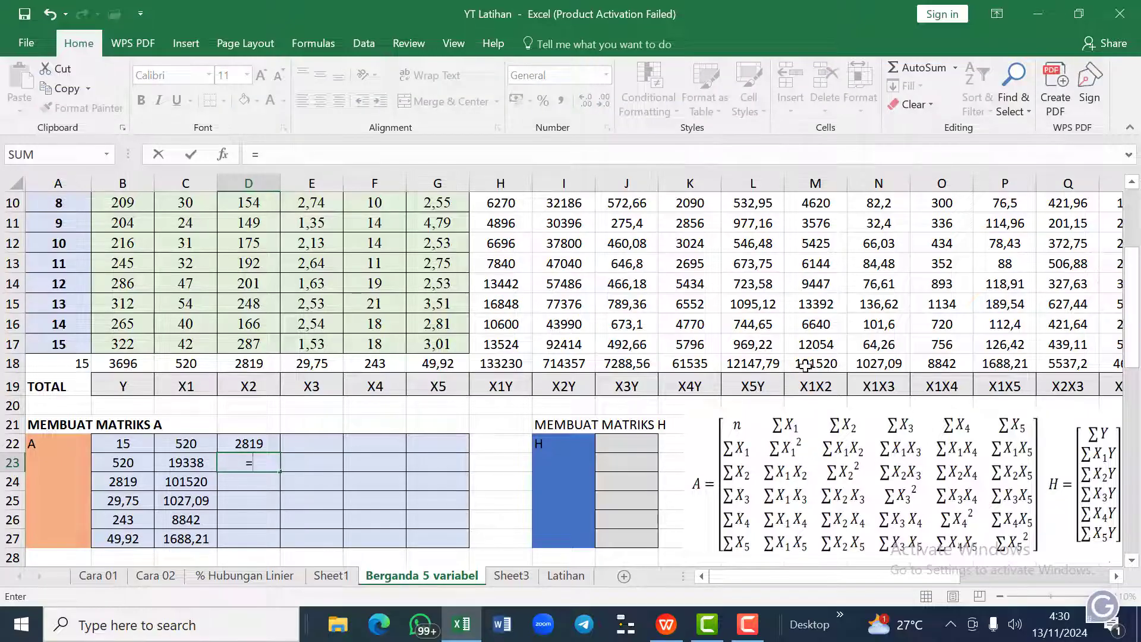
{"action": "left_click", "coordinate": [806, 365]}
{"action": "key", "text": "Return"}
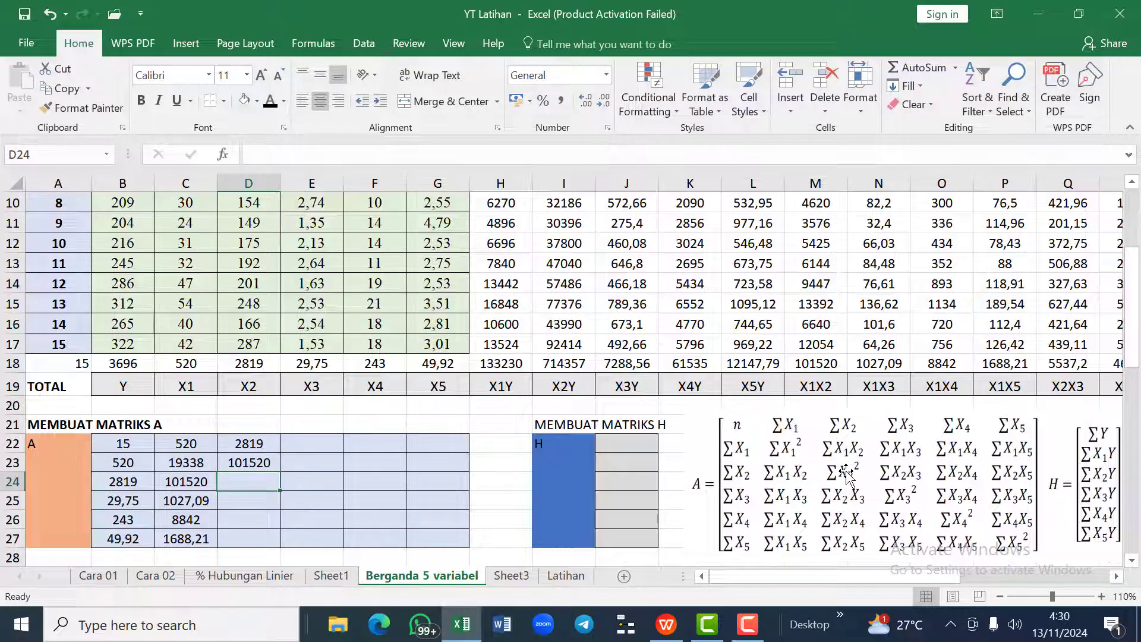
Step: Fill the ΣX2² and ΣX2X3 entries of matrix A by referencing =X18 in D24 and =Q18 in D25
{"action": "type", "text": "="}
{"action": "scroll", "coordinate": [846, 476], "scroll_direction": "right", "scroll_amount": 3}
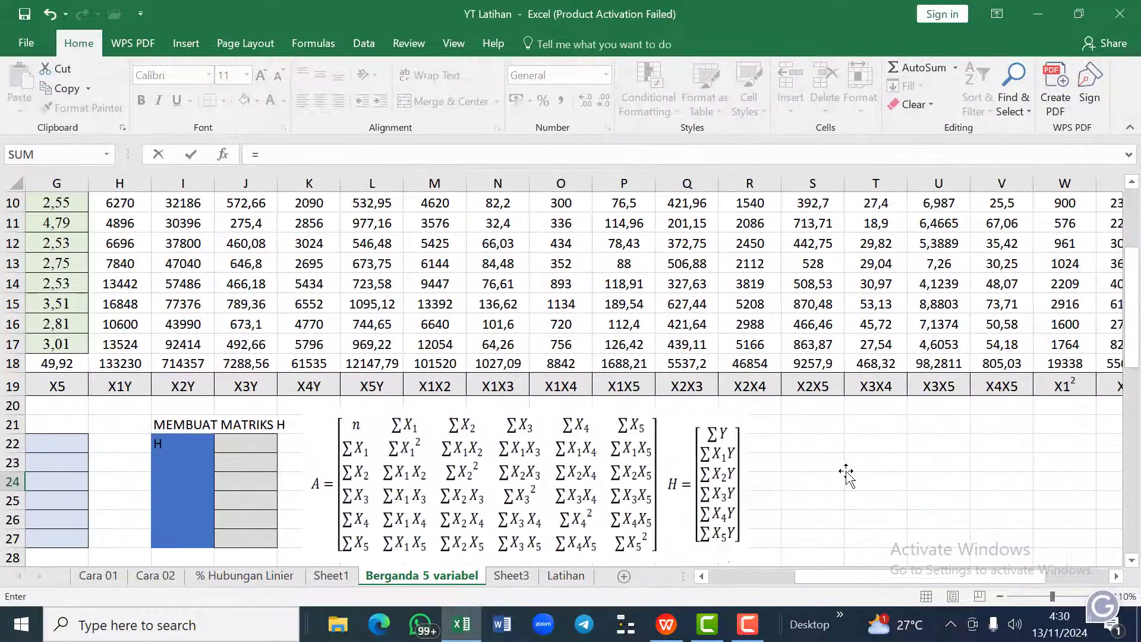
{"action": "scroll", "coordinate": [847, 476], "scroll_direction": "right", "scroll_amount": 3}
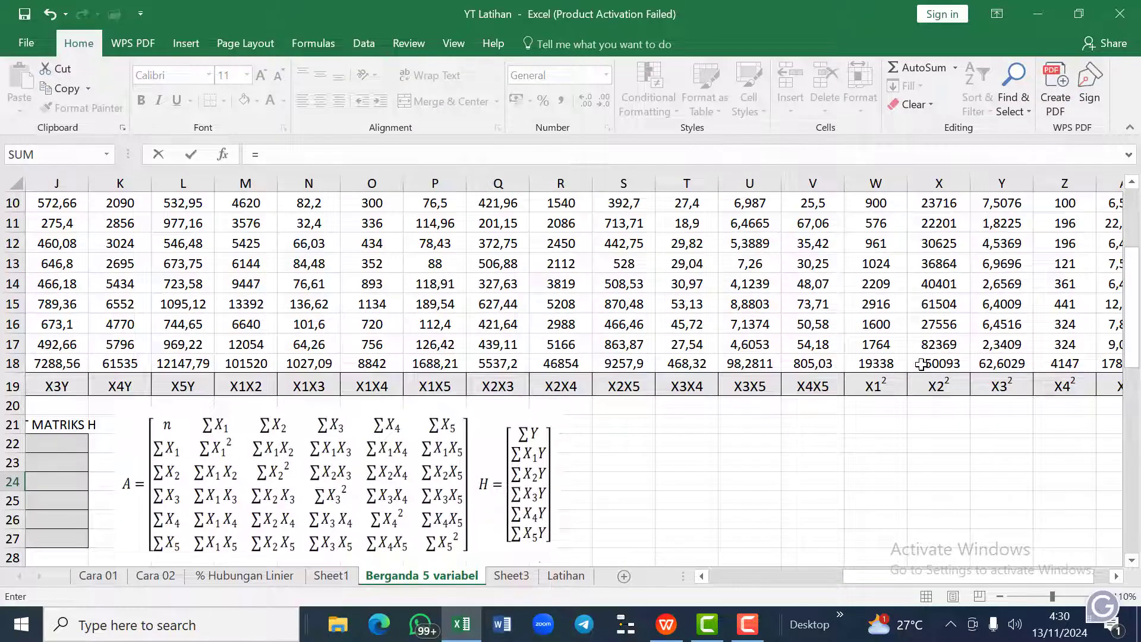
{"action": "left_click", "coordinate": [922, 364]}
{"action": "key", "text": "Return"}
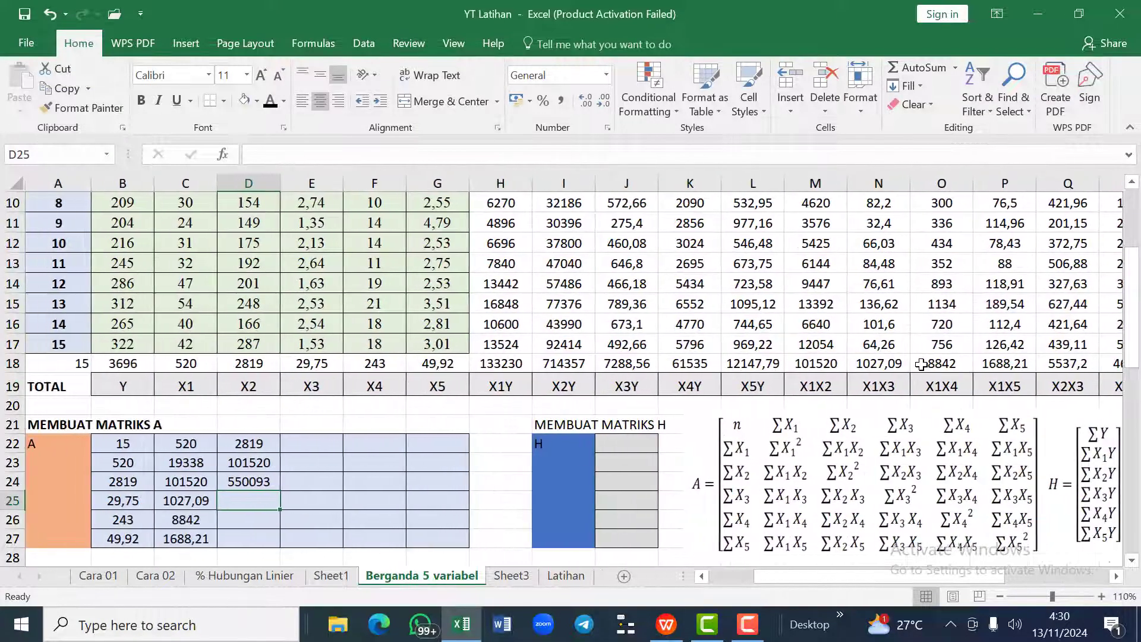
{"action": "type", "text": "="}
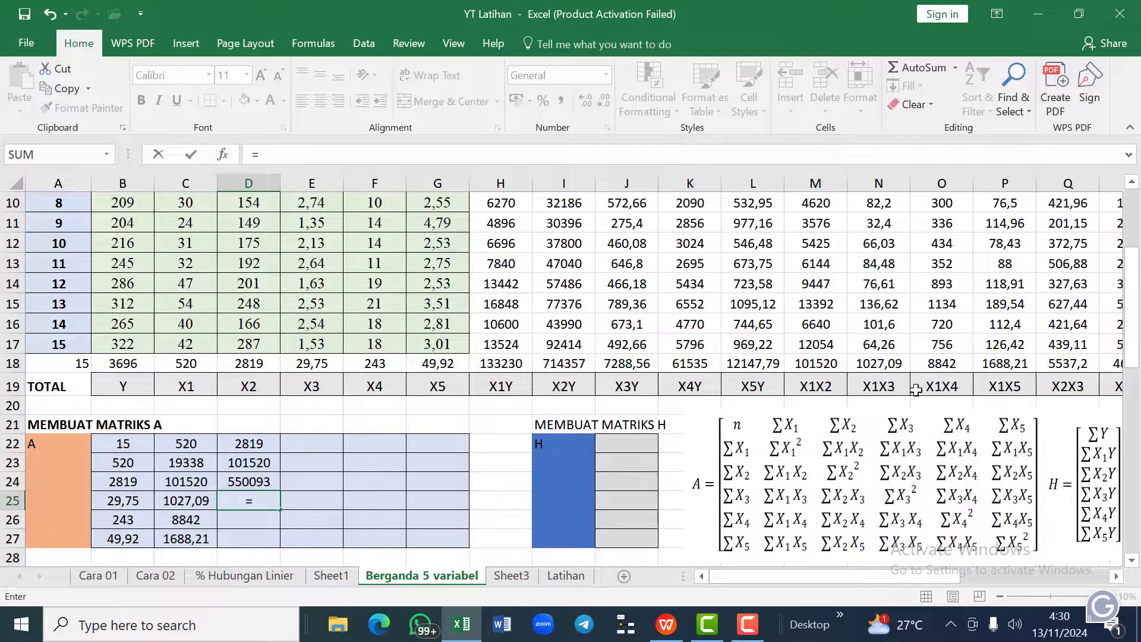
{"action": "left_click", "coordinate": [1054, 364]}
{"action": "key", "text": "Return"}
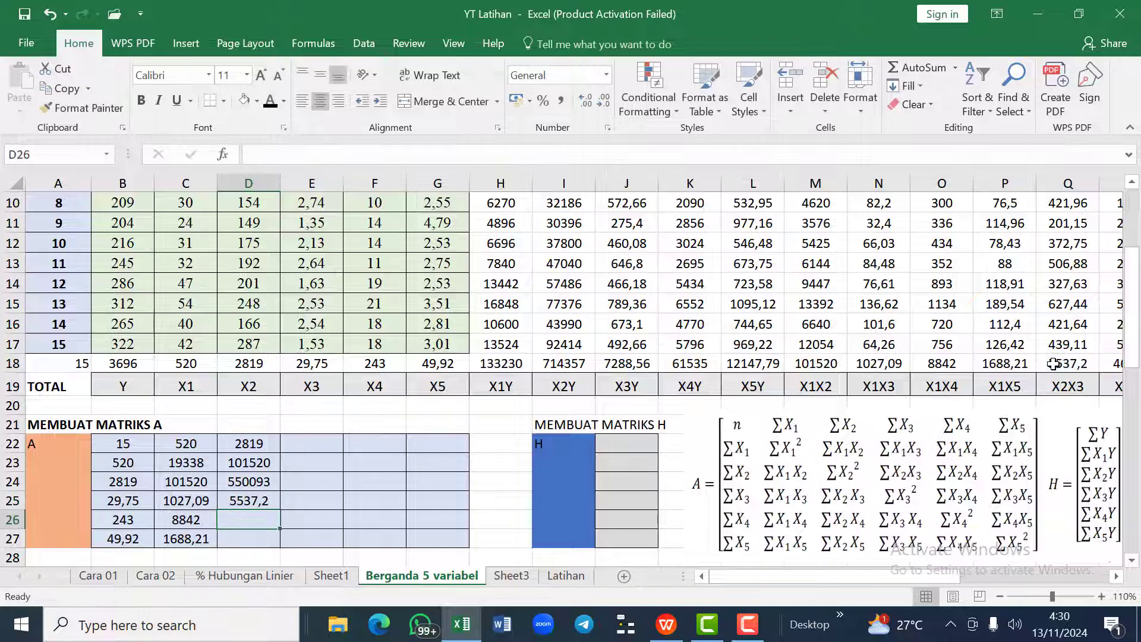
Step: Complete matrix A's third column with ΣX2X4 and ΣX2X5 by referencing =R18 in D26 and =S18 in D27
{"action": "type", "text": "="}
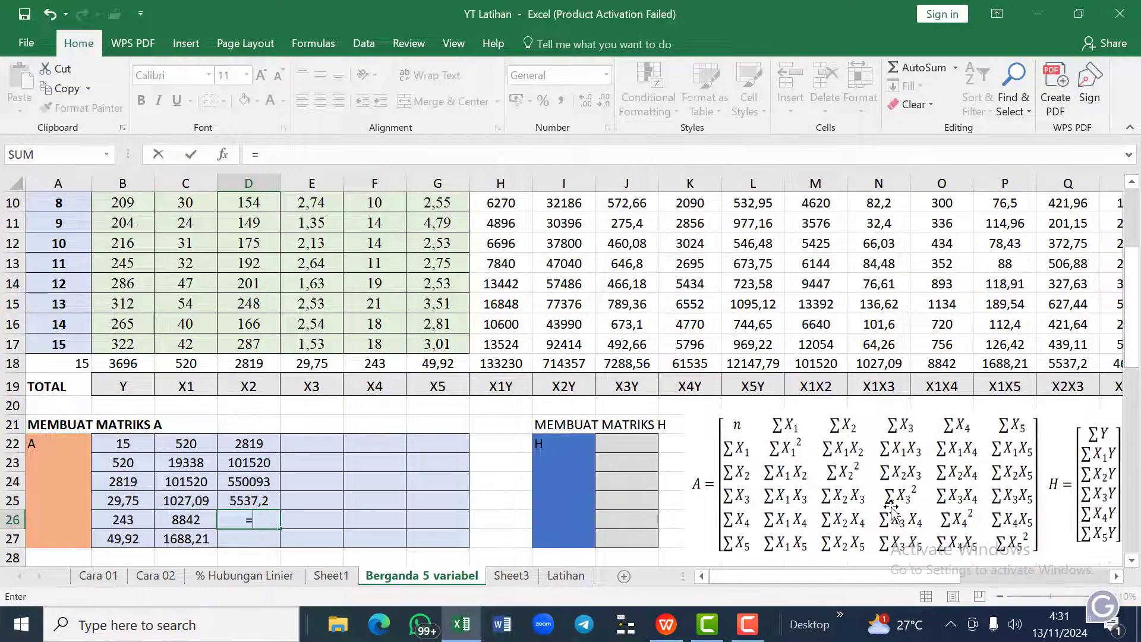
{"action": "scroll", "coordinate": [946, 400], "scroll_direction": "right", "scroll_amount": 3}
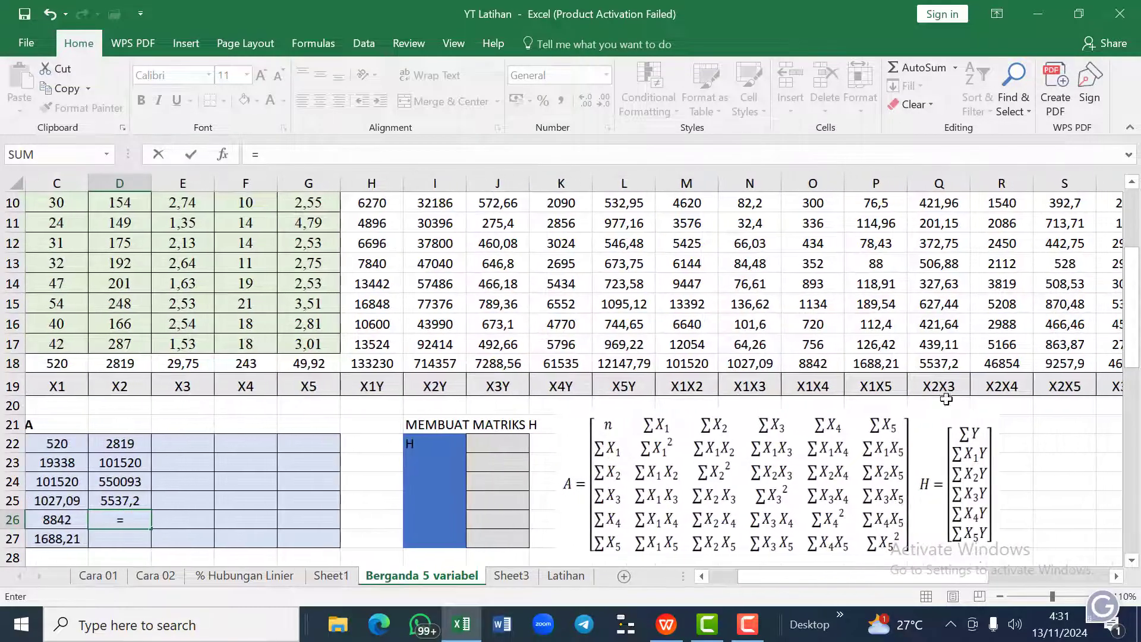
{"action": "left_click", "coordinate": [990, 360]}
{"action": "key", "text": "Return"}
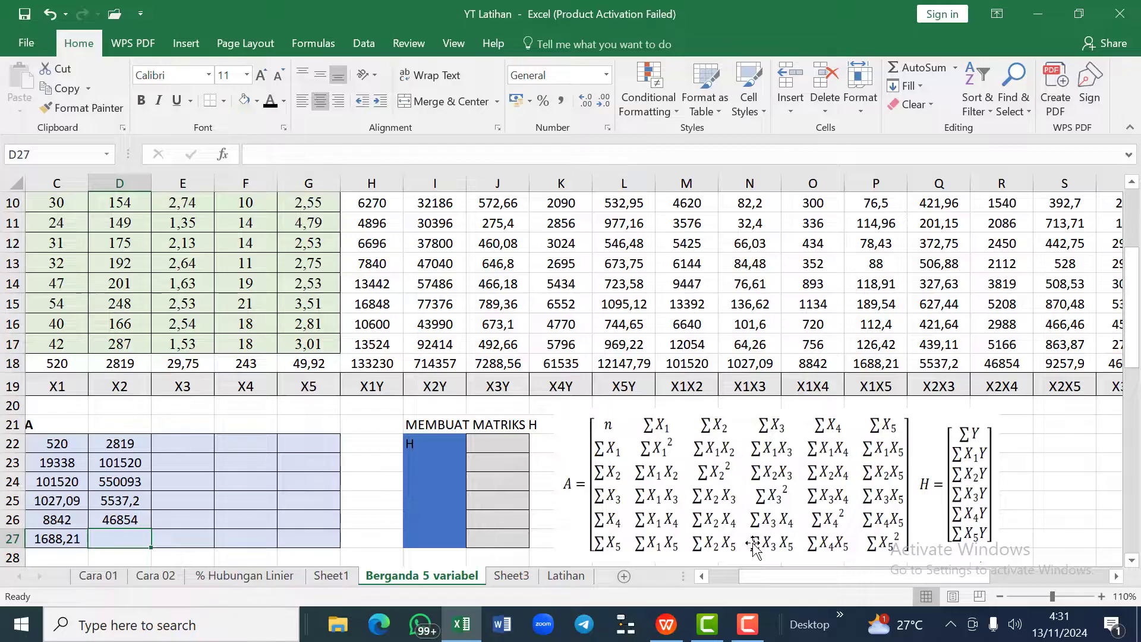
{"action": "type", "text": "="}
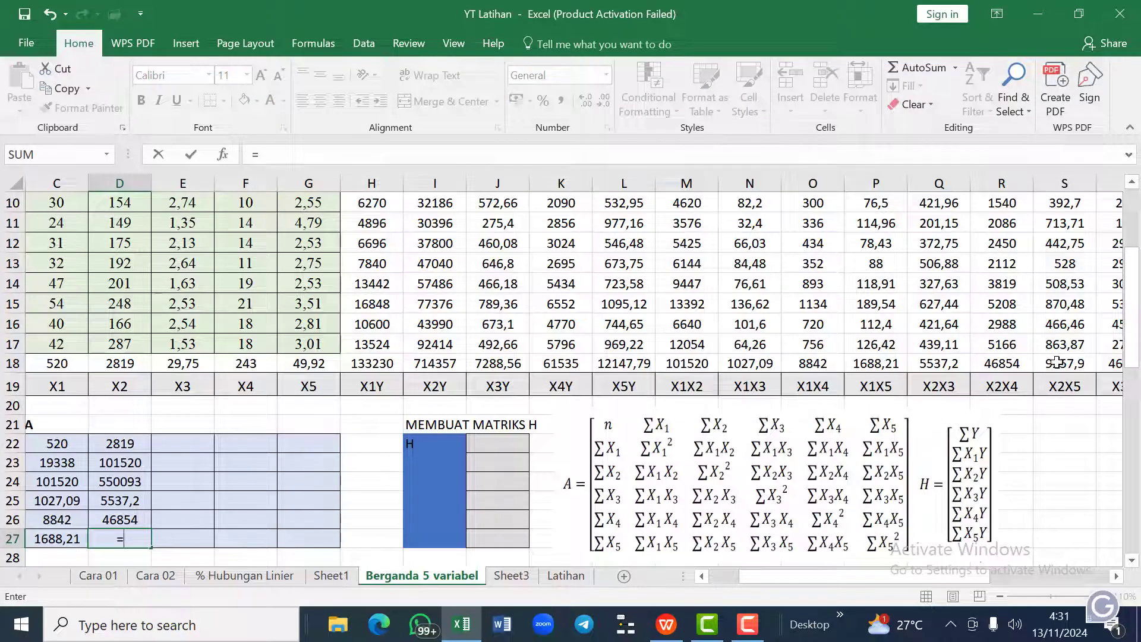
{"action": "left_click", "coordinate": [1066, 365]}
{"action": "key", "text": "Return"}
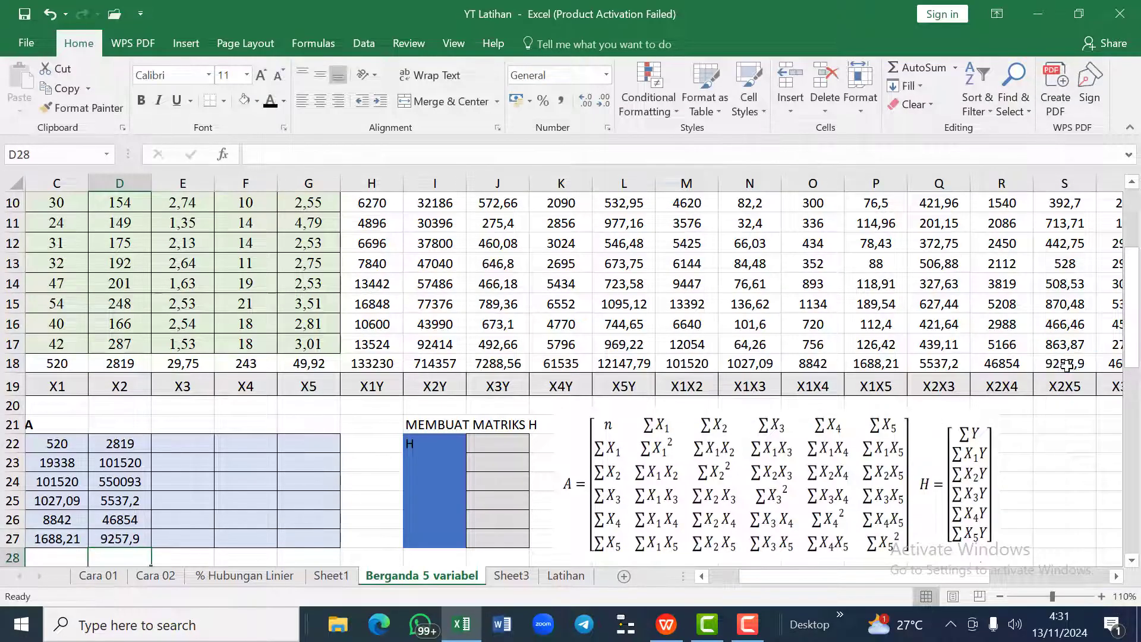
Step: Start matrix A's fourth column by referencing the ΣX3 total E18 in E22 and the ΣX1X3 total N18 in E23
{"action": "scroll", "coordinate": [1066, 365], "scroll_direction": "left", "scroll_amount": 2}
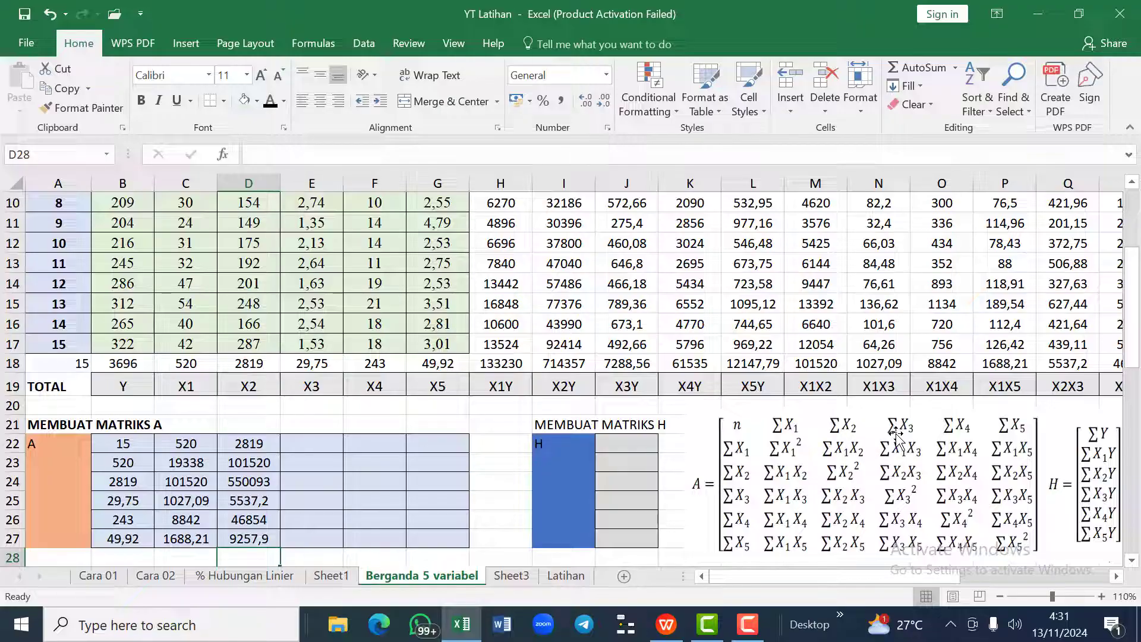
{"action": "left_click", "coordinate": [302, 448]}
{"action": "type", "text": "="}
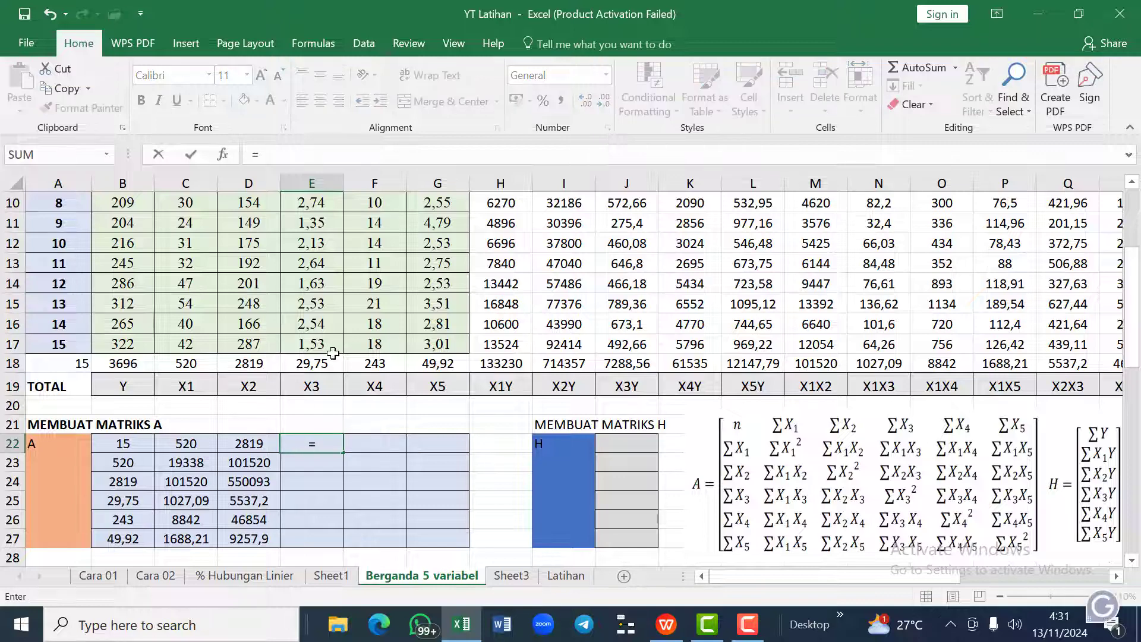
{"action": "left_click", "coordinate": [320, 364]}
{"action": "key", "text": "Return"}
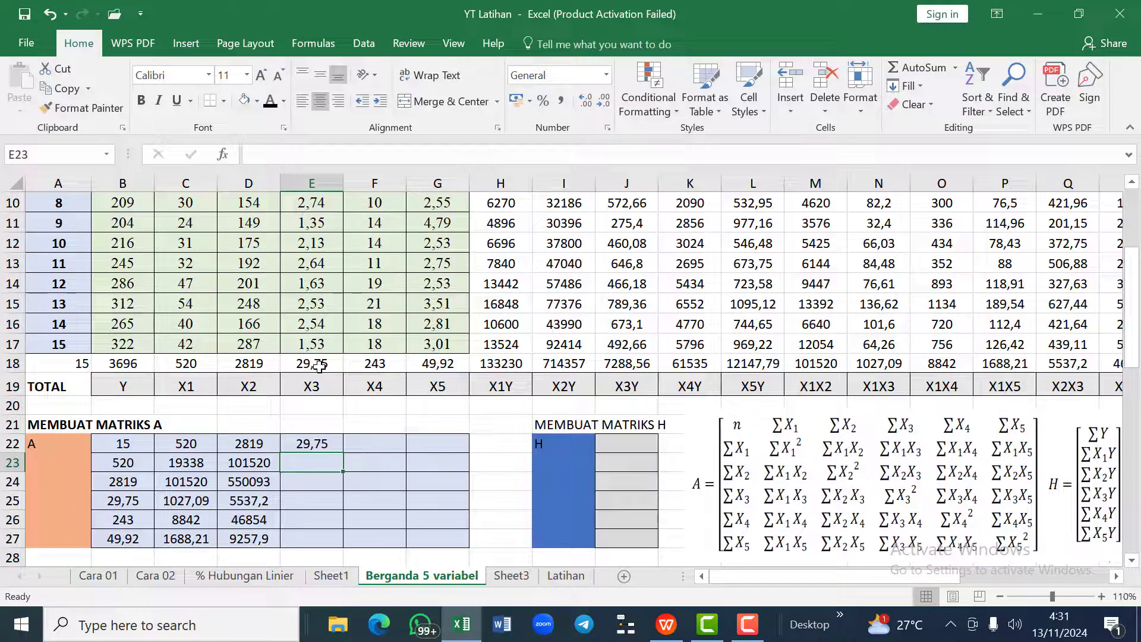
{"action": "type", "text": "="}
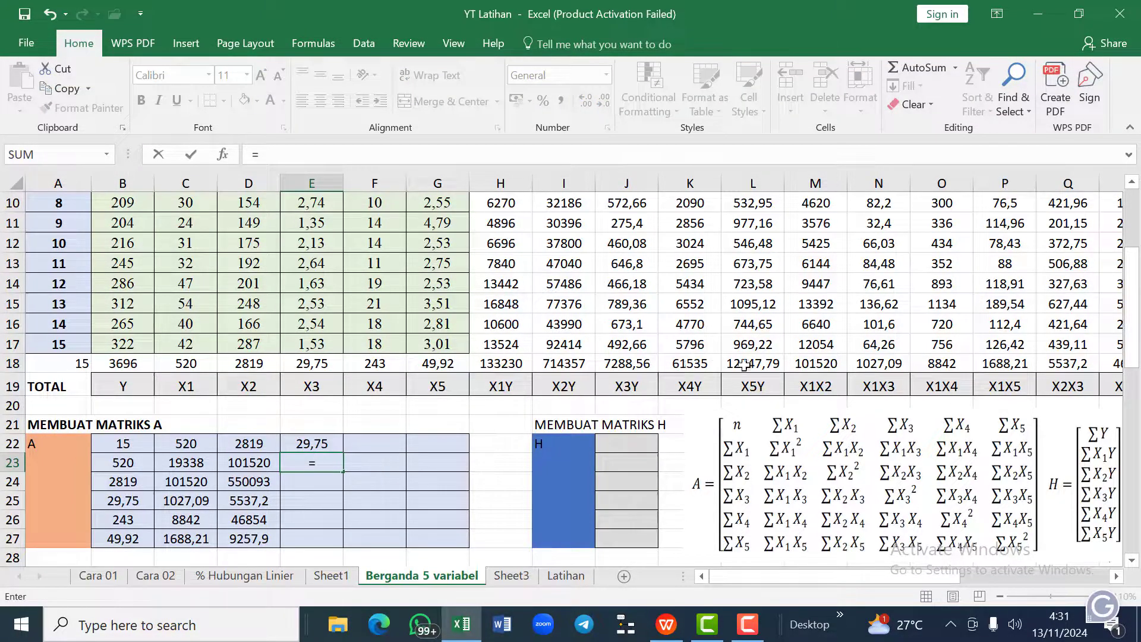
{"action": "left_click", "coordinate": [874, 359]}
{"action": "key", "text": "Return"}
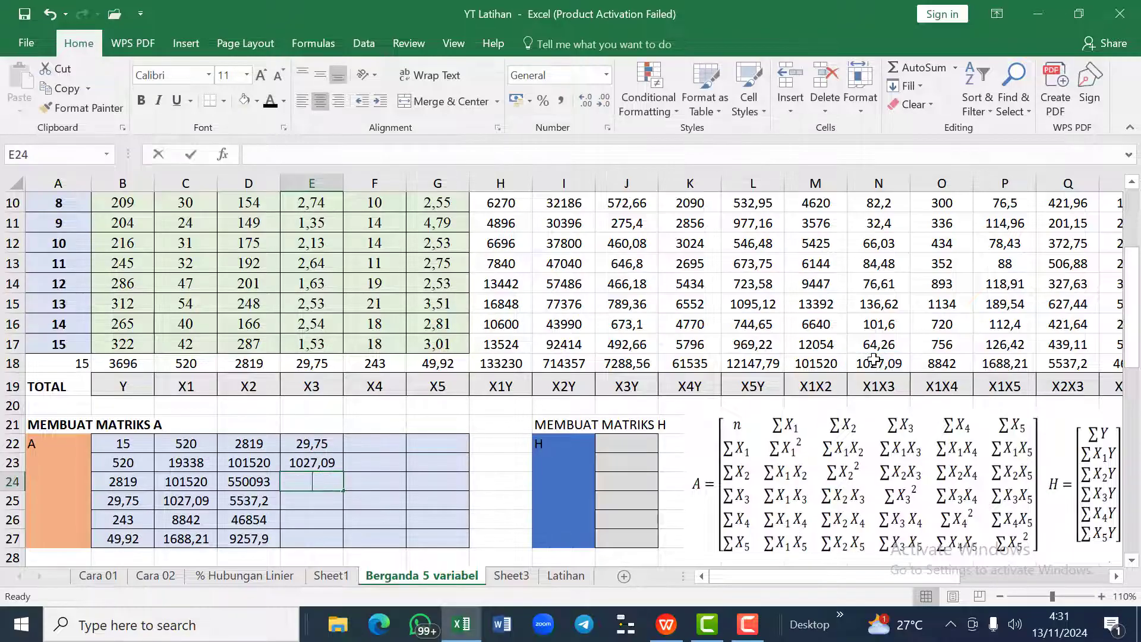
{"action": "type", "text": "="}
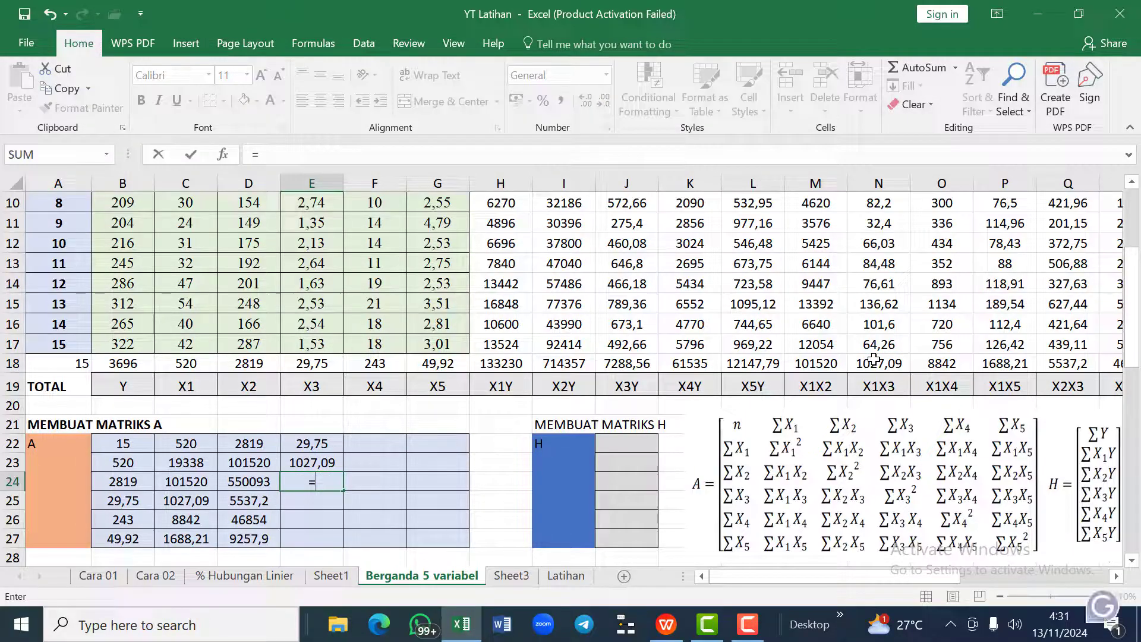
{"action": "left_click", "coordinate": [931, 365]}
{"action": "key", "text": "Return"}
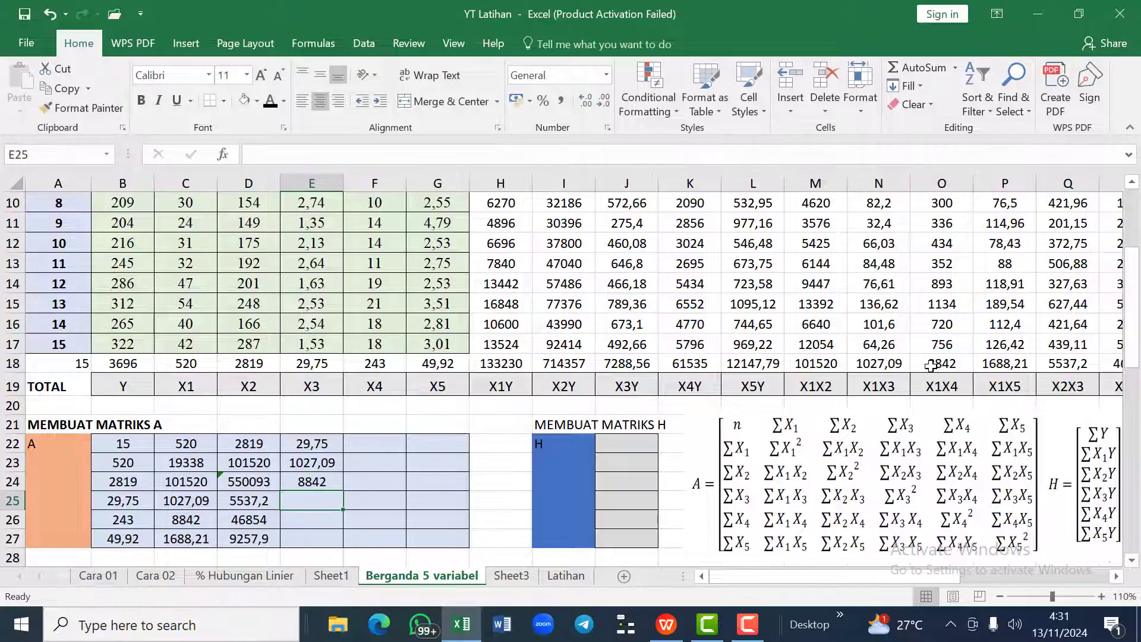
{"action": "type", "text": "="}
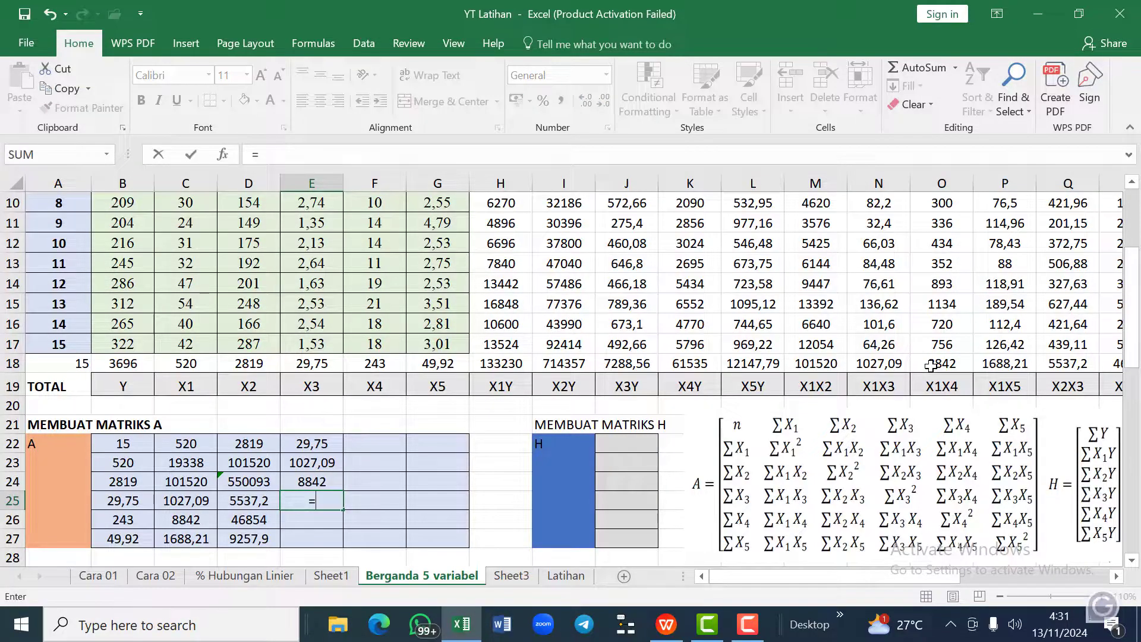
{"action": "left_click", "coordinate": [1008, 365]}
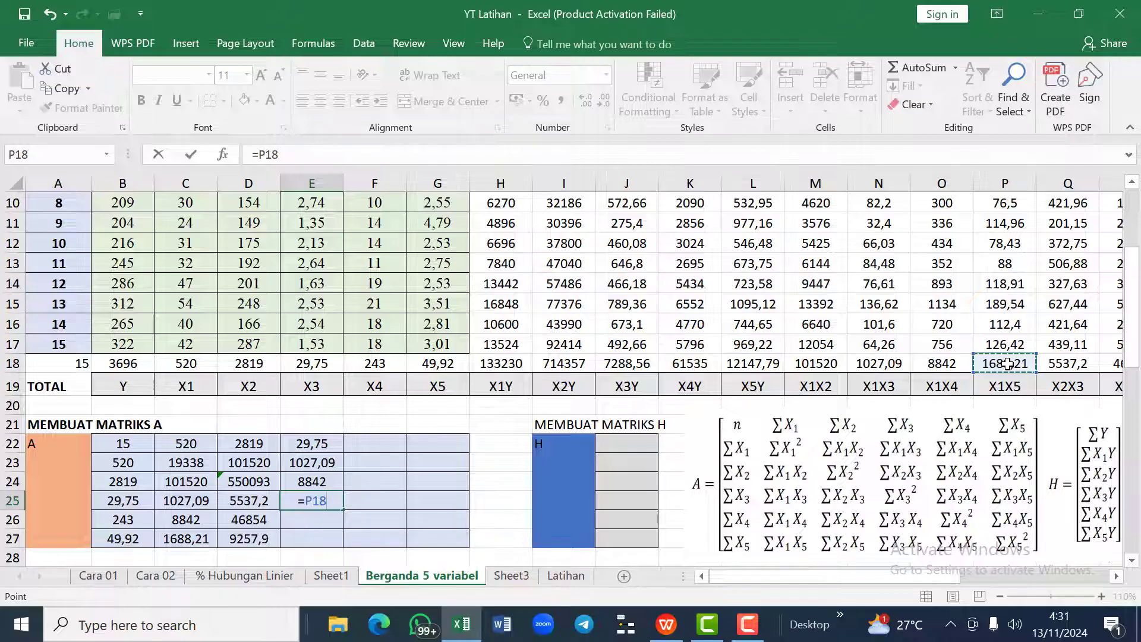
{"action": "key", "text": "BackSpace"}
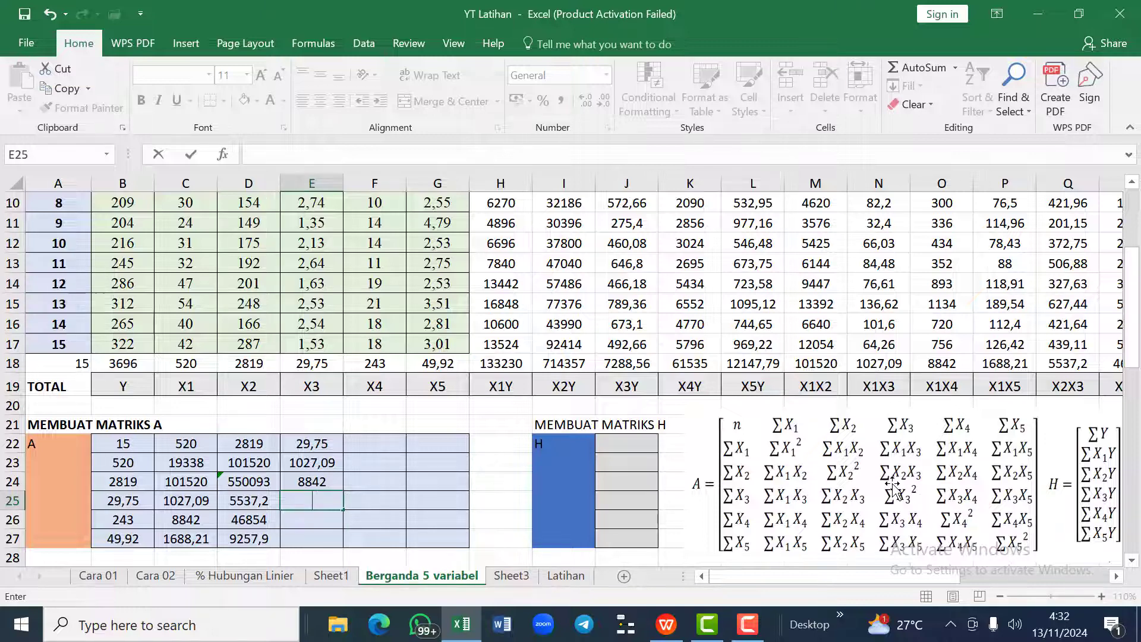
{"action": "key", "text": "Escape"}
{"action": "key", "text": "Up"}
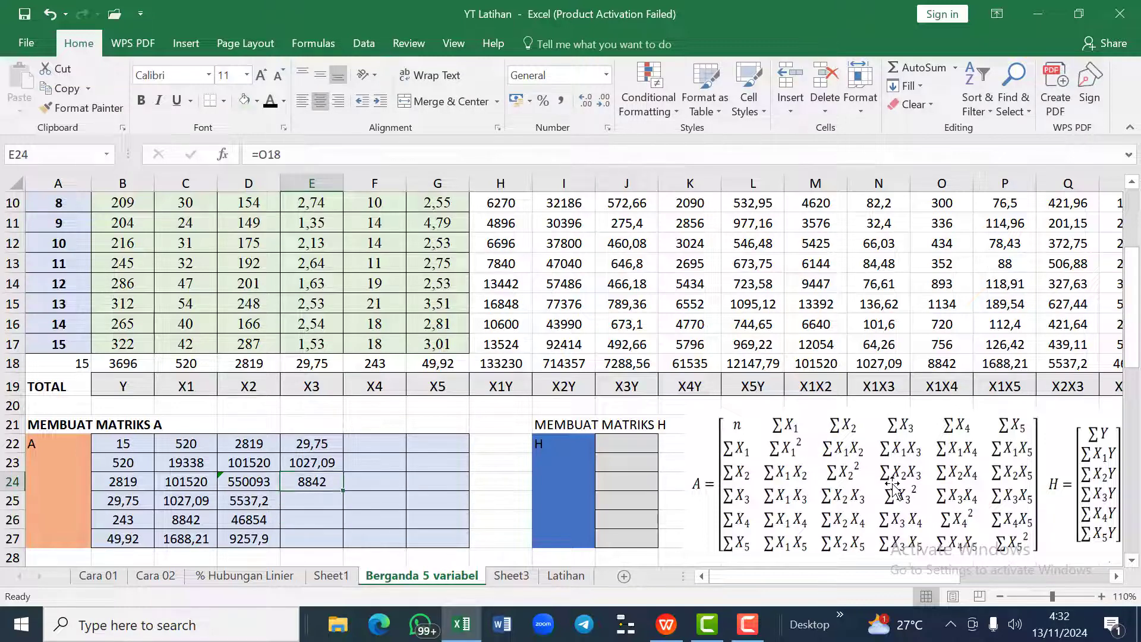
{"action": "key", "text": "F2"}
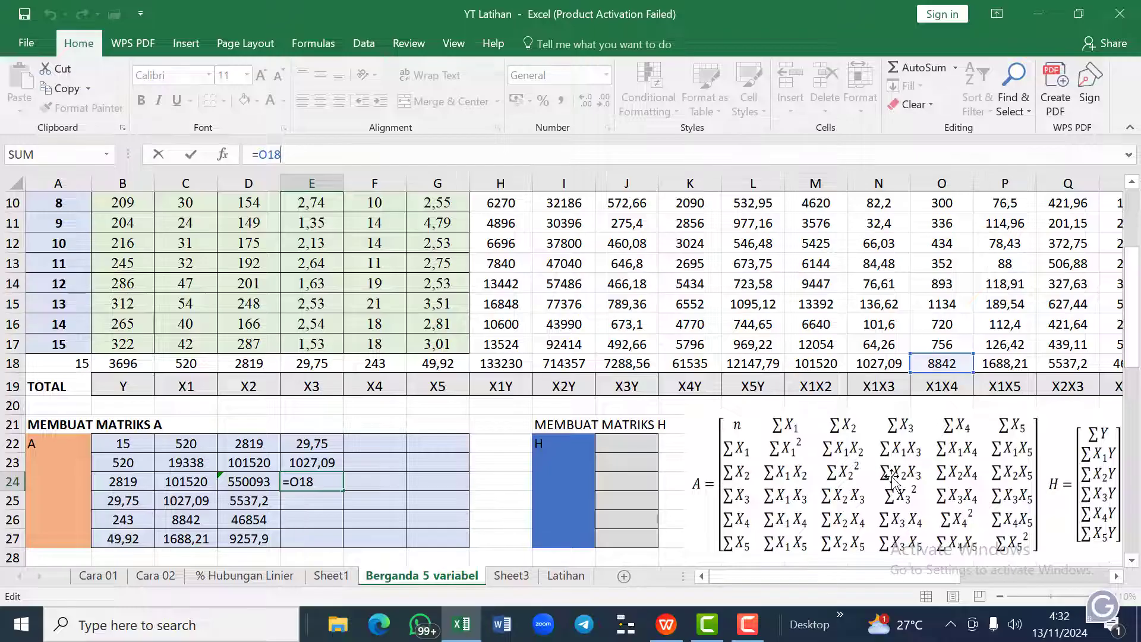
{"action": "key", "text": "BackSpace"}
{"action": "key", "text": "BackSpace"}
{"action": "key", "text": "BackSpace"}
{"action": "key", "text": "BackSpace"}
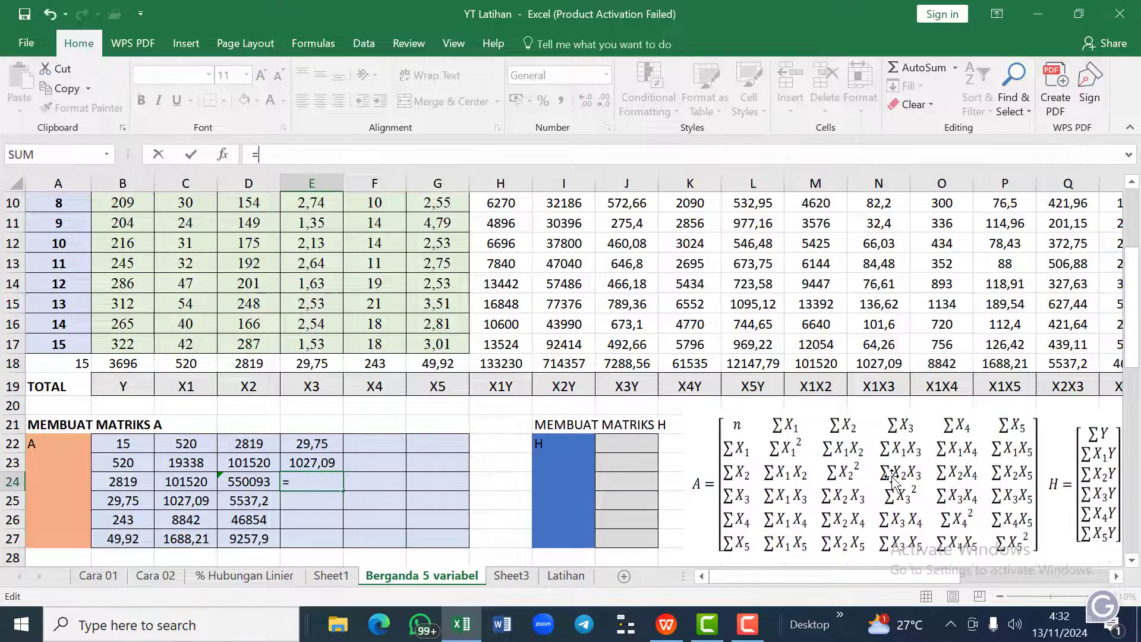
{"action": "key", "text": "Return"}
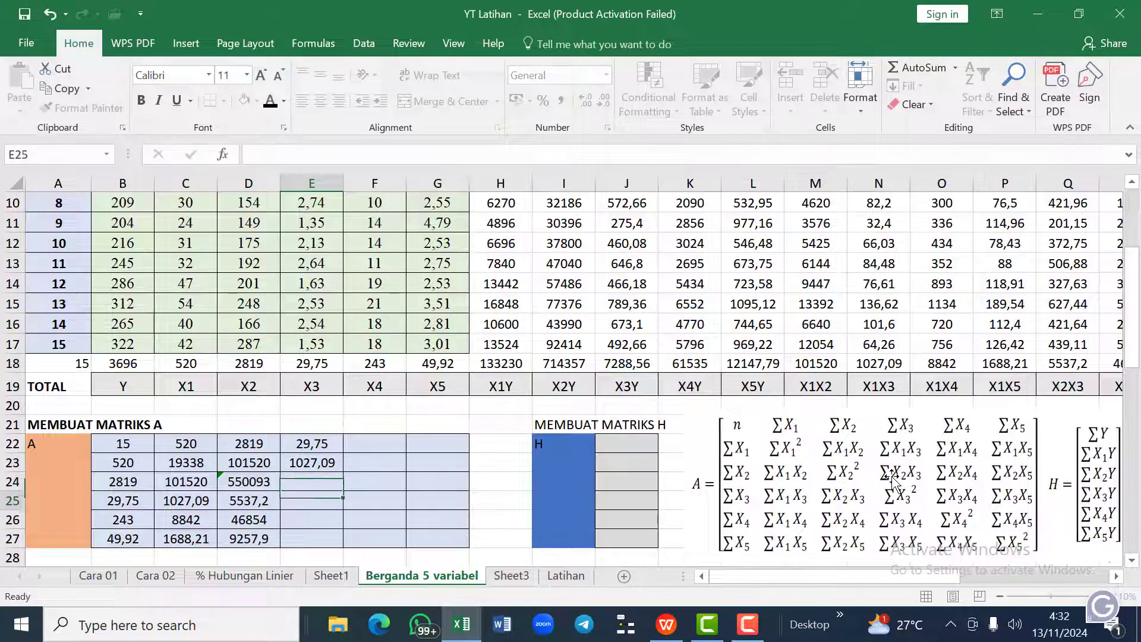
Step: Check which column totals the formulas in E22 and E23 of matrix A refer to
{"action": "key", "text": "Up"}
{"action": "key", "text": "Up"}
{"action": "key", "text": "Up"}
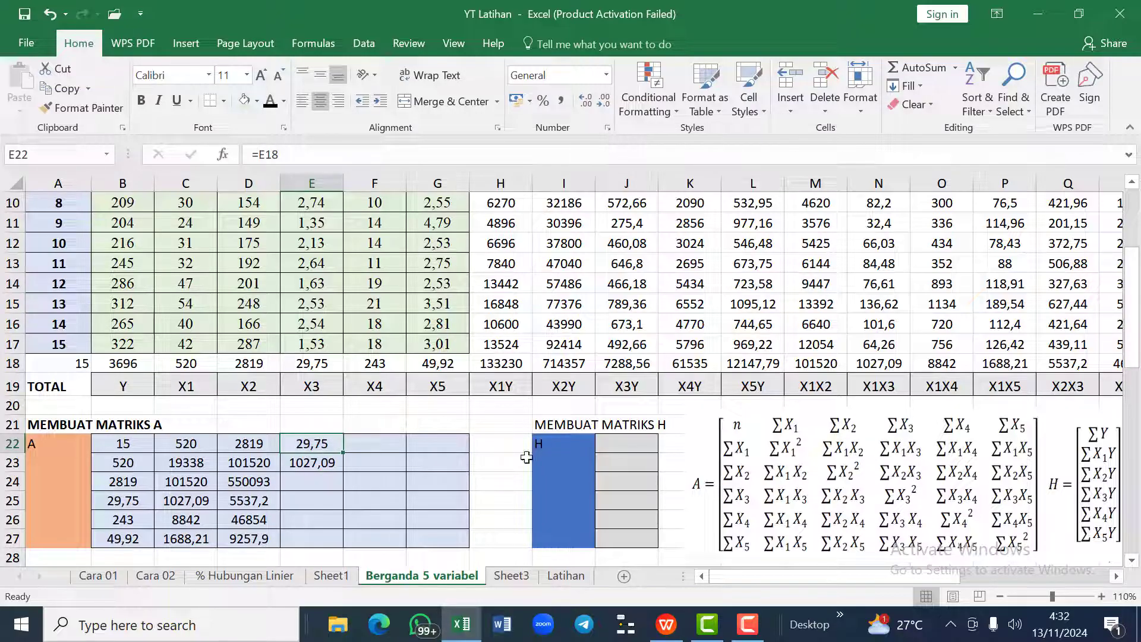
{"action": "left_click", "coordinate": [349, 156]}
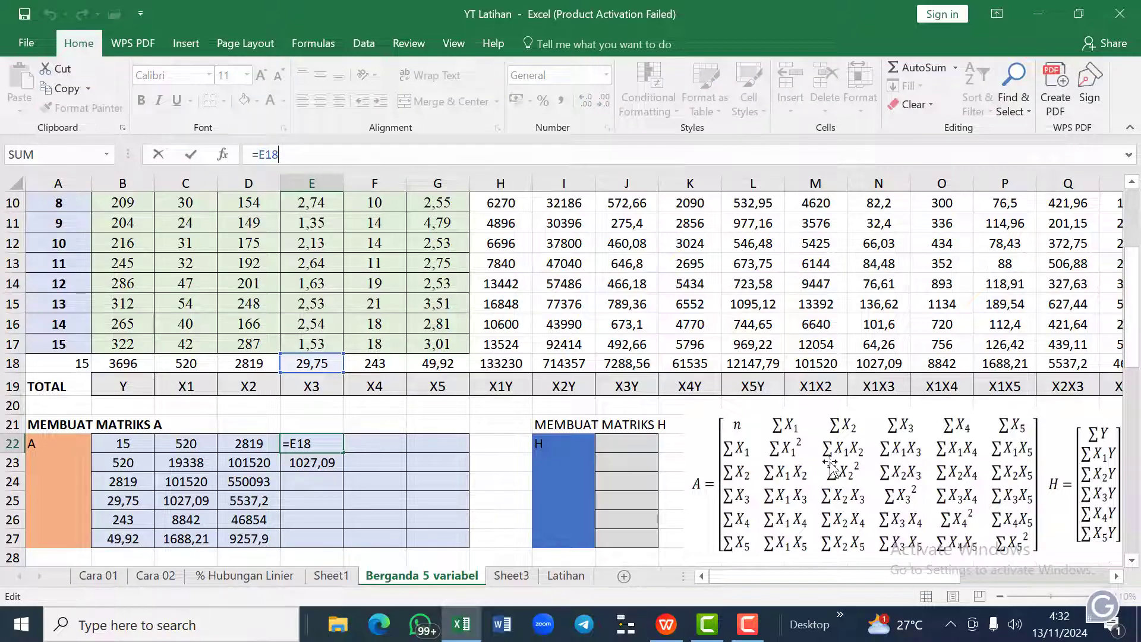
{"action": "key", "text": "Return"}
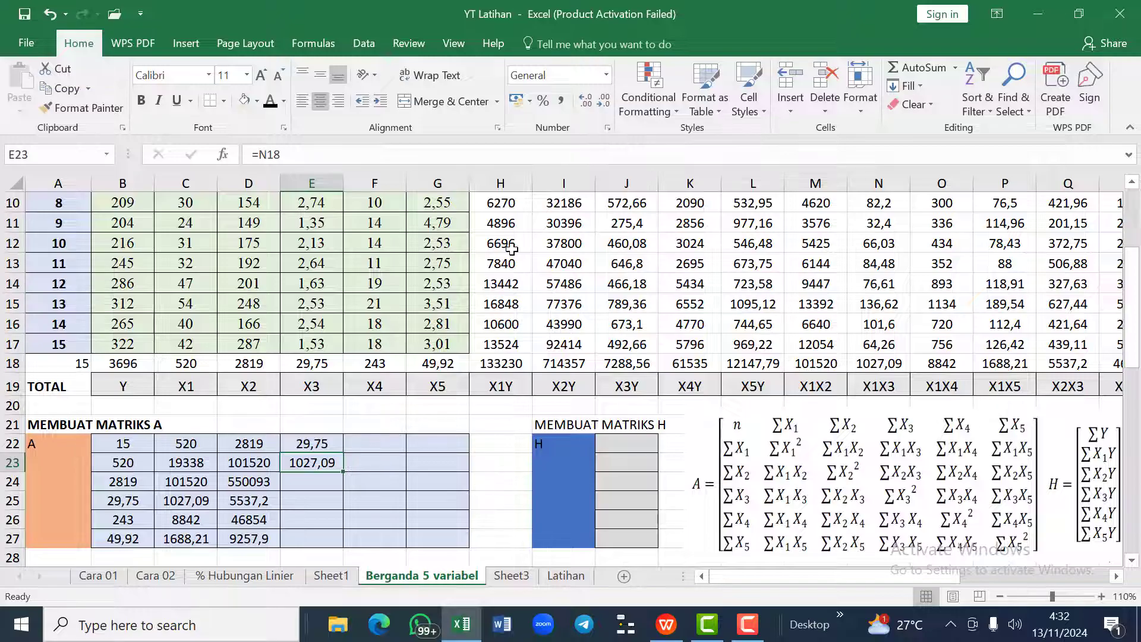
{"action": "left_click", "coordinate": [408, 153]}
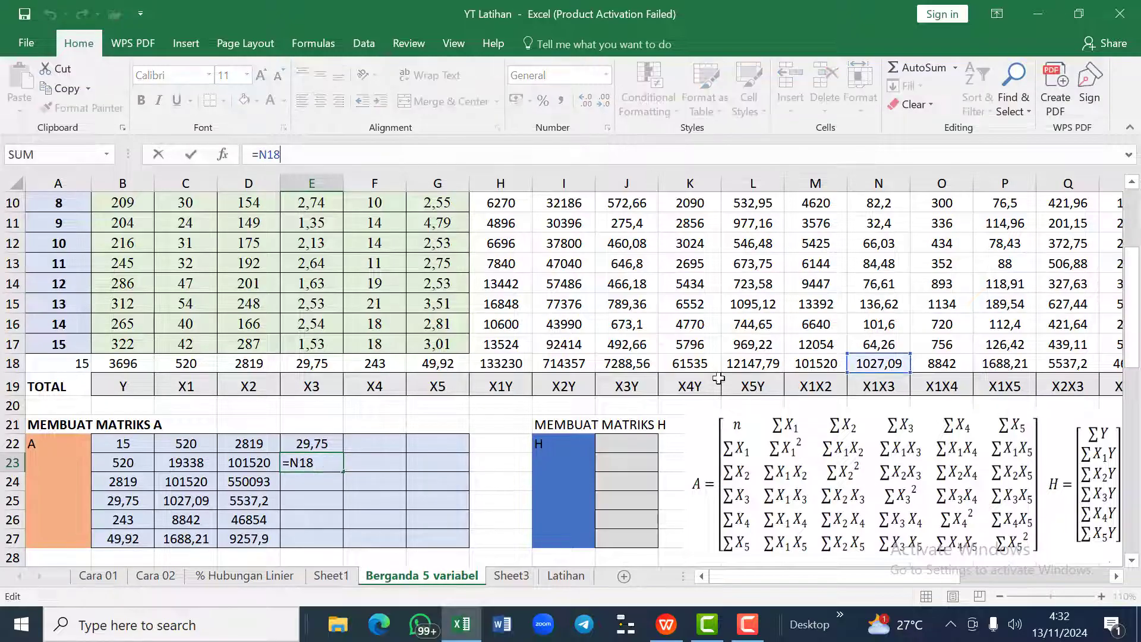
{"action": "key", "text": "Return"}
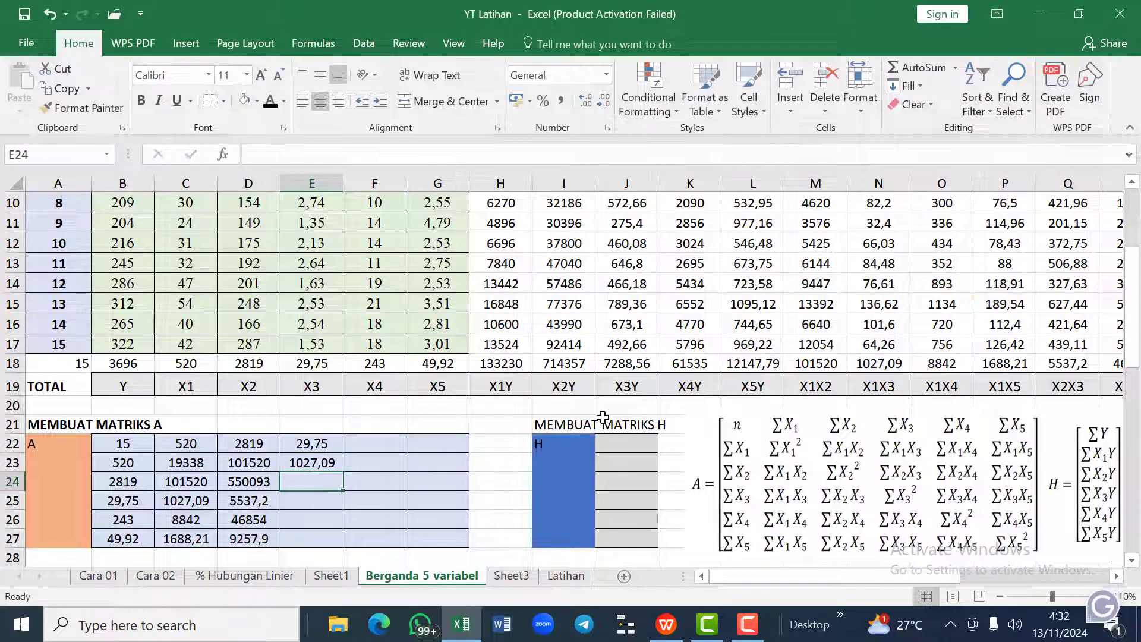
Step: Fill the ΣX2X3 and ΣX3² entries of matrix A's fourth column by referencing =Q18 in E24 and =Y18 in E25
{"action": "type", "text": "="}
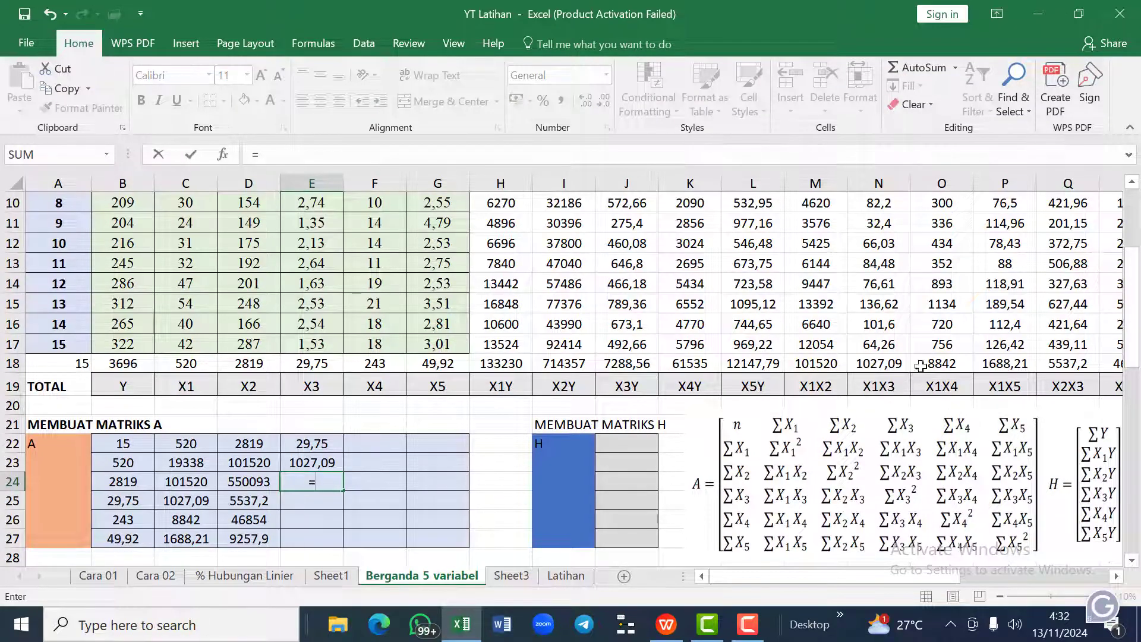
{"action": "left_click", "coordinate": [1061, 362]}
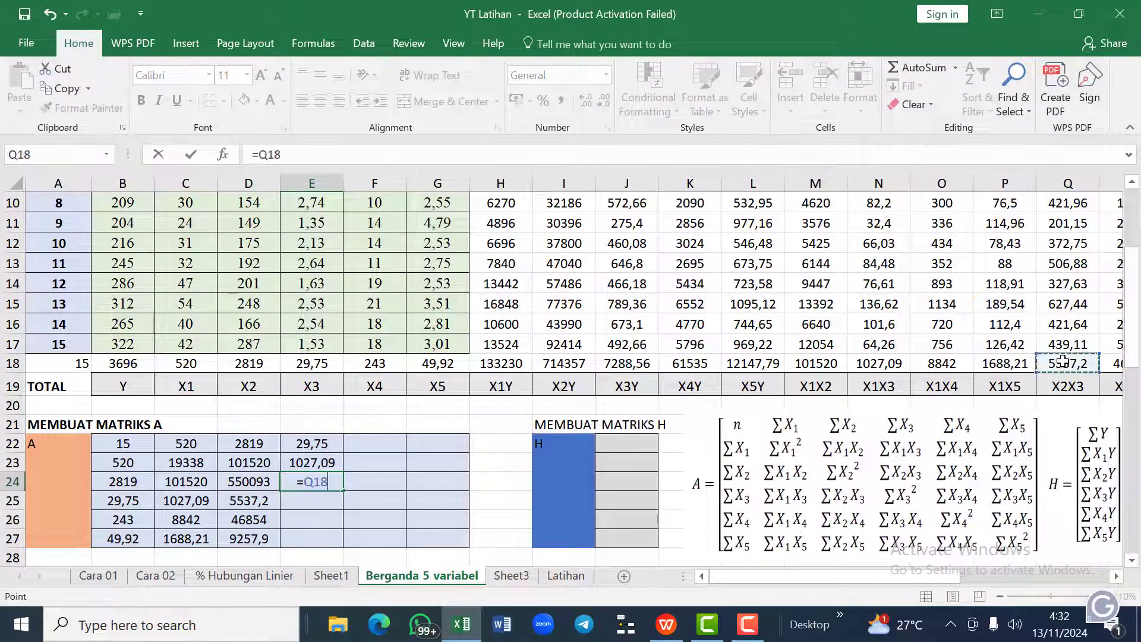
{"action": "key", "text": "Return"}
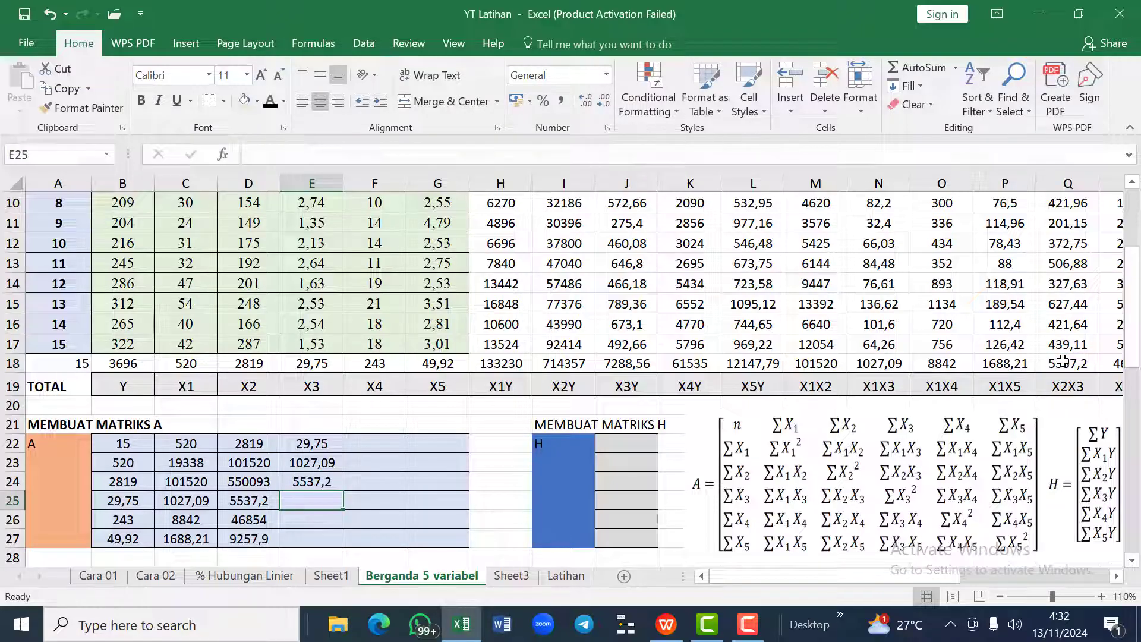
{"action": "type", "text": "="}
{"action": "scroll", "coordinate": [1046, 362], "scroll_direction": "right", "scroll_amount": 3}
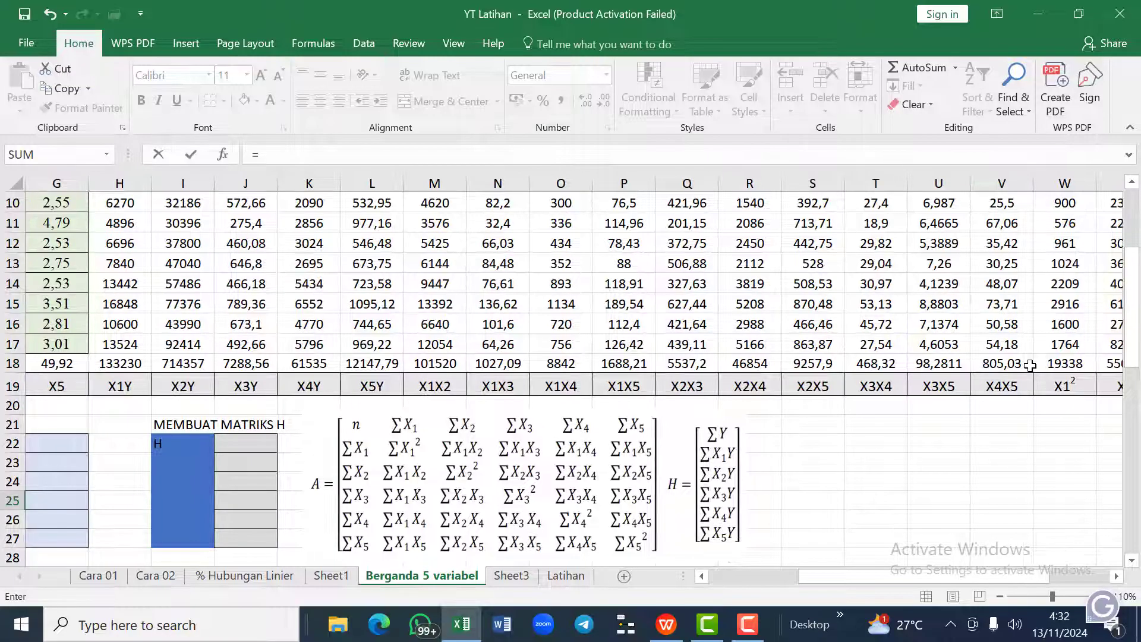
{"action": "scroll", "coordinate": [1031, 365], "scroll_direction": "right", "scroll_amount": 3}
{"action": "left_click", "coordinate": [1011, 365]}
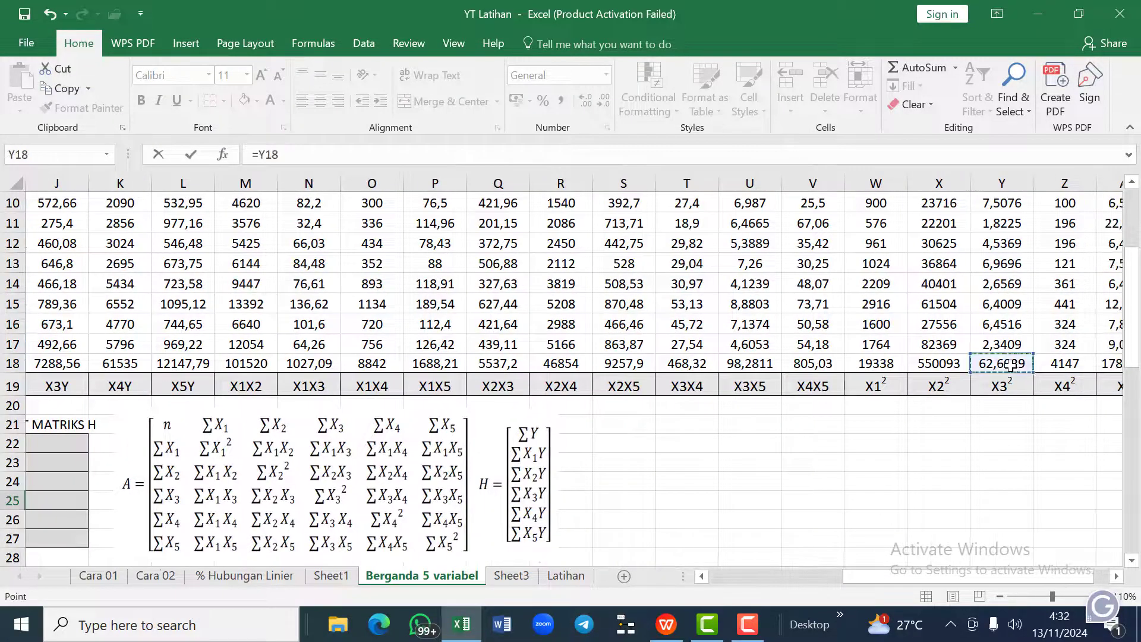
{"action": "key", "text": "Return"}
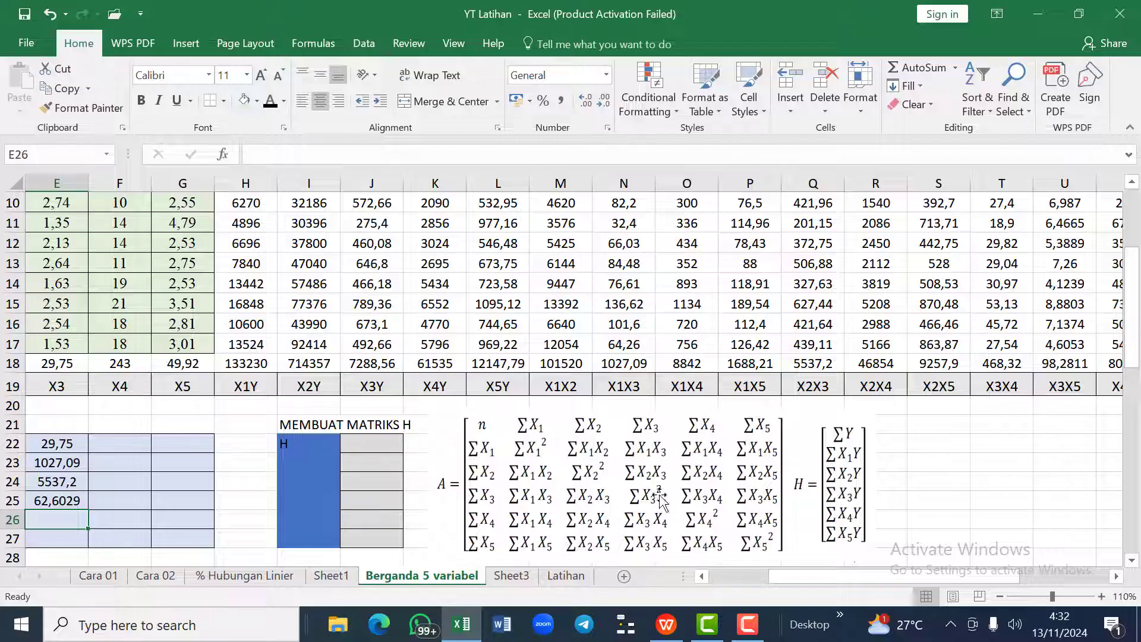
Step: Complete matrix A's fourth column with ΣX3X4 and ΣX3X5 by referencing =T18 in E26 and =U18 in E27
{"action": "type", "text": "="}
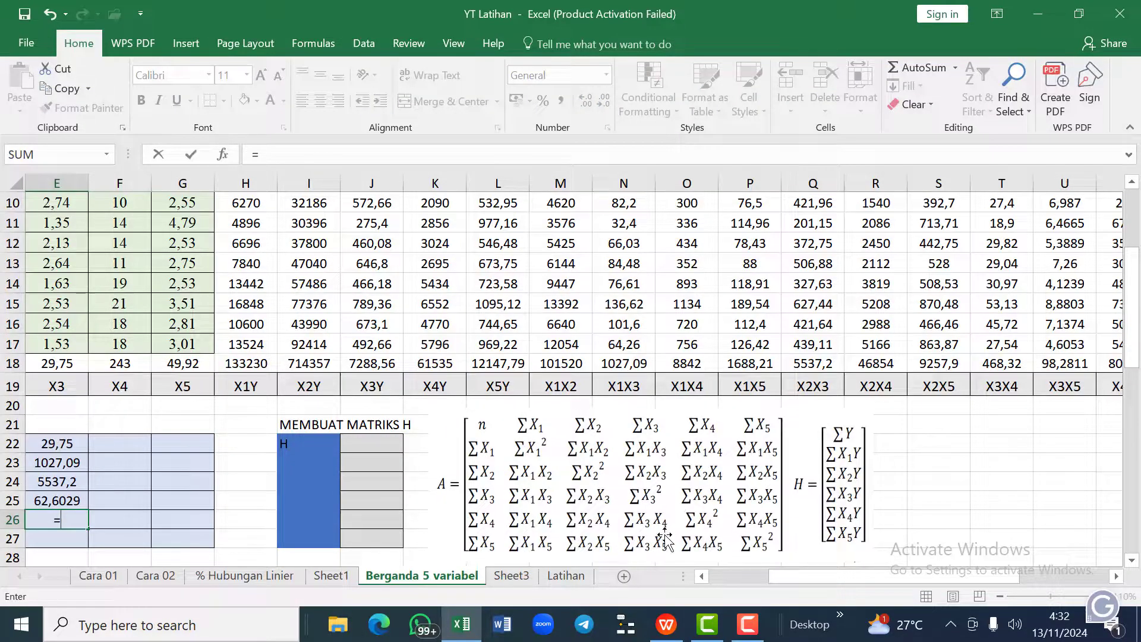
{"action": "left_click", "coordinate": [999, 364]}
{"action": "key", "text": "Return"}
{"action": "type", "text": "="}
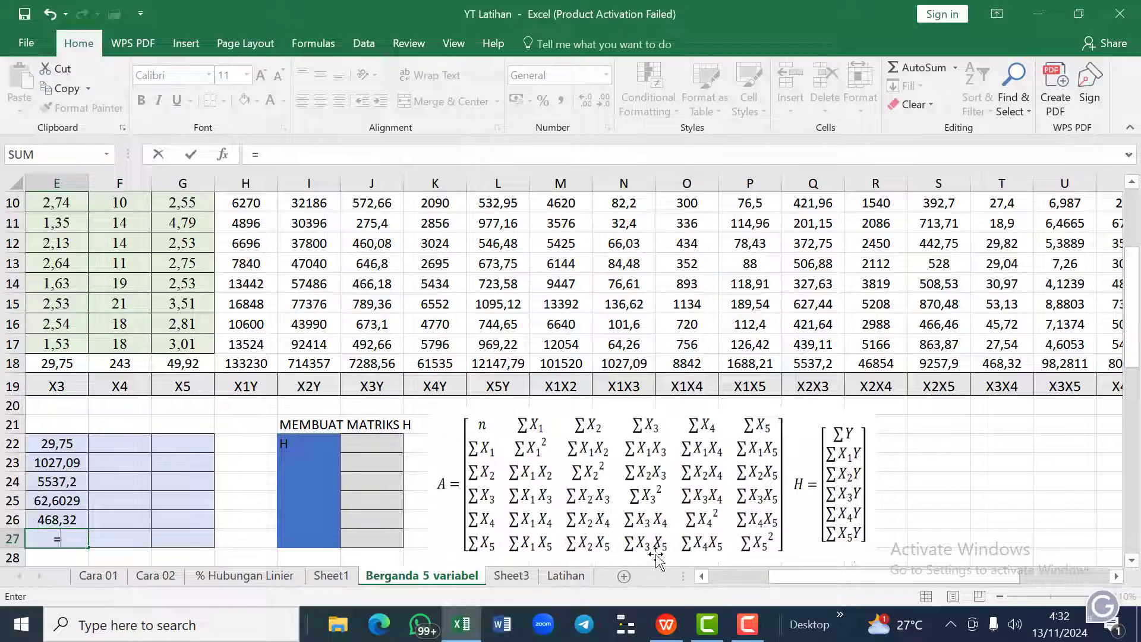
{"action": "left_click", "coordinate": [1049, 364]}
{"action": "key", "text": "Return"}
Step: Start matrix A's fifth column by referencing the ΣX4 total with =F18 in F22
{"action": "key", "text": "Up"}
{"action": "key", "text": "Right"}
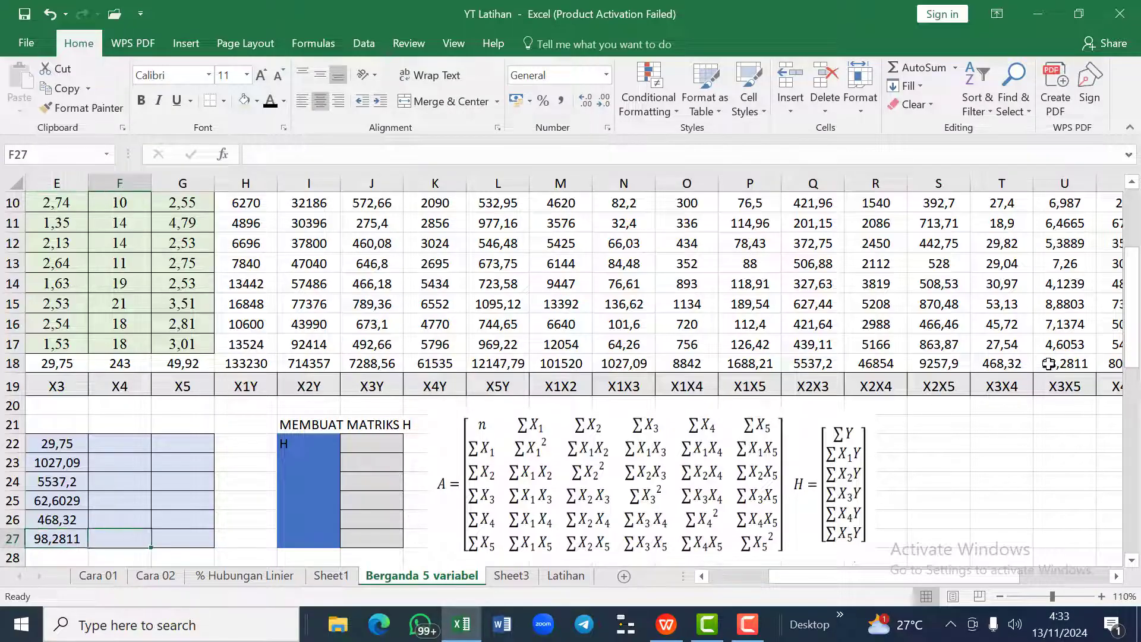
{"action": "key", "text": "Up"}
{"action": "key", "text": "Up"}
{"action": "key", "text": "Up"}
{"action": "key", "text": "Up"}
{"action": "key", "text": "Up"}
{"action": "scroll", "coordinate": [1050, 364], "scroll_direction": "left", "scroll_amount": 1}
{"action": "scroll", "coordinate": [1050, 364], "scroll_direction": "up", "scroll_amount": 1}
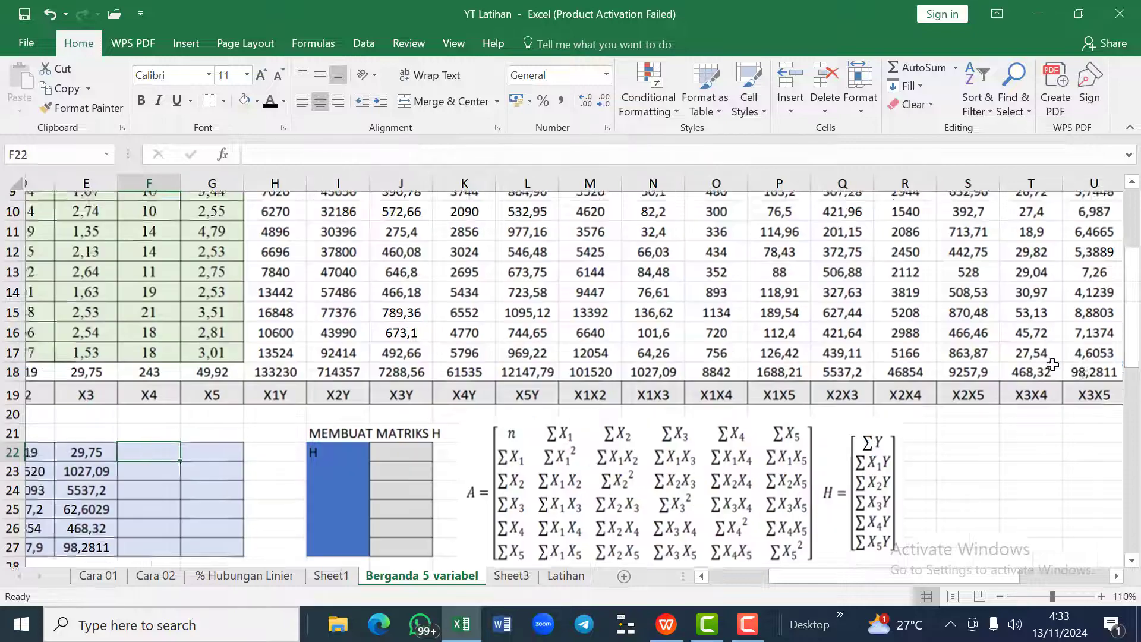
{"action": "scroll", "coordinate": [1053, 364], "scroll_direction": "left", "scroll_amount": 3}
{"action": "scroll", "coordinate": [1053, 364], "scroll_direction": "up", "scroll_amount": 1}
{"action": "scroll", "coordinate": [1052, 365], "scroll_direction": "down", "scroll_amount": 1}
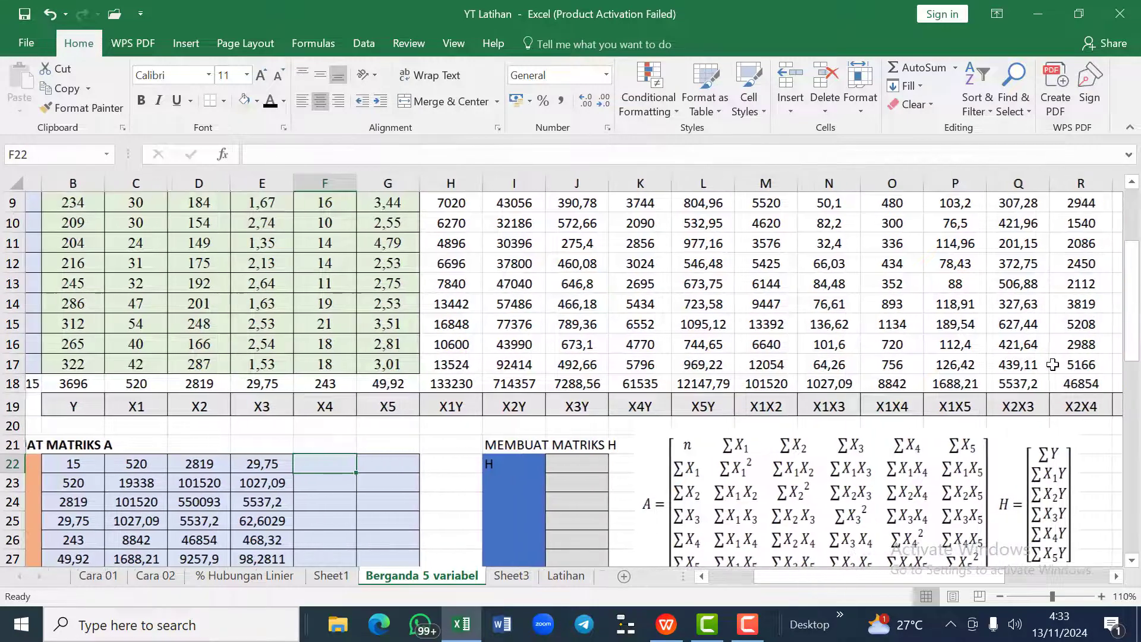
{"action": "scroll", "coordinate": [1053, 365], "scroll_direction": "right", "scroll_amount": 1}
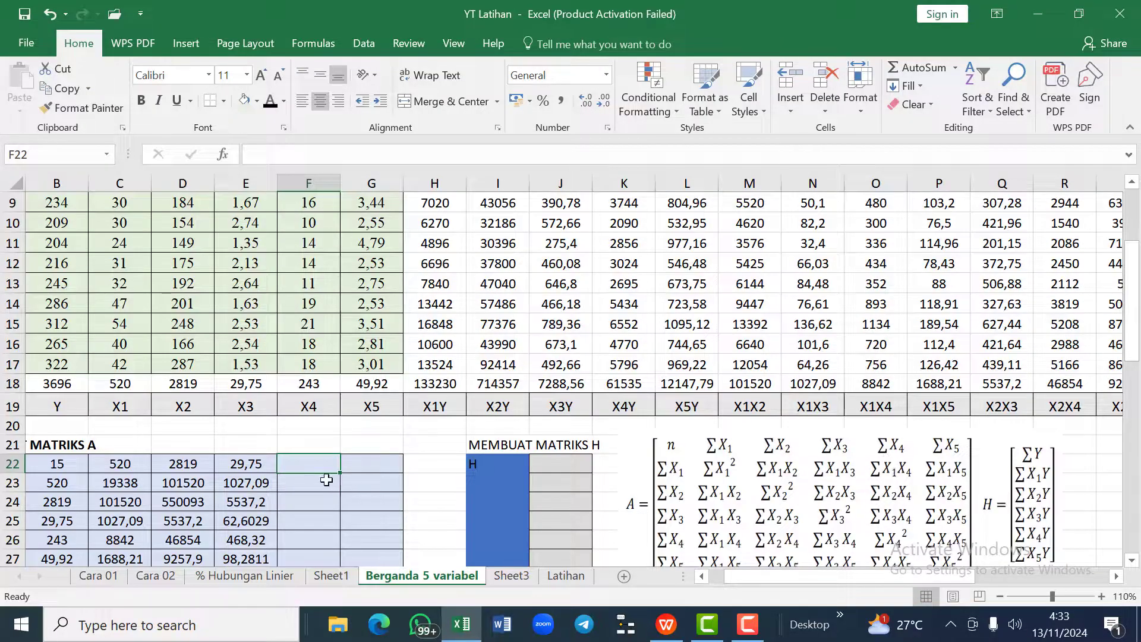
{"action": "type", "text": "="}
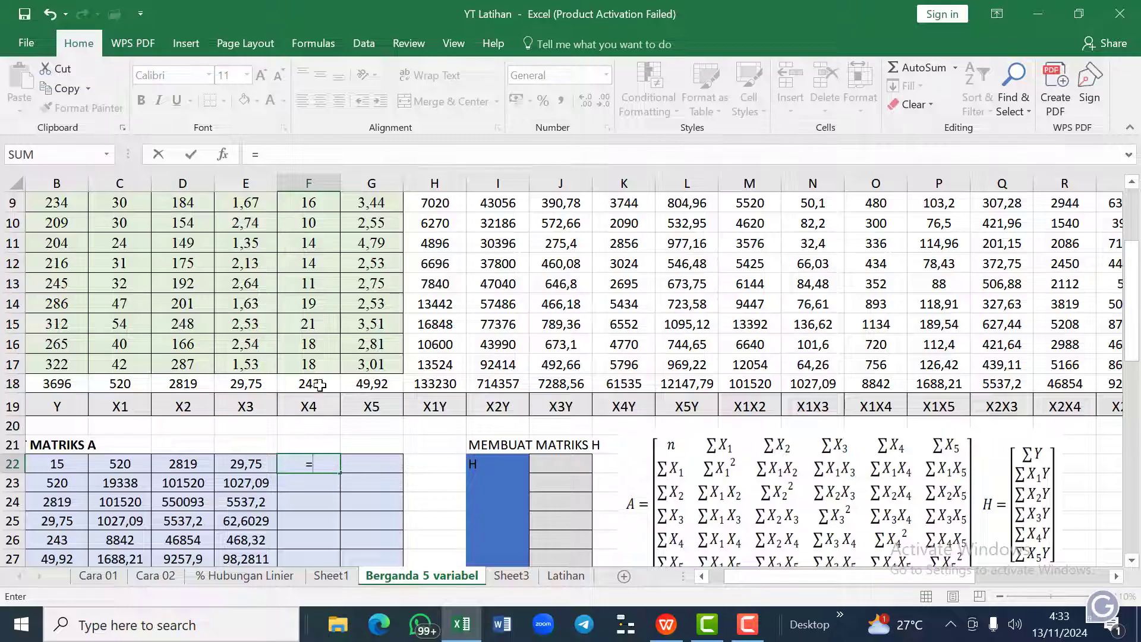
{"action": "left_click", "coordinate": [320, 386]}
{"action": "key", "text": "Return"}
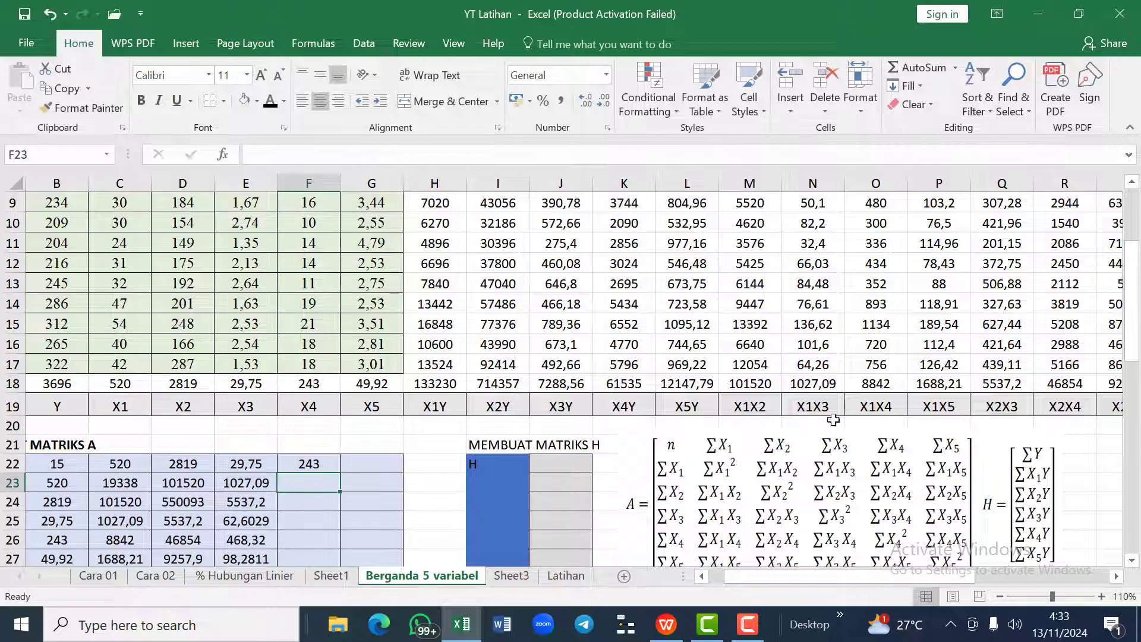
Step: Fill the ΣX1X4 and ΣX2X4 entries of matrix A's fifth column by referencing =O18 in F23 and =R18 in F24
{"action": "type", "text": "="}
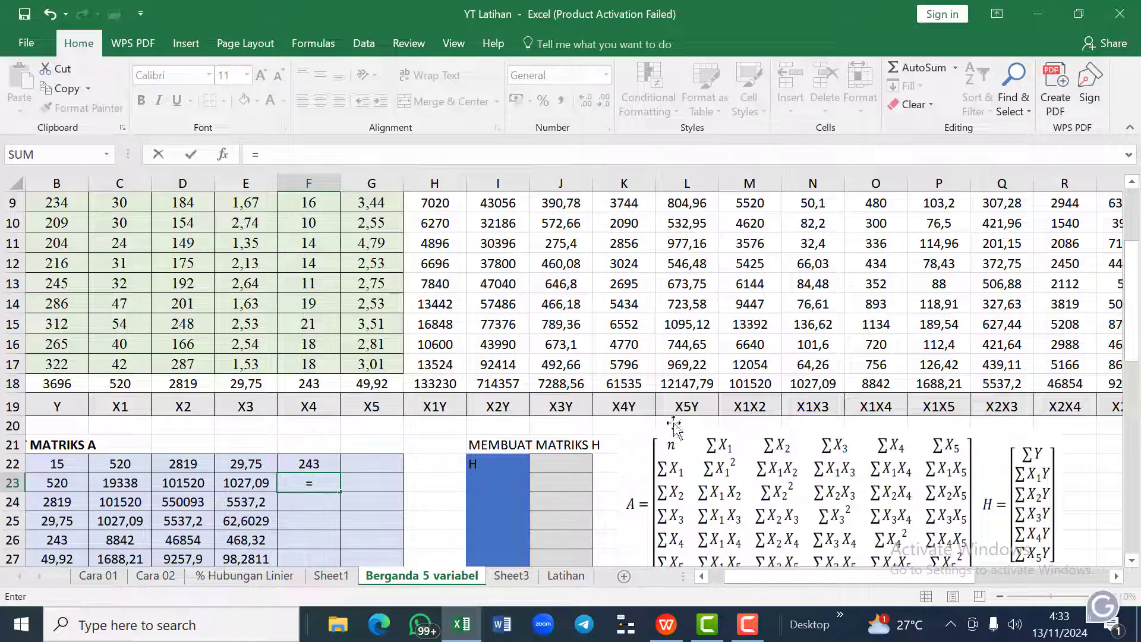
{"action": "left_click", "coordinate": [869, 387]}
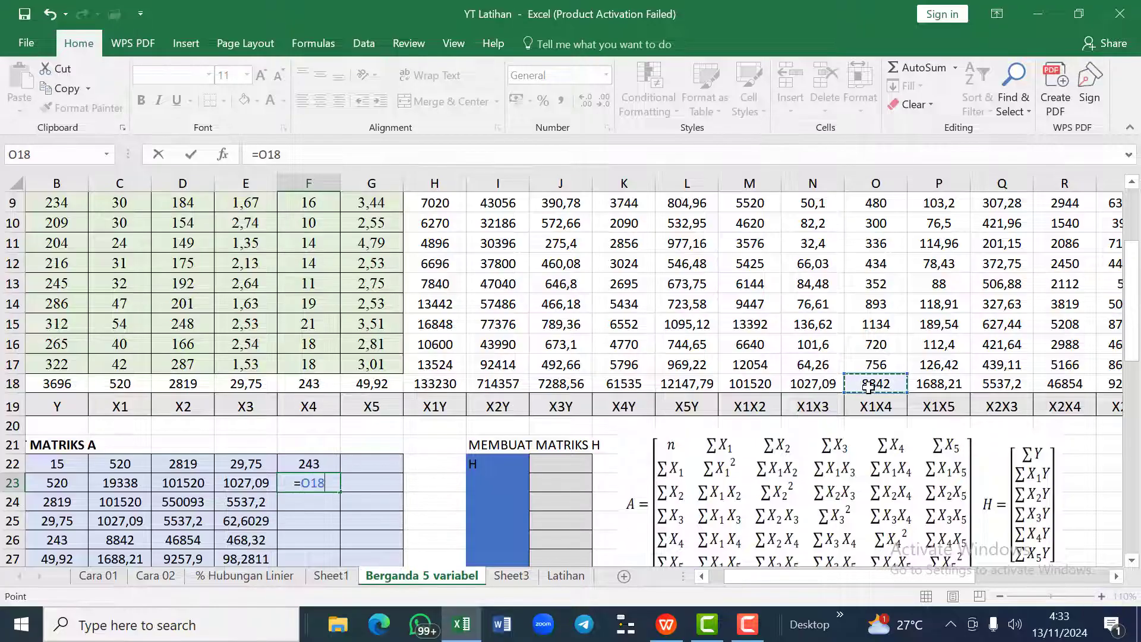
{"action": "key", "text": "Return"}
{"action": "type", "text": "="}
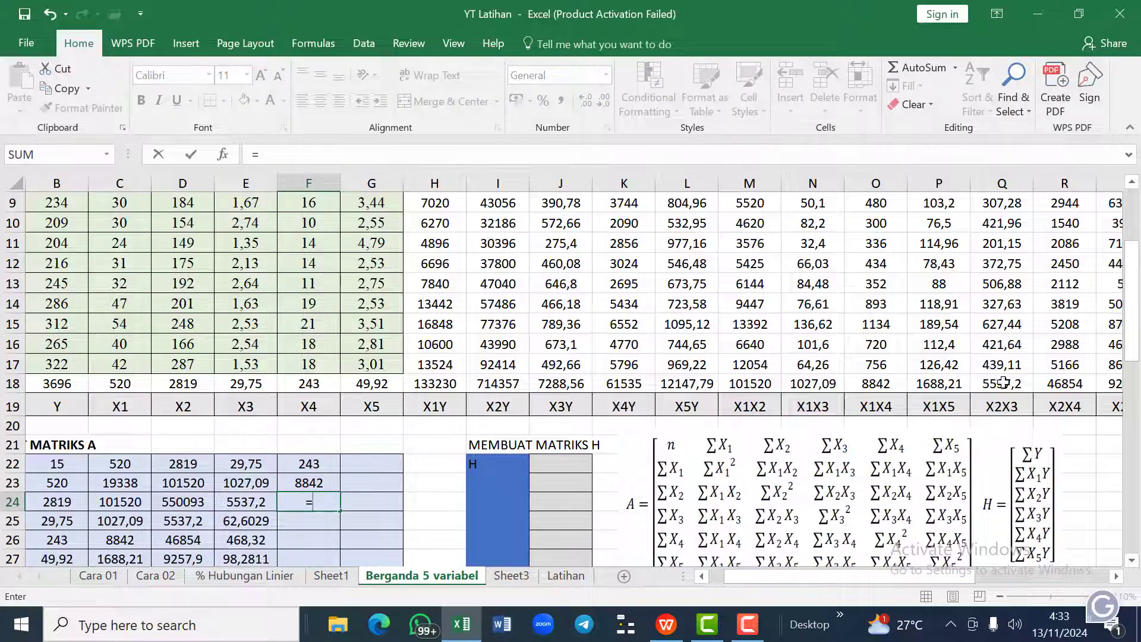
{"action": "left_click", "coordinate": [1065, 387]}
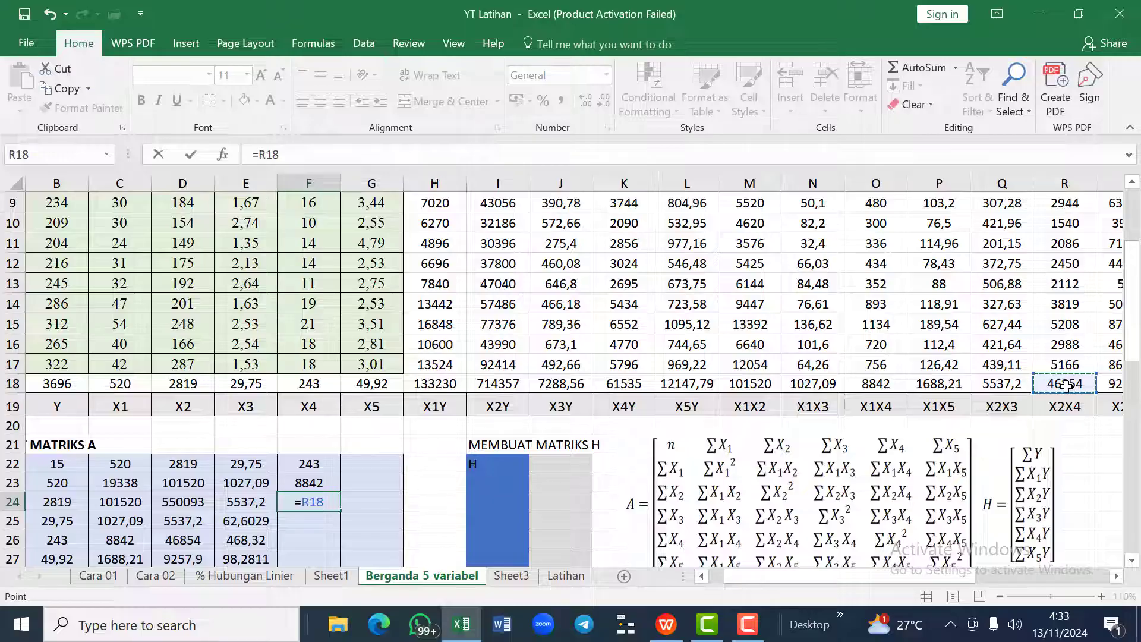
{"action": "key", "text": "Return"}
Step: Fill the ΣX3X4 and ΣX4² entries of matrix A's fifth column by referencing =T18 in F25 and =Z18 in F26
{"action": "type", "text": "="}
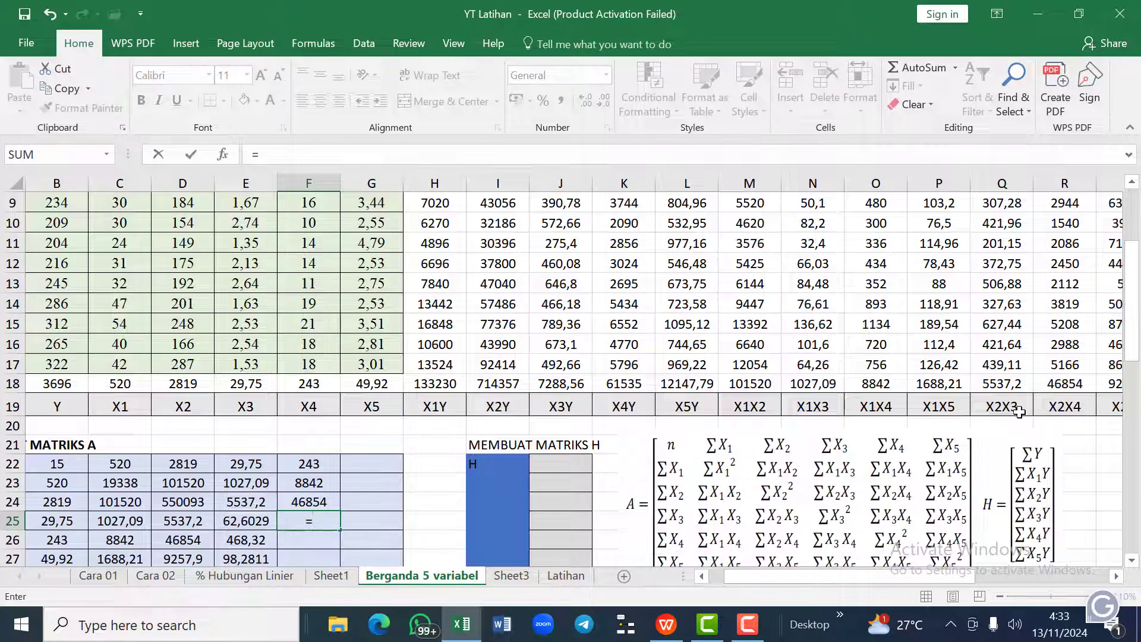
{"action": "scroll", "coordinate": [1048, 379], "scroll_direction": "right", "scroll_amount": 3}
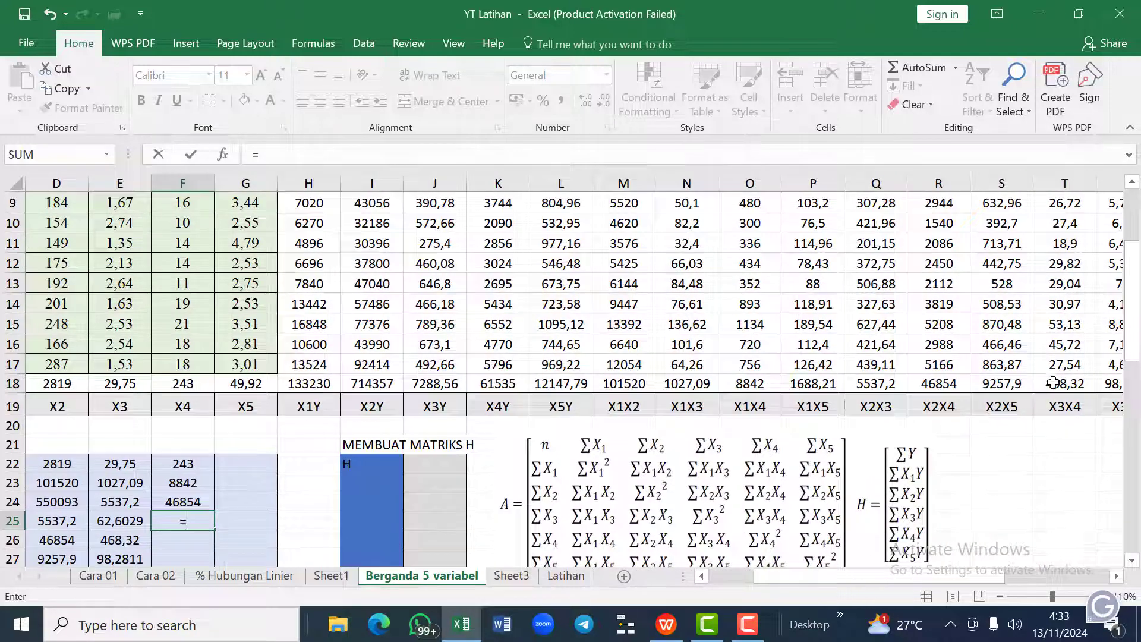
{"action": "left_click", "coordinate": [1053, 383]}
{"action": "key", "text": "Return"}
{"action": "type", "text": "="}
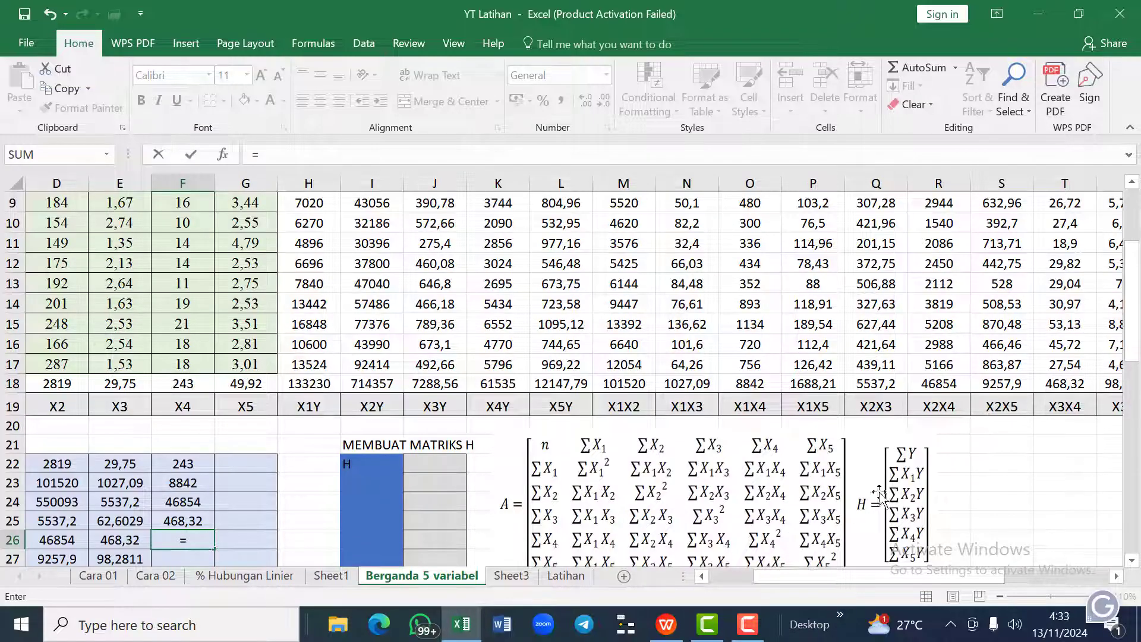
{"action": "scroll", "coordinate": [1009, 411], "scroll_direction": "right", "scroll_amount": 3}
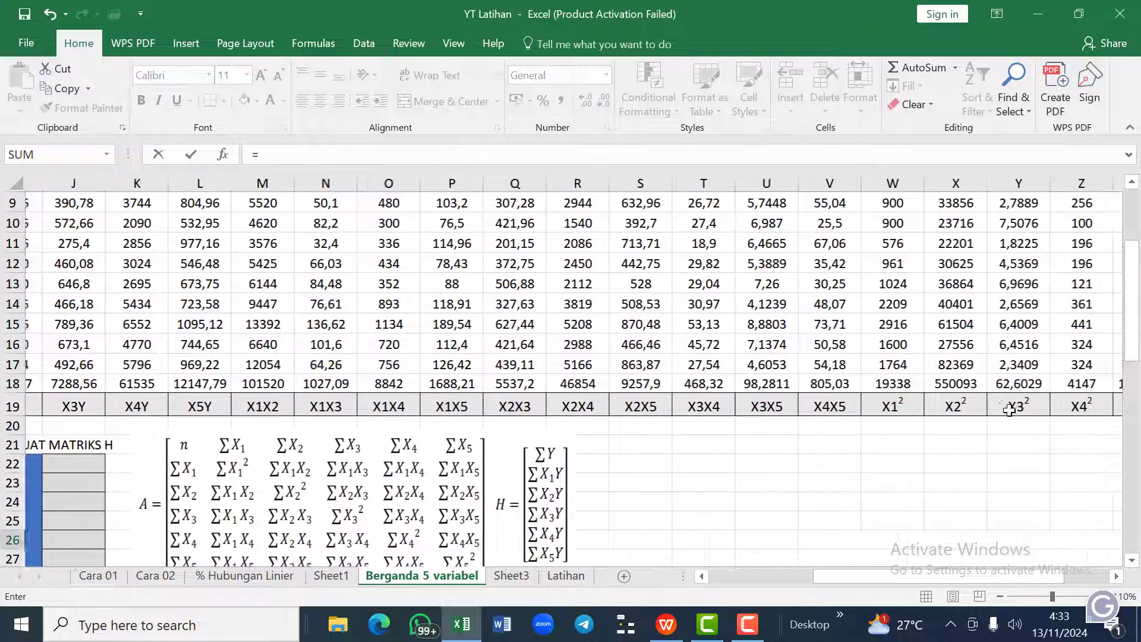
{"action": "left_click", "coordinate": [1060, 383]}
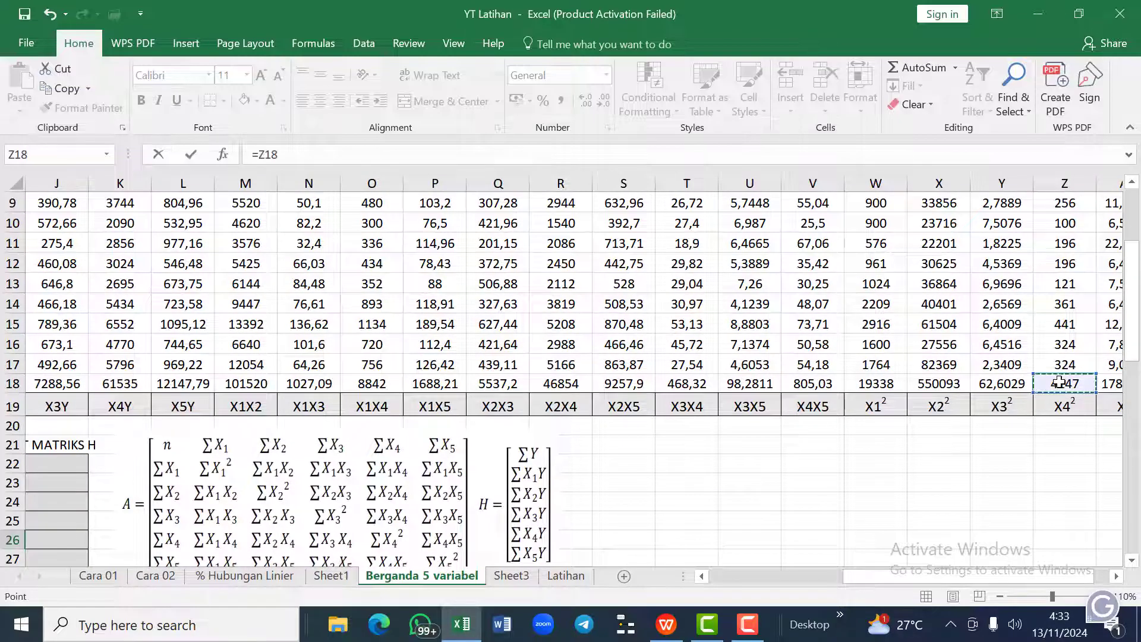
{"action": "key", "text": "Return"}
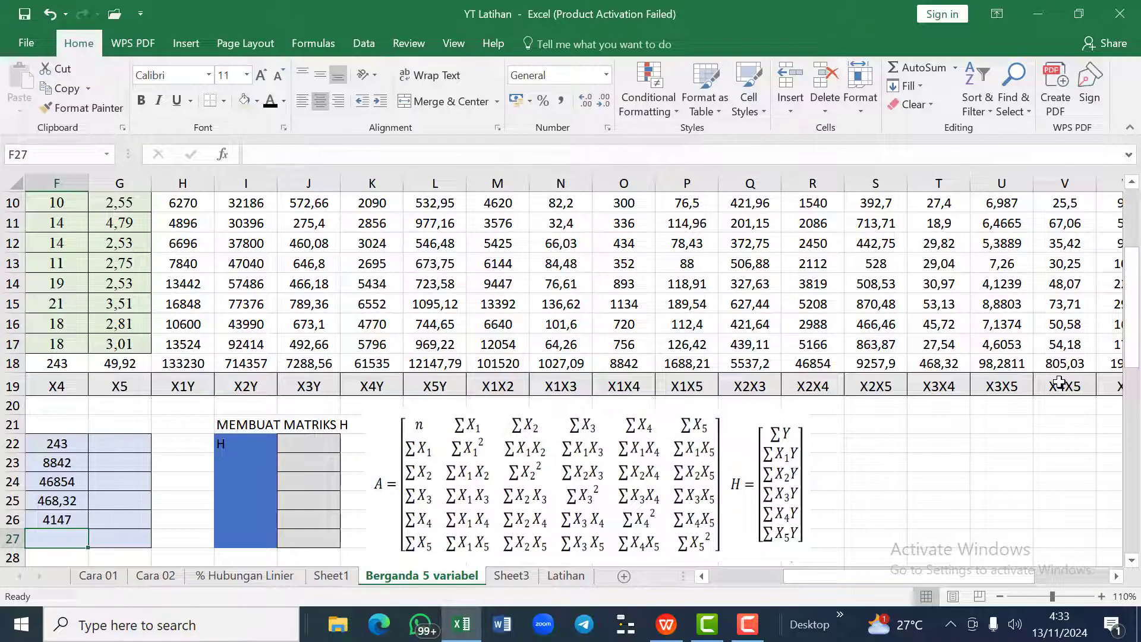
Step: Complete matrix A's fifth column by referencing the ΣX4X5 total with =V18 in F27
{"action": "type", "text": "="}
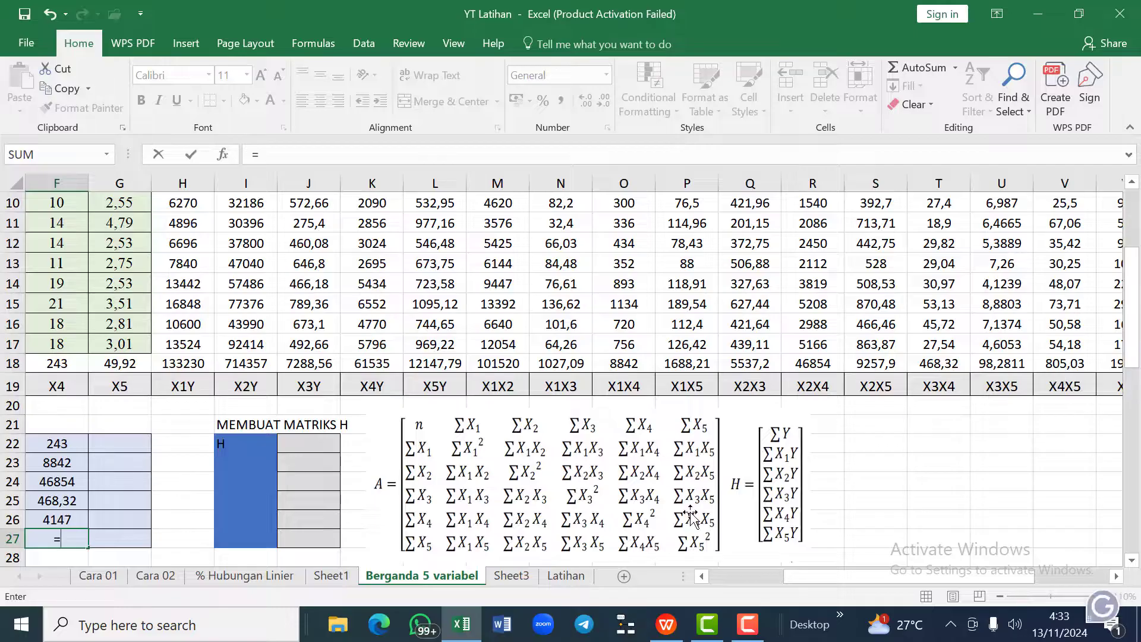
{"action": "left_click", "coordinate": [1058, 365]}
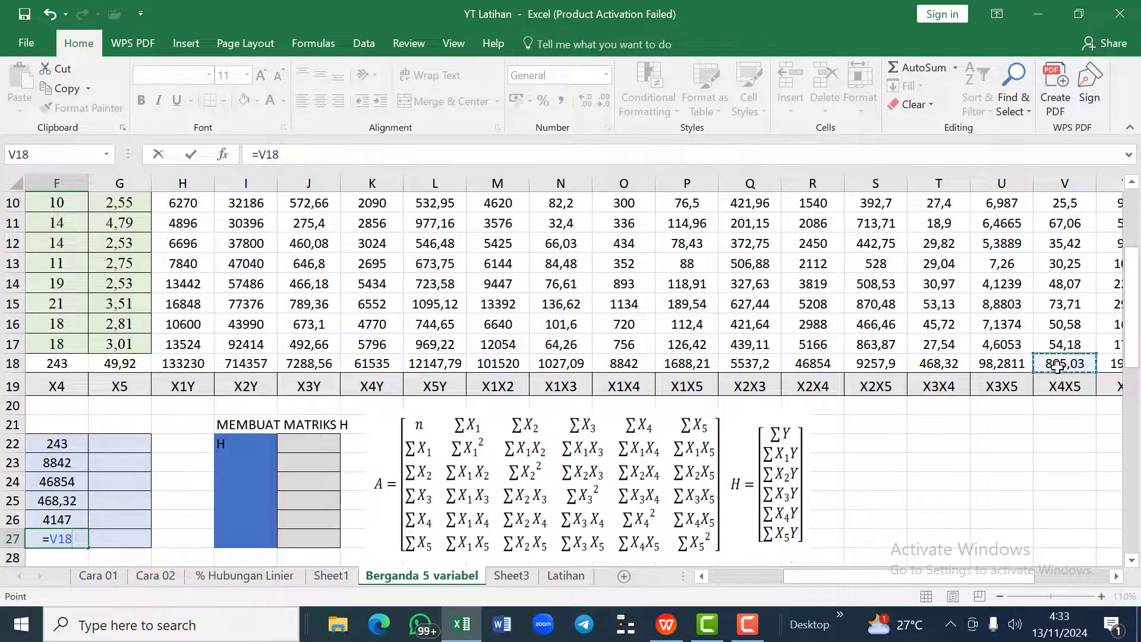
{"action": "key", "text": "Return"}
Step: Start matrix A's sixth column by referencing the ΣX5 total G18 in G22 and the ΣX1X5 total P18 in G23
{"action": "key", "text": "Right"}
{"action": "key", "text": "Up"}
{"action": "key", "text": "Up"}
{"action": "key", "text": "Up"}
{"action": "key", "text": "Up"}
{"action": "key", "text": "Up"}
{"action": "key", "text": "Up"}
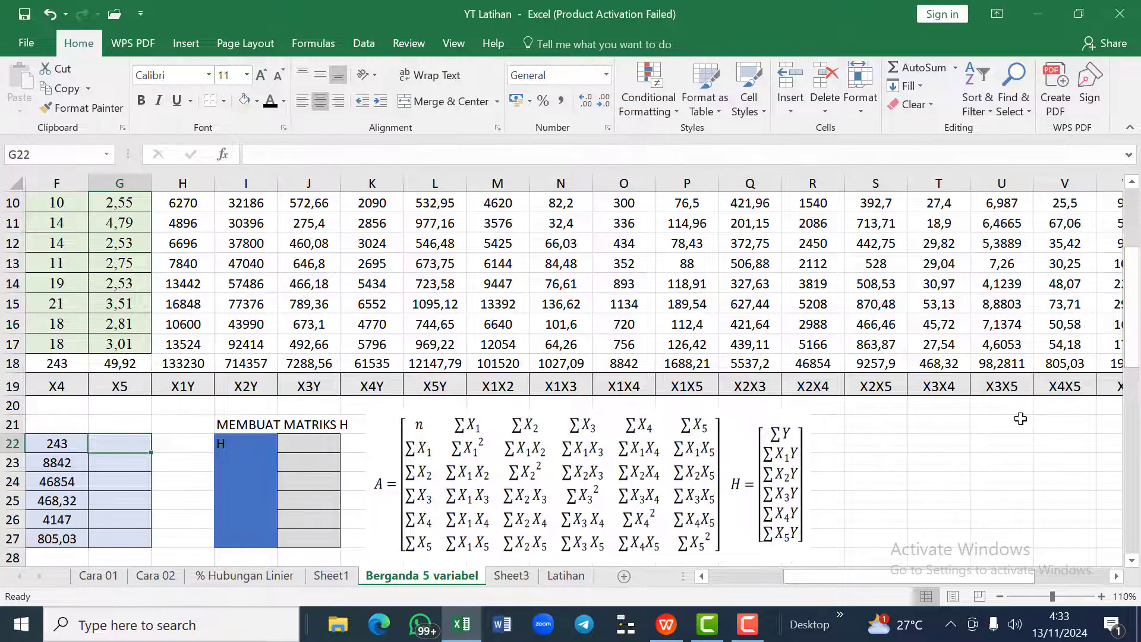
{"action": "scroll", "coordinate": [1021, 419], "scroll_direction": "left", "scroll_amount": 4}
{"action": "scroll", "coordinate": [1021, 419], "scroll_direction": "left", "scroll_amount": 1}
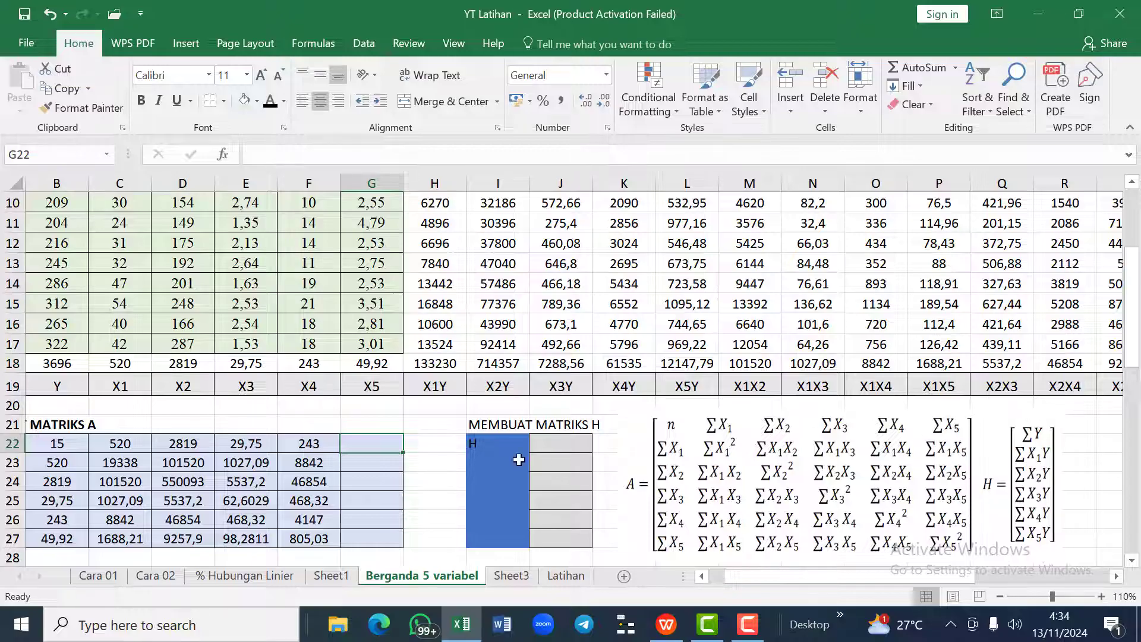
{"action": "type", "text": "="}
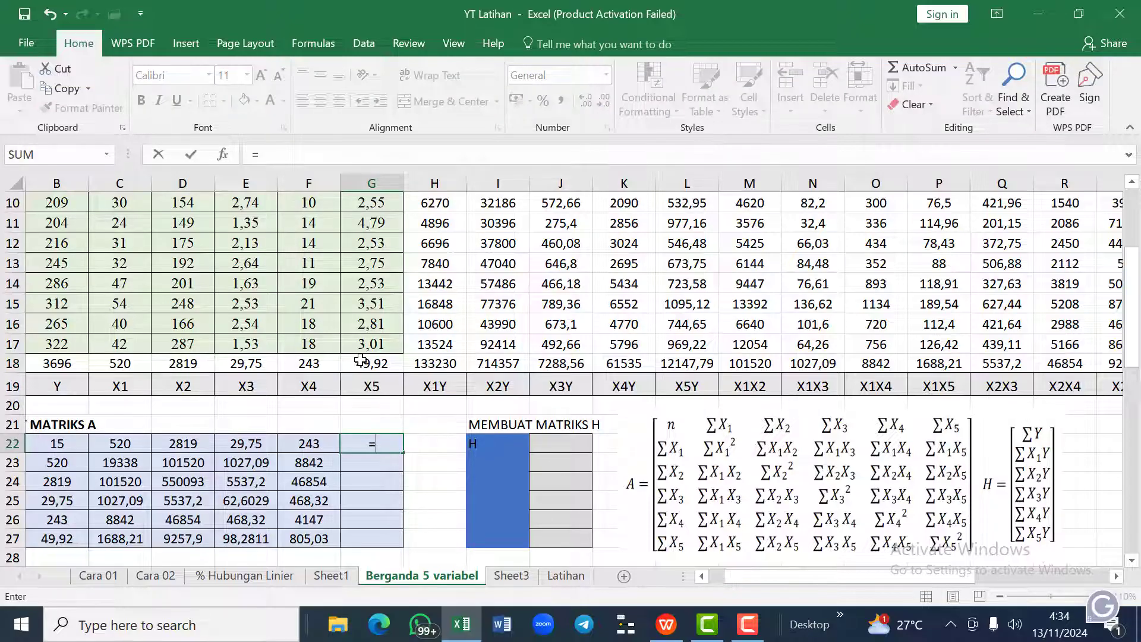
{"action": "left_click", "coordinate": [361, 364]}
{"action": "key", "text": "Return"}
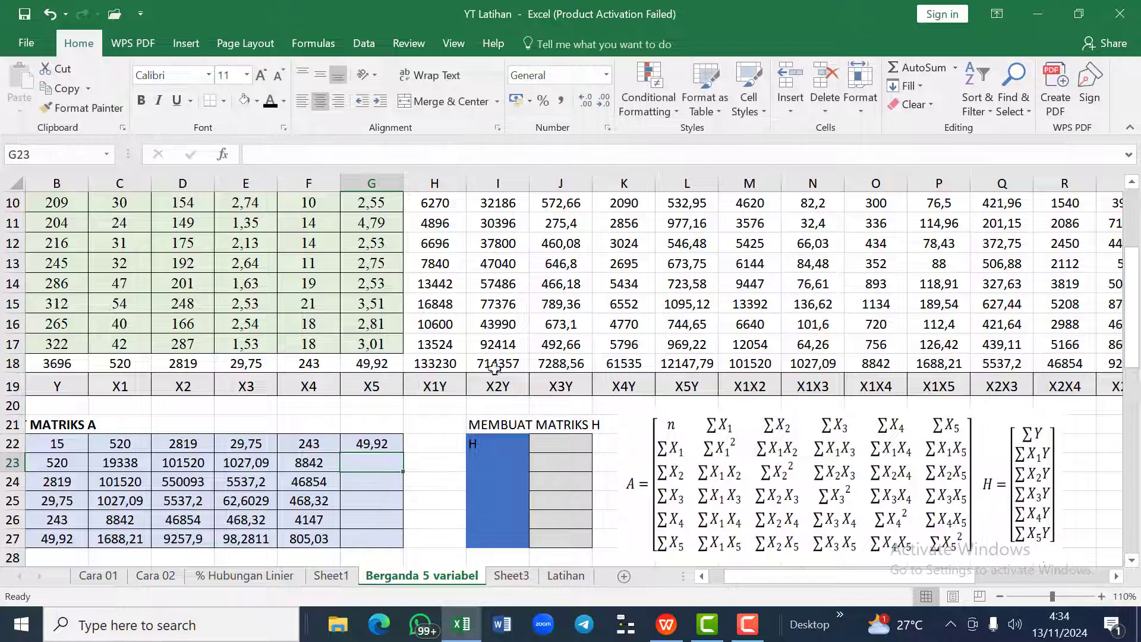
{"action": "type", "text": "="}
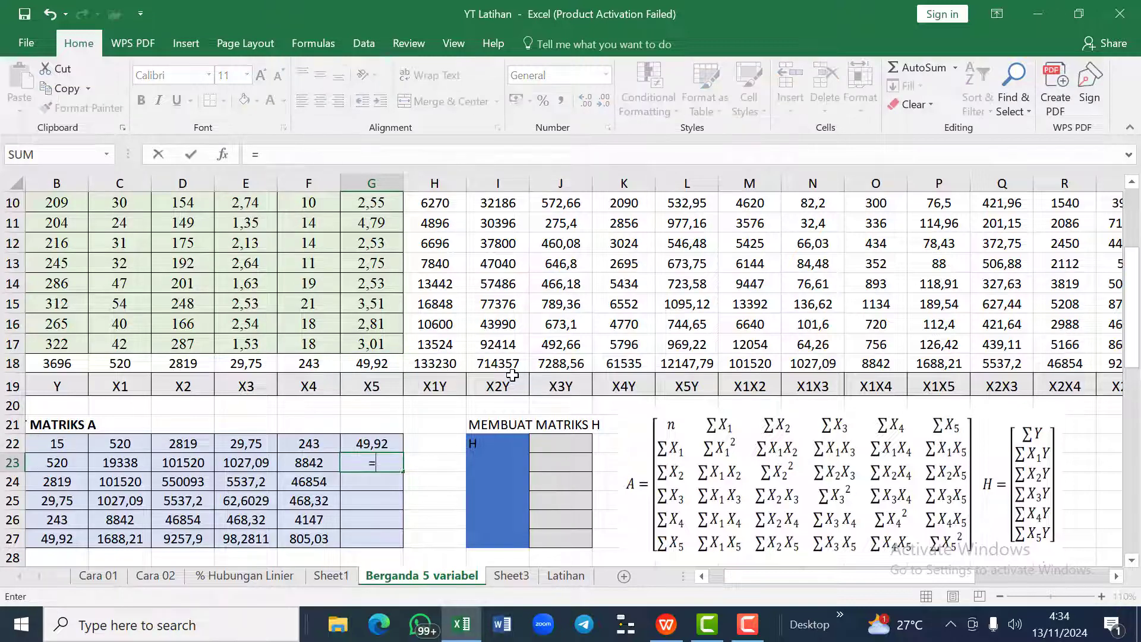
{"action": "left_click", "coordinate": [939, 359]}
{"action": "key", "text": "Return"}
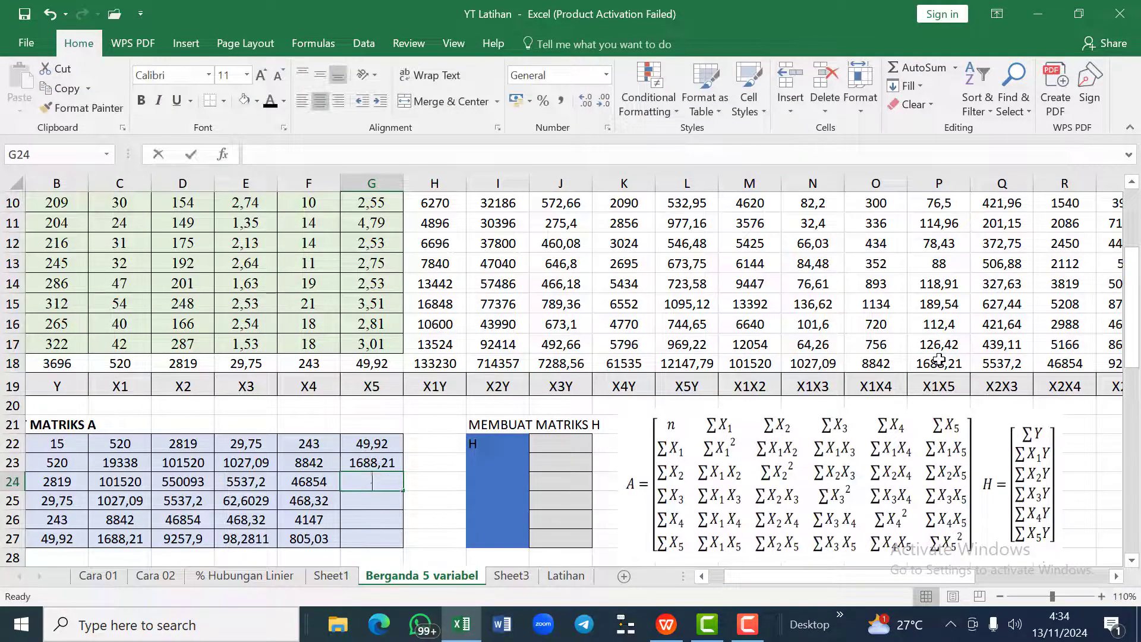
Step: Fill the ΣX2X5 and ΣX3X5 entries of matrix A's sixth column by referencing =S18 in G24 and =U18 in G25
{"action": "type", "text": "="}
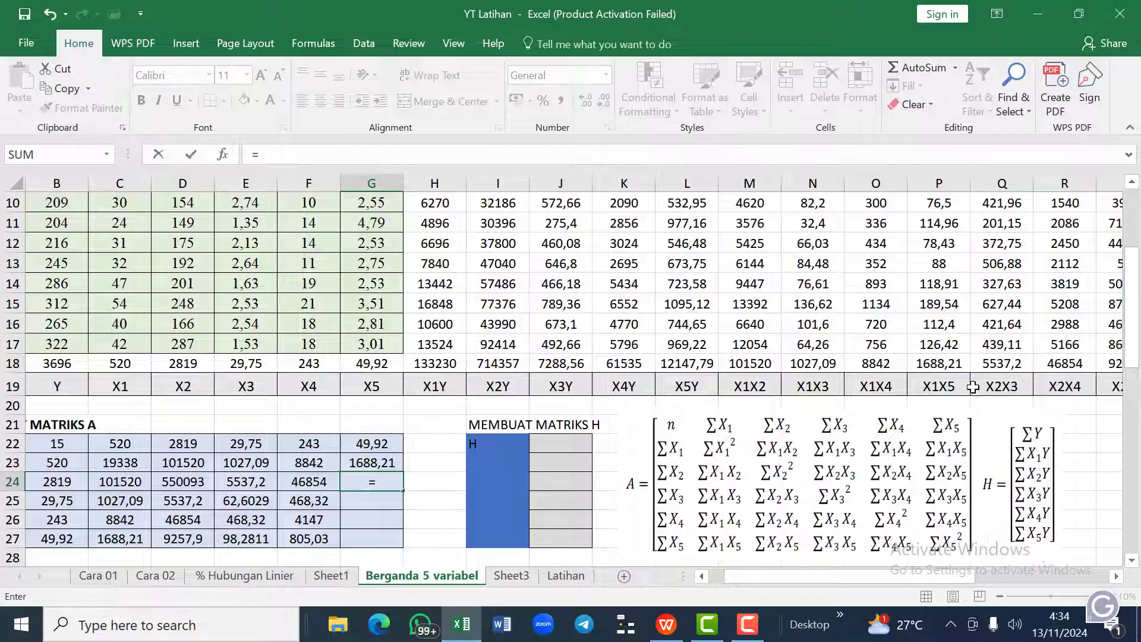
{"action": "scroll", "coordinate": [1060, 371], "scroll_direction": "right", "scroll_amount": 1}
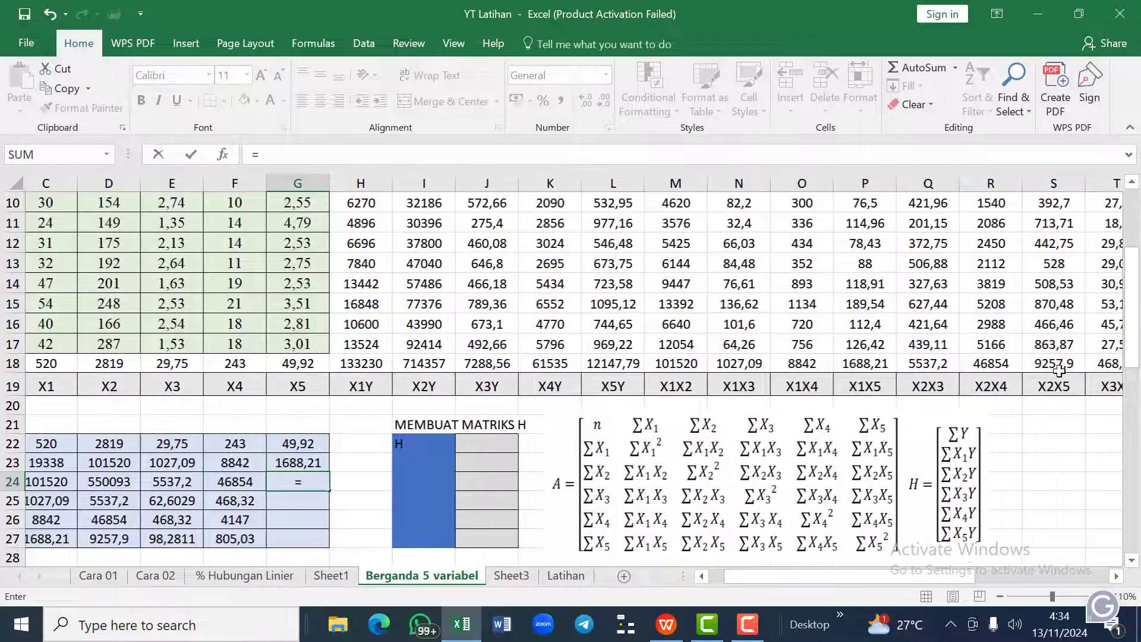
{"action": "left_click", "coordinate": [1053, 363]}
{"action": "key", "text": "Return"}
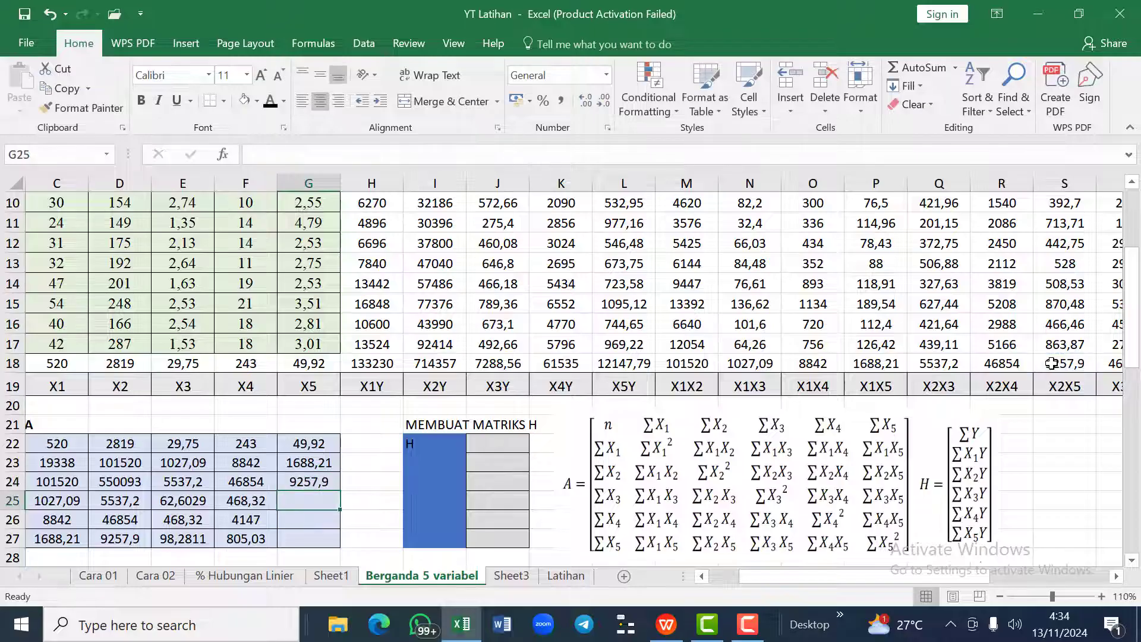
{"action": "type", "text": "="}
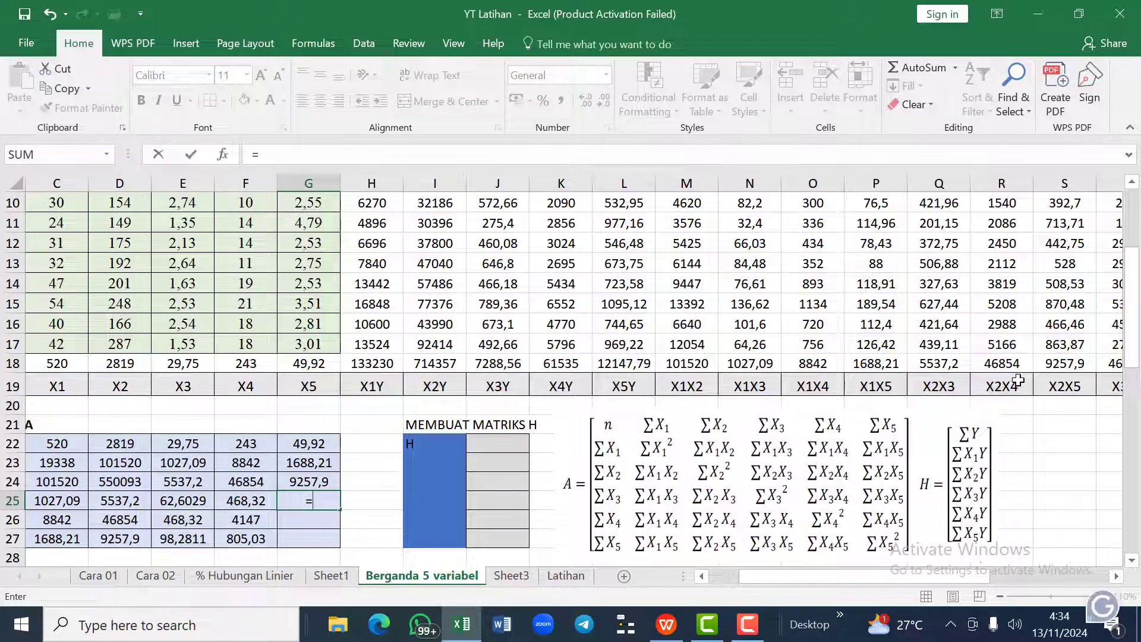
{"action": "scroll", "coordinate": [1019, 381], "scroll_direction": "right", "scroll_amount": 1}
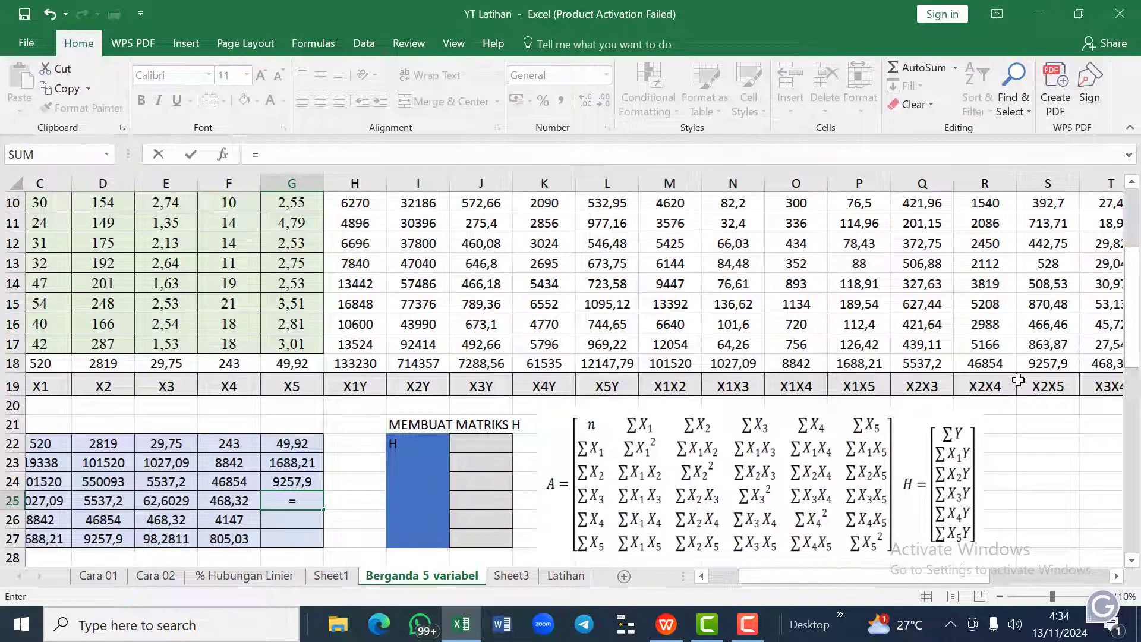
{"action": "scroll", "coordinate": [1018, 380], "scroll_direction": "right", "scroll_amount": 1}
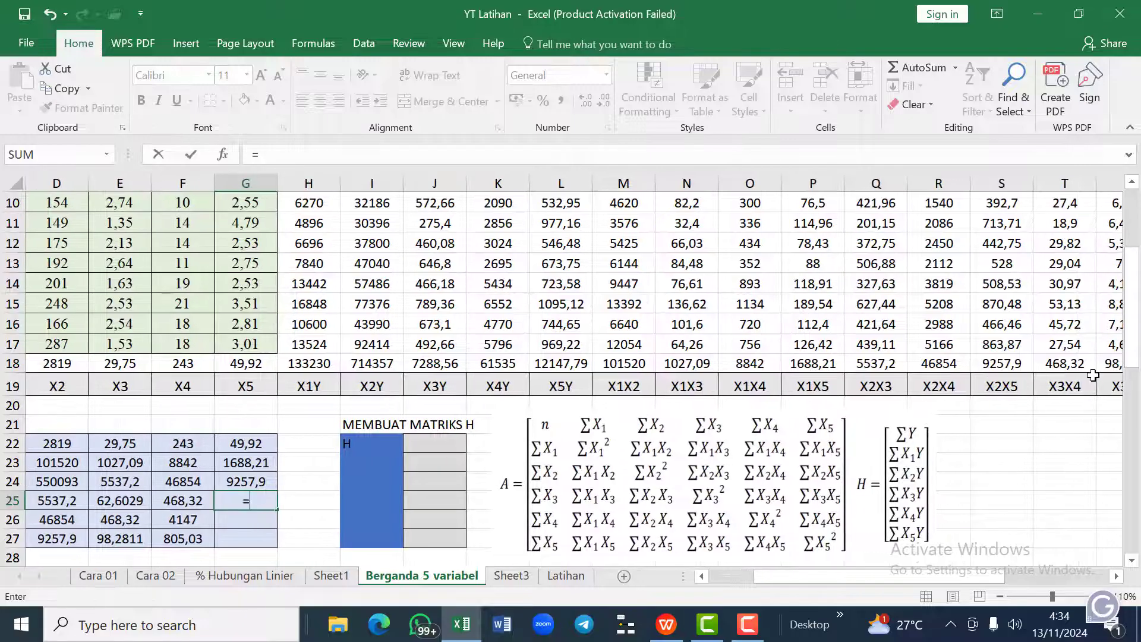
{"action": "scroll", "coordinate": [1094, 374], "scroll_direction": "right", "scroll_amount": 1}
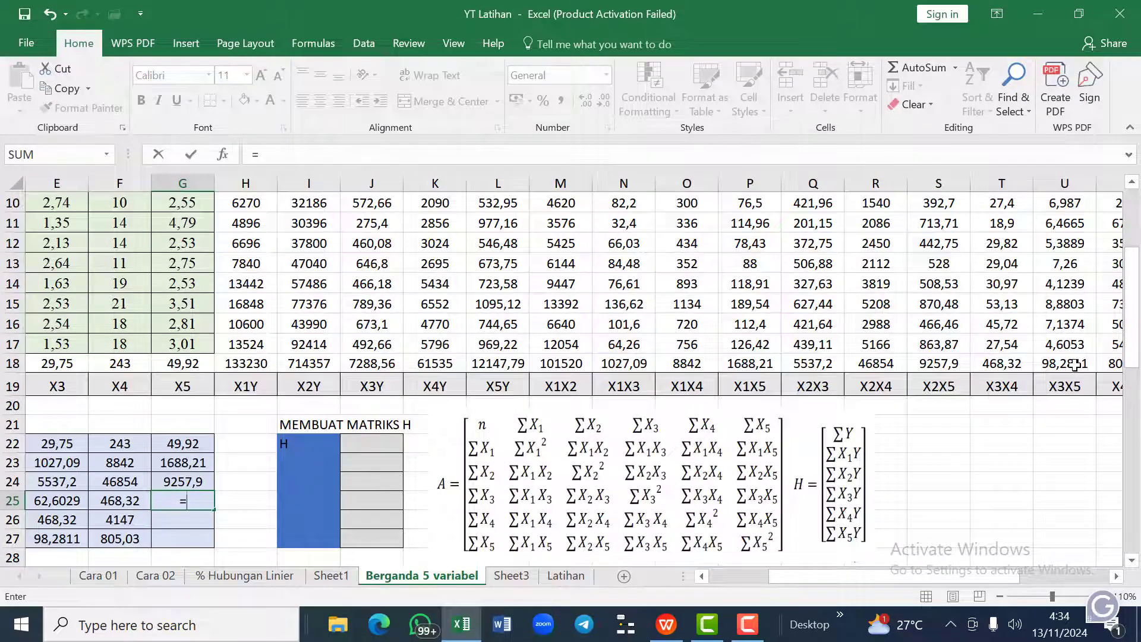
{"action": "left_click", "coordinate": [1075, 365]}
{"action": "key", "text": "Return"}
Step: Complete matrix A's sixth column by referencing the ΣX4X5 total with =V18 in G26 and the ΣX5² total with =AA18 in G27
{"action": "type", "text": "="}
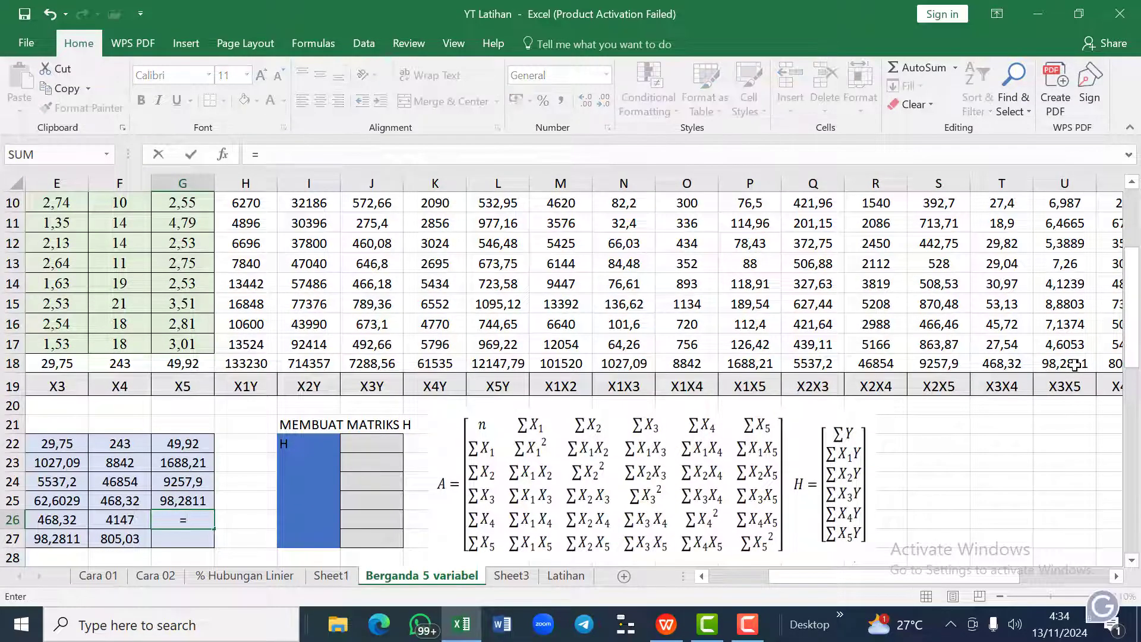
{"action": "scroll", "coordinate": [938, 384], "scroll_direction": "right", "scroll_amount": 2}
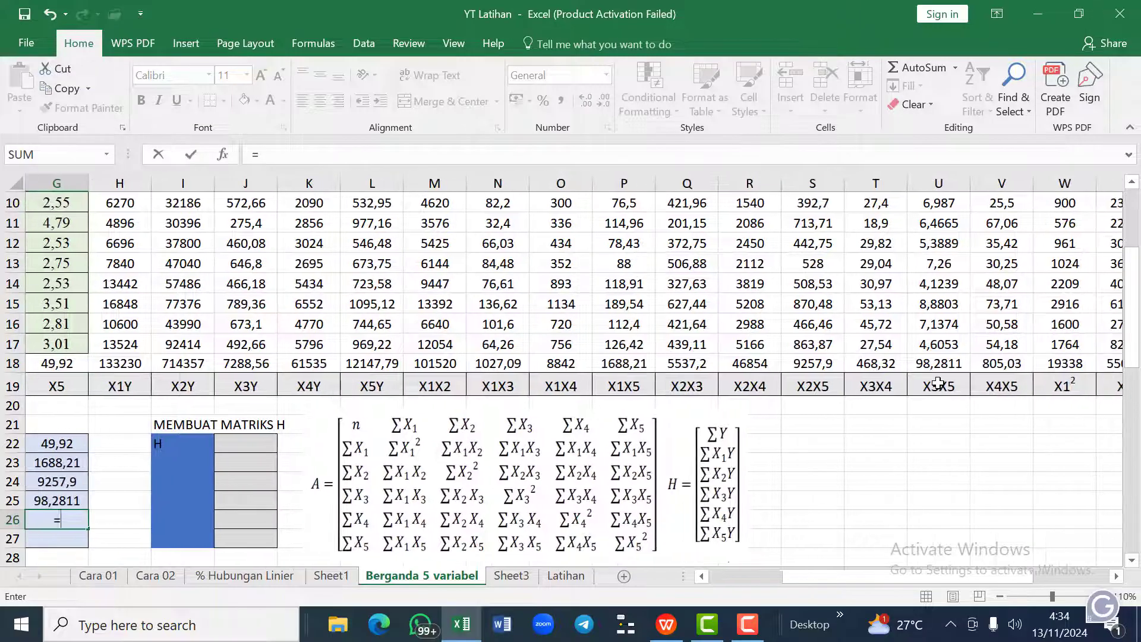
{"action": "left_click", "coordinate": [1015, 365]}
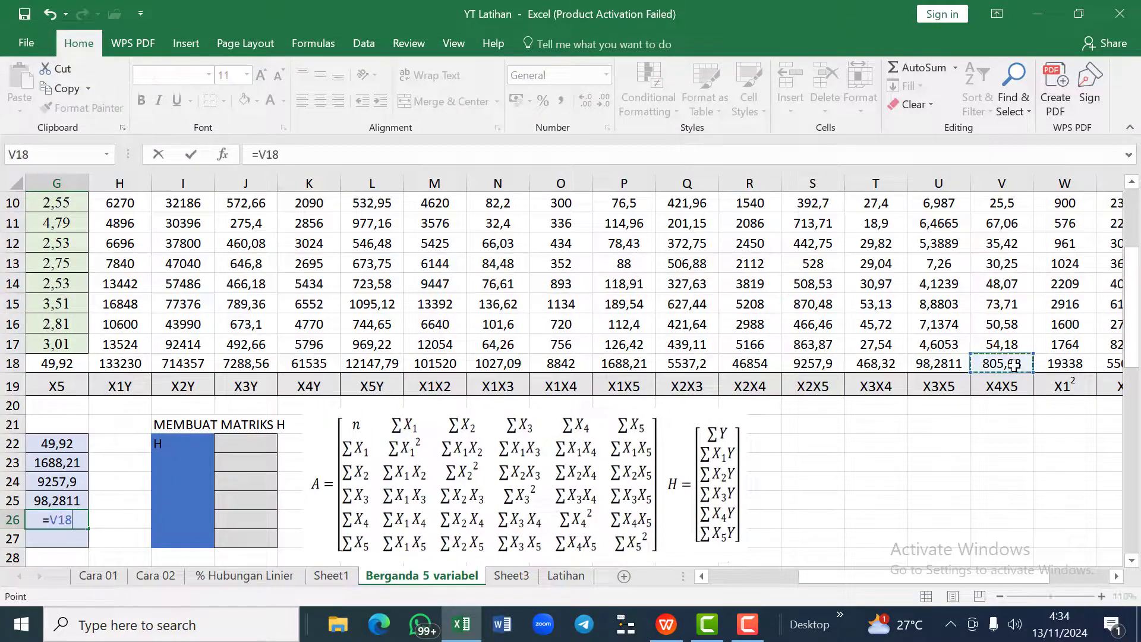
{"action": "key", "text": "Return"}
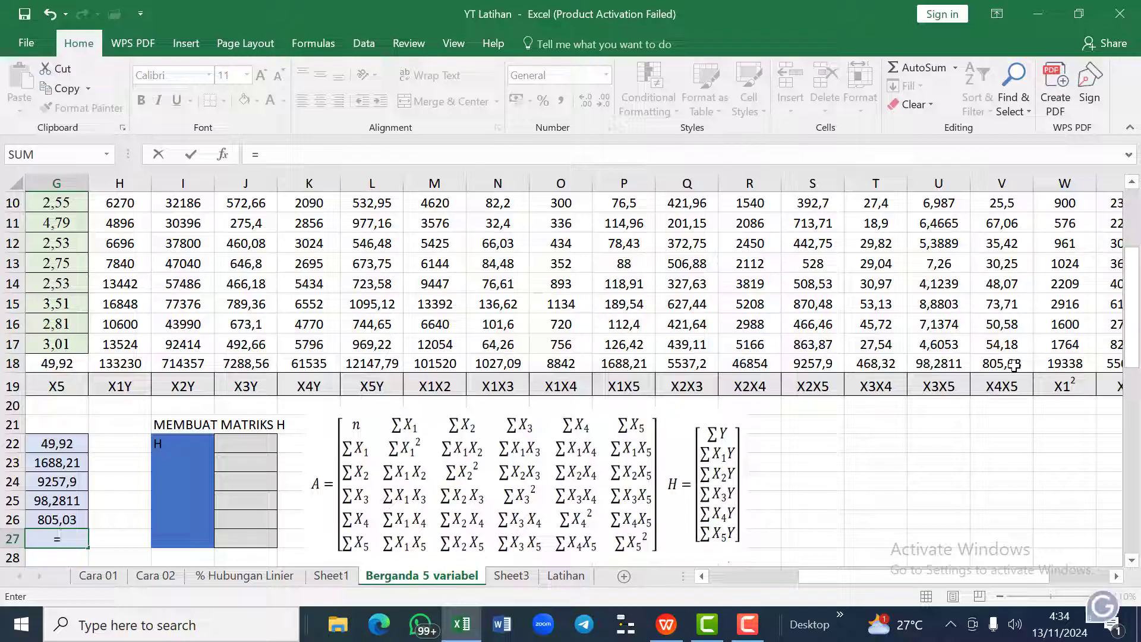
{"action": "scroll", "coordinate": [1058, 355], "scroll_direction": "right", "scroll_amount": 3}
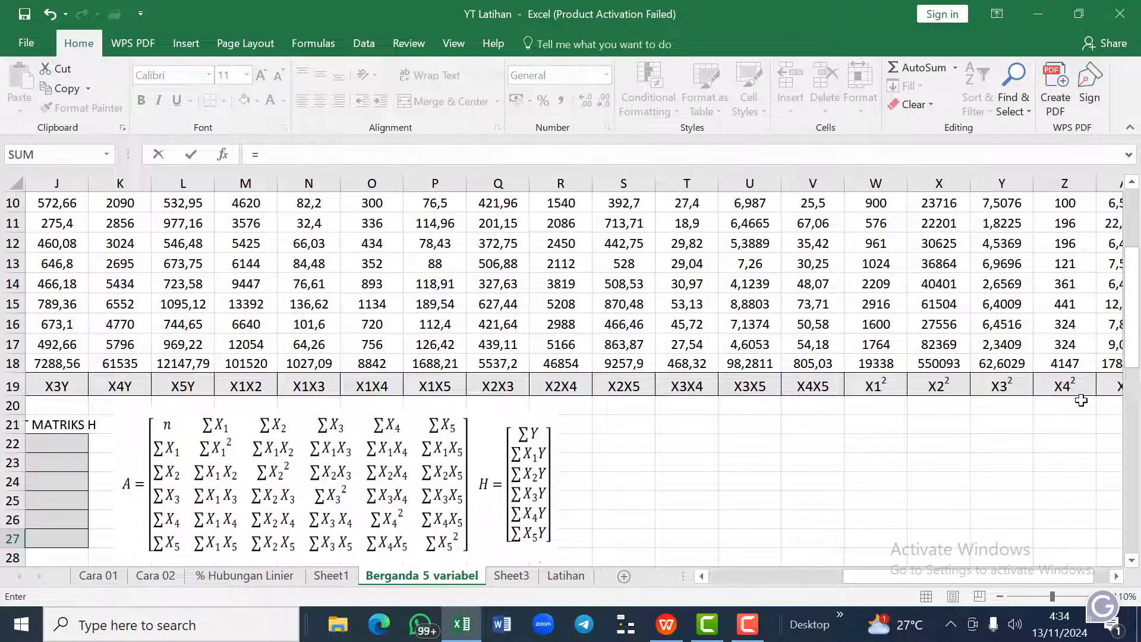
{"action": "scroll", "coordinate": [1081, 400], "scroll_direction": "right", "scroll_amount": 2}
{"action": "left_click", "coordinate": [1014, 363]}
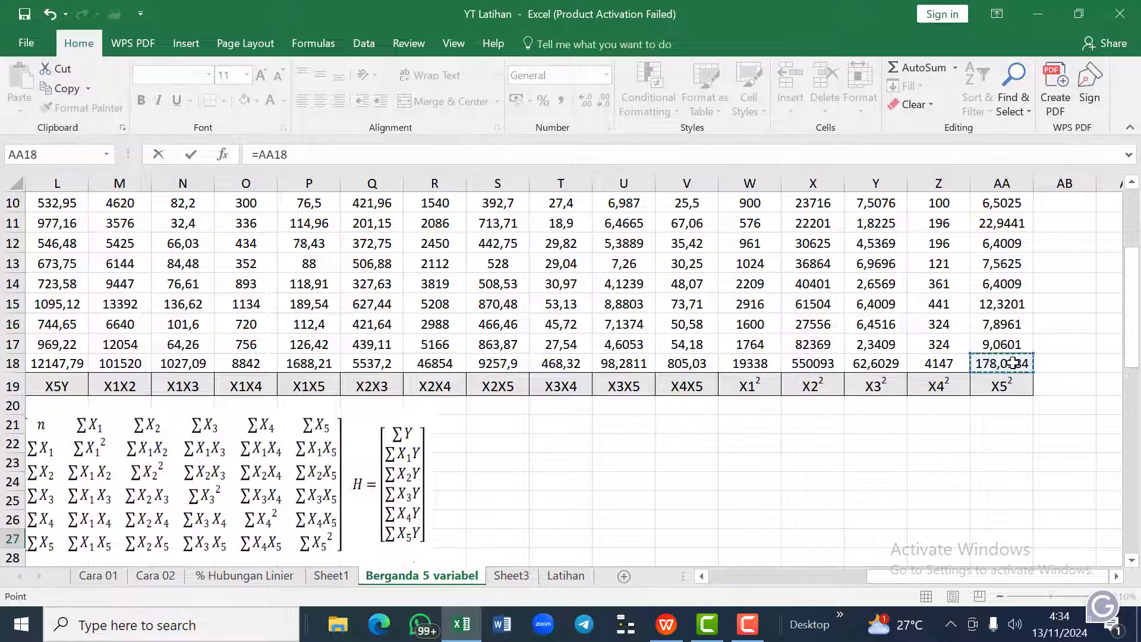
{"action": "key", "text": "Return"}
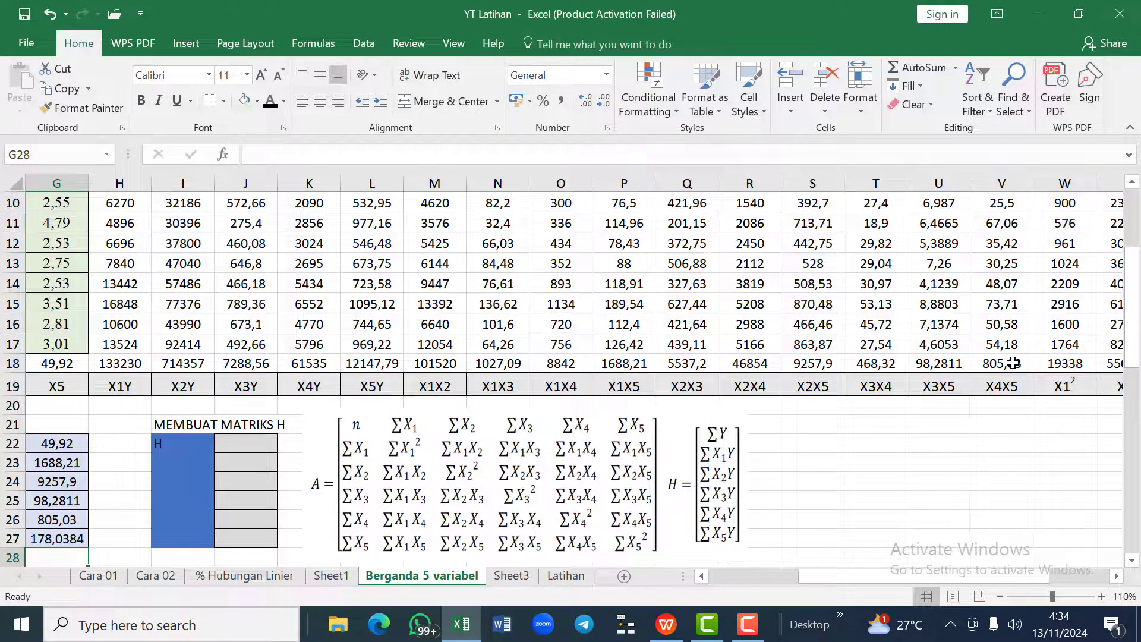
{"action": "scroll", "coordinate": [714, 416], "scroll_direction": "left", "scroll_amount": 6}
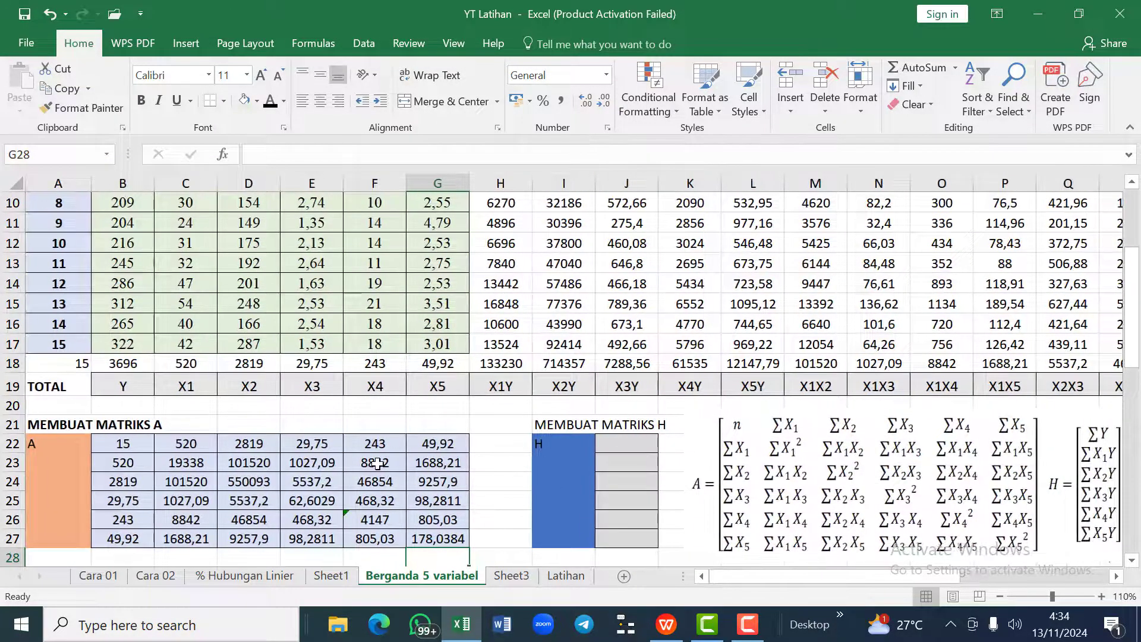
Step: Start matrix H by referencing the ΣY total with =B18 in J22 and the ΣX1Y total H18 in J23
{"action": "scroll", "coordinate": [378, 464], "scroll_direction": "down", "scroll_amount": 1}
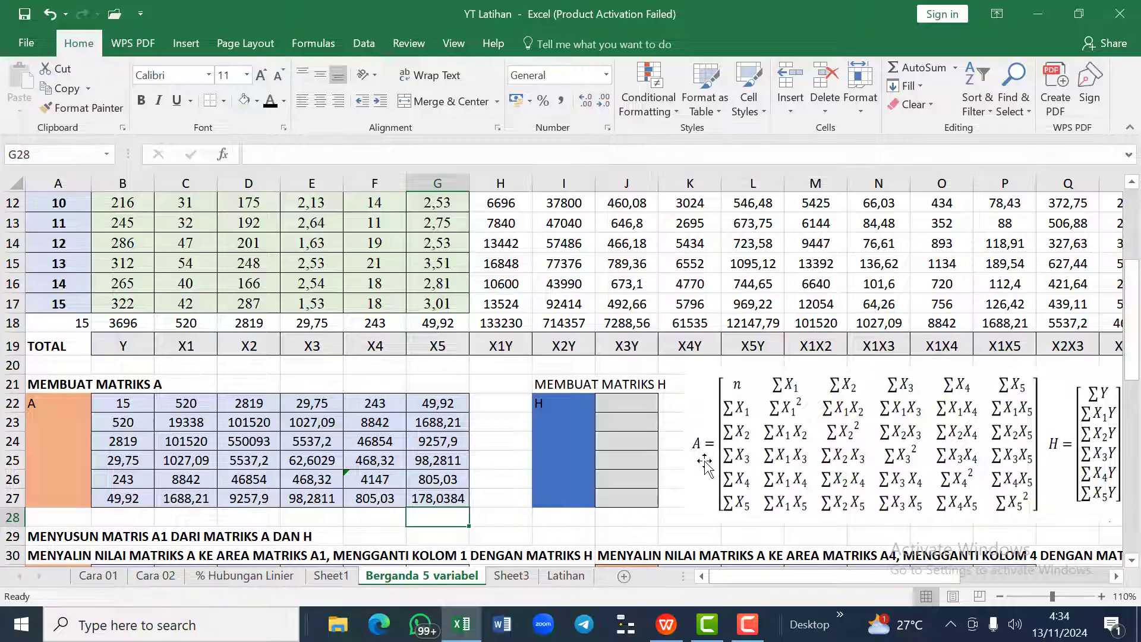
{"action": "left_click", "coordinate": [628, 409]}
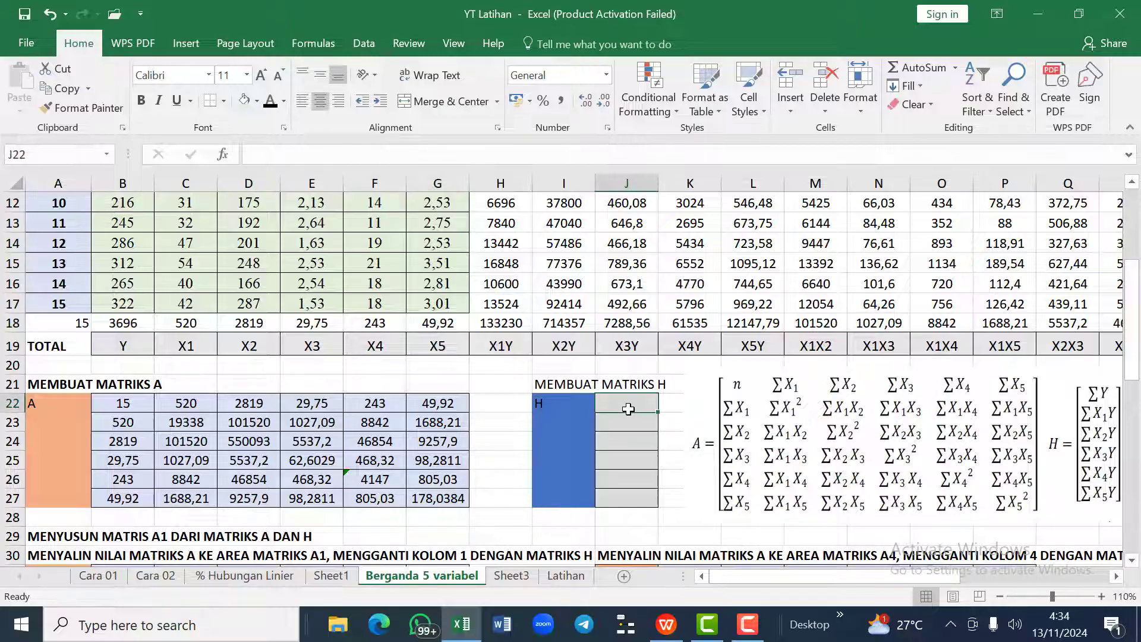
{"action": "scroll", "coordinate": [831, 428], "scroll_direction": "right", "scroll_amount": 4}
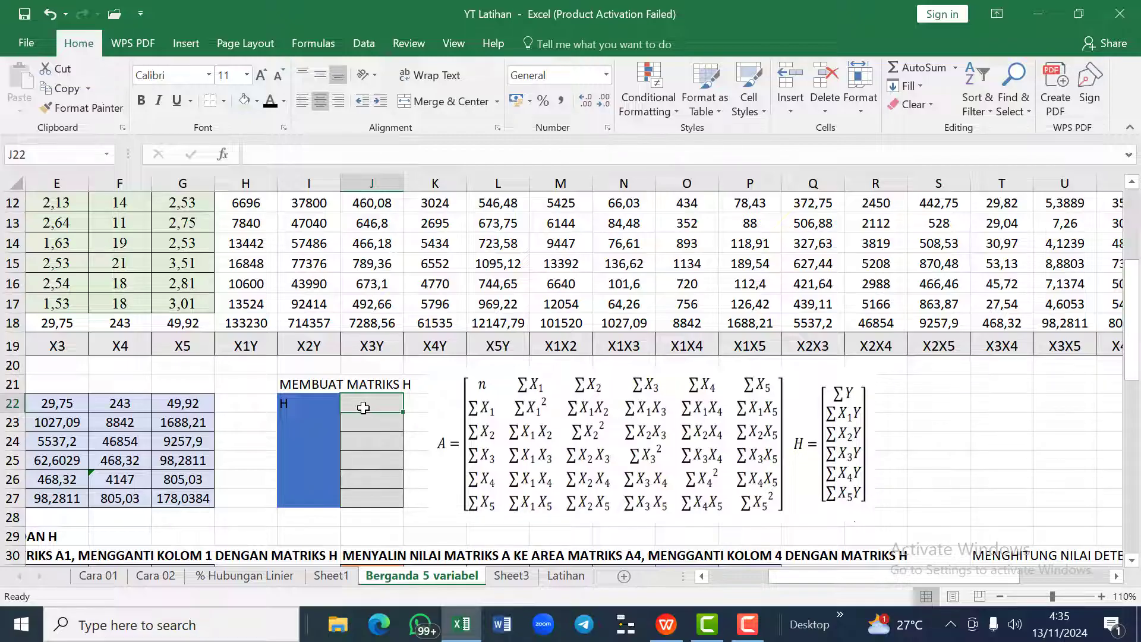
{"action": "type", "text": "="}
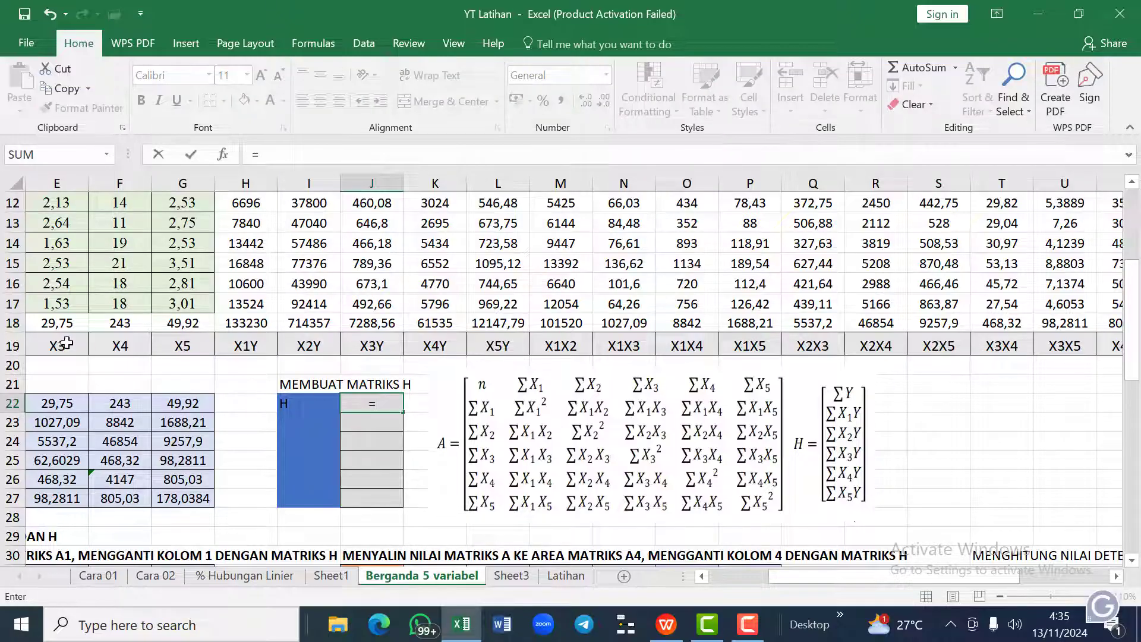
{"action": "scroll", "coordinate": [167, 353], "scroll_direction": "left", "scroll_amount": 3}
{"action": "left_click", "coordinate": [128, 323]}
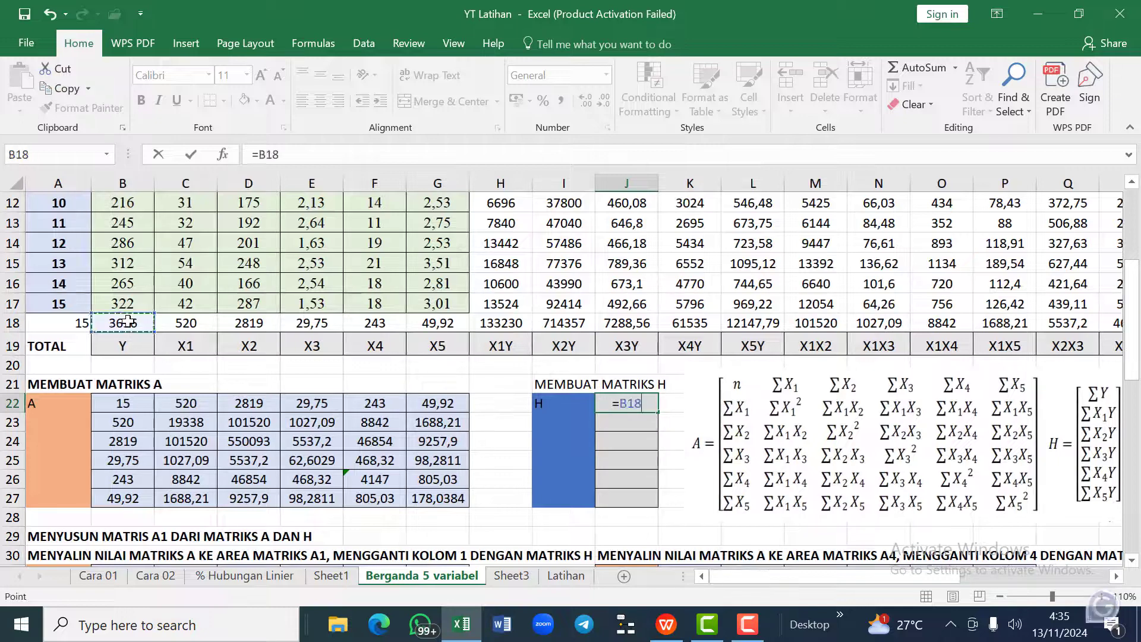
{"action": "key", "text": "Return"}
{"action": "type", "text": "="}
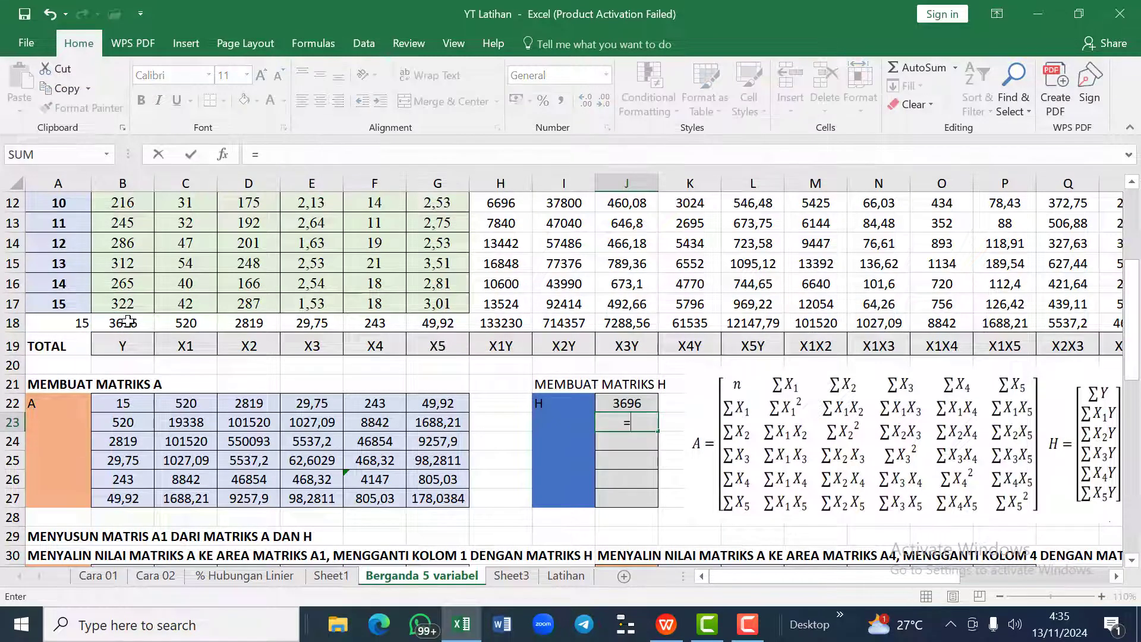
{"action": "left_click", "coordinate": [506, 321]}
{"action": "key", "text": "Return"}
Step: Fill the ΣX2Y and ΣX3Y entries of matrix H by referencing I18 in J24 and J18 in J25
{"action": "type", "text": "="}
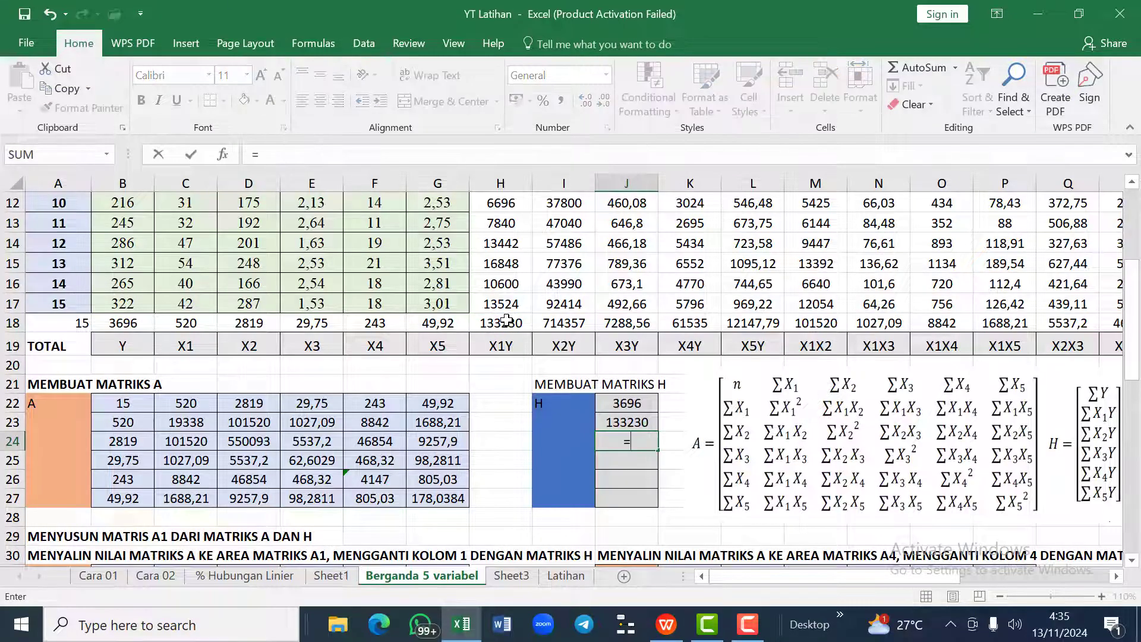
{"action": "left_click", "coordinate": [563, 320]}
{"action": "key", "text": "Return"}
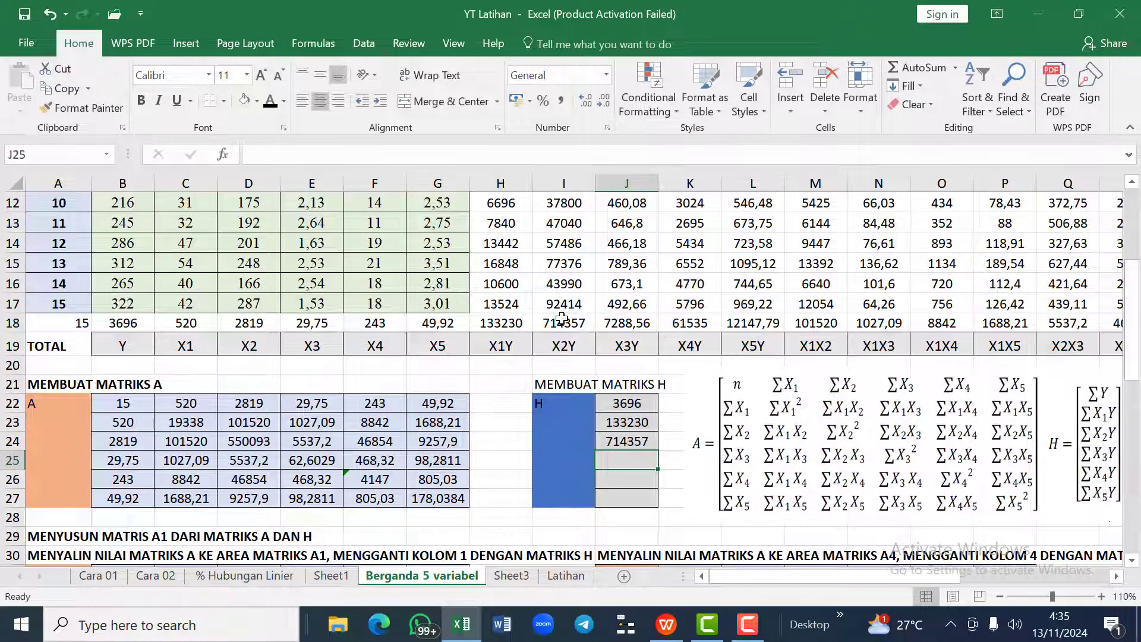
{"action": "type", "text": "="}
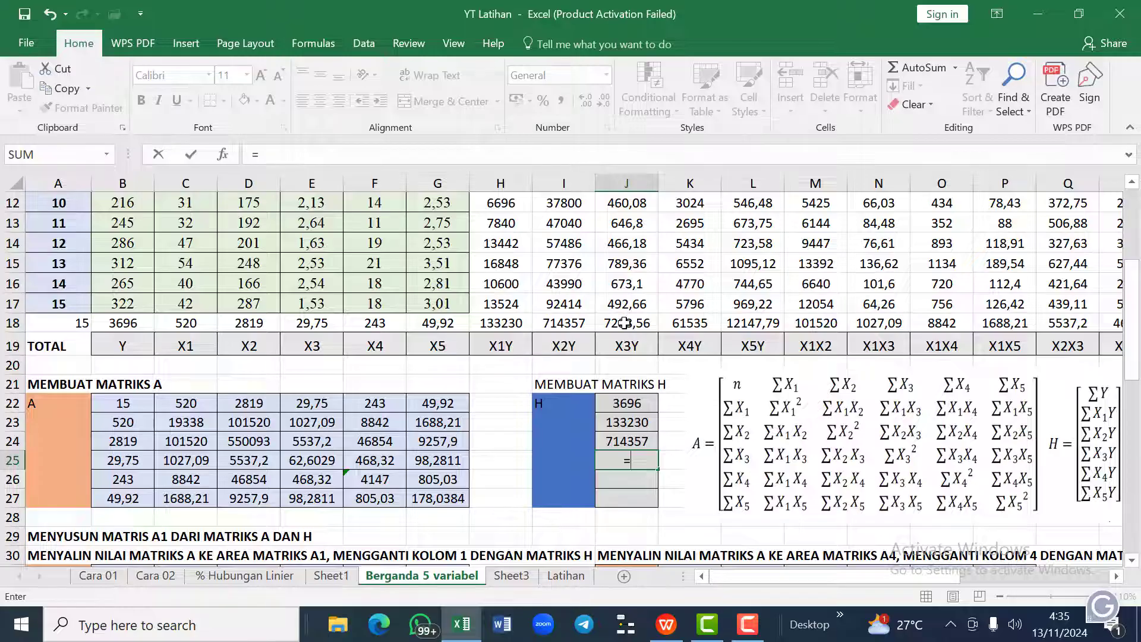
{"action": "left_click", "coordinate": [625, 322]}
{"action": "key", "text": "Return"}
Step: Complete matrix H by referencing the ΣX4Y total K18 in J26 and the ΣX5Y total L18 in J27
{"action": "type", "text": "="}
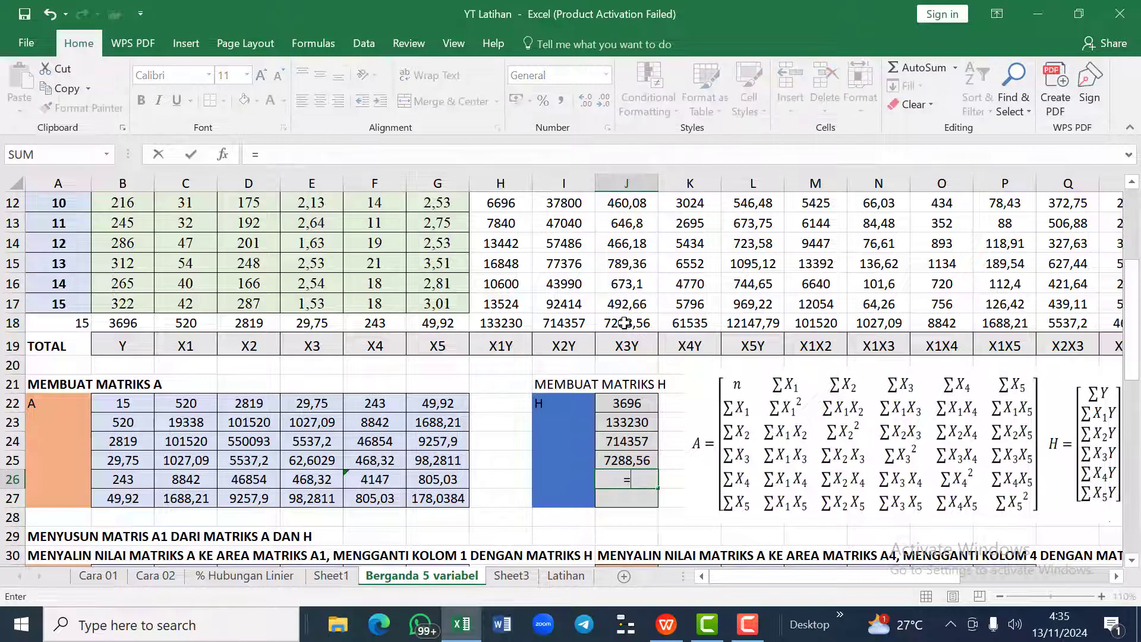
{"action": "left_click", "coordinate": [681, 321]}
{"action": "key", "text": "Return"}
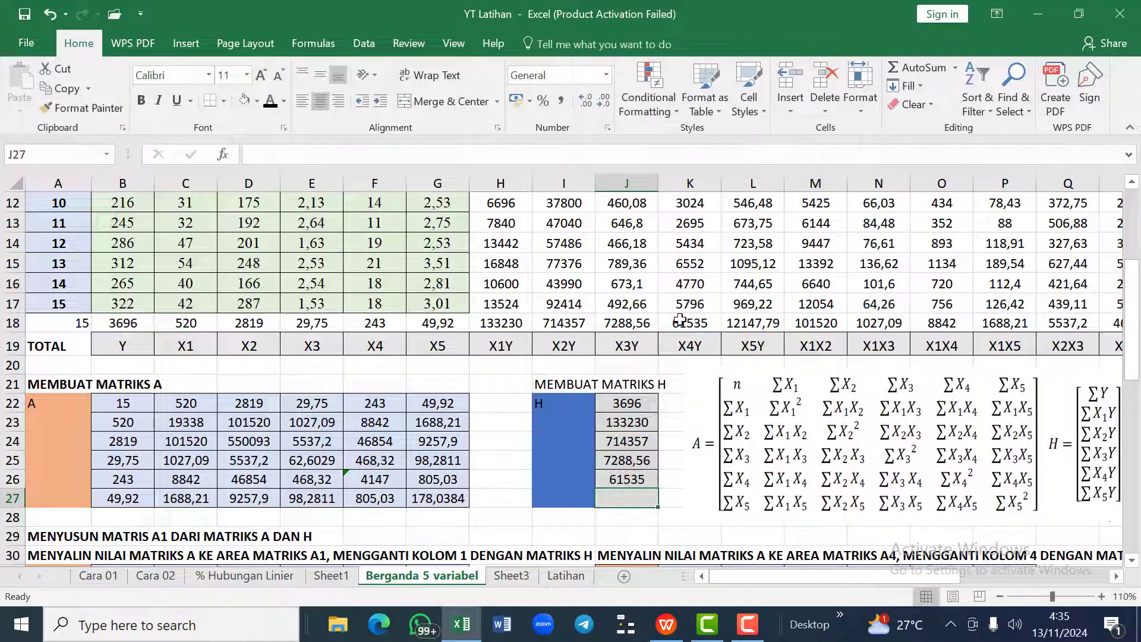
{"action": "type", "text": "="}
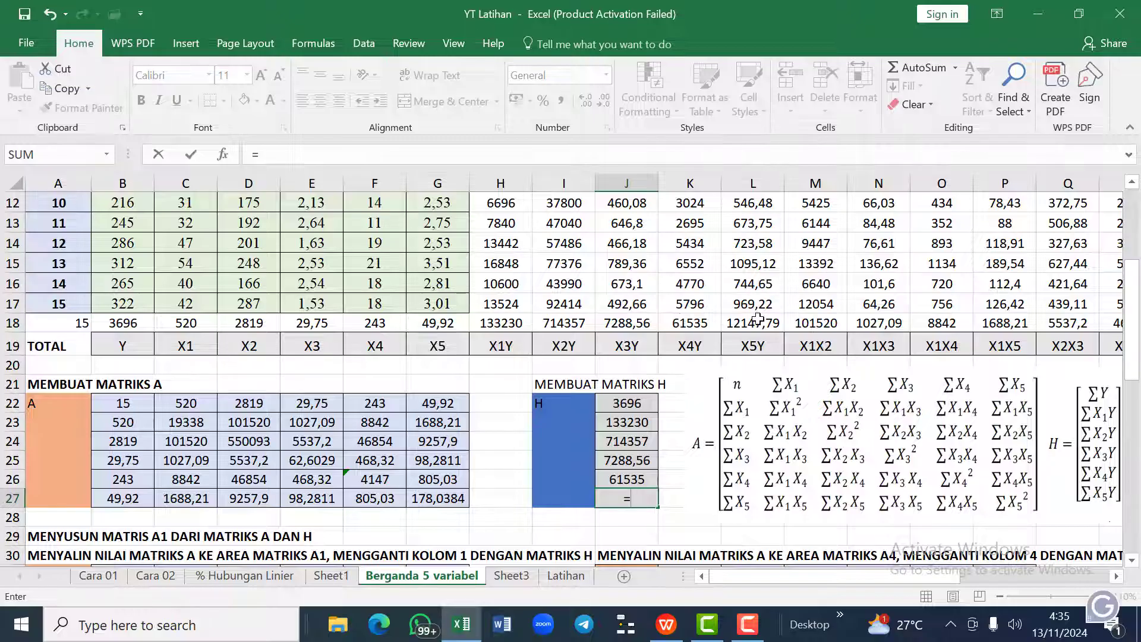
{"action": "left_click", "coordinate": [758, 322]}
{"action": "key", "text": "Return"}
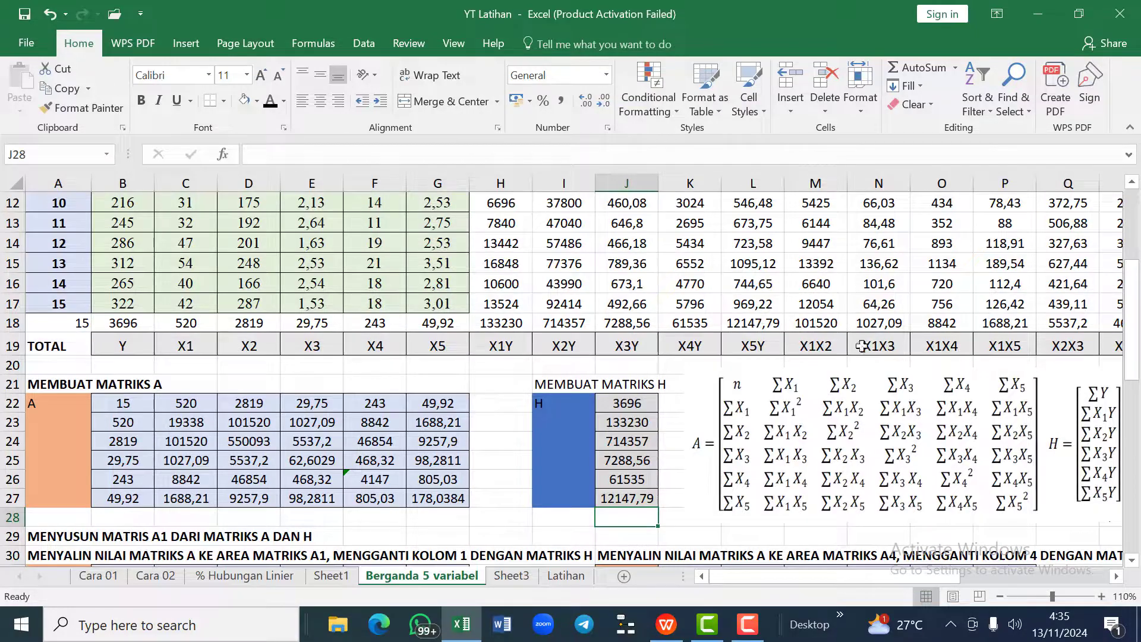
Step: Make the heading "MEMBUAT MATRIKS H" in I21 bold
{"action": "scroll", "coordinate": [310, 468], "scroll_direction": "down", "scroll_amount": 1}
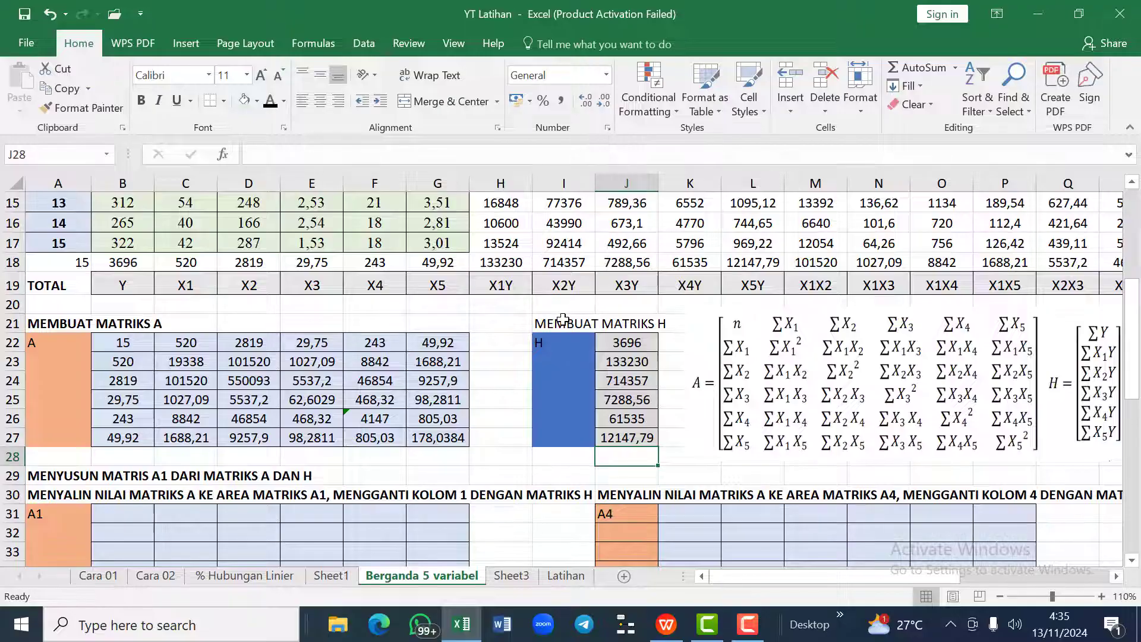
{"action": "left_click", "coordinate": [563, 321]}
{"action": "key", "text": "ctrl+b"}
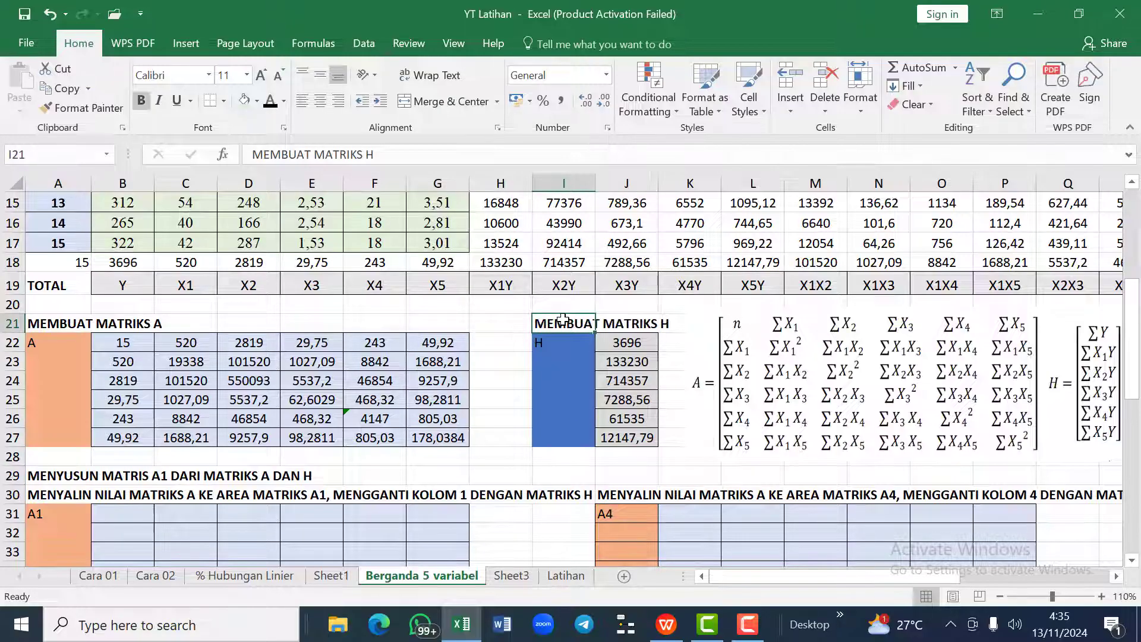
{"action": "scroll", "coordinate": [563, 321], "scroll_direction": "down", "scroll_amount": 2}
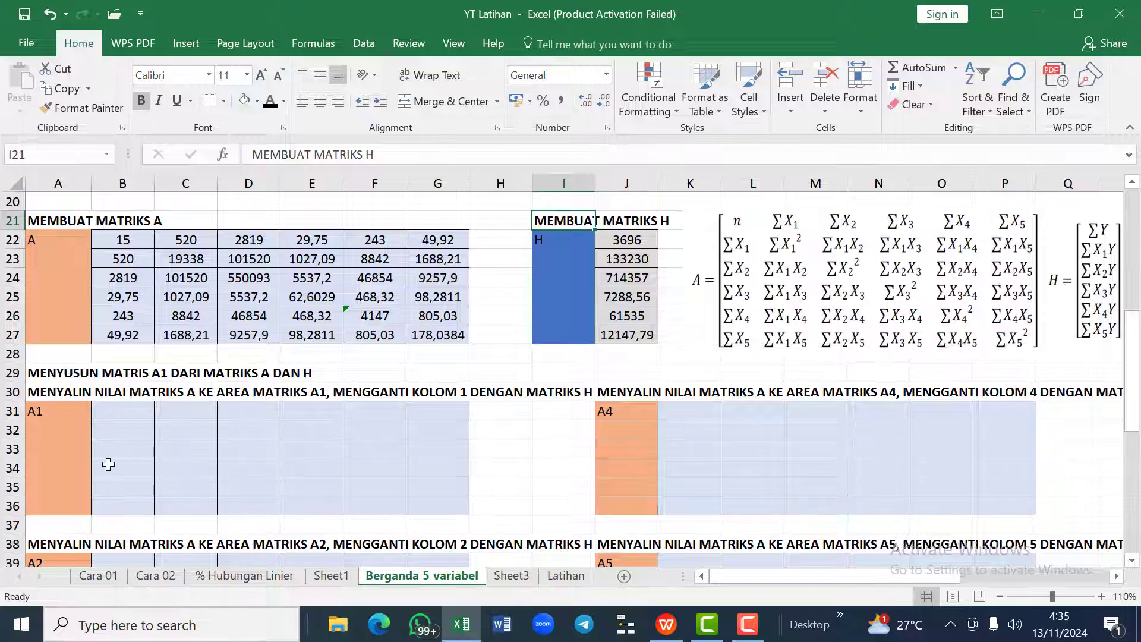
{"action": "scroll", "coordinate": [108, 465], "scroll_direction": "down", "scroll_amount": 4}
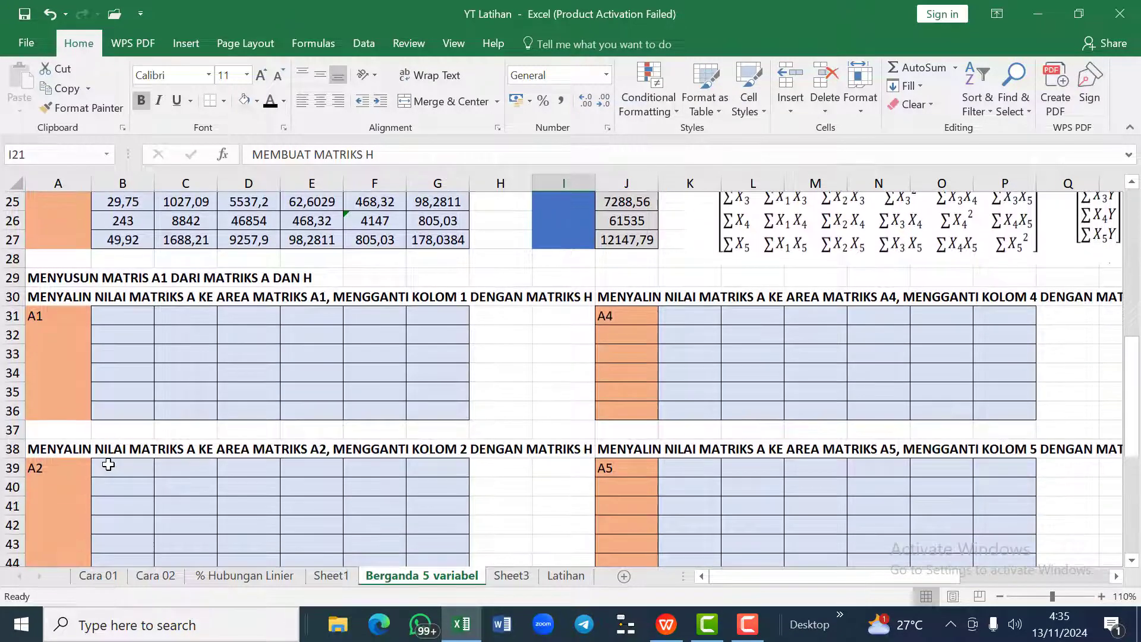
{"action": "scroll", "coordinate": [550, 462], "scroll_direction": "up", "scroll_amount": 2}
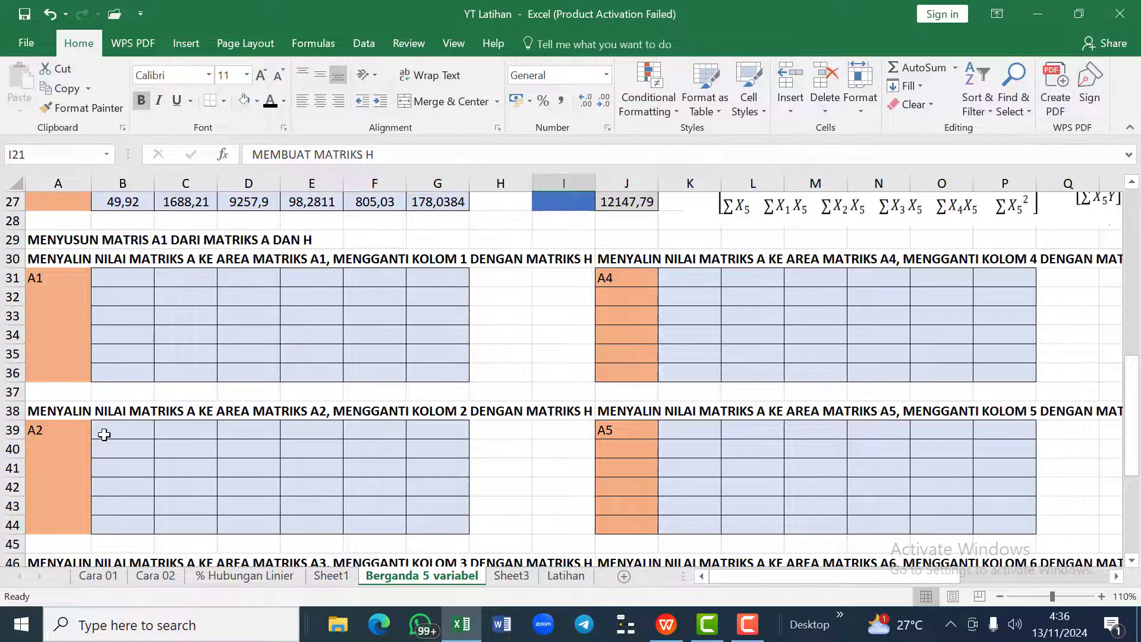
{"action": "scroll", "coordinate": [141, 298], "scroll_direction": "up", "scroll_amount": 2}
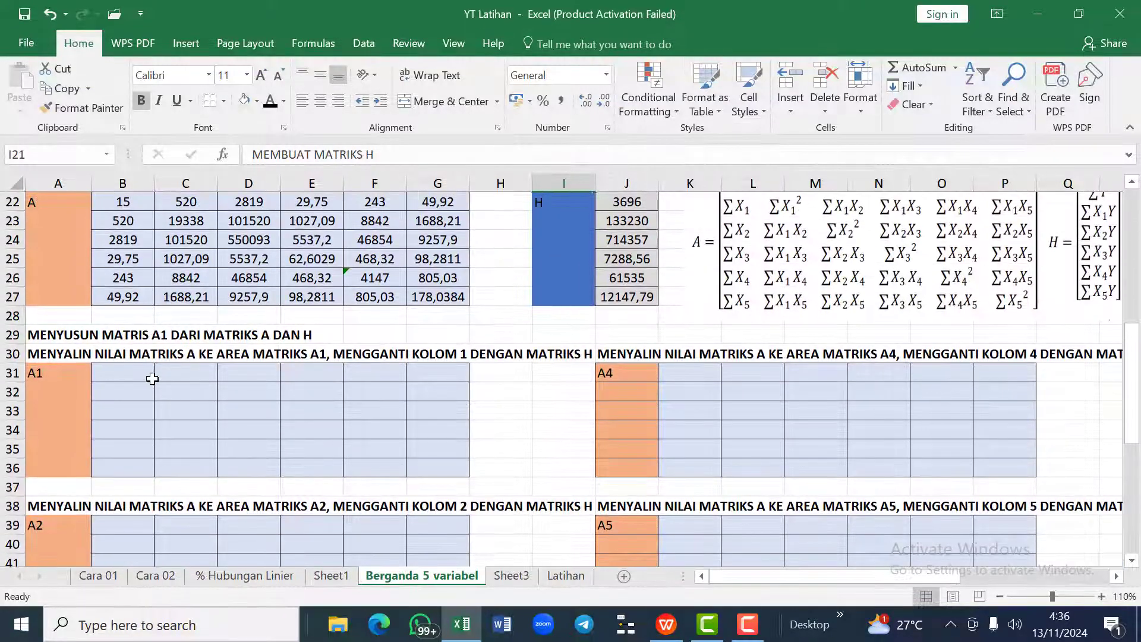
{"action": "scroll", "coordinate": [152, 379], "scroll_direction": "up", "scroll_amount": 2}
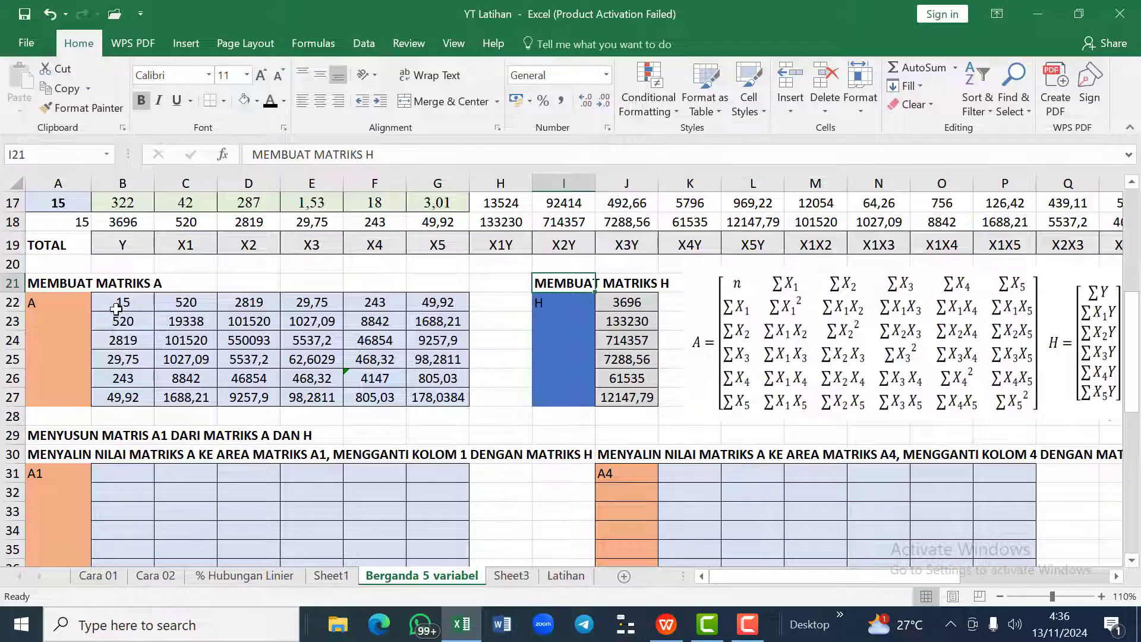
{"action": "left_click_drag", "start_coordinate": [116, 305], "coordinate": [430, 397]}
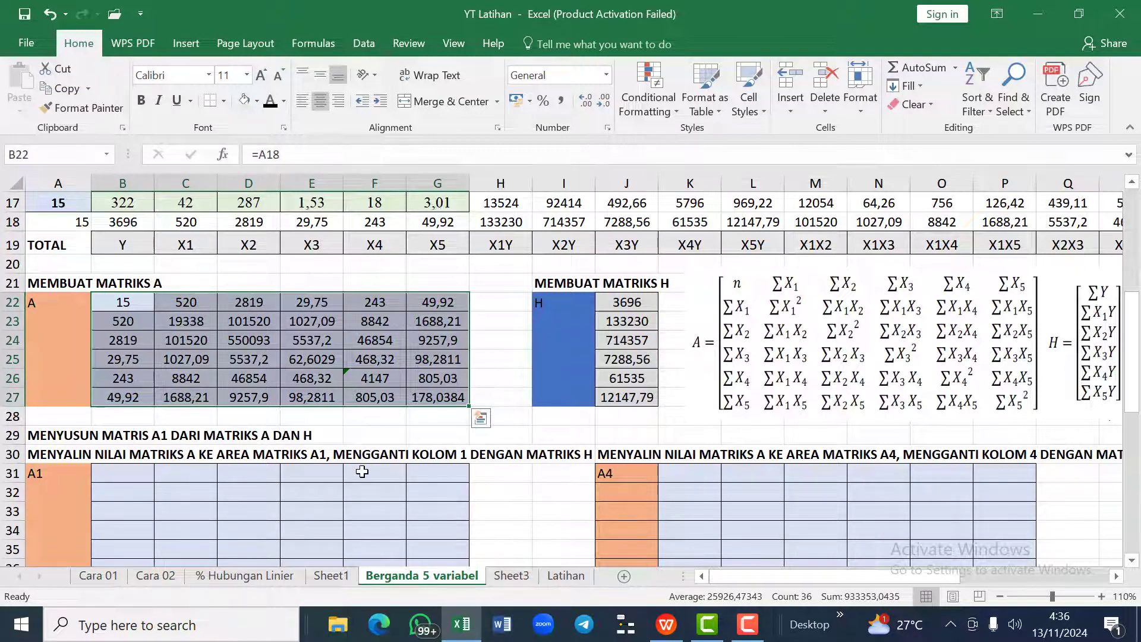
{"action": "key", "text": "ctrl+q"}
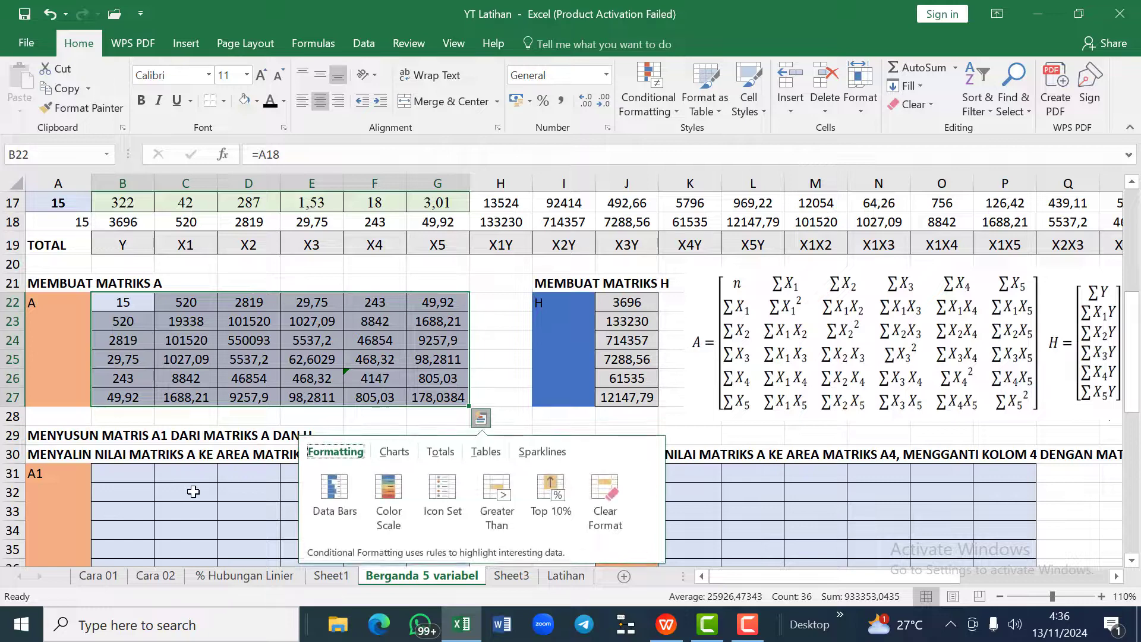
{"action": "left_click", "coordinate": [213, 432]}
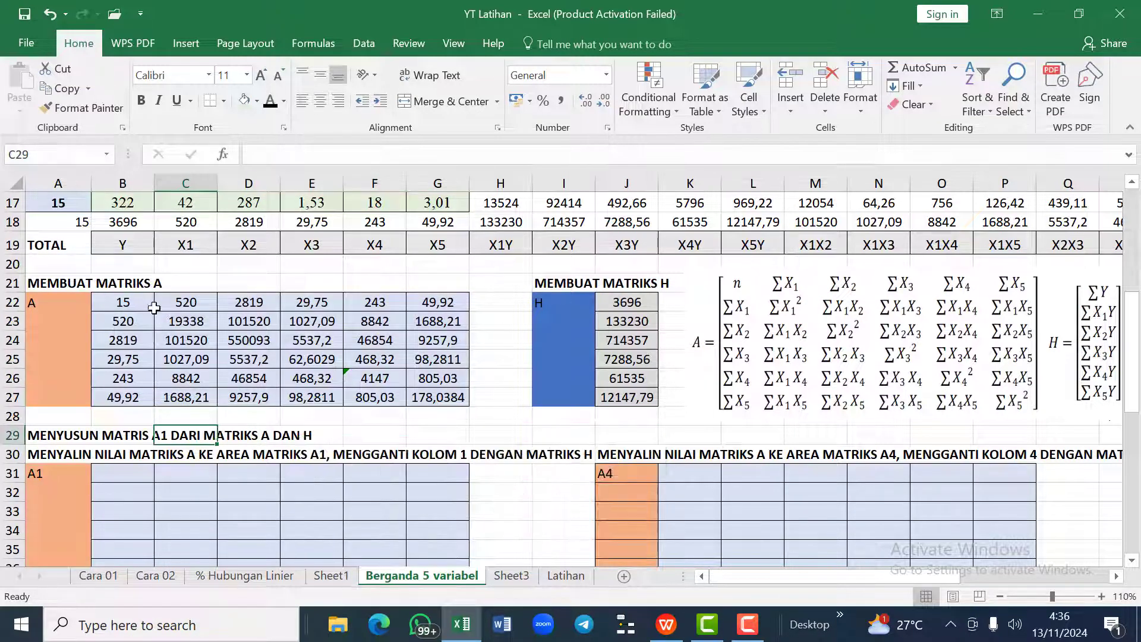
Step: Copy matrix A (B22:G27) and paste it as values only into the A1 area starting at B31
{"action": "left_click_drag", "start_coordinate": [132, 299], "coordinate": [431, 397]}
{"action": "key", "text": "ctrl+c"}
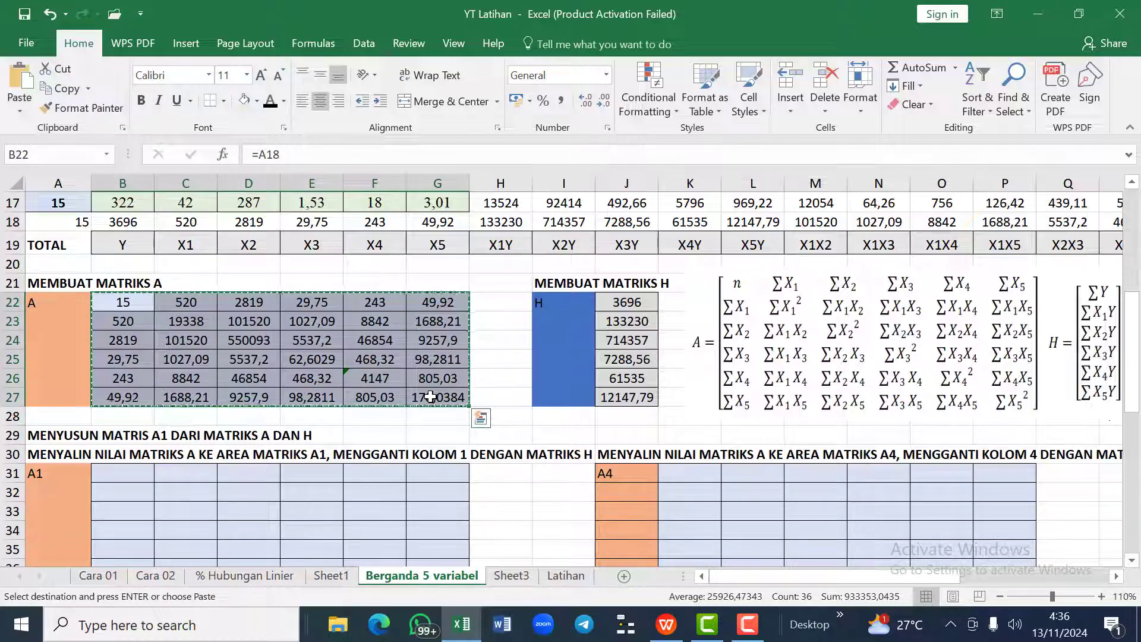
{"action": "left_click", "coordinate": [136, 476]}
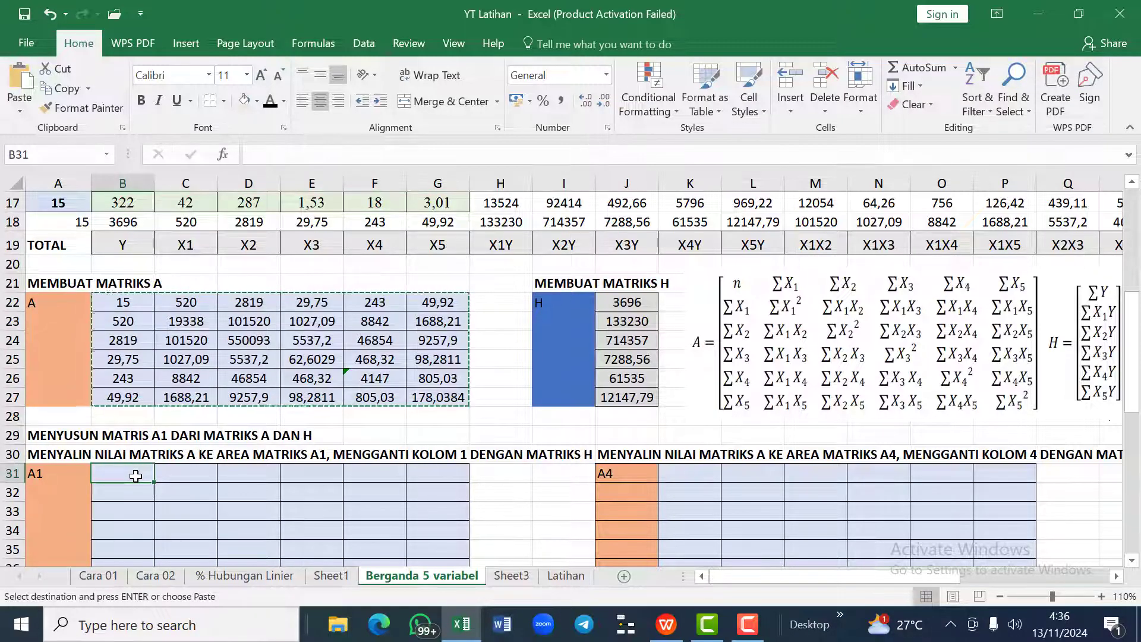
{"action": "left_click", "coordinate": [18, 114]}
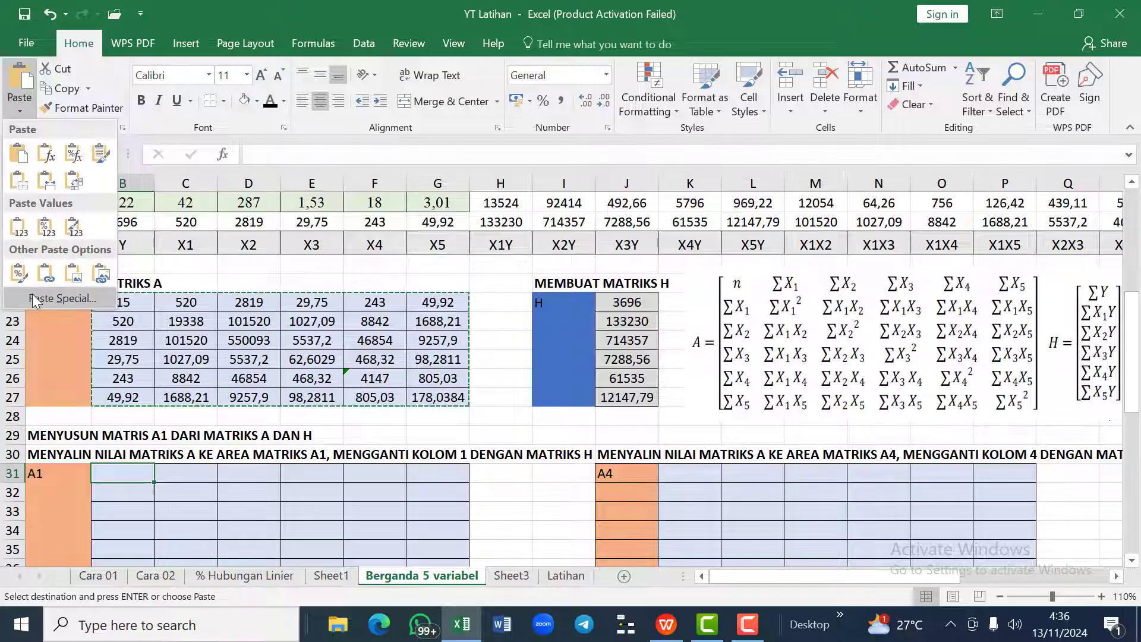
{"action": "left_click", "coordinate": [35, 299]}
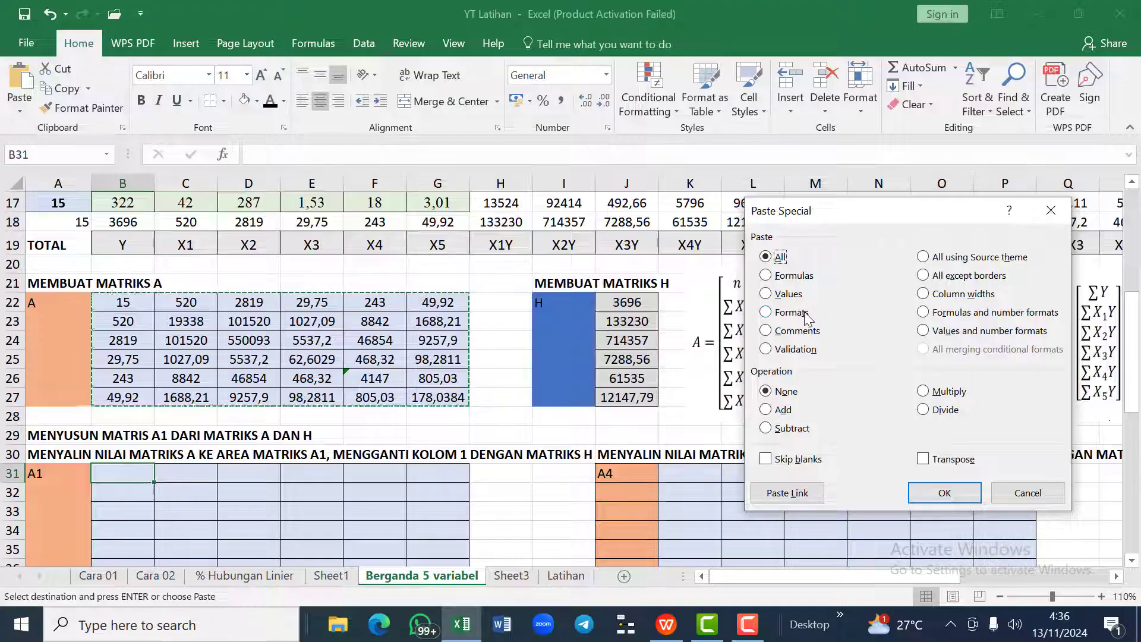
{"action": "left_click", "coordinate": [768, 297]}
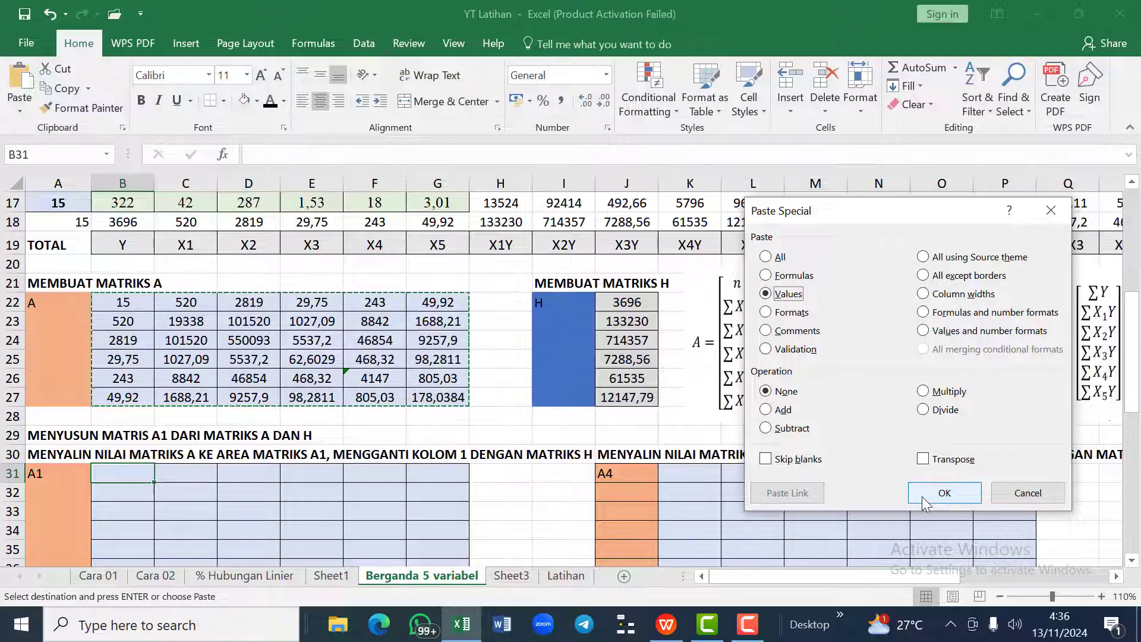
{"action": "left_click", "coordinate": [945, 493]}
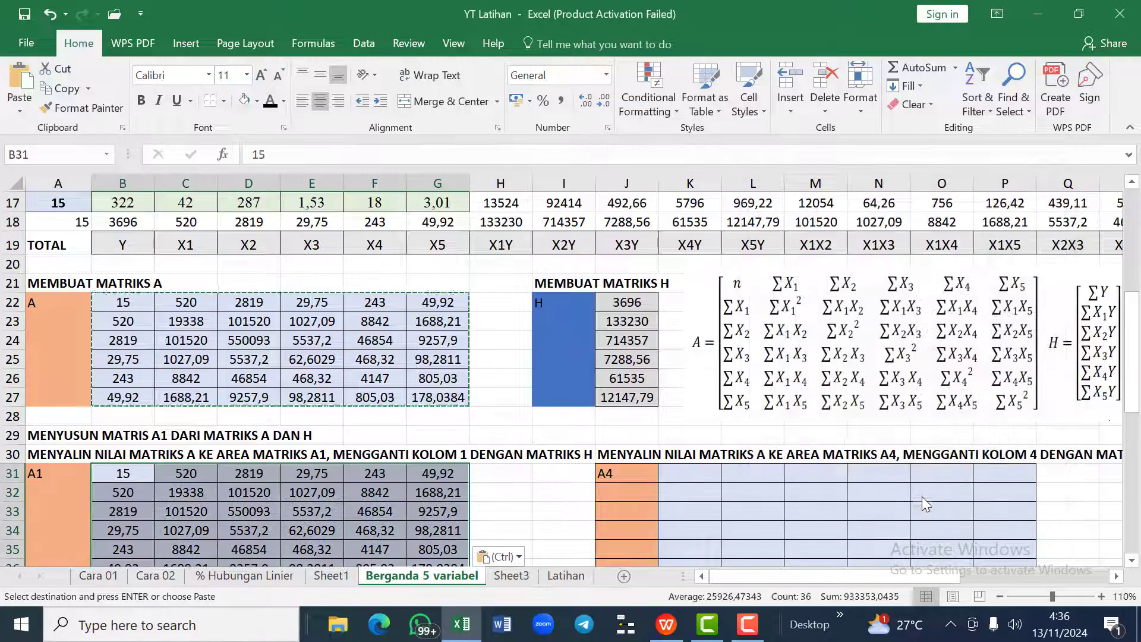
Step: Copy the A1 matrix values in B31:G36 into the A2 area starting at B39
{"action": "scroll", "coordinate": [367, 525], "scroll_direction": "down", "scroll_amount": 2}
{"action": "scroll", "coordinate": [367, 524], "scroll_direction": "down", "scroll_amount": 1}
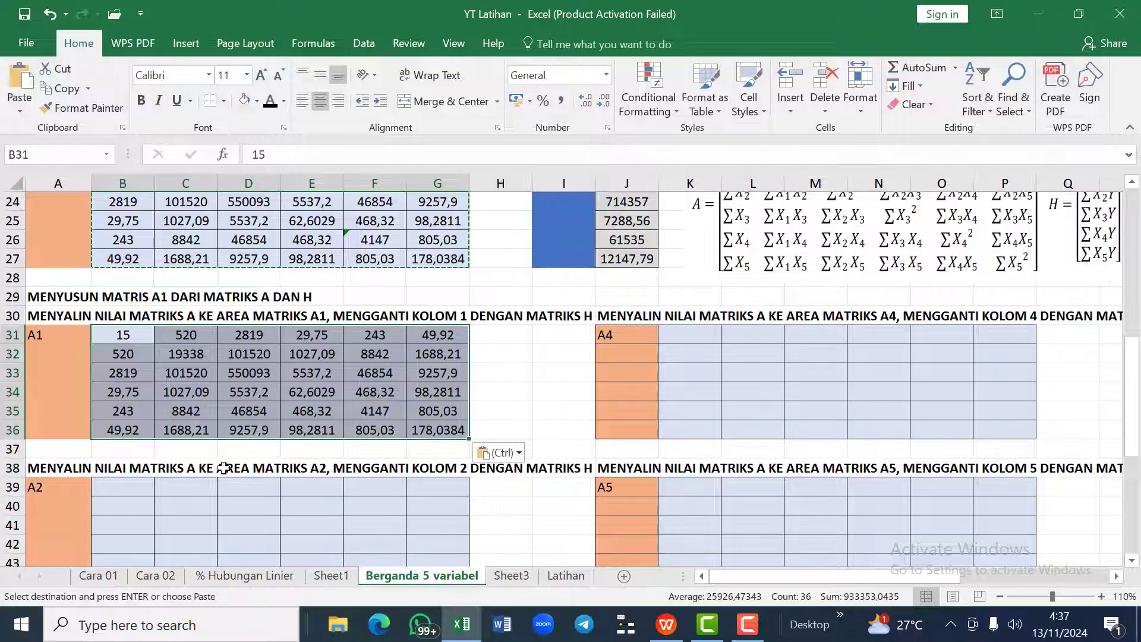
{"action": "left_click", "coordinate": [133, 488]}
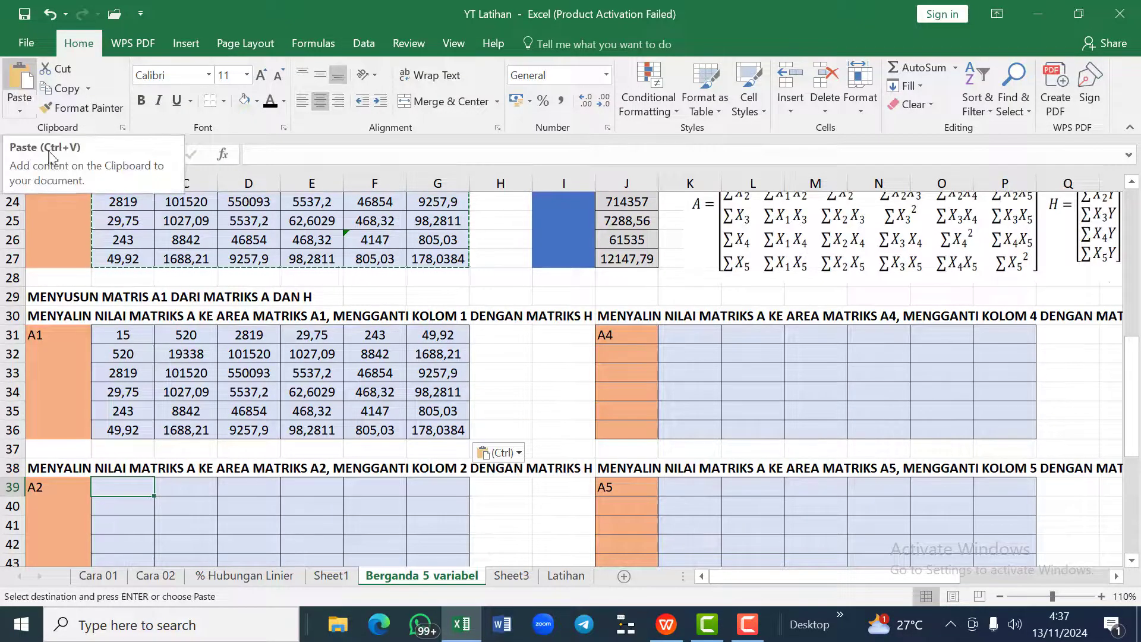
{"action": "left_click_drag", "start_coordinate": [119, 335], "coordinate": [429, 438]}
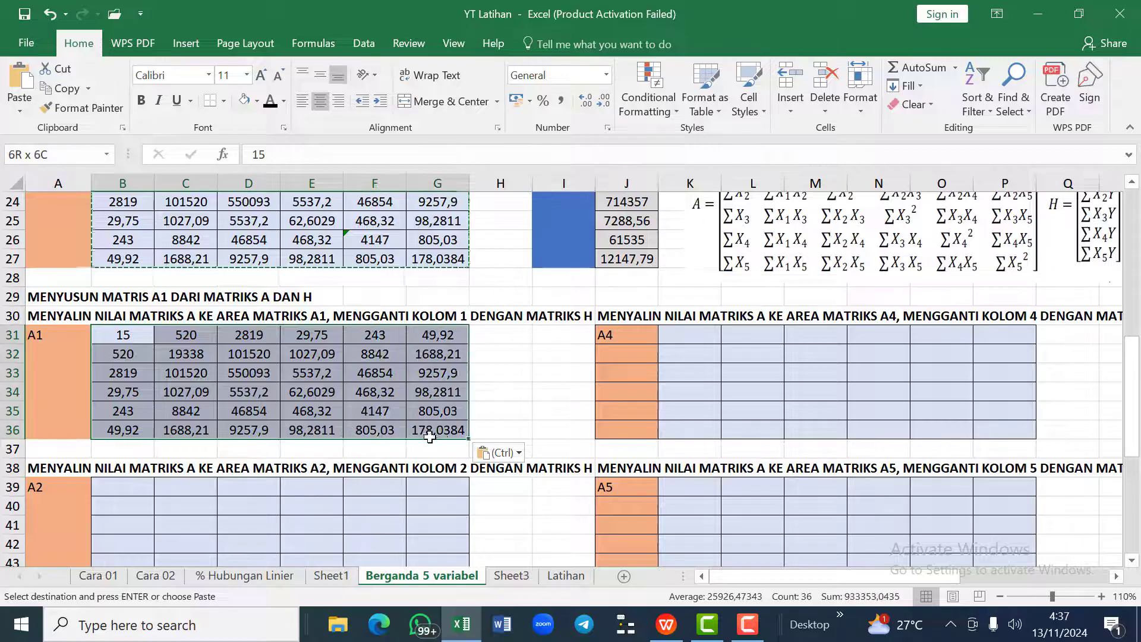
{"action": "key", "text": "ctrl+c"}
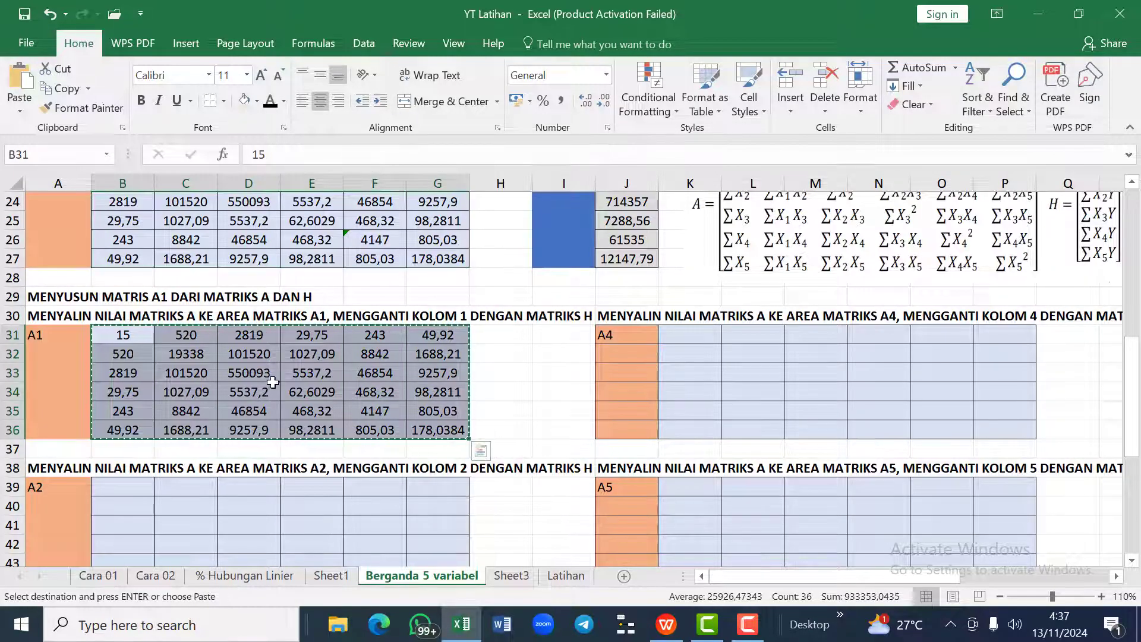
{"action": "scroll", "coordinate": [272, 383], "scroll_direction": "down", "scroll_amount": 3}
{"action": "left_click", "coordinate": [117, 336]}
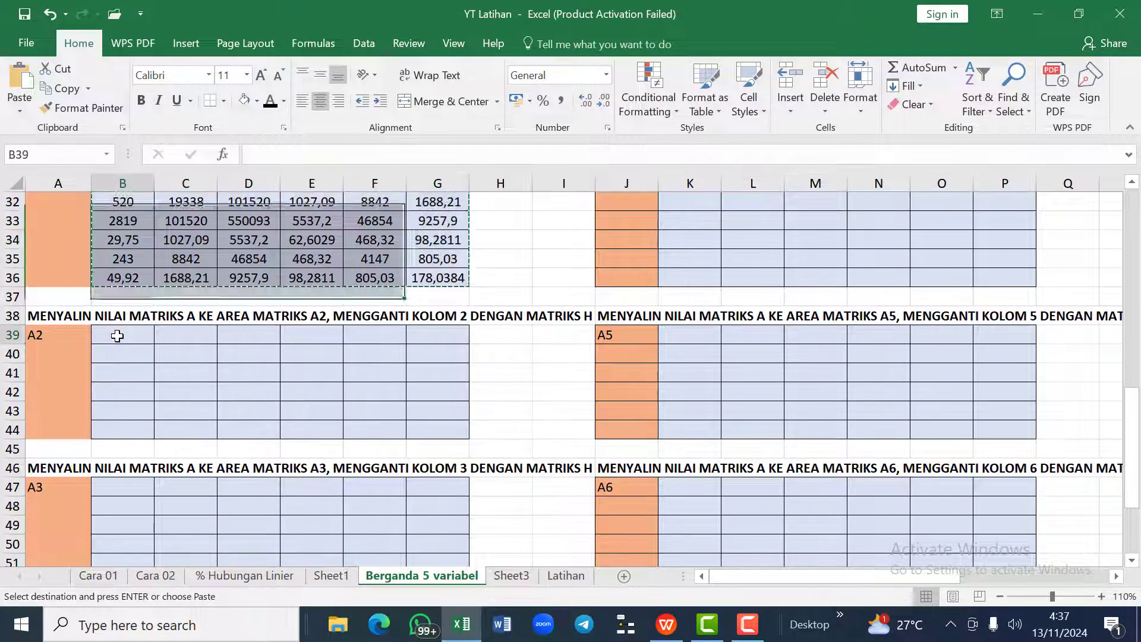
{"action": "left_click", "coordinate": [20, 83]}
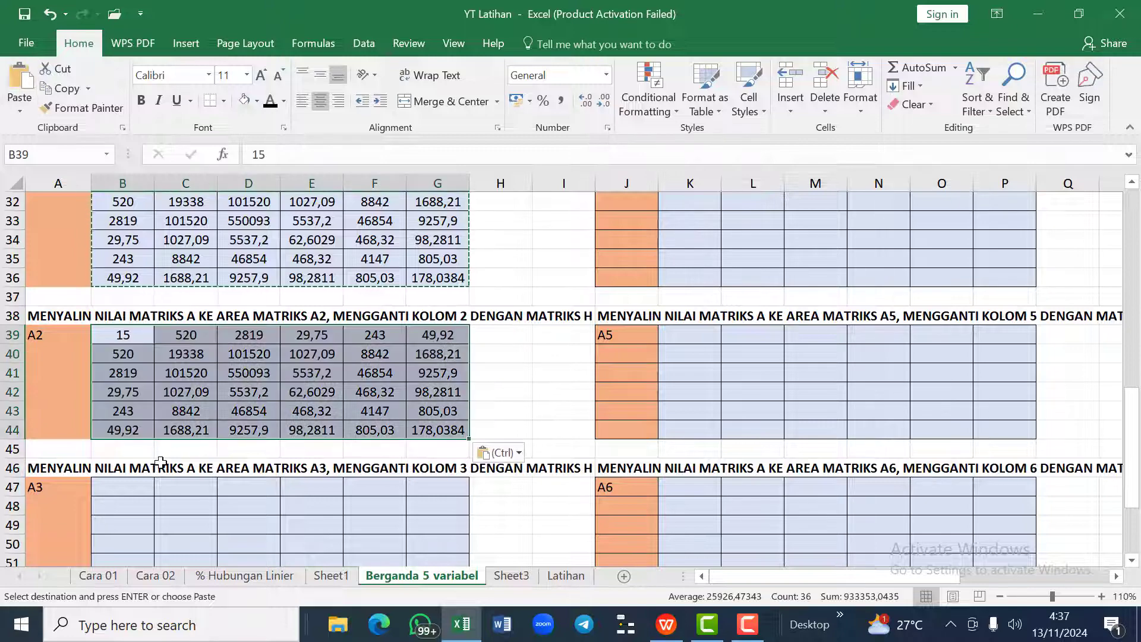
Step: Paste the copied matrix values into the A3 area at B47 and the A4 area at K31
{"action": "scroll", "coordinate": [160, 462], "scroll_direction": "down", "scroll_amount": 2}
{"action": "left_click", "coordinate": [104, 373]}
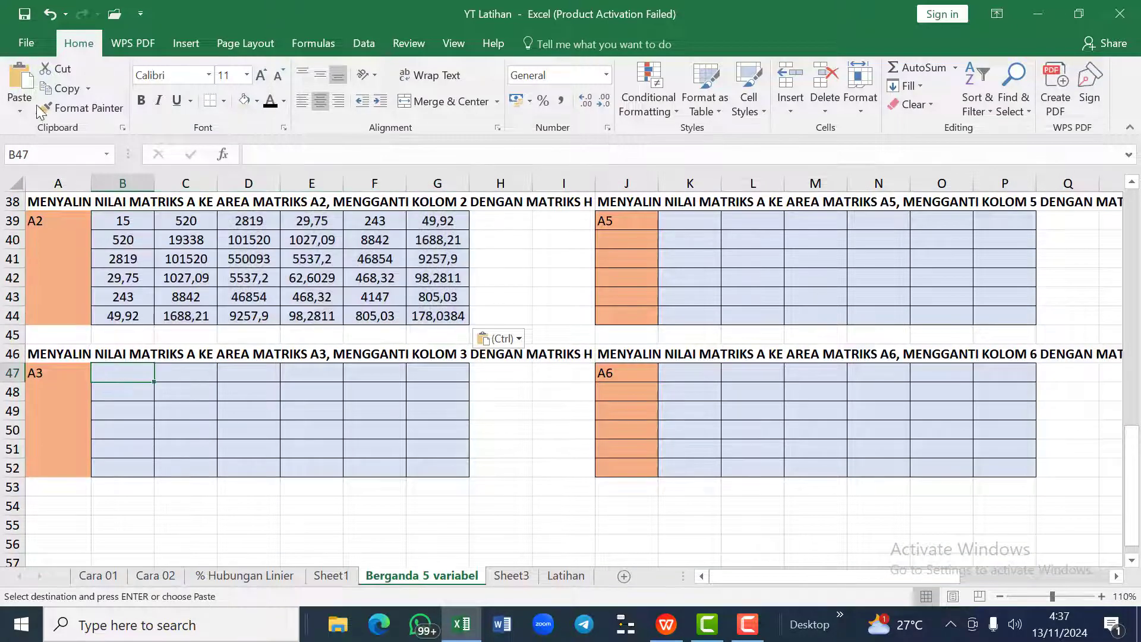
{"action": "left_click", "coordinate": [24, 80]}
{"action": "scroll", "coordinate": [618, 374], "scroll_direction": "up", "scroll_amount": 2}
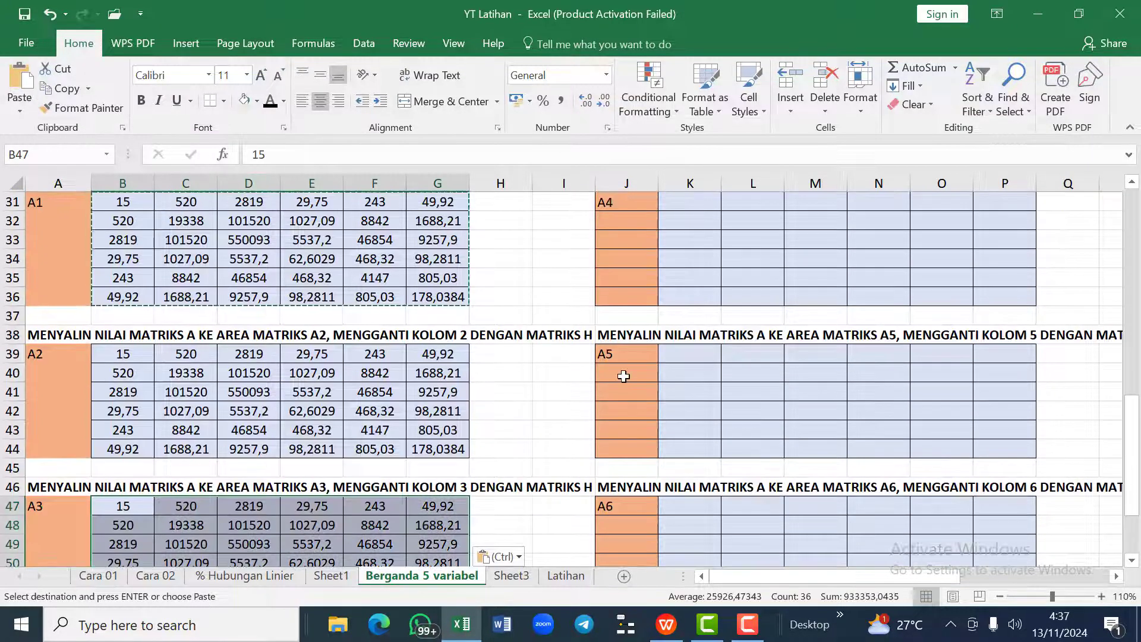
{"action": "scroll", "coordinate": [623, 375], "scroll_direction": "up", "scroll_amount": 2}
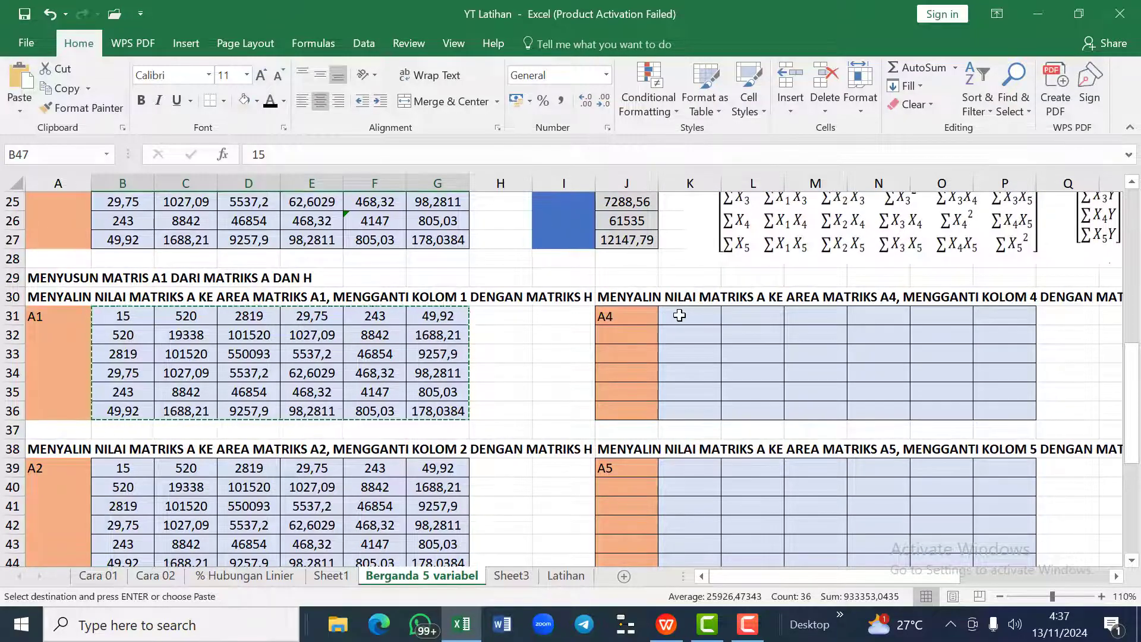
{"action": "left_click", "coordinate": [677, 316]}
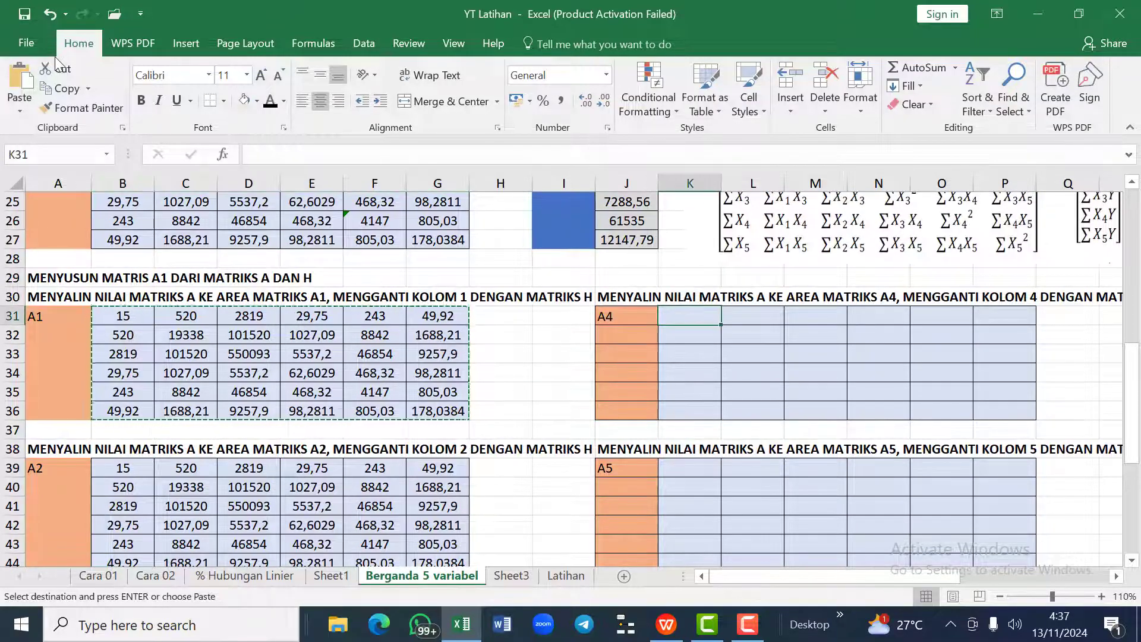
{"action": "left_click", "coordinate": [21, 80]}
Step: Paste the copied matrix values into the A5 area at K39 and the A6 area at K47, and end copy mode
{"action": "scroll", "coordinate": [688, 388], "scroll_direction": "down", "scroll_amount": 2}
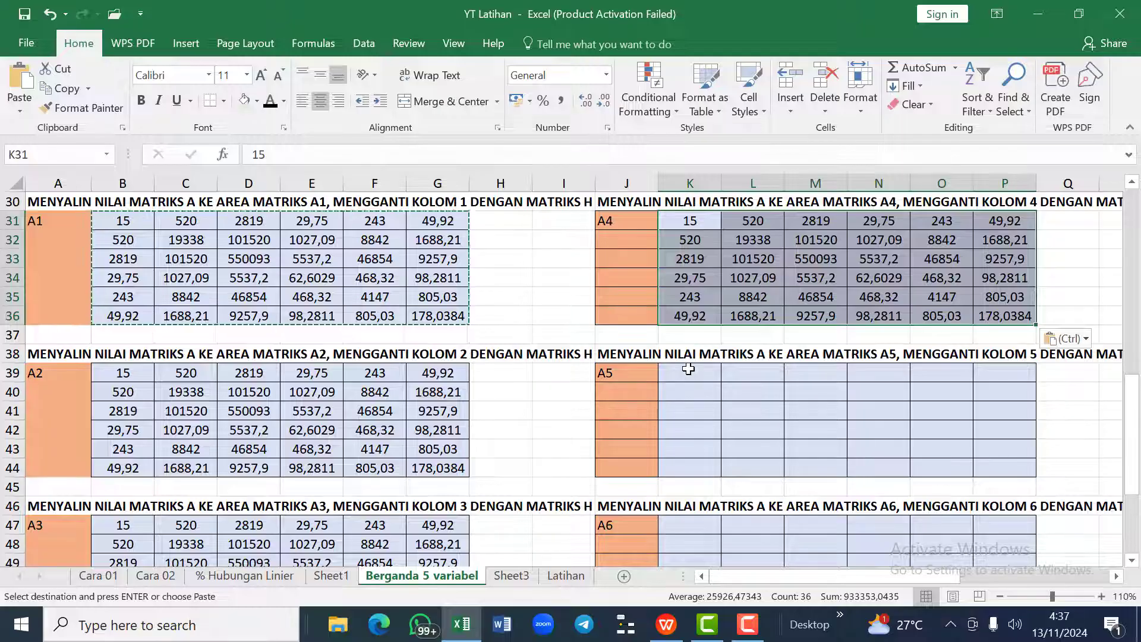
{"action": "left_click", "coordinate": [688, 371]}
{"action": "left_click", "coordinate": [21, 80]}
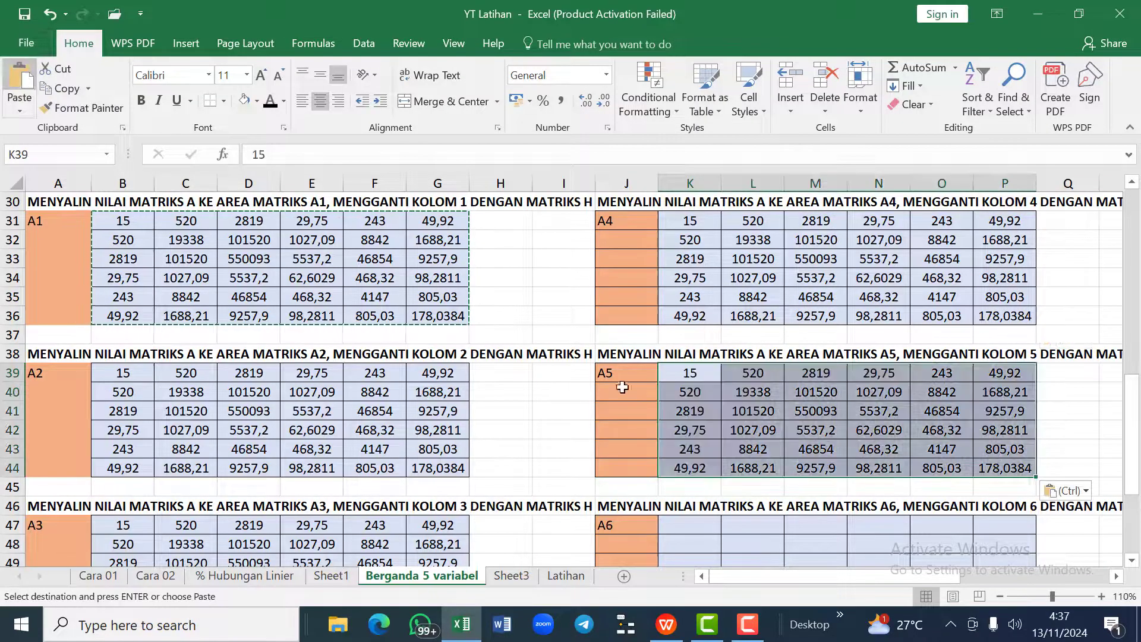
{"action": "scroll", "coordinate": [630, 398], "scroll_direction": "down", "scroll_amount": 1}
{"action": "scroll", "coordinate": [630, 399], "scroll_direction": "down", "scroll_amount": 2}
{"action": "left_click", "coordinate": [669, 337]}
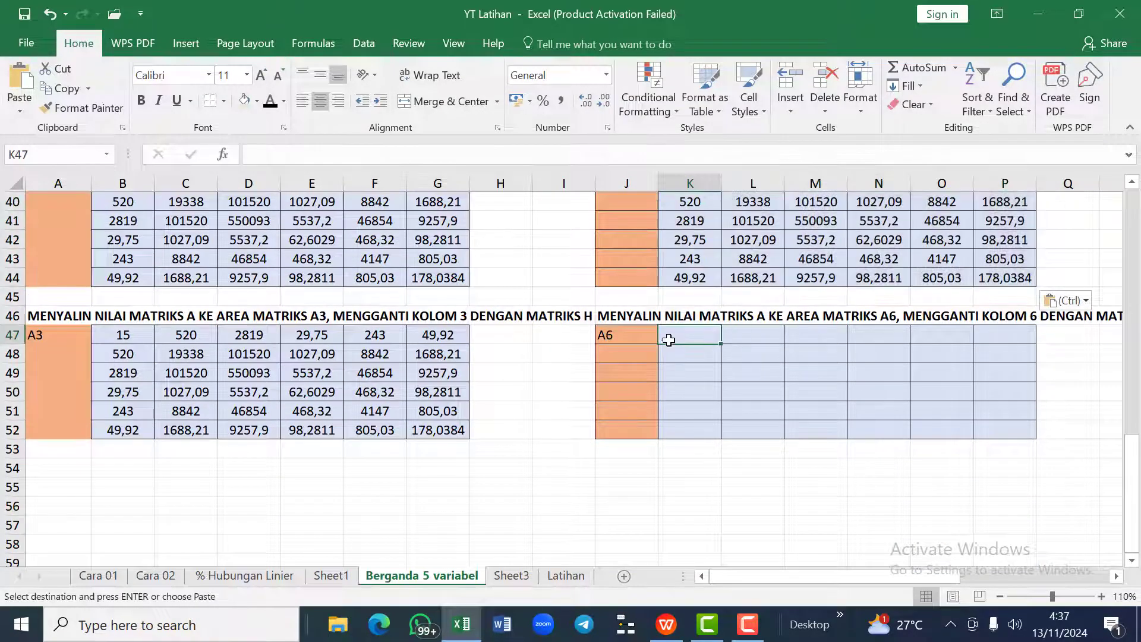
{"action": "left_click", "coordinate": [20, 77]}
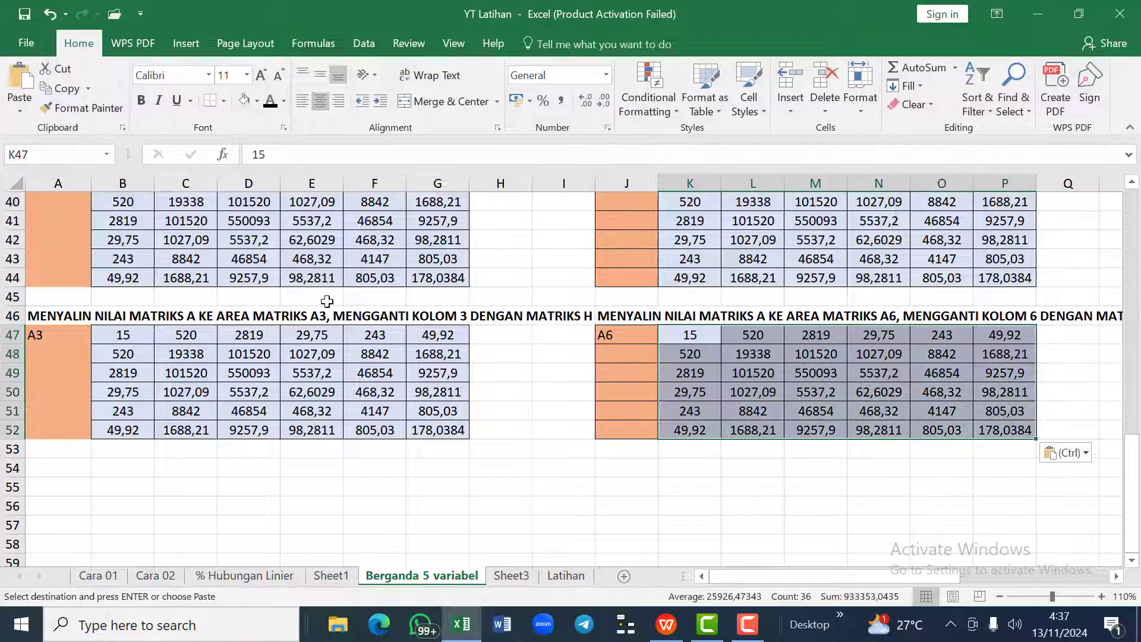
{"action": "key", "text": "Escape"}
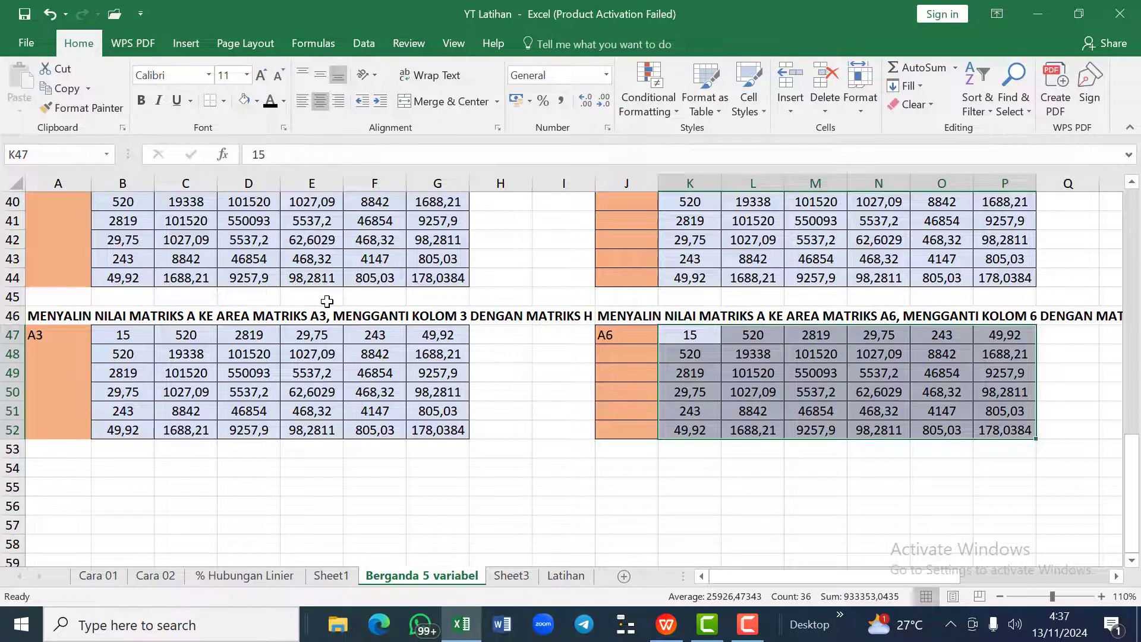
{"action": "scroll", "coordinate": [327, 302], "scroll_direction": "up", "scroll_amount": 5}
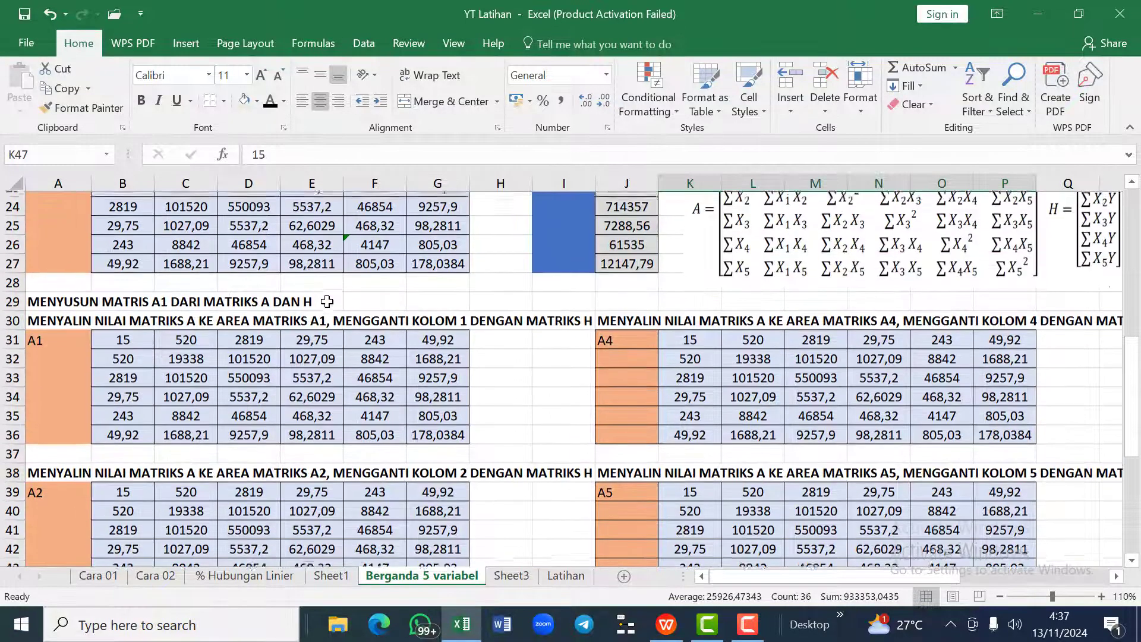
Step: Copy the six matrix H values in J22:J27
{"action": "scroll", "coordinate": [327, 302], "scroll_direction": "up", "scroll_amount": 1}
{"action": "scroll", "coordinate": [327, 301], "scroll_direction": "down", "scroll_amount": 1}
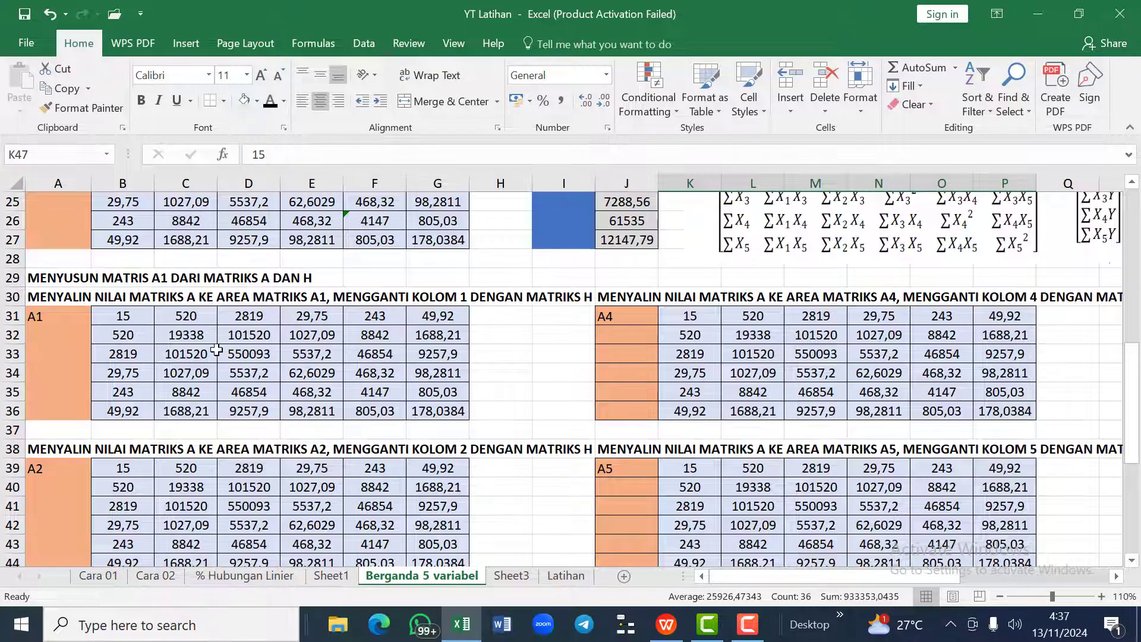
{"action": "scroll", "coordinate": [217, 350], "scroll_direction": "up", "scroll_amount": 2}
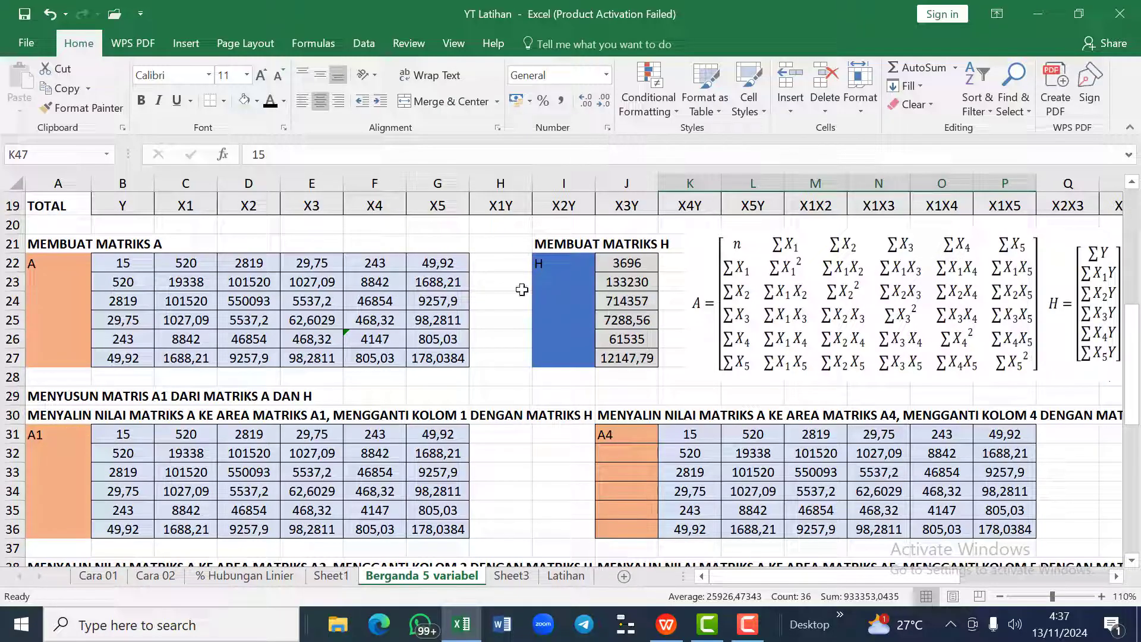
{"action": "left_click", "coordinate": [624, 262]}
{"action": "left_click_drag", "start_coordinate": [624, 263], "coordinate": [624, 363]}
{"action": "left_click_drag", "start_coordinate": [624, 362], "coordinate": [624, 362]}
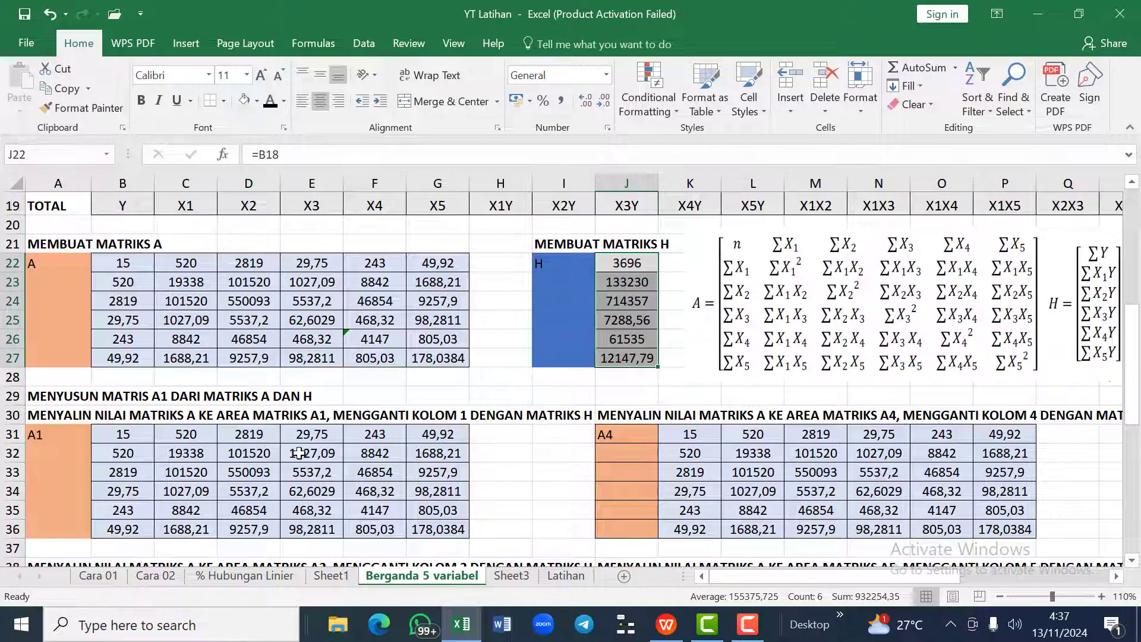
{"action": "scroll", "coordinate": [192, 491], "scroll_direction": "down", "scroll_amount": 1}
{"action": "scroll", "coordinate": [192, 490], "scroll_direction": "down", "scroll_amount": 2}
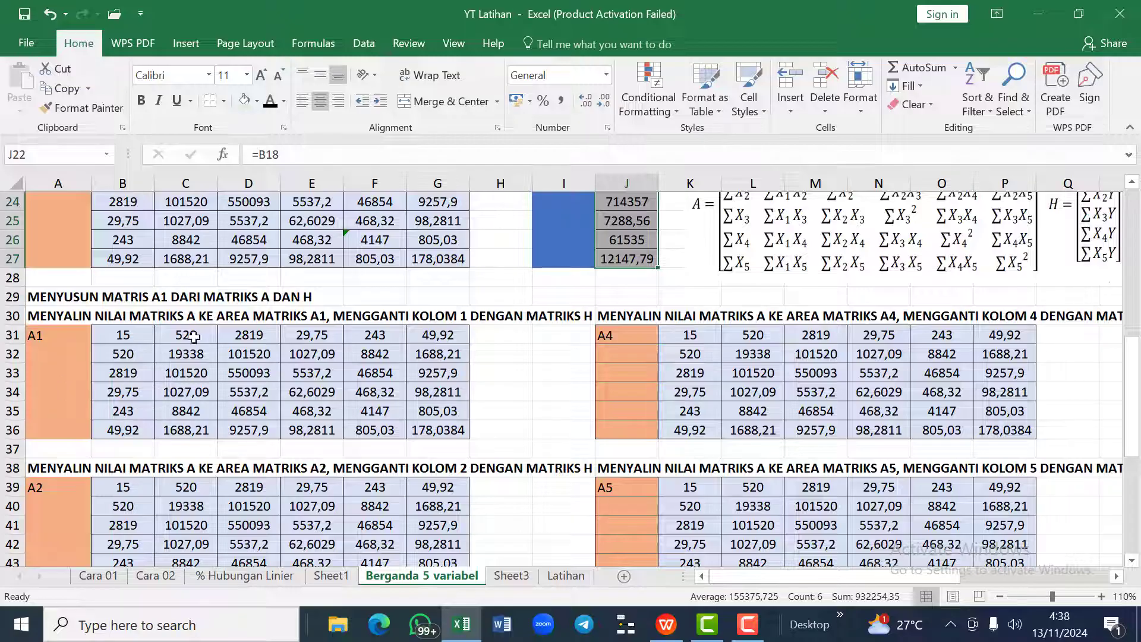
{"action": "scroll", "coordinate": [629, 279], "scroll_direction": "up", "scroll_amount": 1}
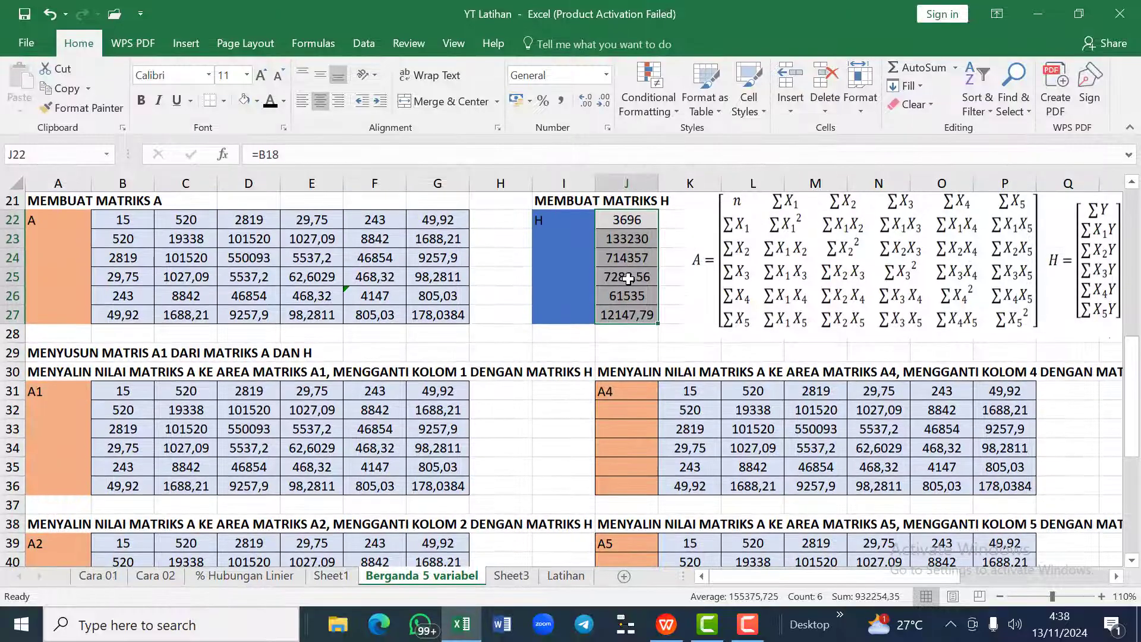
{"action": "scroll", "coordinate": [628, 278], "scroll_direction": "down", "scroll_amount": 1}
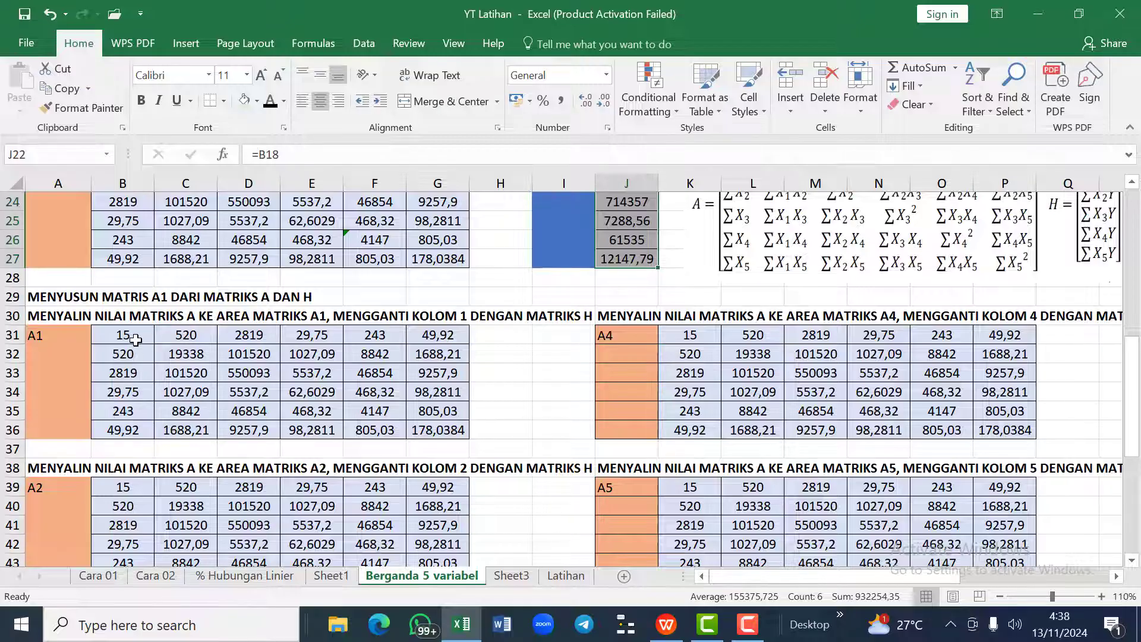
{"action": "key", "text": "ctrl+v"}
{"action": "key", "text": "ctrl+c"}
Step: Paste the copied matrix H column as values only over the first column of matrix A1, starting at B31
{"action": "left_click", "coordinate": [117, 335]}
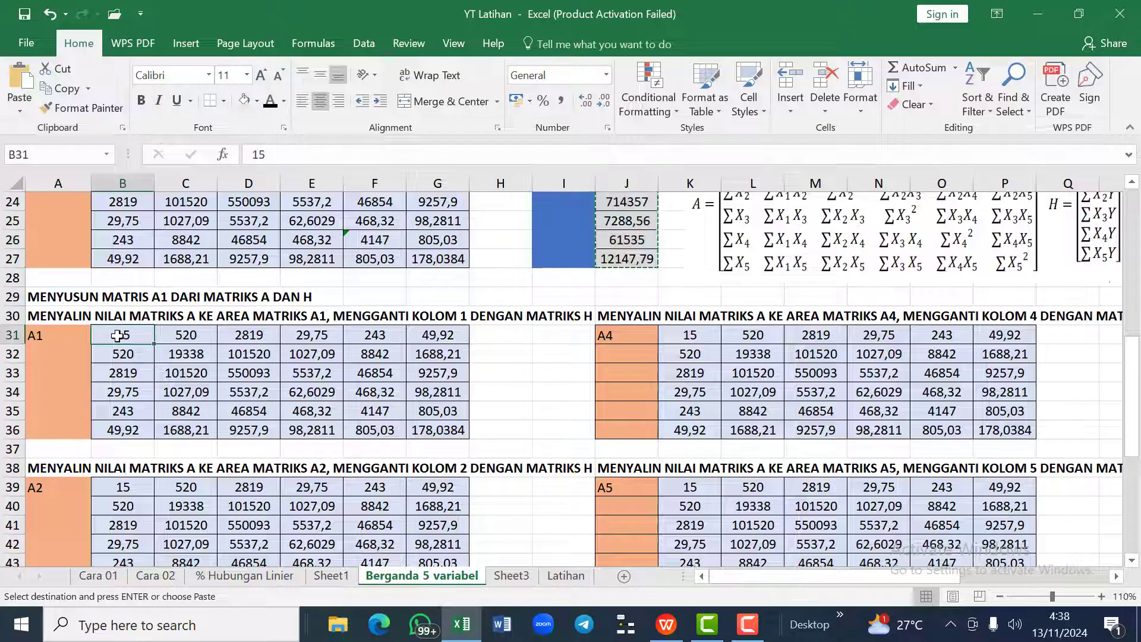
{"action": "left_click", "coordinate": [19, 111]}
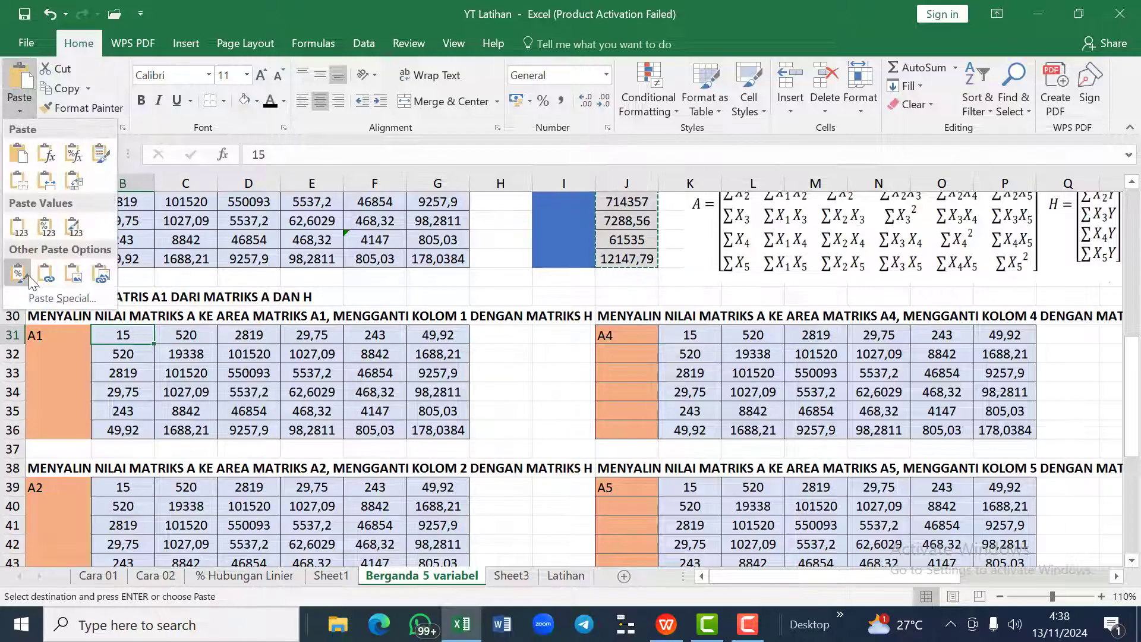
{"action": "left_click", "coordinate": [60, 298]}
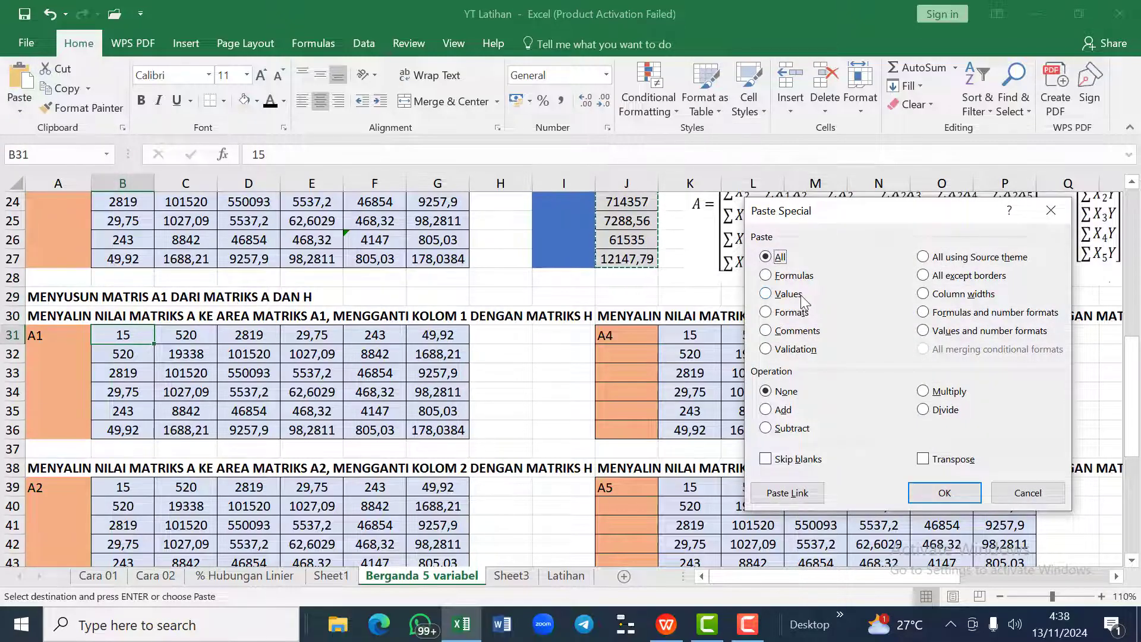
{"action": "left_click", "coordinate": [797, 296]}
{"action": "left_click", "coordinate": [934, 501]}
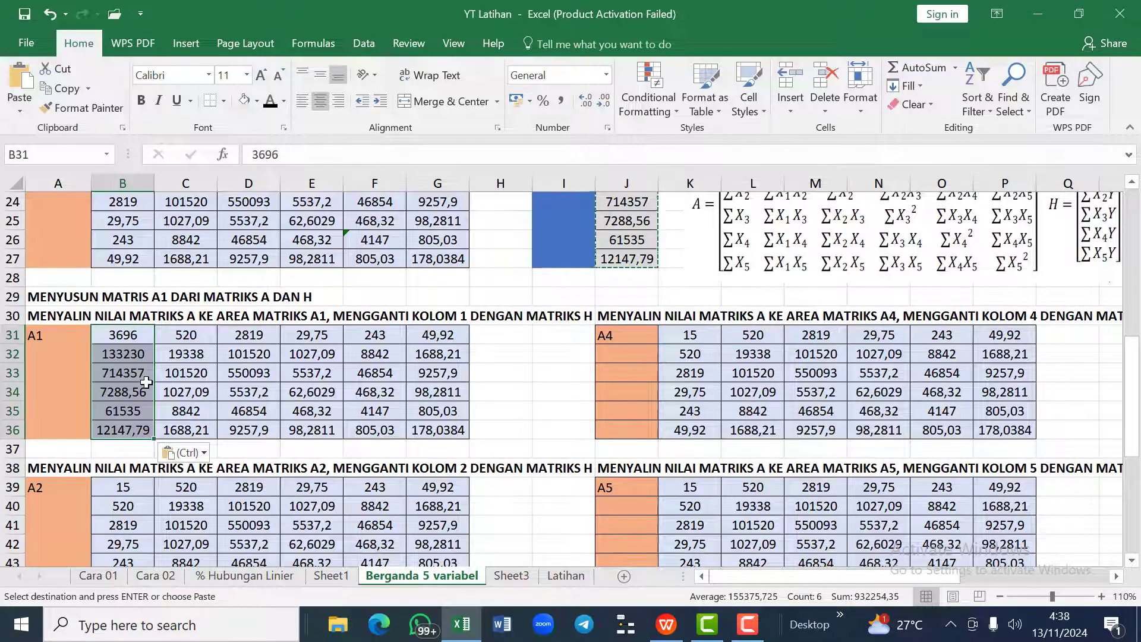
Step: Copy the value-only H column in B31:B36 and paste it over the second column of matrix A2, starting at C39
{"action": "key", "text": "ctrl+c"}
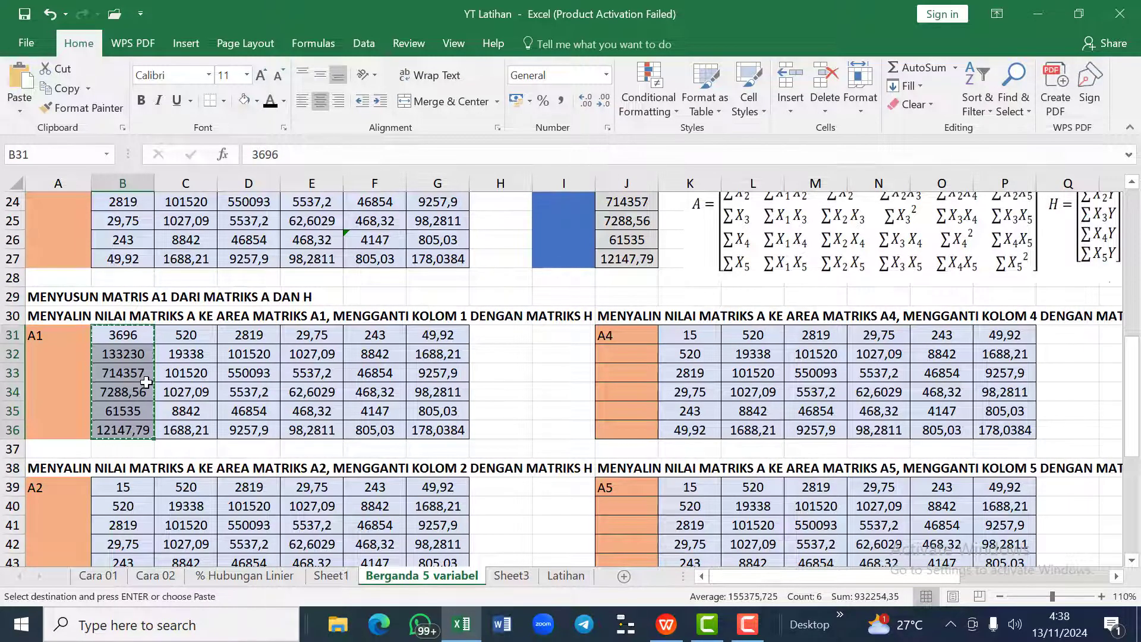
{"action": "scroll", "coordinate": [89, 357], "scroll_direction": "down", "scroll_amount": 1}
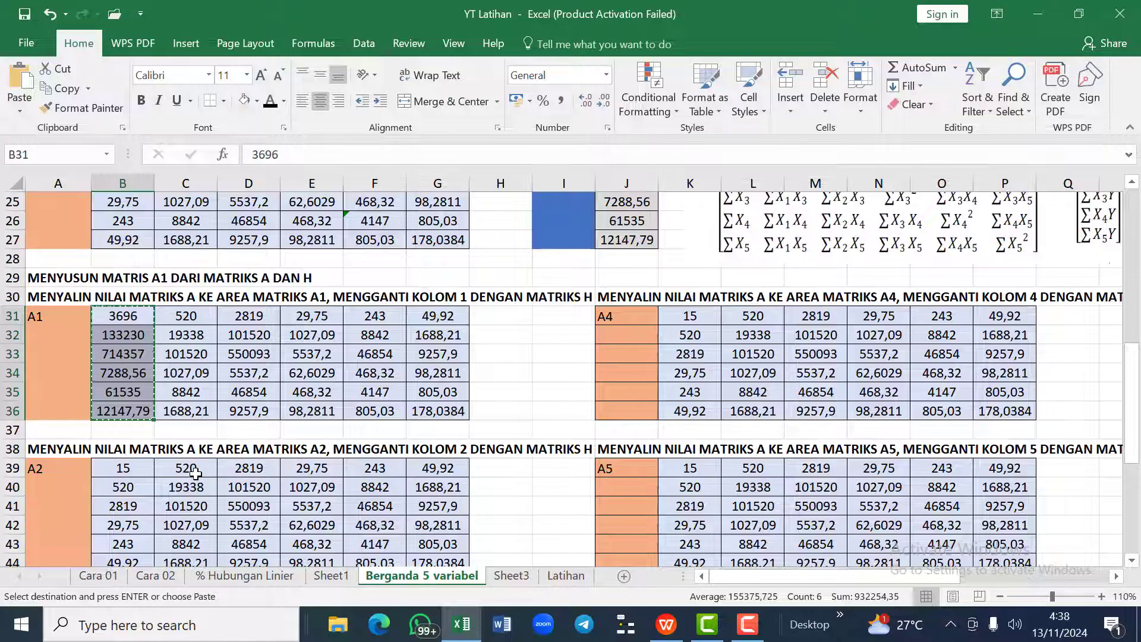
{"action": "scroll", "coordinate": [196, 473], "scroll_direction": "down", "scroll_amount": 2}
{"action": "left_click", "coordinate": [189, 430]}
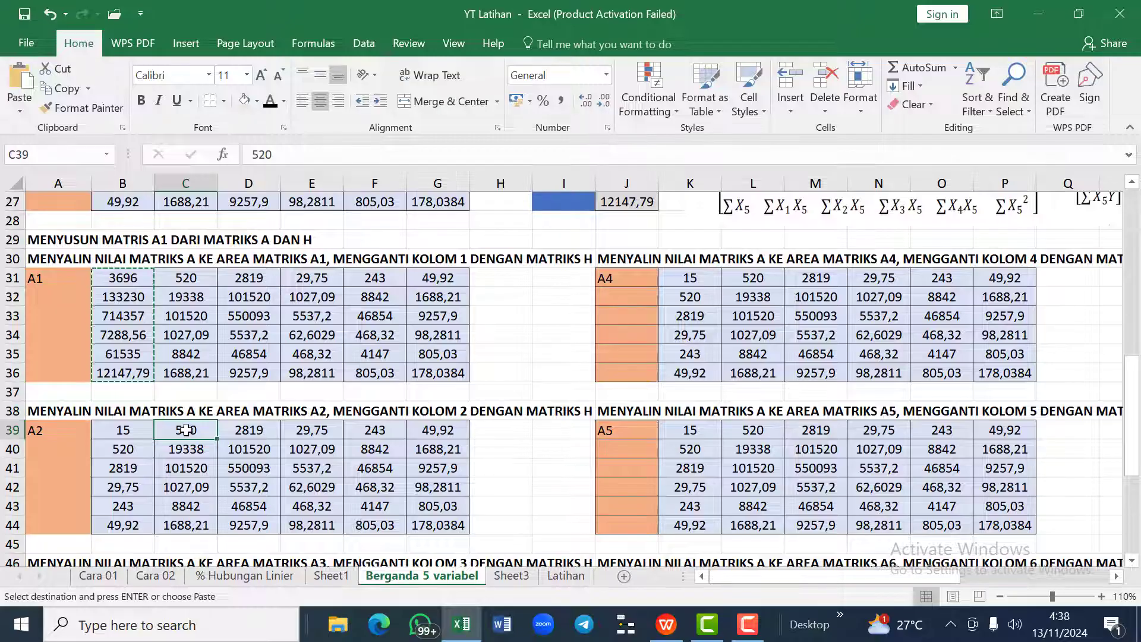
{"action": "scroll", "coordinate": [186, 430], "scroll_direction": "down", "scroll_amount": 5}
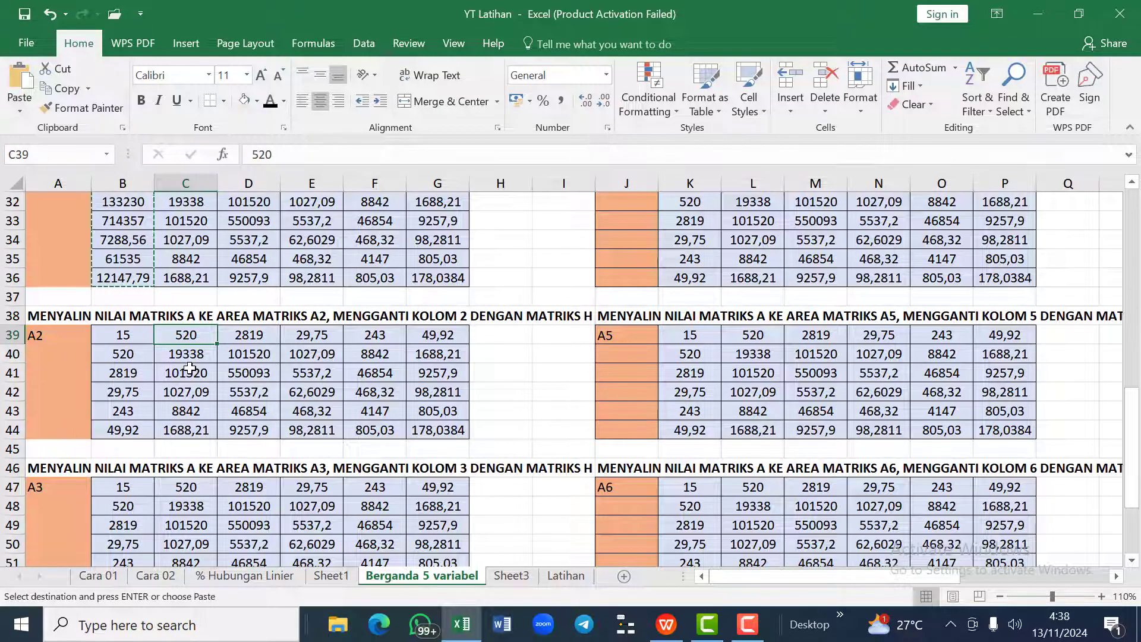
{"action": "key", "text": "ctrl+v"}
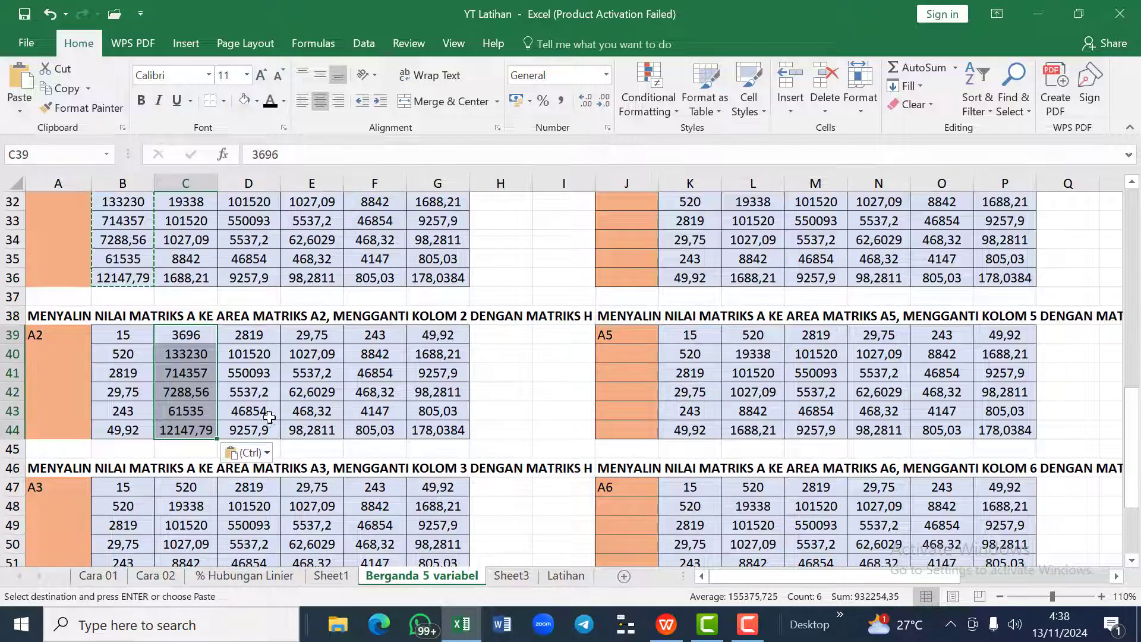
Step: Paste the copied H column over the third column of matrix A3 from D47 and the fourth column of A4 from N31
{"action": "left_click", "coordinate": [253, 491]}
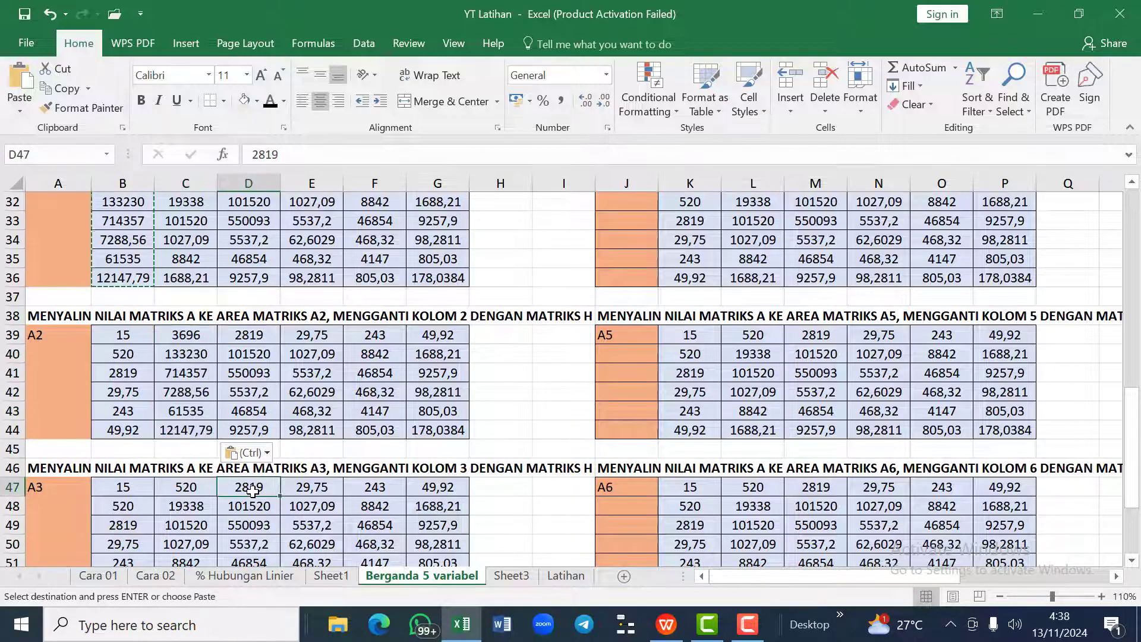
{"action": "key", "text": "ctrl+v"}
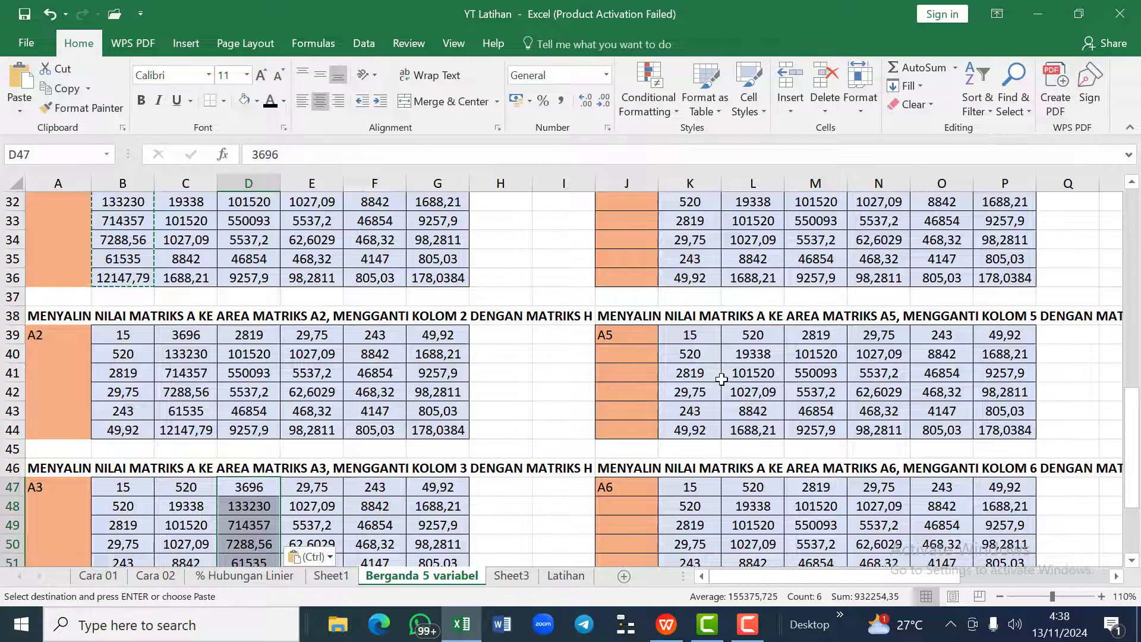
{"action": "scroll", "coordinate": [721, 379], "scroll_direction": "up", "scroll_amount": 1}
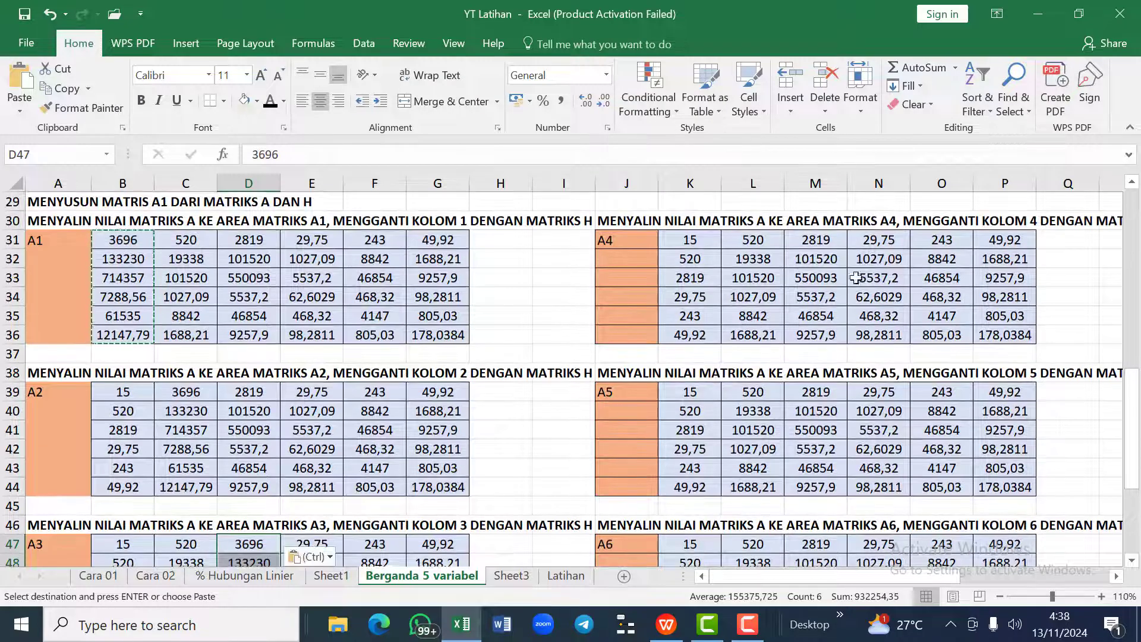
{"action": "left_click", "coordinate": [878, 240]}
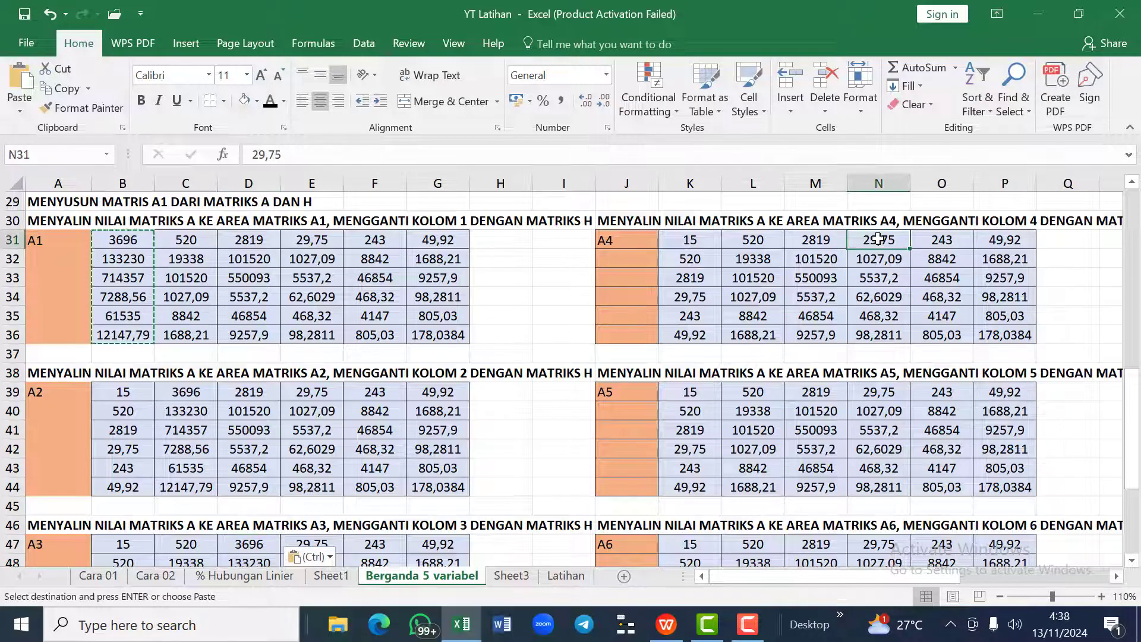
{"action": "key", "text": "ctrl+v"}
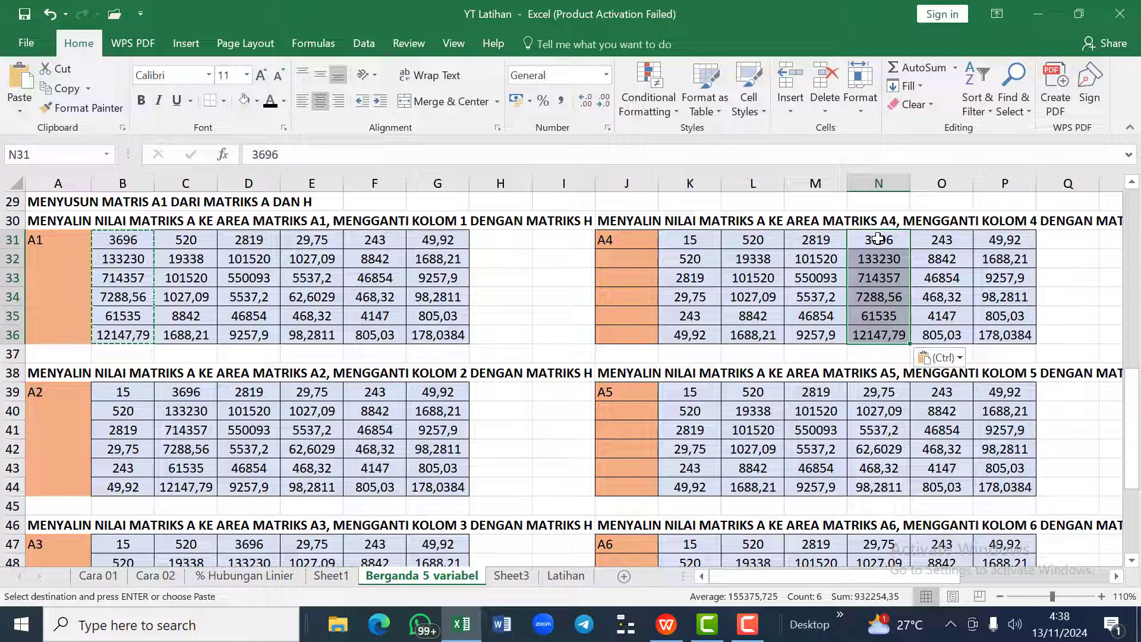
Step: Paste the copied H column over the fifth column of matrix A5 from O39 and the sixth column of A6 from P47
{"action": "left_click", "coordinate": [936, 392]}
{"action": "key", "text": "ctrl+v"}
{"action": "scroll", "coordinate": [951, 410], "scroll_direction": "down", "scroll_amount": 2}
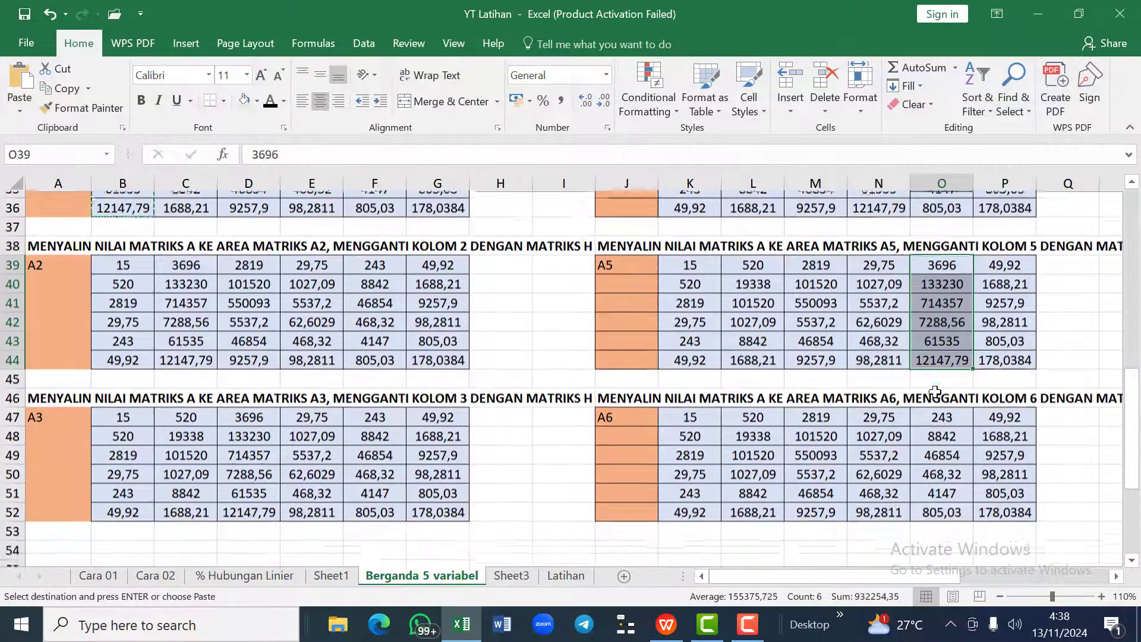
{"action": "left_click", "coordinate": [988, 432]}
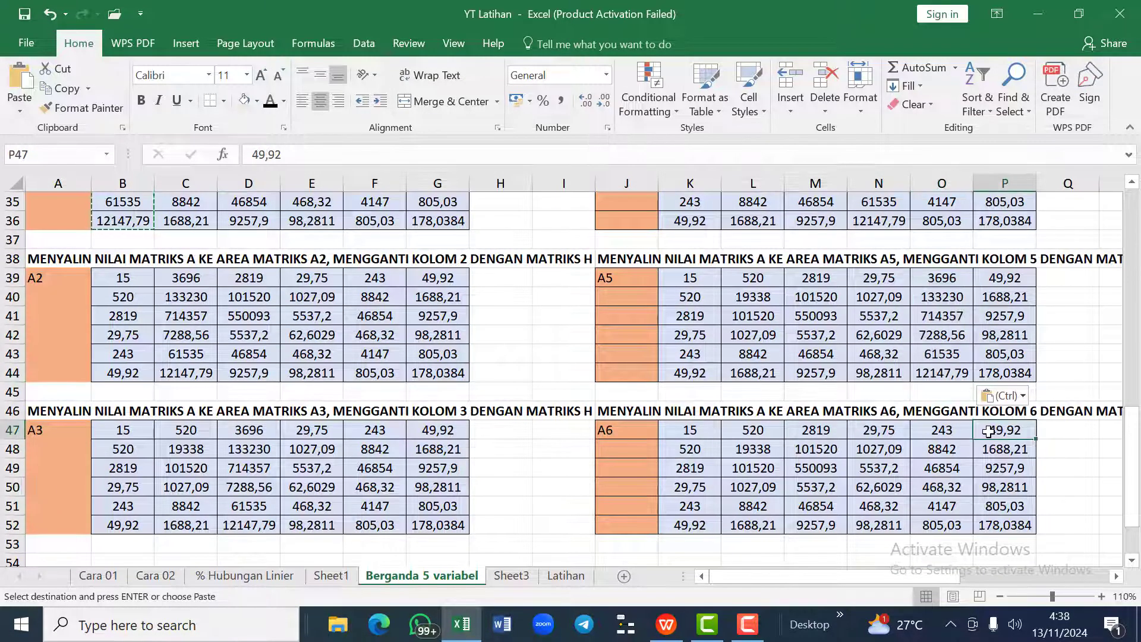
{"action": "key", "text": "ctrl+v"}
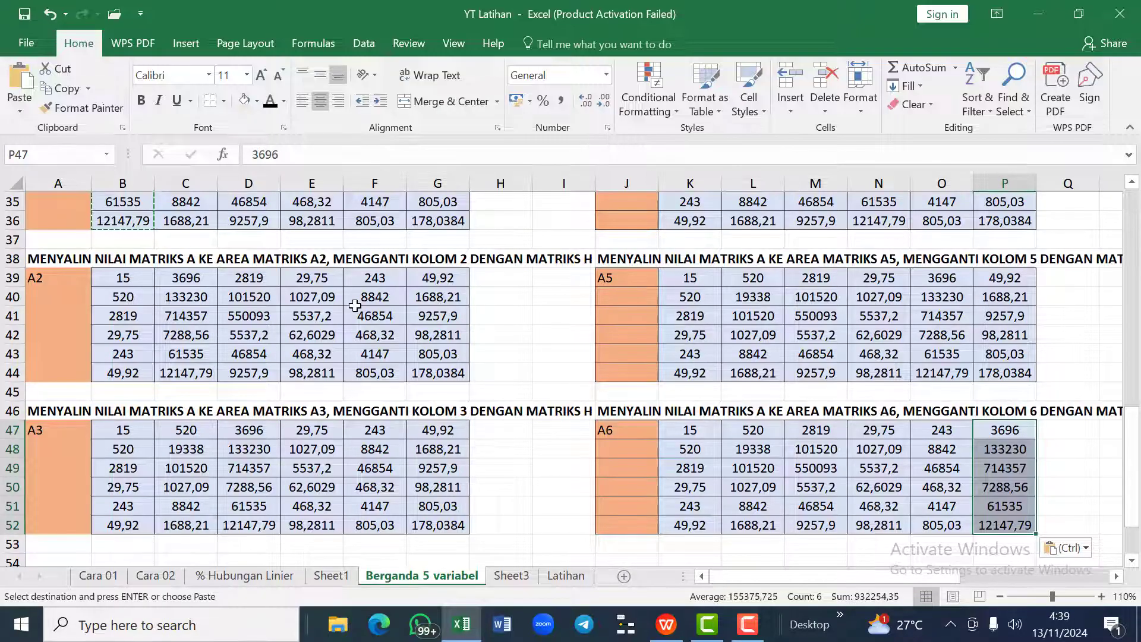
Step: Fill the replaced first column of matrix A1, B31:B36, with the light green theme color
{"action": "scroll", "coordinate": [355, 305], "scroll_direction": "up", "scroll_amount": 2}
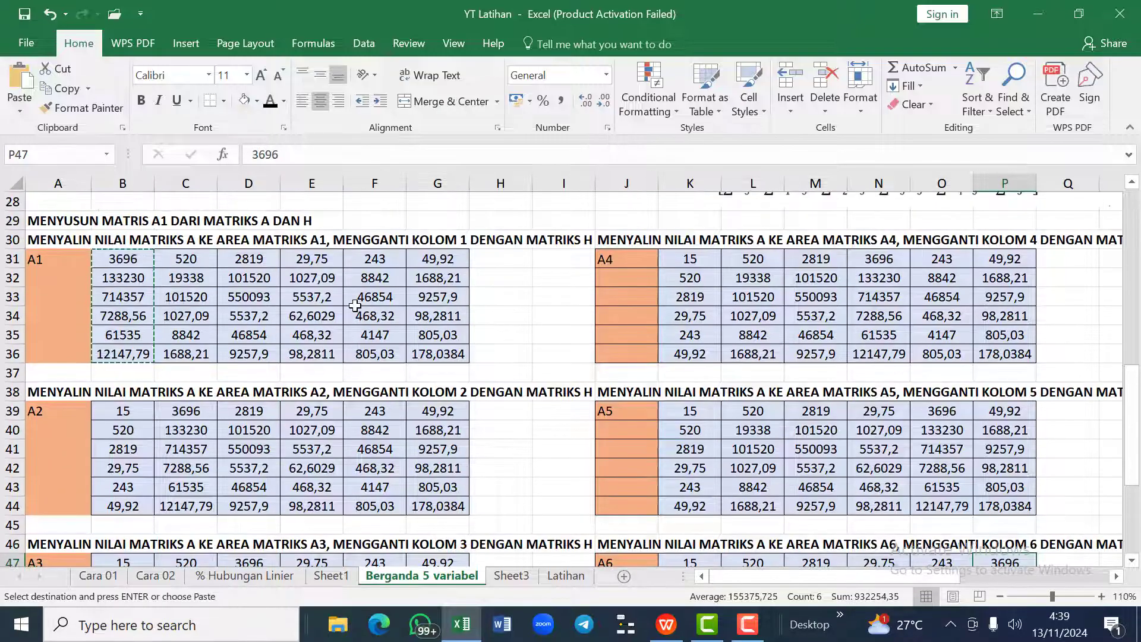
{"action": "left_click", "coordinate": [135, 263]}
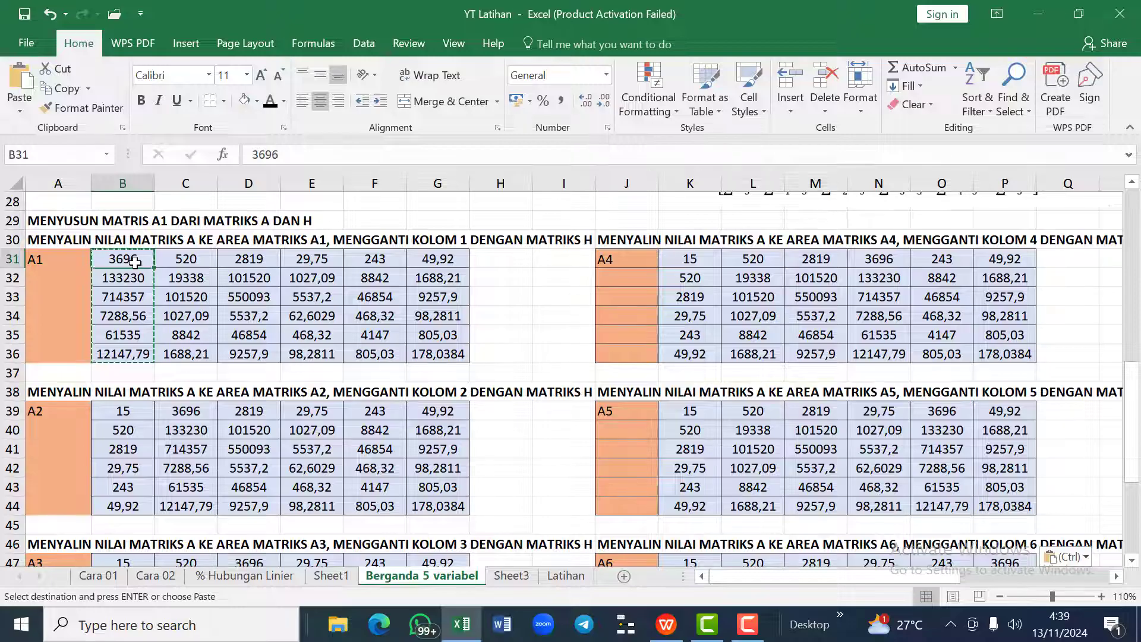
{"action": "left_click_drag", "start_coordinate": [135, 263], "coordinate": [125, 354]}
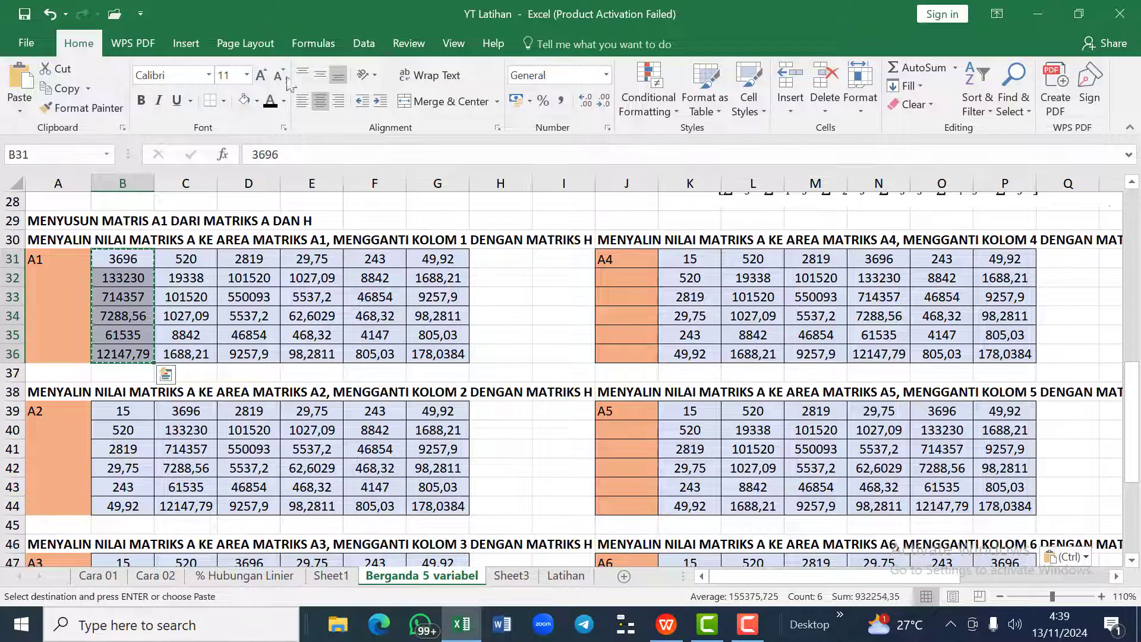
{"action": "left_click", "coordinate": [257, 101]}
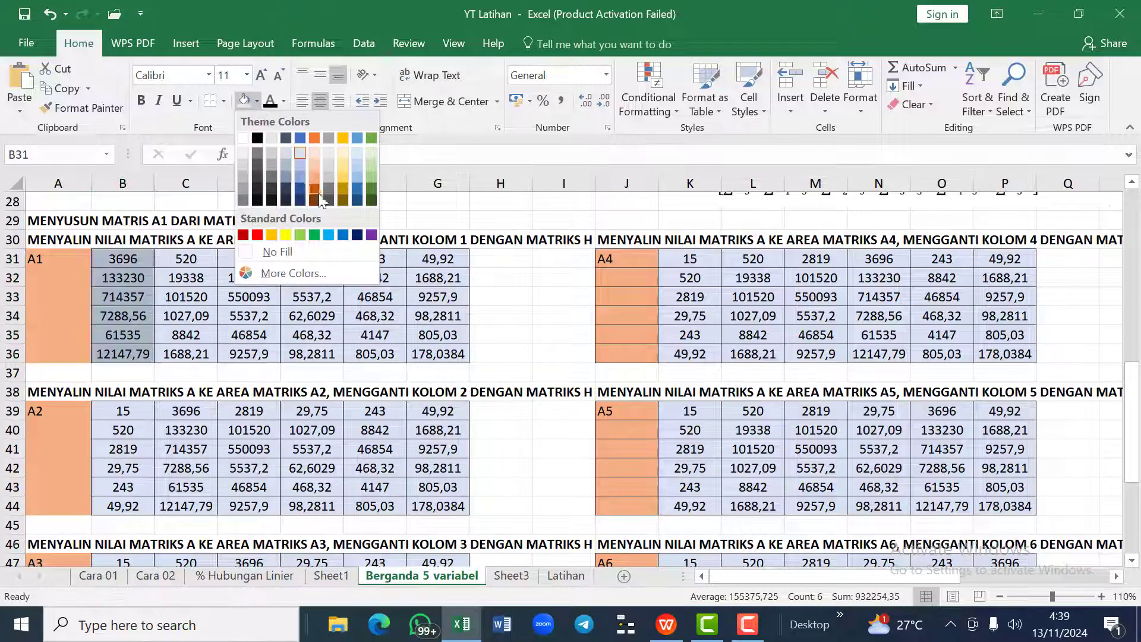
{"action": "left_click", "coordinate": [371, 167]}
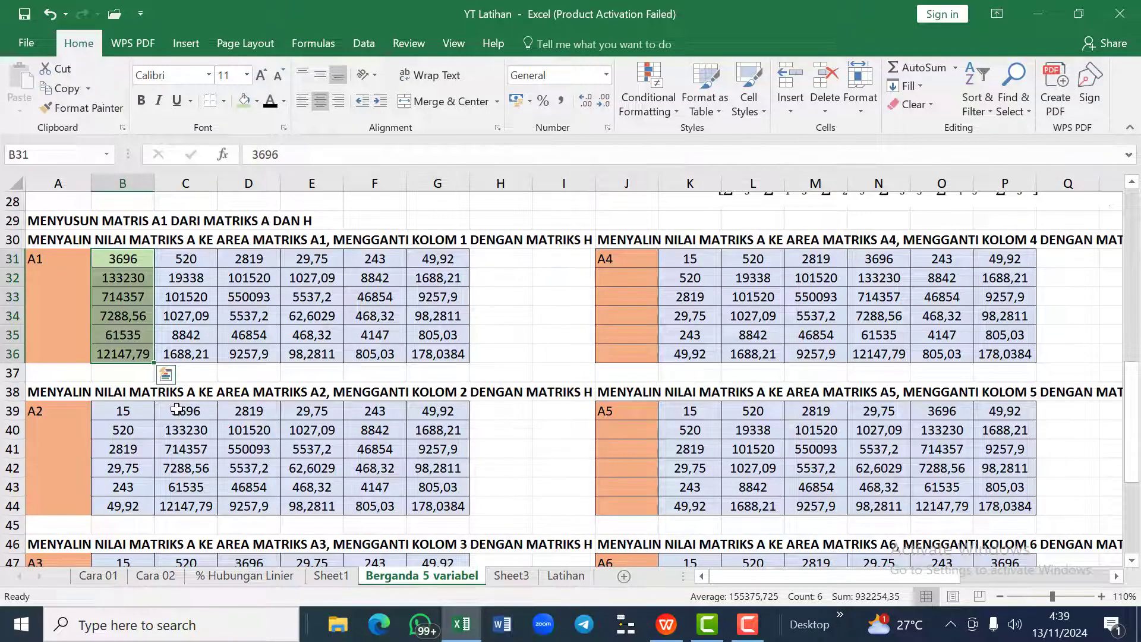
Step: Apply the same light green fill to the replaced columns C39:C44 in matrix A2 and D47:D52 in matrix A3
{"action": "left_click_drag", "start_coordinate": [178, 409], "coordinate": [190, 501]}
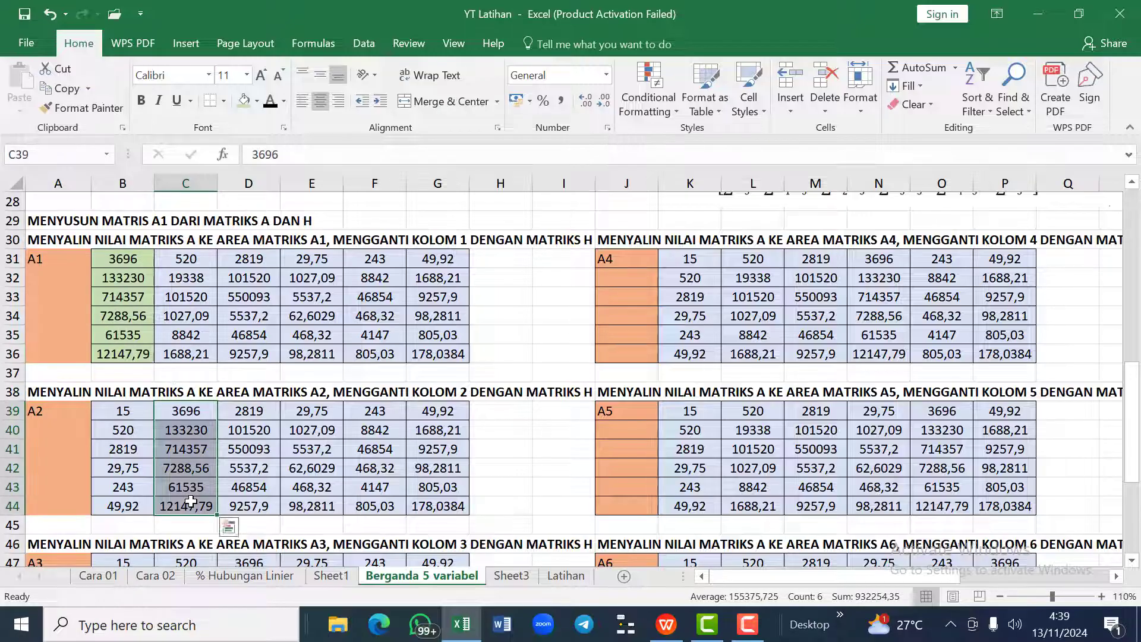
{"action": "left_click", "coordinate": [244, 99]}
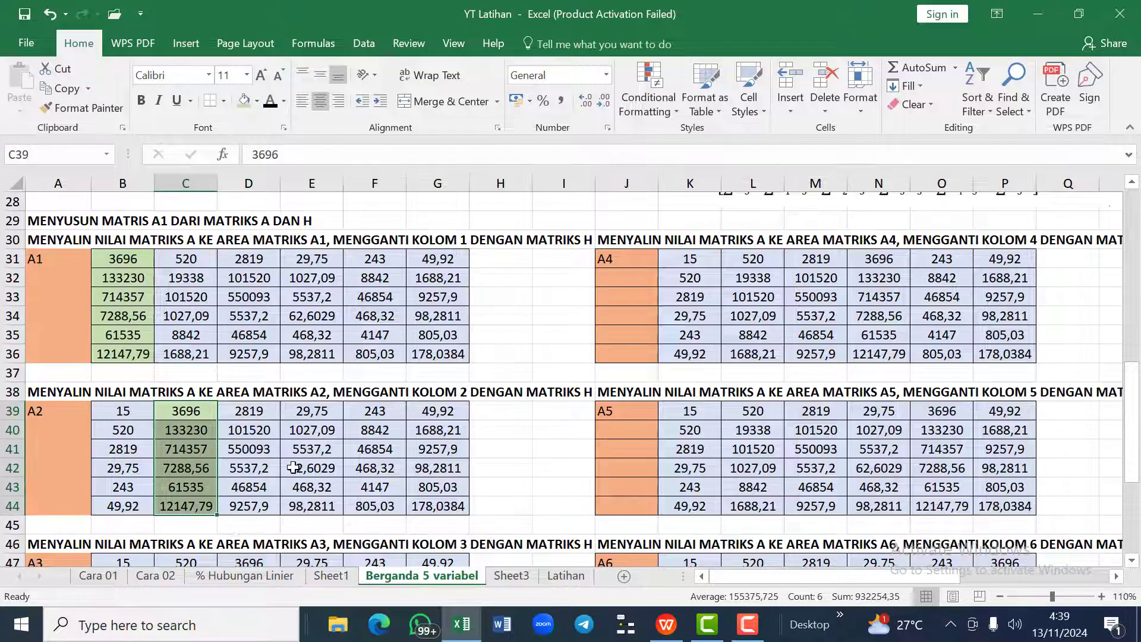
{"action": "scroll", "coordinate": [240, 357], "scroll_direction": "down", "scroll_amount": 3}
{"action": "left_click_drag", "start_coordinate": [240, 374], "coordinate": [250, 479]}
{"action": "key", "text": "shift+Up"}
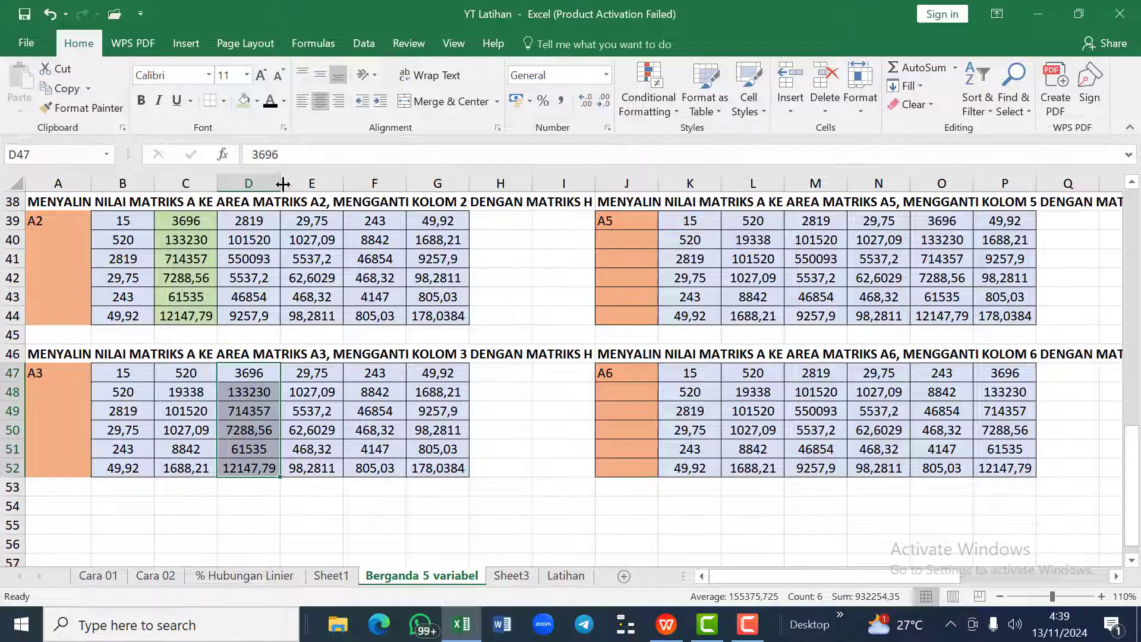
{"action": "left_click", "coordinate": [247, 107]}
Step: Apply the light green fill to the replaced fourth column of matrix A4, N31:N36
{"action": "scroll", "coordinate": [718, 351], "scroll_direction": "up", "scroll_amount": 4}
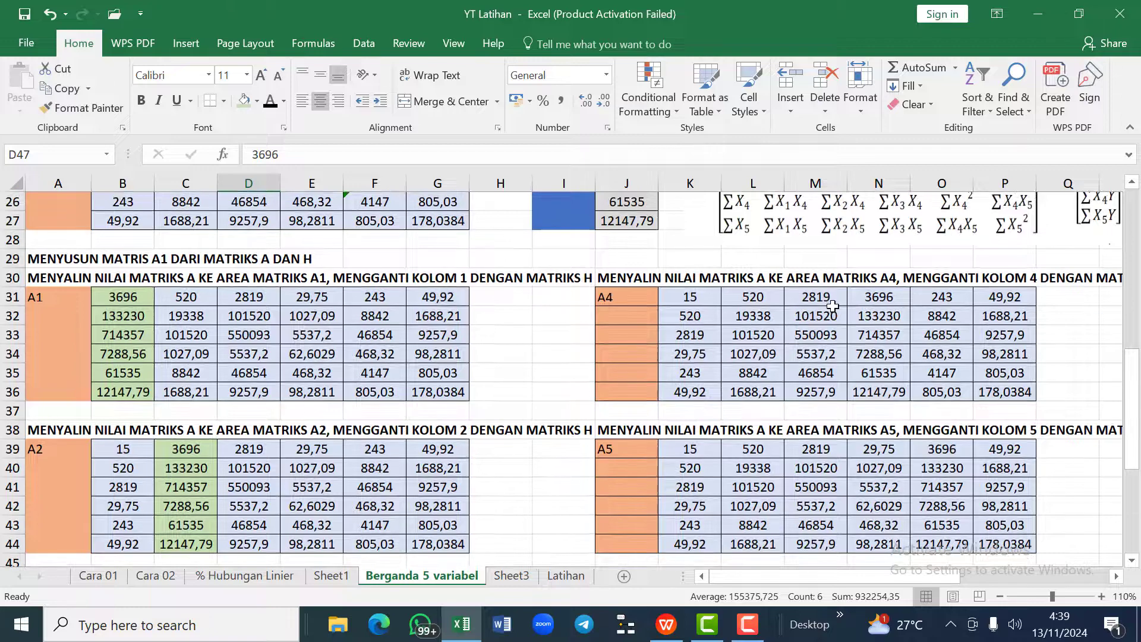
{"action": "left_click", "coordinate": [878, 300]}
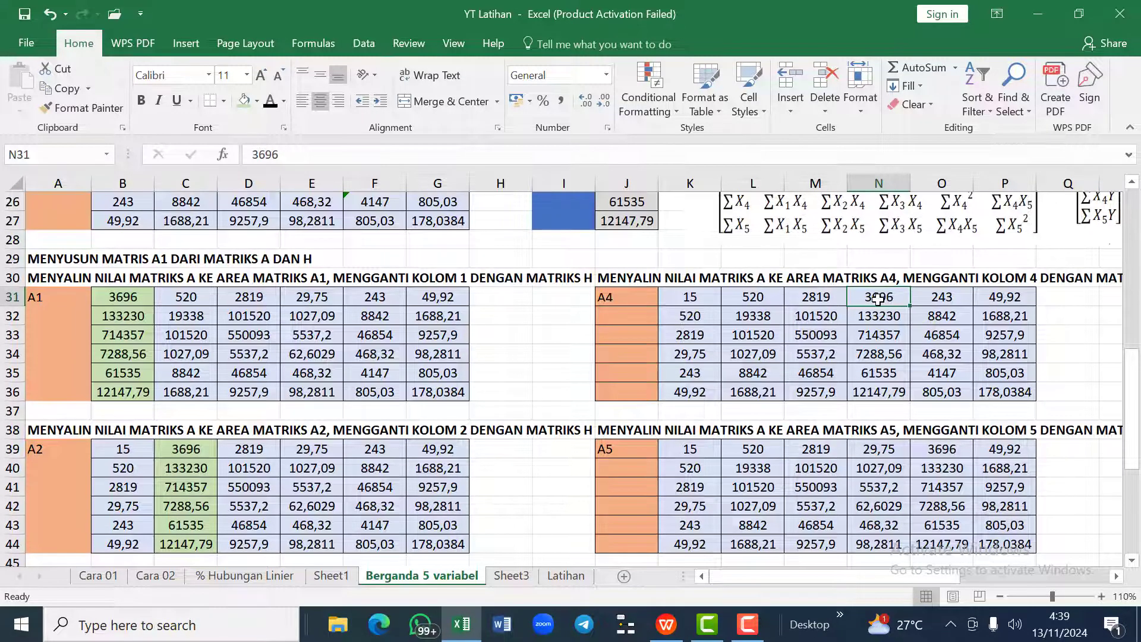
{"action": "left_click_drag", "start_coordinate": [878, 300], "coordinate": [879, 392]}
{"action": "left_click", "coordinate": [244, 99]}
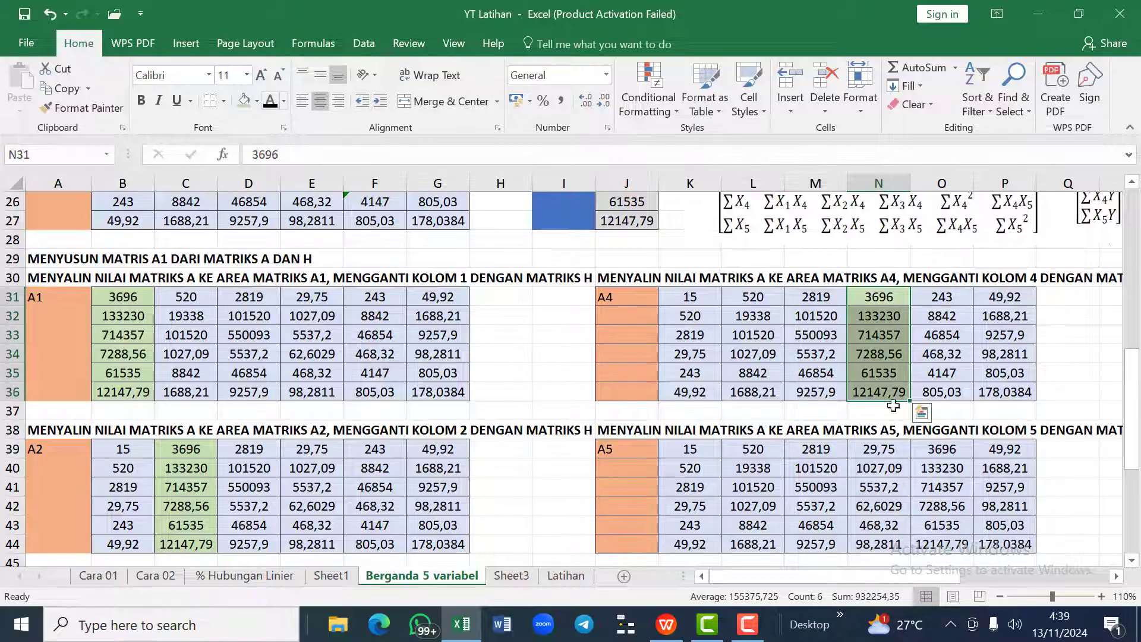
Step: Apply the light green fill to the replaced columns O39:O44 in matrix A5 and P47:P52 in matrix A6
{"action": "left_click_drag", "start_coordinate": [953, 449], "coordinate": [953, 544]}
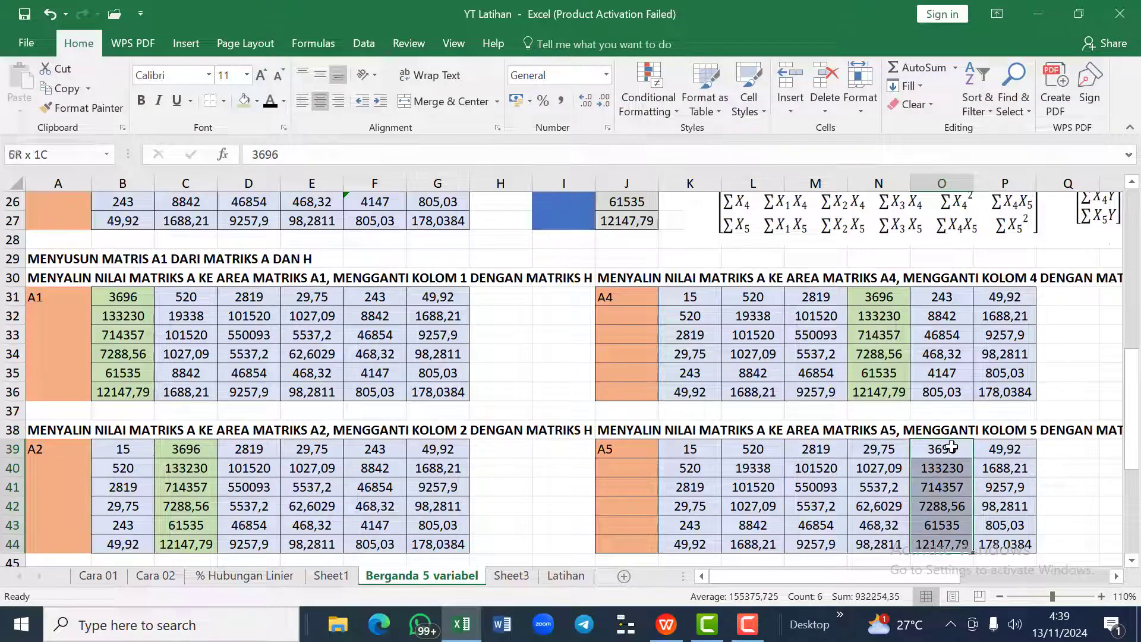
{"action": "left_click", "coordinate": [244, 101]}
{"action": "scroll", "coordinate": [928, 502], "scroll_direction": "down", "scroll_amount": 2}
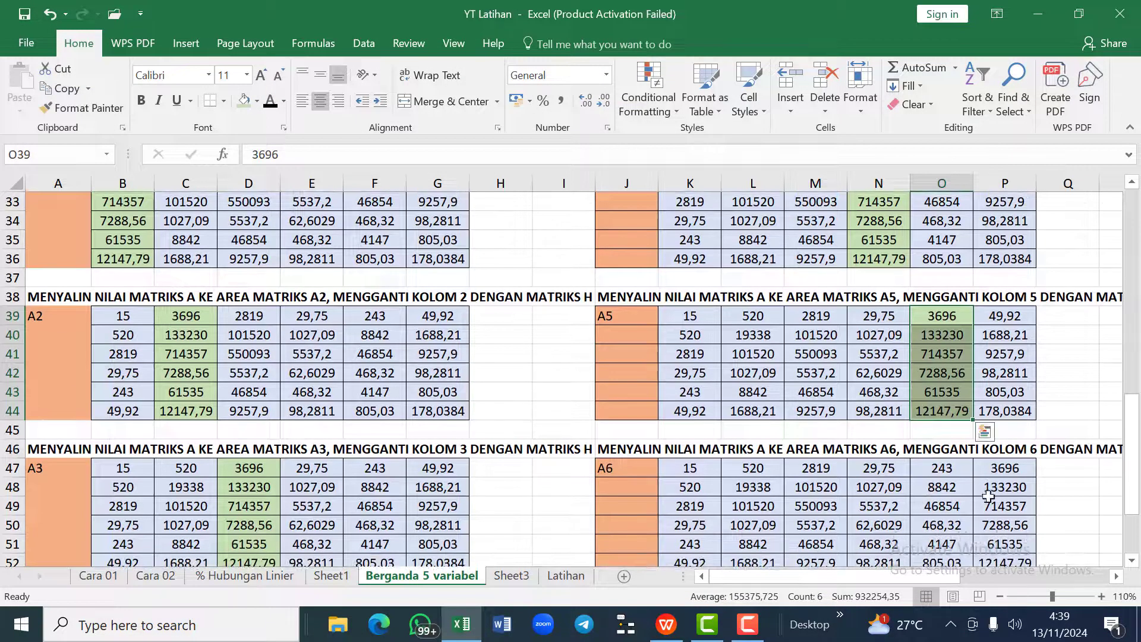
{"action": "left_click", "coordinate": [1001, 468]}
{"action": "key", "text": "shift+Down"}
{"action": "key", "text": "shift+Down"}
{"action": "key", "text": "shift+Down"}
{"action": "key", "text": "shift+Down"}
{"action": "key", "text": "shift+Down"}
{"action": "key", "text": "shift+Down"}
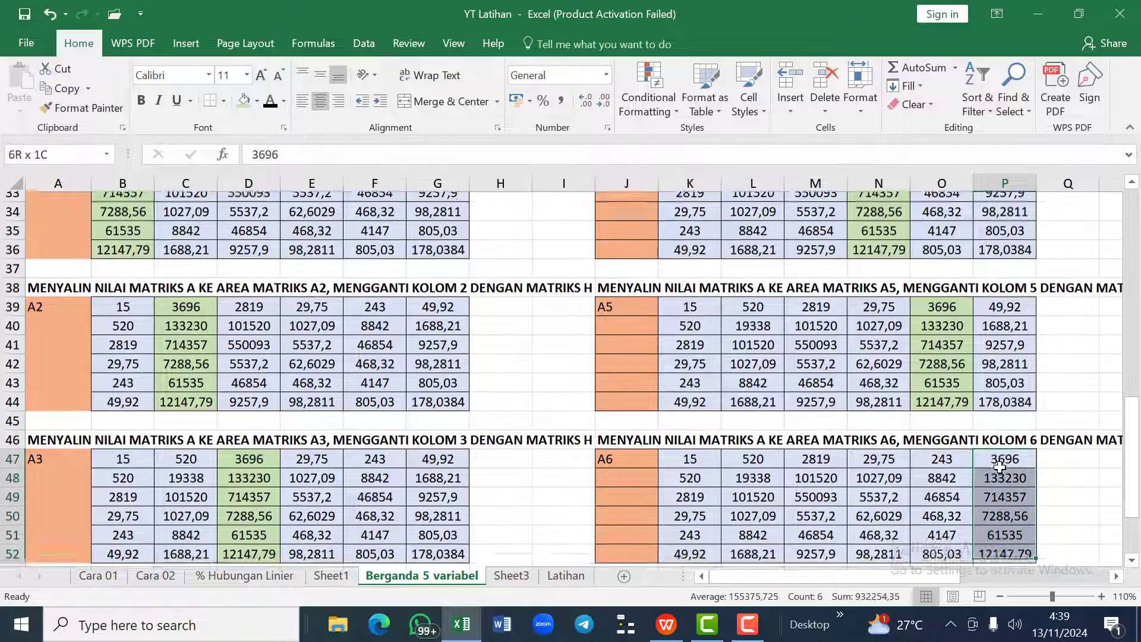
{"action": "key", "text": "shift+Up"}
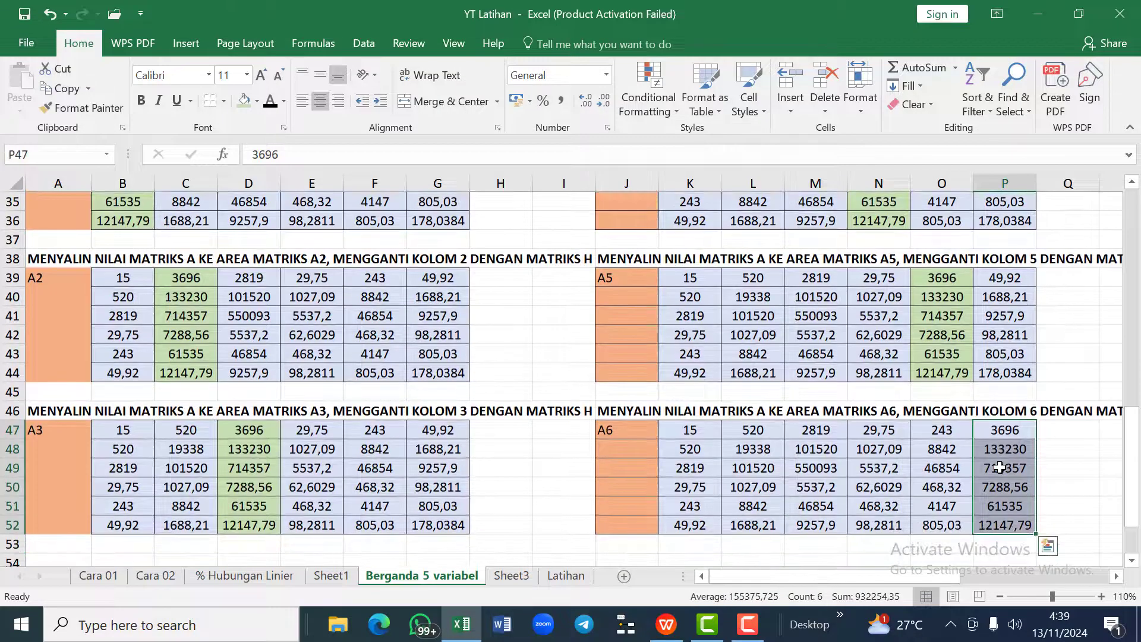
{"action": "left_click", "coordinate": [243, 104]}
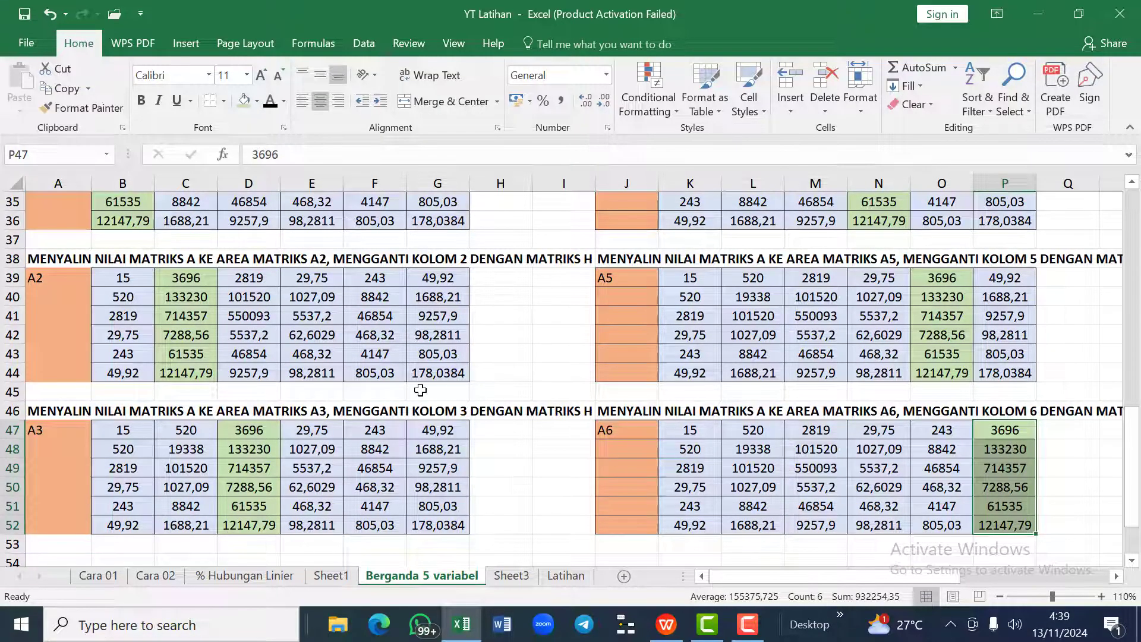
Step: Calculate the determinant of matrix A in U31 with the formula =MDETERM(B22:G27)
{"action": "scroll", "coordinate": [525, 384], "scroll_direction": "up", "scroll_amount": 2}
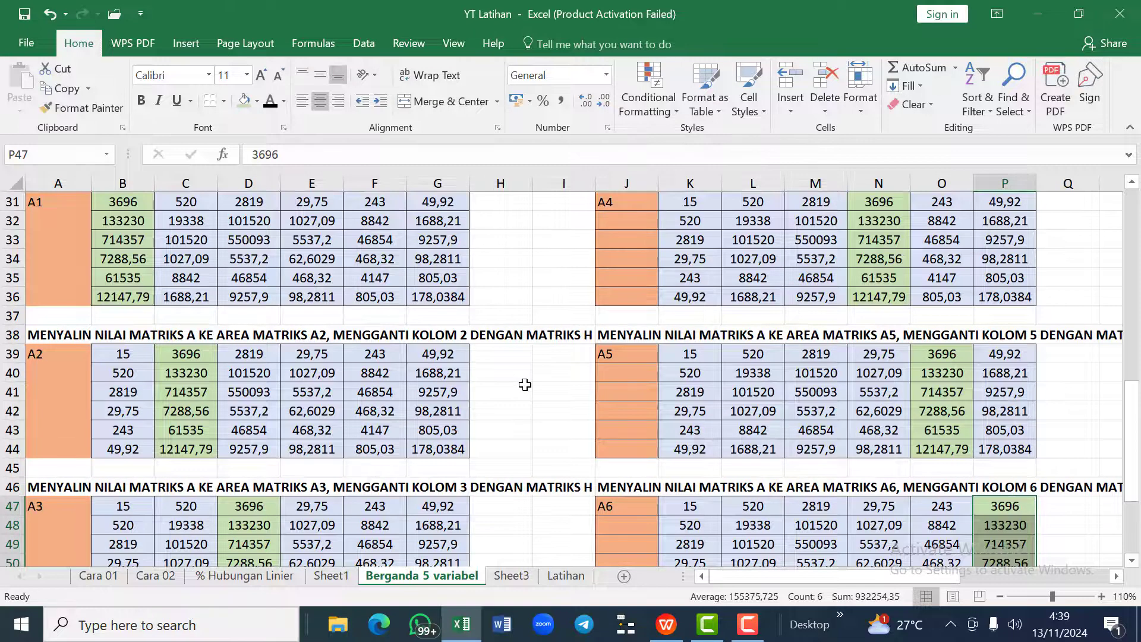
{"action": "scroll", "coordinate": [525, 384], "scroll_direction": "down", "scroll_amount": 1}
{"action": "scroll", "coordinate": [525, 385], "scroll_direction": "up", "scroll_amount": 1}
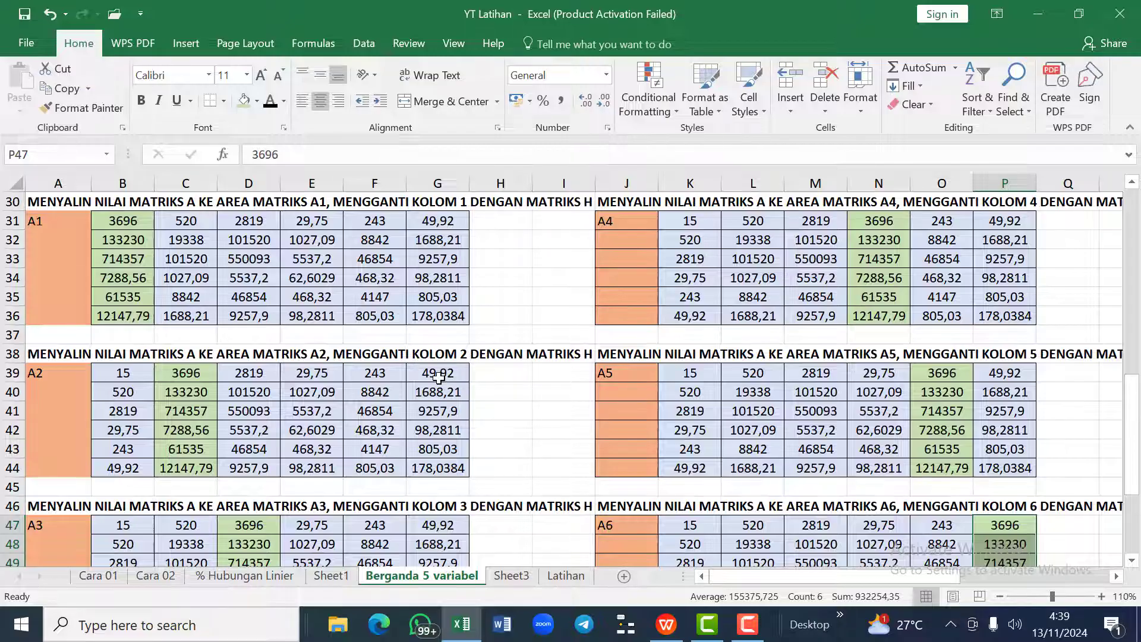
{"action": "scroll", "coordinate": [439, 377], "scroll_direction": "right", "scroll_amount": 6}
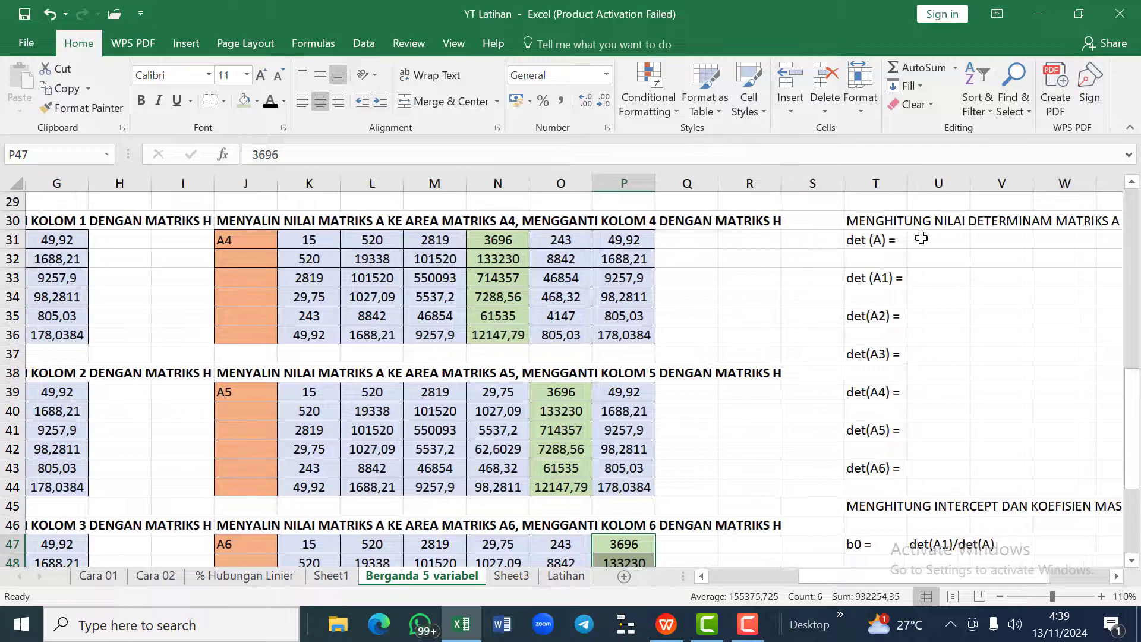
{"action": "left_click", "coordinate": [922, 239]}
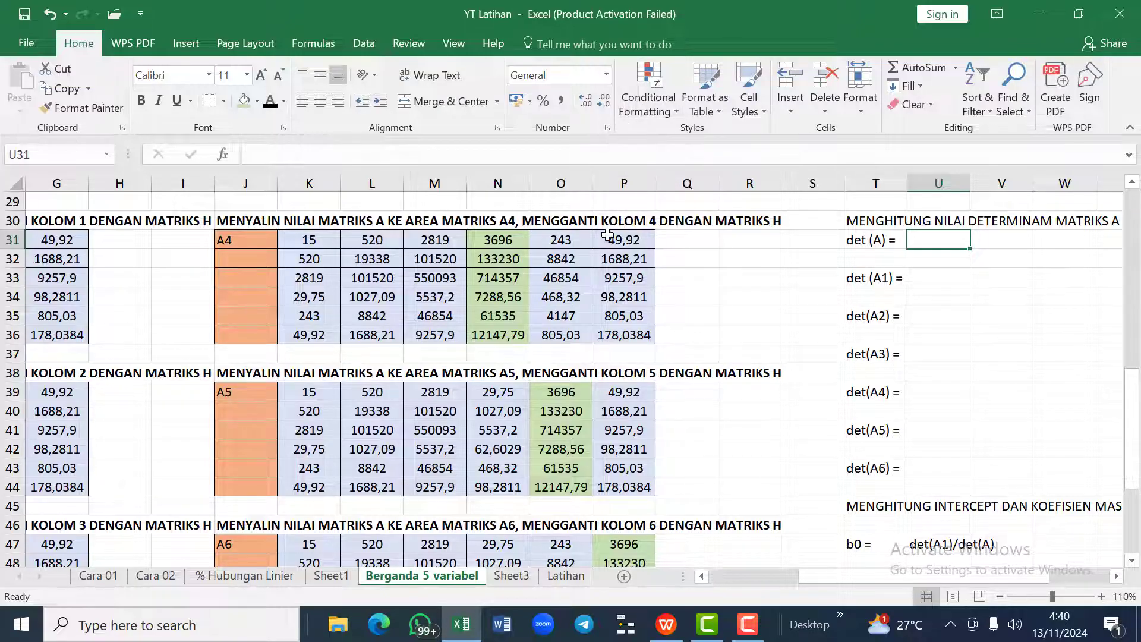
{"action": "type", "text": "="}
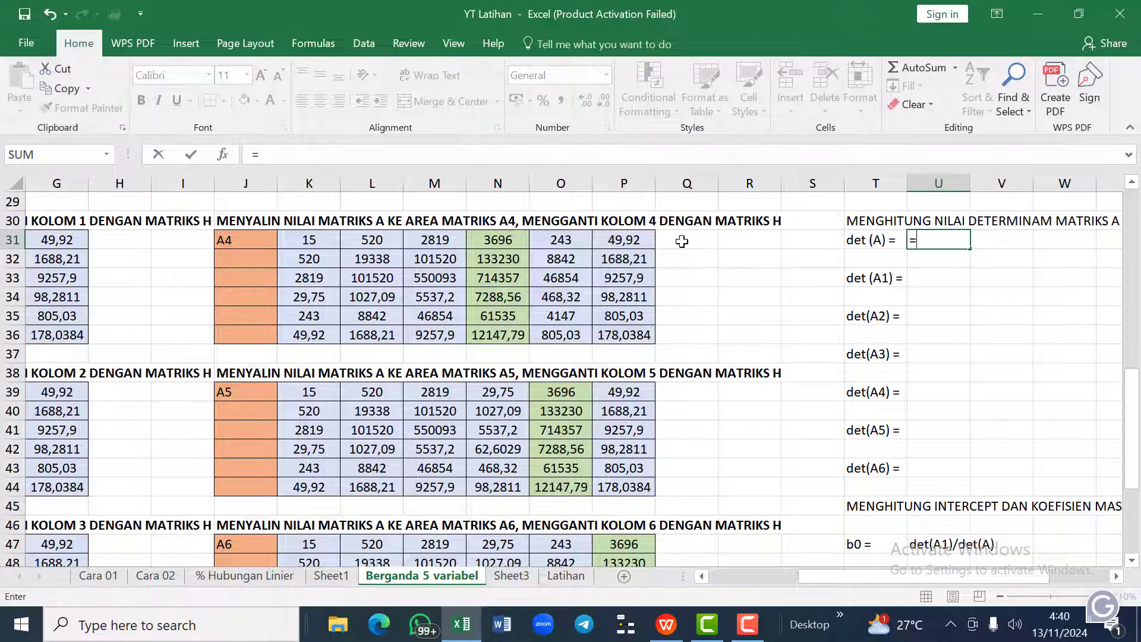
{"action": "type", "text": "MDE"}
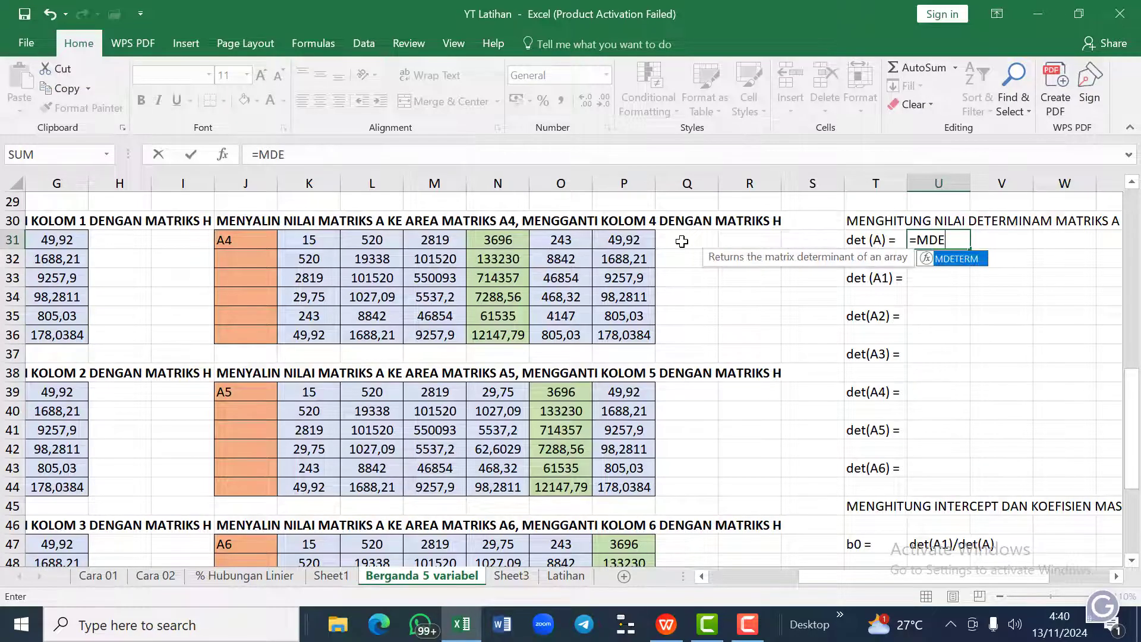
{"action": "type", "text": "TERM("}
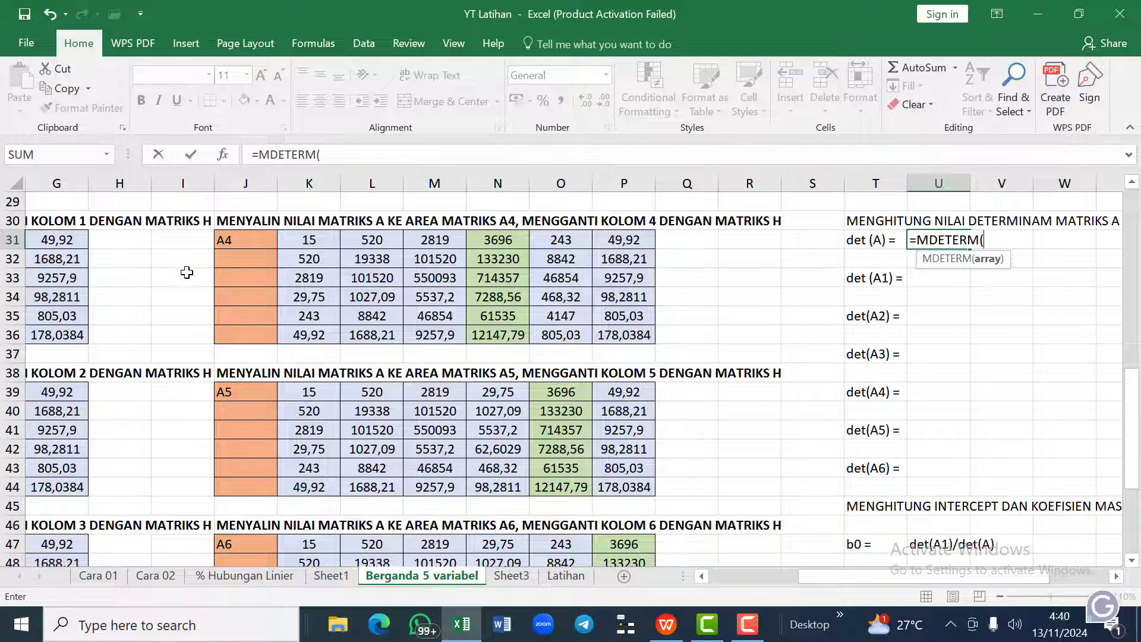
{"action": "scroll", "coordinate": [187, 272], "scroll_direction": "up", "scroll_amount": 2}
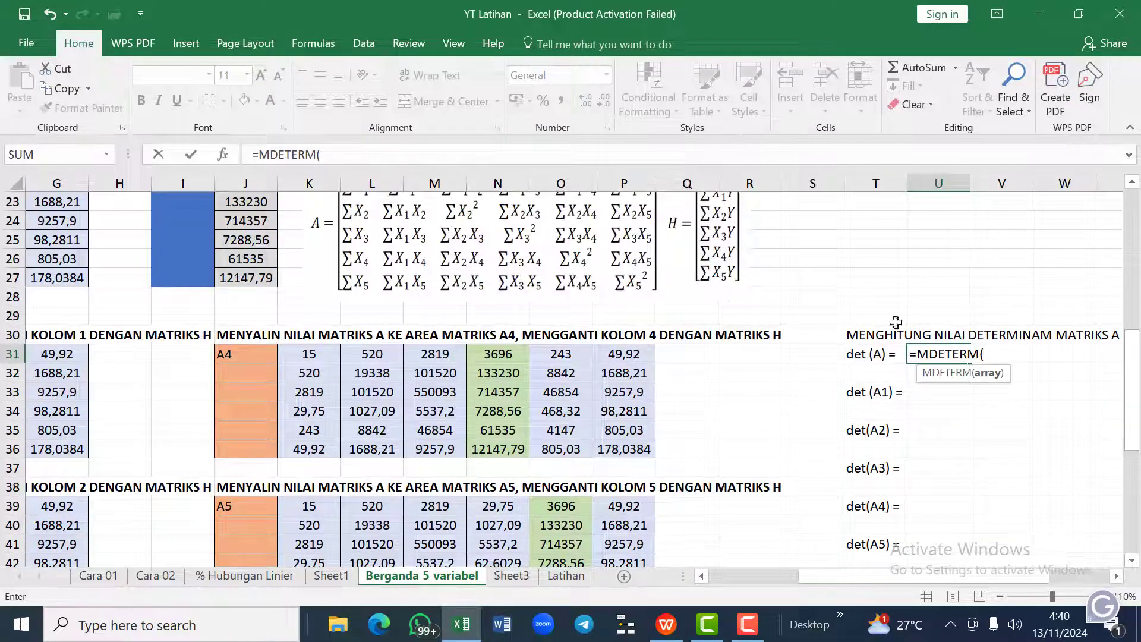
{"action": "scroll", "coordinate": [302, 319], "scroll_direction": "left", "scroll_amount": 3}
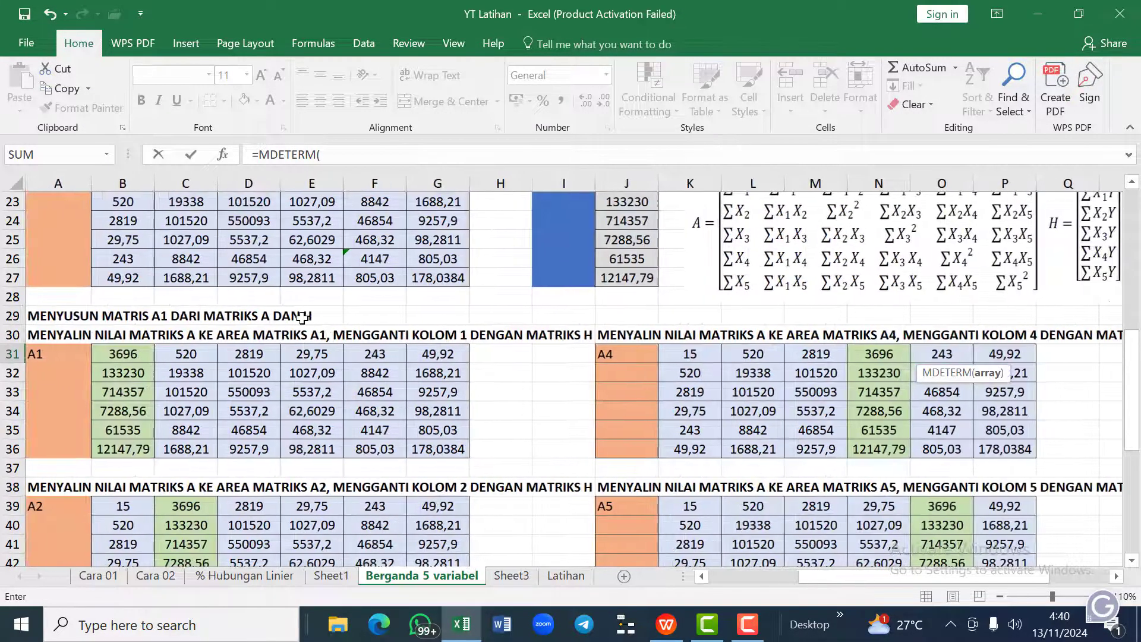
{"action": "scroll", "coordinate": [302, 318], "scroll_direction": "up", "scroll_amount": 2}
{"action": "scroll", "coordinate": [302, 318], "scroll_direction": "down", "scroll_amount": 1}
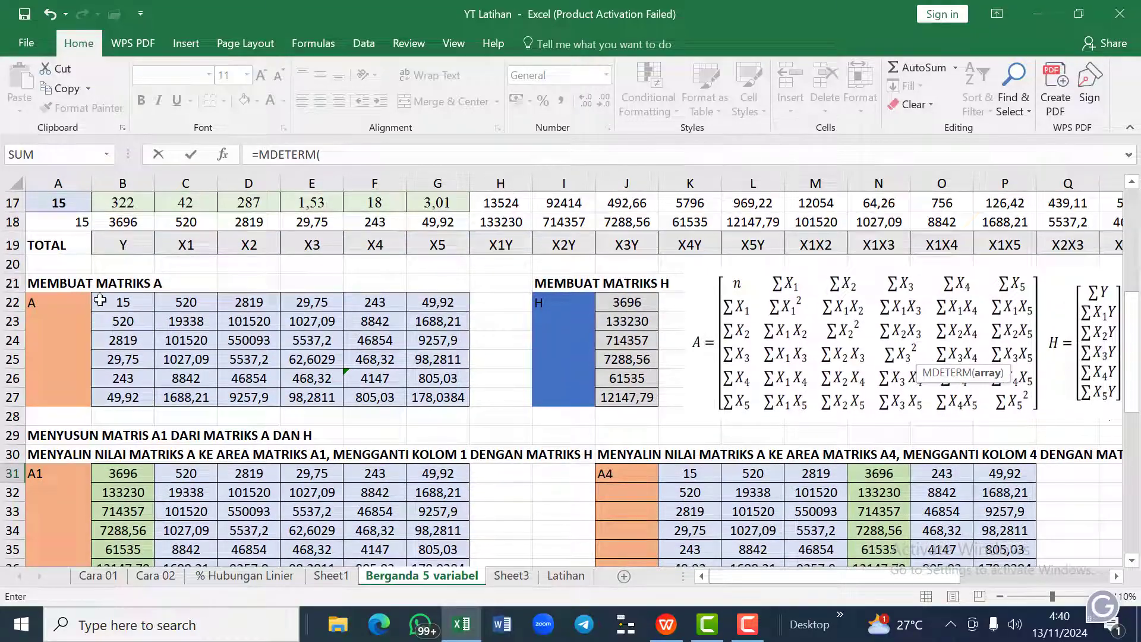
{"action": "left_click_drag", "start_coordinate": [111, 302], "coordinate": [432, 392]}
{"action": "scroll", "coordinate": [916, 404], "scroll_direction": "right", "scroll_amount": 7}
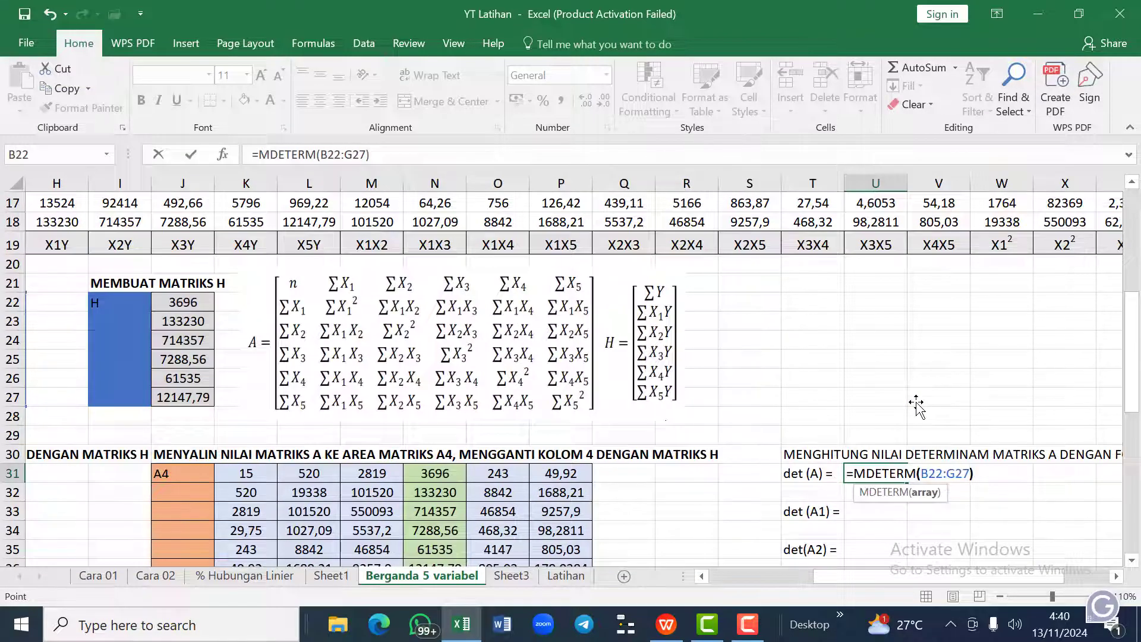
{"action": "key", "text": "Return"}
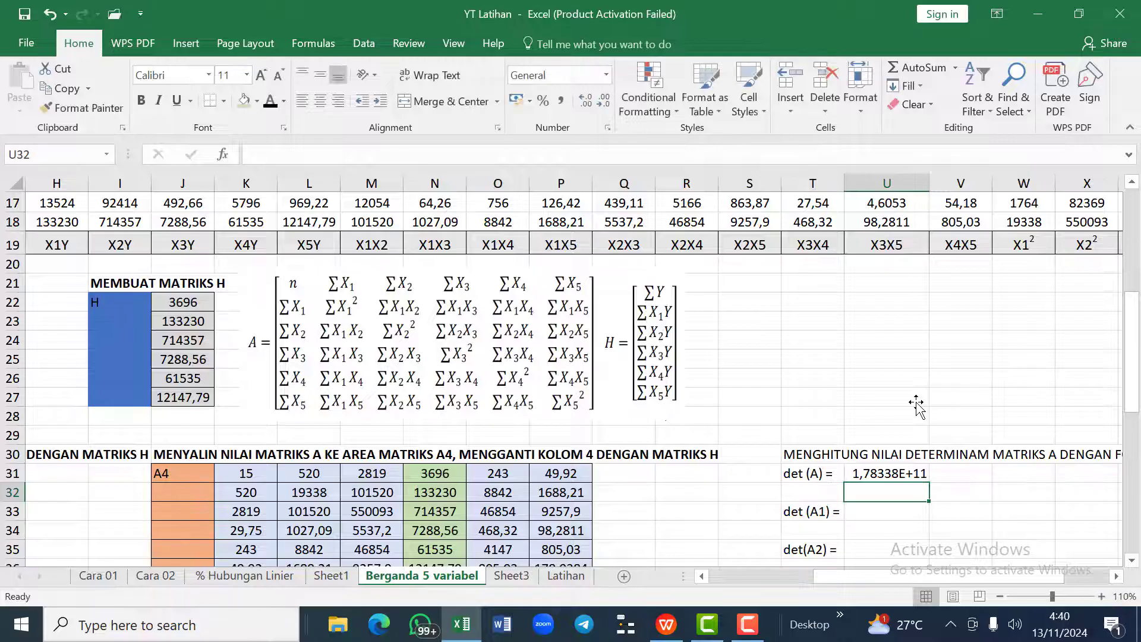
Step: Calculate det(A1) in U33 with =MDETERM(B31:G36), using the values of matrix A1
{"action": "key", "text": "Down"}
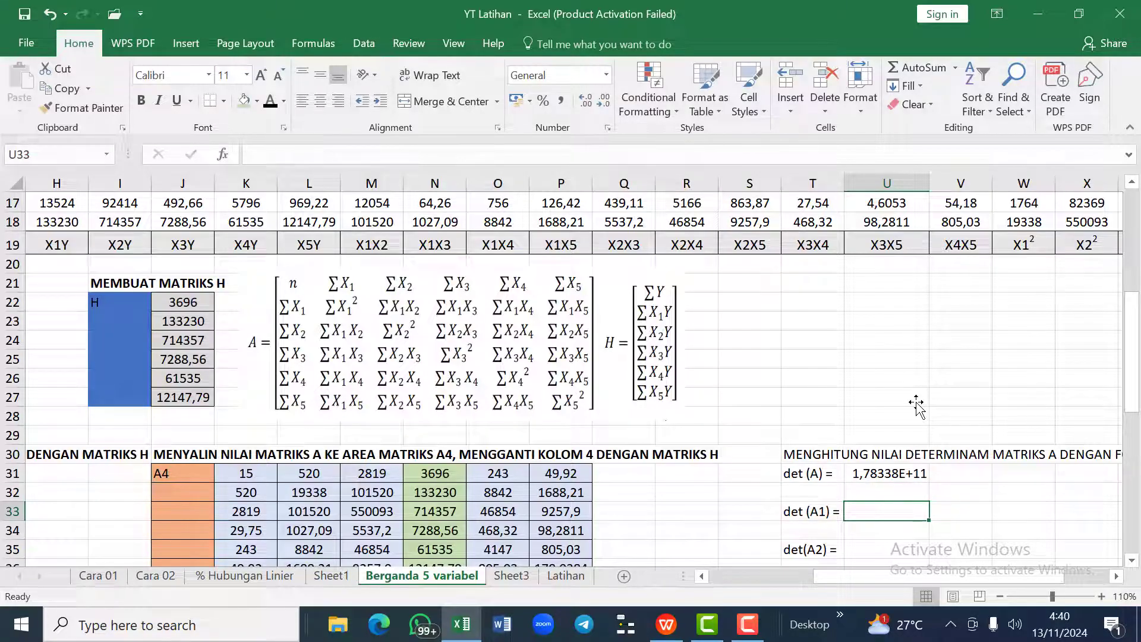
{"action": "type", "text": "=MDE"}
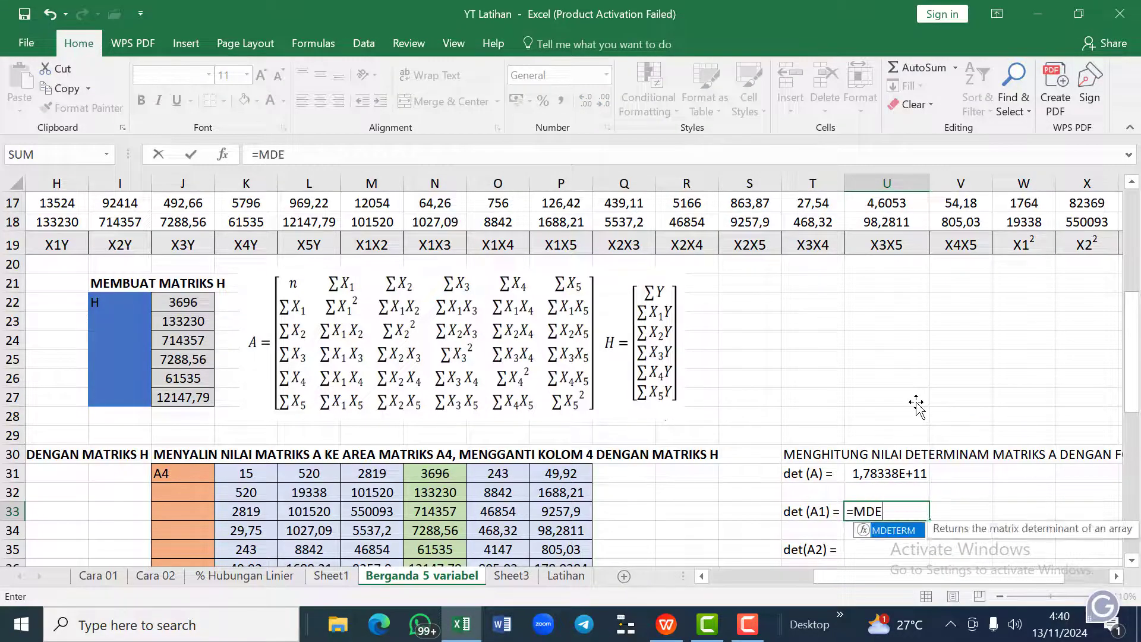
{"action": "type", "text": "TERM"}
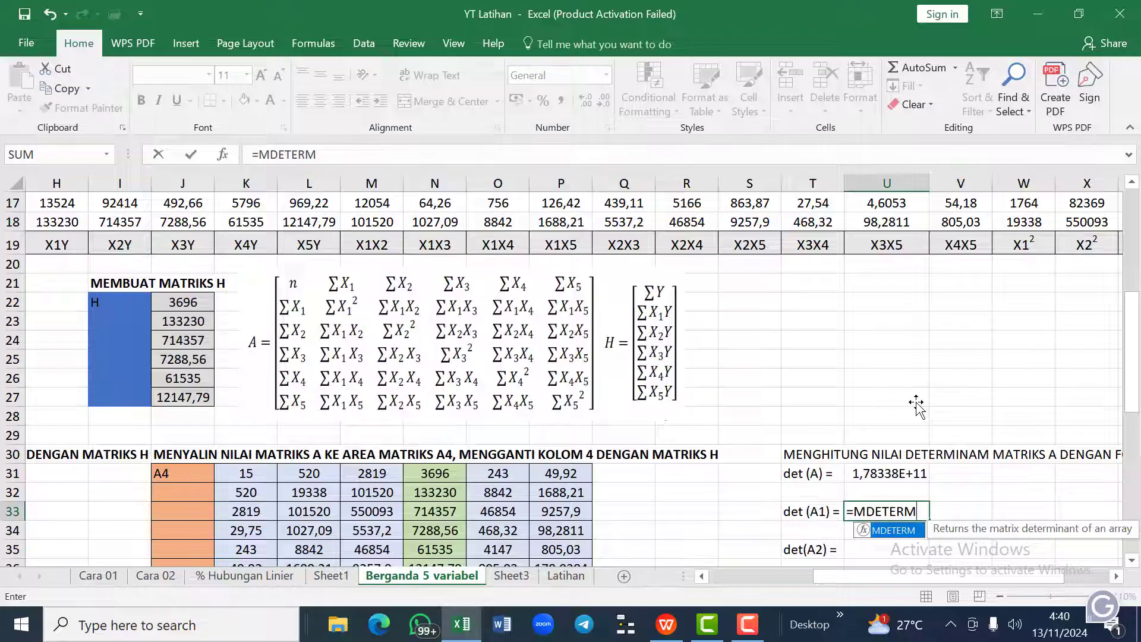
{"action": "type", "text": "("}
{"action": "scroll", "coordinate": [916, 406], "scroll_direction": "left", "scroll_amount": 3}
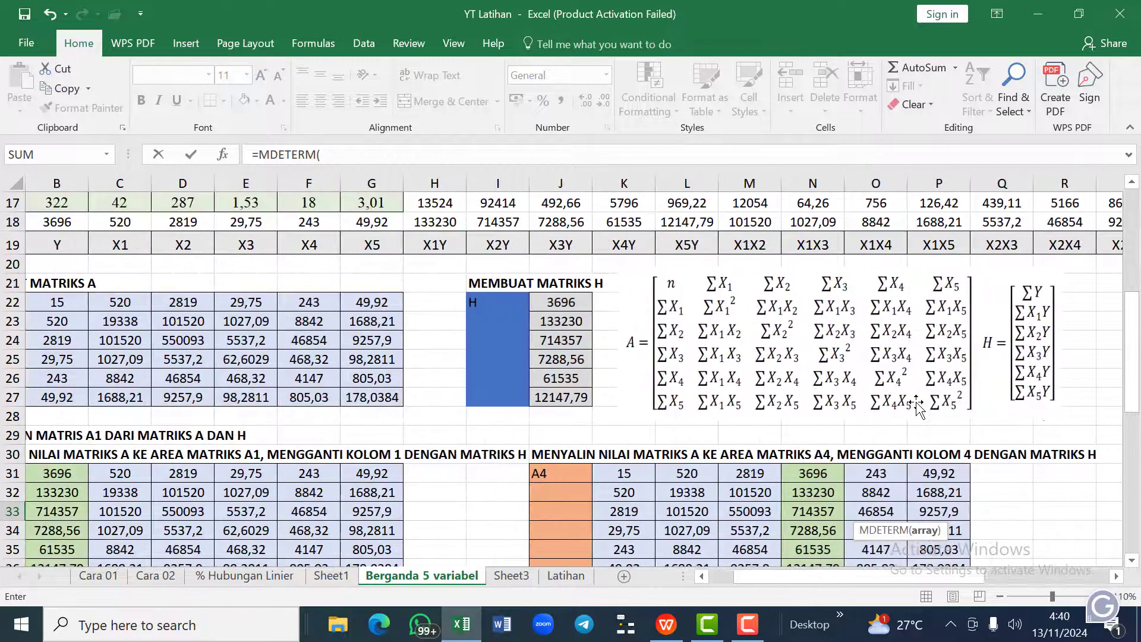
{"action": "scroll", "coordinate": [916, 406], "scroll_direction": "down", "scroll_amount": 2}
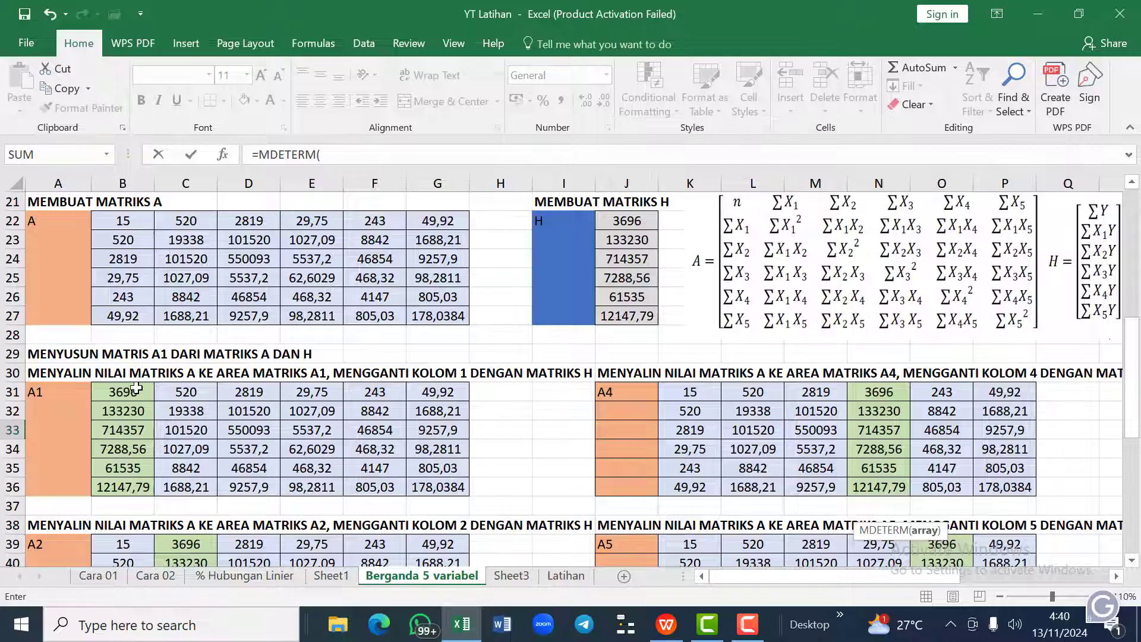
{"action": "left_click_drag", "start_coordinate": [132, 390], "coordinate": [428, 489]}
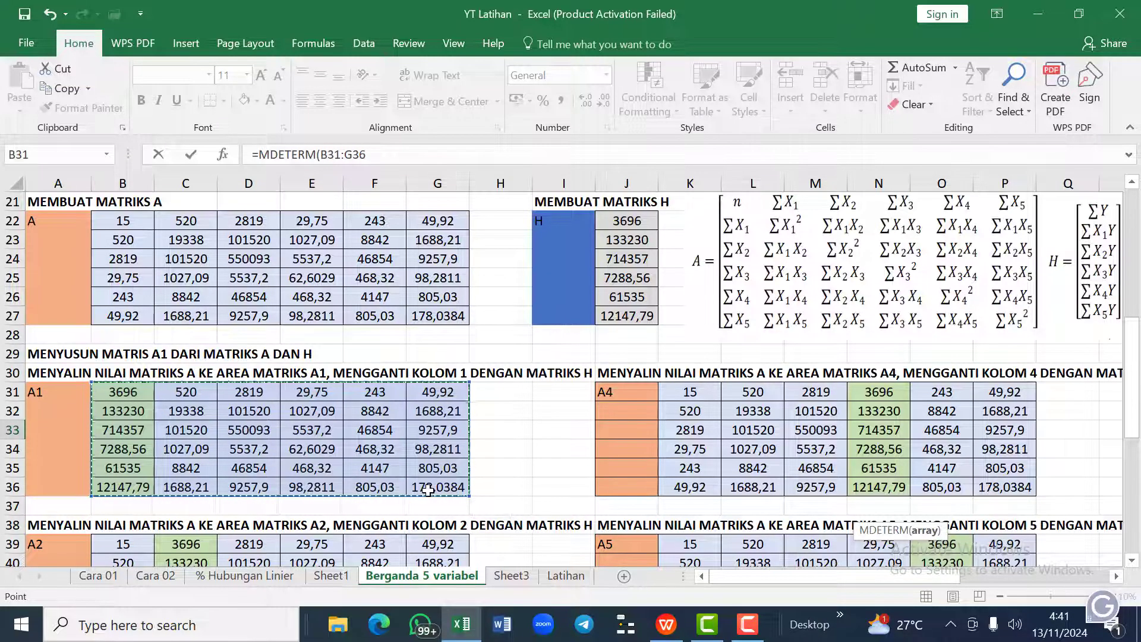
{"action": "type", "text": ")"}
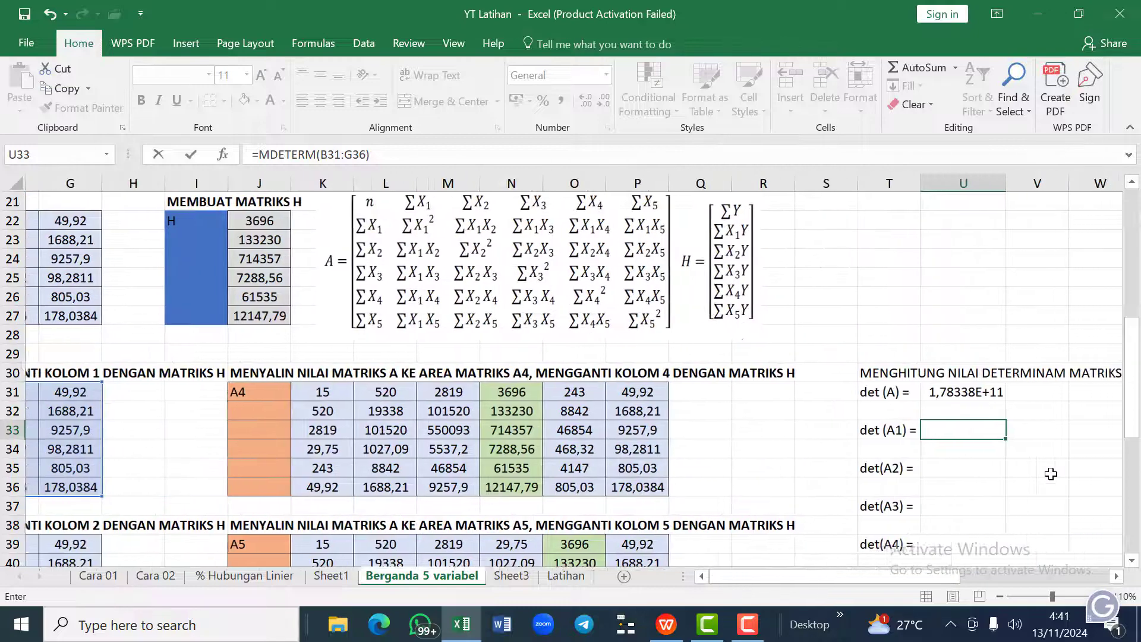
{"action": "key", "text": "Return"}
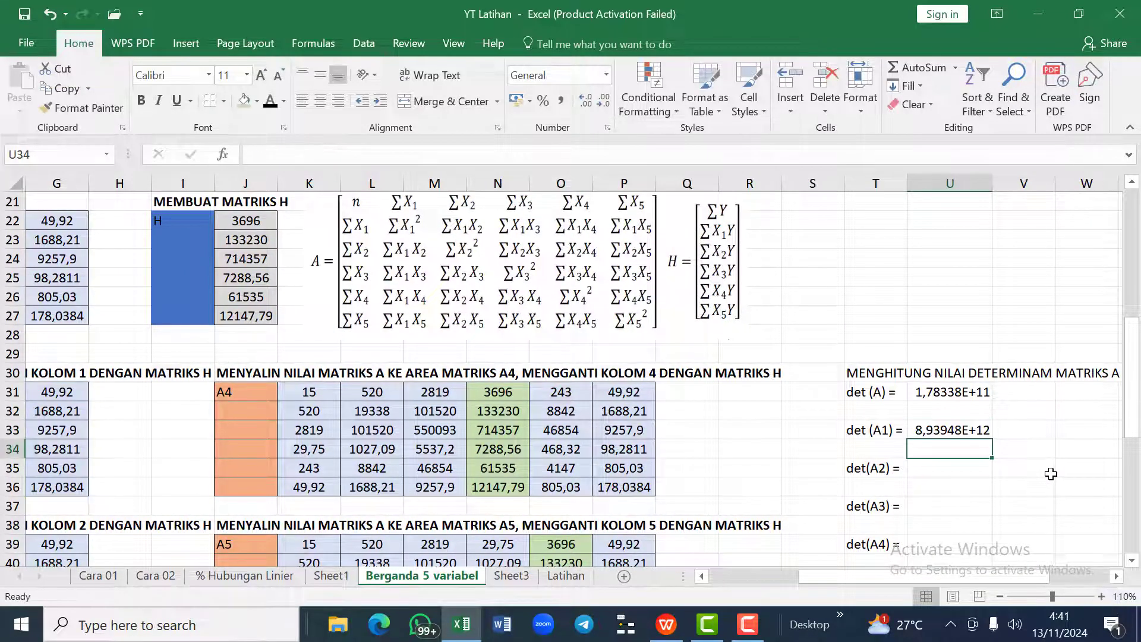
Step: Calculate det(A2) in U35 with =MDETERM(B39:G44), using the values of matrix A2
{"action": "key", "text": "Down"}
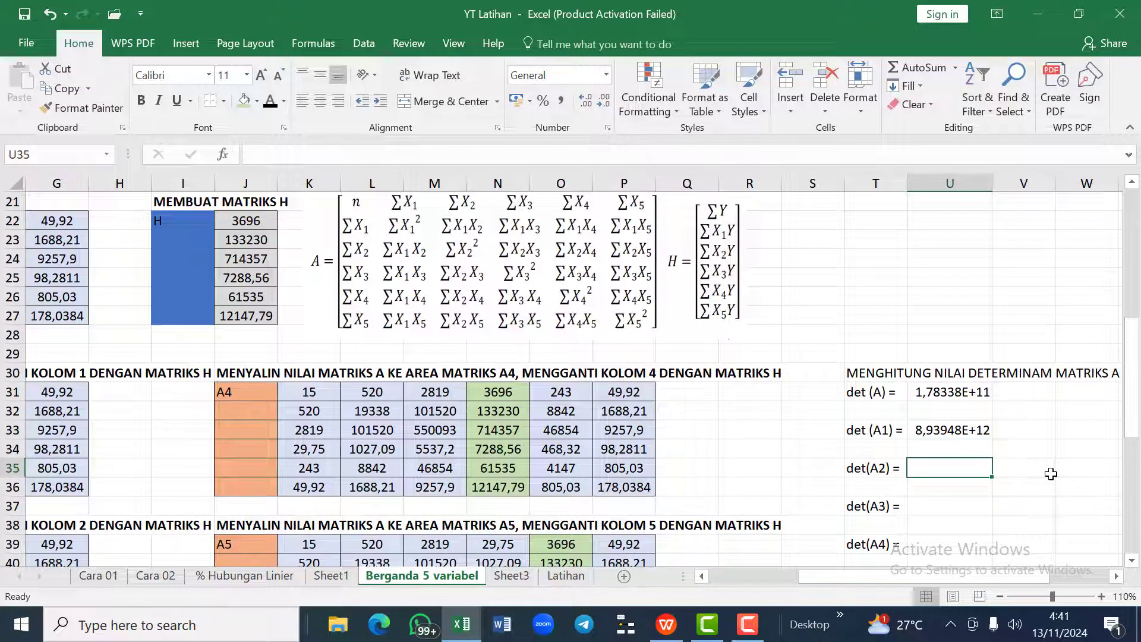
{"action": "type", "text": "=MDE"}
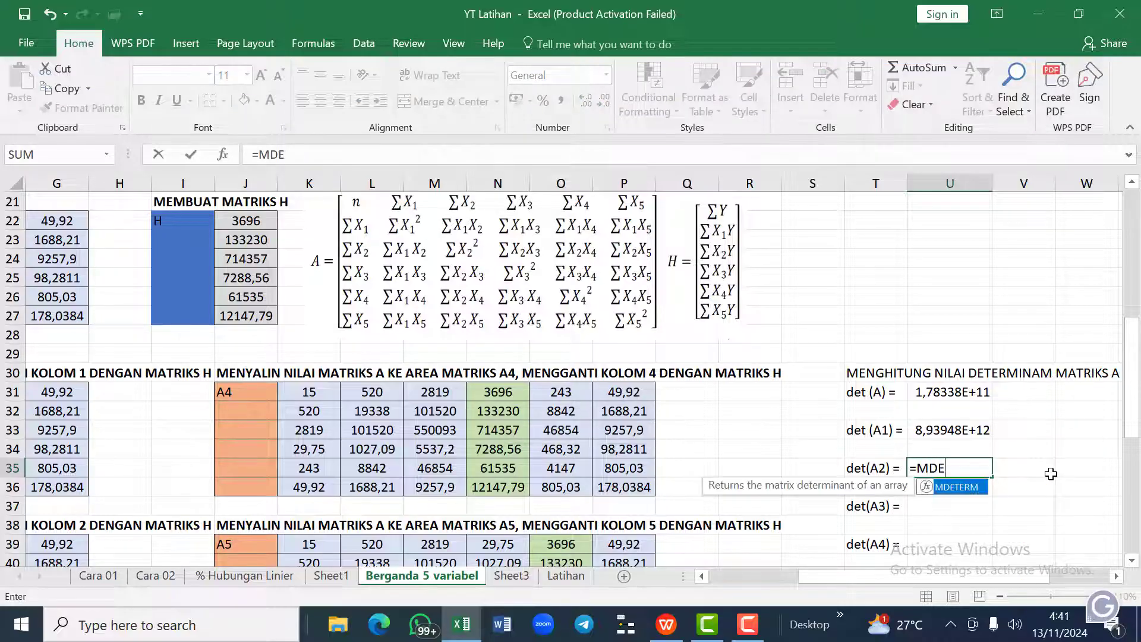
{"action": "type", "text": "TERM("}
{"action": "scroll", "coordinate": [1051, 474], "scroll_direction": "left", "scroll_amount": 3}
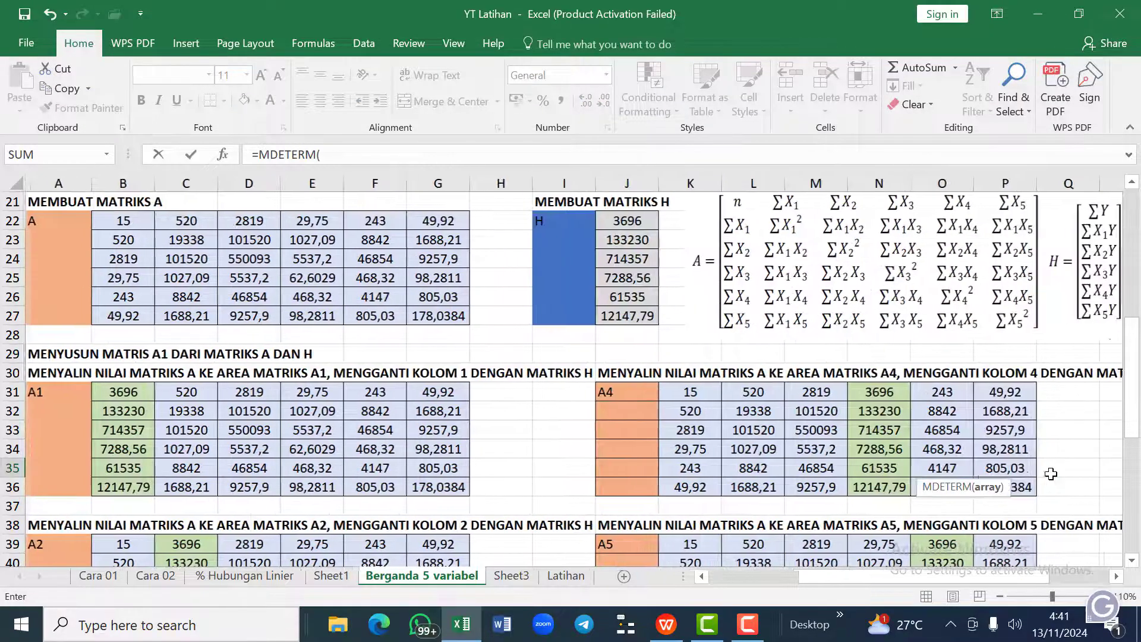
{"action": "scroll", "coordinate": [1051, 474], "scroll_direction": "down", "scroll_amount": 2}
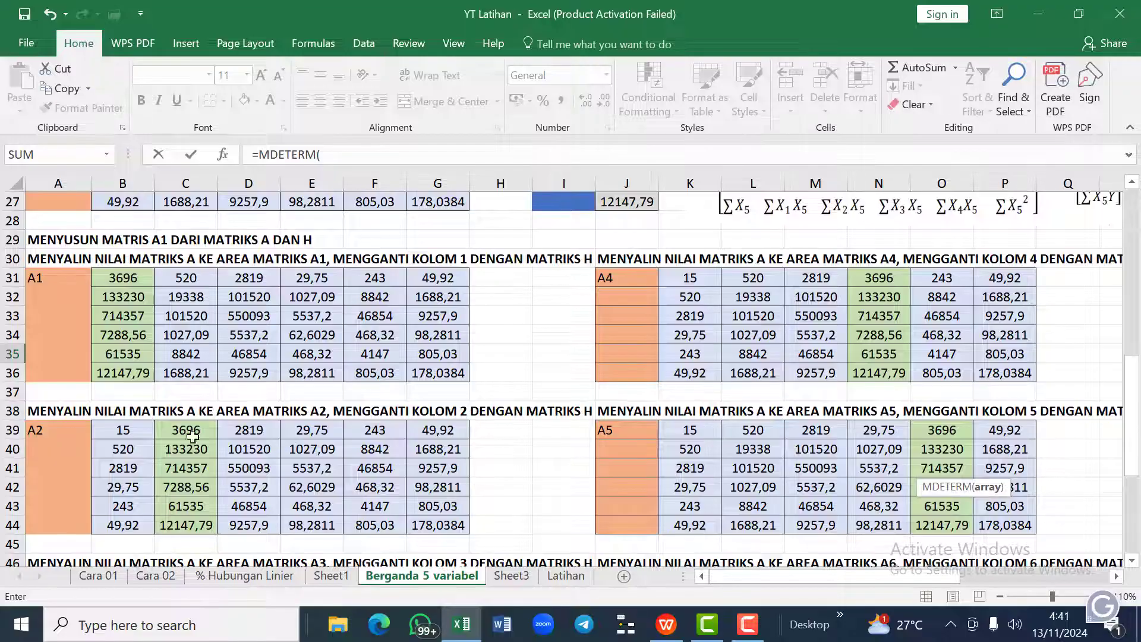
{"action": "left_click_drag", "start_coordinate": [123, 430], "coordinate": [439, 527]}
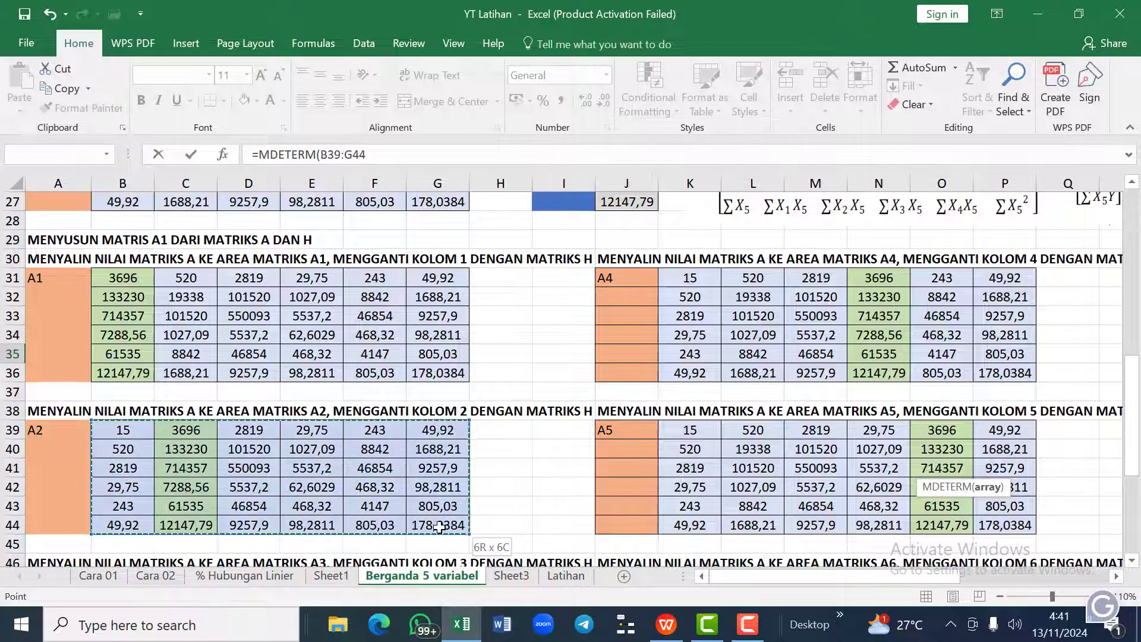
{"action": "type", "text": ")"}
{"action": "key", "text": "Return"}
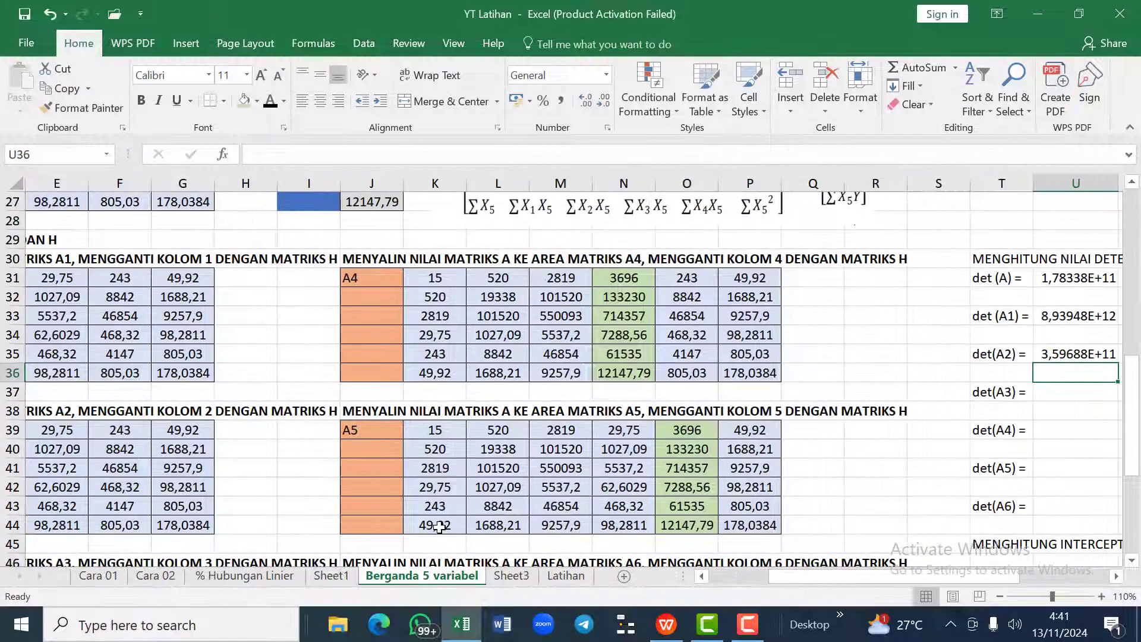
Step: Calculate det(A3) in U37 with =MDETERM(B47:G52), using the values of matrix A3
{"action": "key", "text": "Return"}
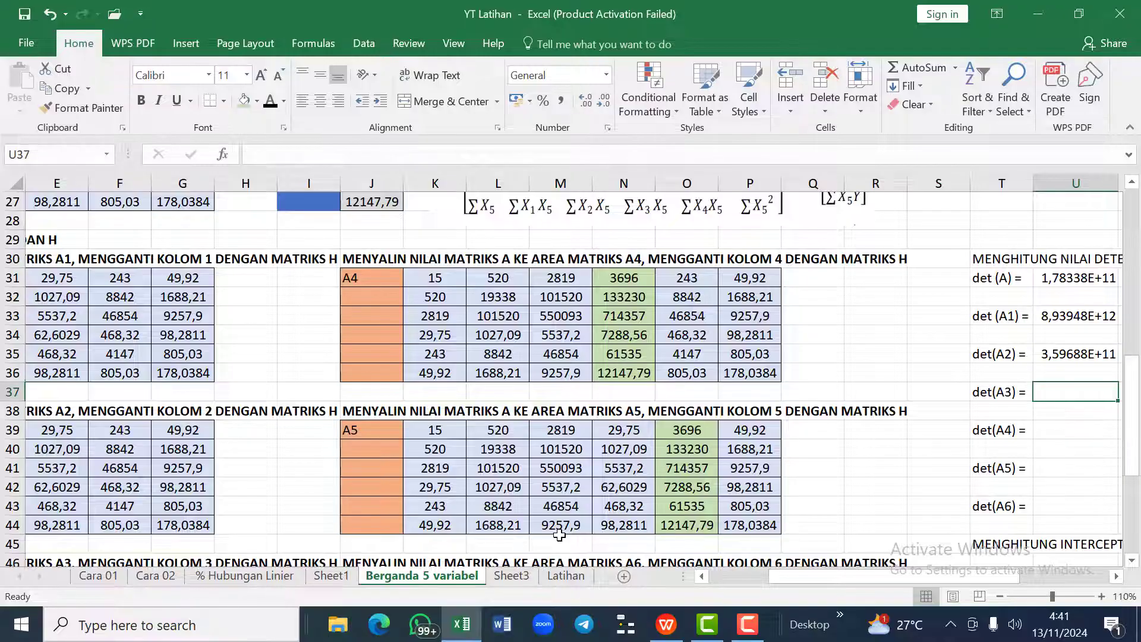
{"action": "type", "text": "="}
{"action": "scroll", "coordinate": [559, 535], "scroll_direction": "left", "scroll_amount": 2}
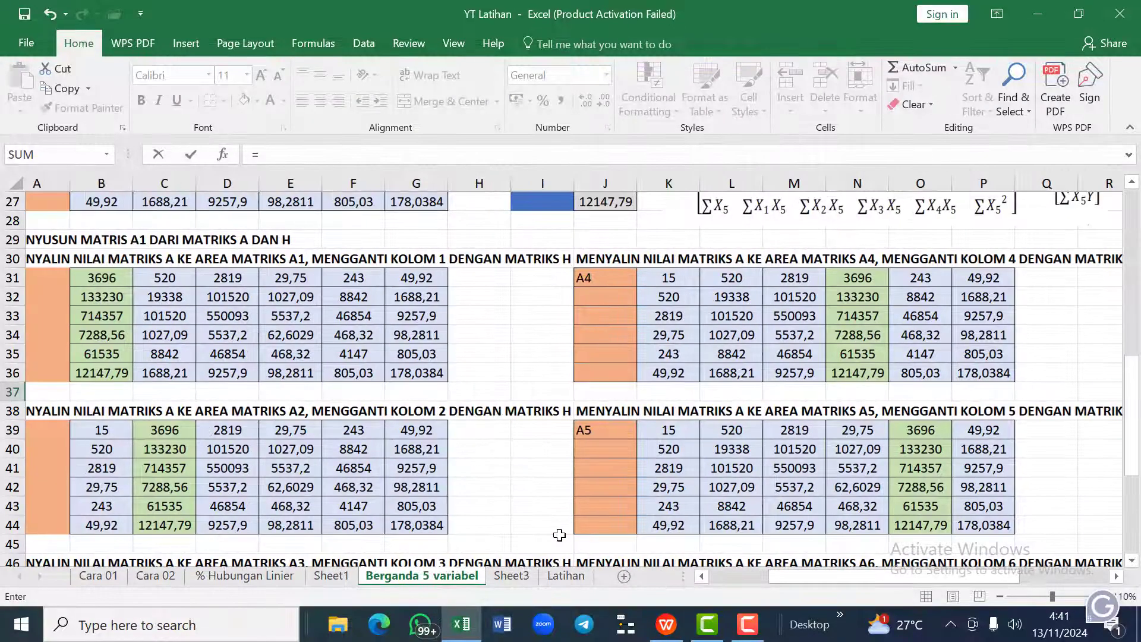
{"action": "scroll", "coordinate": [559, 535], "scroll_direction": "right", "scroll_amount": 2}
{"action": "type", "text": "MDETE"}
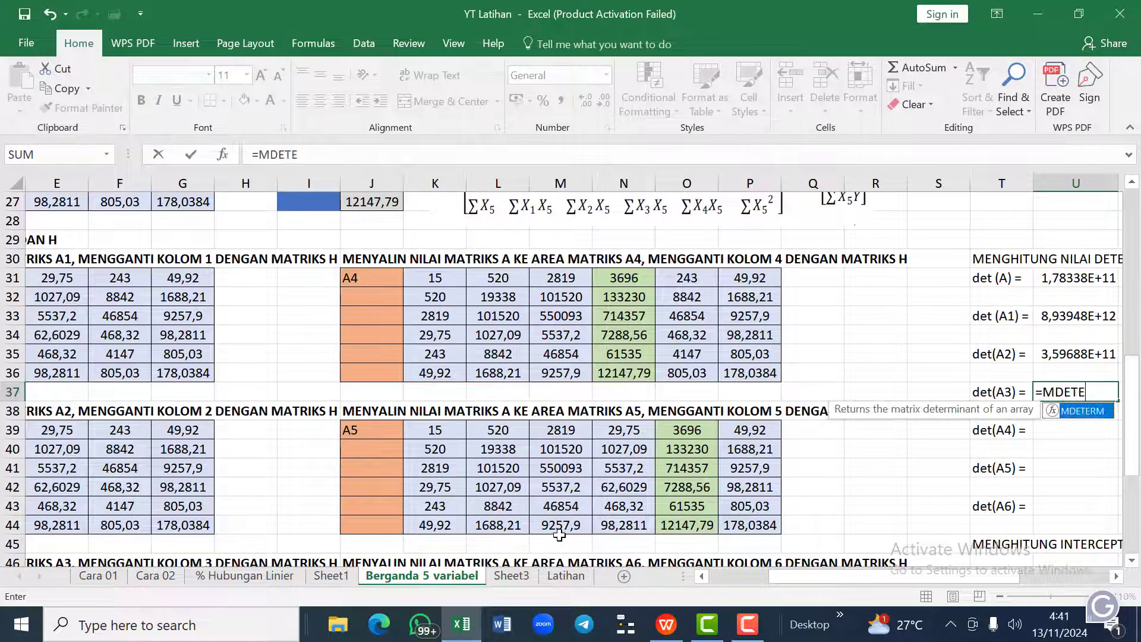
{"action": "type", "text": "RM("}
{"action": "scroll", "coordinate": [559, 535], "scroll_direction": "left", "scroll_amount": 2}
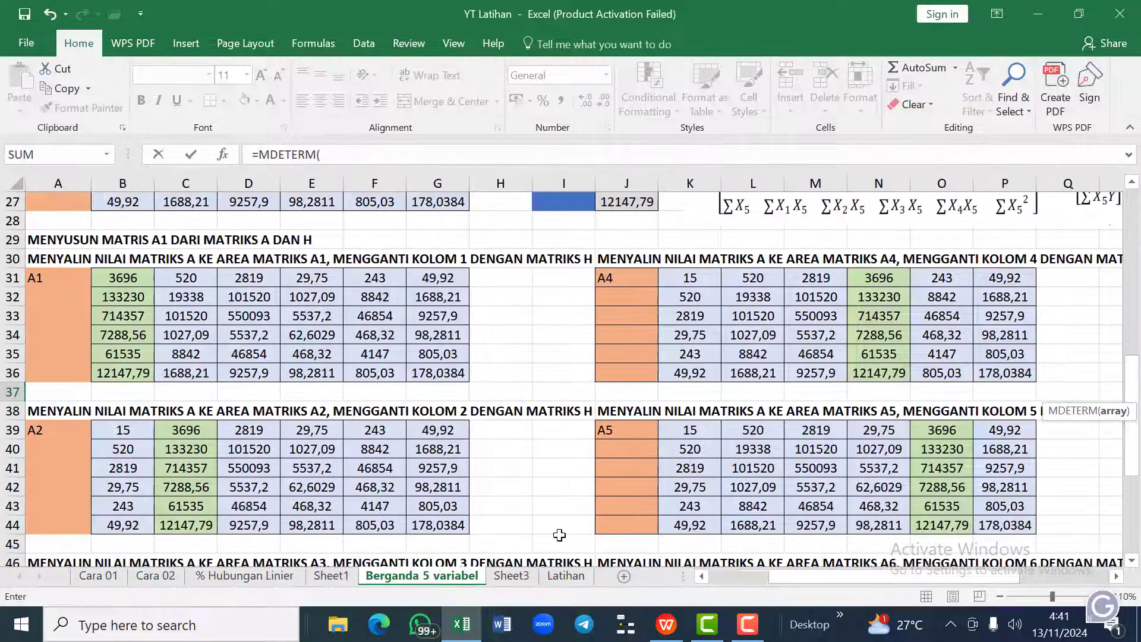
{"action": "scroll", "coordinate": [210, 523], "scroll_direction": "down", "scroll_amount": 3}
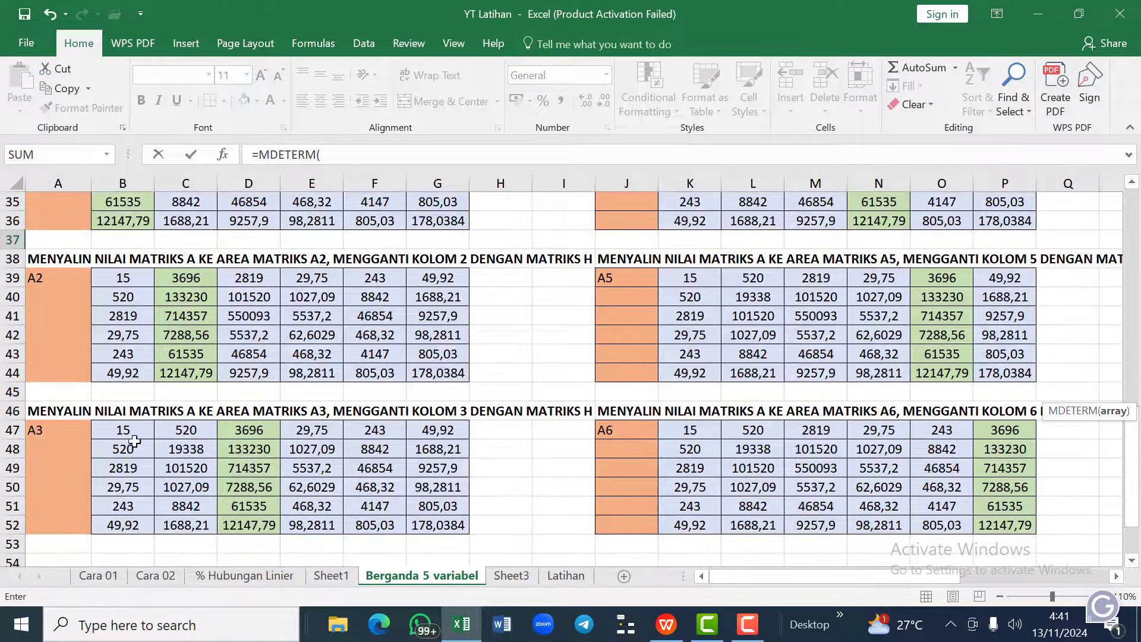
{"action": "left_click_drag", "start_coordinate": [124, 429], "coordinate": [427, 519]}
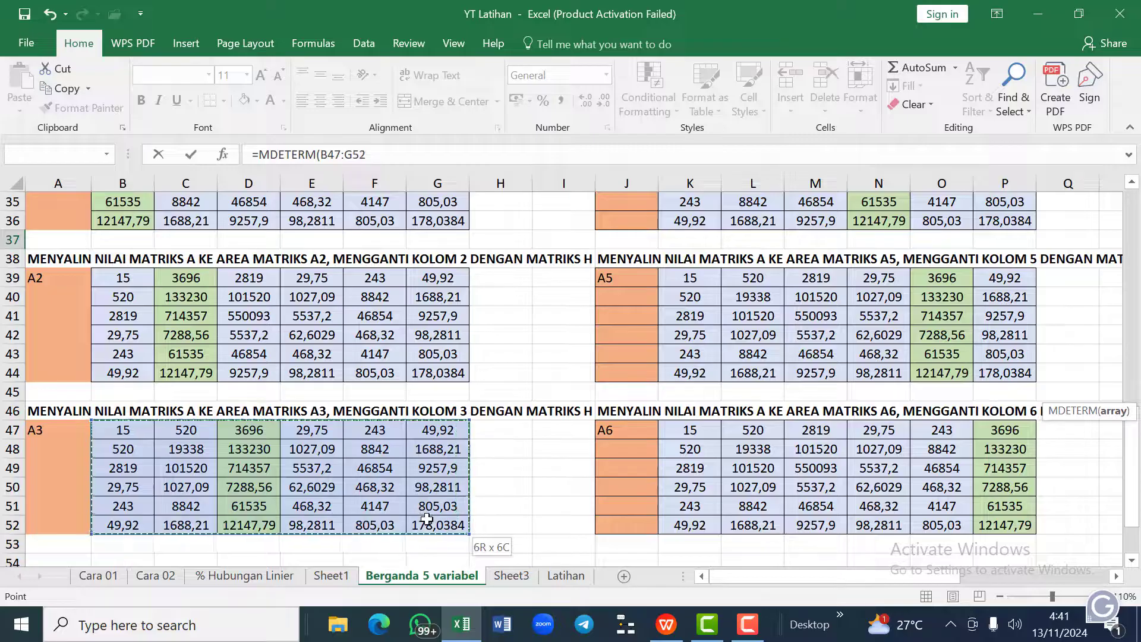
{"action": "key", "text": "Return"}
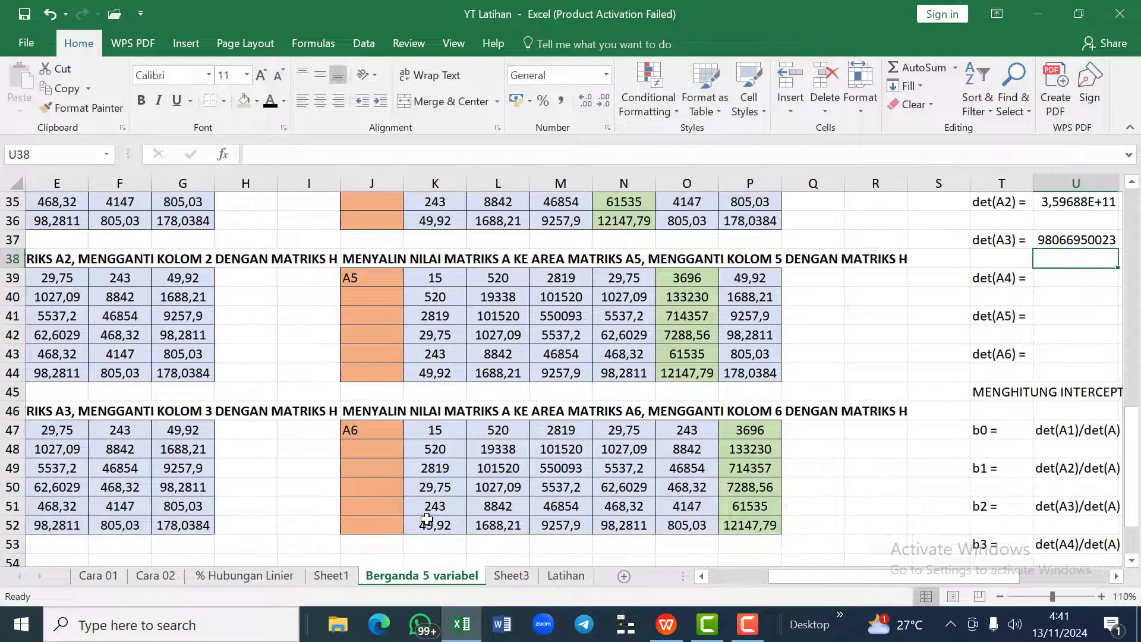
Step: Calculate det(A4) in U39 with =MDETERM(K31:P36), using the values of matrix A4
{"action": "scroll", "coordinate": [427, 519], "scroll_direction": "right", "scroll_amount": 1}
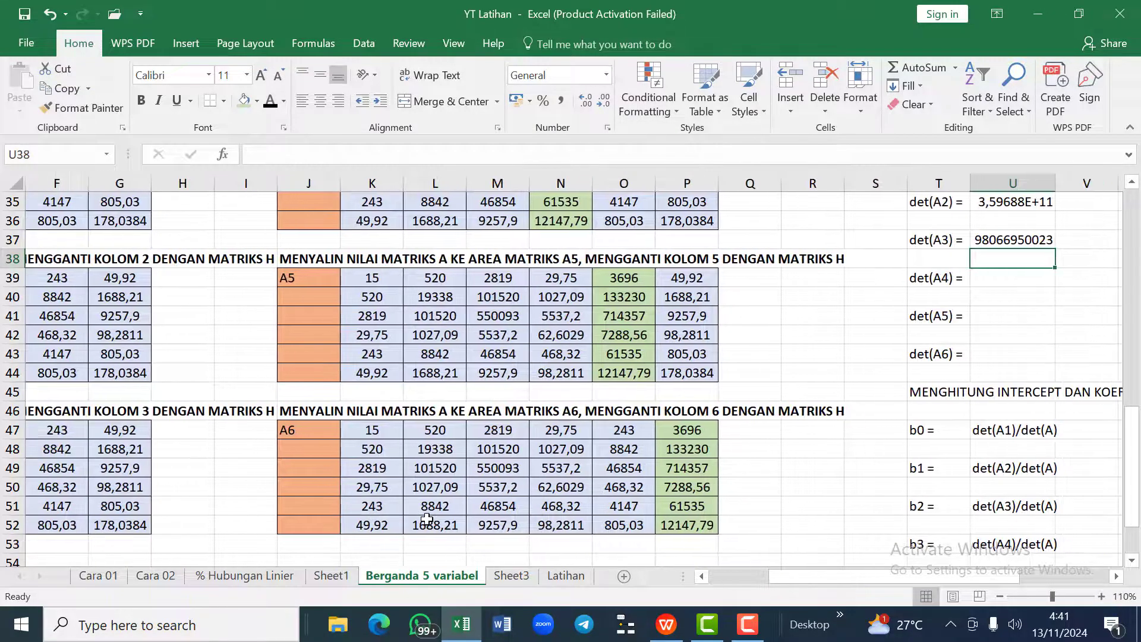
{"action": "key", "text": "Down"}
{"action": "type", "text": "="}
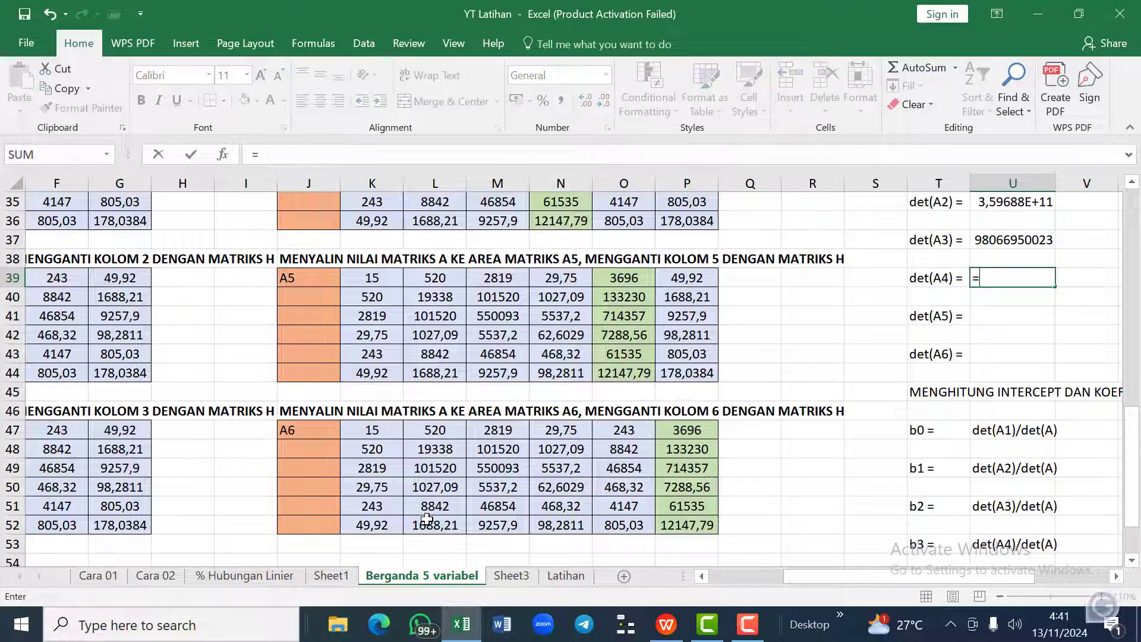
{"action": "scroll", "coordinate": [427, 519], "scroll_direction": "up", "scroll_amount": 1}
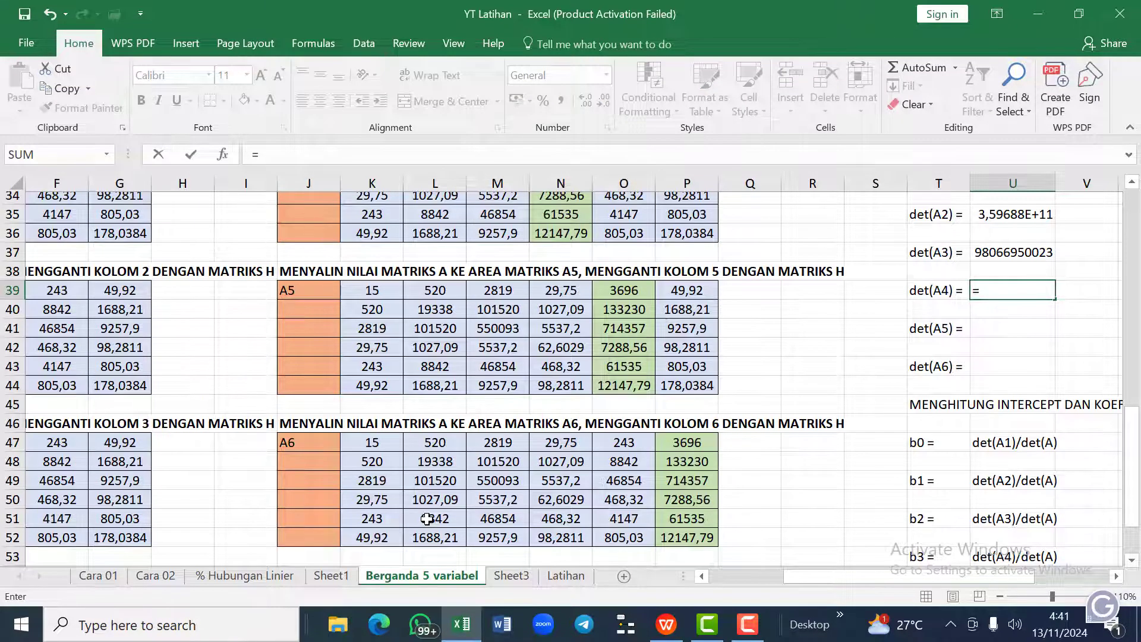
{"action": "scroll", "coordinate": [427, 519], "scroll_direction": "up", "scroll_amount": 2}
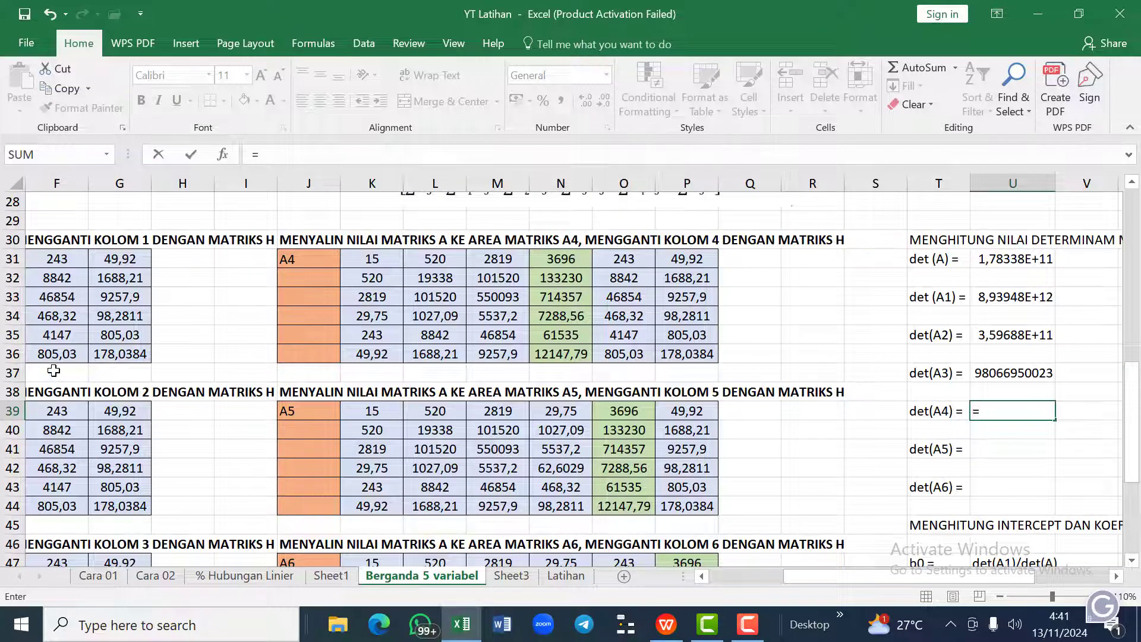
{"action": "type", "text": "MDETERM"}
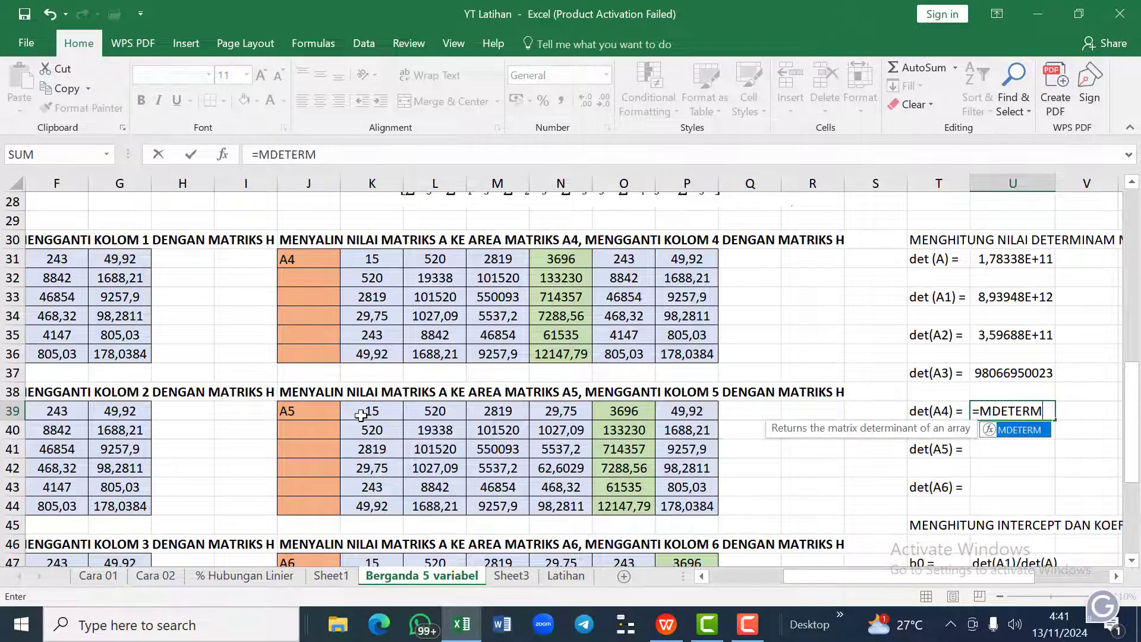
{"action": "type", "text": "("}
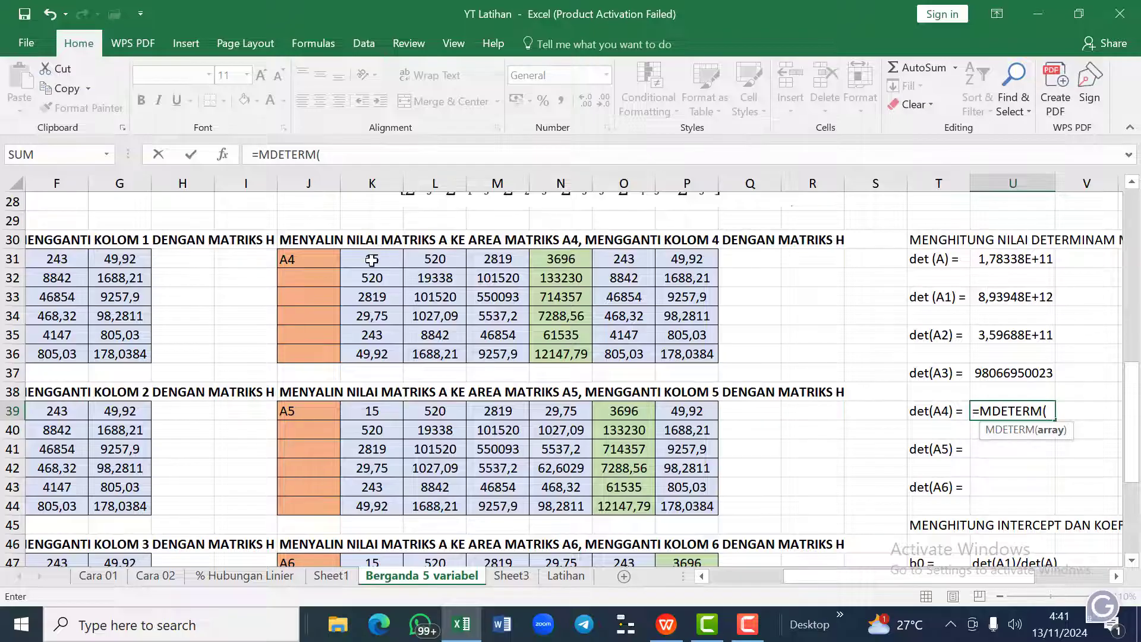
{"action": "left_click_drag", "start_coordinate": [372, 260], "coordinate": [685, 355]}
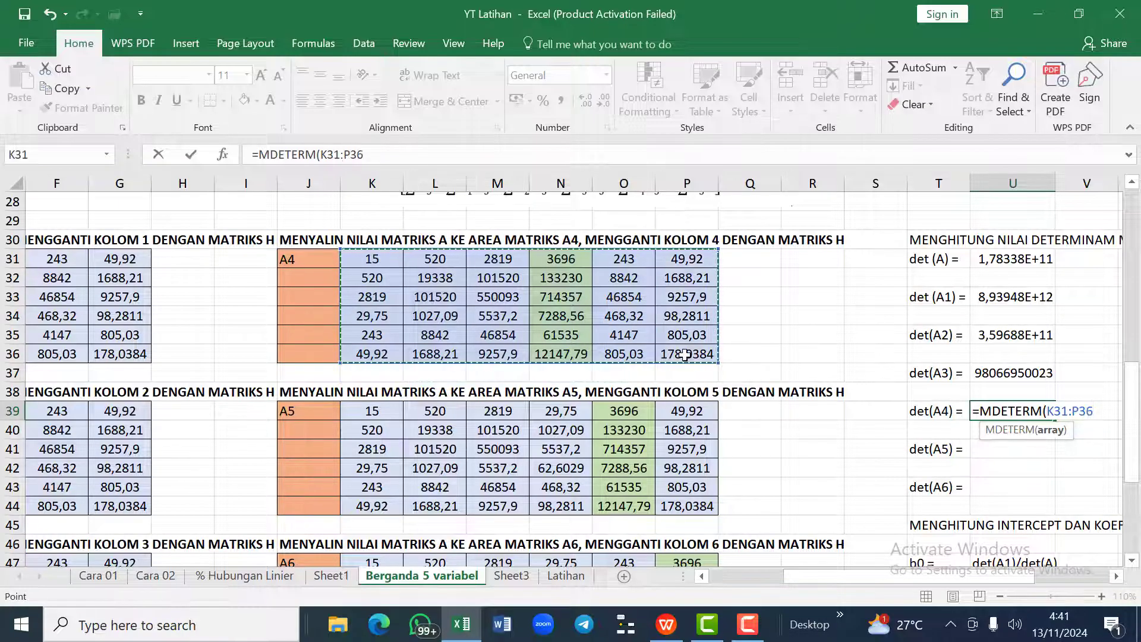
{"action": "type", "text": ")"}
{"action": "key", "text": "Return"}
Step: Calculate det(A5) in U41 with =MDETERM(K39:P44), using the values of matrix A5
{"action": "key", "text": "Return"}
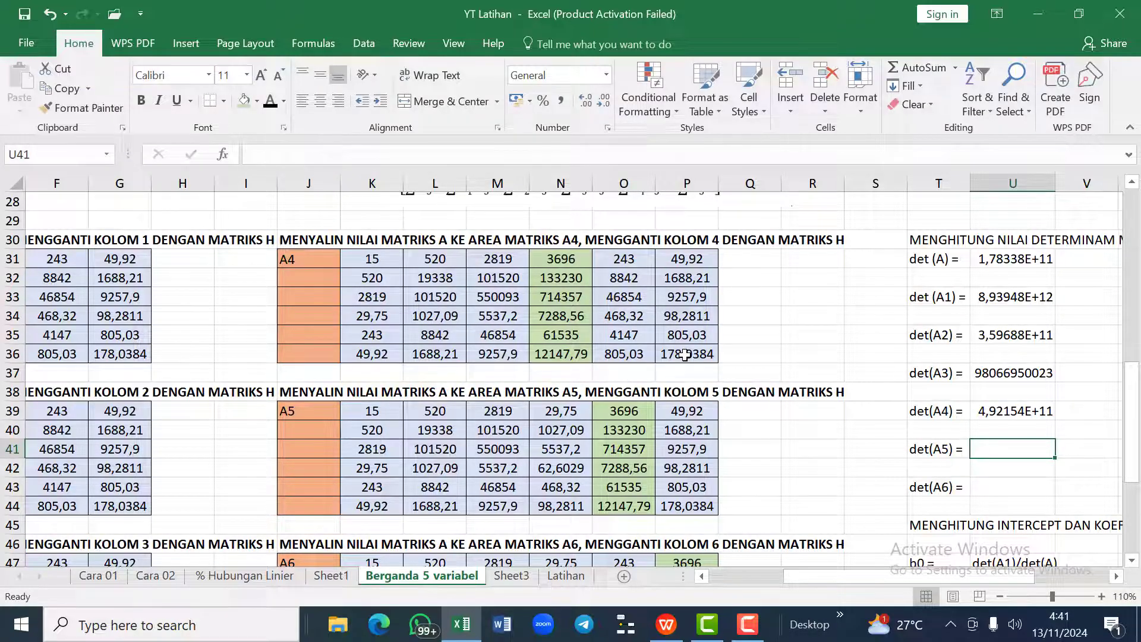
{"action": "type", "text": "=MDETE"}
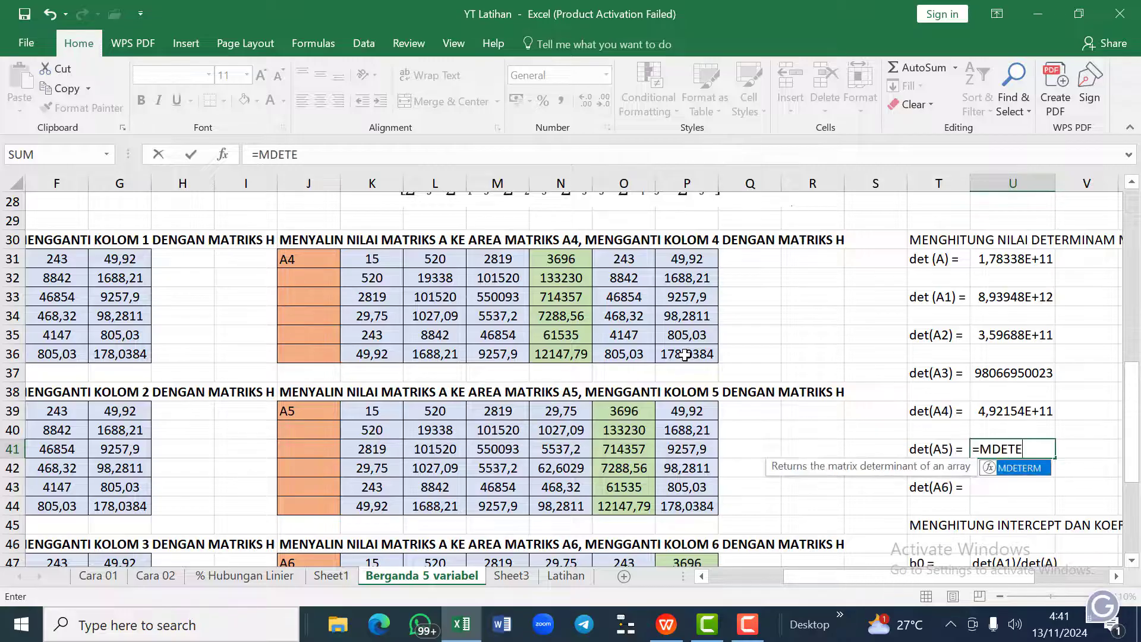
{"action": "type", "text": "RM("}
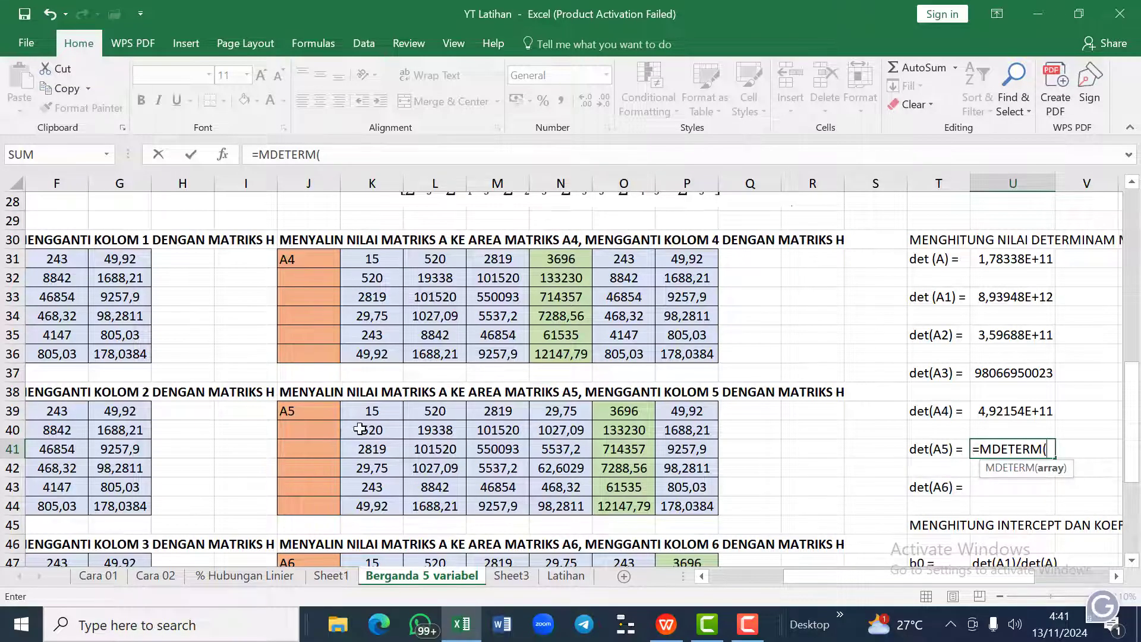
{"action": "left_click_drag", "start_coordinate": [365, 414], "coordinate": [684, 499]}
{"action": "key", "text": "Return"}
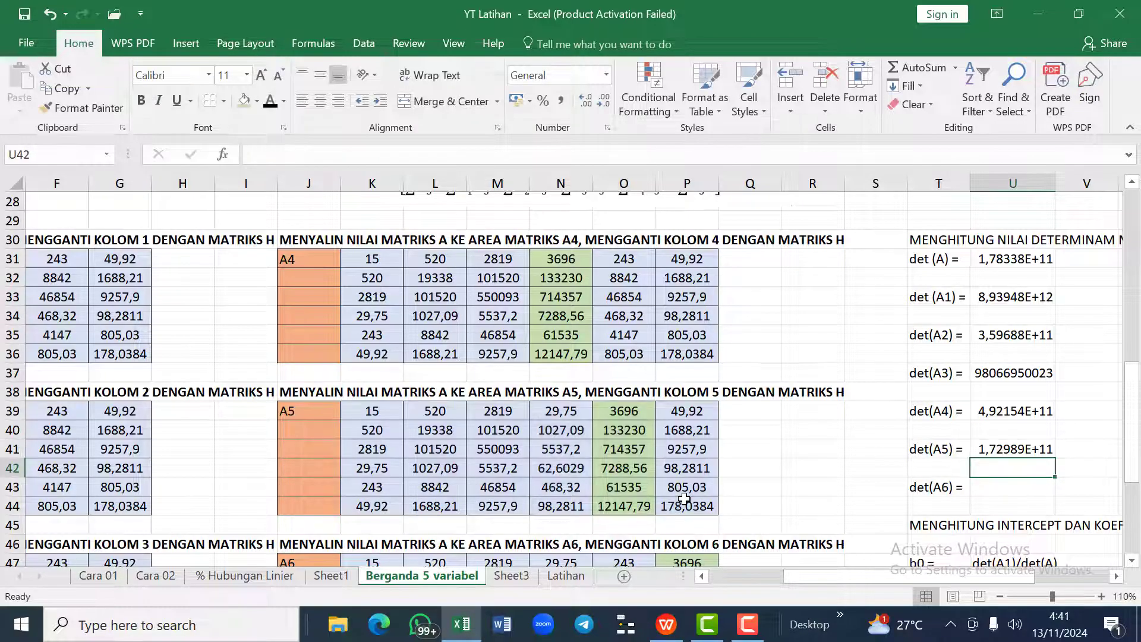
Step: Calculate det(A6) in U43 with =MDETERM(K47:P52), using the values of matrix A6
{"action": "key", "text": "Down"}
{"action": "type", "text": "=M"}
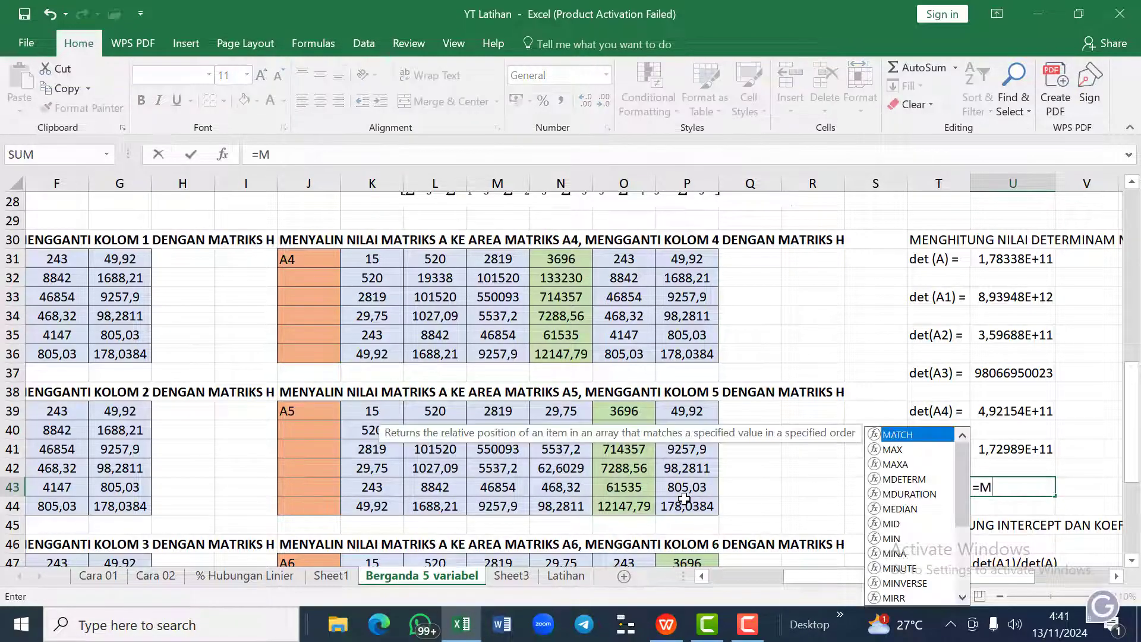
{"action": "type", "text": "DETERM("}
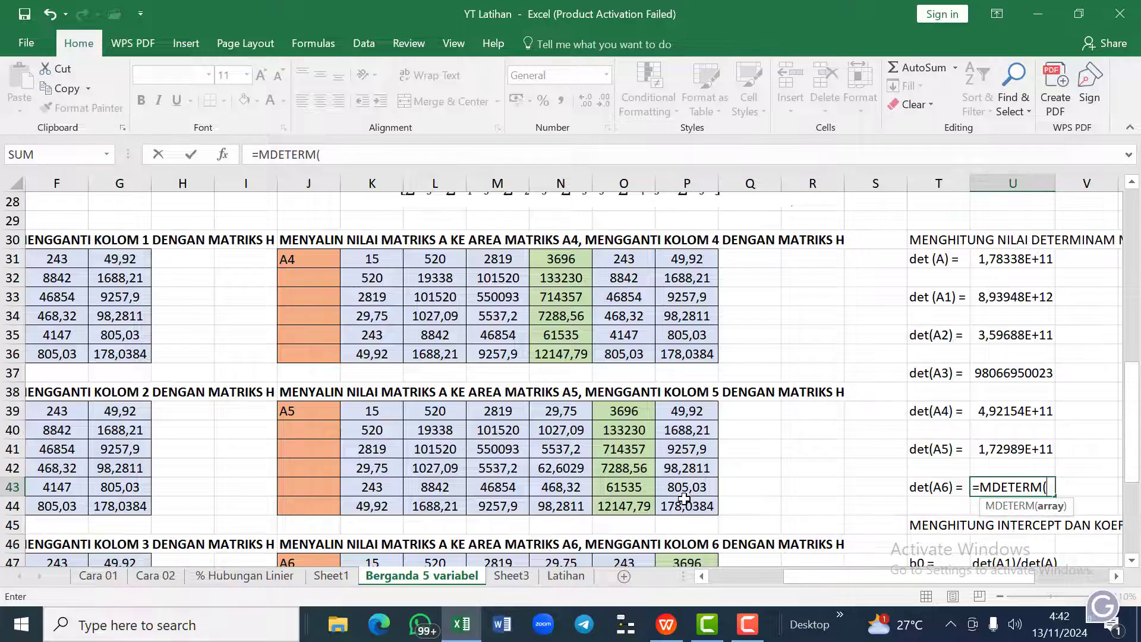
{"action": "scroll", "coordinate": [389, 437], "scroll_direction": "down", "scroll_amount": 3}
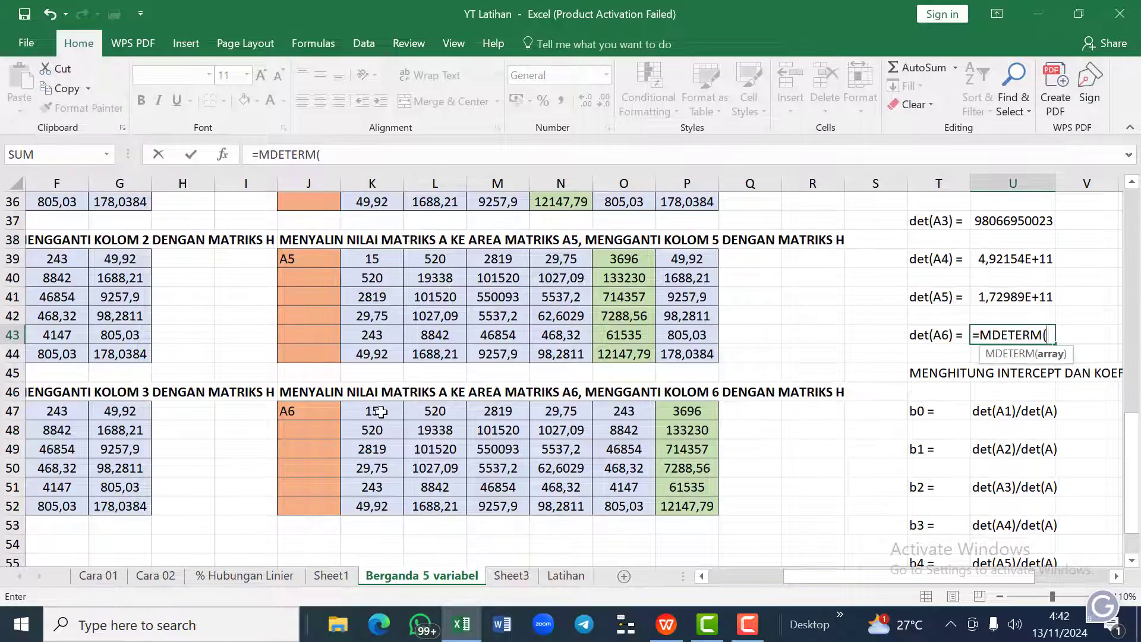
{"action": "left_click_drag", "start_coordinate": [381, 411], "coordinate": [671, 504]}
{"action": "type", "text": ")"}
{"action": "key", "text": "Return"}
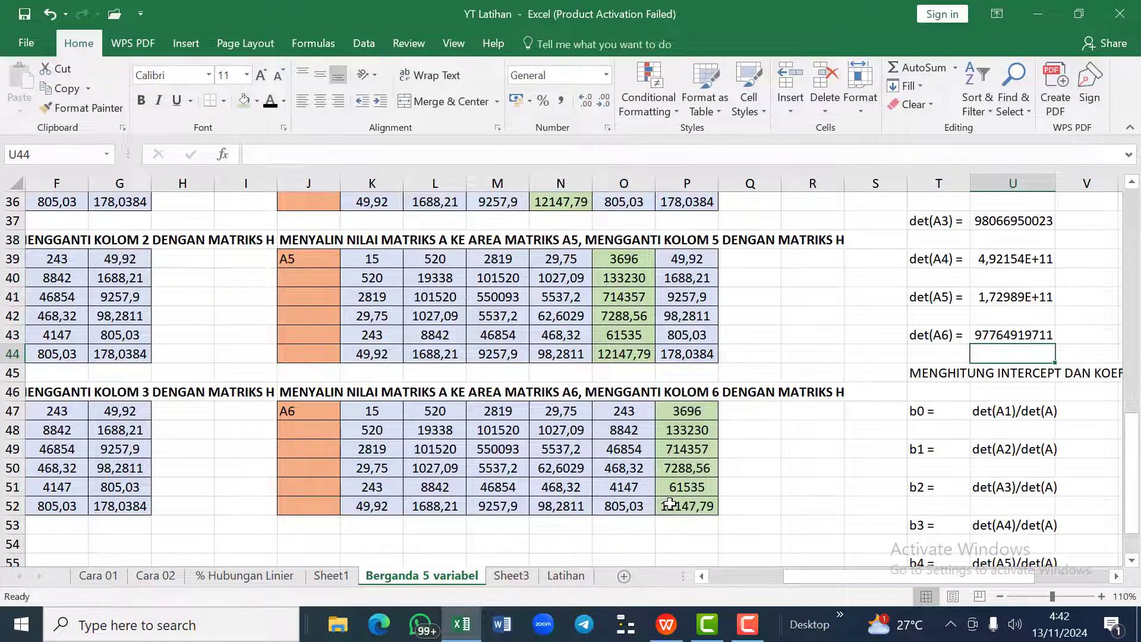
Step: Review the determinant results and the det(A1)/det(A) rule for b0, ending on cell W47
{"action": "key", "text": "Down"}
{"action": "key", "text": "Right"}
{"action": "key", "text": "Down"}
{"action": "key", "text": "Down"}
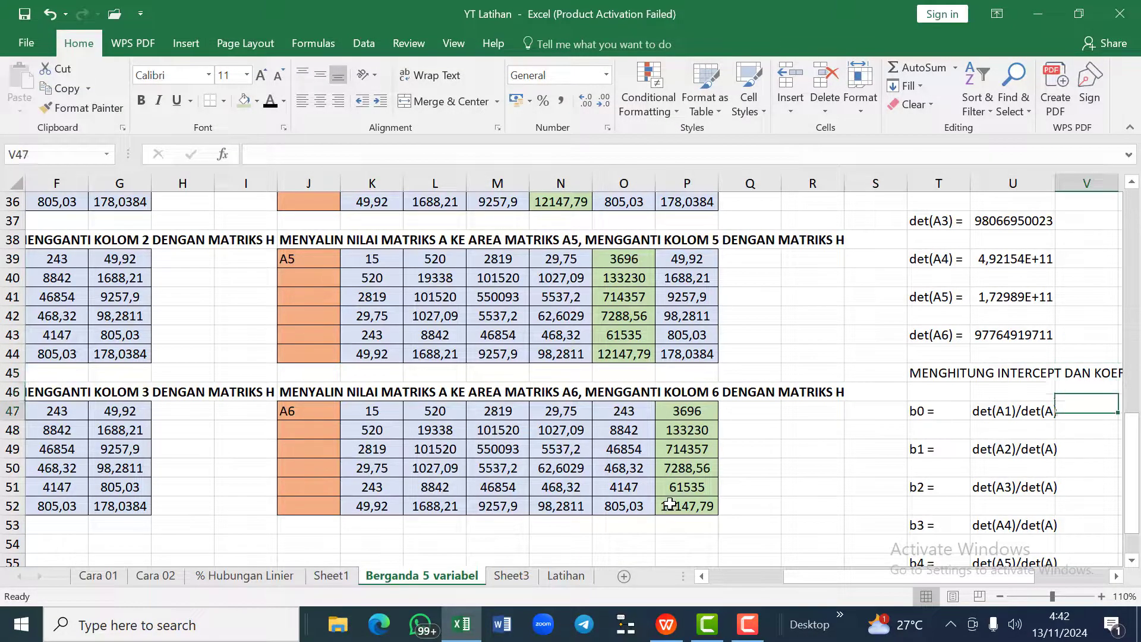
{"action": "scroll", "coordinate": [671, 504], "scroll_direction": "right", "scroll_amount": 4}
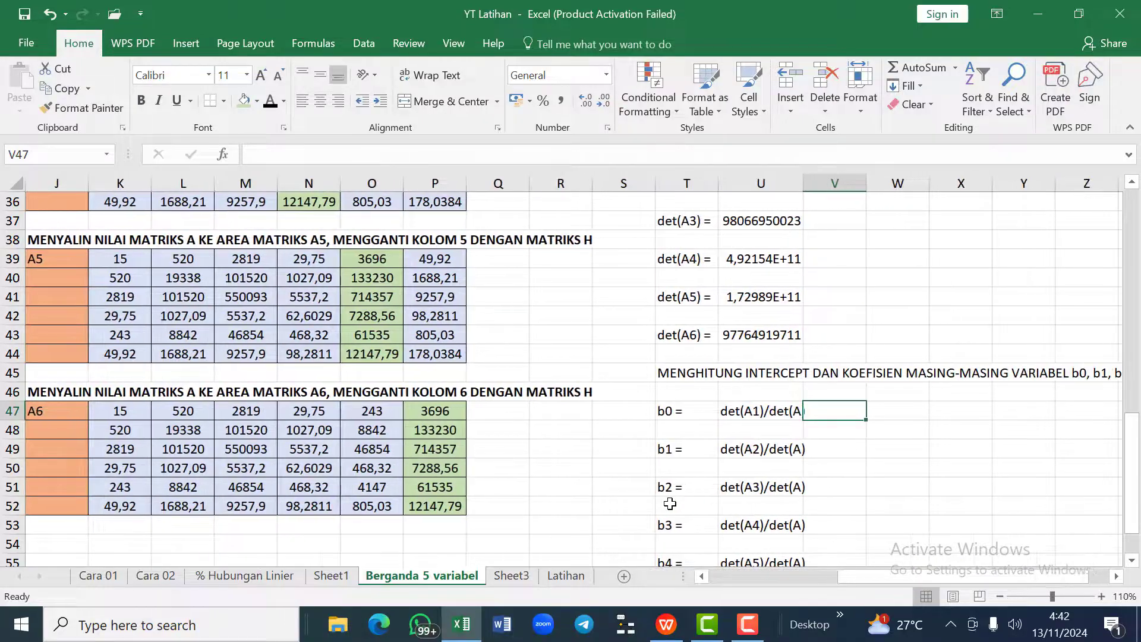
{"action": "key", "text": "Right"}
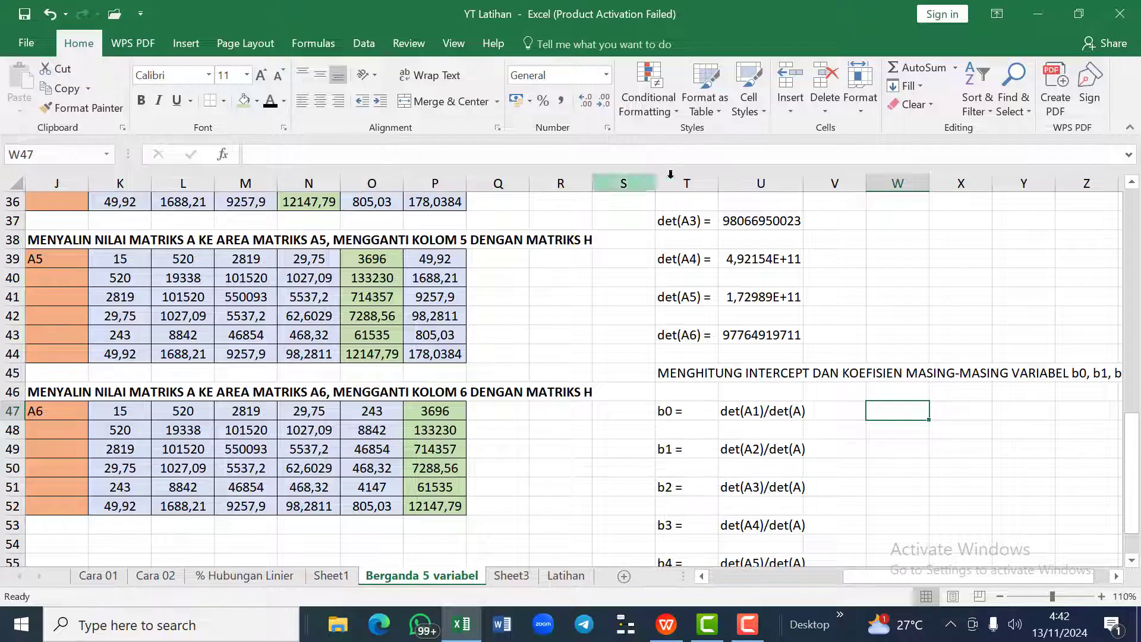
{"action": "scroll", "coordinate": [794, 197], "scroll_direction": "up", "scroll_amount": 6}
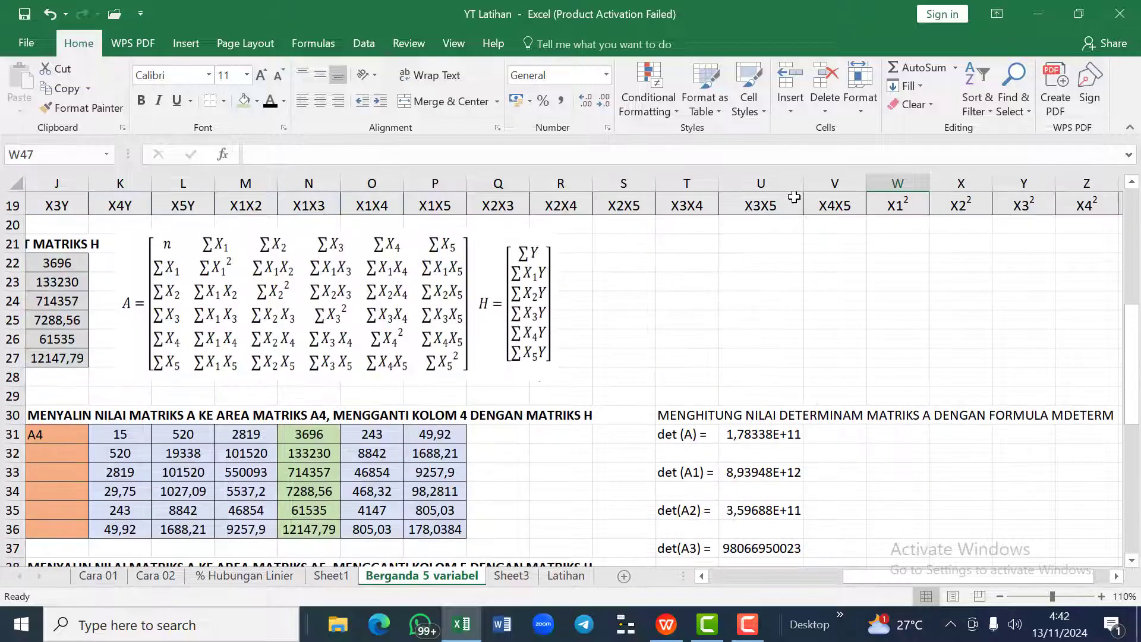
{"action": "scroll", "coordinate": [794, 197], "scroll_direction": "up", "scroll_amount": 5}
{"action": "scroll", "coordinate": [794, 197], "scroll_direction": "down", "scroll_amount": 4}
{"action": "scroll", "coordinate": [794, 197], "scroll_direction": "down", "scroll_amount": 5}
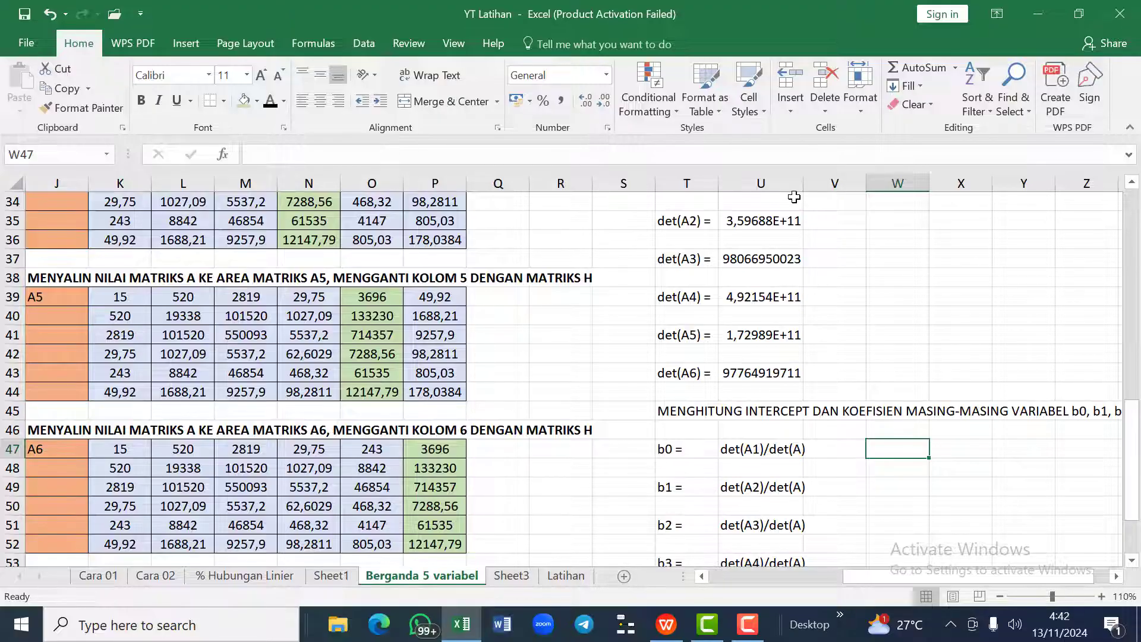
{"action": "key", "text": "Left"}
{"action": "key", "text": "Left"}
{"action": "key", "text": "Left"}
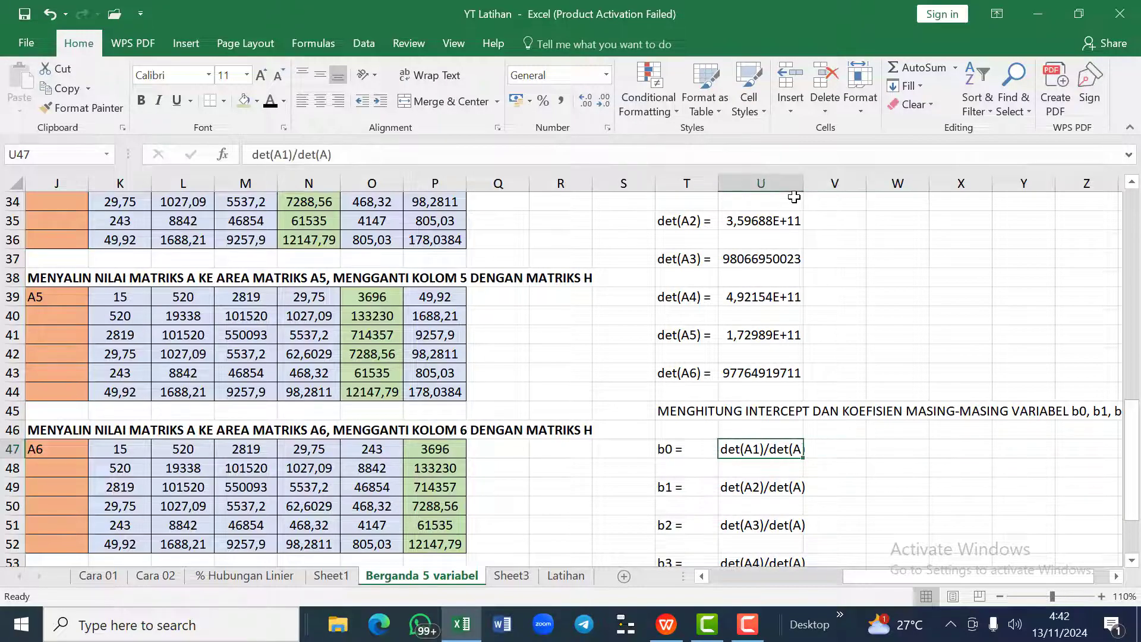
{"action": "key", "text": "Right"}
{"action": "key", "text": "Right"}
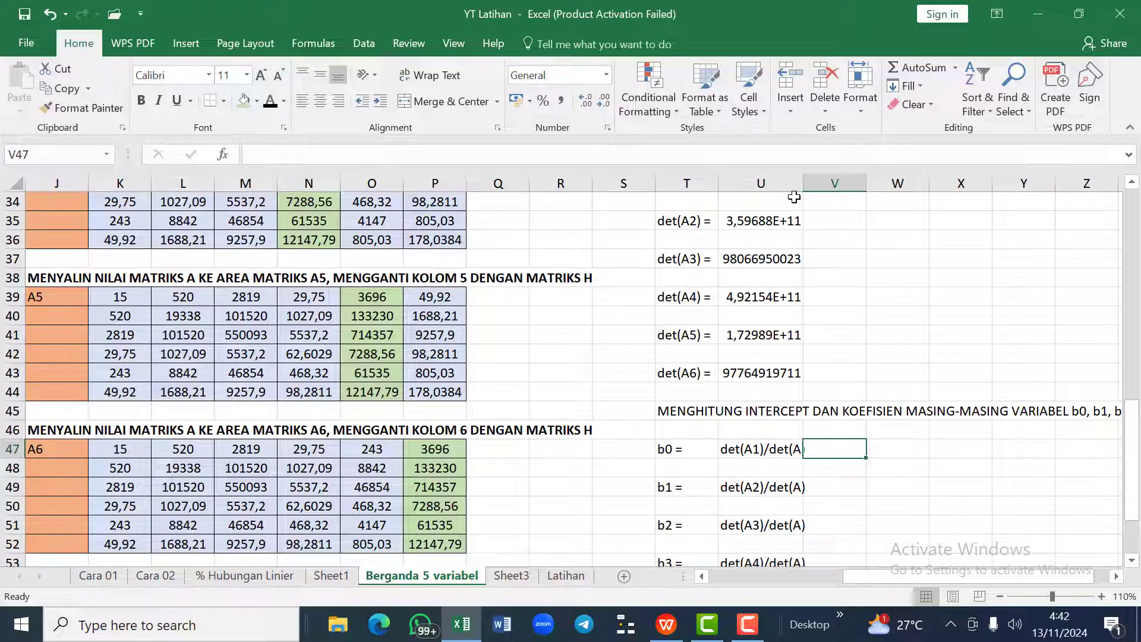
{"action": "key", "text": "Right"}
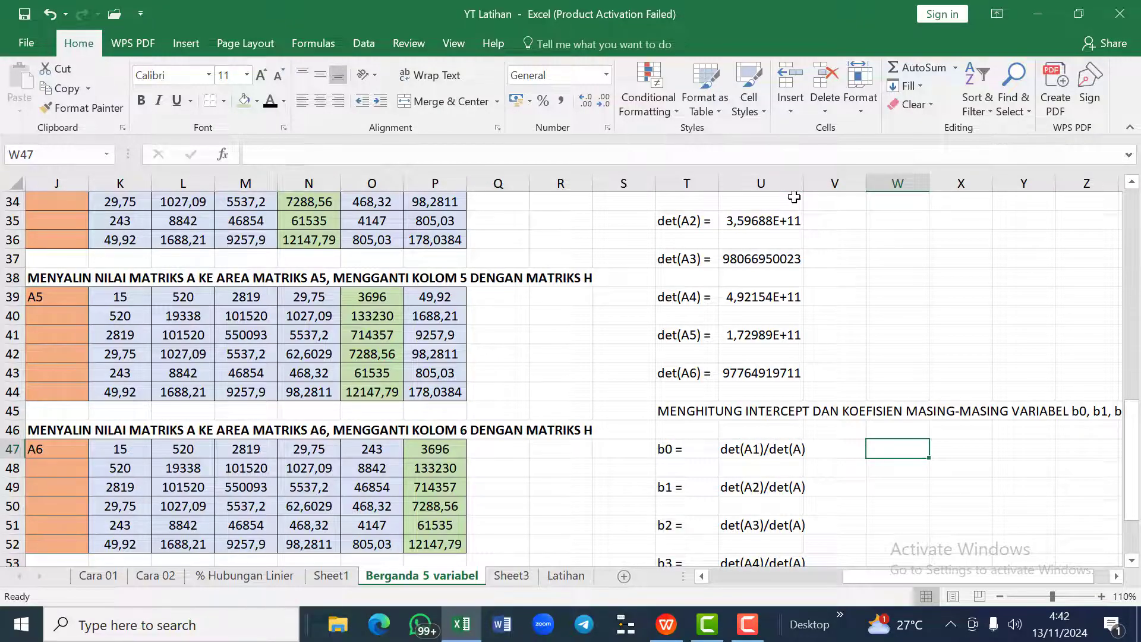
Step: Calculate intercept b0 in W47 with =U33/U31, dividing det(A1) by det(A)
{"action": "type", "text": "="}
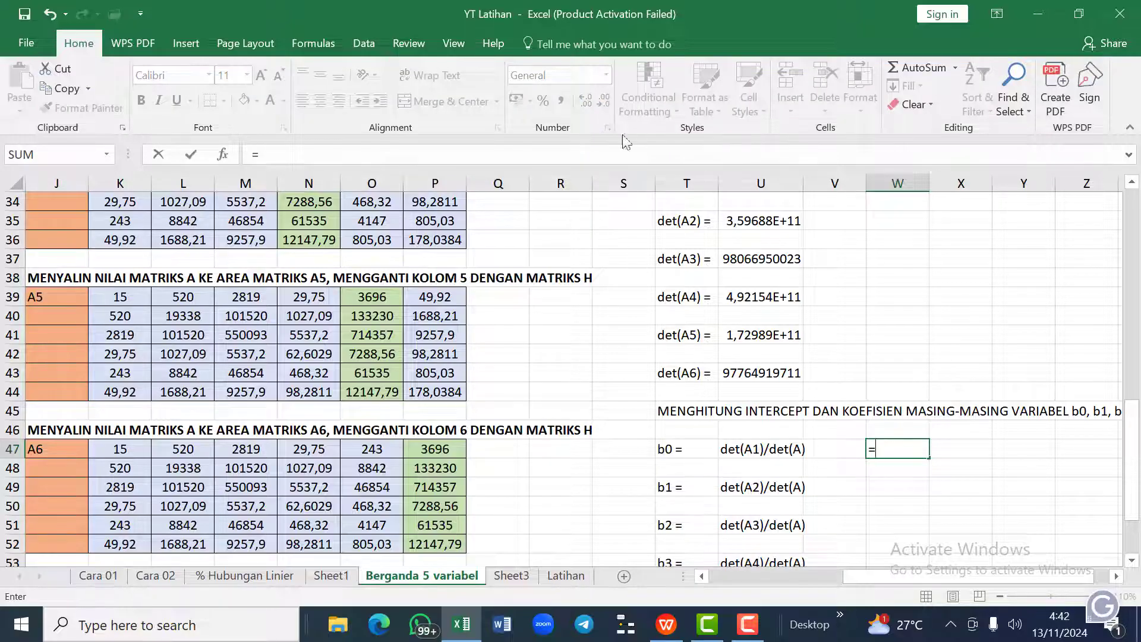
{"action": "left_click", "coordinate": [557, 155]}
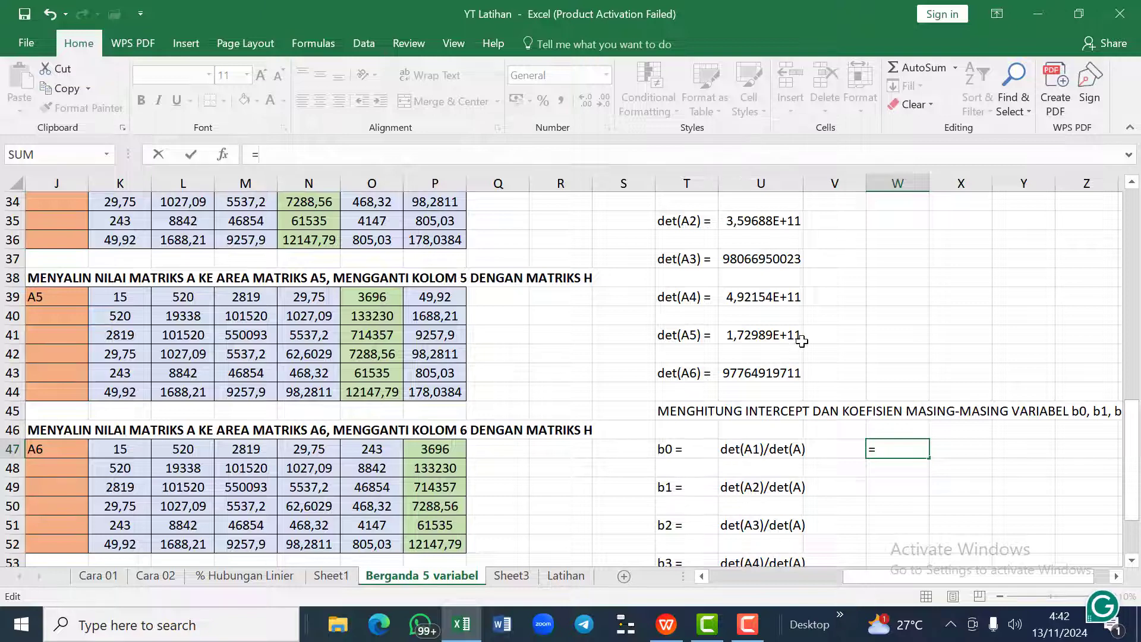
{"action": "scroll", "coordinate": [802, 341], "scroll_direction": "up", "scroll_amount": 1}
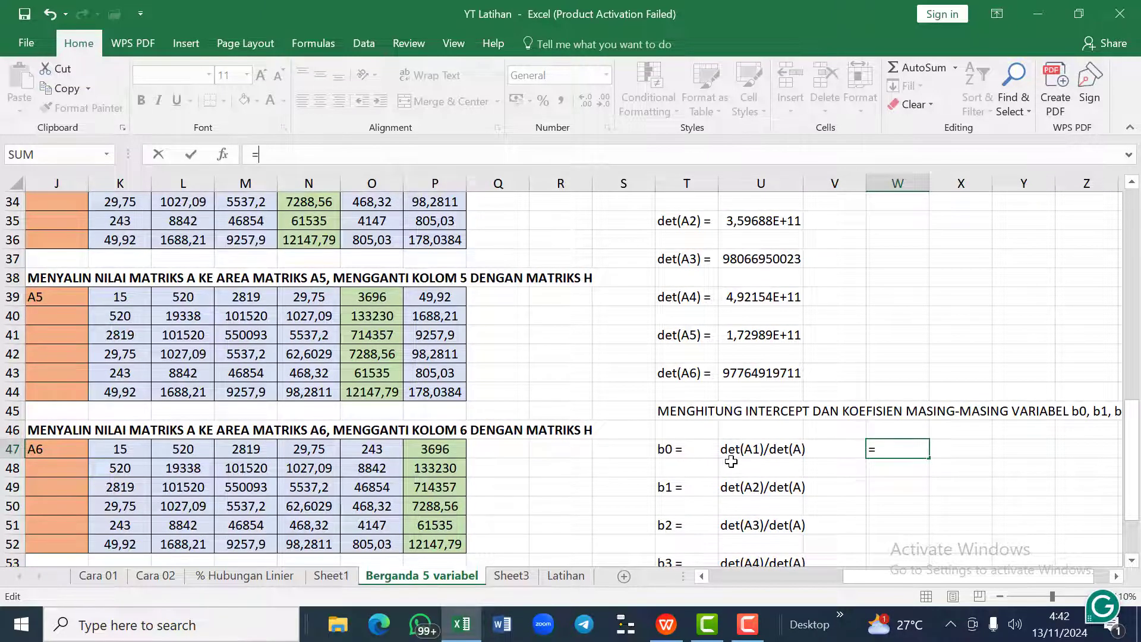
{"action": "scroll", "coordinate": [732, 462], "scroll_direction": "up", "scroll_amount": 1}
{"action": "scroll", "coordinate": [734, 464], "scroll_direction": "up", "scroll_amount": 2}
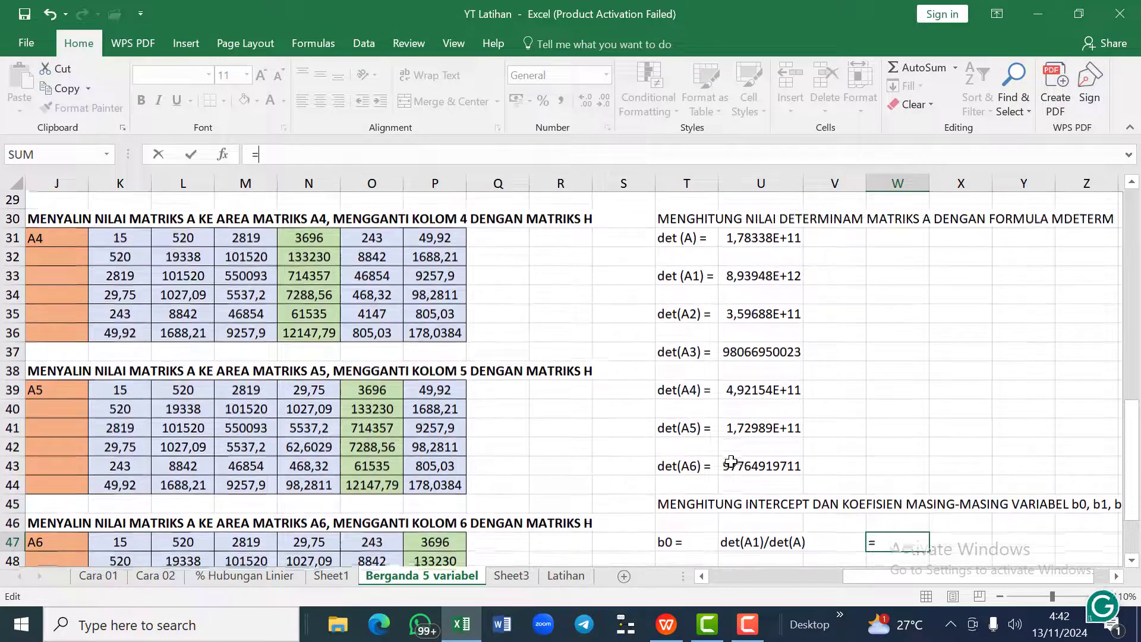
{"action": "left_click", "coordinate": [774, 276]}
{"action": "type", "text": "/"}
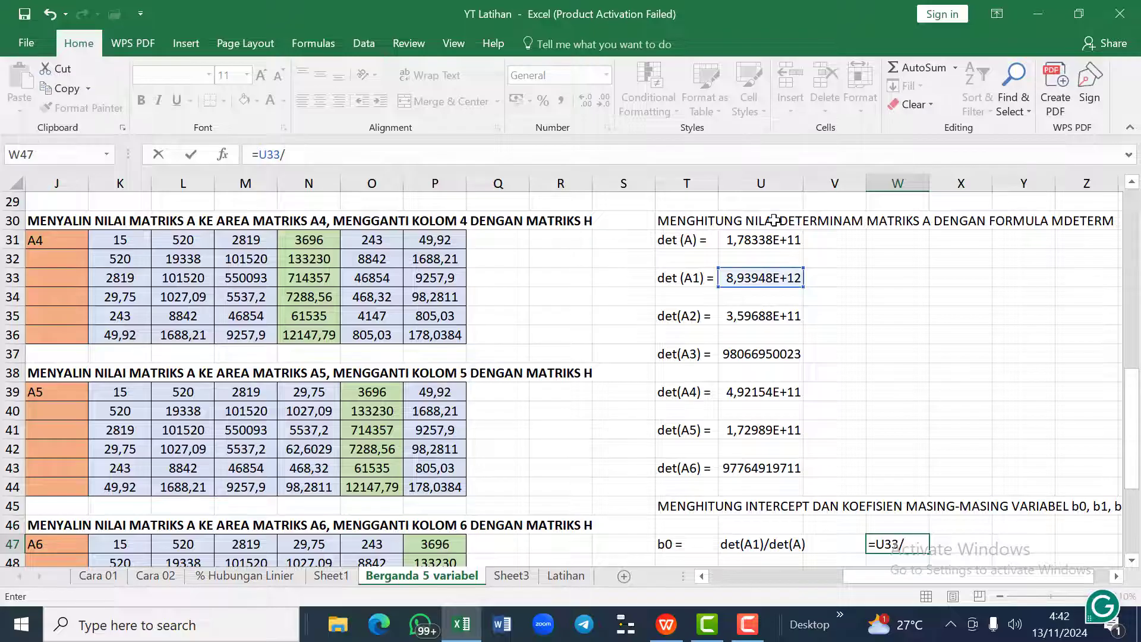
{"action": "left_click", "coordinate": [768, 239]}
{"action": "key", "text": "Return"}
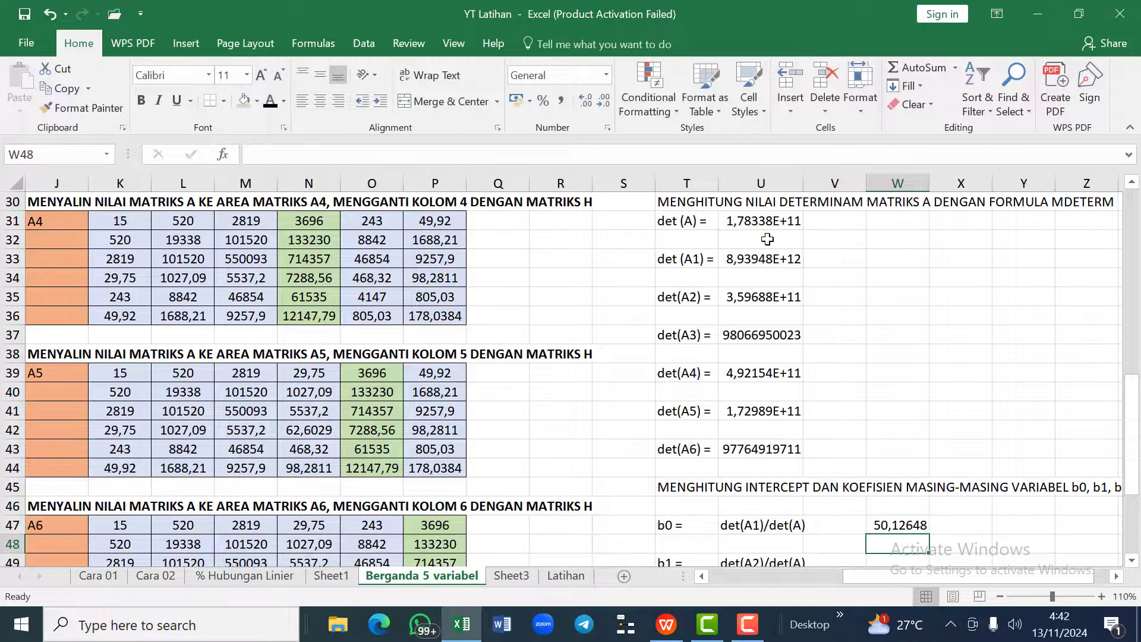
Step: Calculate coefficient b1 in W49 with =U35/U31, dividing det(A2) by det(A)
{"action": "key", "text": "Down"}
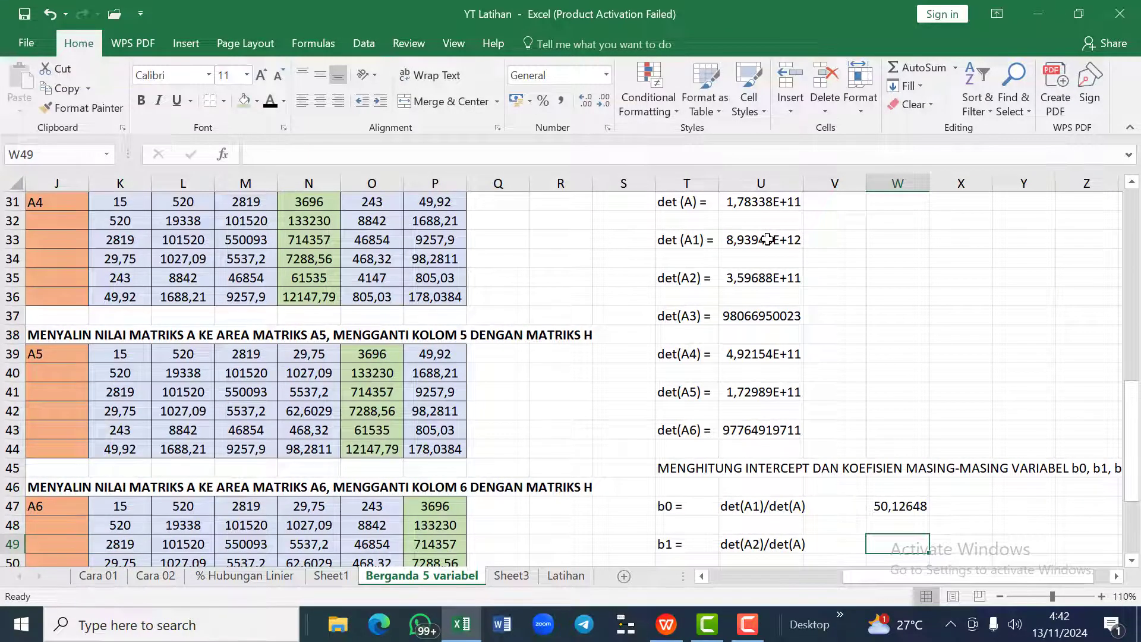
{"action": "type", "text": "="}
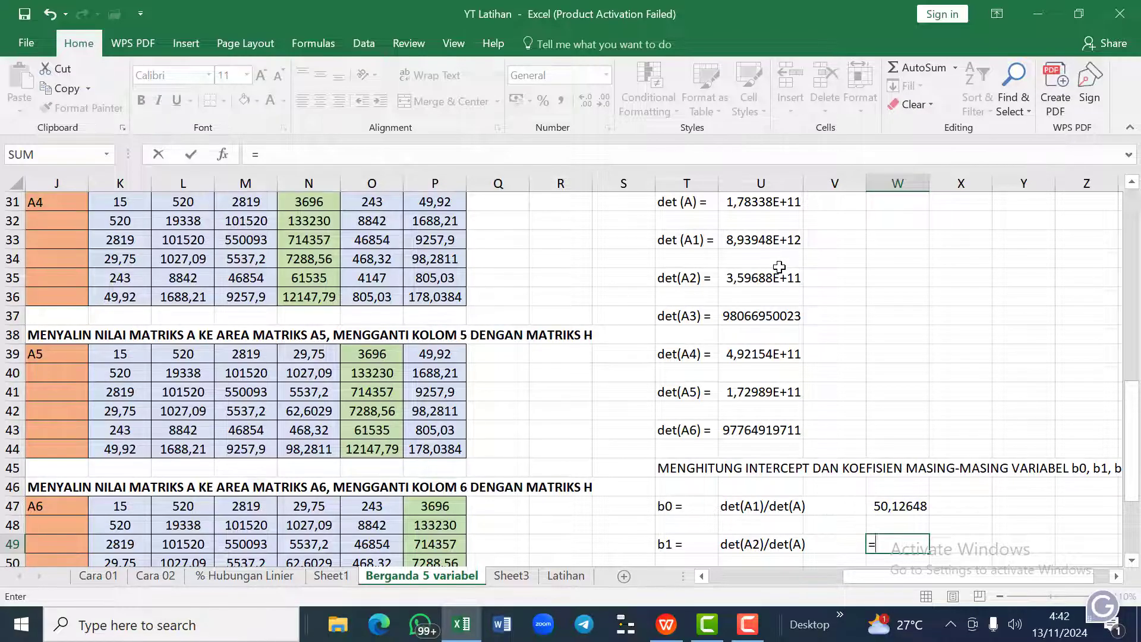
{"action": "left_click", "coordinate": [761, 280]}
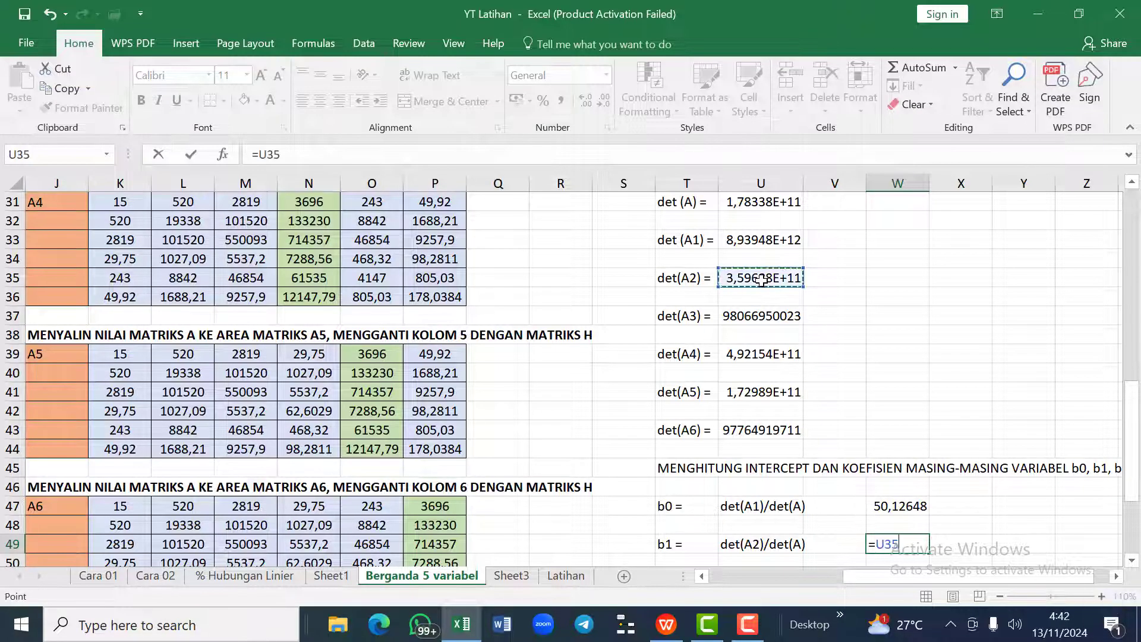
{"action": "type", "text": "/"}
{"action": "scroll", "coordinate": [761, 280], "scroll_direction": "up", "scroll_amount": 1}
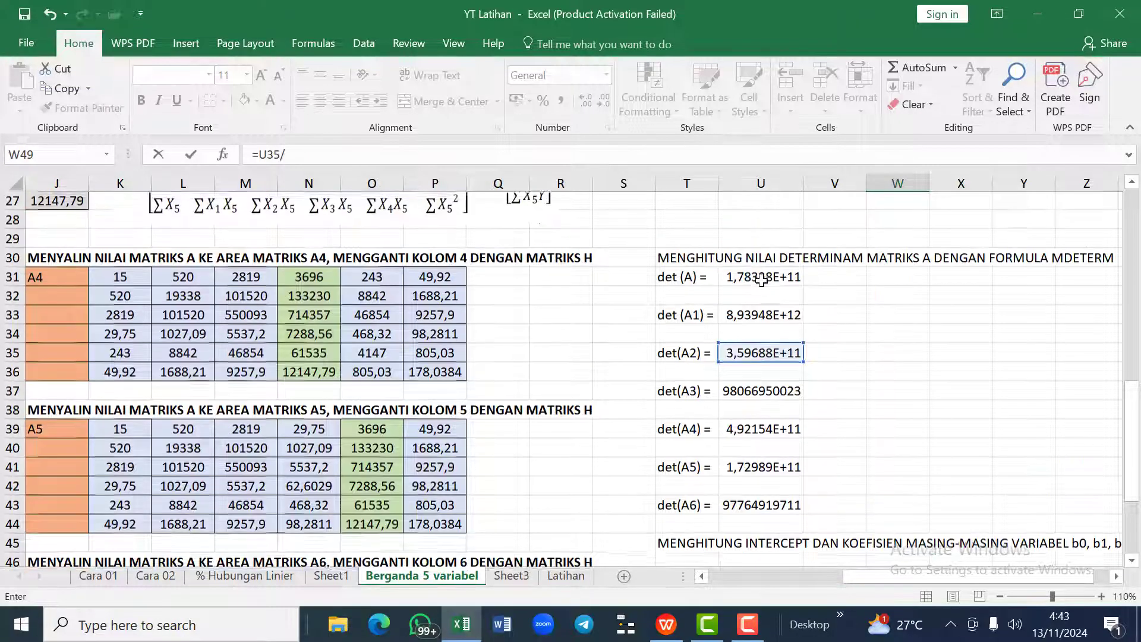
{"action": "left_click", "coordinate": [758, 279]}
{"action": "key", "text": "Return"}
Step: Calculate coefficient b2 in W51 with =U37/U31, dividing det(A3) by det(A)
{"action": "scroll", "coordinate": [758, 283], "scroll_direction": "down", "scroll_amount": 2}
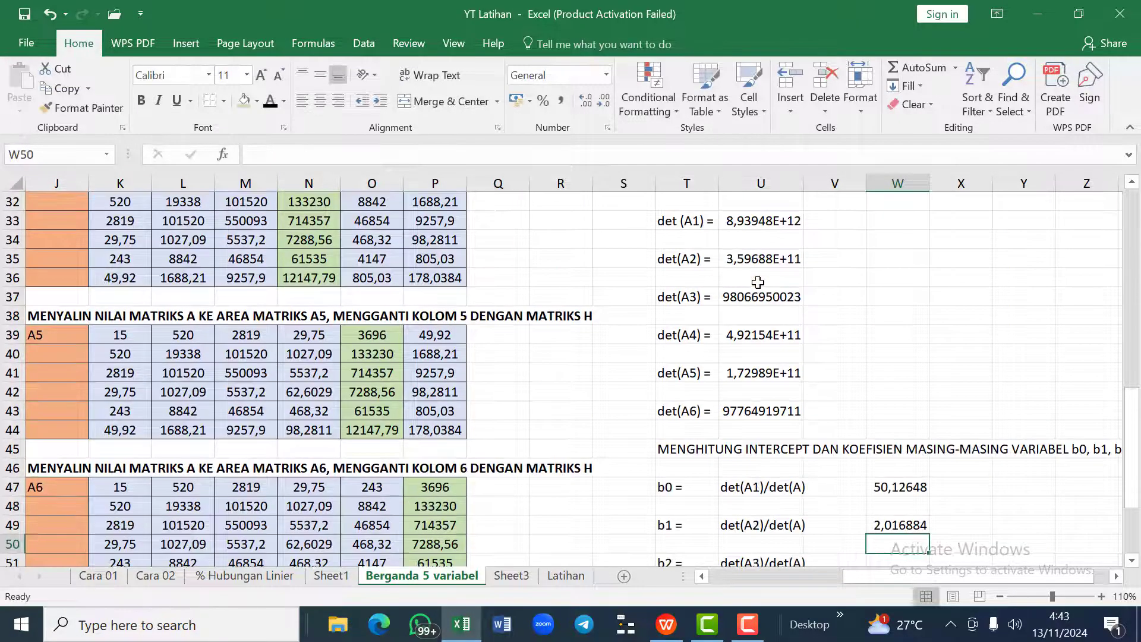
{"action": "key", "text": "Return"}
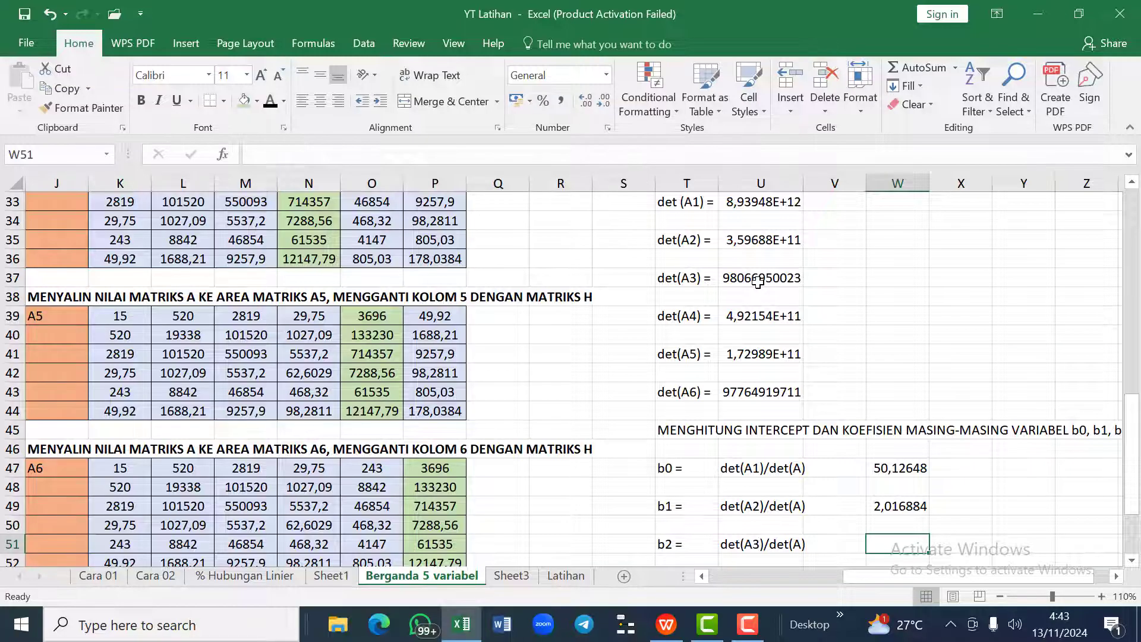
{"action": "type", "text": "="}
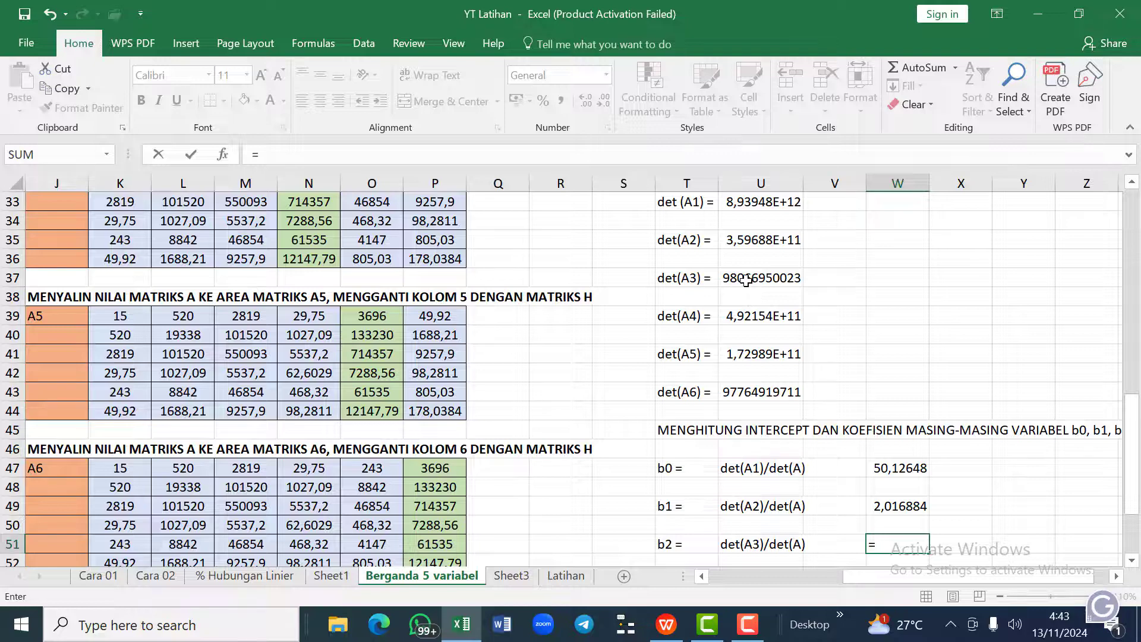
{"action": "left_click", "coordinate": [747, 281]}
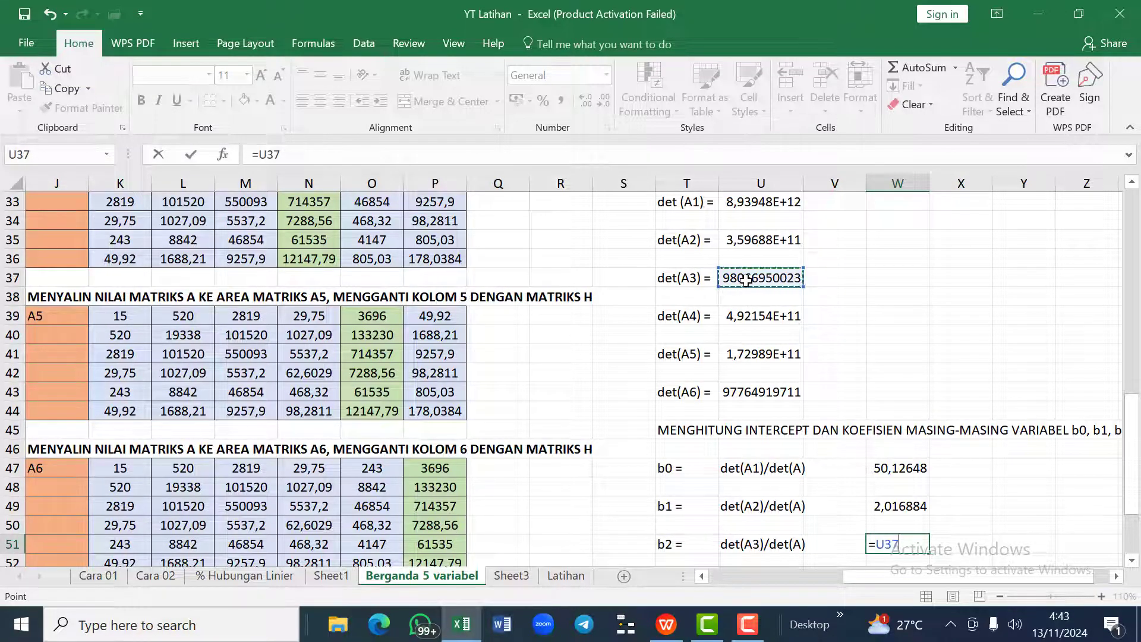
{"action": "type", "text": "/"}
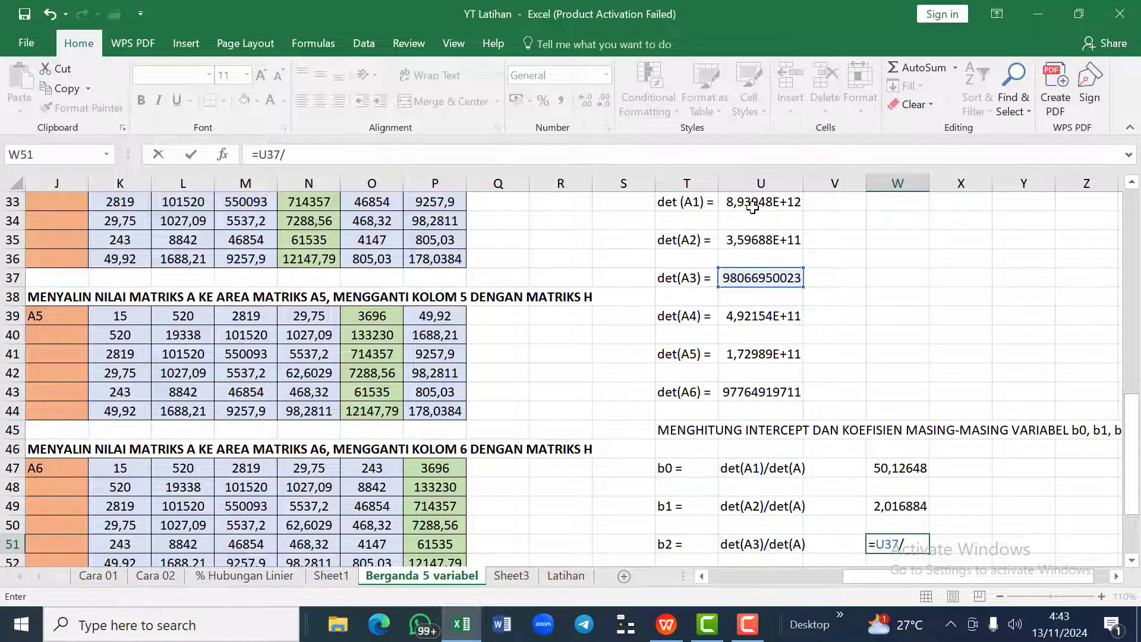
{"action": "scroll", "coordinate": [753, 207], "scroll_direction": "up", "scroll_amount": 1}
{"action": "left_click", "coordinate": [740, 203]}
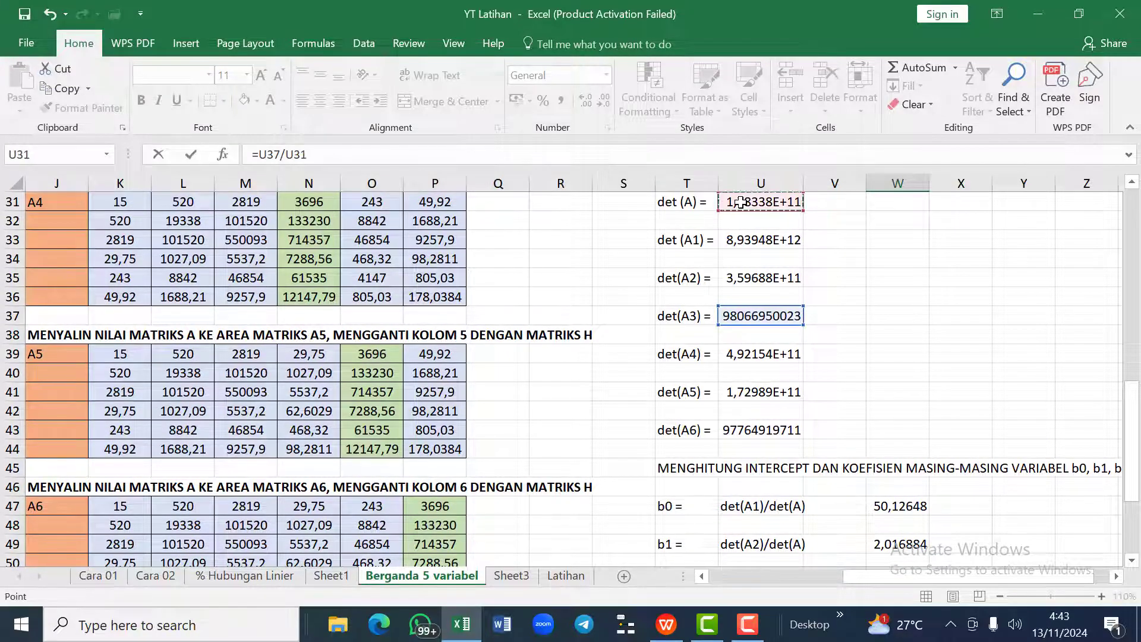
{"action": "key", "text": "Return"}
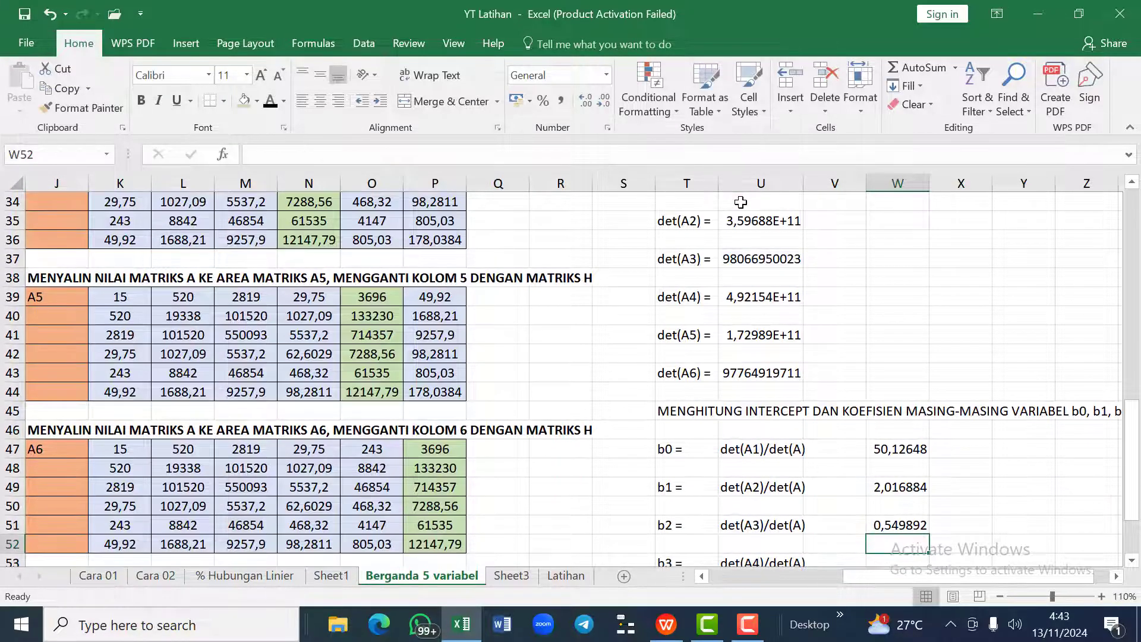
Step: Calculate coefficient b3 in W53 with =U39/U31, dividing det(A4) by det(A)
{"action": "key", "text": "Down"}
{"action": "type", "text": "="}
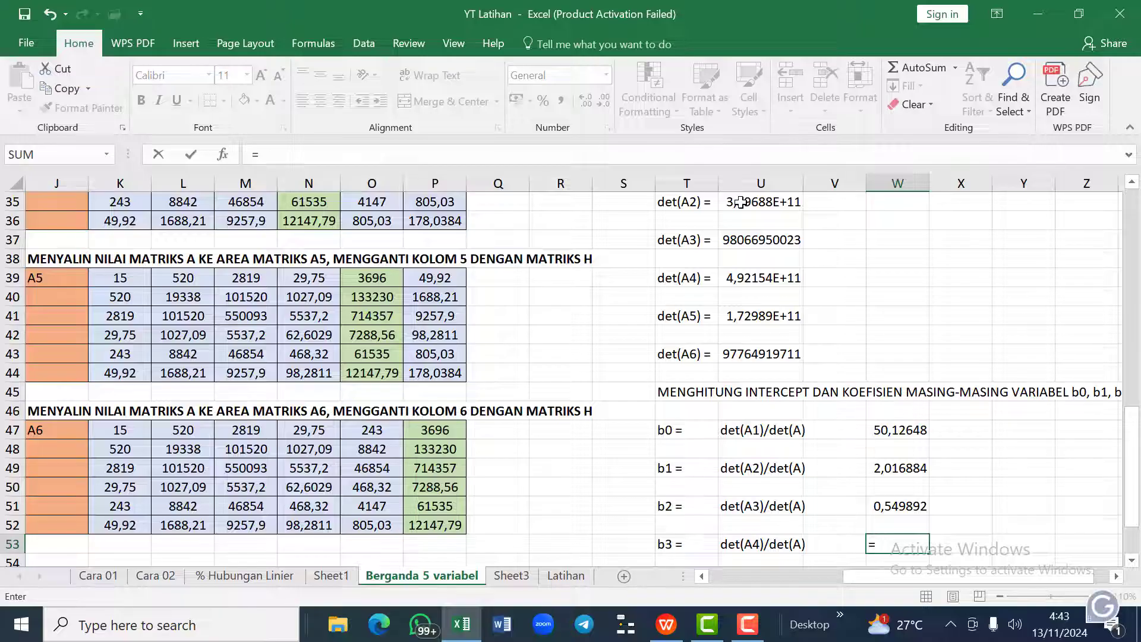
{"action": "left_click", "coordinate": [751, 278]}
{"action": "type", "text": "/"}
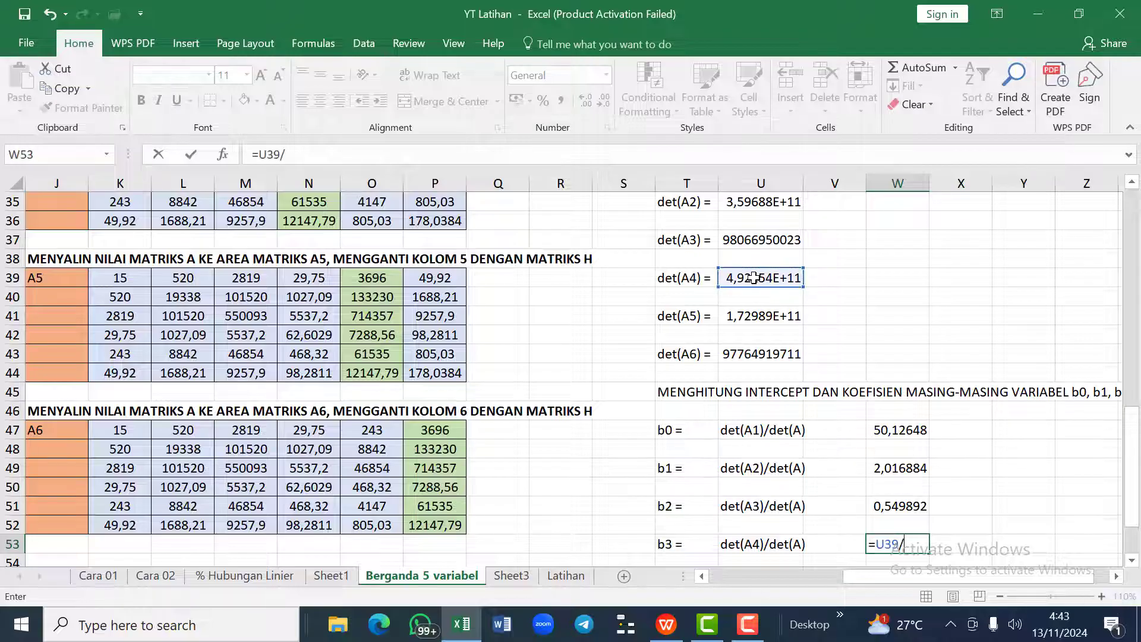
{"action": "scroll", "coordinate": [753, 278], "scroll_direction": "up", "scroll_amount": 2}
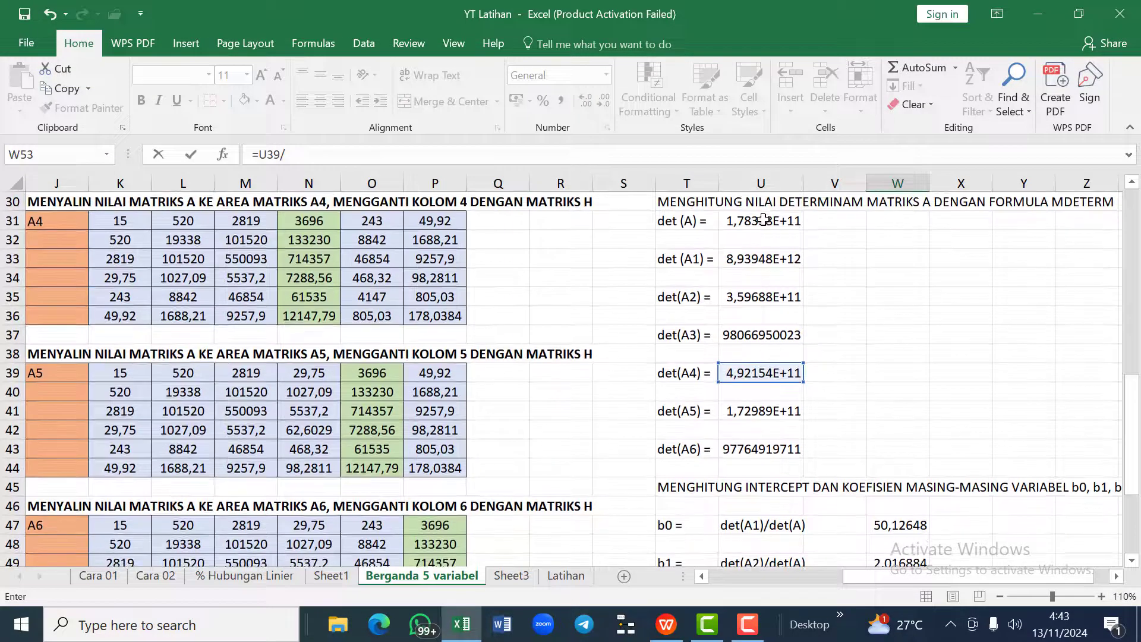
{"action": "left_click", "coordinate": [763, 220]}
{"action": "key", "text": "Return"}
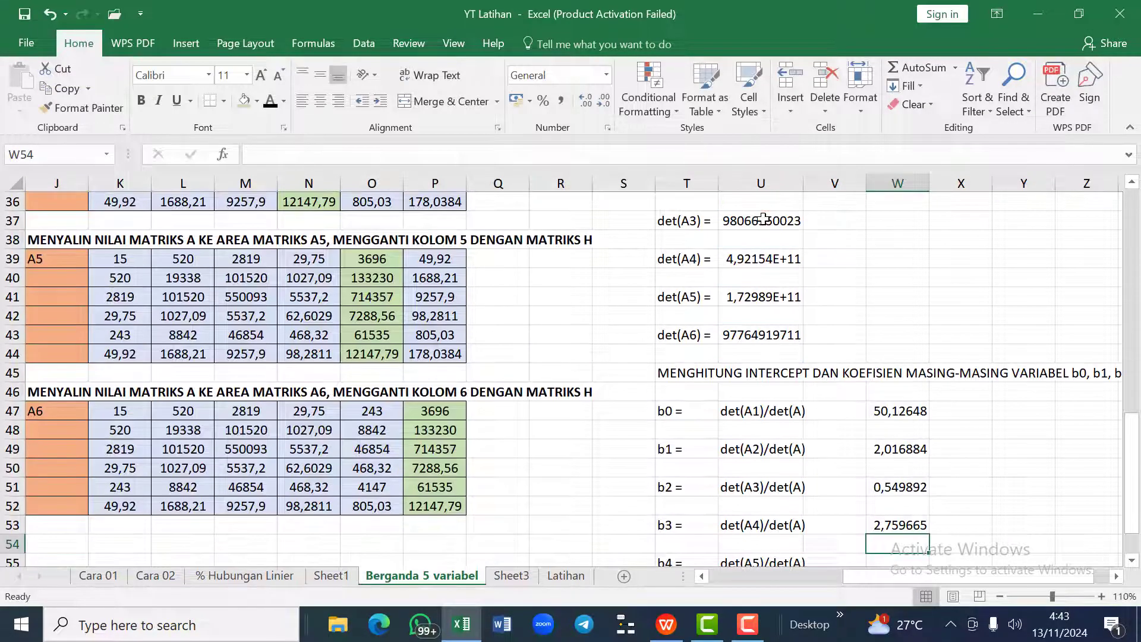
Step: Calculate coefficient b4 in W55 with =U41/U31, dividing det(A5) by det(A)
{"action": "key", "text": "Down"}
{"action": "type", "text": "="}
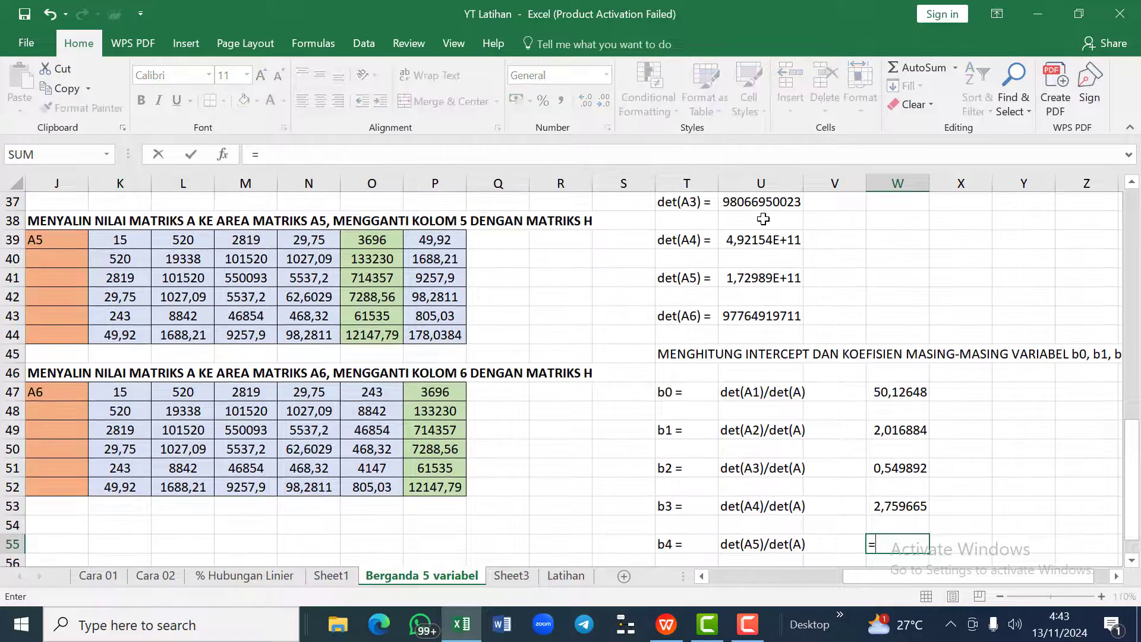
{"action": "left_click", "coordinate": [759, 278]}
{"action": "type", "text": "/"}
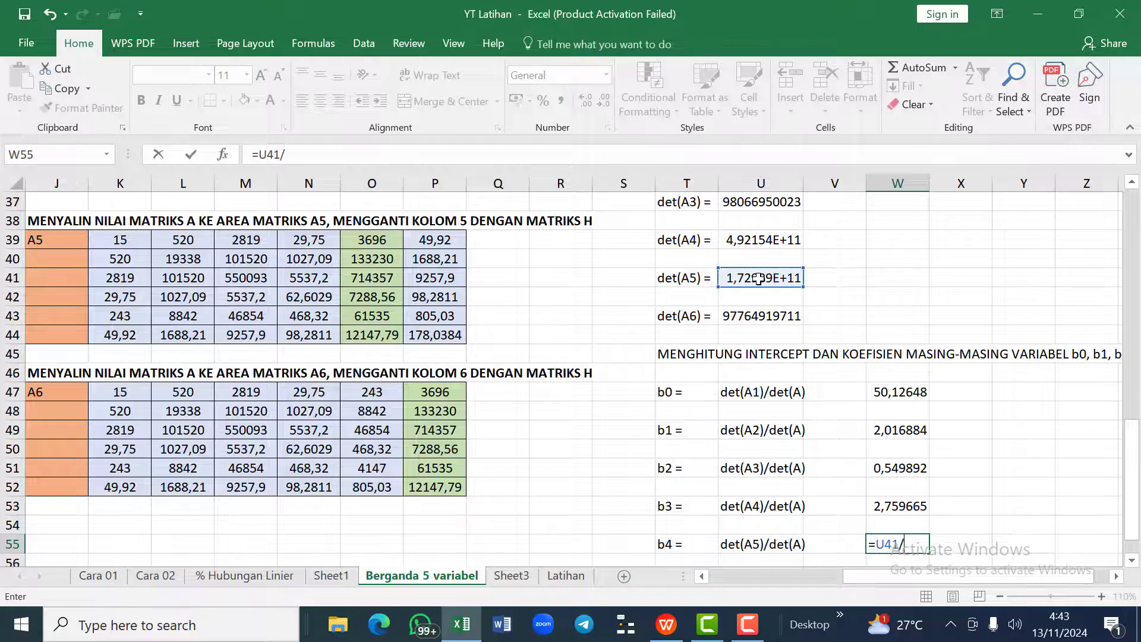
{"action": "scroll", "coordinate": [759, 279], "scroll_direction": "up", "scroll_amount": 4}
{"action": "left_click", "coordinate": [748, 331]}
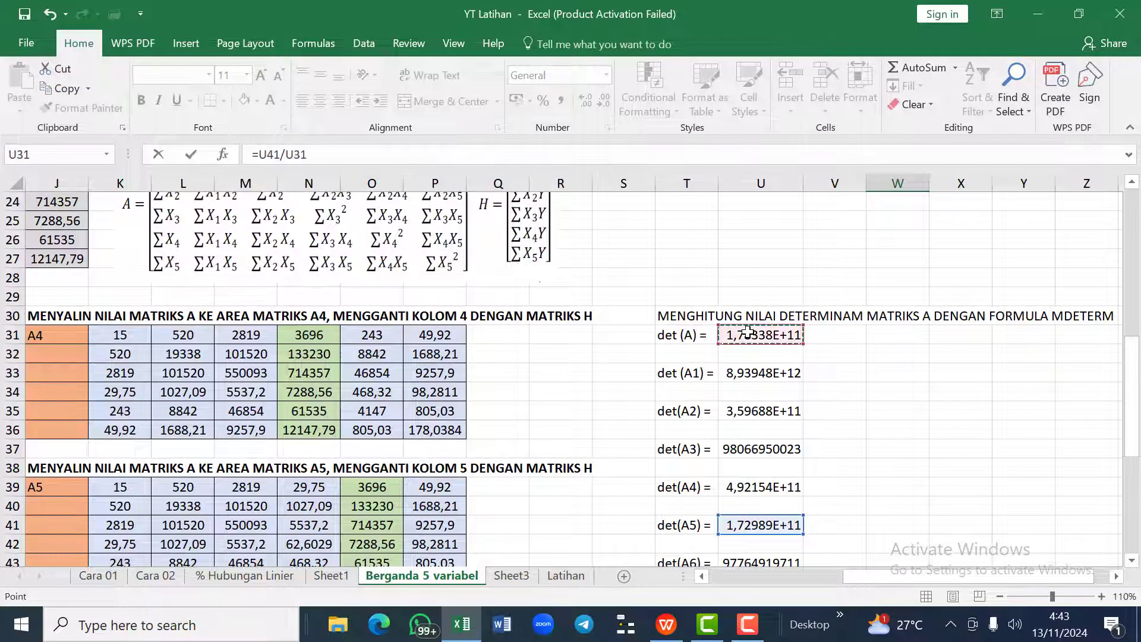
{"action": "key", "text": "Return"}
Step: Calculate coefficient b5 in W57 with =U43/U31, dividing det(A6) by det(A)
{"action": "key", "text": "Down"}
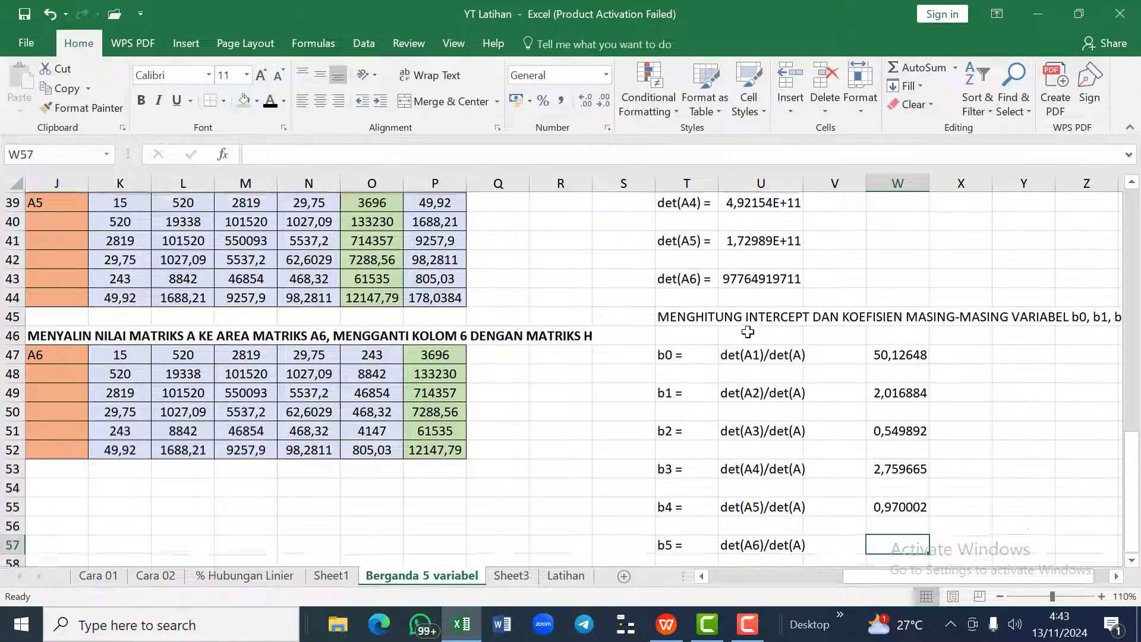
{"action": "type", "text": "="}
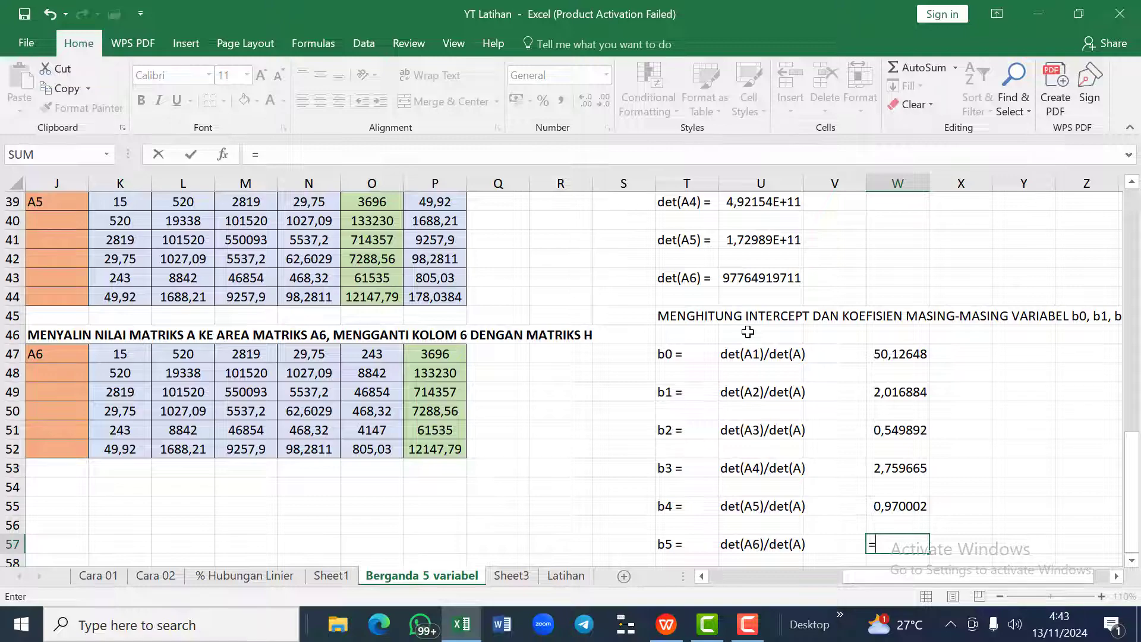
{"action": "left_click", "coordinate": [772, 278]}
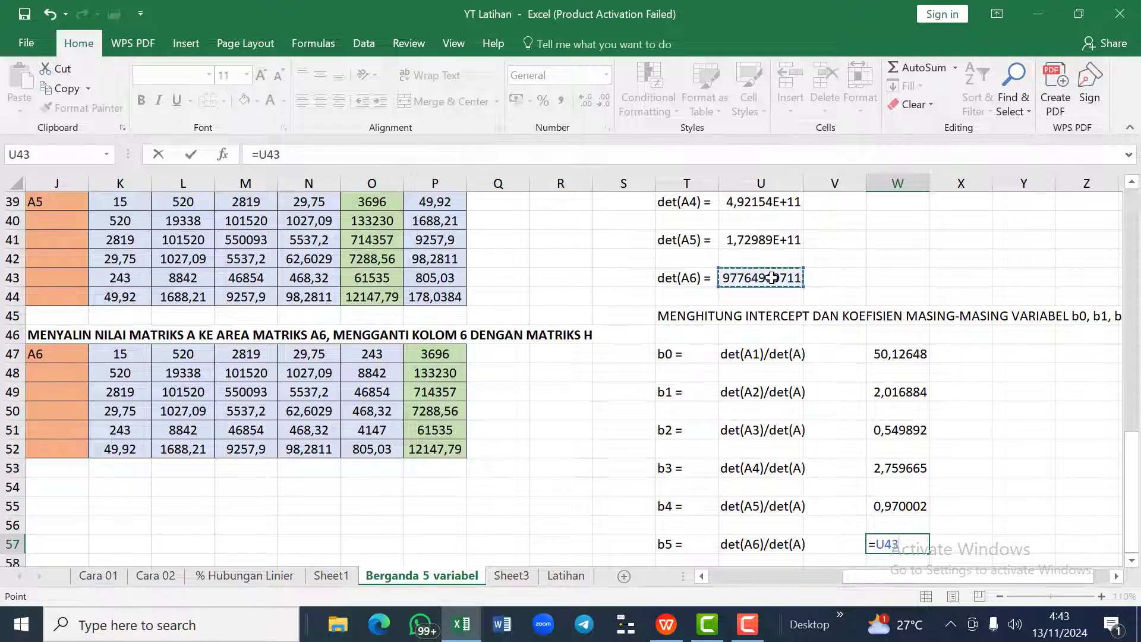
{"action": "type", "text": "/"}
{"action": "scroll", "coordinate": [772, 278], "scroll_direction": "up", "scroll_amount": 2}
{"action": "scroll", "coordinate": [772, 277], "scroll_direction": "up", "scroll_amount": 1}
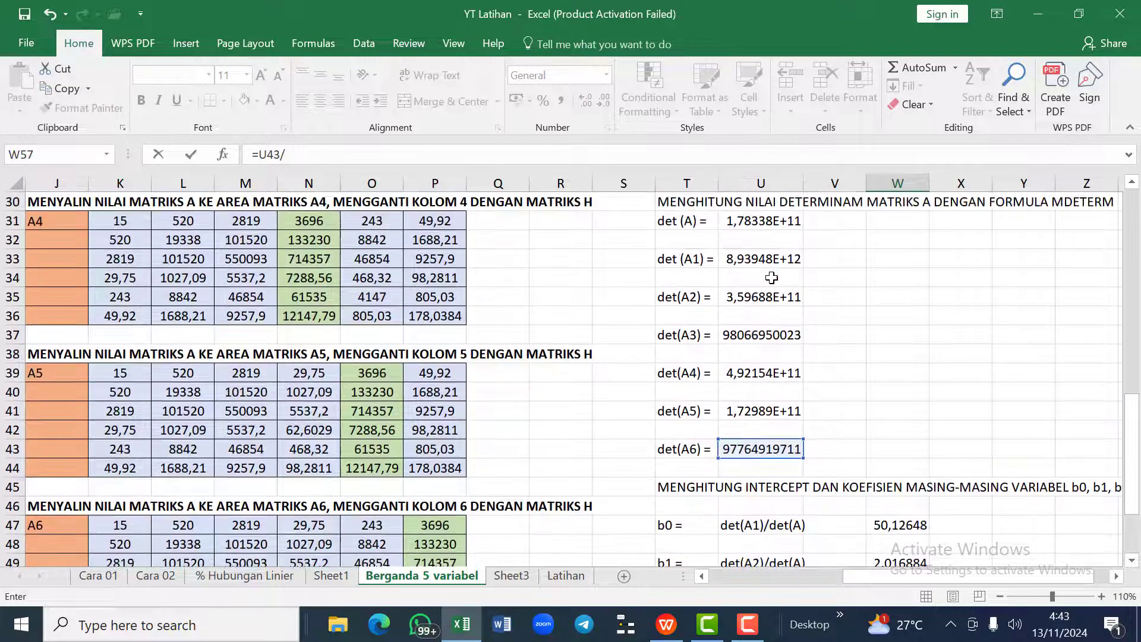
{"action": "left_click", "coordinate": [759, 217]}
{"action": "key", "text": "Return"}
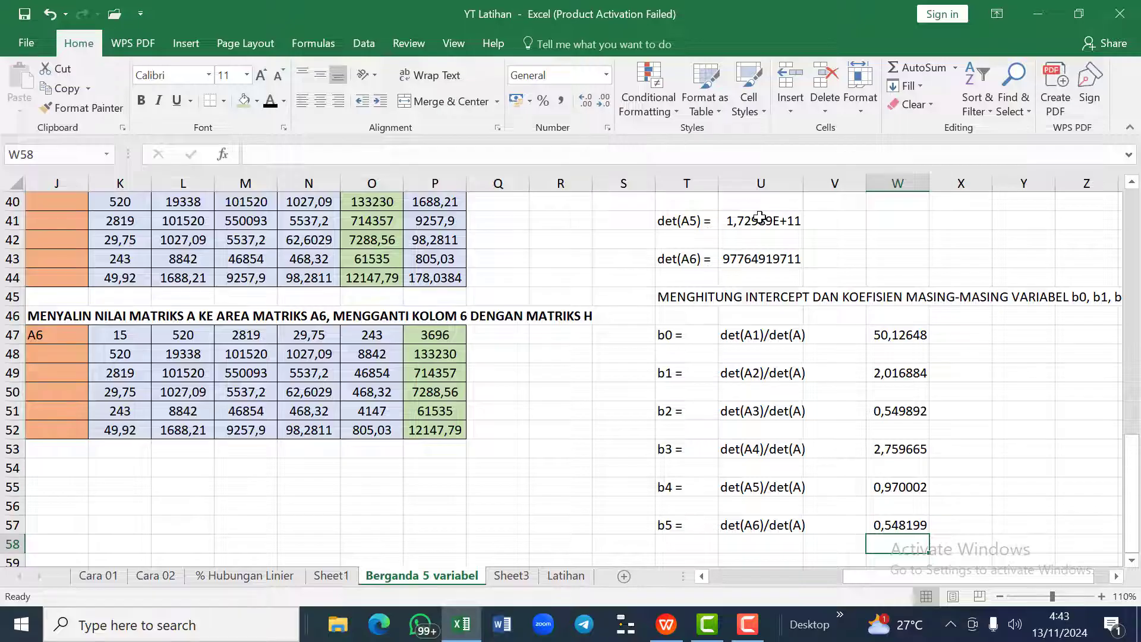
Step: Format the intercept and coefficient results in W47:W57 in bold with font size 15
{"action": "key", "text": "Up"}
{"action": "key", "text": "Up"}
{"action": "key", "text": "Up"}
{"action": "key", "text": "Up"}
{"action": "key", "text": "Up"}
{"action": "key", "text": "Up"}
{"action": "key", "text": "Up"}
{"action": "key", "text": "Up"}
{"action": "key", "text": "Up"}
{"action": "key", "text": "Up"}
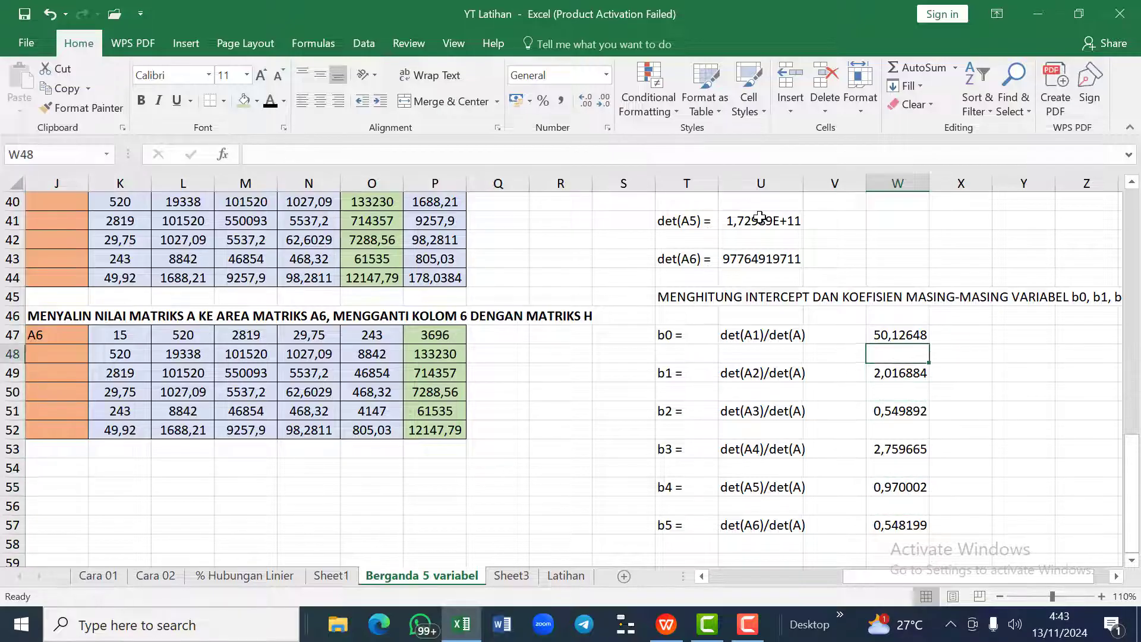
{"action": "key", "text": "Up"}
{"action": "key", "text": "shift+Down"}
{"action": "key", "text": "shift+Down"}
{"action": "key", "text": "shift+Down"}
{"action": "key", "text": "shift+Down"}
{"action": "key", "text": "shift+Down"}
{"action": "key", "text": "shift+Down"}
{"action": "key", "text": "shift+Down"}
{"action": "key", "text": "shift+Down"}
{"action": "key", "text": "shift+Down"}
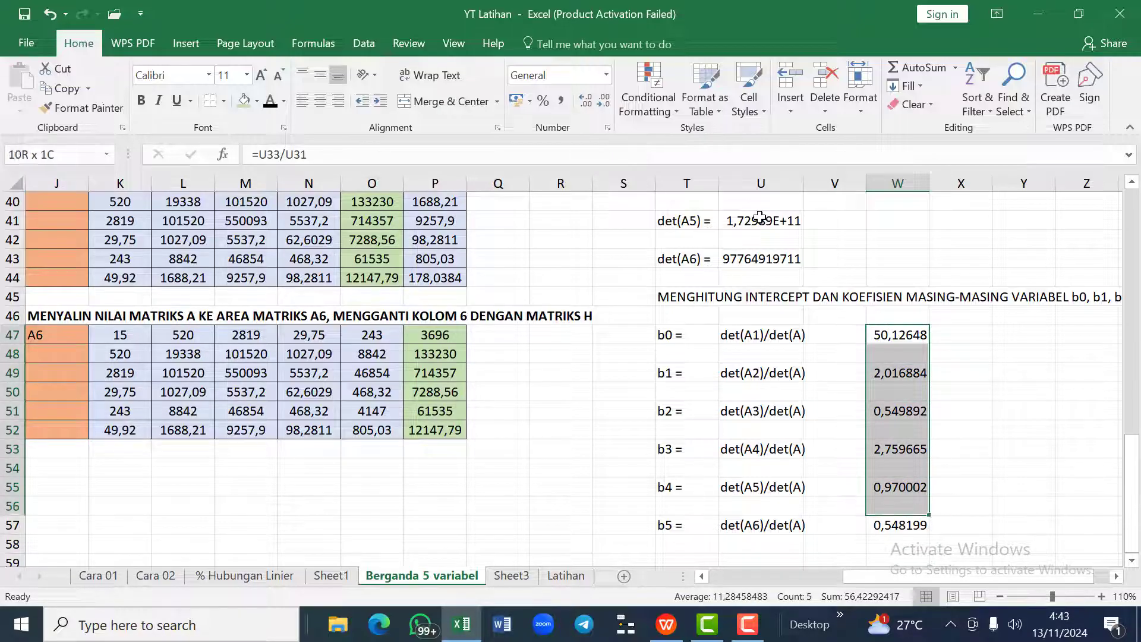
{"action": "key", "text": "shift+Down"}
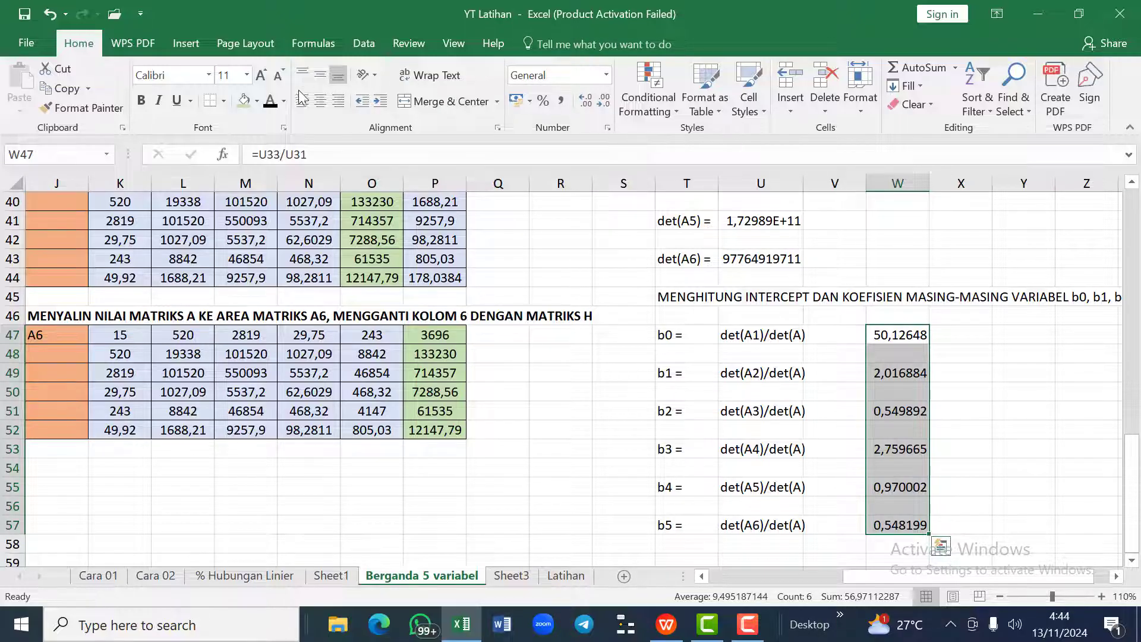
{"action": "left_click", "coordinate": [237, 76]}
{"action": "type", "text": "15"}
{"action": "key", "text": "Return"}
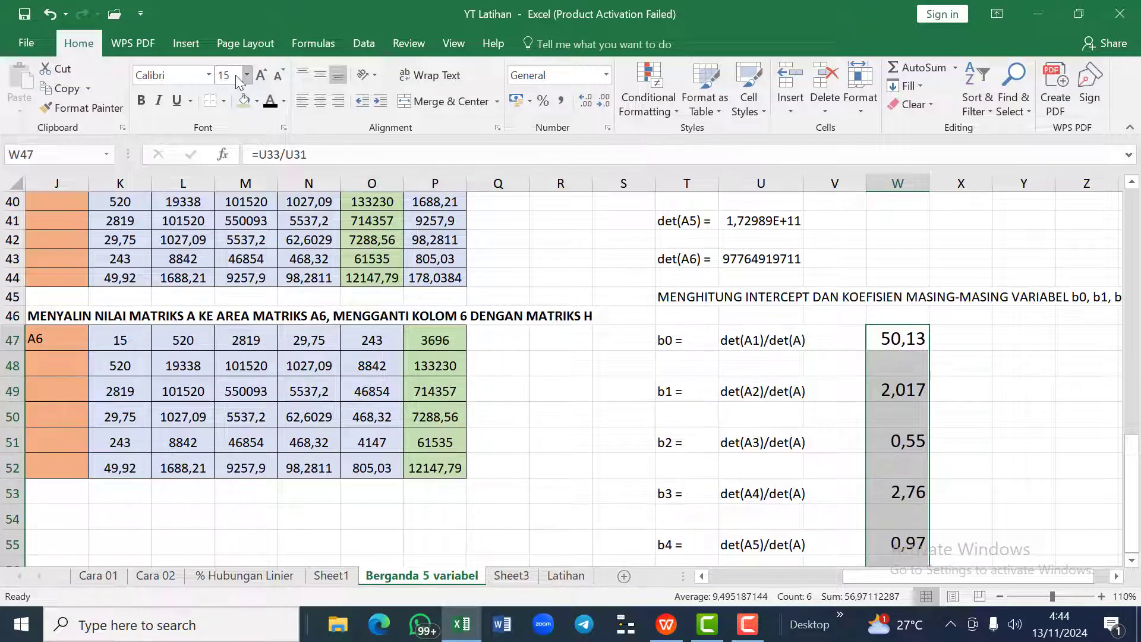
{"action": "key", "text": "ctrl+b"}
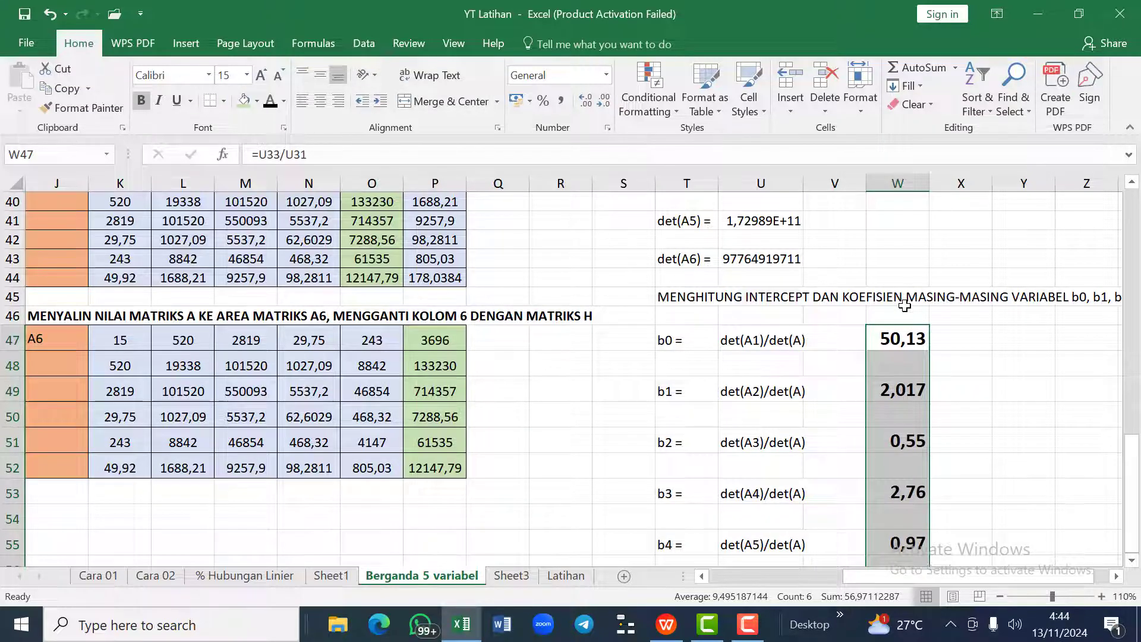
Step: Undo the bold formatting and the font size change on the results in W47:W57
{"action": "key", "text": "ctrl+z"}
{"action": "key", "text": "ctrl+z"}
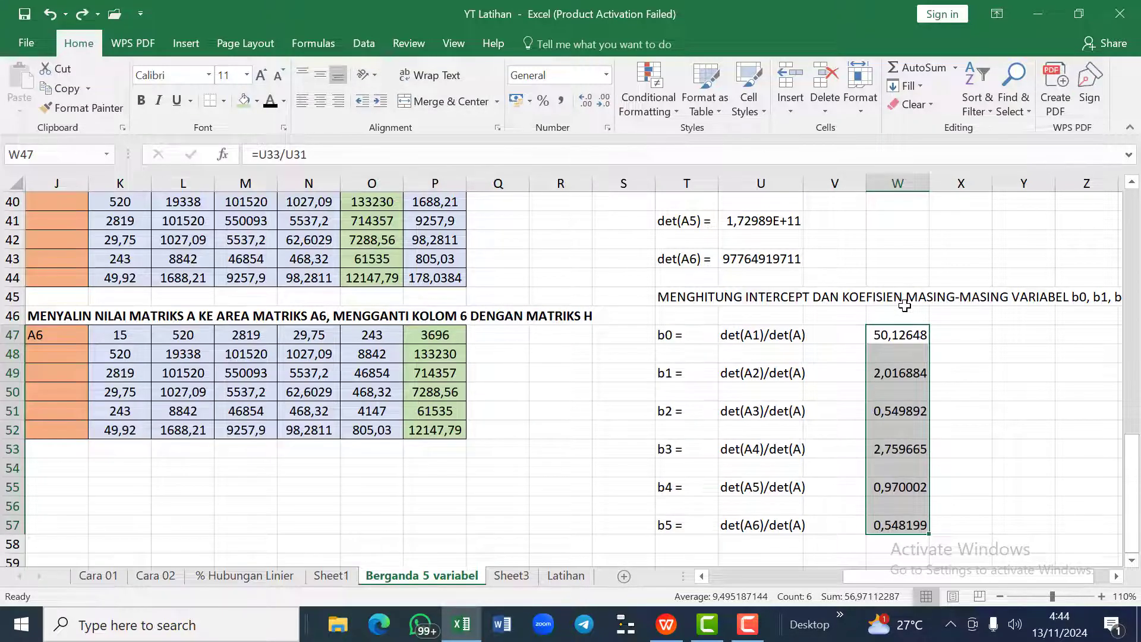
Step: Make the intercept and coefficient results in W47:W57 bold
{"action": "key", "text": "ctrl+b"}
{"action": "left_click", "coordinate": [1007, 397]}
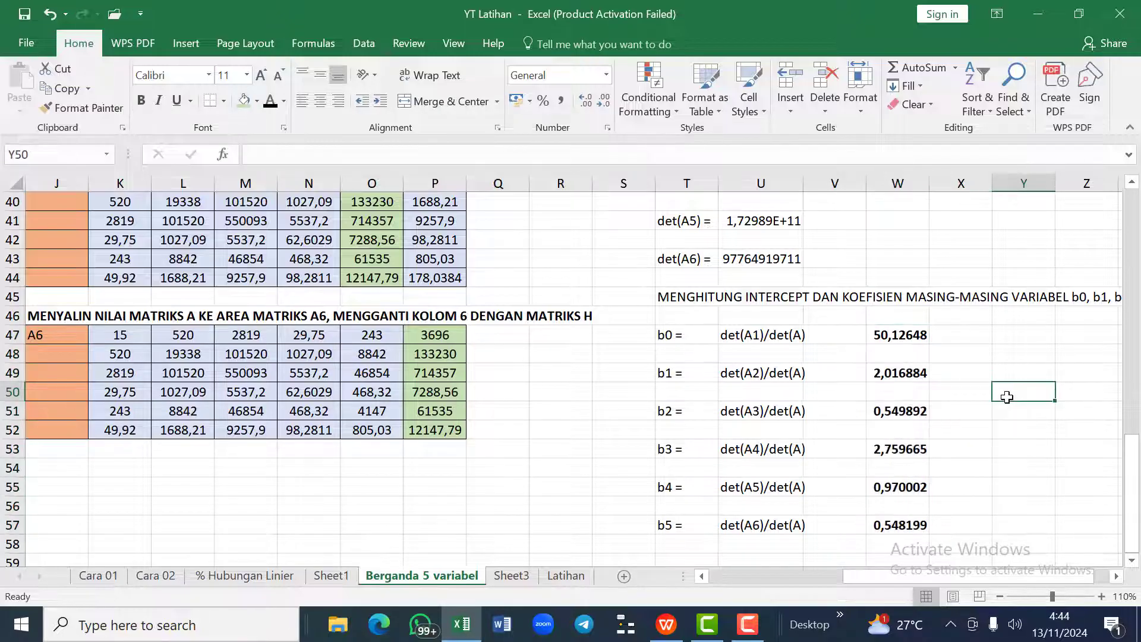
{"action": "scroll", "coordinate": [987, 400], "scroll_direction": "right", "scroll_amount": 4}
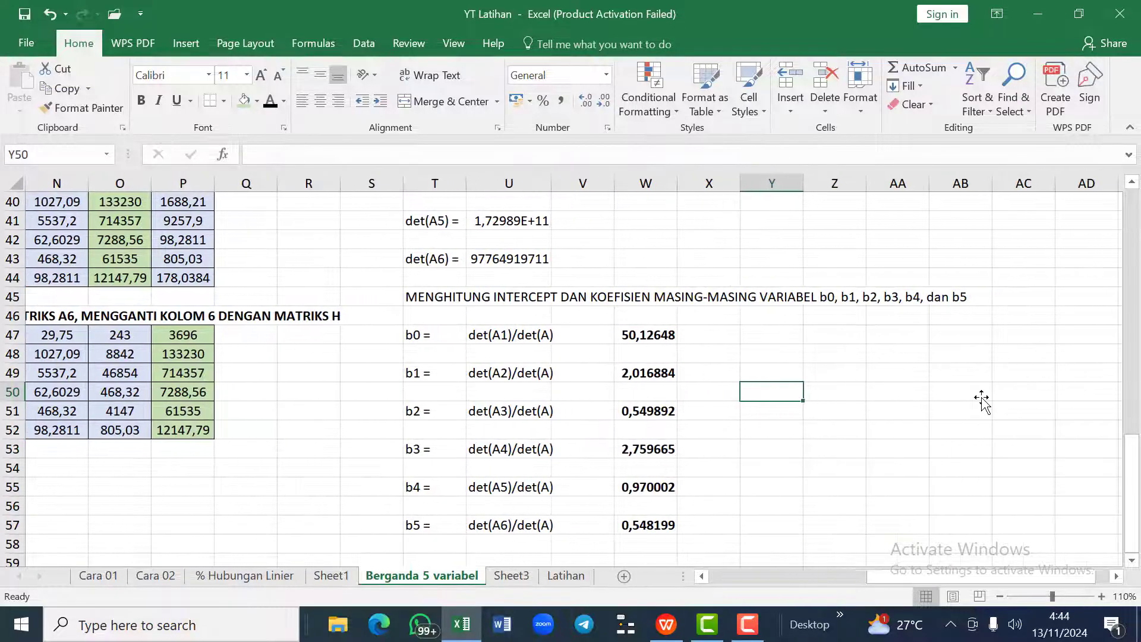
{"action": "scroll", "coordinate": [982, 402], "scroll_direction": "right", "scroll_amount": 1}
{"action": "scroll", "coordinate": [982, 402], "scroll_direction": "down", "scroll_amount": 1}
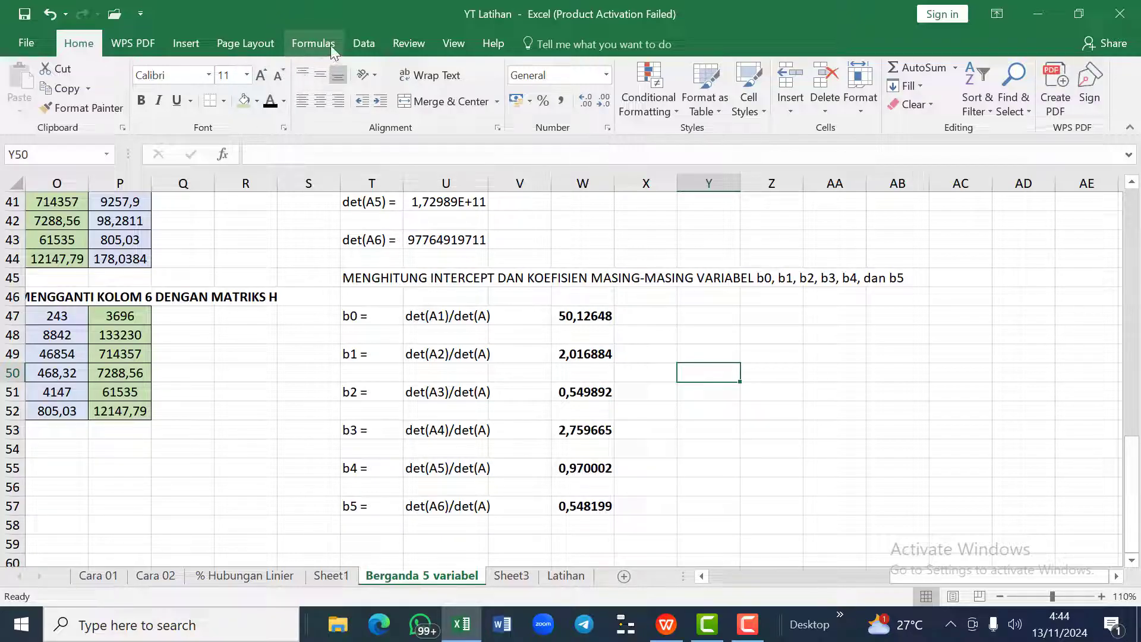
Step: Open the Regression tool from the Data Analysis tools
{"action": "left_click", "coordinate": [354, 44]}
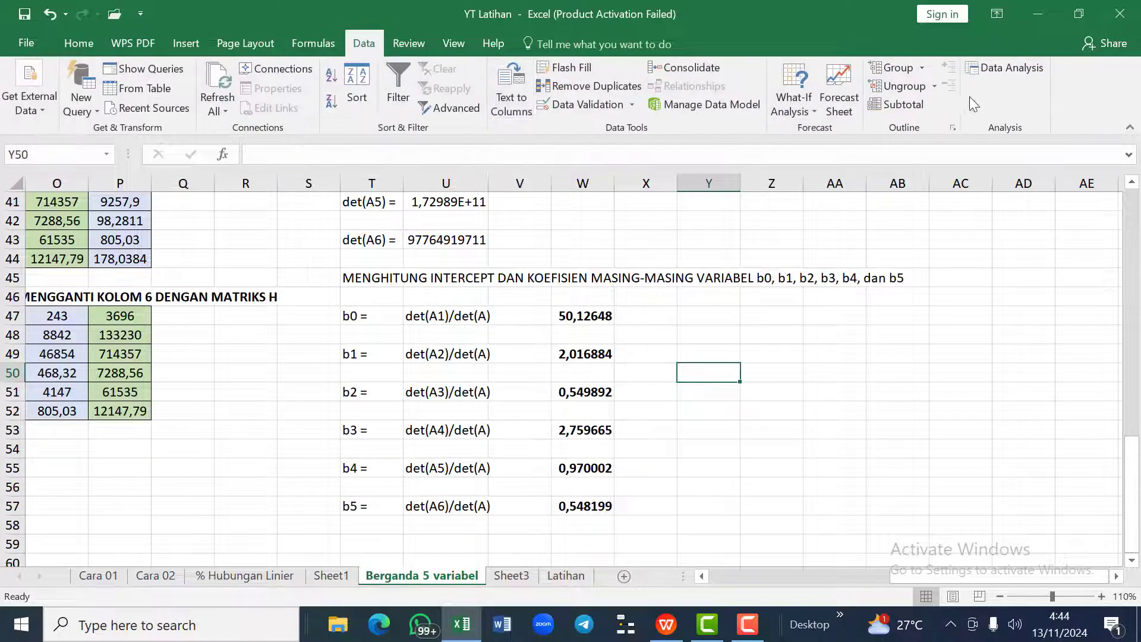
{"action": "left_click", "coordinate": [998, 67]}
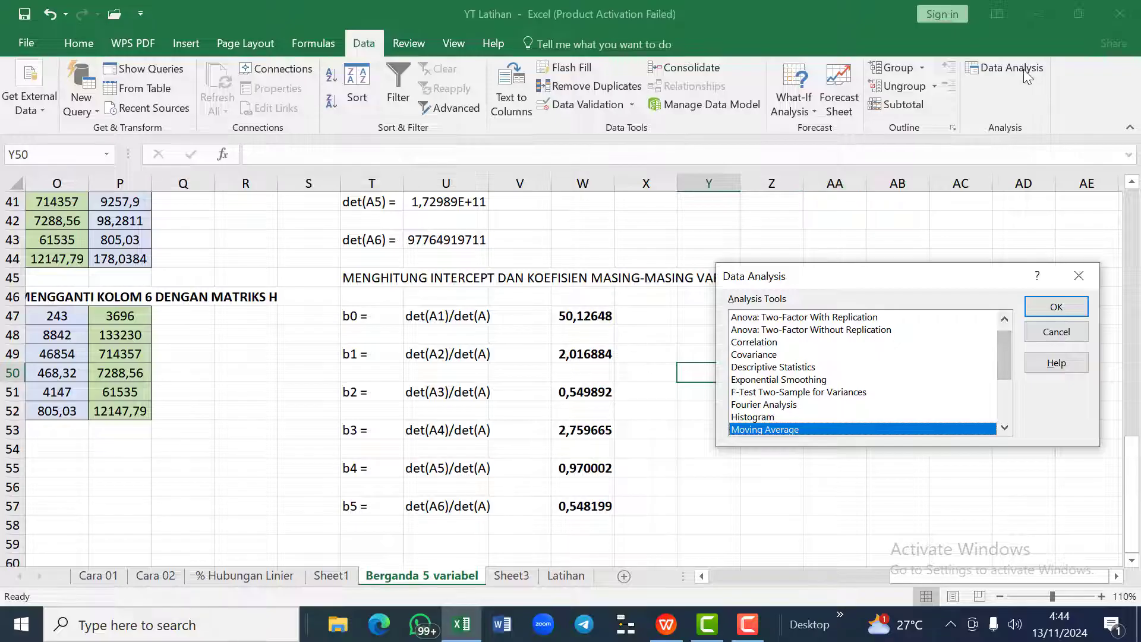
{"action": "left_click_drag", "start_coordinate": [1004, 356], "coordinate": [1005, 394]}
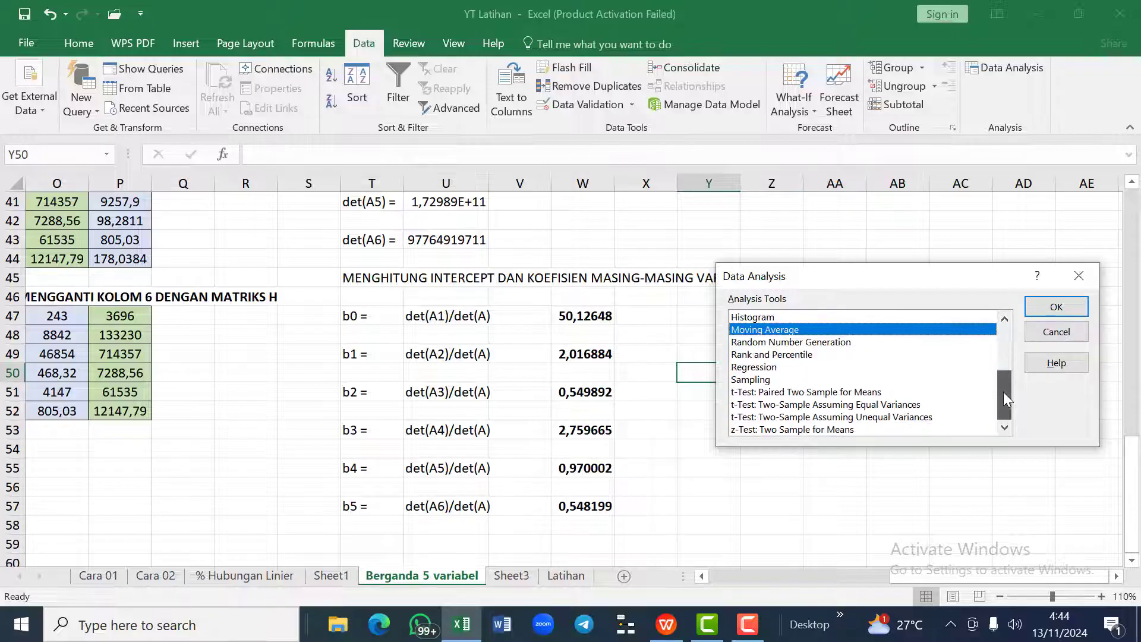
{"action": "left_click", "coordinate": [782, 368]}
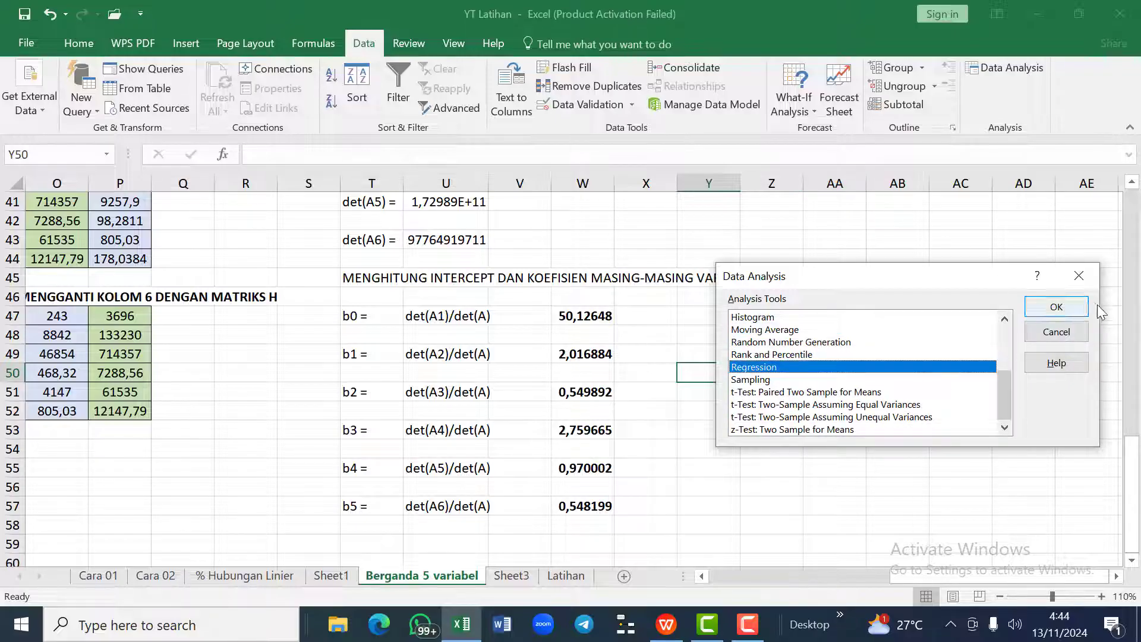
{"action": "left_click", "coordinate": [1057, 307]}
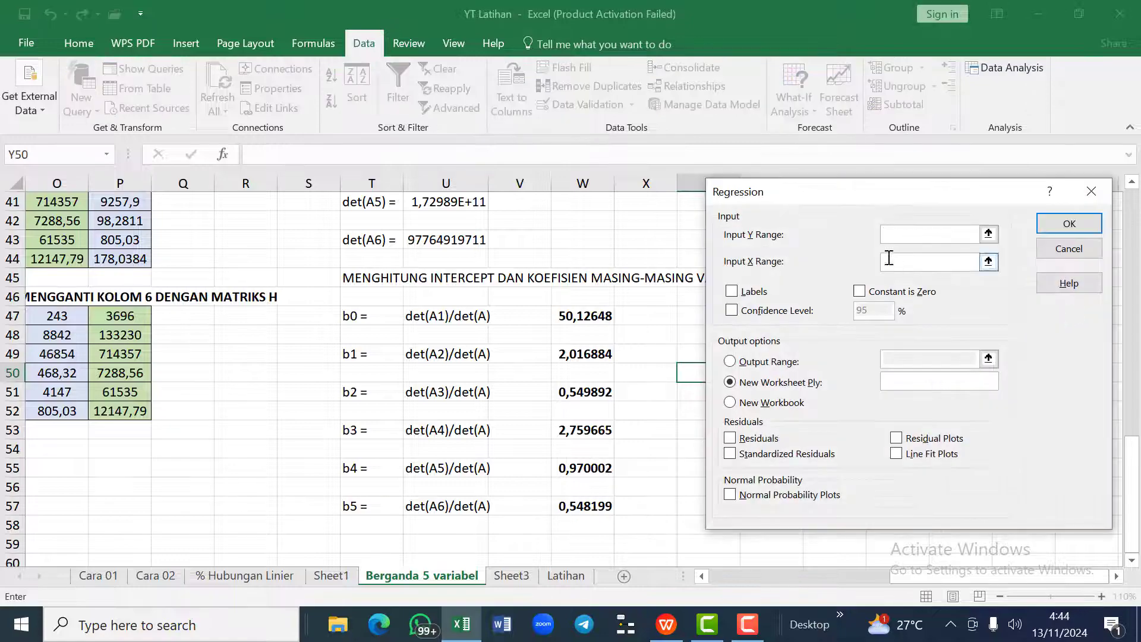
Step: Set the regression's Y input range to the Penjualan values in $B$3:$B$17
{"action": "left_click_drag", "start_coordinate": [851, 200], "coordinate": [528, 144]}
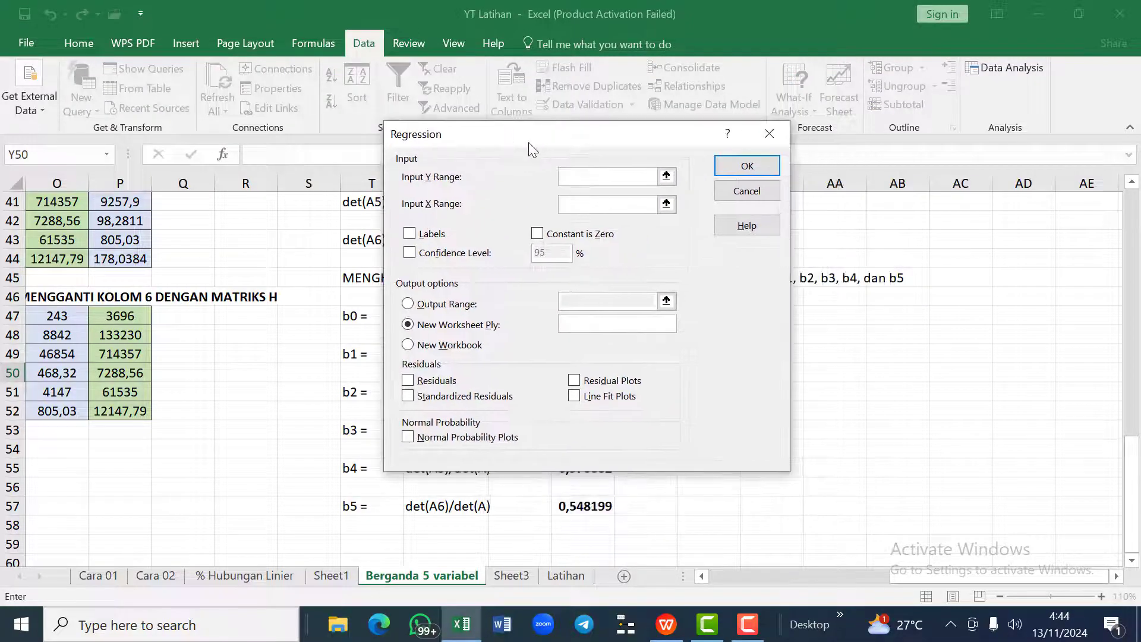
{"action": "scroll", "coordinate": [331, 277], "scroll_direction": "up", "scroll_amount": 13}
{"action": "scroll", "coordinate": [331, 277], "scroll_direction": "left", "scroll_amount": 4}
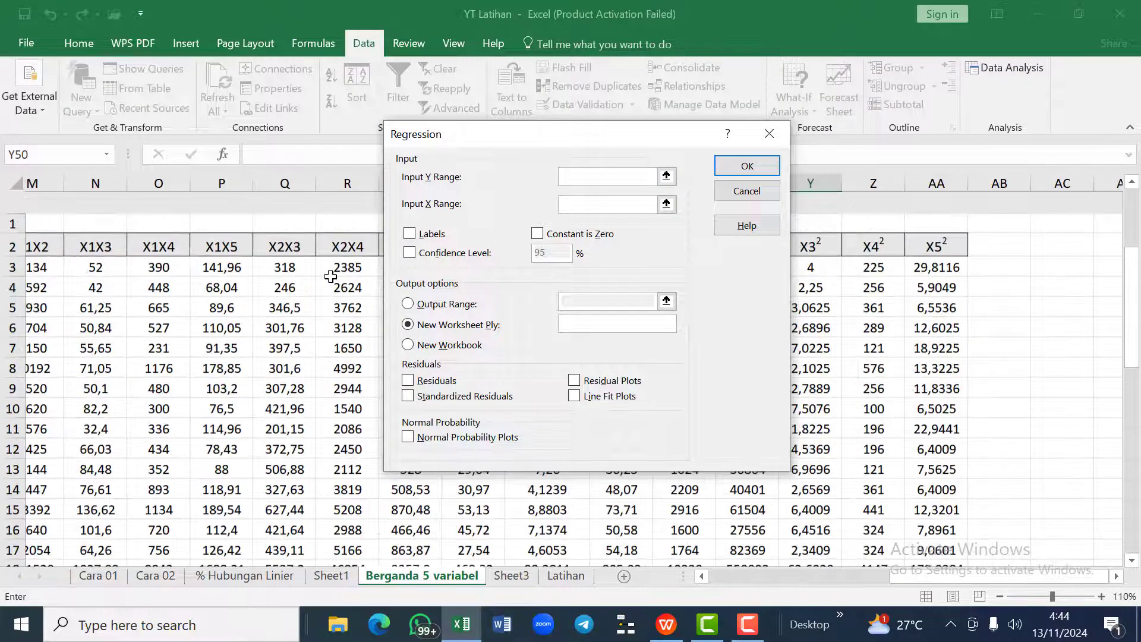
{"action": "scroll", "coordinate": [330, 277], "scroll_direction": "left", "scroll_amount": 3}
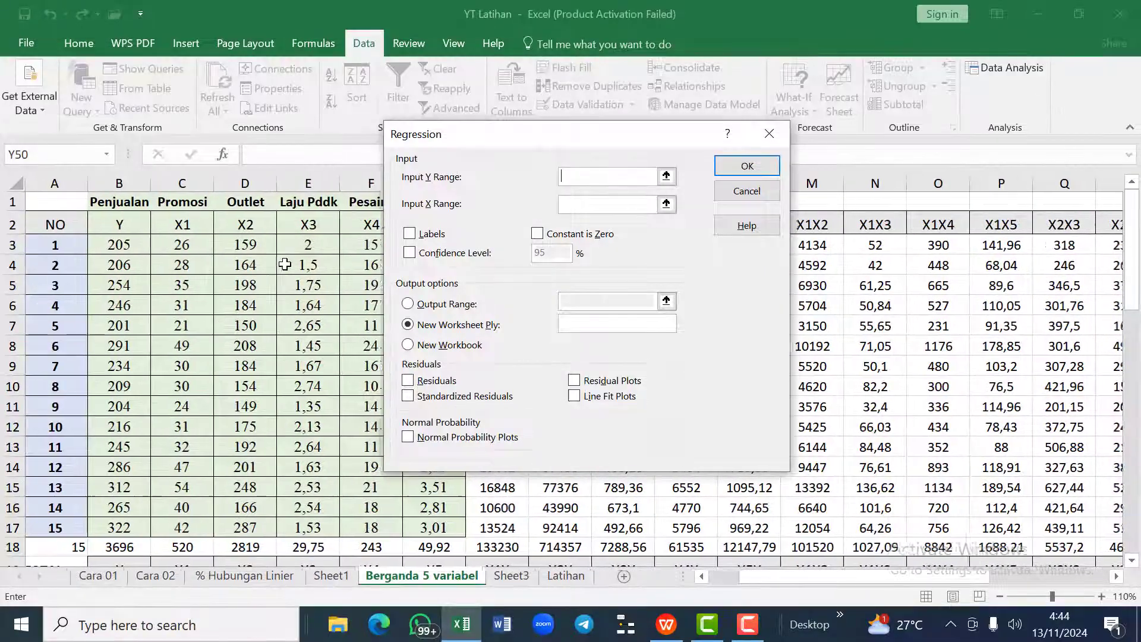
{"action": "left_click_drag", "start_coordinate": [486, 141], "coordinate": [664, 125]}
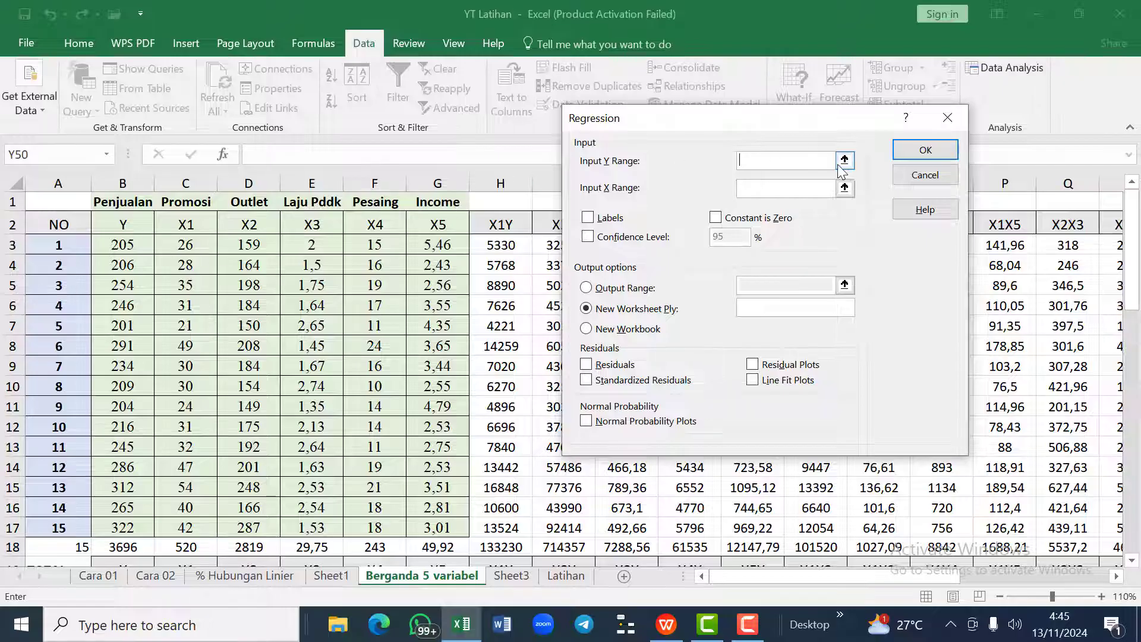
{"action": "left_click_drag", "start_coordinate": [122, 244], "coordinate": [119, 518]}
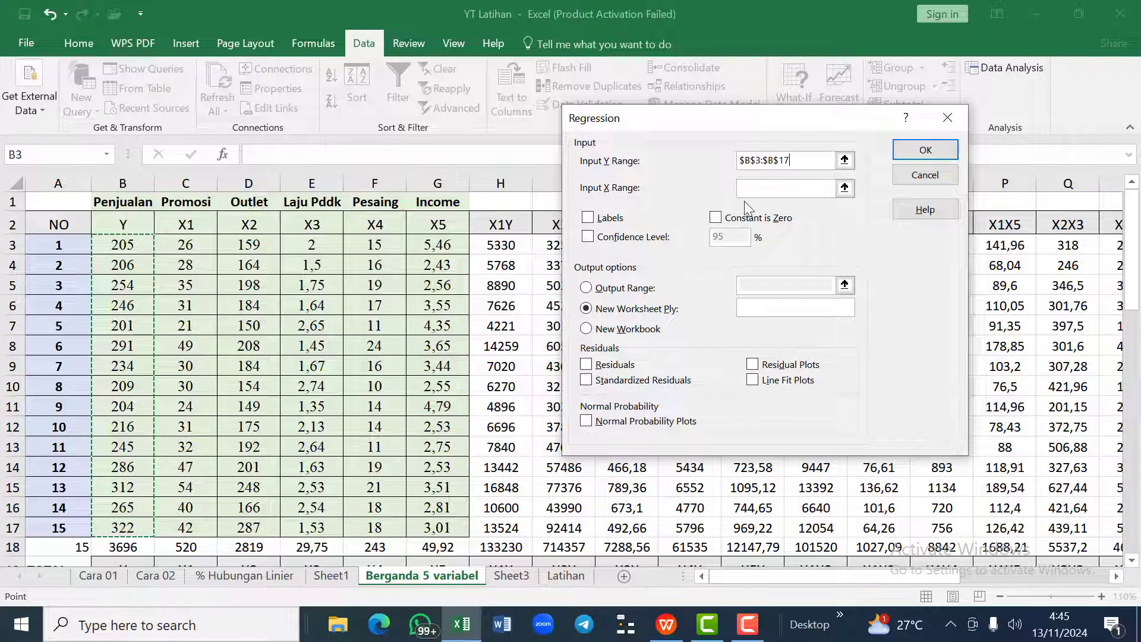
Step: Set the regression's X input range to the X1 to X5 values in $C$3:$G$17
{"action": "left_click", "coordinate": [754, 187]}
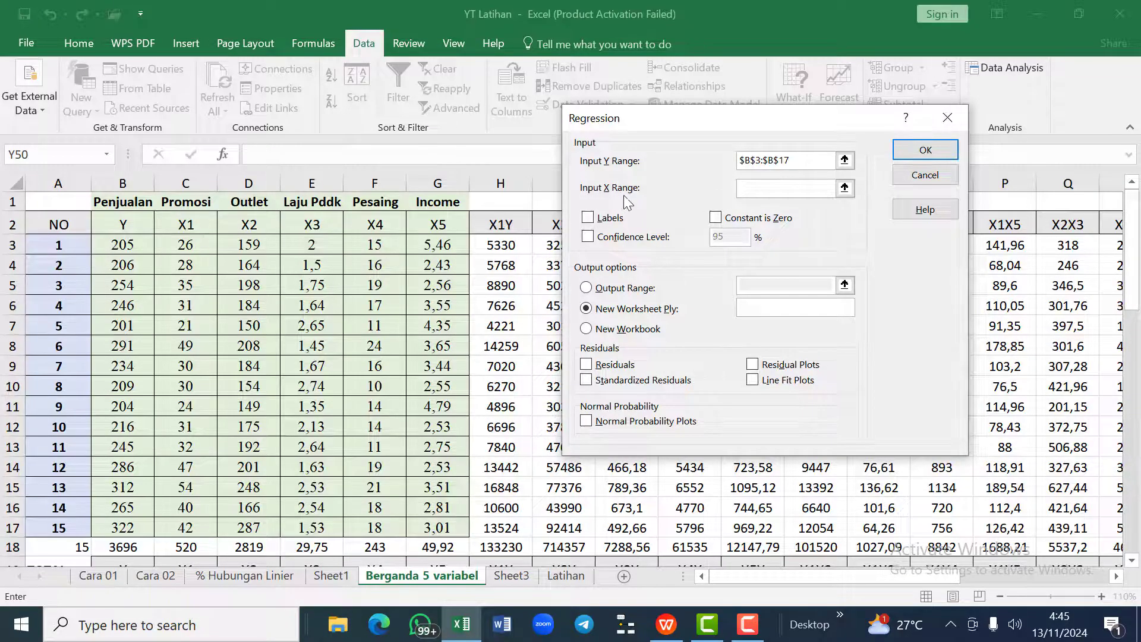
{"action": "left_click_drag", "start_coordinate": [189, 249], "coordinate": [454, 491]}
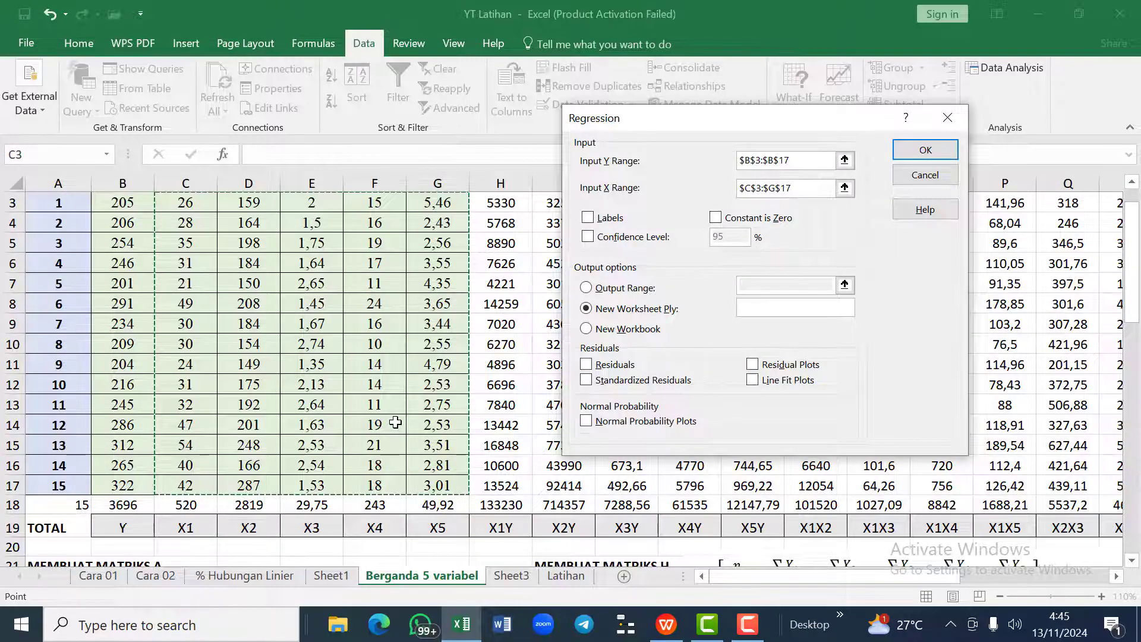
{"action": "scroll", "coordinate": [395, 423], "scroll_direction": "up", "scroll_amount": 1}
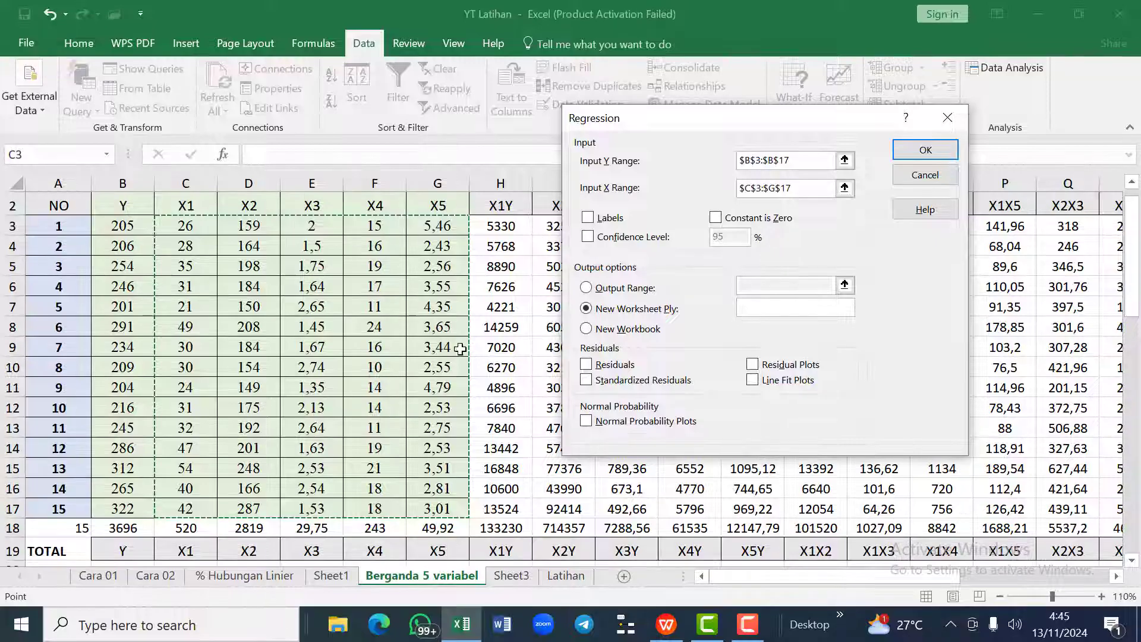
Step: Set the regression's output range to $AB$26 on the same sheet and run the analysis
{"action": "left_click", "coordinate": [586, 287]}
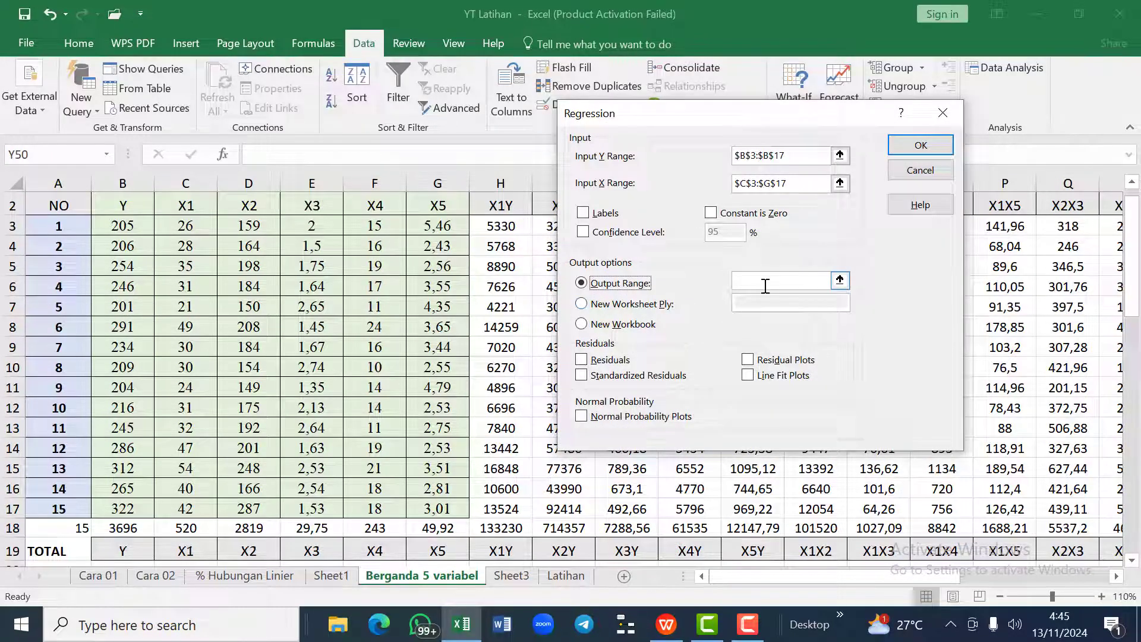
{"action": "left_click", "coordinate": [766, 286]}
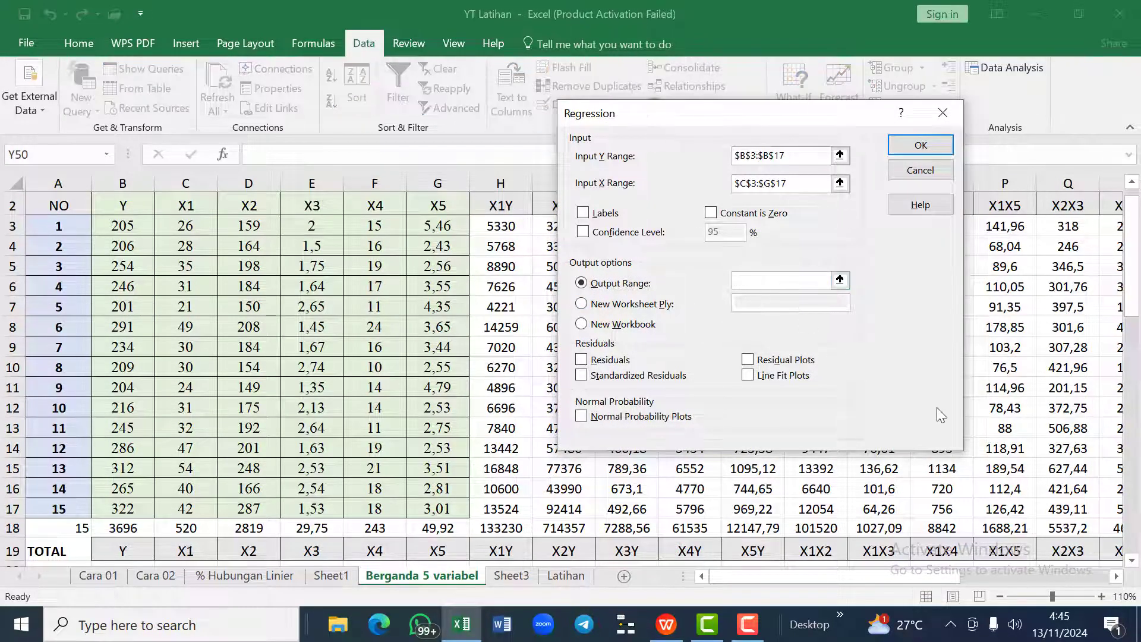
{"action": "scroll", "coordinate": [1021, 487], "scroll_direction": "right", "scroll_amount": 5}
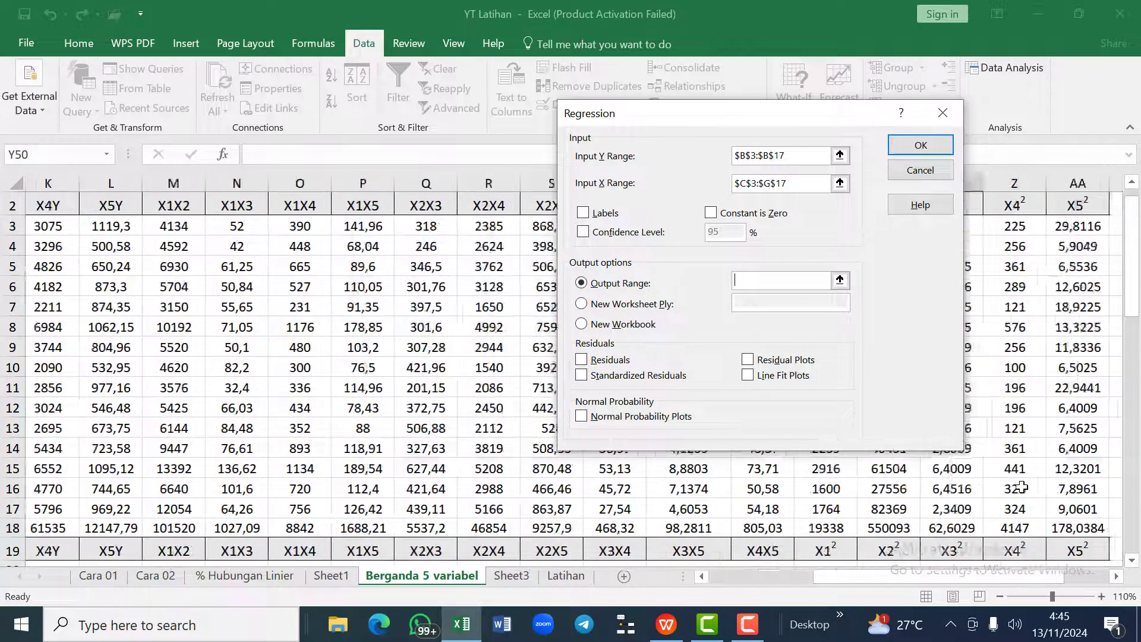
{"action": "scroll", "coordinate": [1021, 487], "scroll_direction": "right", "scroll_amount": 7}
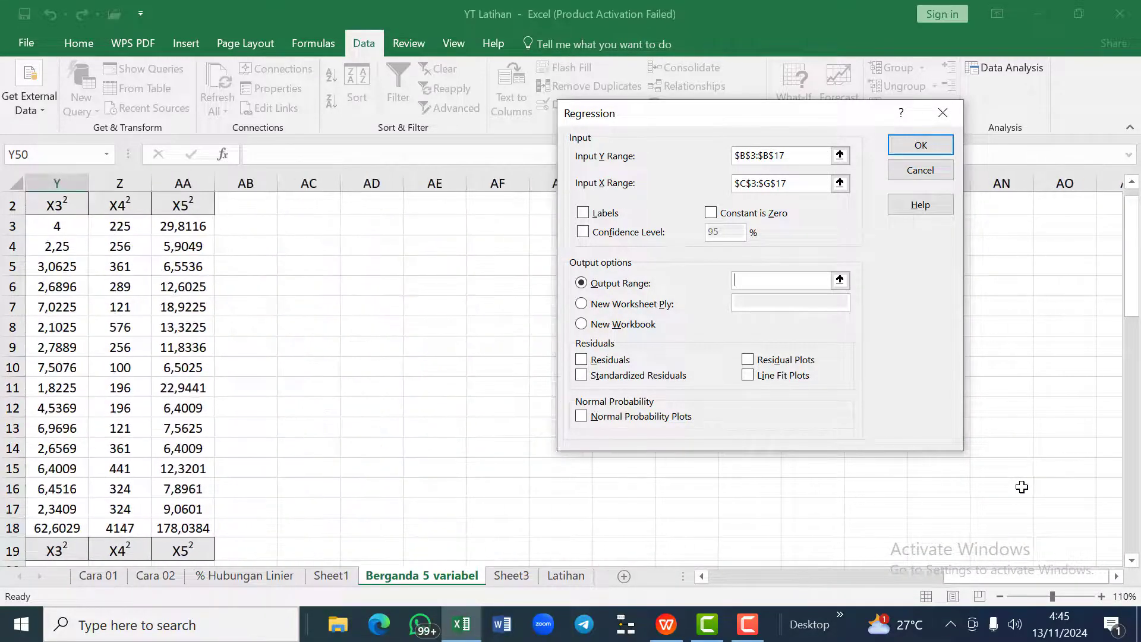
{"action": "scroll", "coordinate": [1022, 487], "scroll_direction": "down", "scroll_amount": 3}
{"action": "scroll", "coordinate": [1022, 486], "scroll_direction": "left", "scroll_amount": 5}
{"action": "scroll", "coordinate": [1022, 487], "scroll_direction": "down", "scroll_amount": 2}
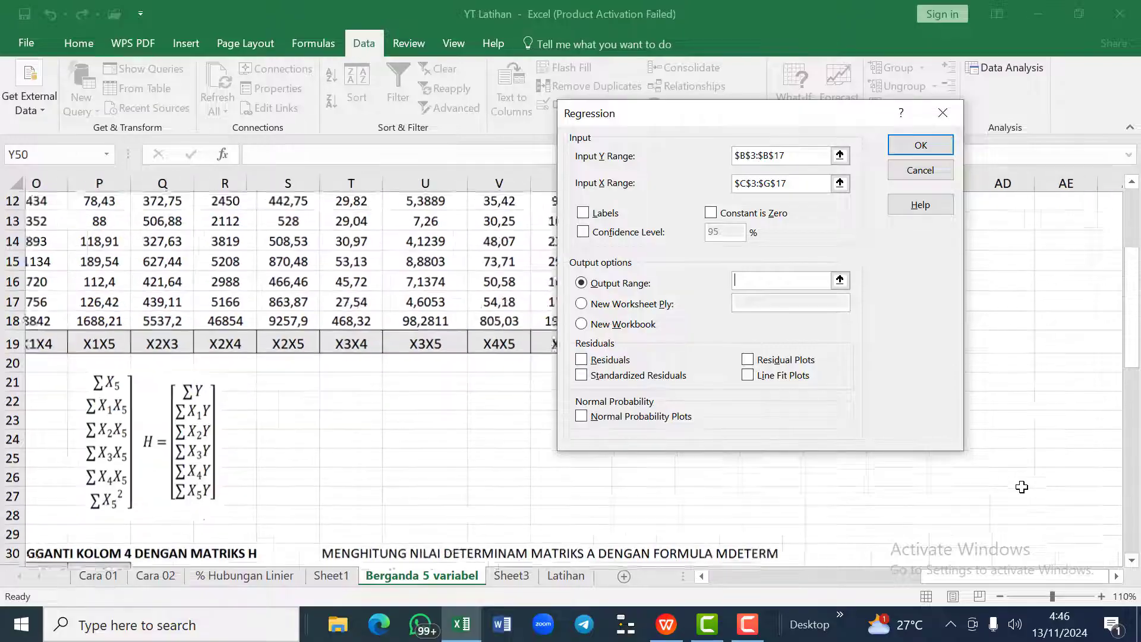
{"action": "scroll", "coordinate": [1022, 487], "scroll_direction": "down", "scroll_amount": 2}
{"action": "scroll", "coordinate": [1021, 487], "scroll_direction": "right", "scroll_amount": 4}
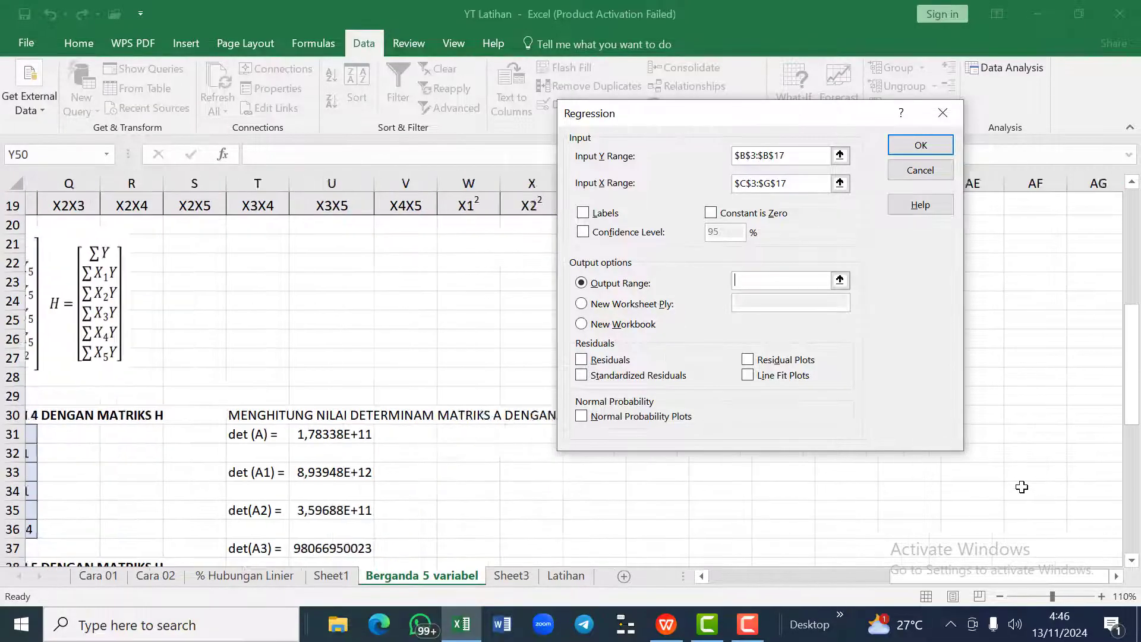
{"action": "scroll", "coordinate": [1021, 487], "scroll_direction": "right", "scroll_amount": 1}
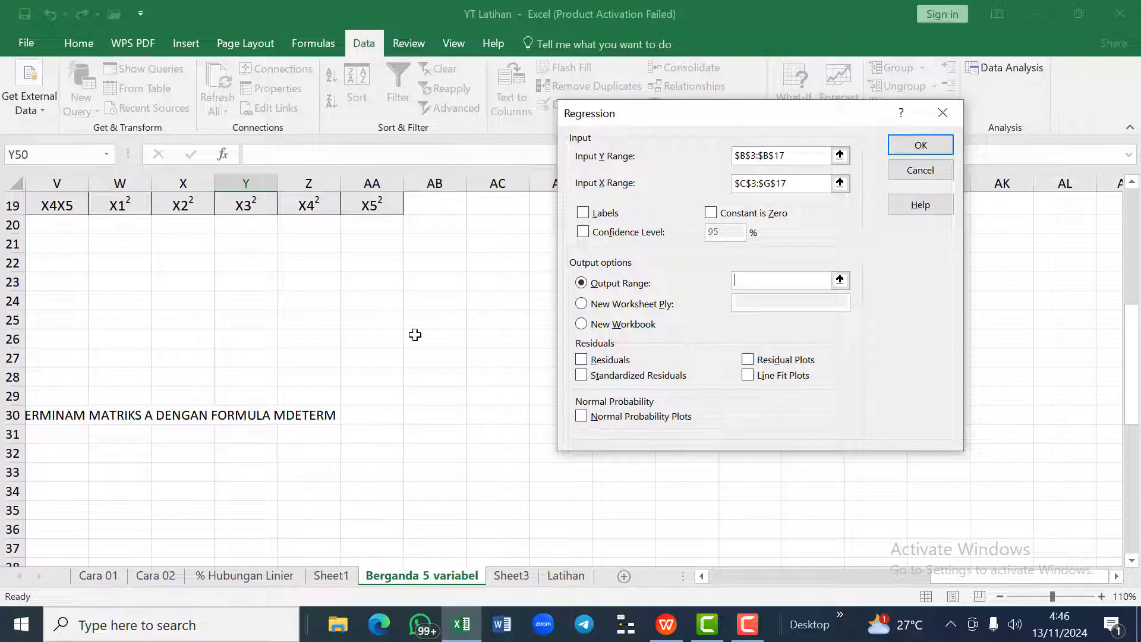
{"action": "left_click", "coordinate": [440, 342]}
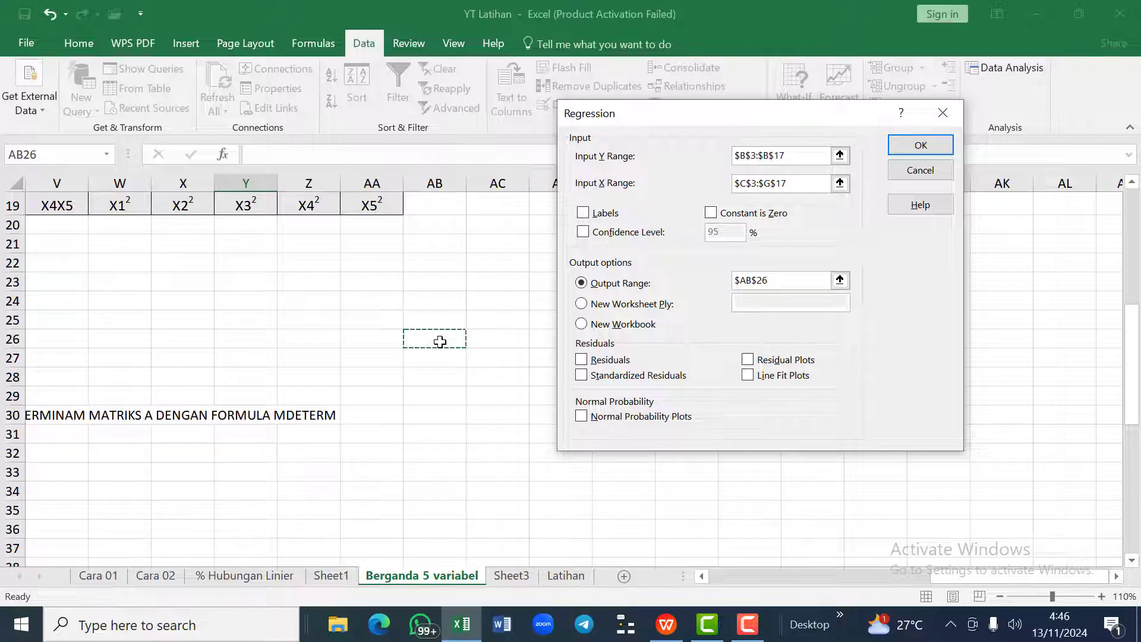
{"action": "left_click", "coordinate": [901, 148]}
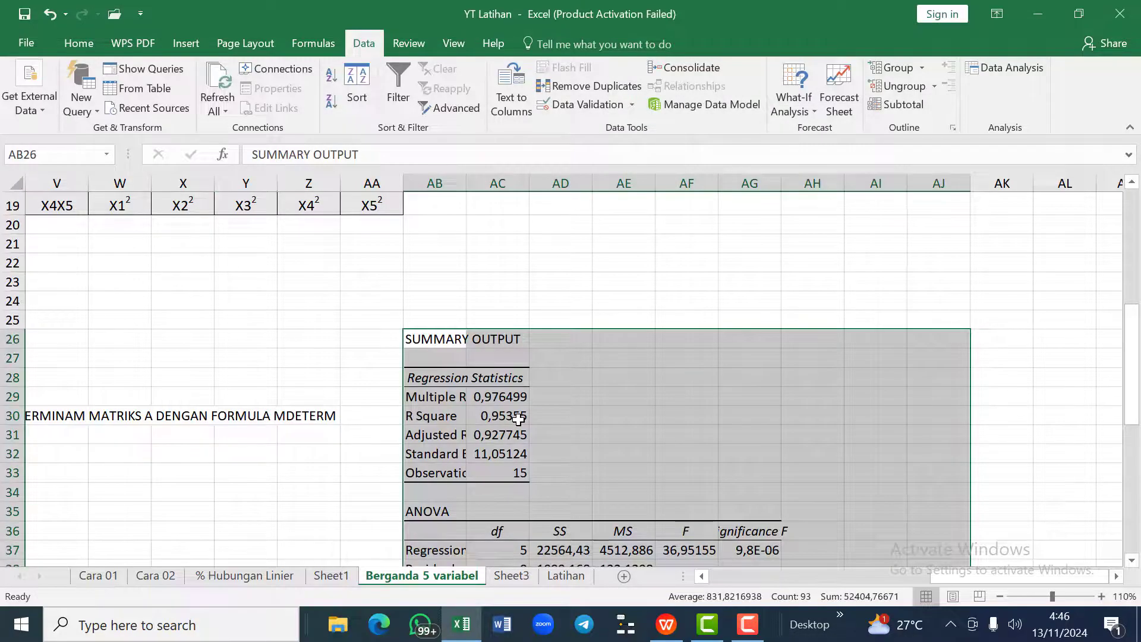
Step: Fill the regression output's coefficients in AC42:AC47 and the determinant-based results in W47:W57 with light green
{"action": "scroll", "coordinate": [518, 420], "scroll_direction": "down", "scroll_amount": 4}
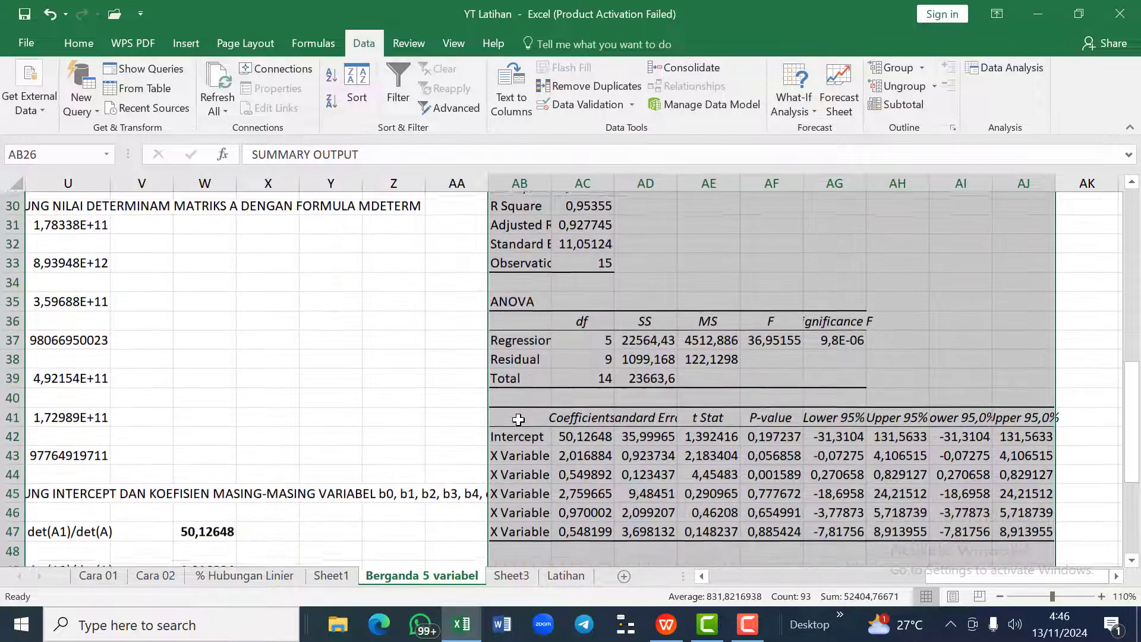
{"action": "scroll", "coordinate": [519, 420], "scroll_direction": "down", "scroll_amount": 2}
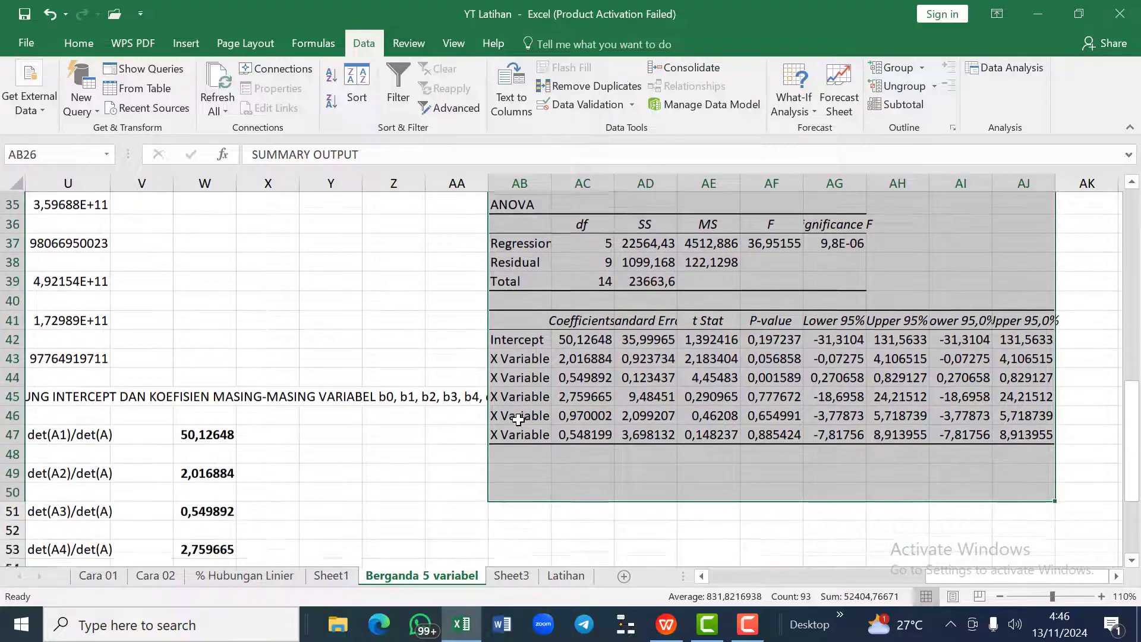
{"action": "scroll", "coordinate": [518, 420], "scroll_direction": "down", "scroll_amount": 1}
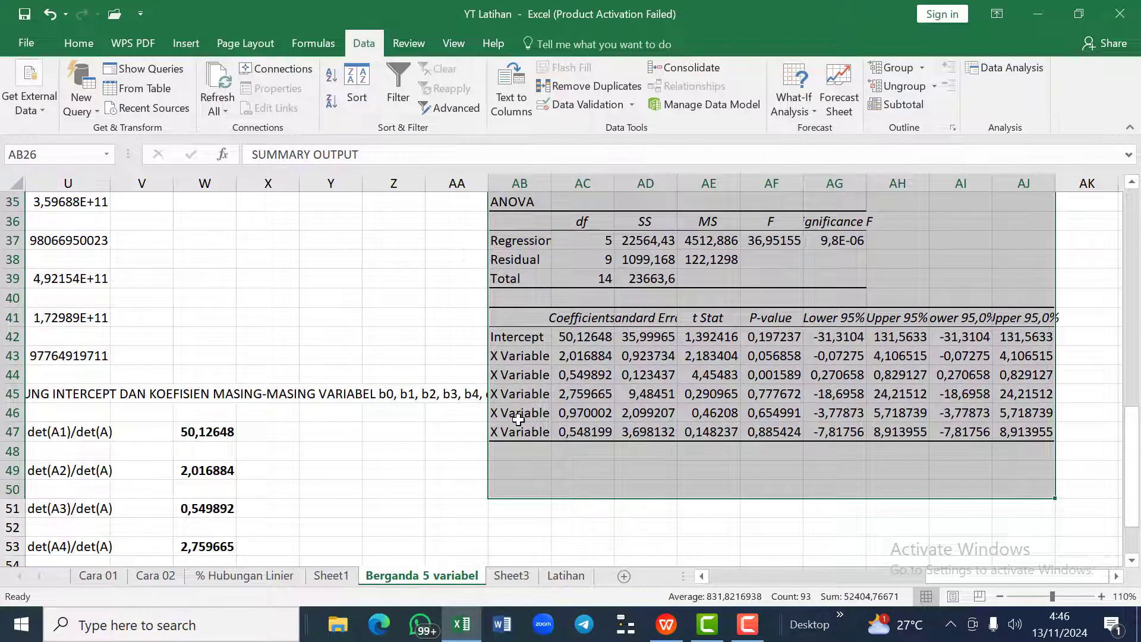
{"action": "scroll", "coordinate": [518, 419], "scroll_direction": "down", "scroll_amount": 2}
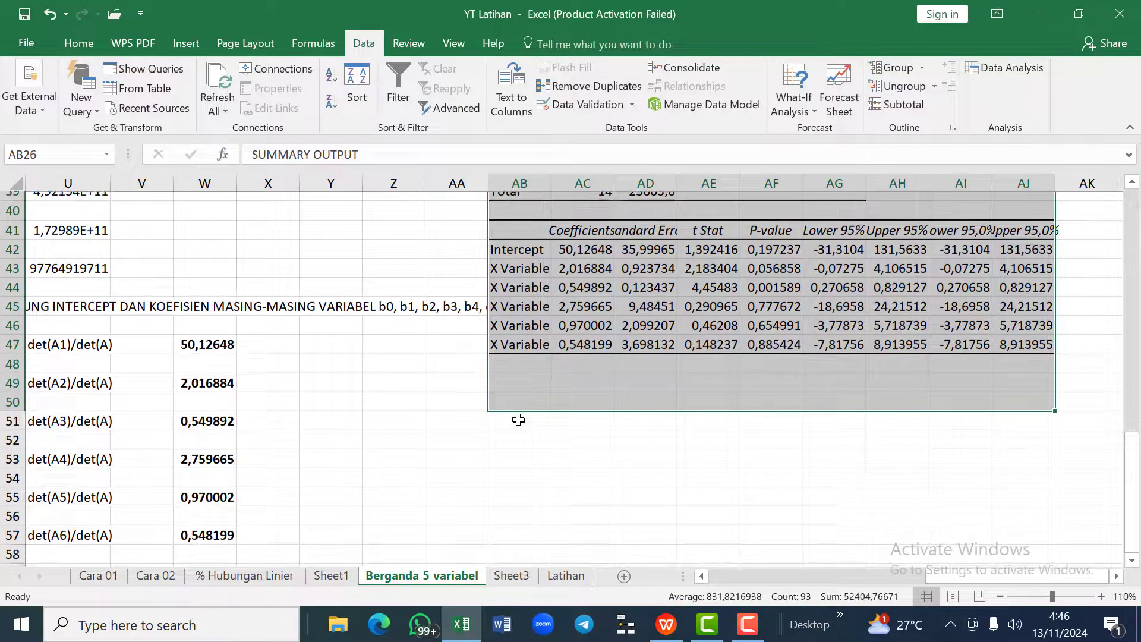
{"action": "scroll", "coordinate": [518, 420], "scroll_direction": "down", "scroll_amount": 1}
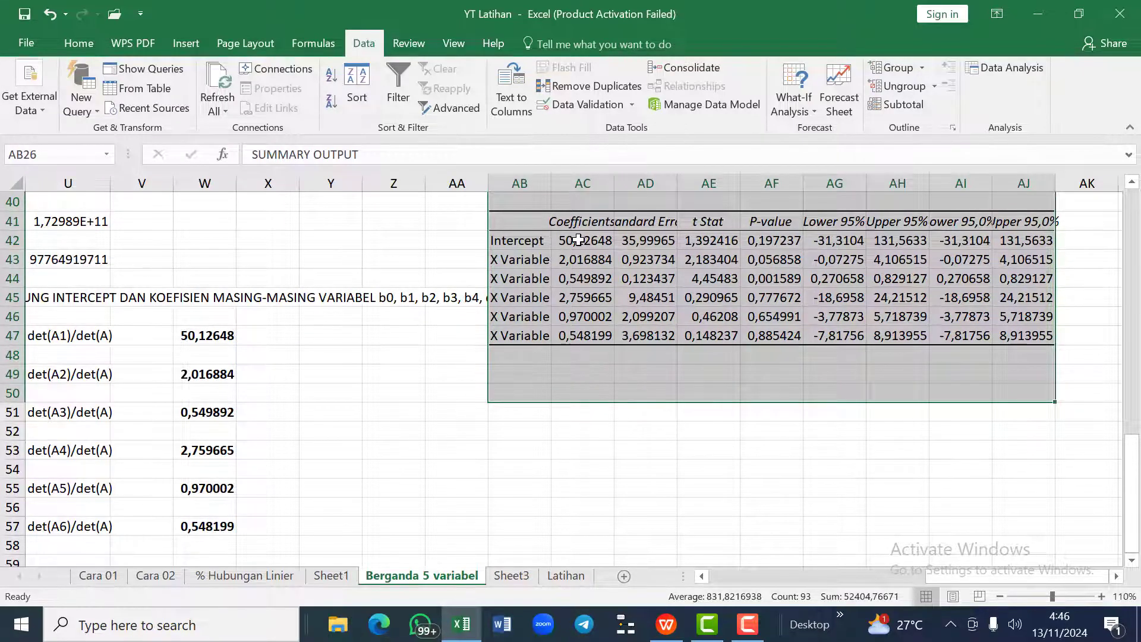
{"action": "left_click_drag", "start_coordinate": [578, 240], "coordinate": [578, 333]}
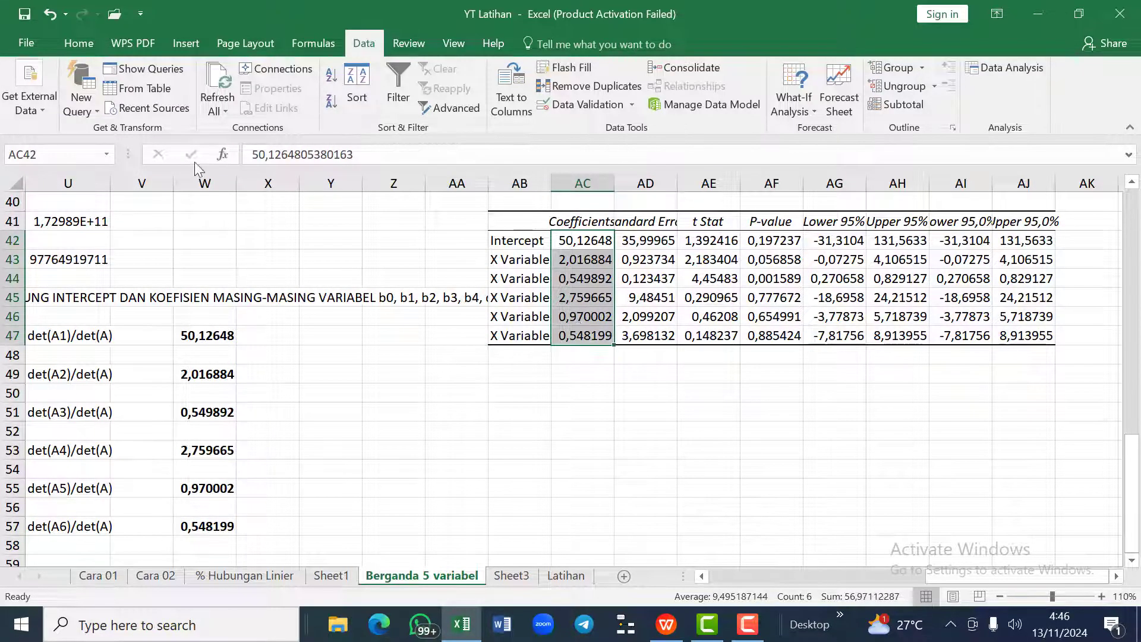
{"action": "left_click", "coordinate": [78, 46]}
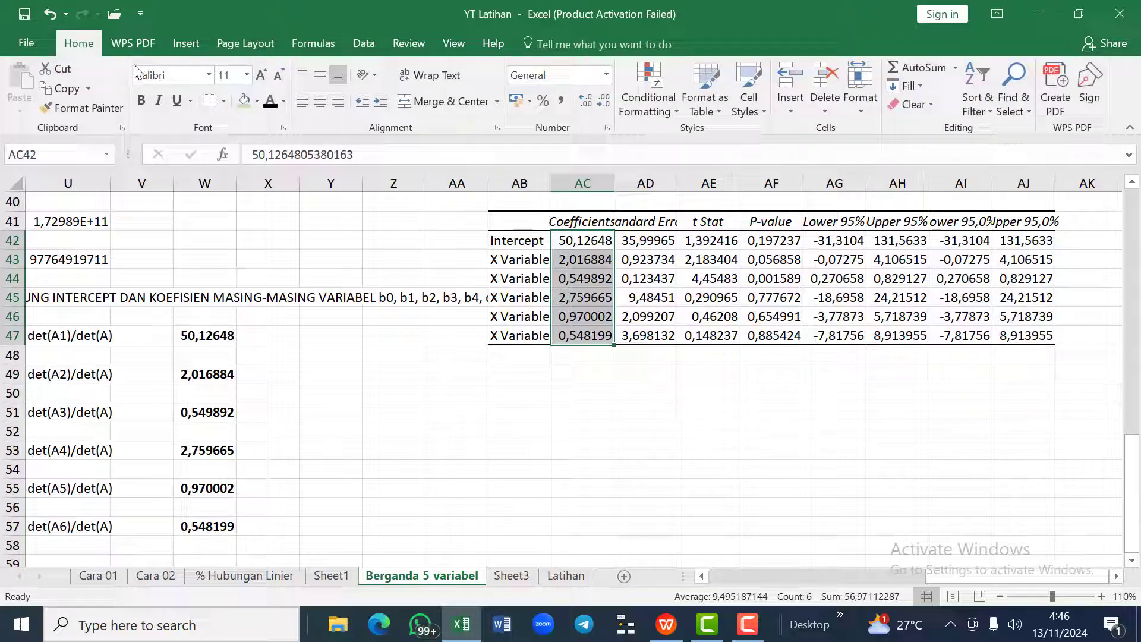
{"action": "left_click", "coordinate": [245, 101]}
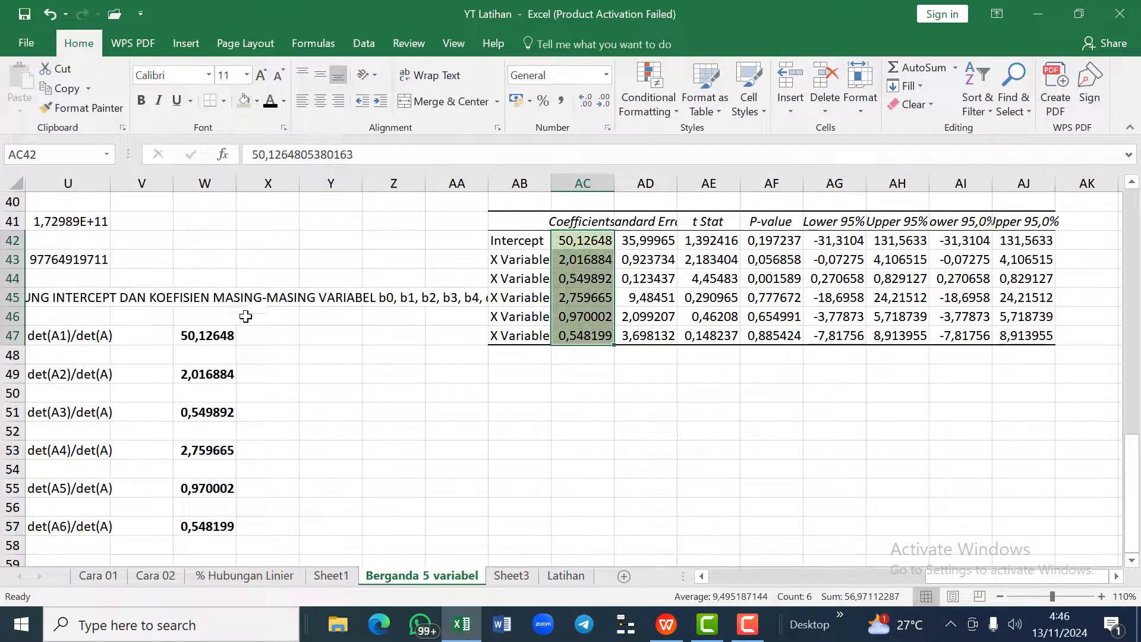
{"action": "left_click_drag", "start_coordinate": [203, 337], "coordinate": [206, 524]}
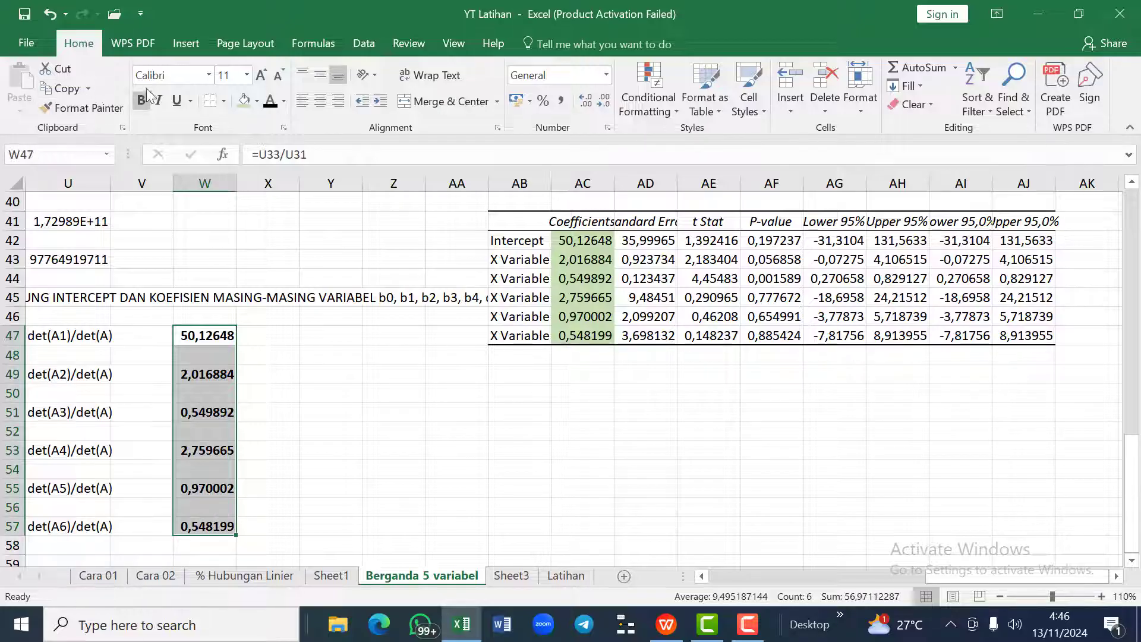
{"action": "left_click", "coordinate": [243, 101]}
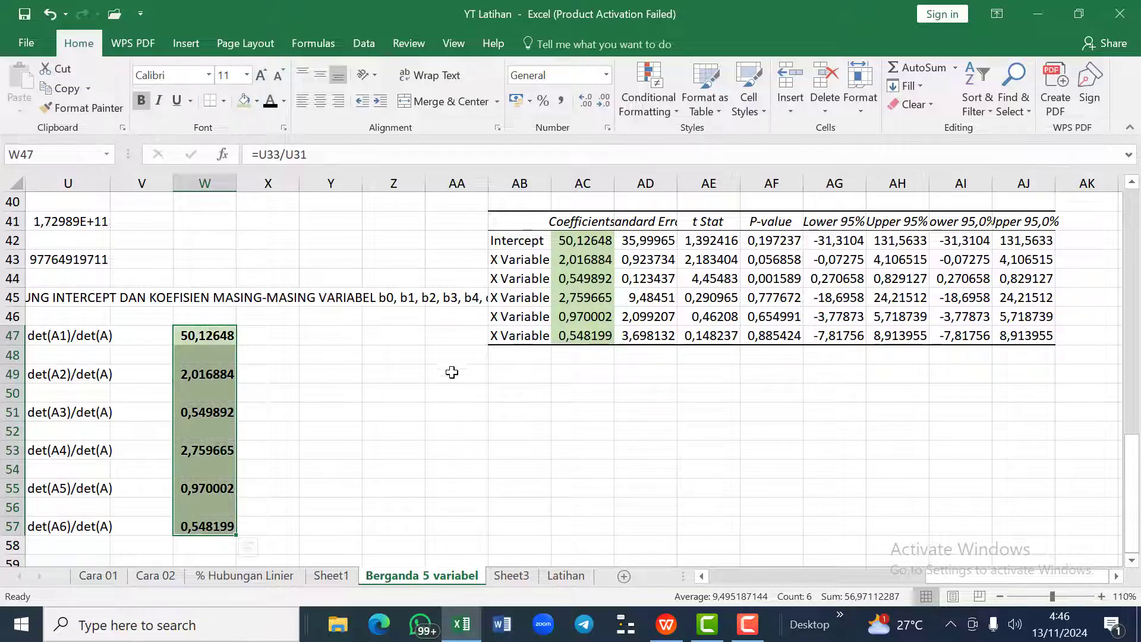
Step: Compare the determinant-based b0 to b5 results in column W with the coefficients in the regression output
{"action": "scroll", "coordinate": [460, 398], "scroll_direction": "left", "scroll_amount": 2}
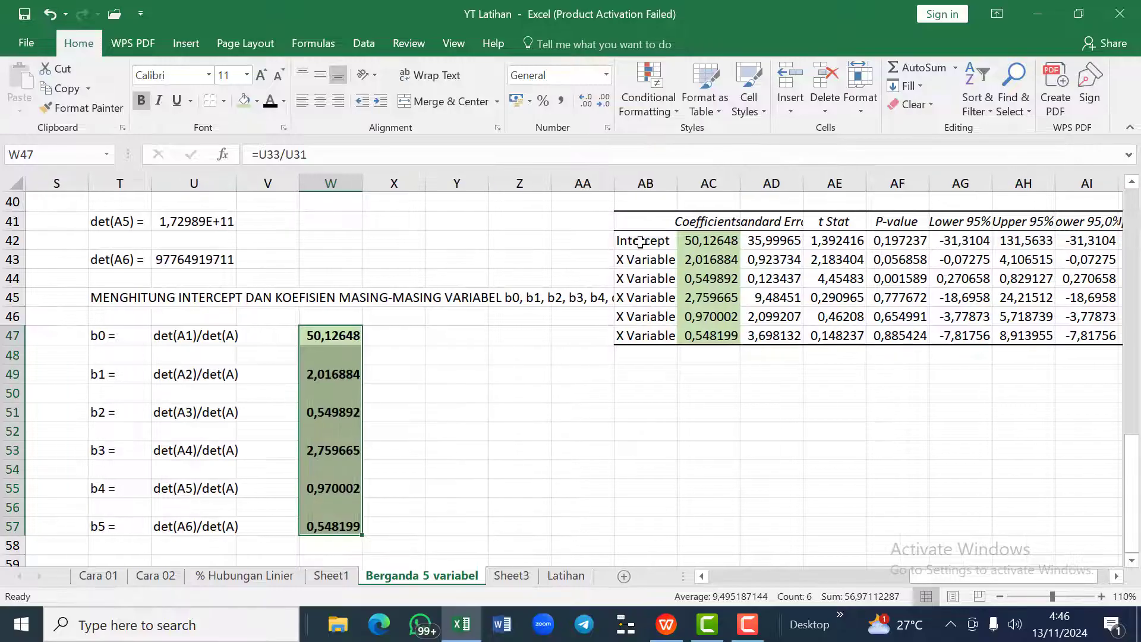
{"action": "left_click", "coordinate": [641, 241]}
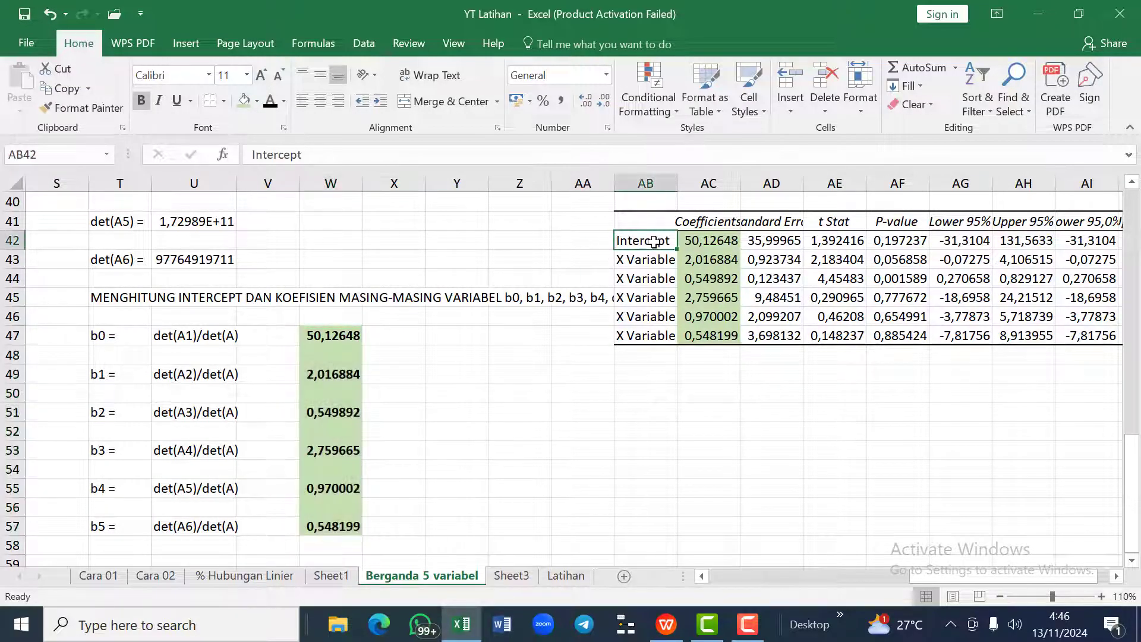
{"action": "left_click", "coordinate": [312, 379]}
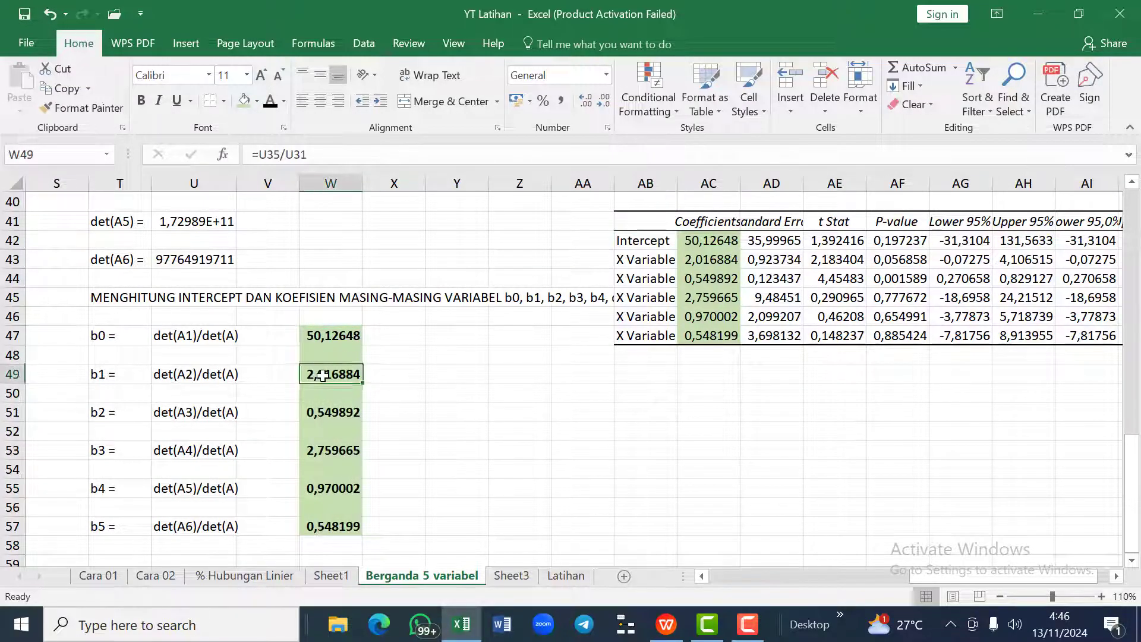
{"action": "left_click", "coordinate": [330, 418]}
{"action": "key", "text": "Down"}
{"action": "key", "text": "Down"}
{"action": "key", "text": "Down"}
{"action": "key", "text": "Down"}
{"action": "key", "text": "Down"}
{"action": "key", "text": "Down"}
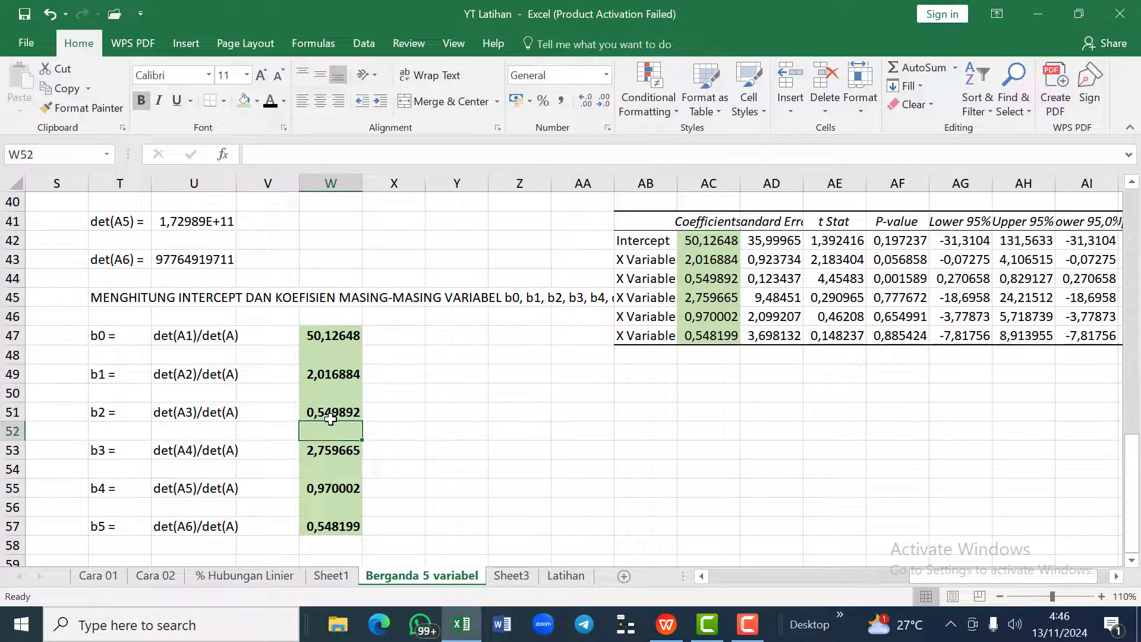
{"action": "key", "text": "Right"}
{"action": "key", "text": "Right"}
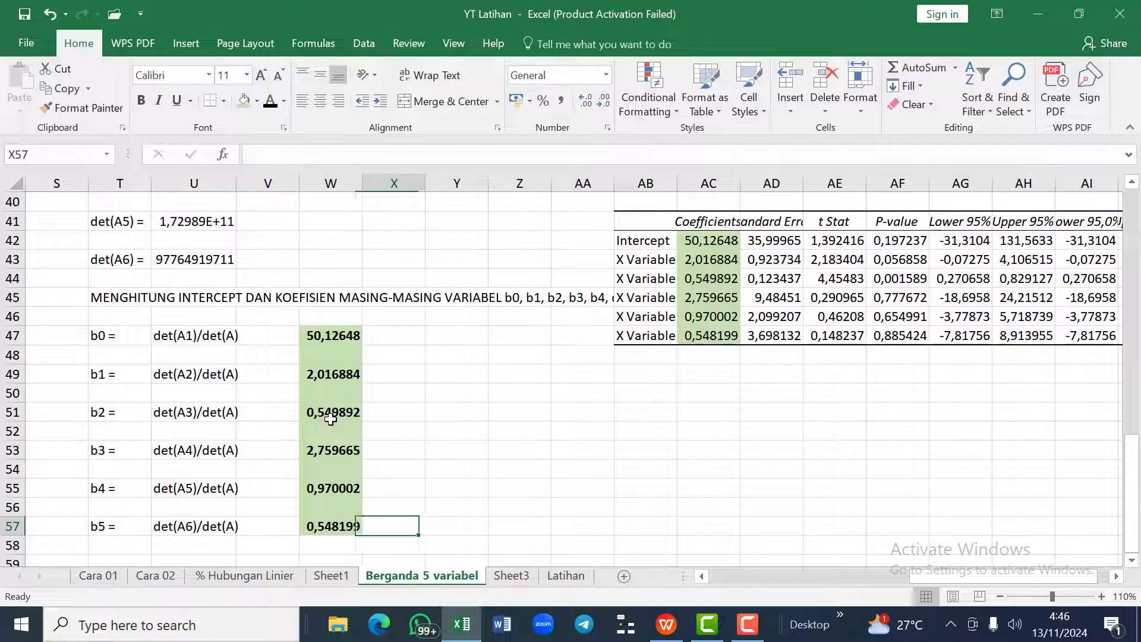
{"action": "key", "text": "Up"}
{"action": "key", "text": "Up"}
{"action": "key", "text": "Up"}
{"action": "key", "text": "Up"}
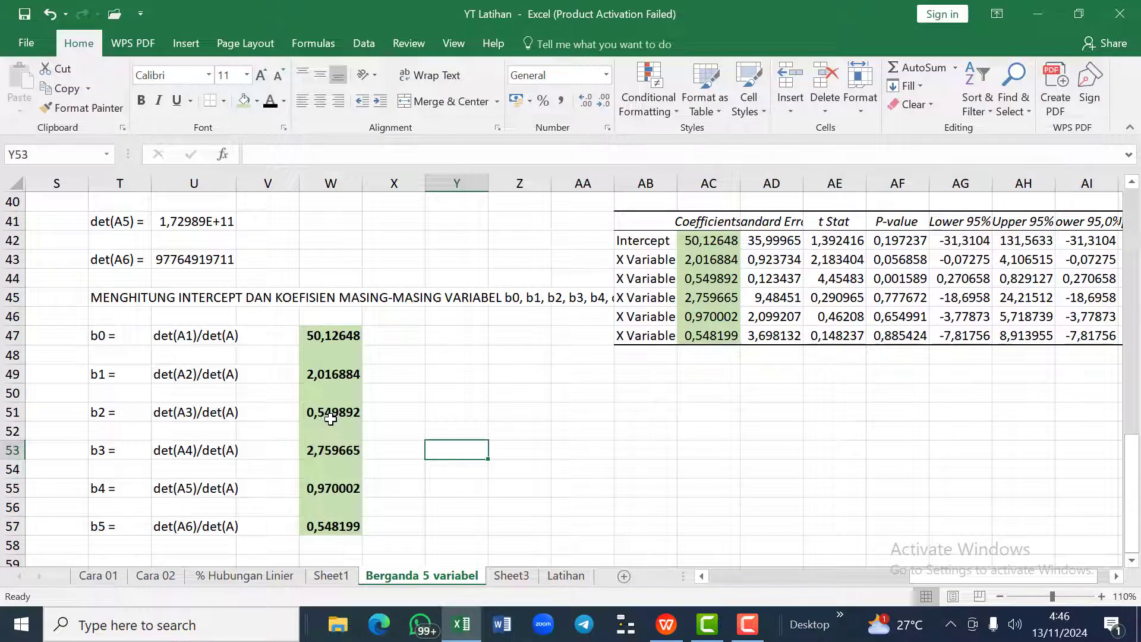
{"action": "key", "text": "Up"}
{"action": "key", "text": "Up"}
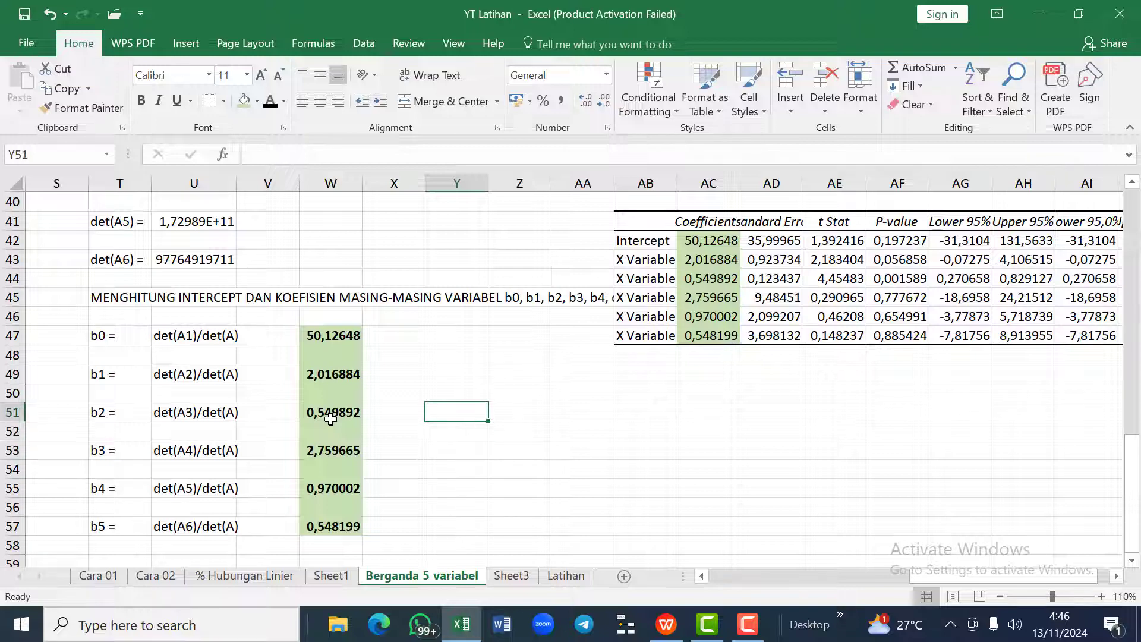
{"action": "key", "text": "Down"}
{"action": "key", "text": "Down"}
{"action": "key", "text": "Down"}
{"action": "key", "text": "Down"}
{"action": "key", "text": "Down"}
{"action": "key", "text": "Down"}
{"action": "key", "text": "Down"}
{"action": "key", "text": "Down"}
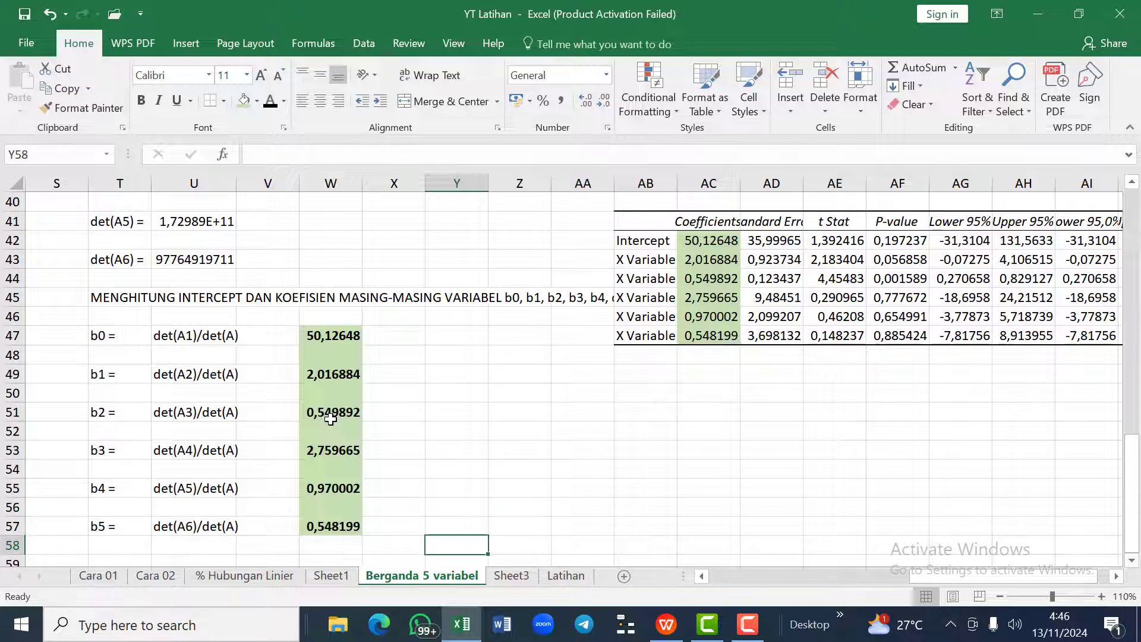
Step: Enter the label "y =" in cell T59, below the b5 row
{"action": "key", "text": "Left"}
{"action": "key", "text": "Left"}
{"action": "key", "text": "Left"}
{"action": "key", "text": "Left"}
{"action": "key", "text": "Left"}
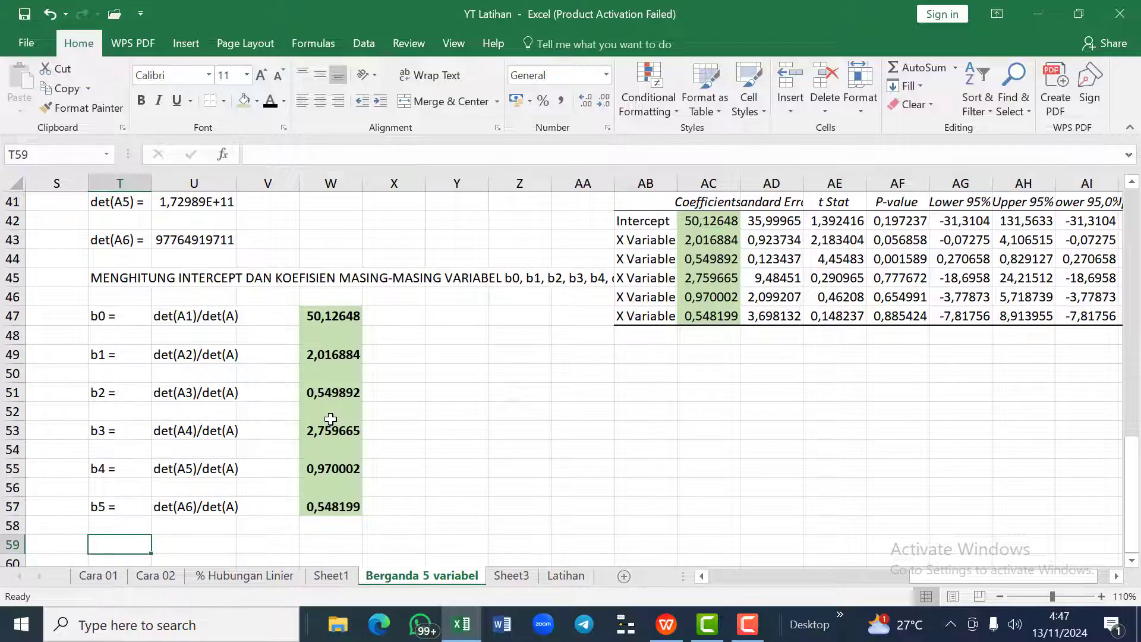
{"action": "key", "text": "Right"}
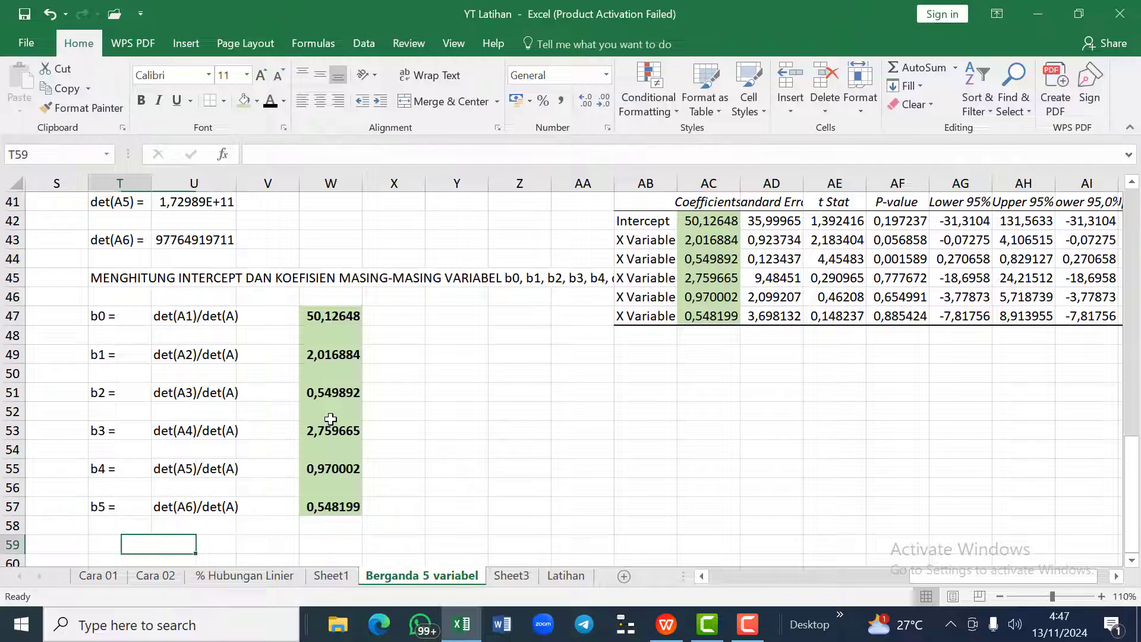
{"action": "key", "text": "Left"}
{"action": "type", "text": "y"}
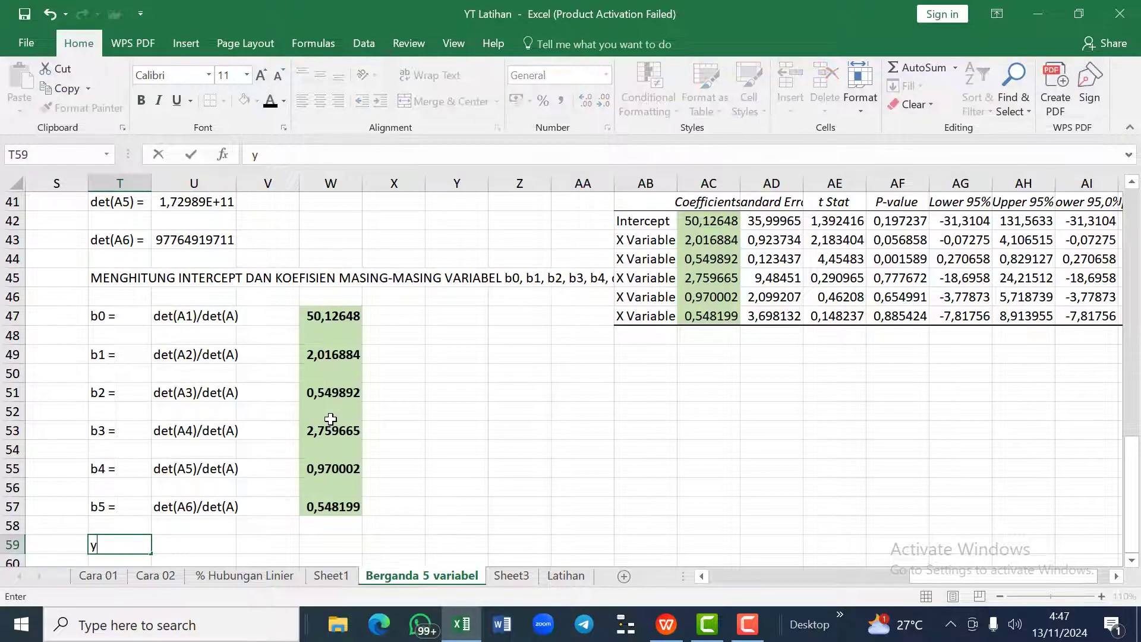
{"action": "key", "text": "Right"}
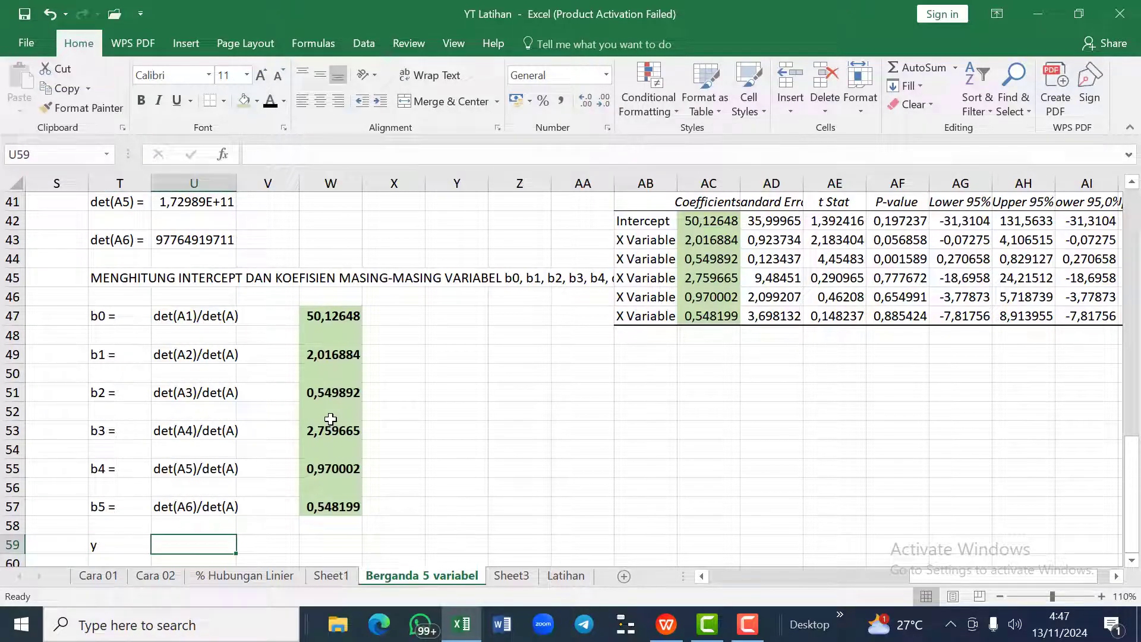
{"action": "key", "text": "Left"}
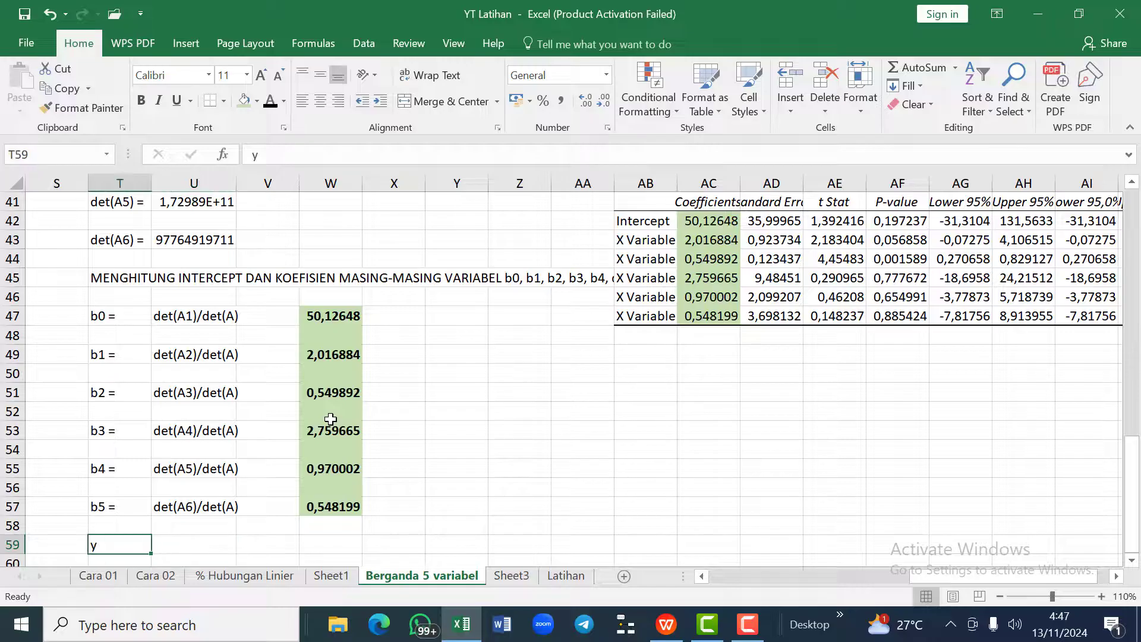
{"action": "double_click", "coordinate": [124, 544]}
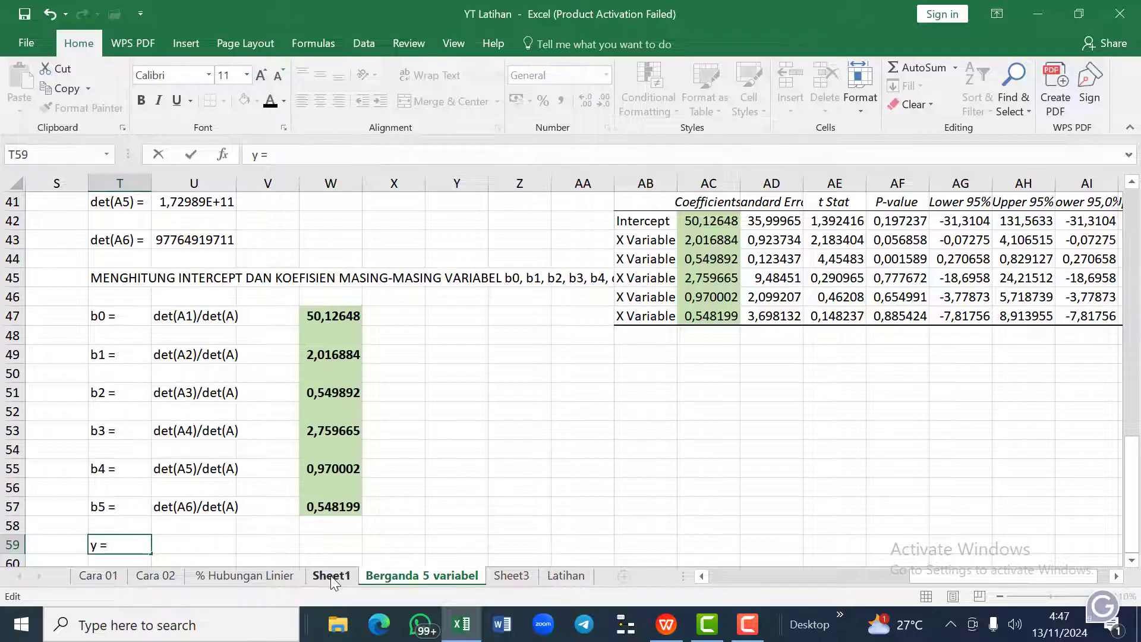
{"action": "key", "text": "Return"}
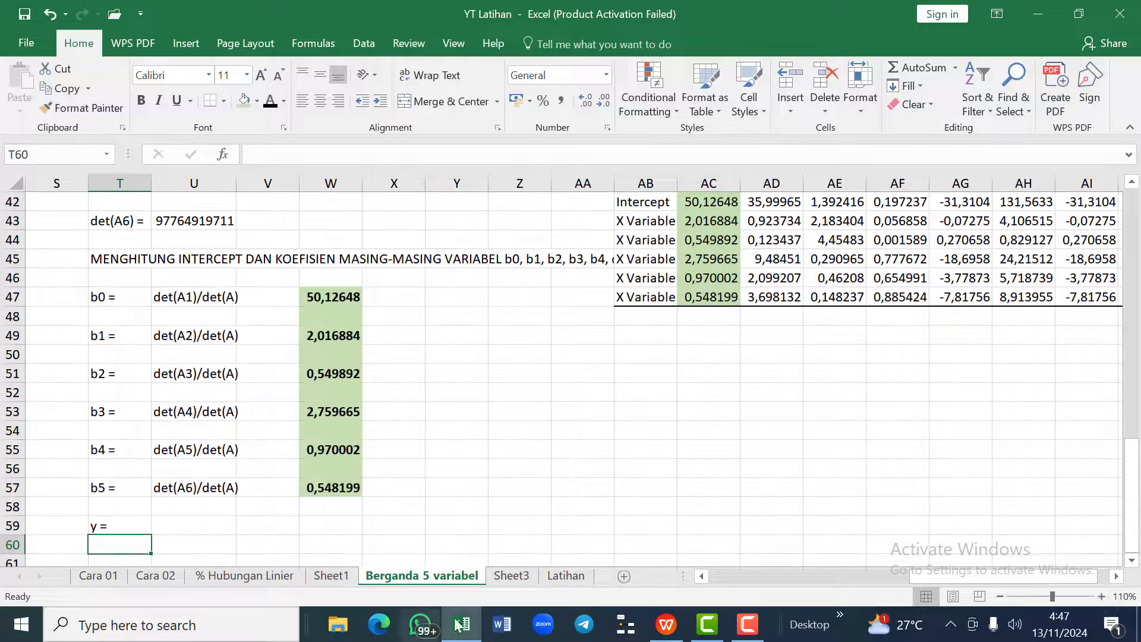
Step: Enter b0 in U59 and b1 in V59 beside the "y =" label
{"action": "left_click", "coordinate": [1102, 597]}
{"action": "left_click", "coordinate": [1102, 596]}
{"action": "scroll", "coordinate": [445, 413], "scroll_direction": "down", "scroll_amount": 2}
{"action": "scroll", "coordinate": [446, 412], "scroll_direction": "left", "scroll_amount": 1}
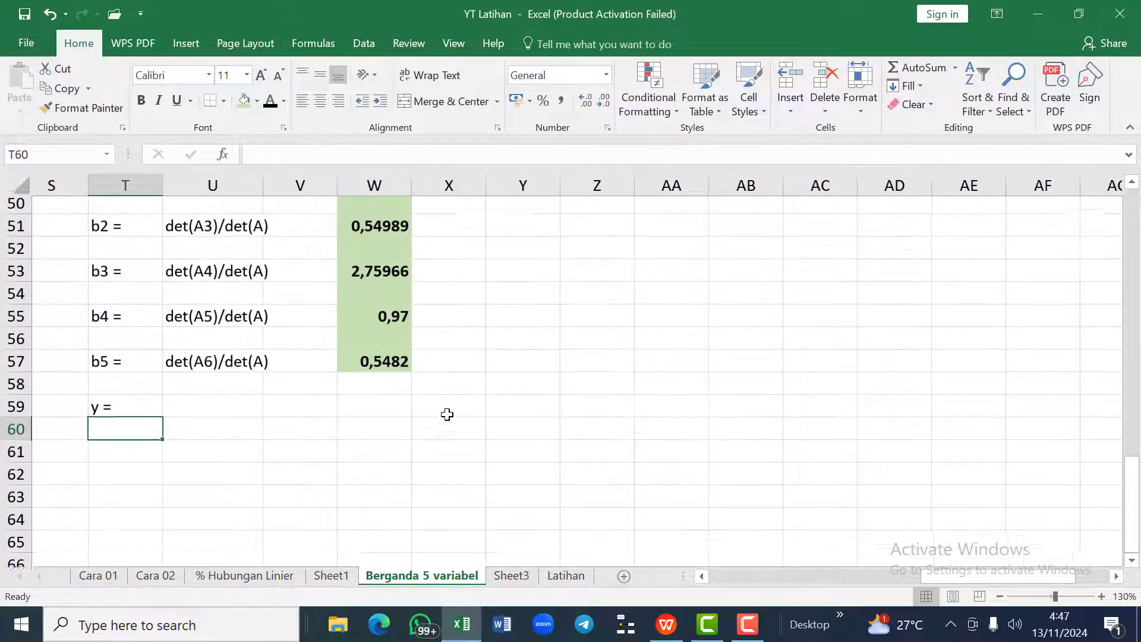
{"action": "key", "text": "Up"}
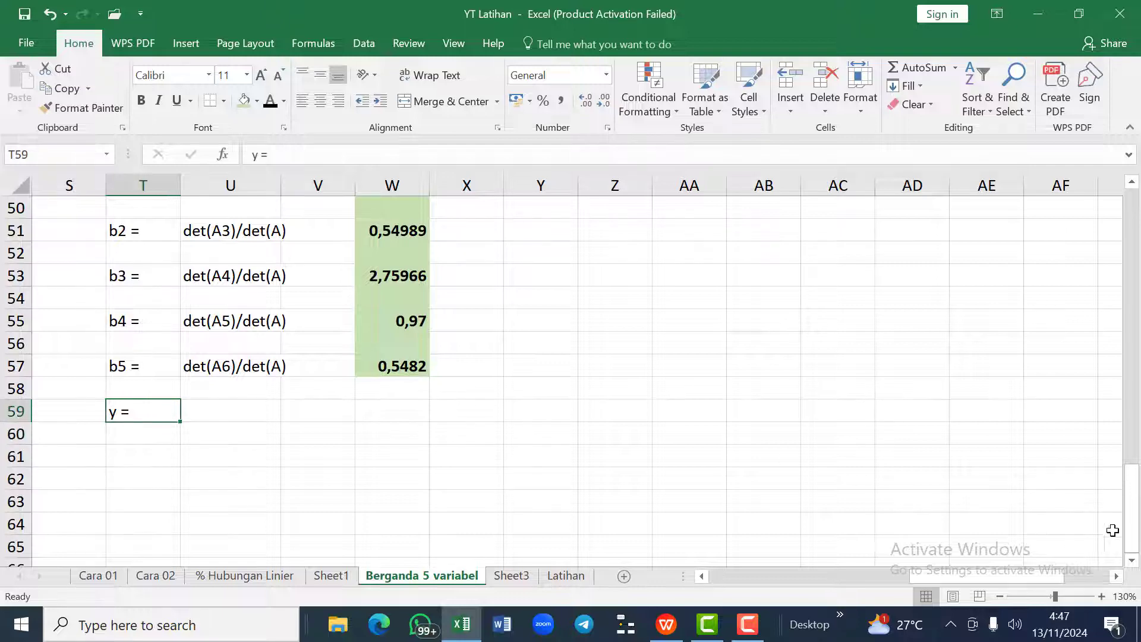
{"action": "left_click", "coordinate": [1102, 596]}
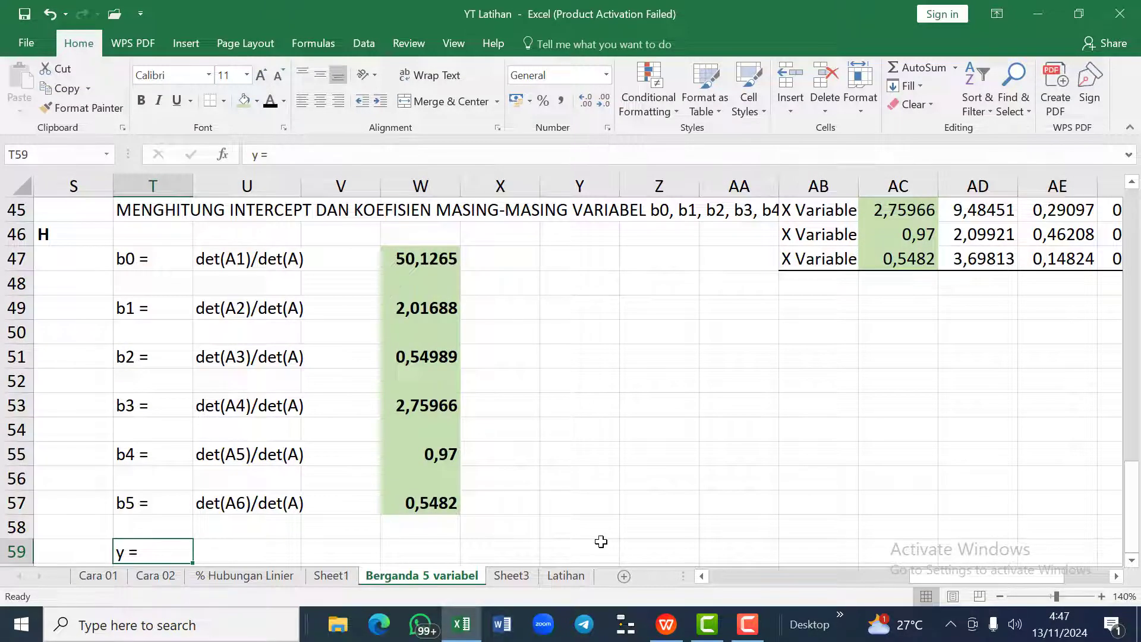
{"action": "scroll", "coordinate": [602, 542], "scroll_direction": "down", "scroll_amount": 1}
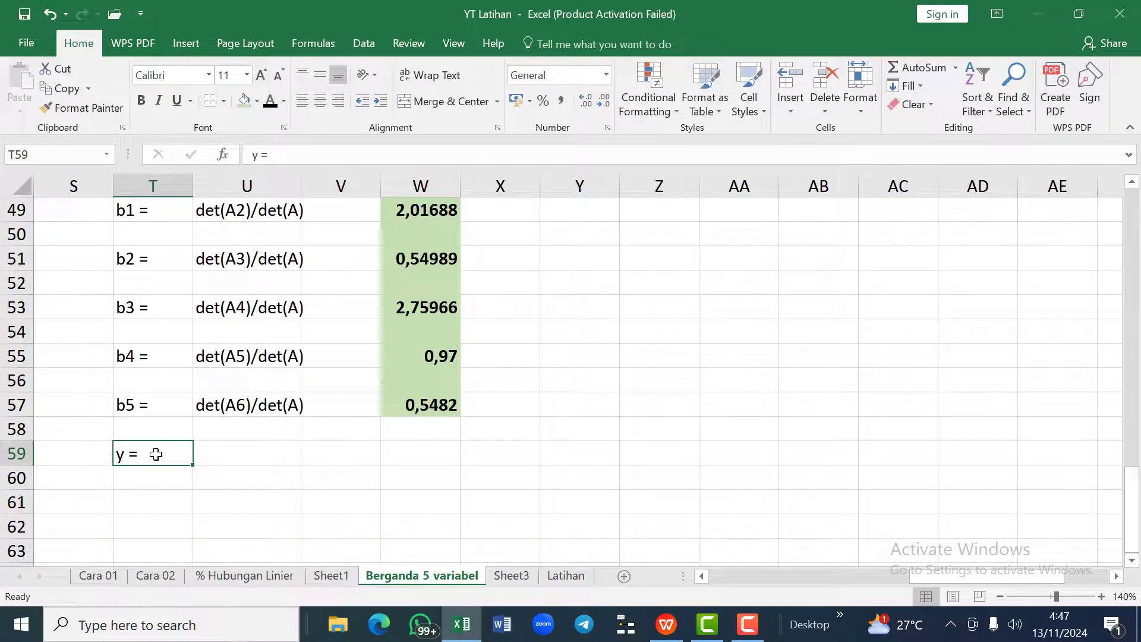
{"action": "left_click", "coordinate": [205, 455]}
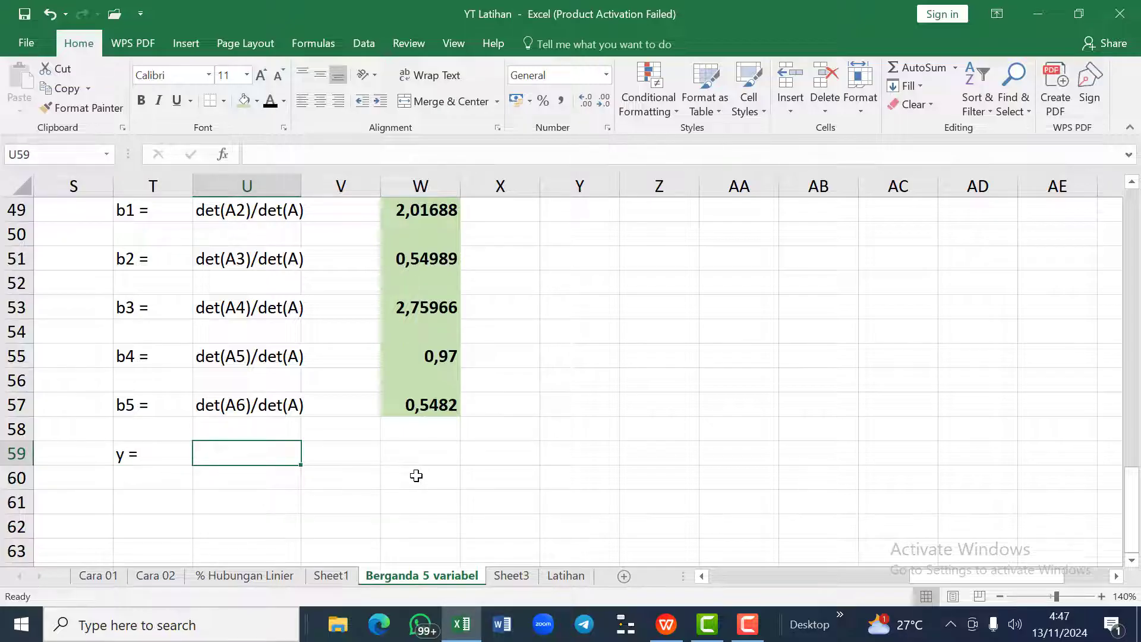
{"action": "type", "text": "b0"}
{"action": "key", "text": "Tab"}
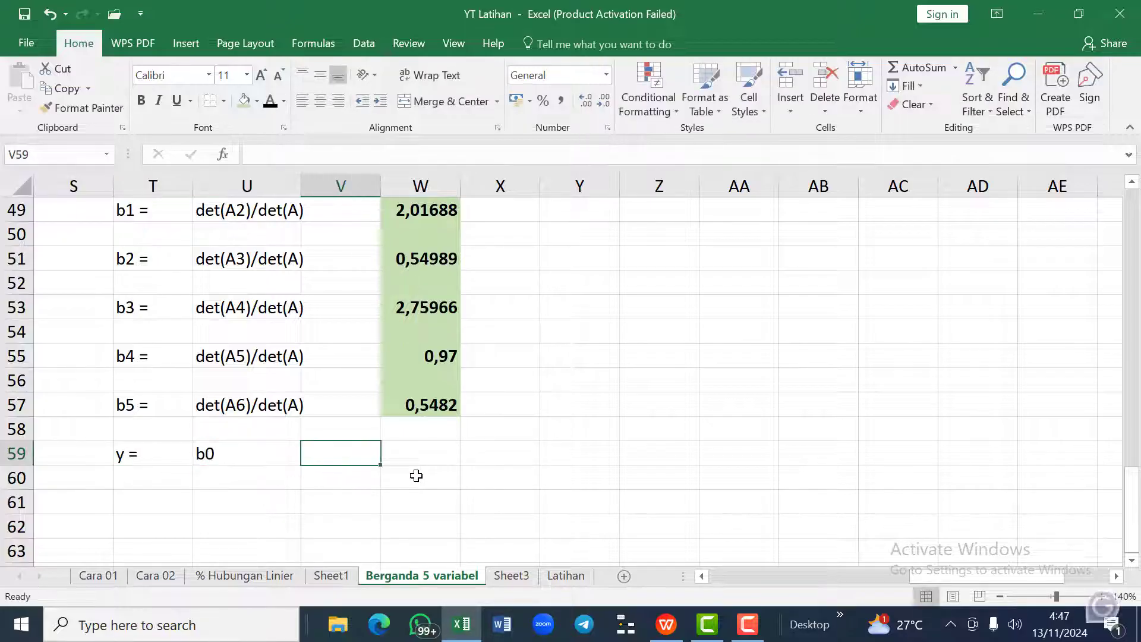
{"action": "type", "text": "b1"}
{"action": "key", "text": "Tab"}
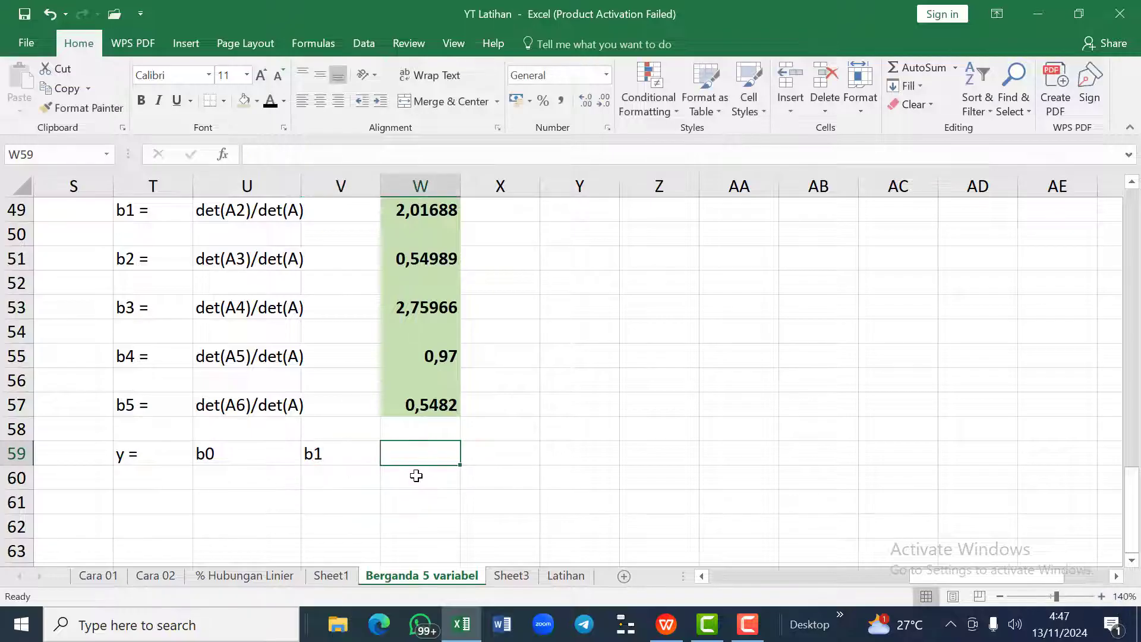
{"action": "key", "text": "BackSpace"}
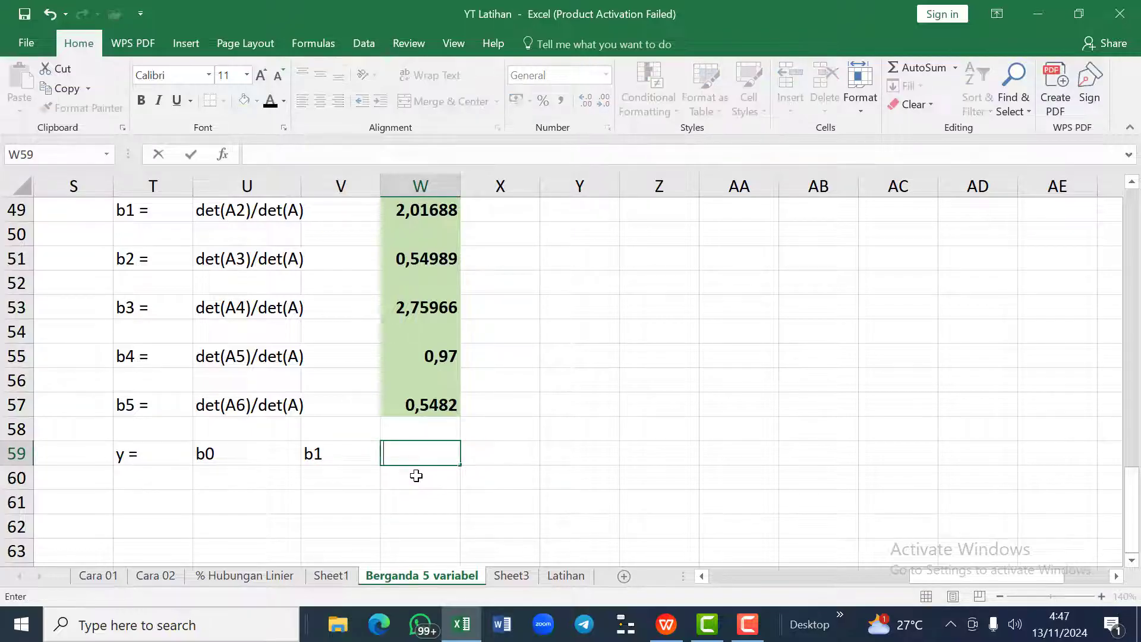
Step: Try adding a plus sign after b0 in U59, and clear the split equation entries from T59:V59
{"action": "key", "text": "Left"}
{"action": "key", "text": "Left"}
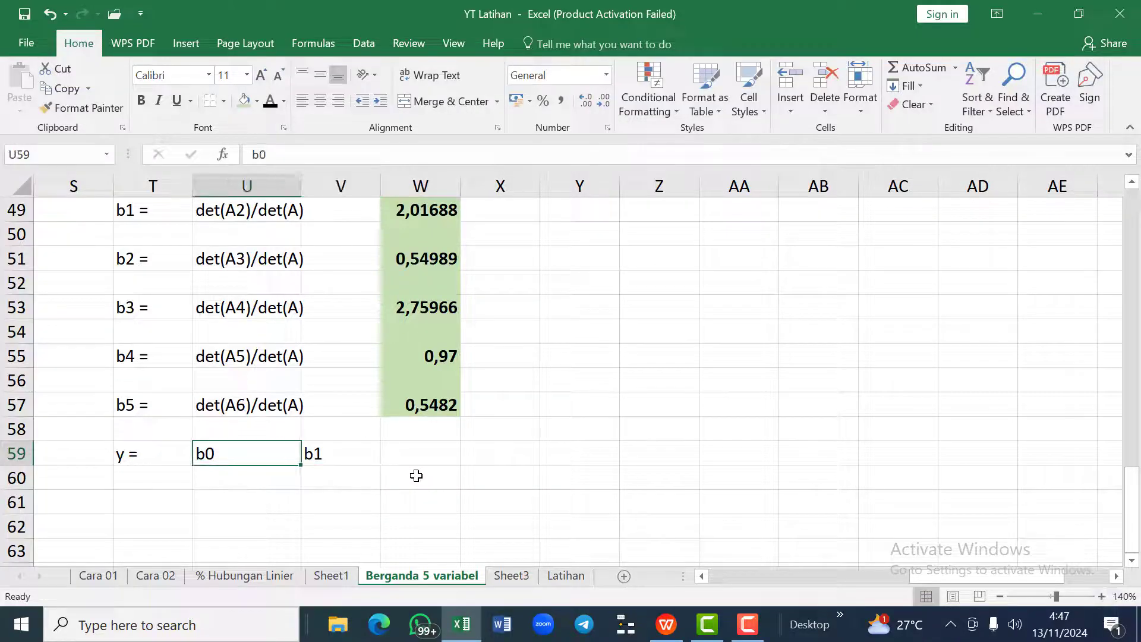
{"action": "key", "text": "Right"}
{"action": "key", "text": "Left"}
{"action": "double_click", "coordinate": [277, 454]}
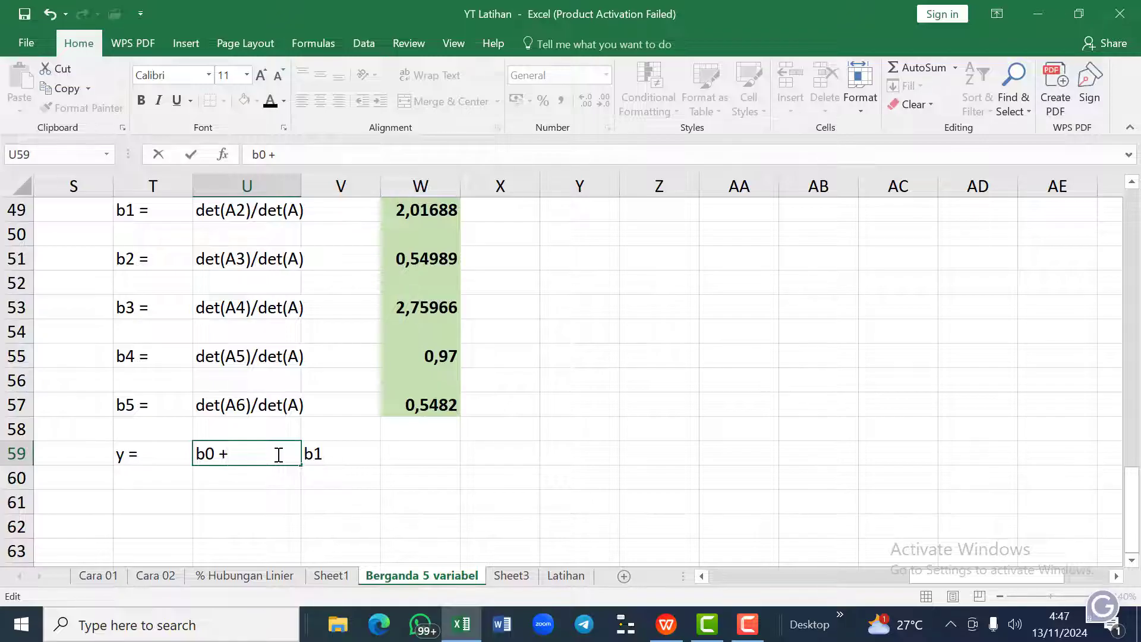
{"action": "key", "text": "BackSpace"}
{"action": "left_click", "coordinate": [146, 455]}
{"action": "key", "text": "shift+Right"}
{"action": "key", "text": "shift+Right"}
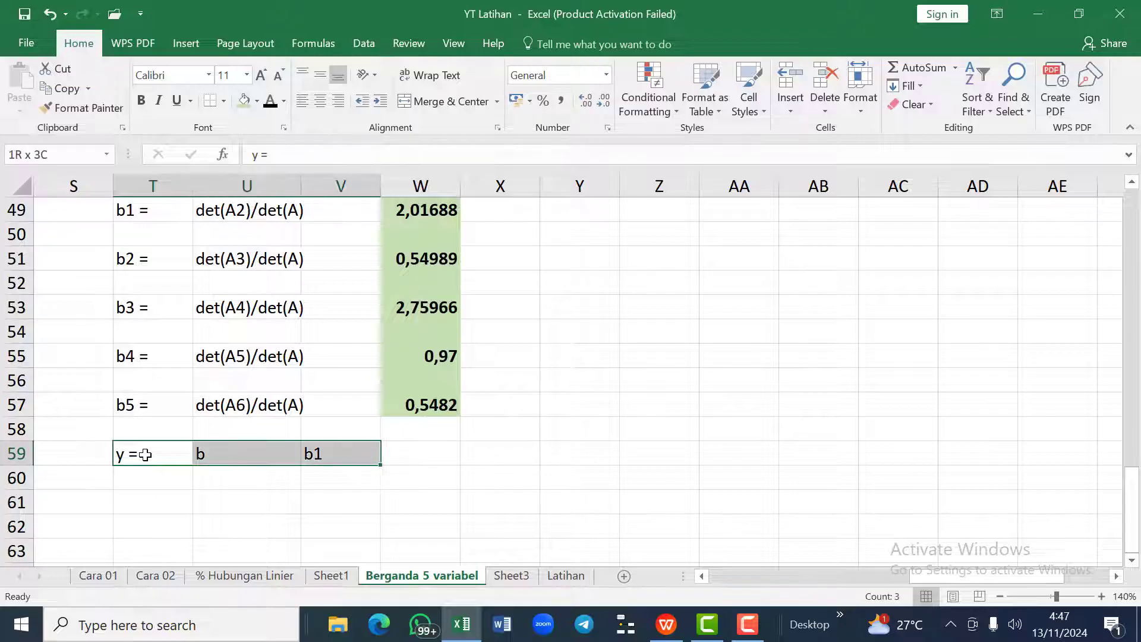
{"action": "key", "text": "Delete"}
{"action": "key", "text": "Down"}
Step: Enter the regression equation "y = b0 + b1x1 + b2x2 + b3x3 + b4x4 + b5x5" as text in cell T59
{"action": "left_click", "coordinate": [145, 455]}
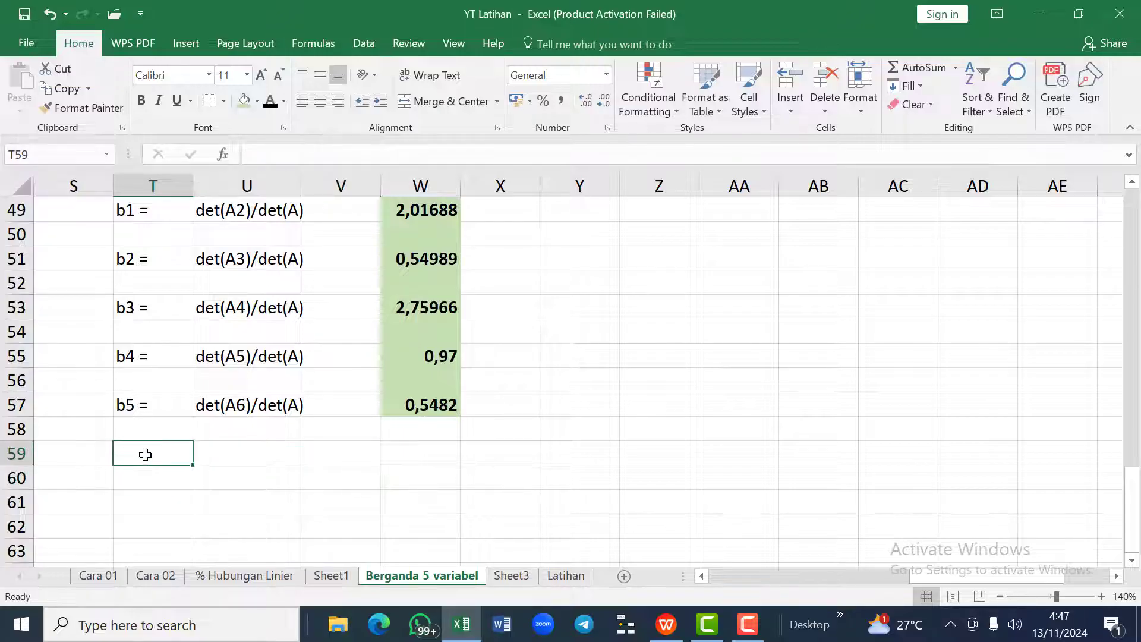
{"action": "type", "text": "y = b0 "}
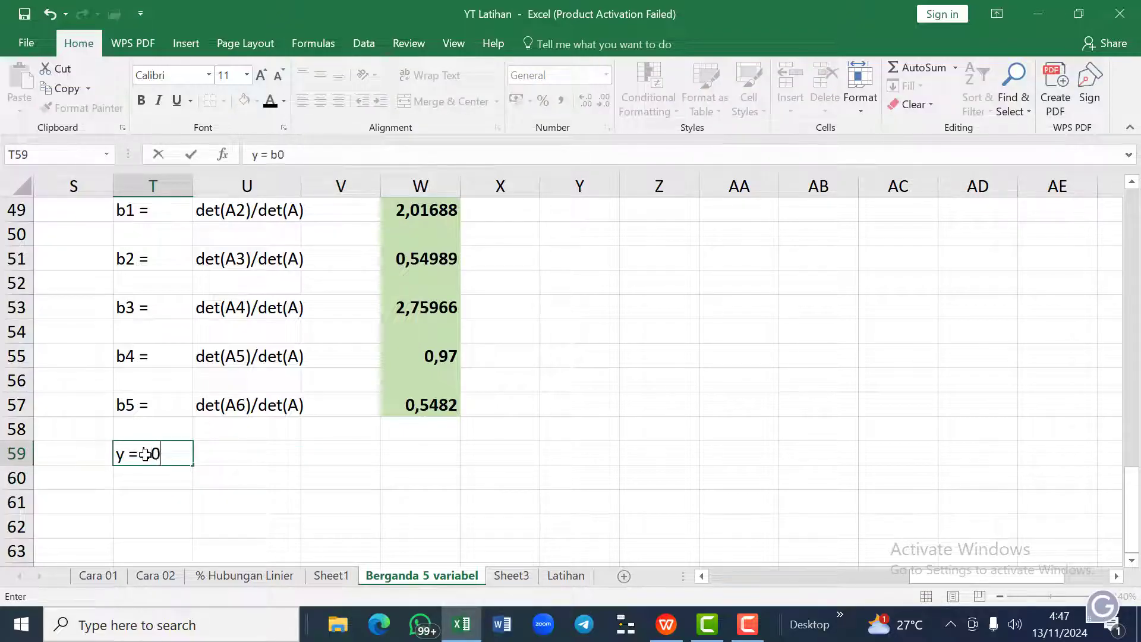
{"action": "type", "text": "+ b1"}
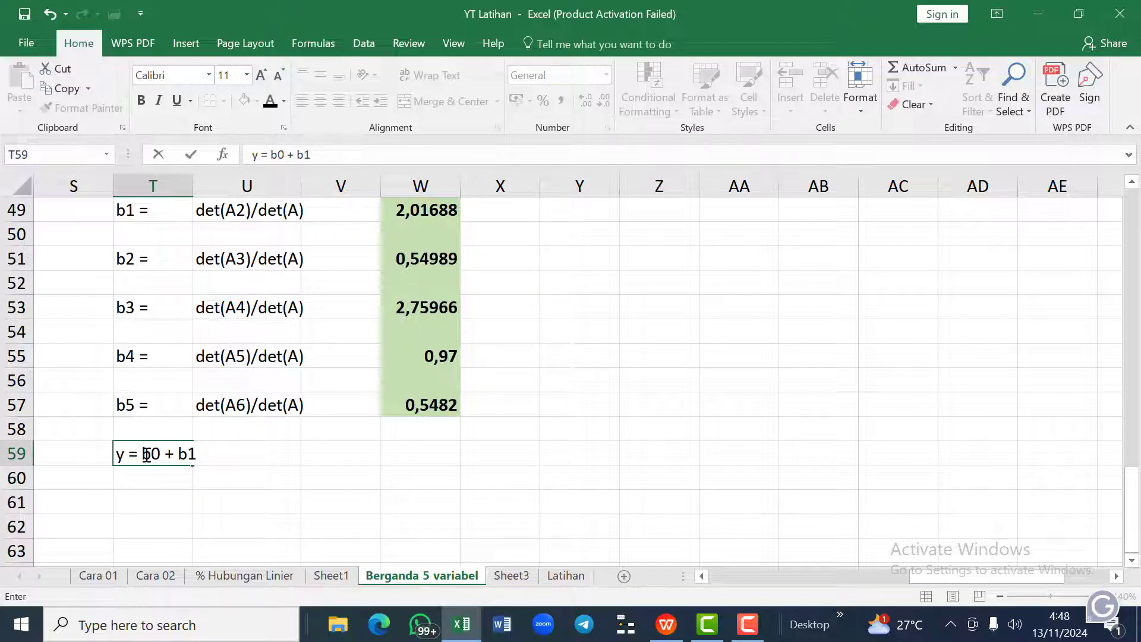
{"action": "type", "text": "x1 + b2x2 + "}
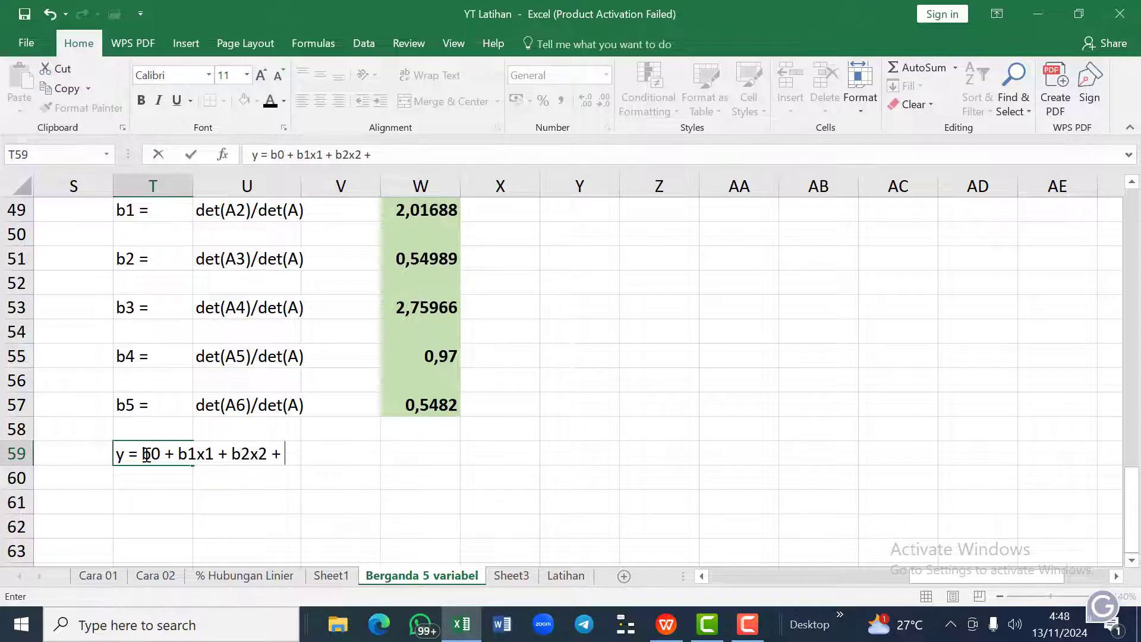
{"action": "type", "text": "b3x3 + b4x"}
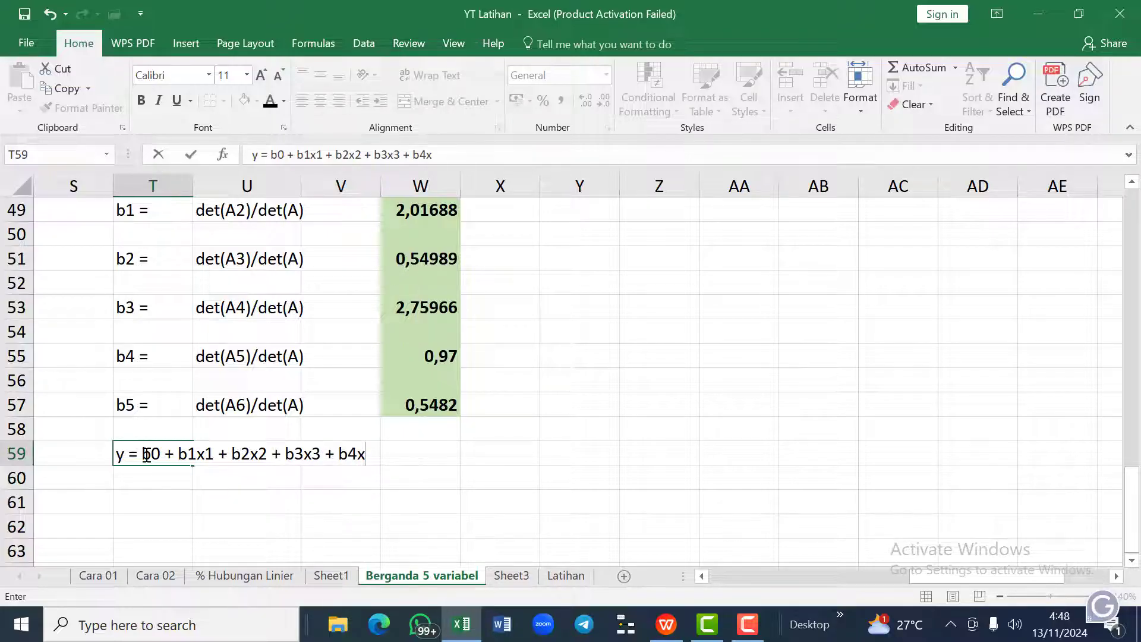
{"action": "type", "text": "4 + b5x5"}
{"action": "key", "text": "Return"}
Step: Finish the equation entry in T59 and enter the labels y, b0, b1 and b2 in cells T61:W61
{"action": "key", "text": "Return"}
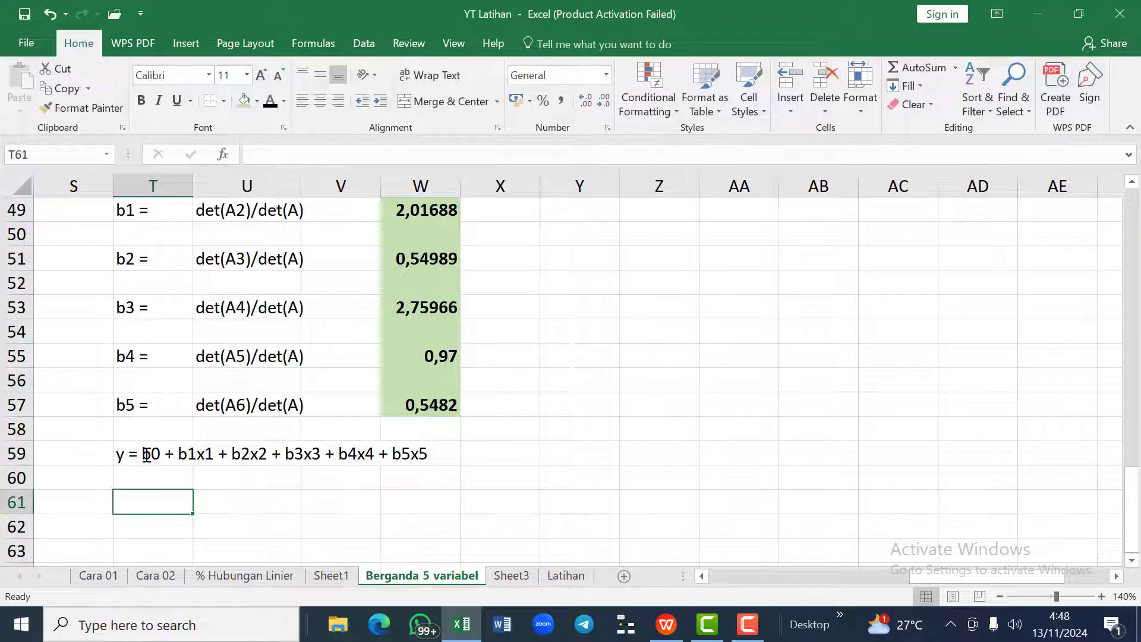
{"action": "type", "text": "y"}
{"action": "left_click", "coordinate": [282, 500]}
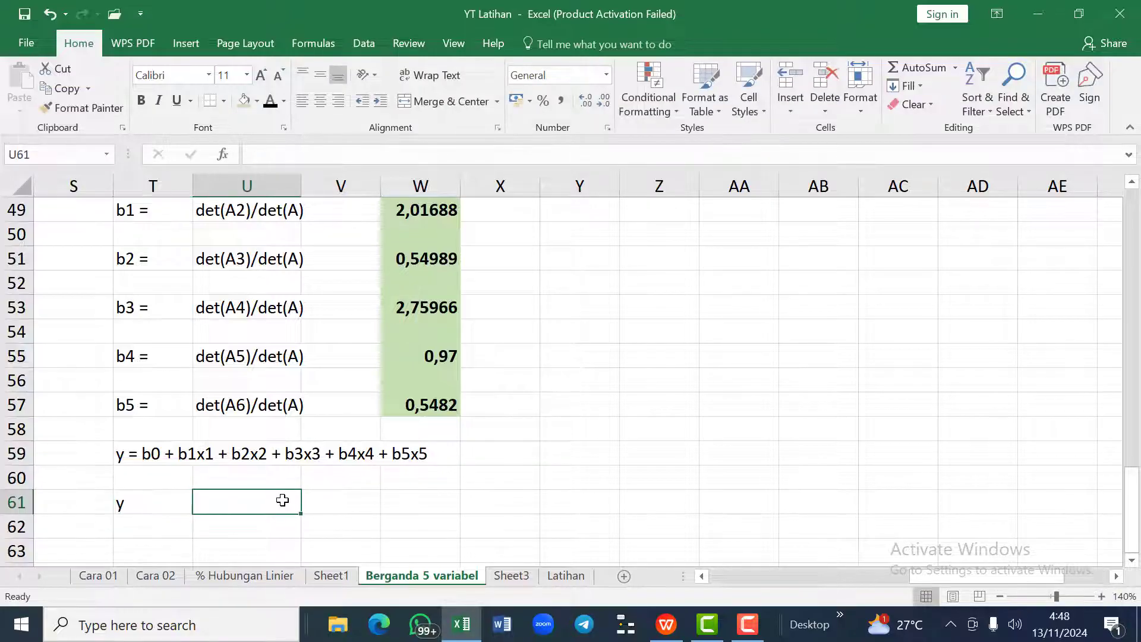
{"action": "type", "text": "b0"}
{"action": "key", "text": "Tab"}
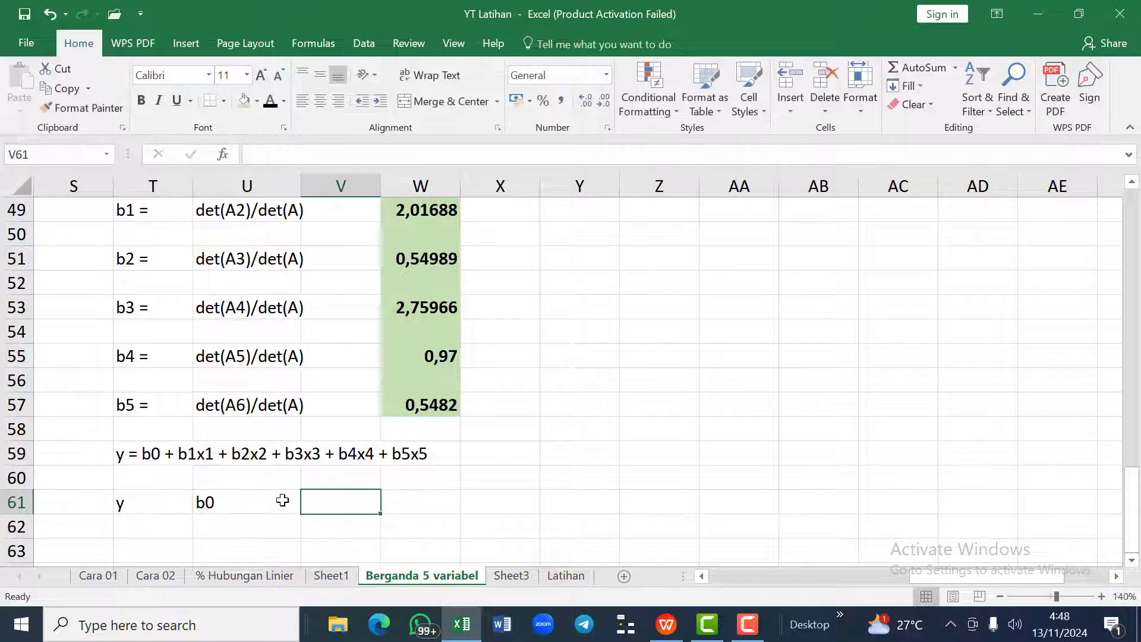
{"action": "type", "text": "b1"}
{"action": "key", "text": "Tab"}
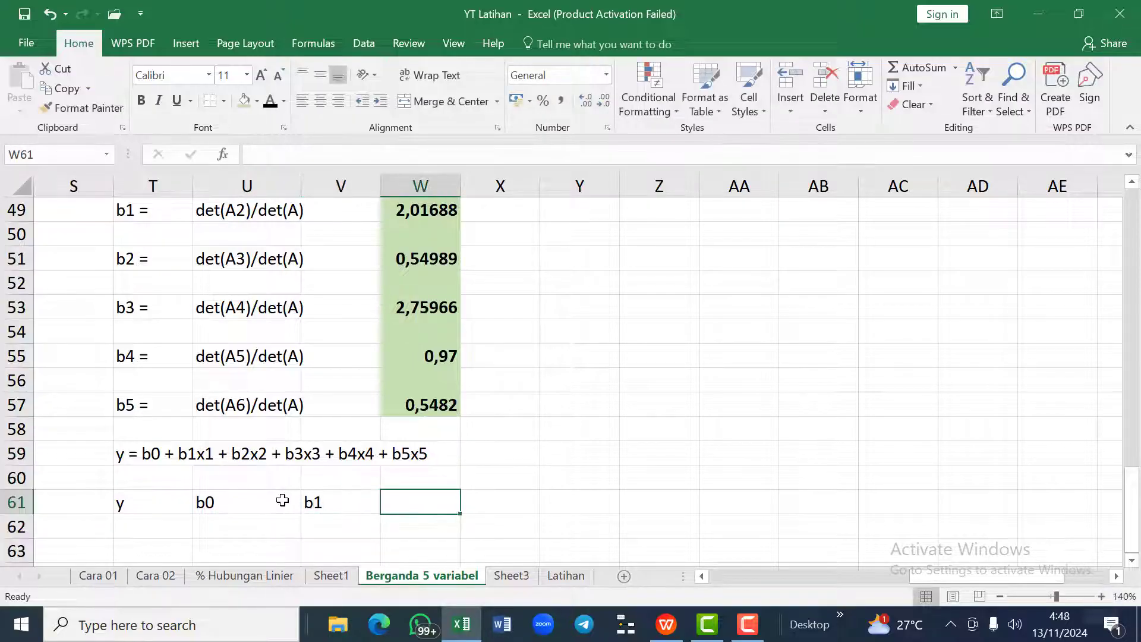
{"action": "type", "text": "b2"}
{"action": "key", "text": "Tab"}
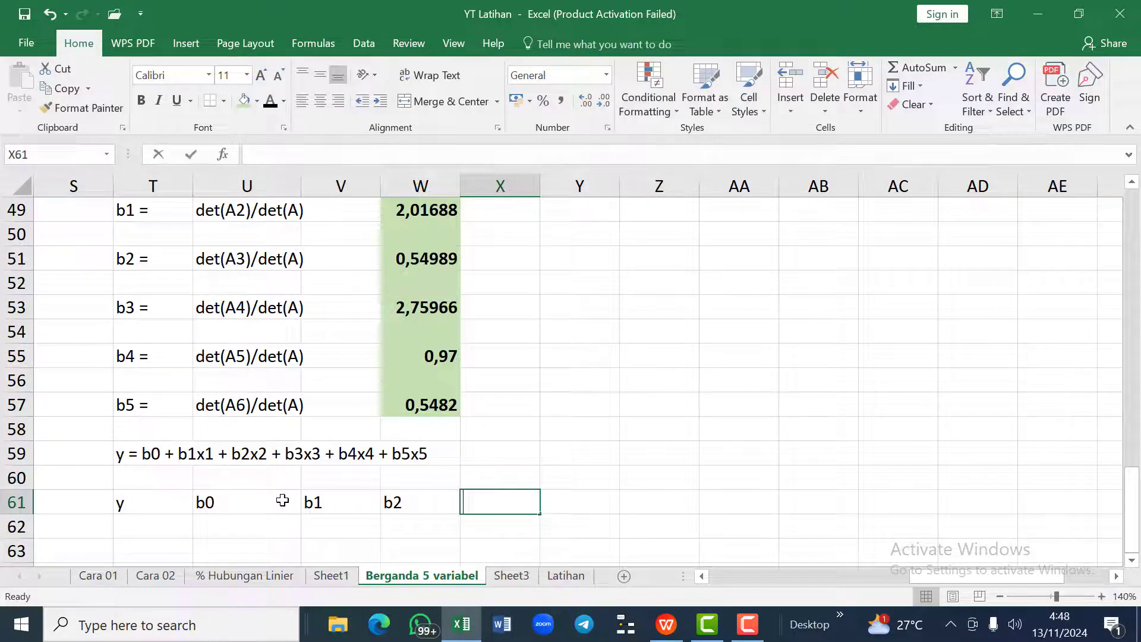
Step: Enter the labels b3, b4 and b5 in cells X61:Z61 to complete the coefficient header row
{"action": "type", "text": "b3"}
{"action": "key", "text": "Tab"}
{"action": "type", "text": "b4"}
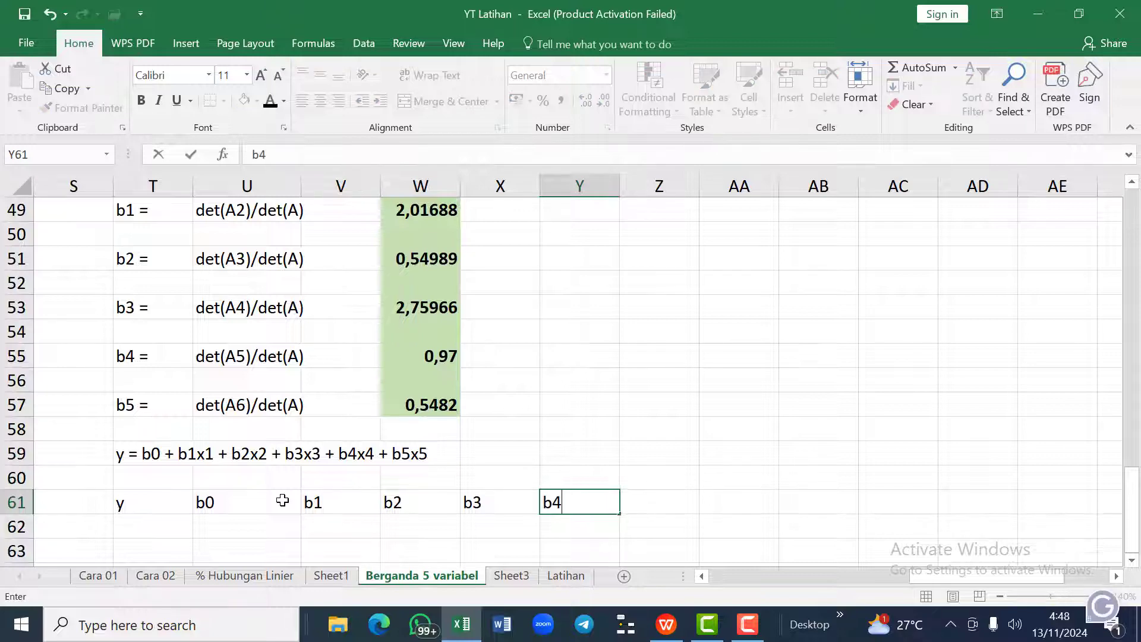
{"action": "key", "text": "Tab"}
{"action": "key", "text": "Page_Down"}
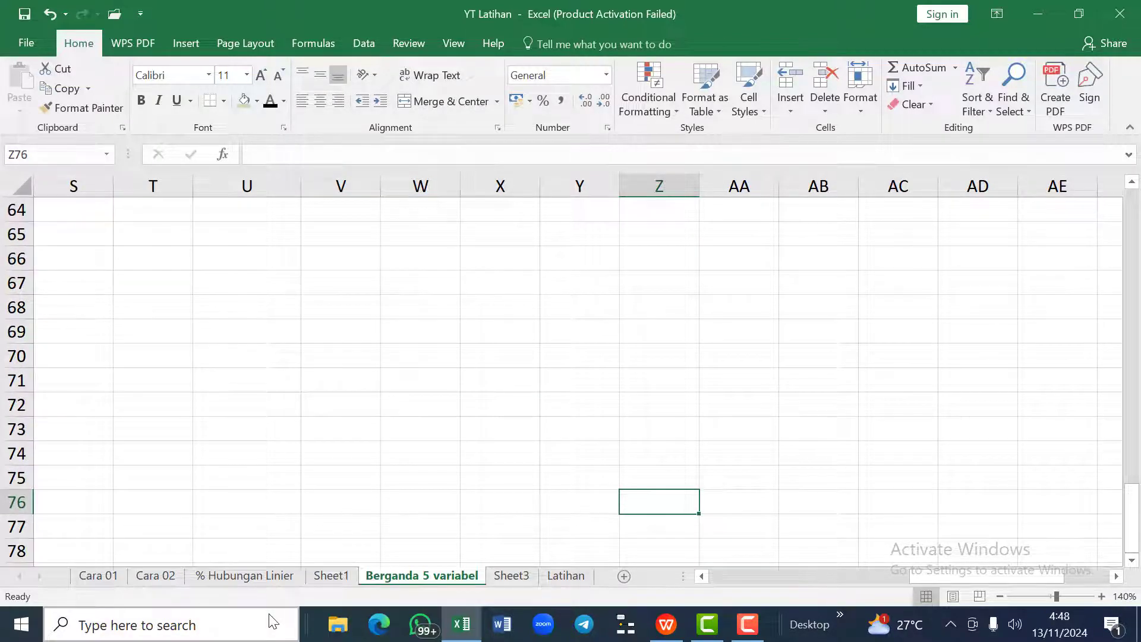
{"action": "scroll", "coordinate": [568, 387], "scroll_direction": "up", "scroll_amount": 8}
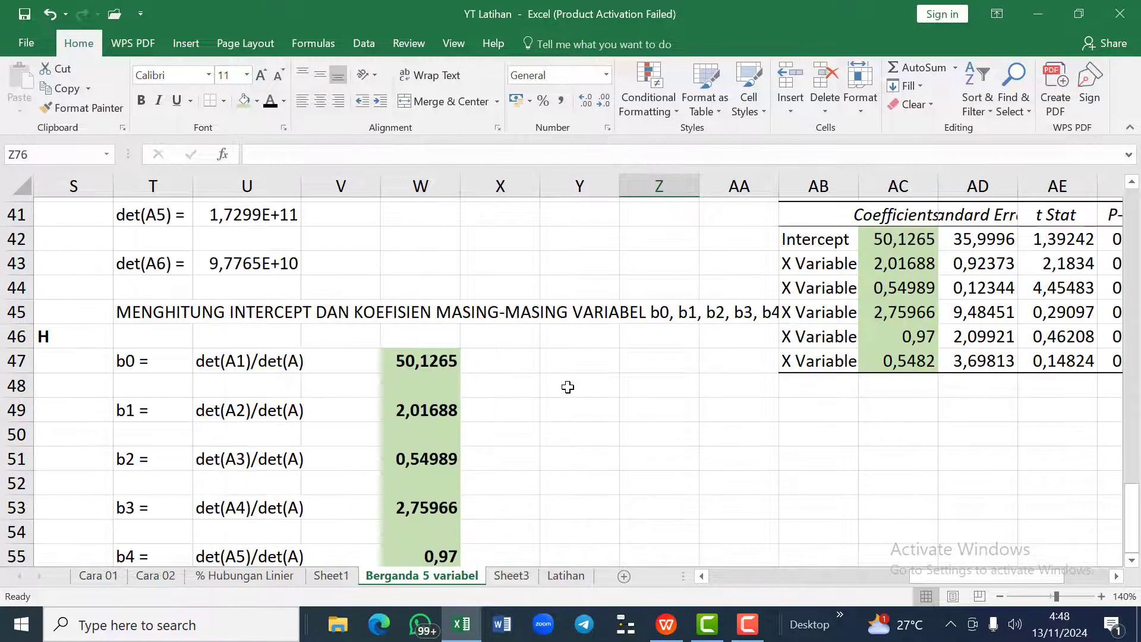
{"action": "scroll", "coordinate": [568, 387], "scroll_direction": "down", "scroll_amount": 3}
{"action": "left_click", "coordinate": [661, 478]}
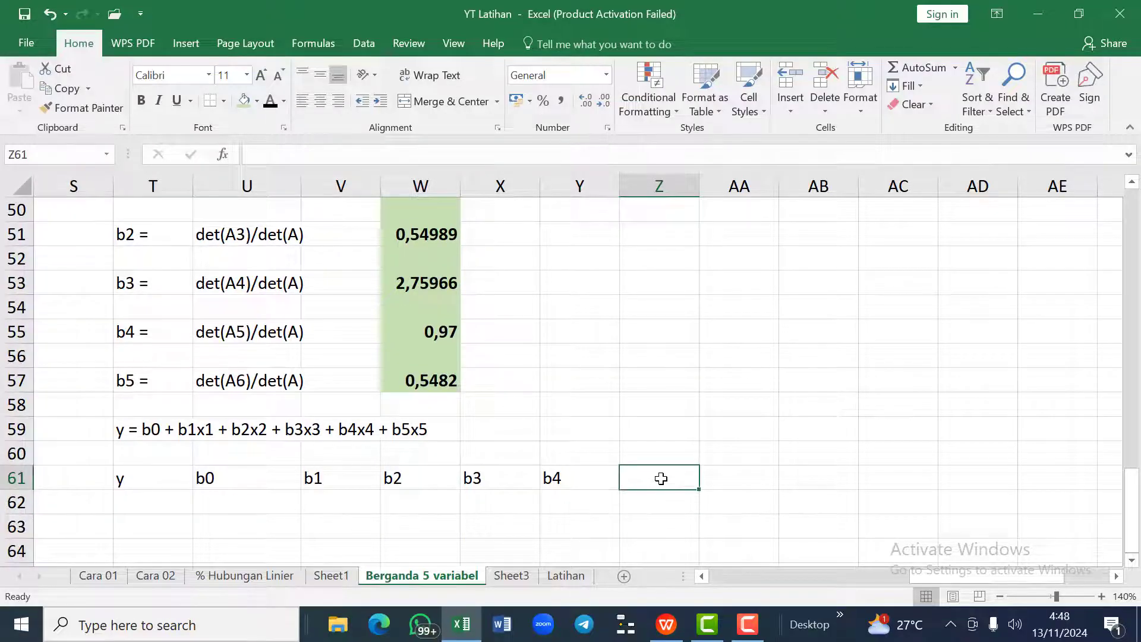
{"action": "type", "text": "b5"}
{"action": "key", "text": "Return"}
Step: Link cell U62, below the b0 label, to the b0 result with the formula =W47
{"action": "key", "text": "Left"}
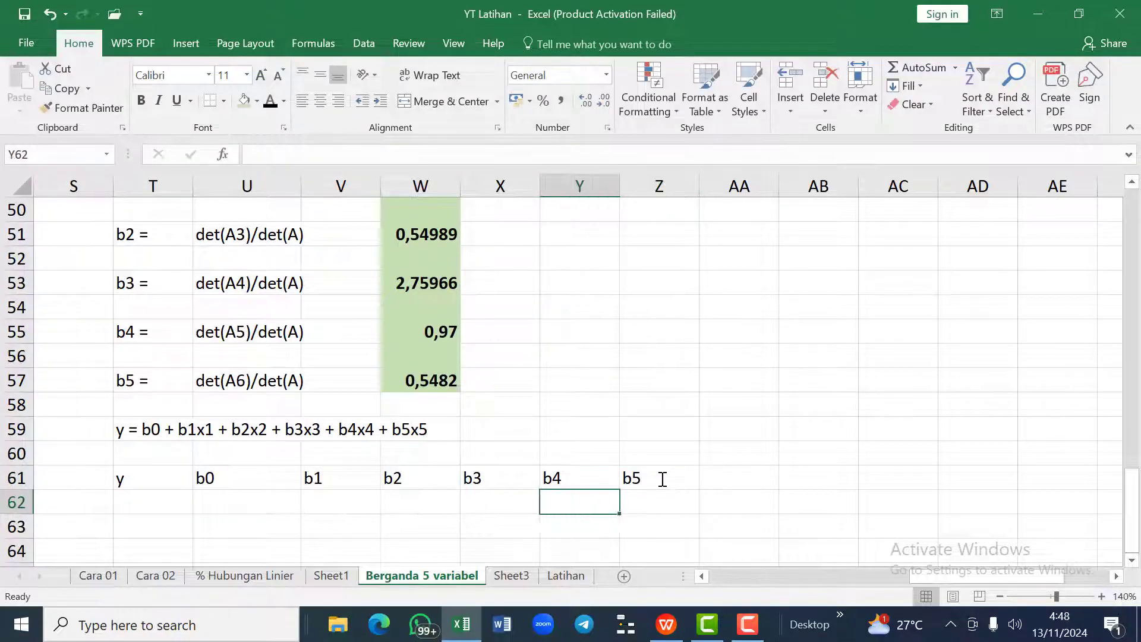
{"action": "key", "text": "Left"}
{"action": "key", "text": "Left"}
{"action": "key", "text": "Left"}
{"action": "key", "text": "Left"}
{"action": "key", "text": "Left"}
{"action": "key", "text": "Right"}
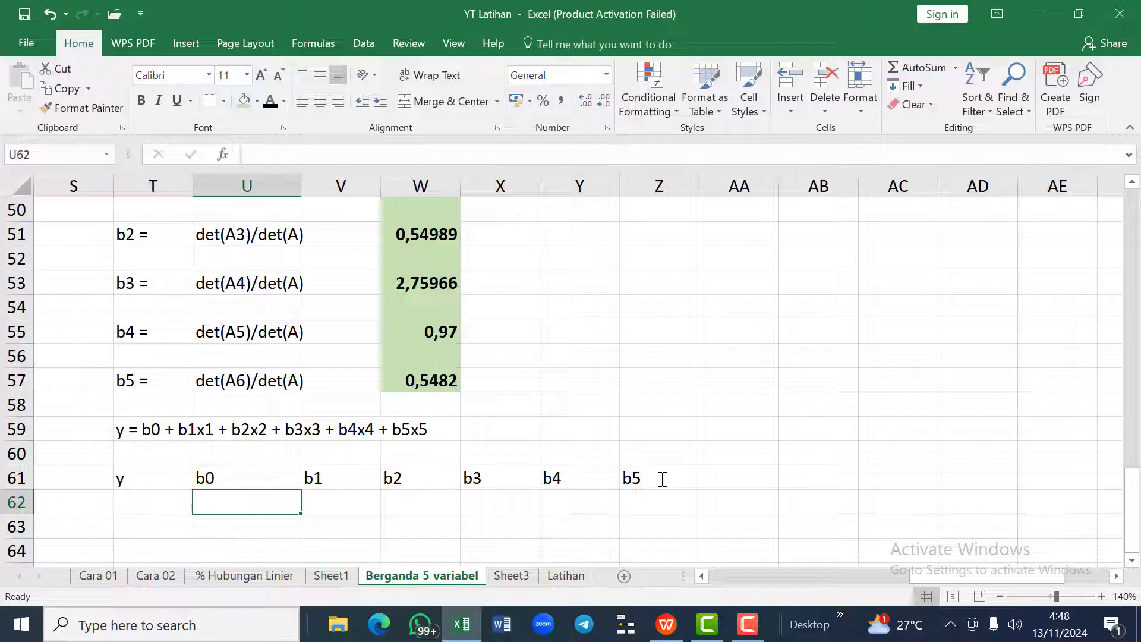
{"action": "key", "text": "Left"}
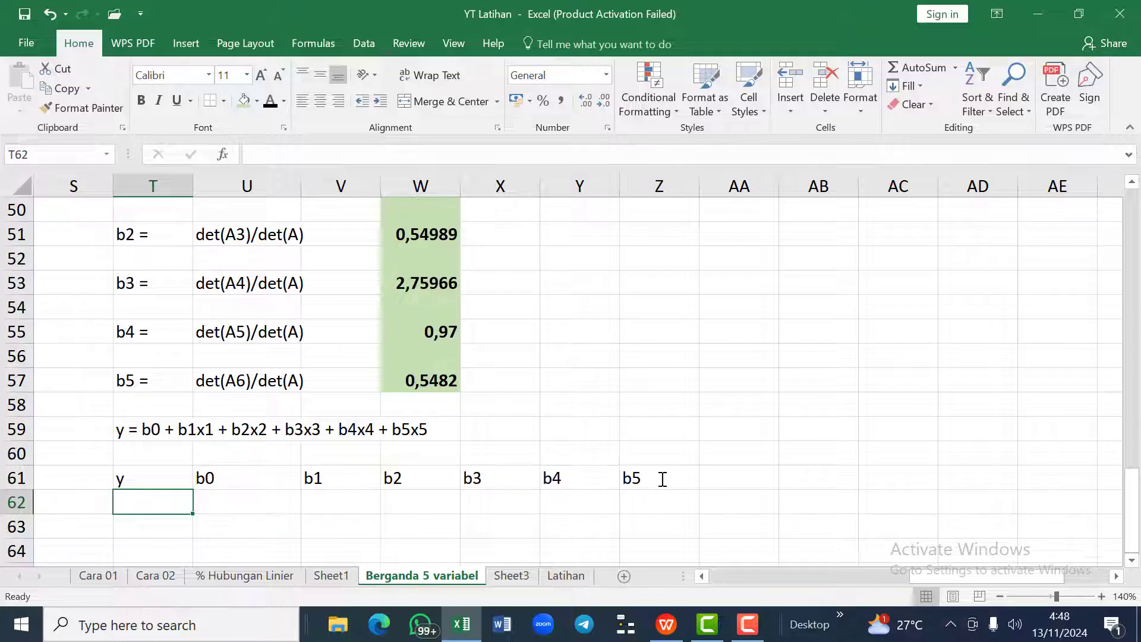
{"action": "key", "text": "Right"}
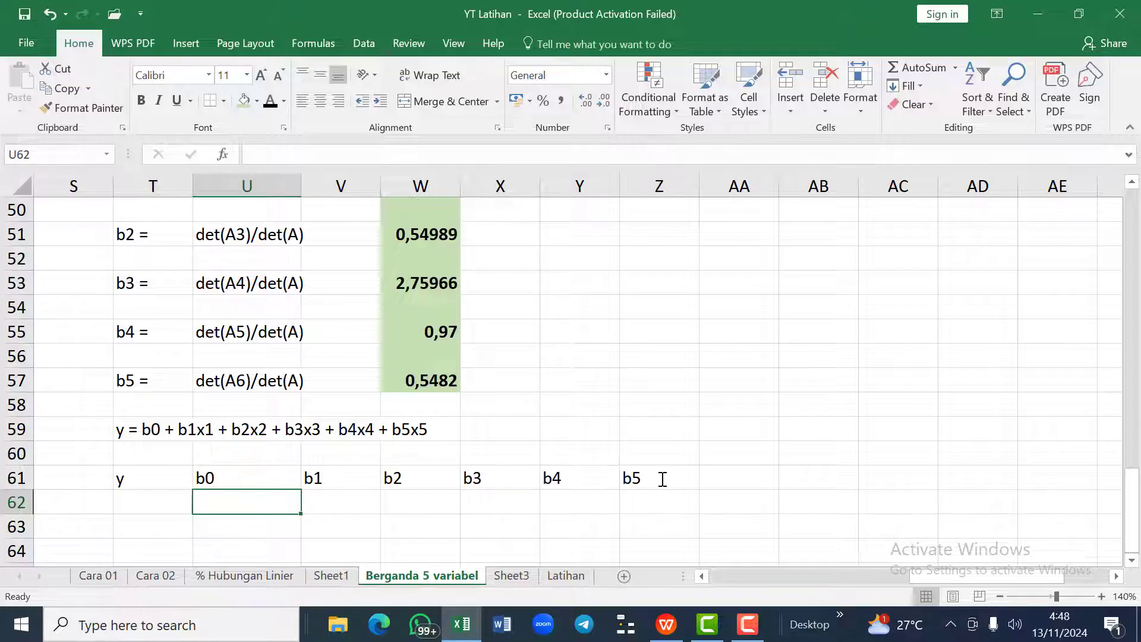
{"action": "type", "text": "="}
{"action": "scroll", "coordinate": [663, 479], "scroll_direction": "up", "scroll_amount": 2}
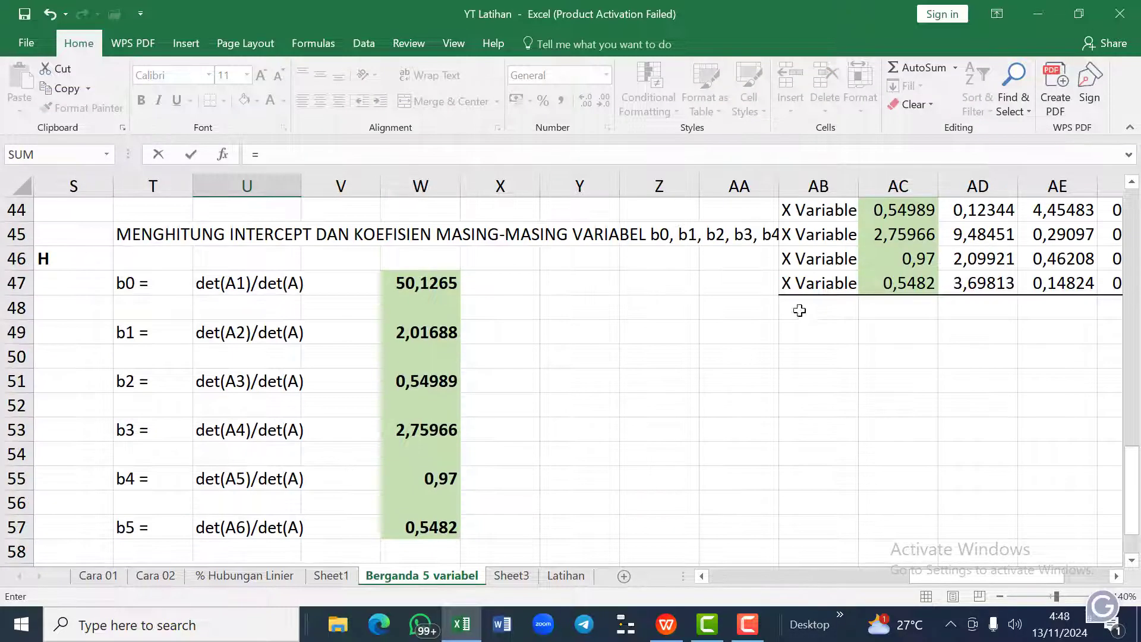
{"action": "left_click", "coordinate": [419, 284]}
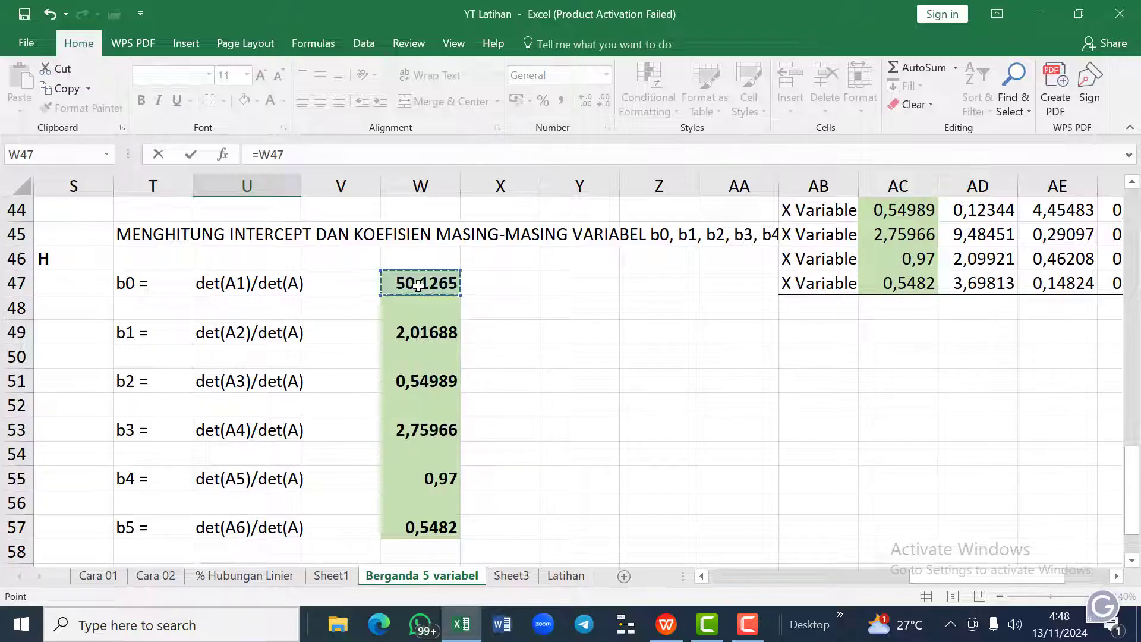
{"action": "key", "text": "Return"}
{"action": "key", "text": "Up"}
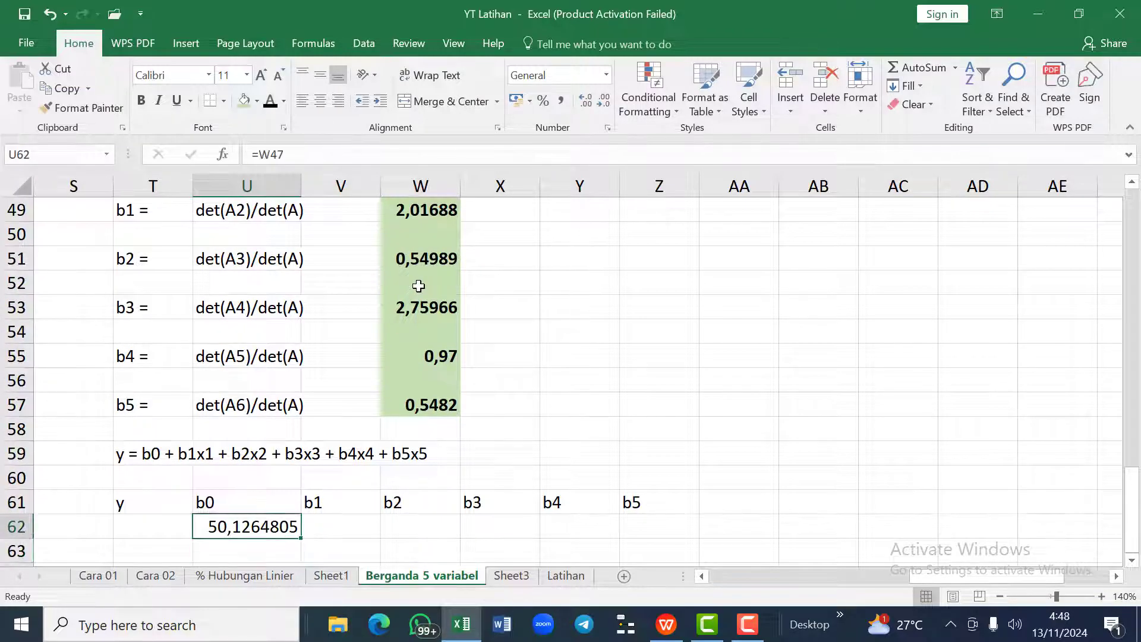
Step: Link cell V62, below the b1 label, to the b1 result with the formula =W49
{"action": "key", "text": "Right"}
{"action": "type", "text": "="}
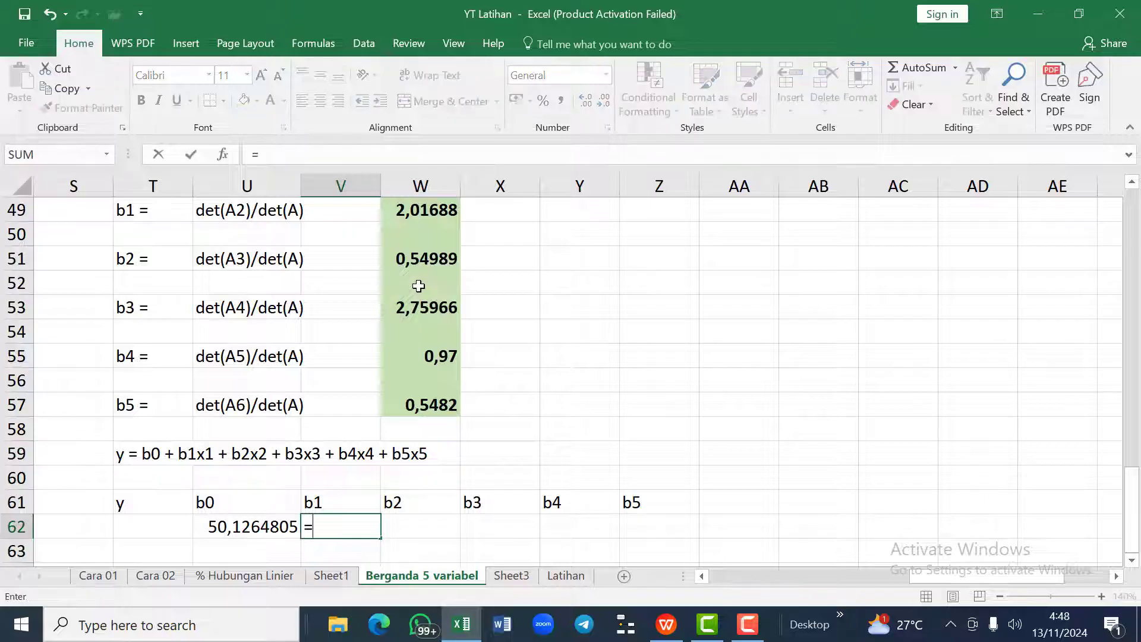
{"action": "scroll", "coordinate": [430, 245], "scroll_direction": "up", "scroll_amount": 1}
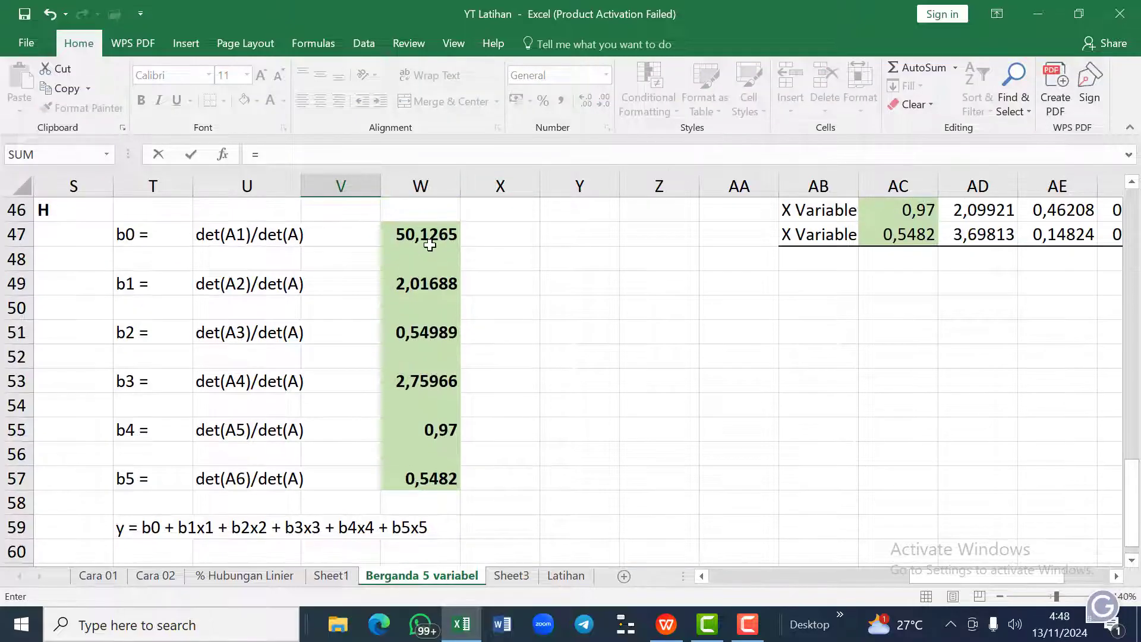
{"action": "left_click", "coordinate": [420, 286]}
{"action": "key", "text": "Return"}
{"action": "key", "text": "Up"}
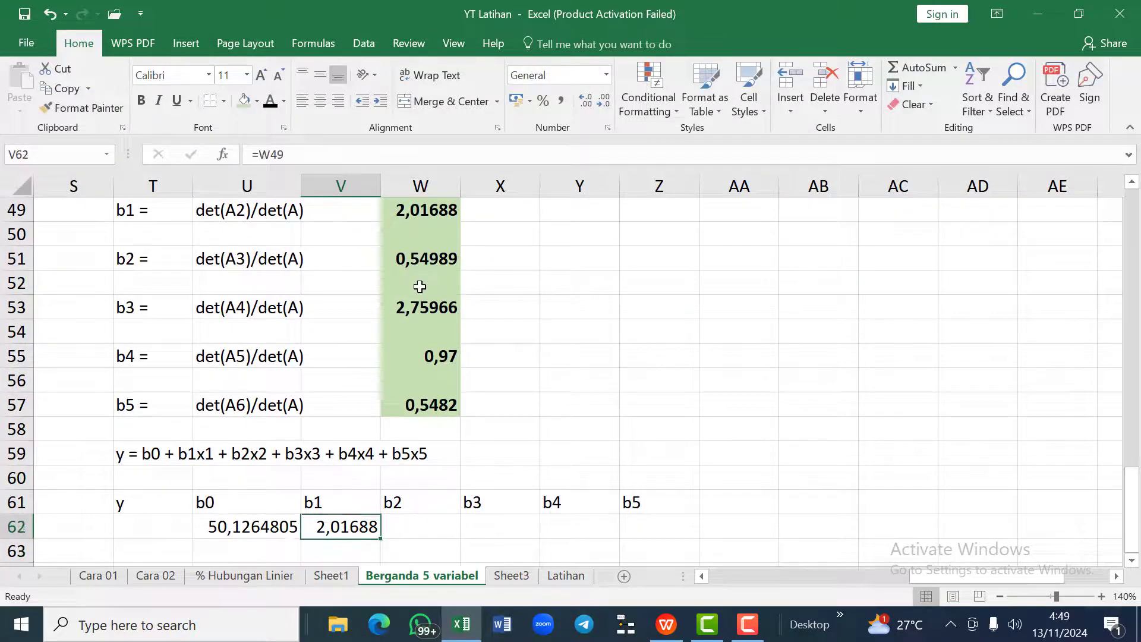
Step: Link cell W62, below the b2 label, to the b2 result in W51
{"action": "key", "text": "Right"}
{"action": "type", "text": "="}
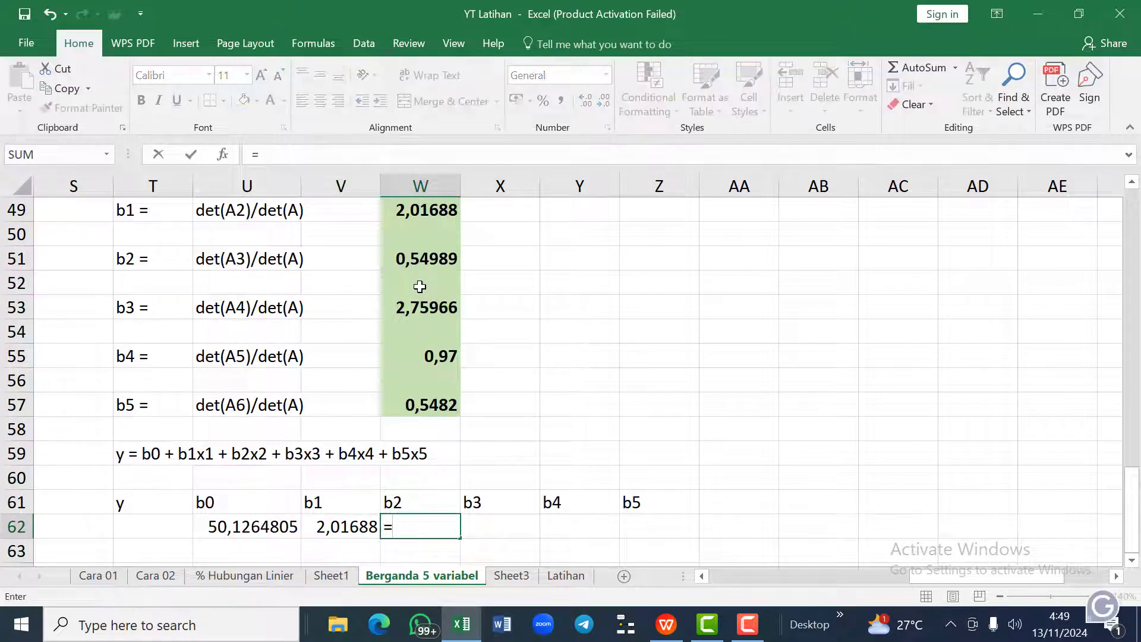
{"action": "left_click", "coordinate": [410, 259]}
{"action": "key", "text": "Return"}
{"action": "key", "text": "Up"}
Step: Link cell X62, below the b3 label, to the b3 result with the formula =W53
{"action": "key", "text": "Right"}
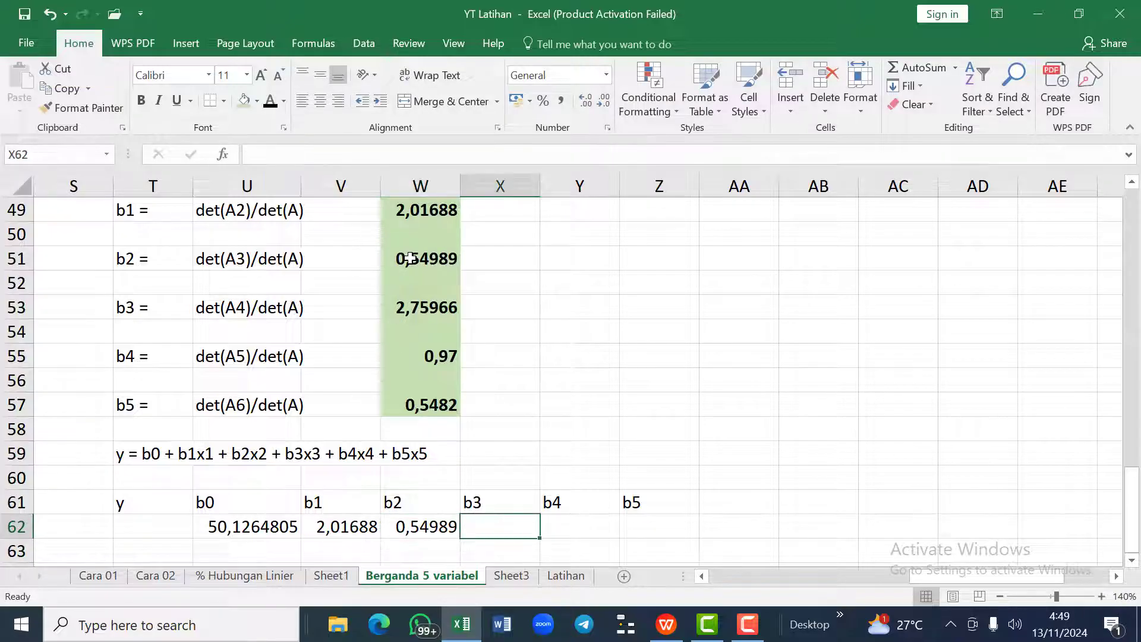
{"action": "type", "text": "="}
{"action": "left_click", "coordinate": [411, 310]}
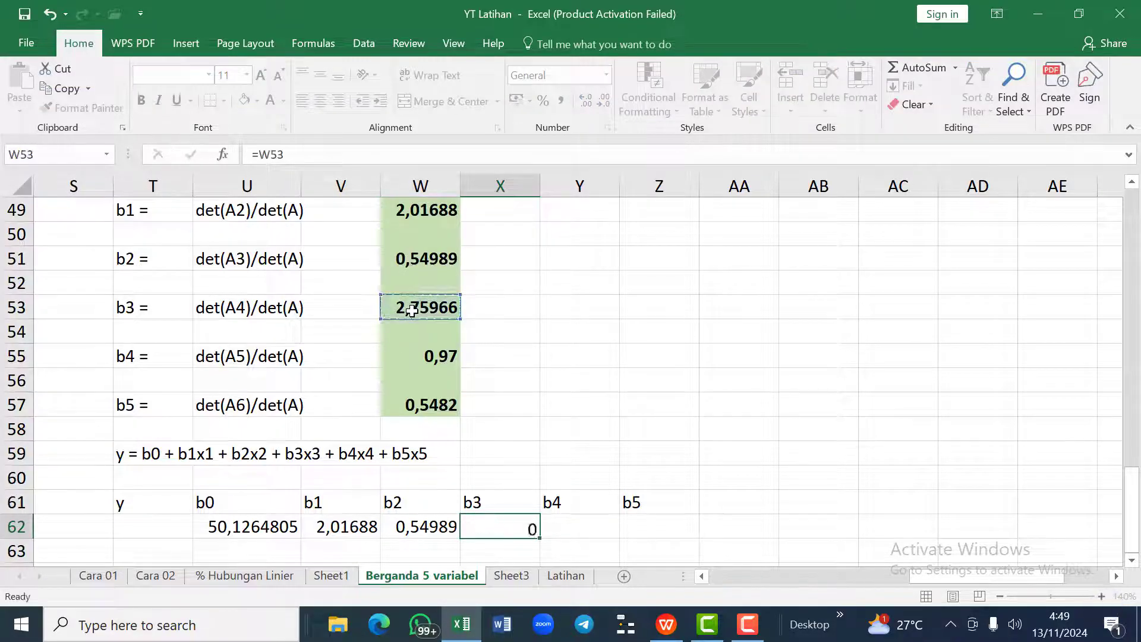
{"action": "key", "text": "Return"}
{"action": "key", "text": "Up"}
Step: Link cell Y62, below the b4 label, to the b4 result with the formula =W55
{"action": "key", "text": "Right"}
{"action": "type", "text": "="}
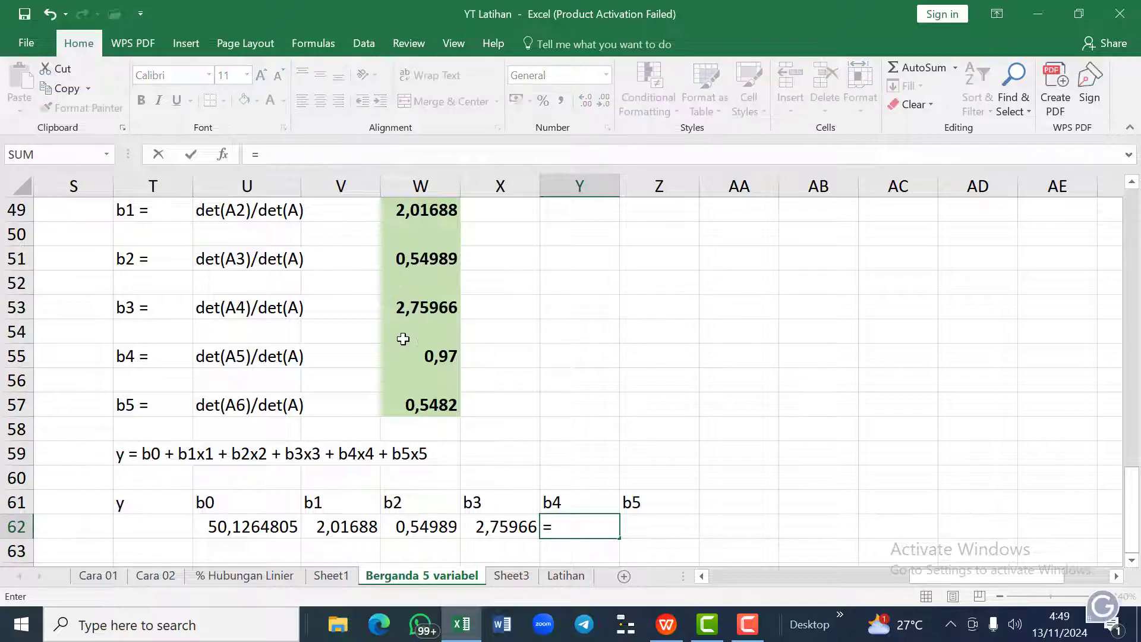
{"action": "left_click", "coordinate": [415, 358]}
{"action": "key", "text": "Return"}
{"action": "key", "text": "Up"}
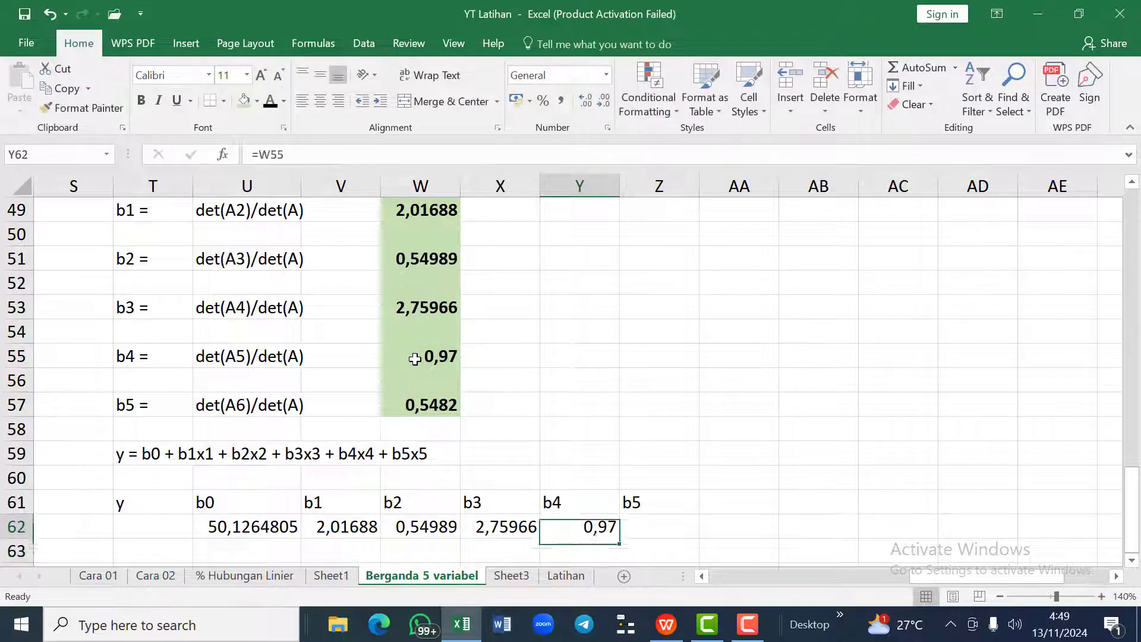
Step: Link cell Z62, below the b5 label, to the b5 result in W57
{"action": "key", "text": "Right"}
{"action": "type", "text": "="}
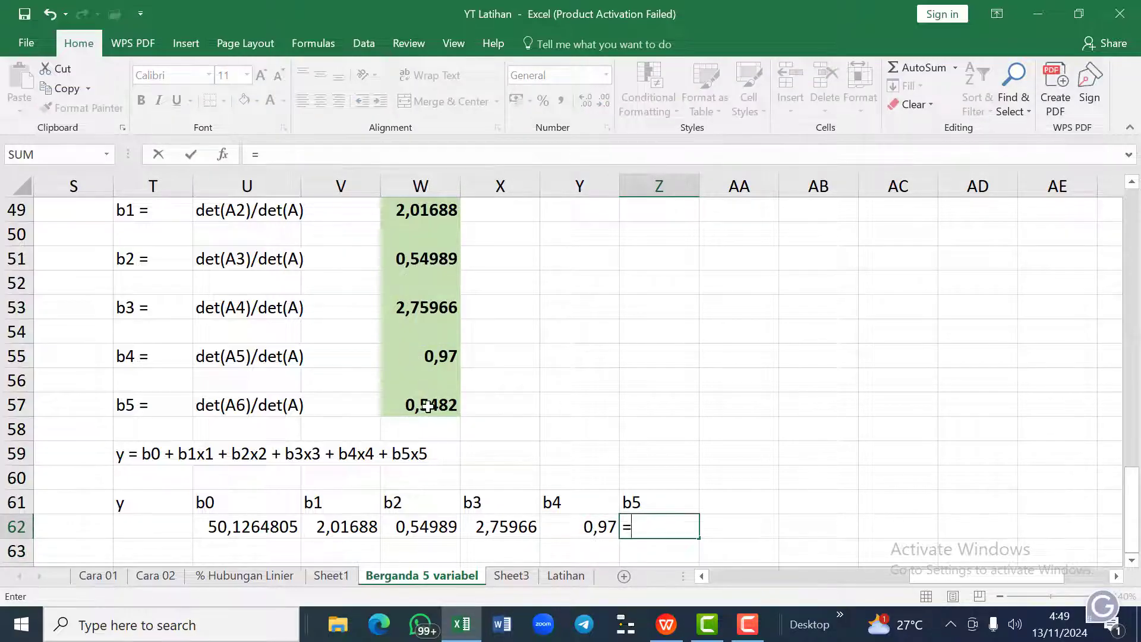
{"action": "left_click", "coordinate": [428, 406]}
{"action": "key", "text": "Return"}
Step: Center the coefficient labels and values in the range T61:Z62 horizontally
{"action": "key", "text": "Left"}
{"action": "key", "text": "Left"}
{"action": "key", "text": "Left"}
{"action": "key", "text": "Left"}
{"action": "key", "text": "Left"}
{"action": "key", "text": "Left"}
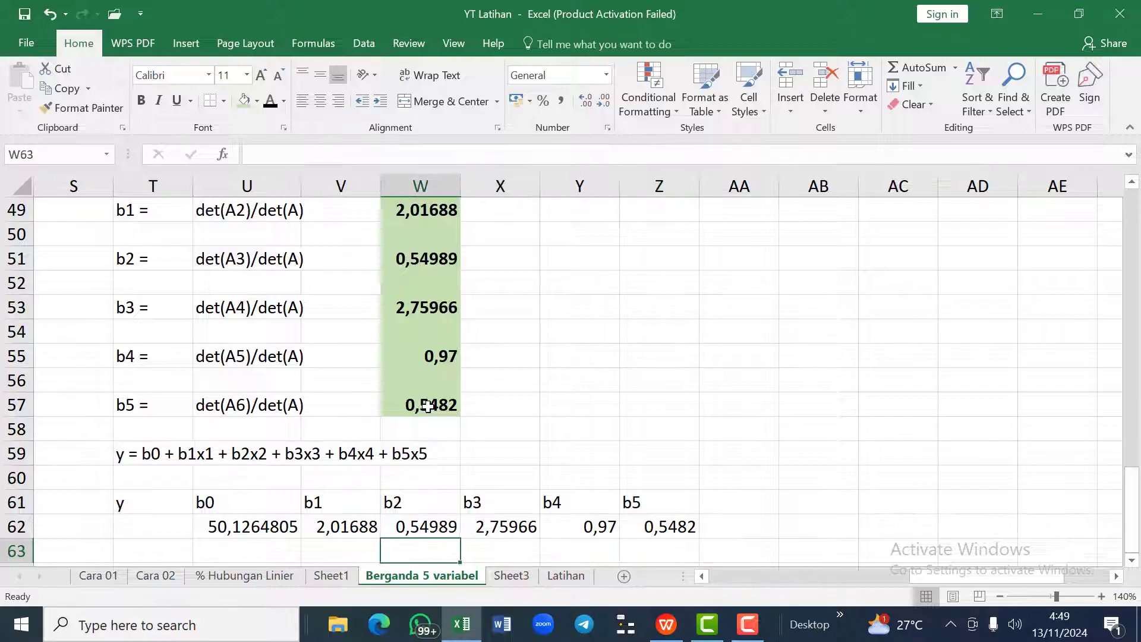
{"action": "key", "text": "Up"}
{"action": "key", "text": "Up"}
{"action": "key", "text": "shift+Down"}
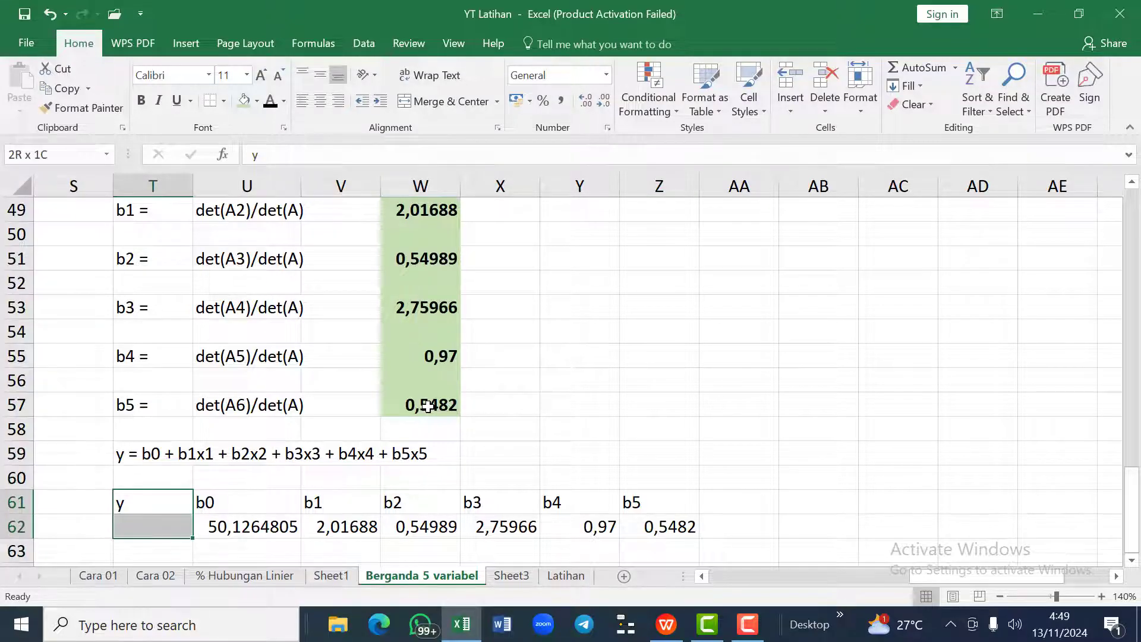
{"action": "key", "text": "shift+Right"}
{"action": "key", "text": "shift+Right"}
{"action": "key", "text": "shift+Right"}
{"action": "key", "text": "shift+Right"}
{"action": "key", "text": "shift+Right"}
{"action": "key", "text": "shift+Right"}
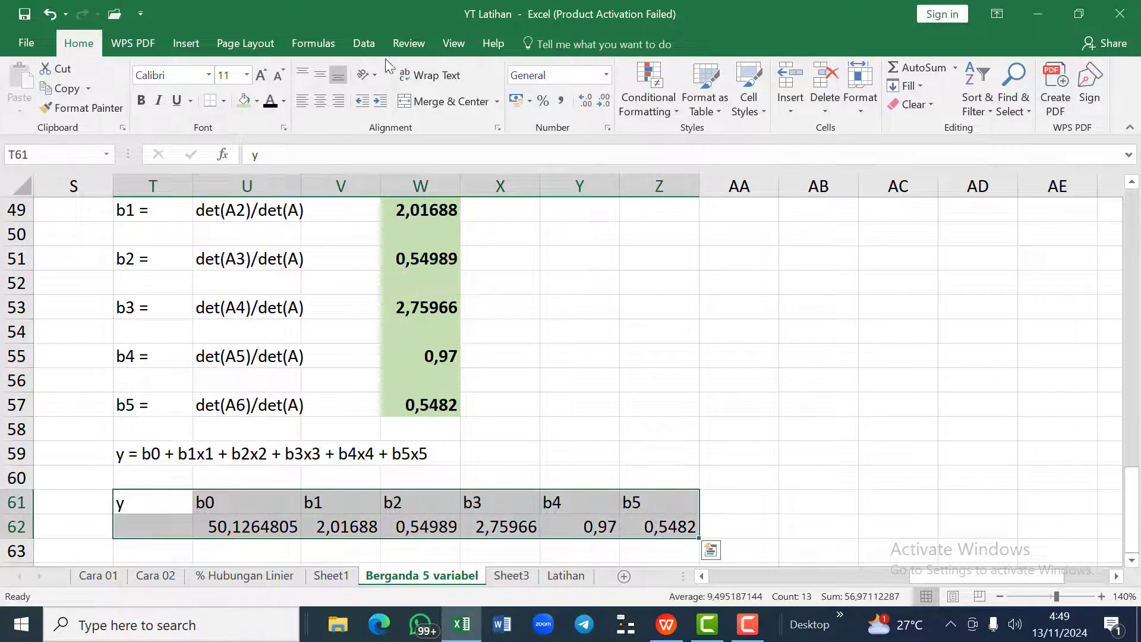
{"action": "left_click", "coordinate": [320, 99]}
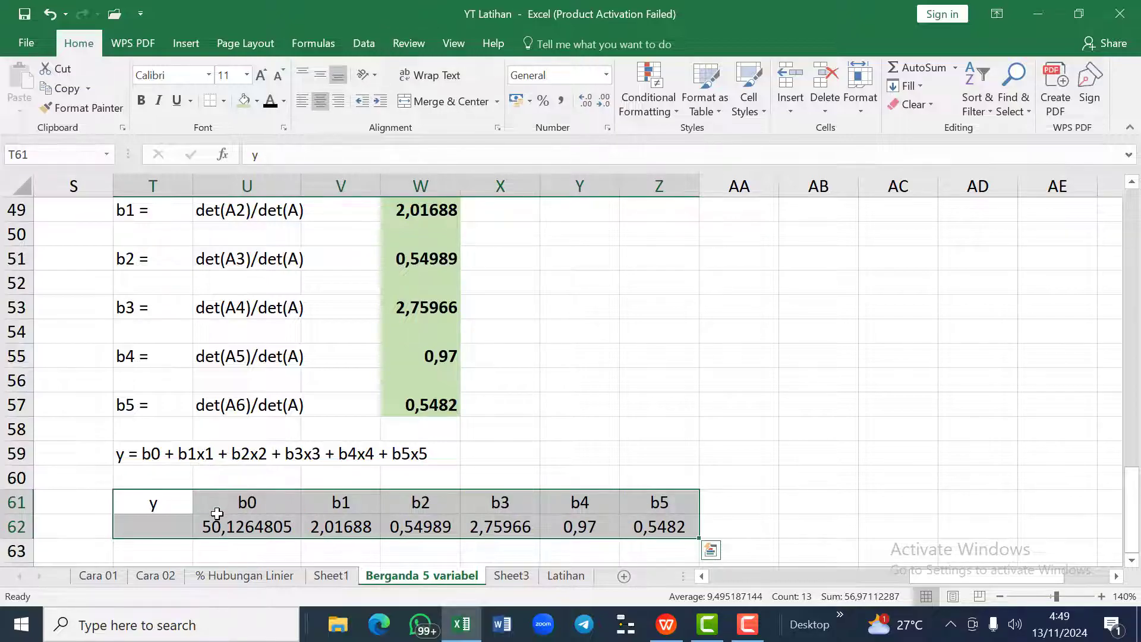
Step: Begin the numeric regression equation in cell T60 with y = 50,1265, using the b0 result as intercept
{"action": "left_click", "coordinate": [218, 505]}
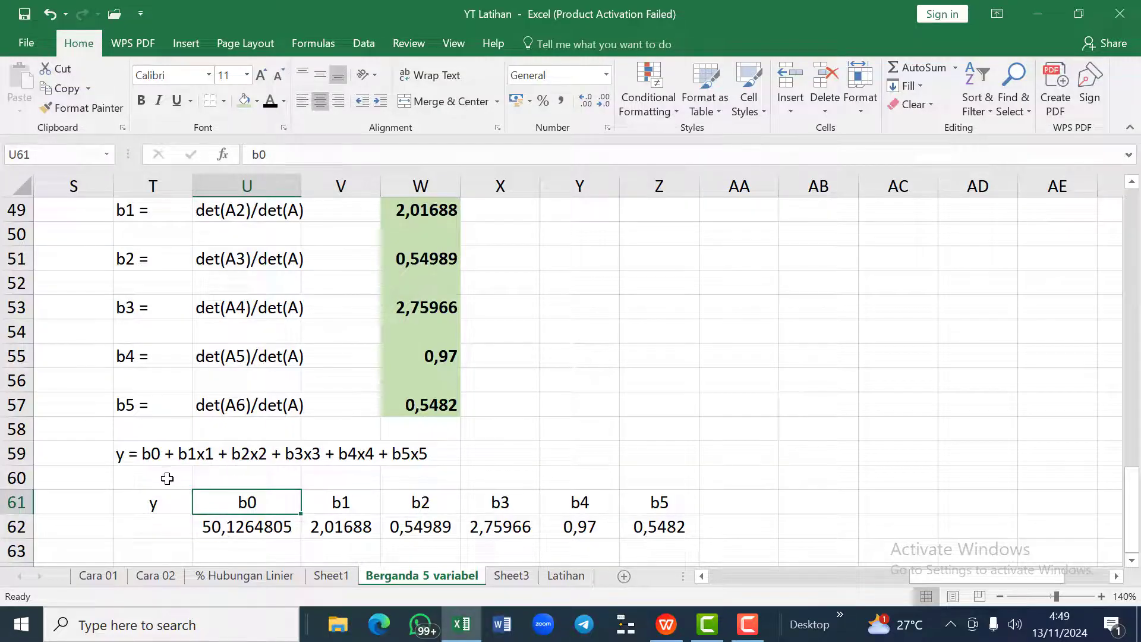
{"action": "left_click", "coordinate": [132, 478]}
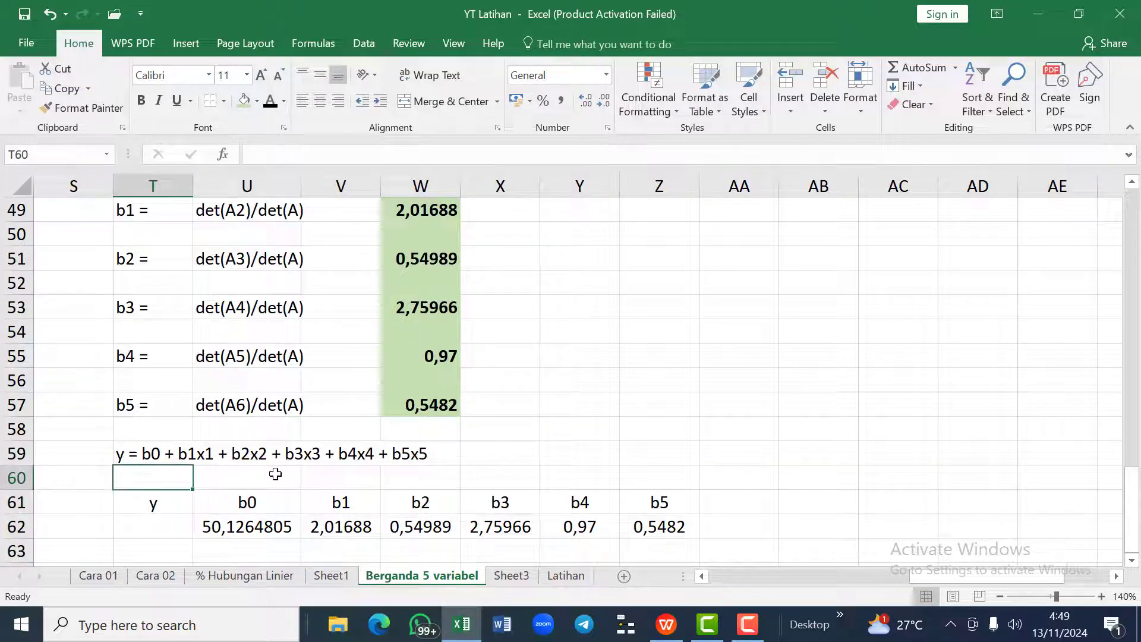
{"action": "type", "text": "y"}
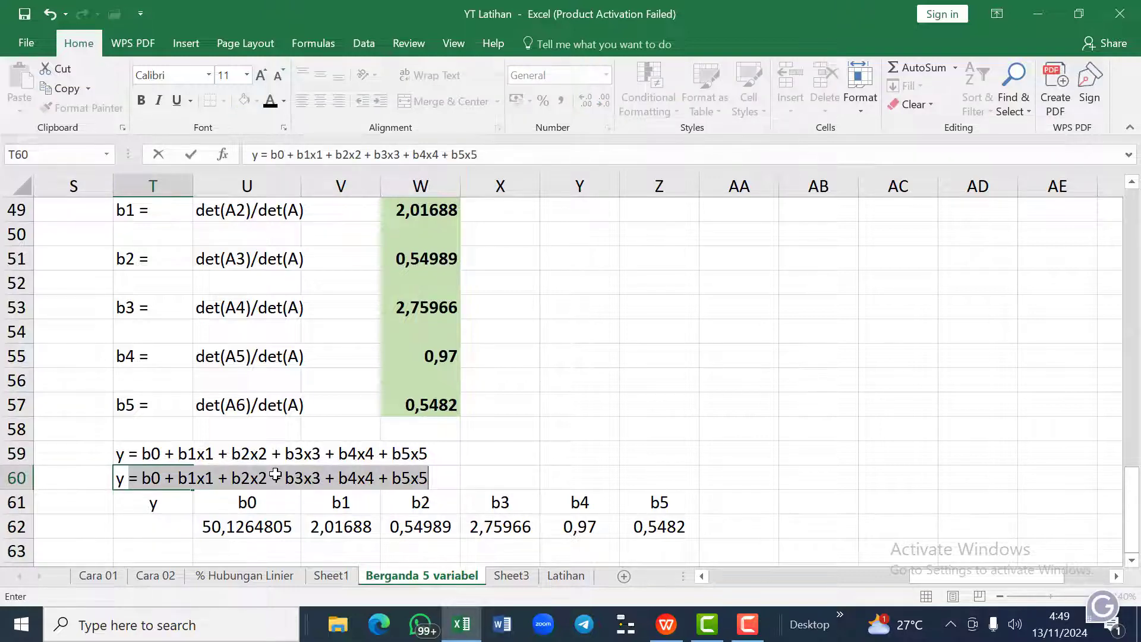
{"action": "type", "text": " ="}
{"action": "scroll", "coordinate": [275, 474], "scroll_direction": "up", "scroll_amount": 2}
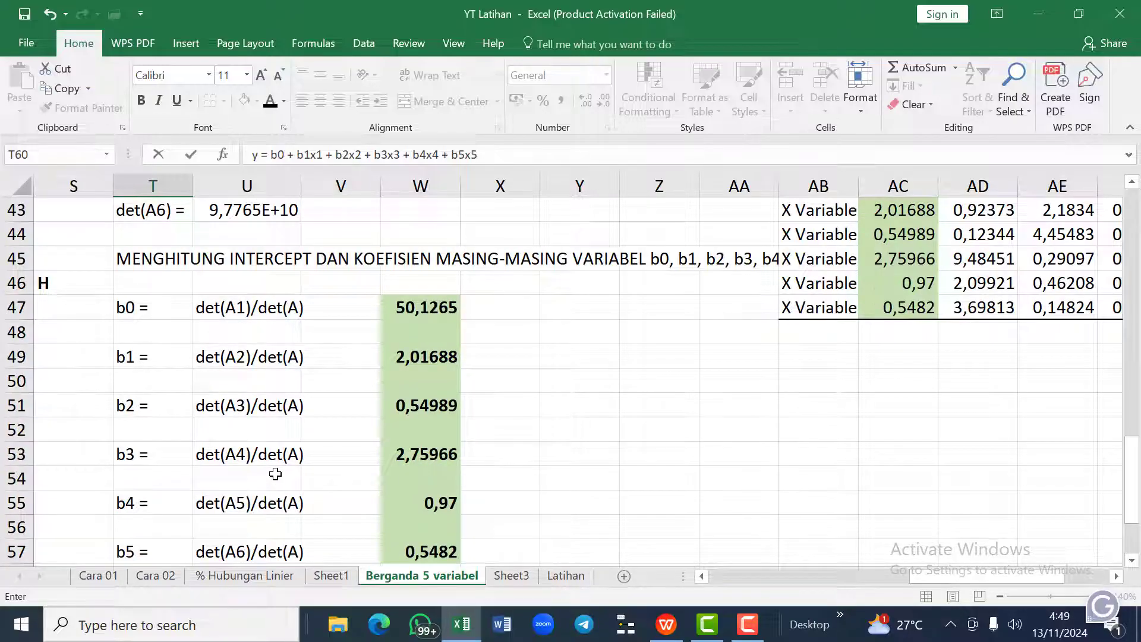
{"action": "scroll", "coordinate": [275, 474], "scroll_direction": "down", "scroll_amount": 1}
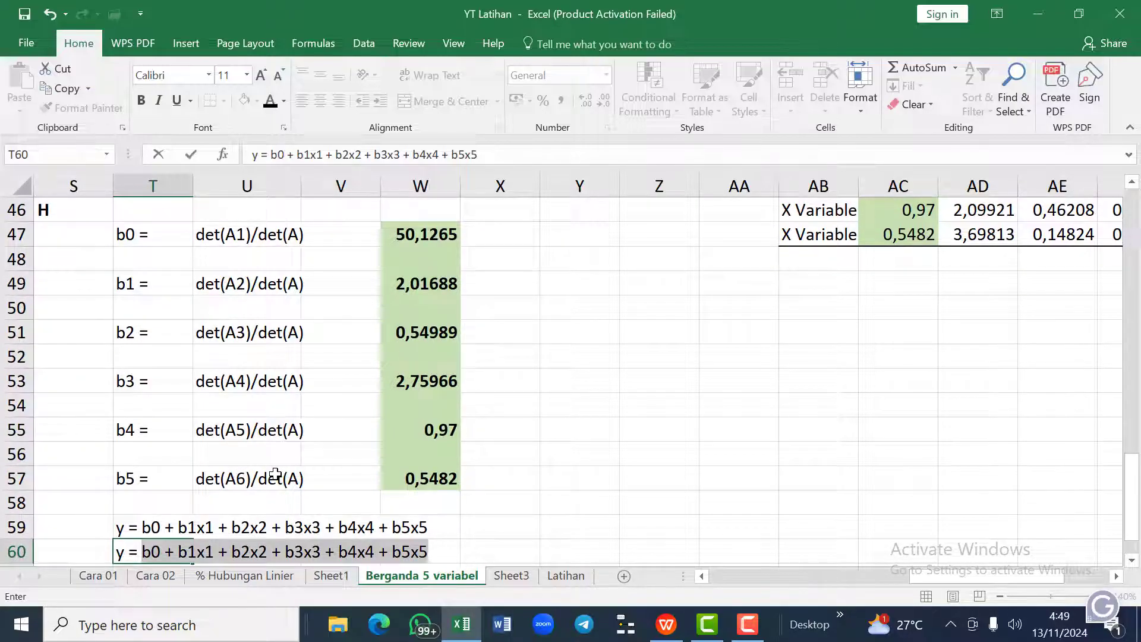
{"action": "scroll", "coordinate": [276, 474], "scroll_direction": "down", "scroll_amount": 1}
{"action": "type", "text": "5"}
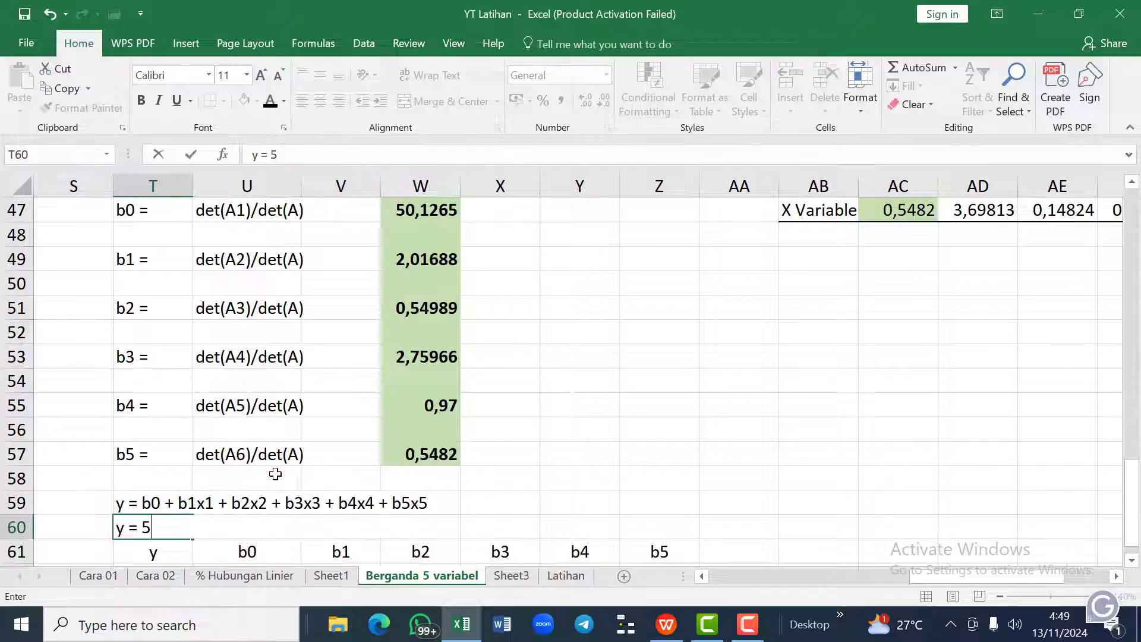
{"action": "type", "text": "0,12"}
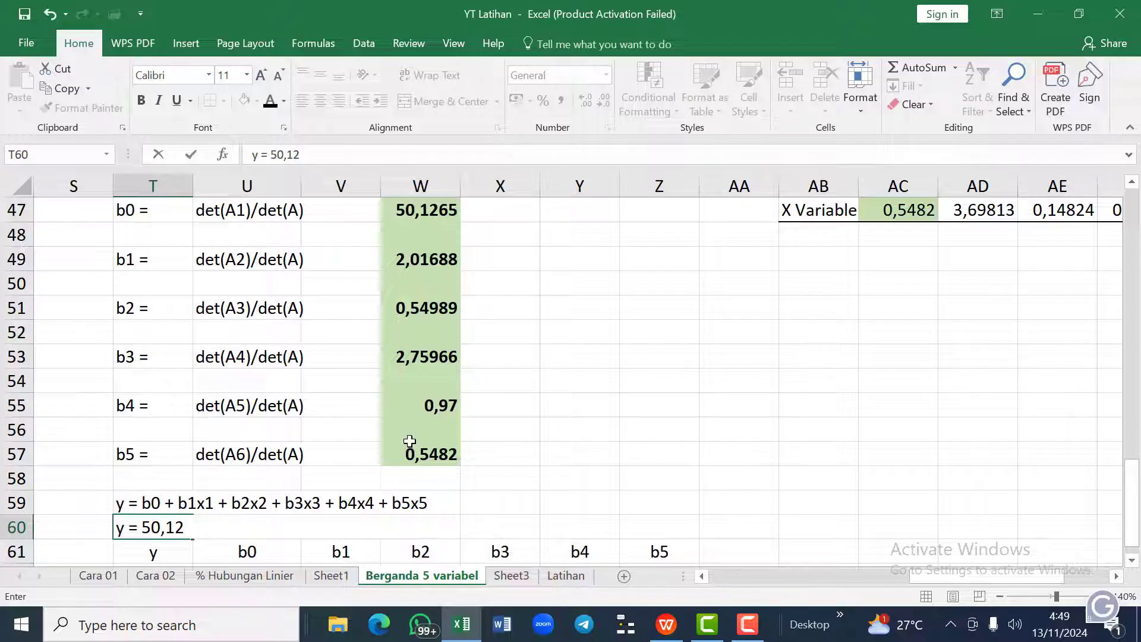
{"action": "type", "text": "7"}
{"action": "key", "text": "BackSpace"}
{"action": "type", "text": "65"}
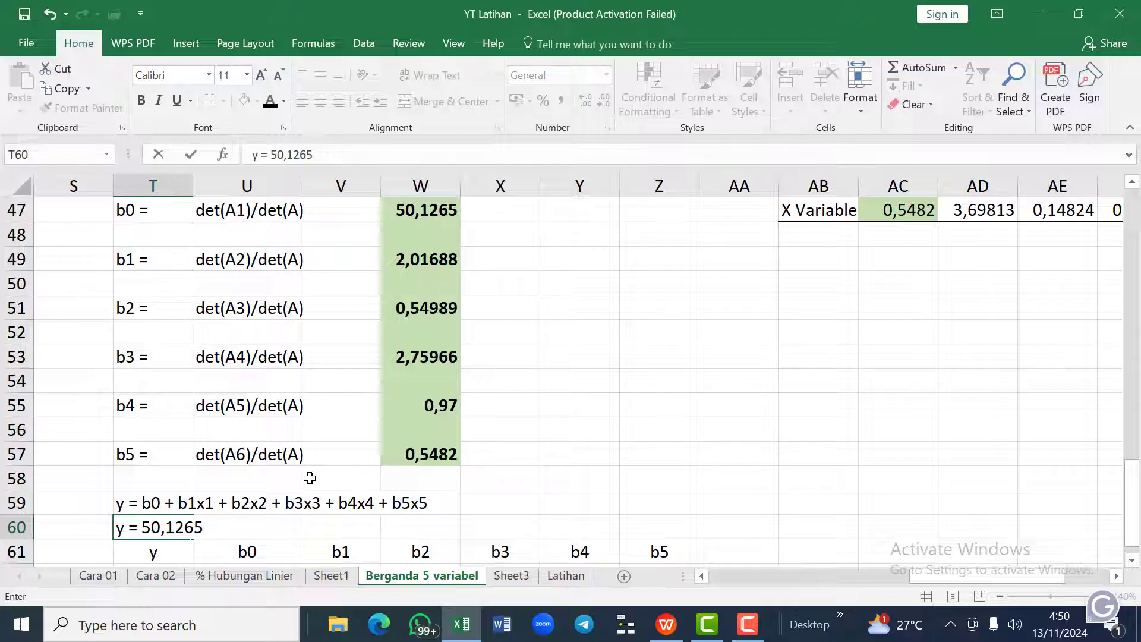
Step: Add the b1 term + 2,0169 x1 to the equation in T60, followed by a plus sign
{"action": "type", "text": "+"}
{"action": "type", "text": "+"}
{"action": "type", "text": " 2"}
{"action": "type", "text": ",0"}
{"action": "type", "text": "1"}
{"action": "type", "text": "69"}
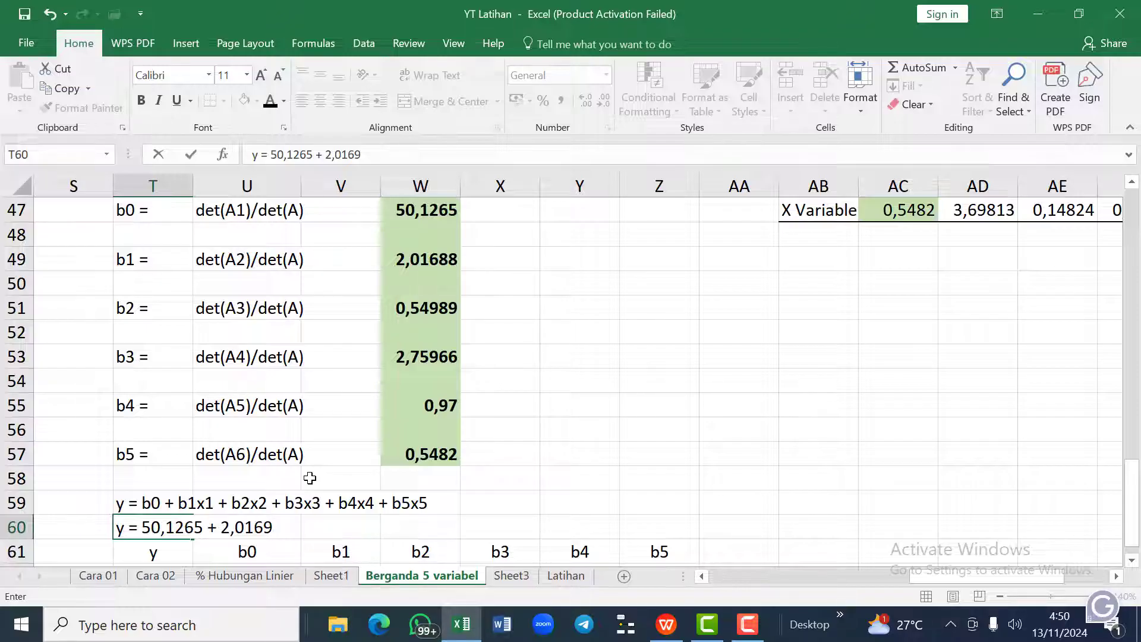
{"action": "type", "text": " x2 +"}
{"action": "left_click", "coordinate": [295, 527]}
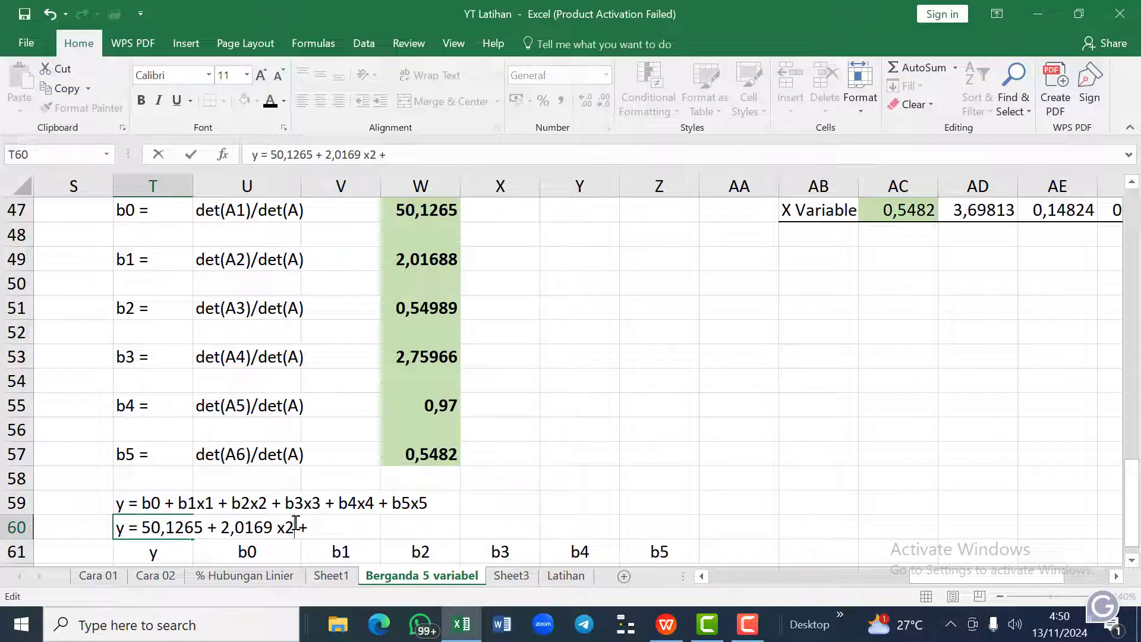
{"action": "key", "text": "BackSpace"}
{"action": "type", "text": "1"}
Step: Complete the equation in T60 with 0,5499 x2 + 2,7597 x3 + 0,97 x4 + 0,5482 x5 and make it bold
{"action": "type", "text": "0,54"}
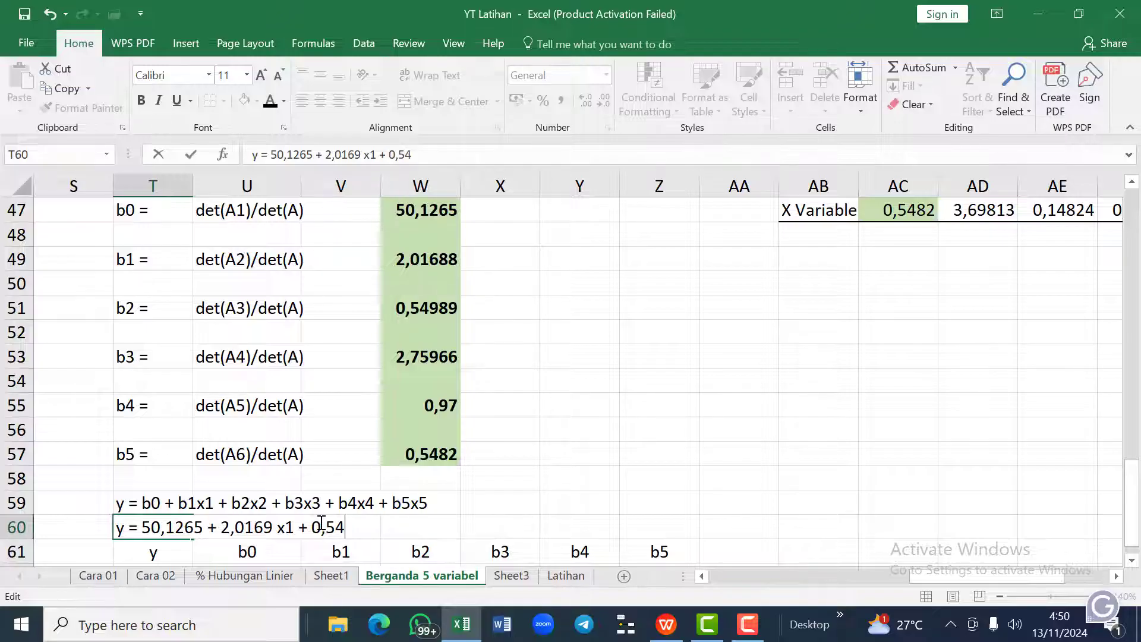
{"action": "type", "text": "99 x2 +"}
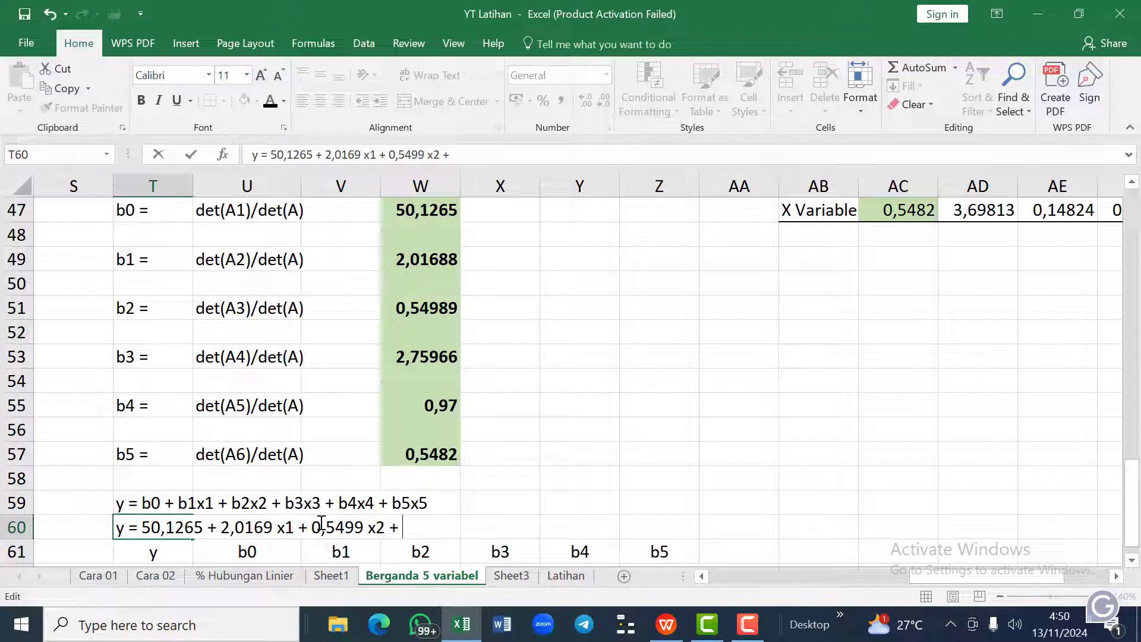
{"action": "type", "text": "2,75"}
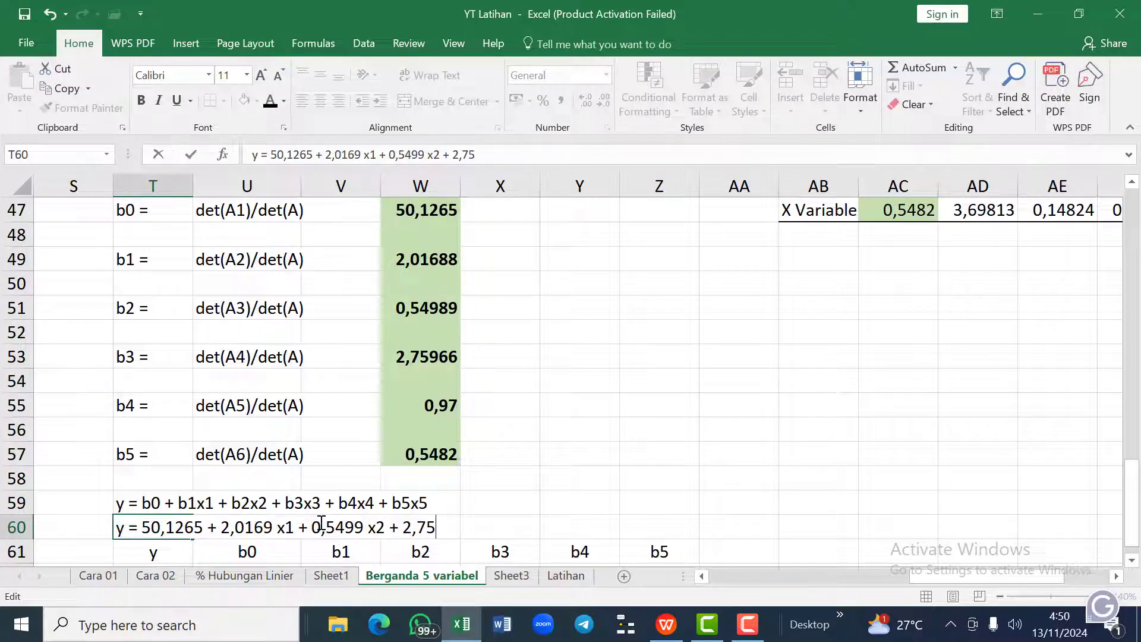
{"action": "type", "text": "97 x3"}
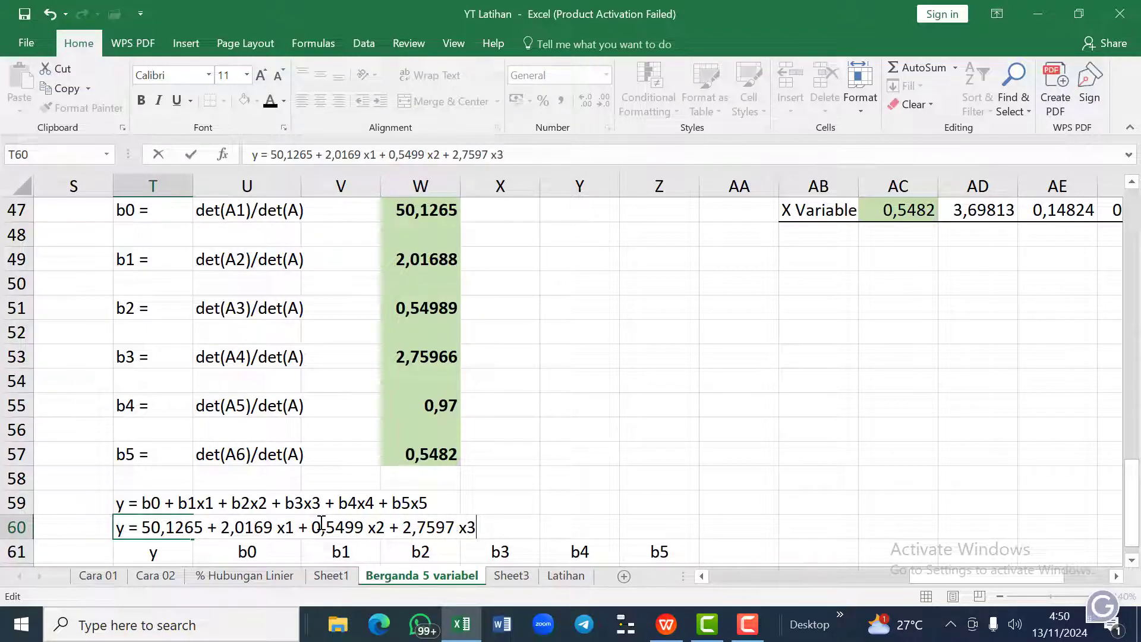
{"action": "type", "text": " + 0,97 x4 +"}
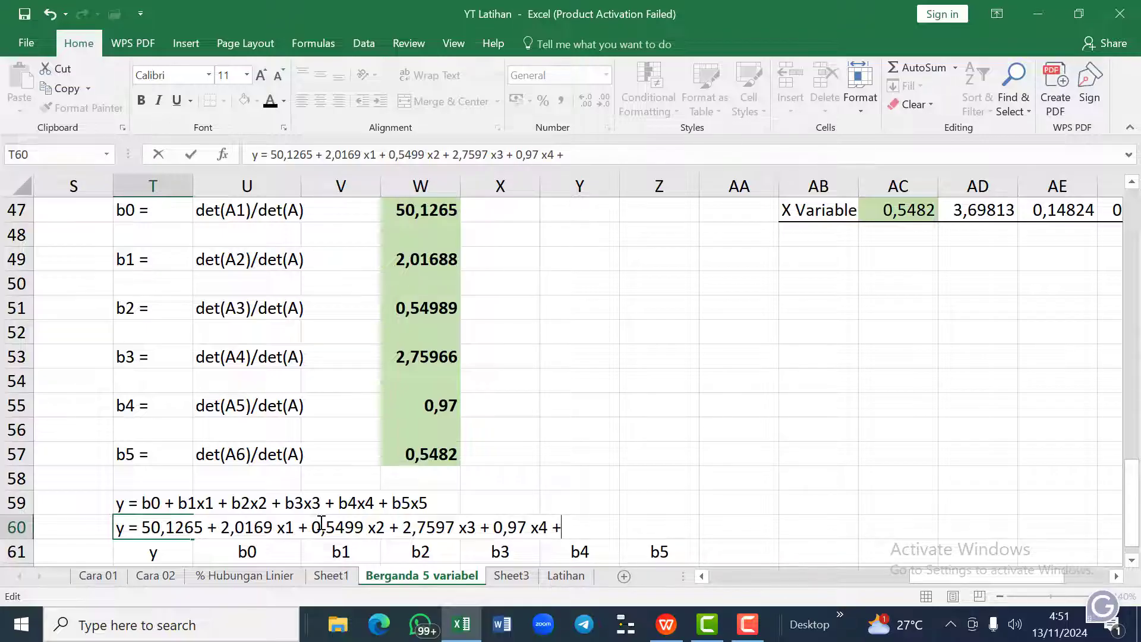
{"action": "type", "text": " 0,5482 x5"}
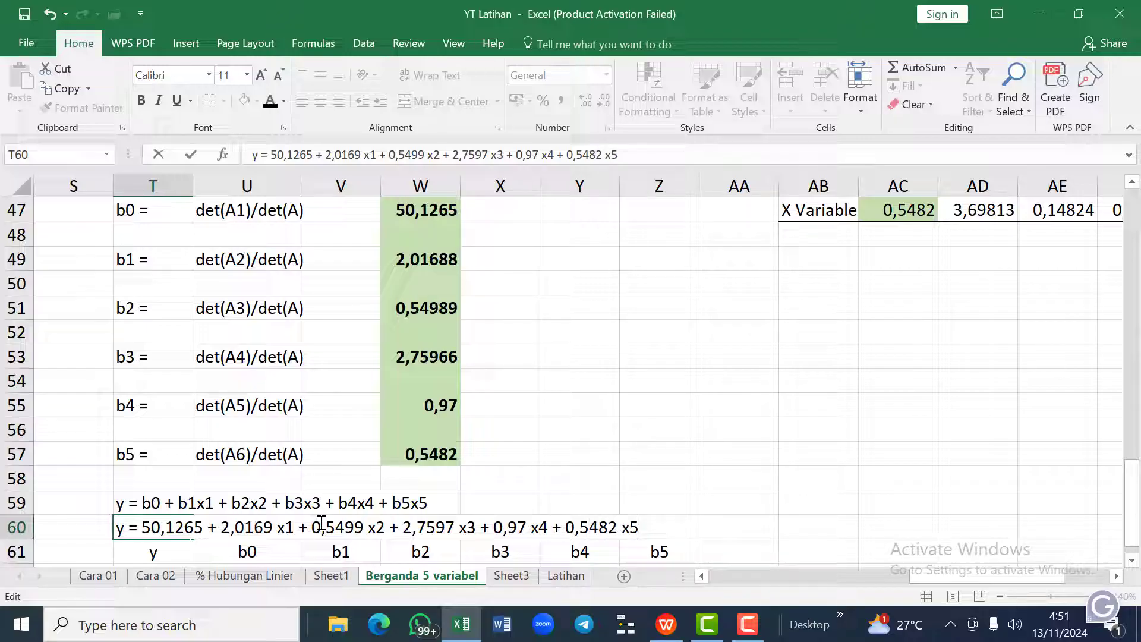
{"action": "key", "text": "Return"}
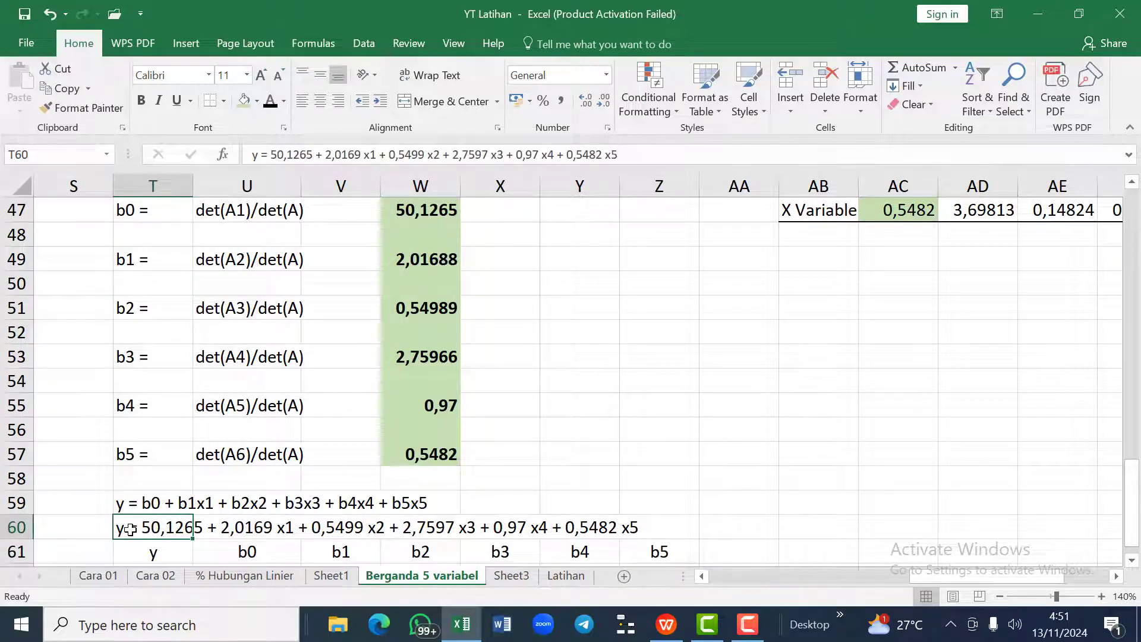
{"action": "key", "text": "ctrl+b"}
Step: Enter the label x in cell S64, below the coefficient table
{"action": "scroll", "coordinate": [355, 493], "scroll_direction": "down", "scroll_amount": 2}
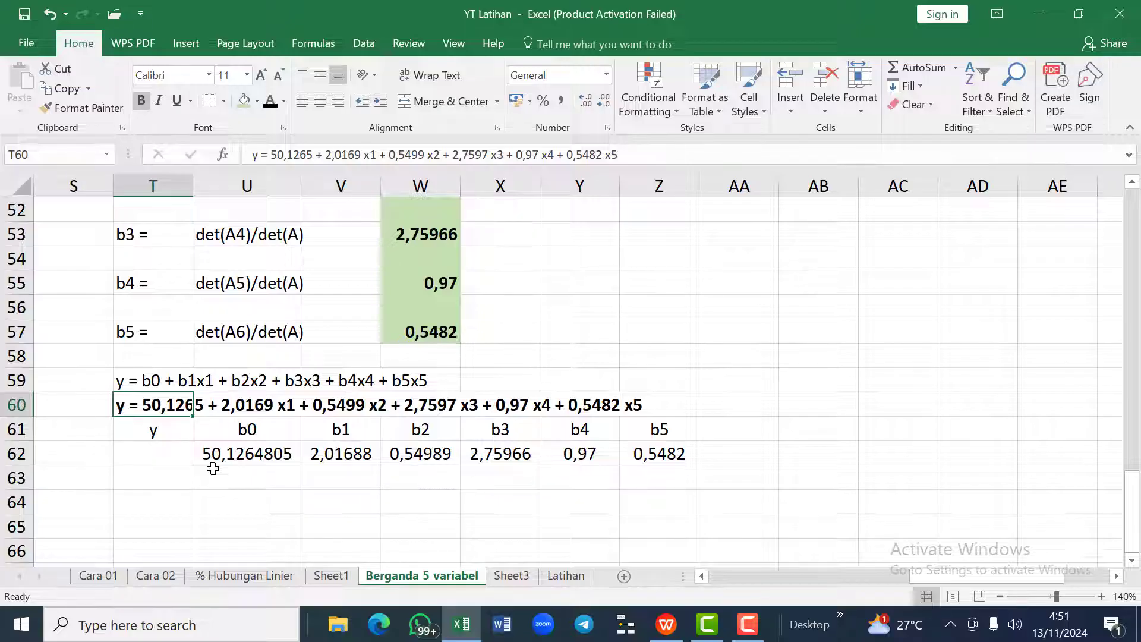
{"action": "left_click", "coordinate": [171, 481]}
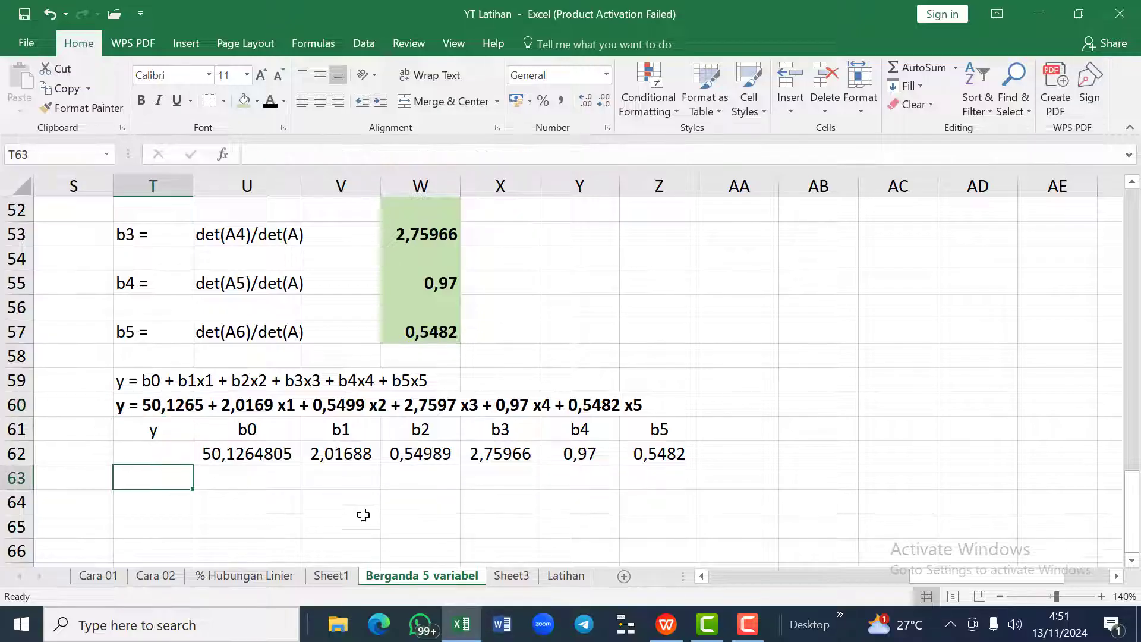
{"action": "key", "text": "Down"}
{"action": "key", "text": "Left"}
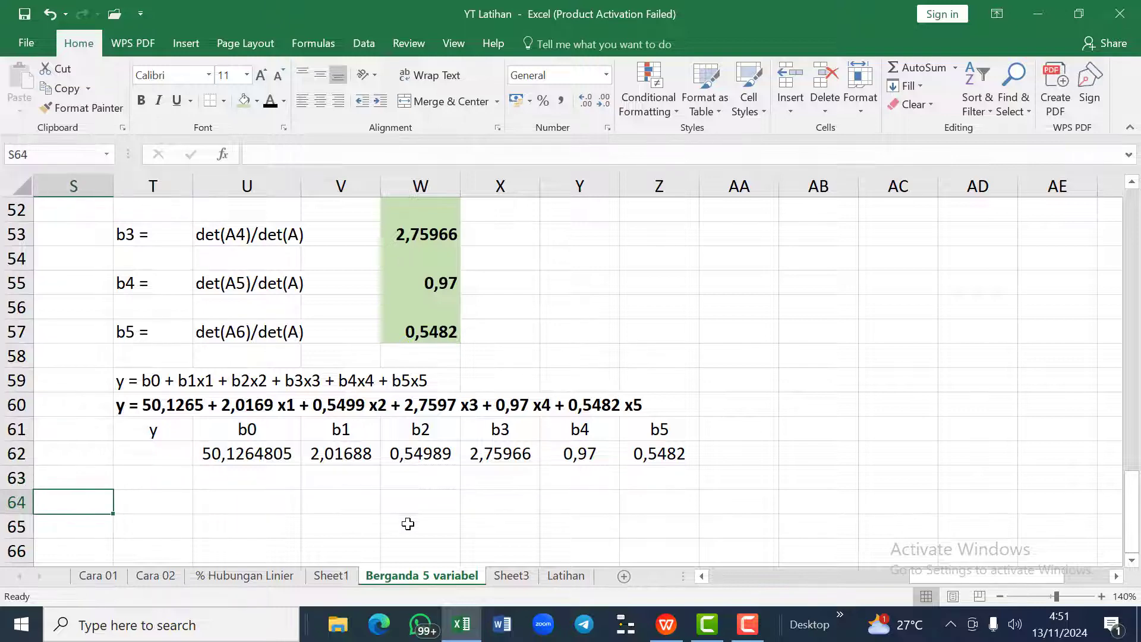
{"action": "type", "text": "x"}
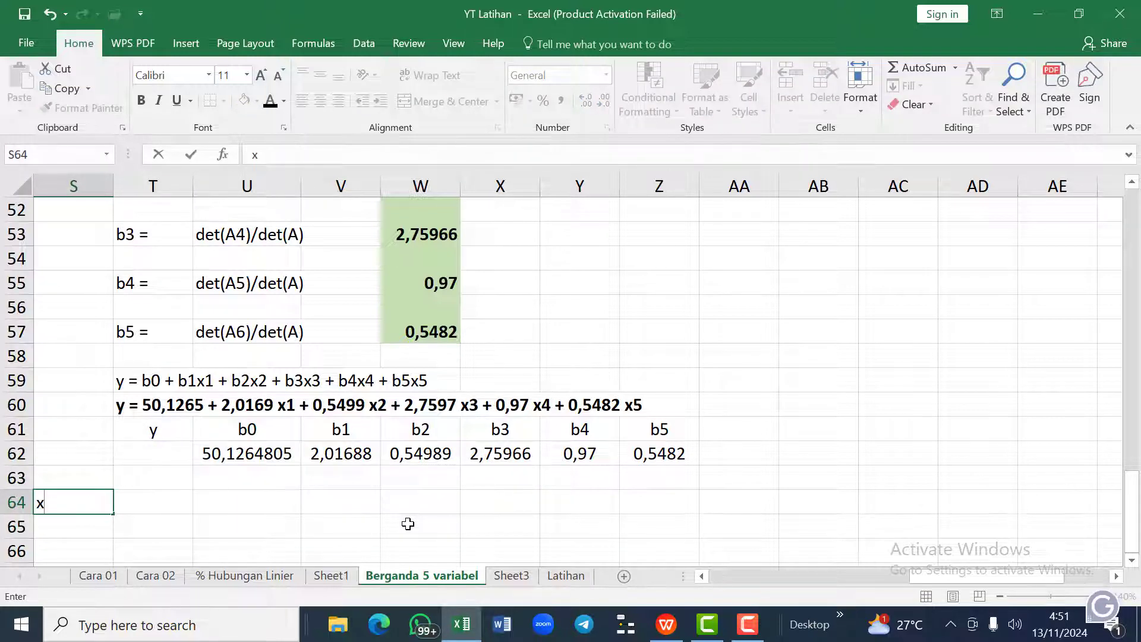
{"action": "key", "text": "Return"}
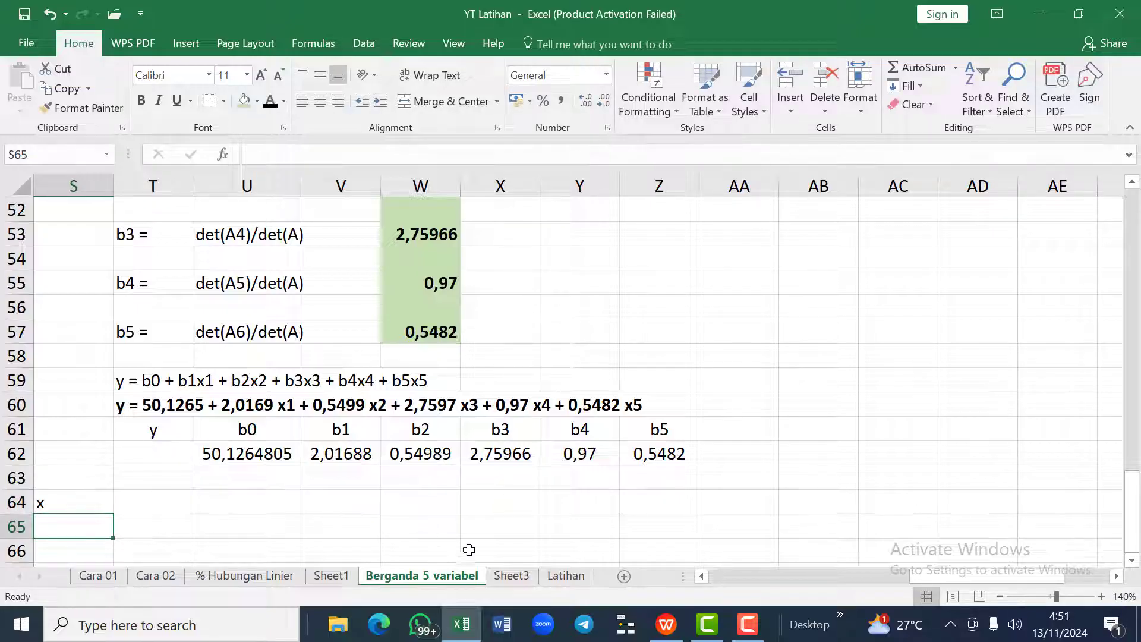
Step: Switch to the case PDF in WPS, copy Jakarta's x1 to x5 values from the Data testing table, and paste them into Excel from T64
{"action": "left_click", "coordinate": [666, 624]}
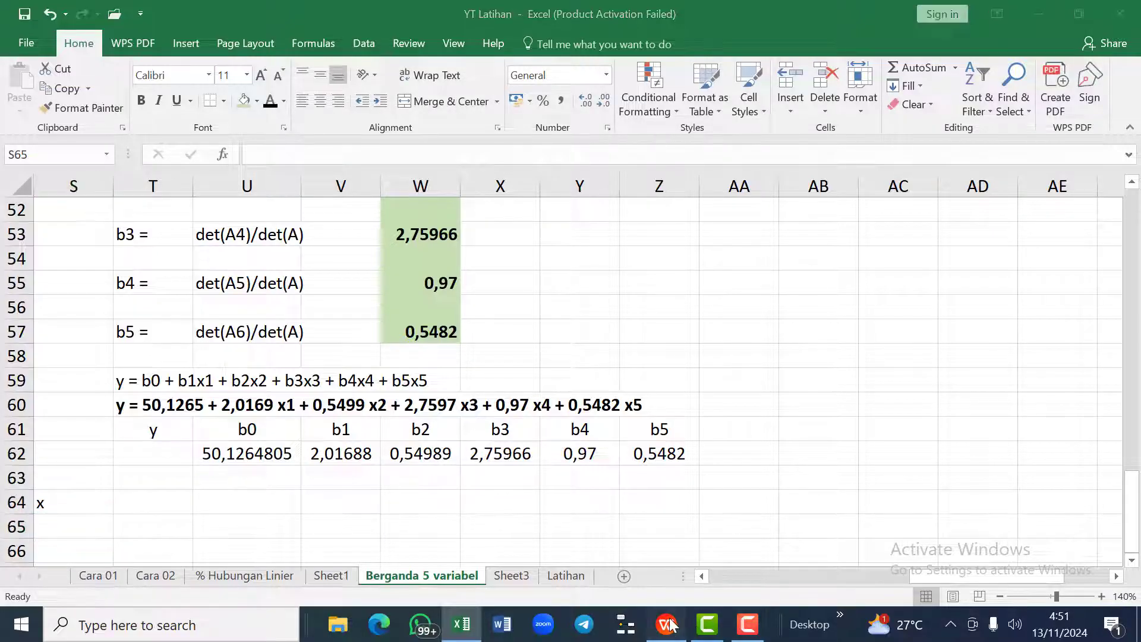
{"action": "scroll", "coordinate": [627, 447], "scroll_direction": "down", "scroll_amount": 12}
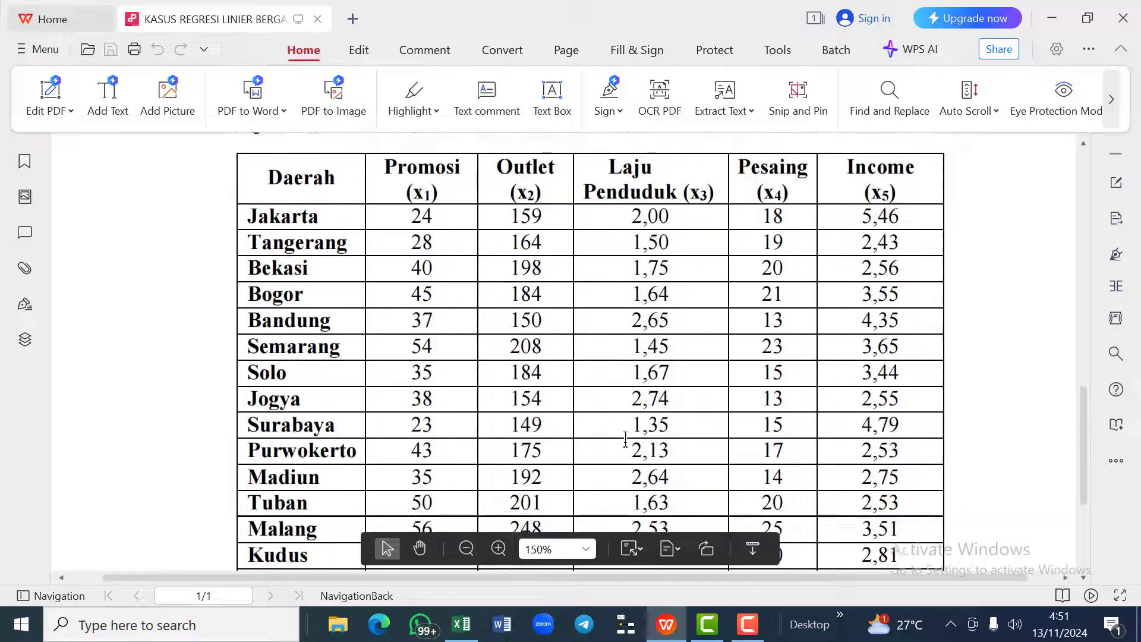
{"action": "scroll", "coordinate": [612, 429], "scroll_direction": "up", "scroll_amount": 1}
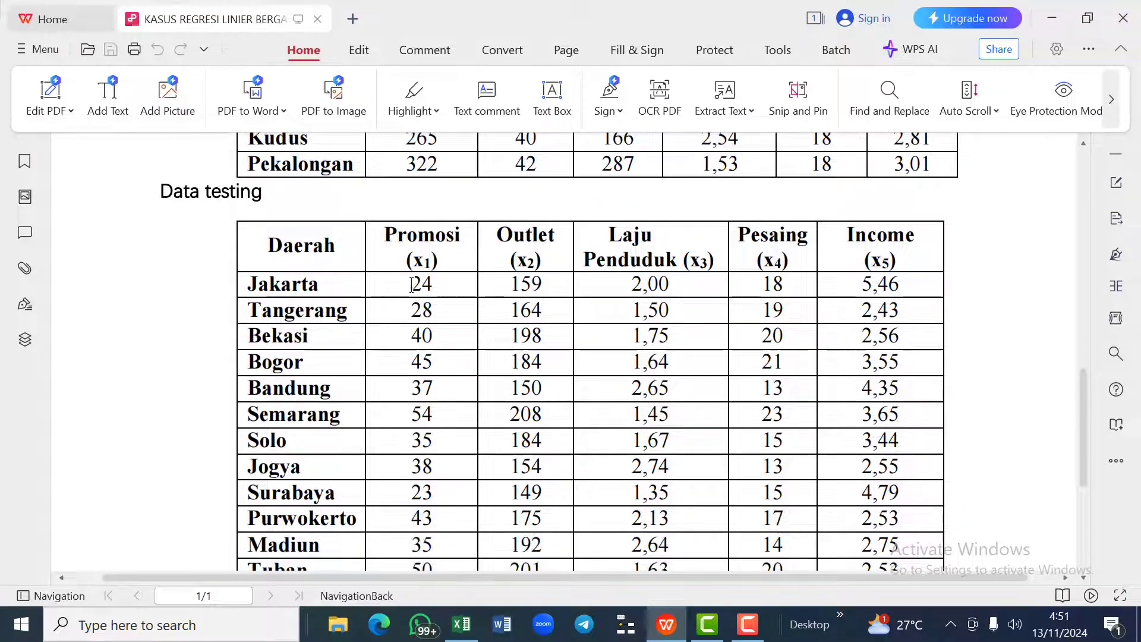
{"action": "left_click_drag", "start_coordinate": [421, 284], "coordinate": [901, 288]}
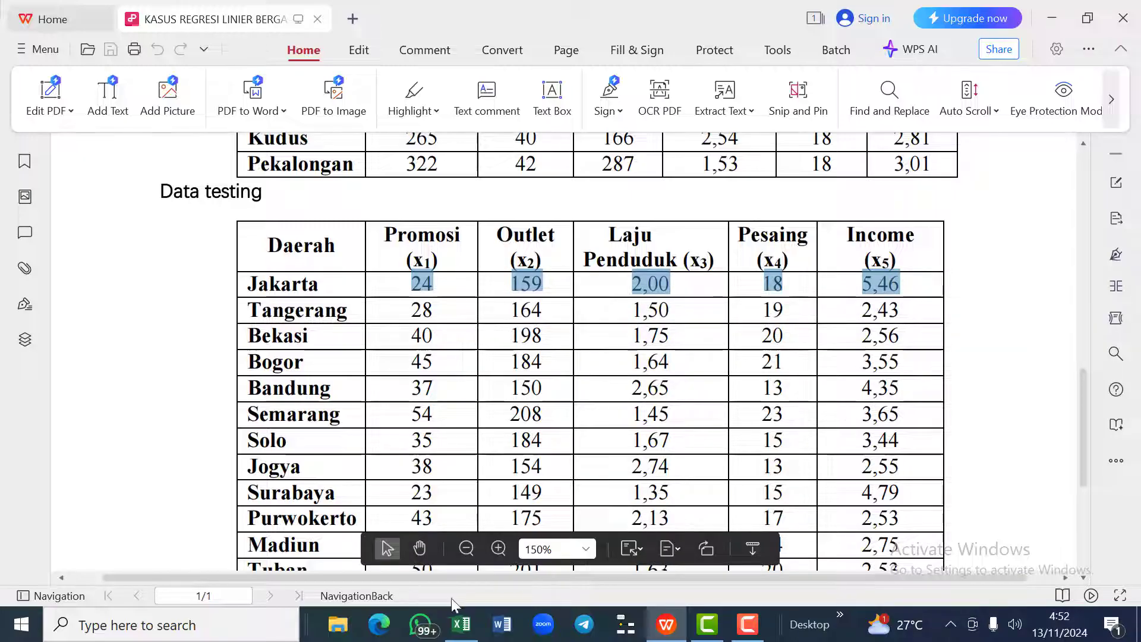
{"action": "left_click", "coordinate": [461, 635]}
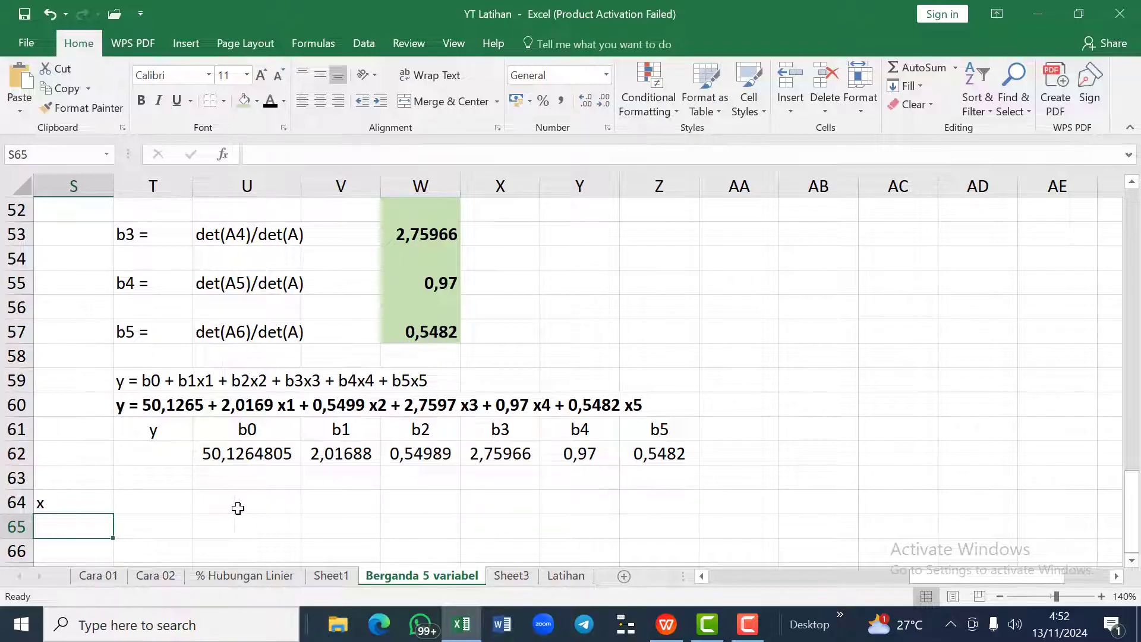
{"action": "left_click", "coordinate": [136, 505]}
{"action": "key", "text": "ctrl+v"}
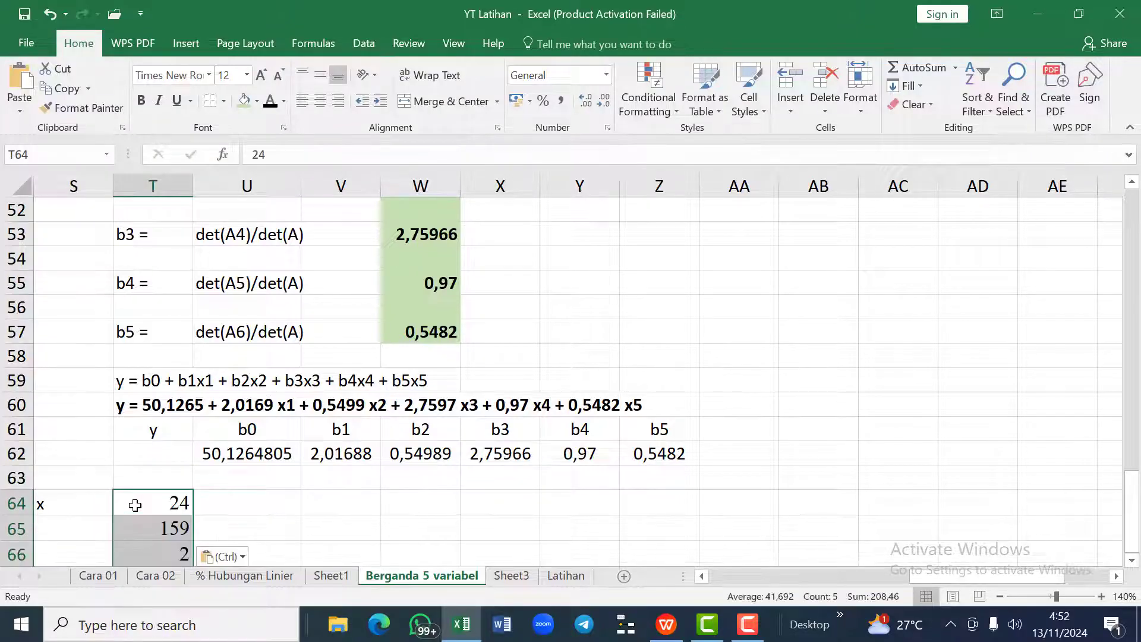
Step: Label the pasted values by entering x1 in S64 and x2 in S65, and extend the series to x5 in S68
{"action": "scroll", "coordinate": [136, 505], "scroll_direction": "down", "scroll_amount": 3}
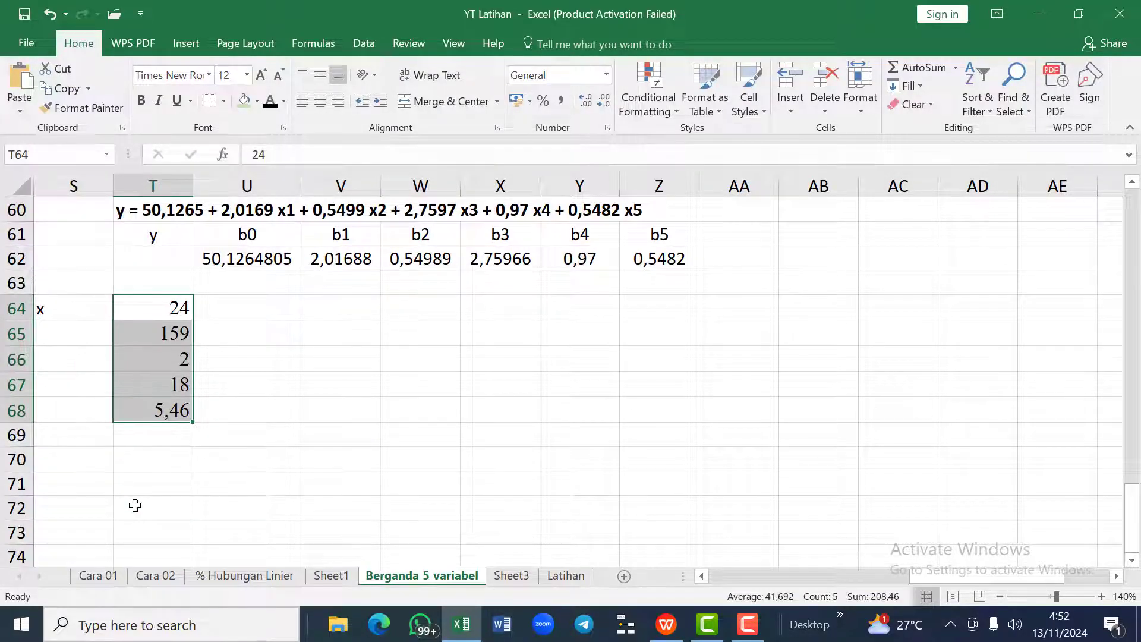
{"action": "scroll", "coordinate": [135, 506], "scroll_direction": "up", "scroll_amount": 1}
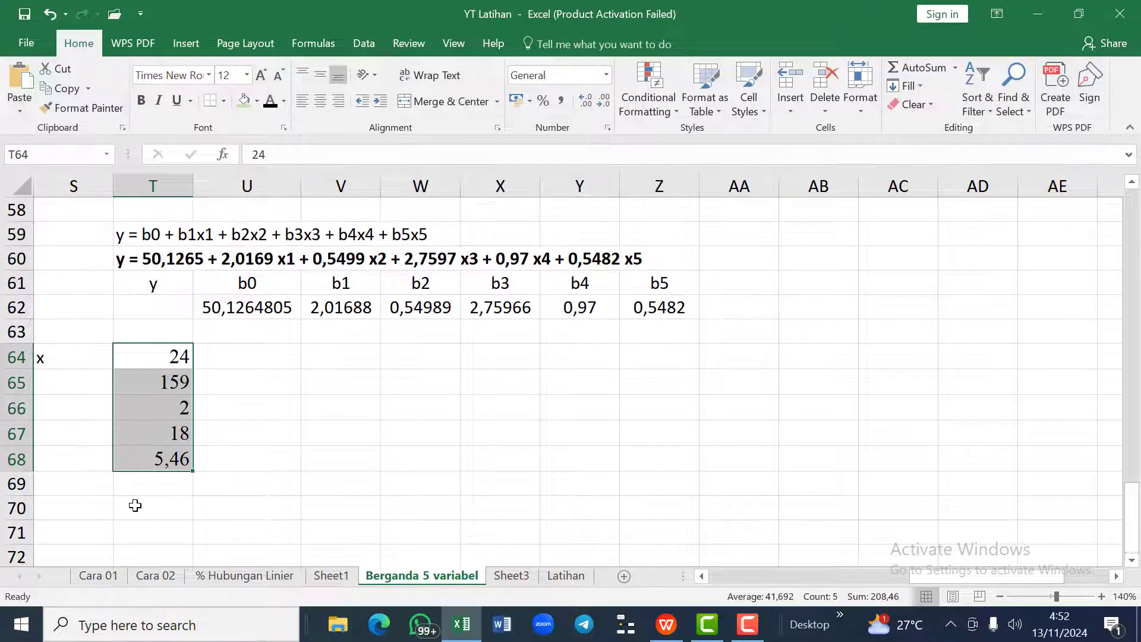
{"action": "left_click", "coordinate": [65, 362]}
{"action": "type", "text": "x"}
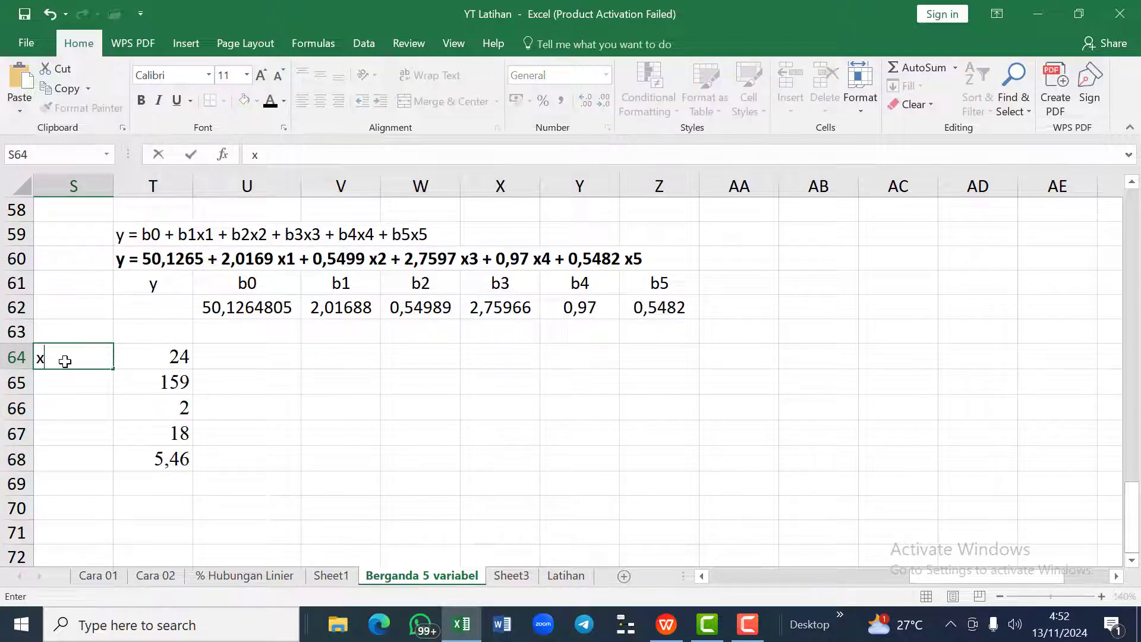
{"action": "type", "text": "1"}
{"action": "key", "text": "Return"}
{"action": "type", "text": "x2"}
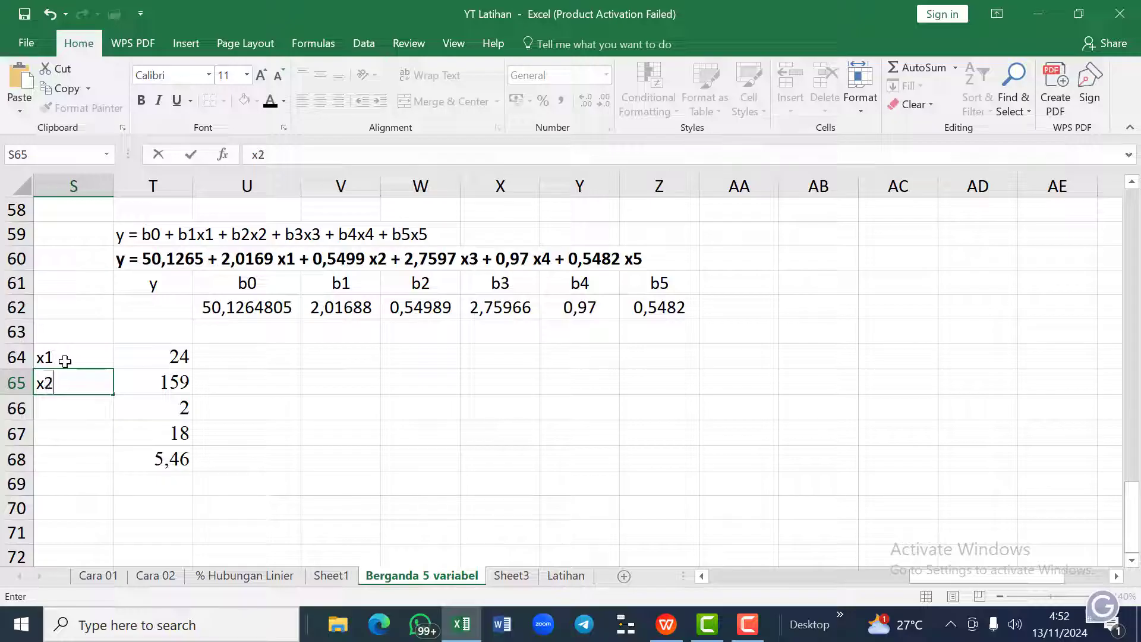
{"action": "key", "text": "Return"}
{"action": "left_click", "coordinate": [65, 361]}
{"action": "key", "text": "shift+Down"}
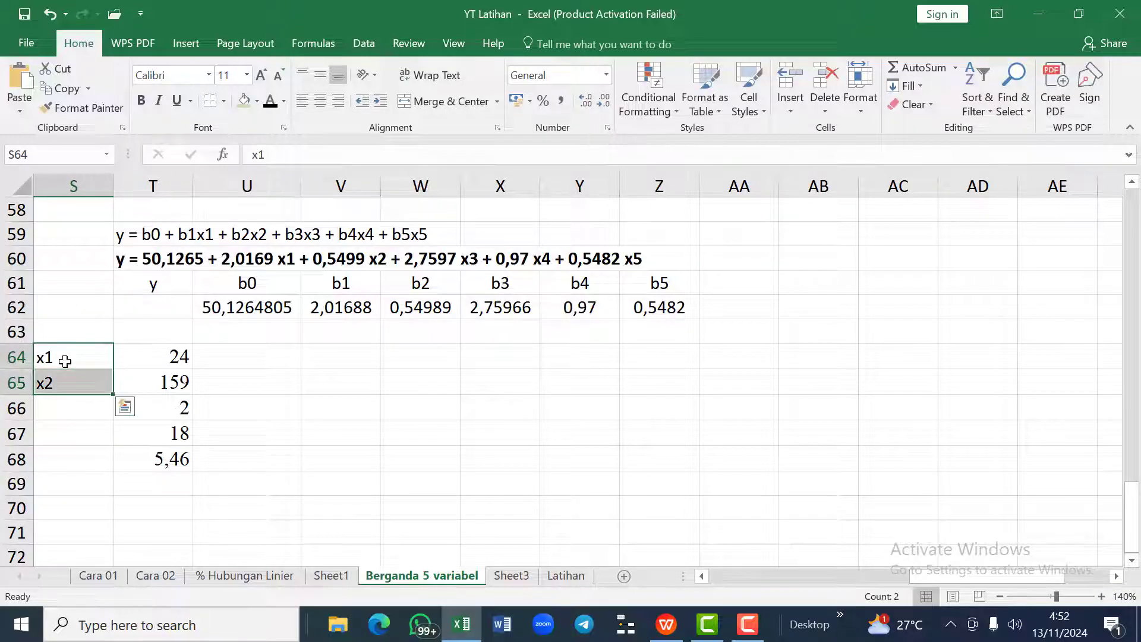
{"action": "left_click_drag", "start_coordinate": [113, 395], "coordinate": [111, 470]}
{"action": "left_click", "coordinate": [201, 499]}
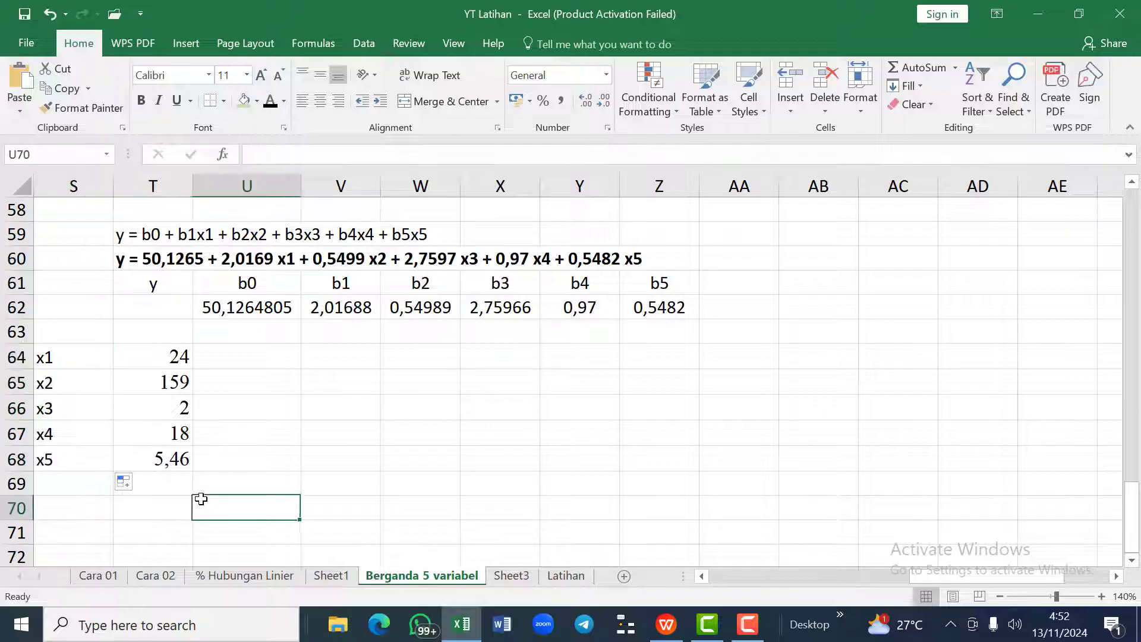
{"action": "left_click", "coordinate": [165, 513]}
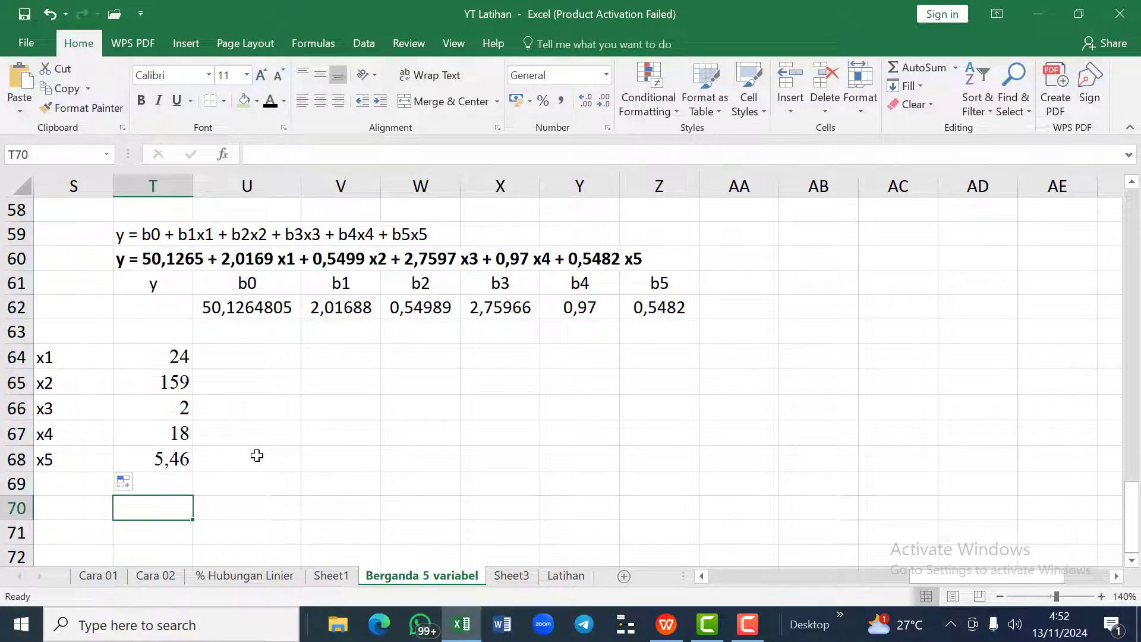
Step: Enter the label y1 in T70, below the x1 to x5 values, and make it bold
{"action": "type", "text": "y1"}
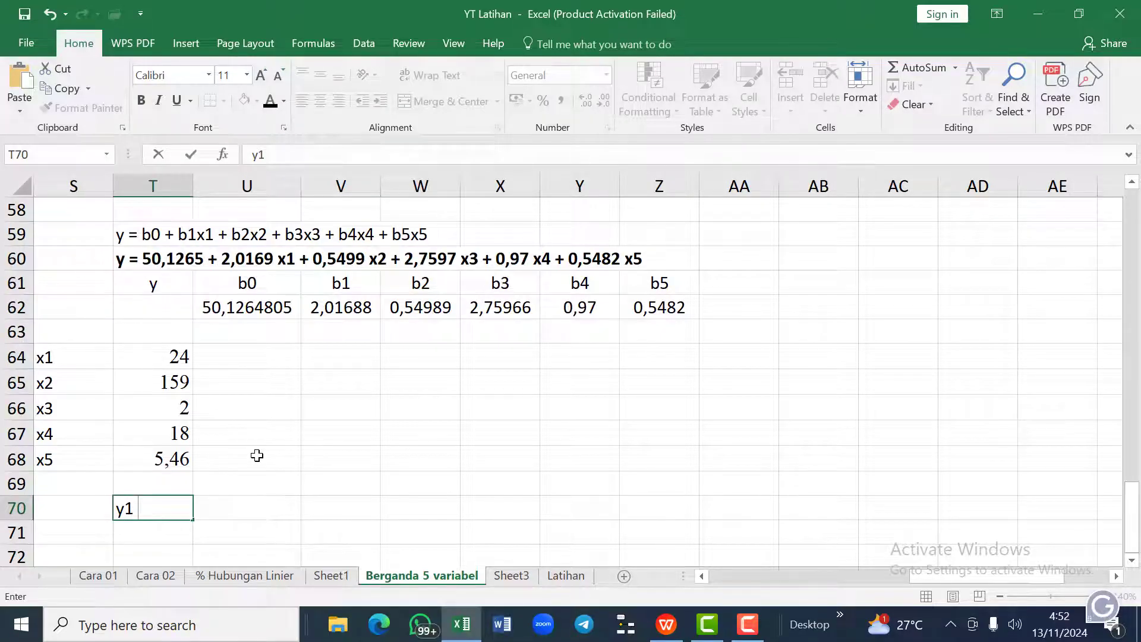
{"action": "key", "text": "Tab"}
{"action": "key", "text": "Left"}
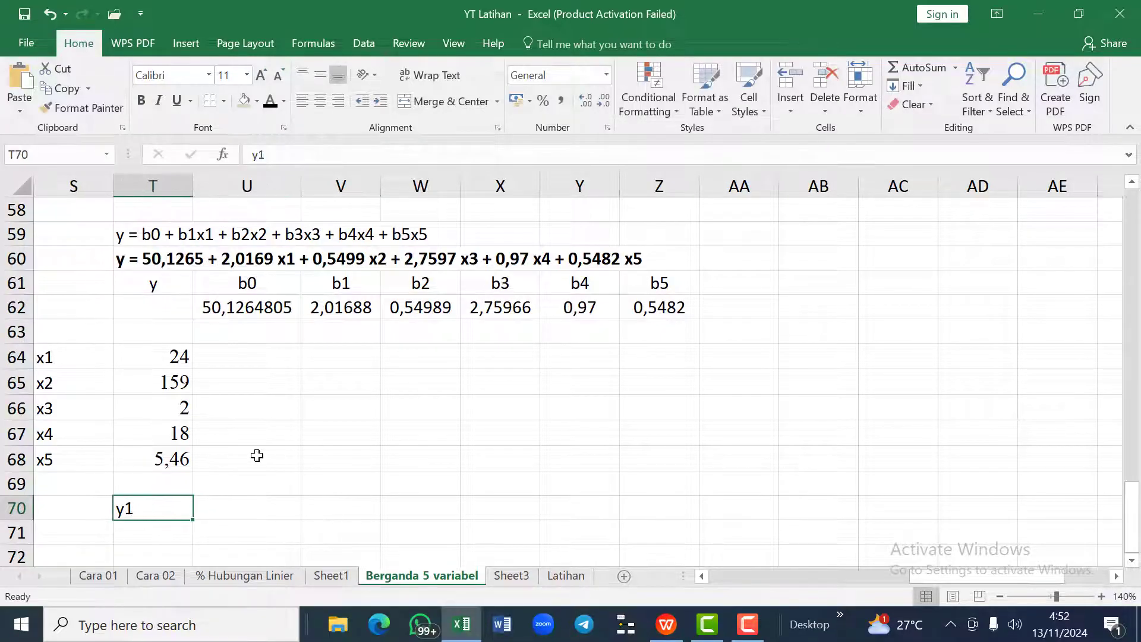
{"action": "key", "text": "ctrl+b"}
{"action": "key", "text": "Tab"}
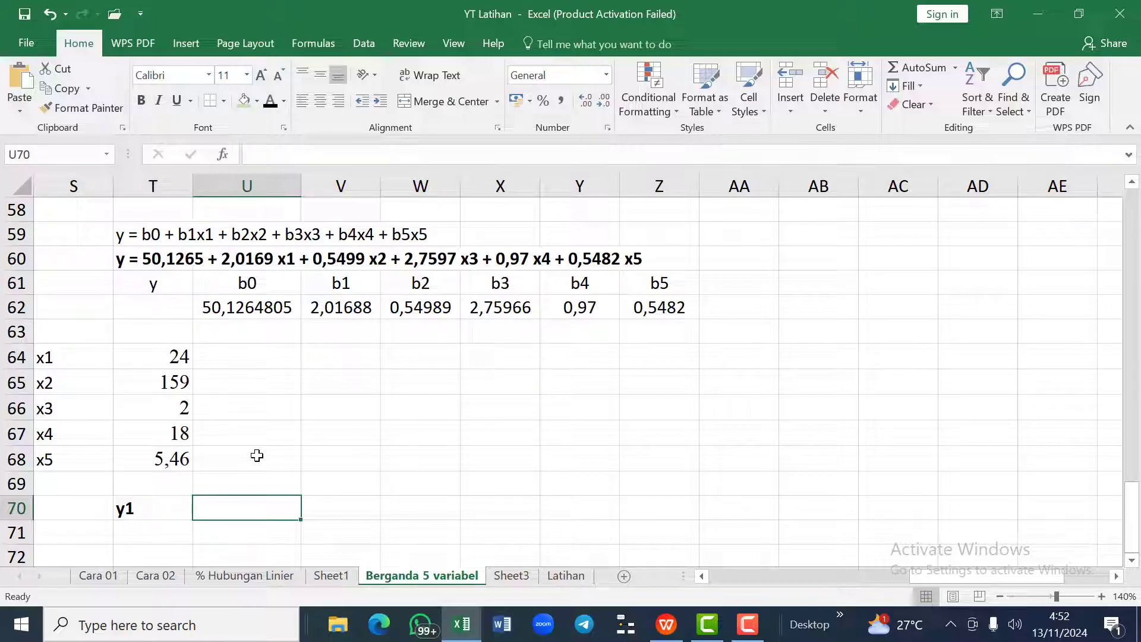
Step: Start the y1 formula in U70 with b0, b1 times x1 and b2 times x2: =U62+V62*T64+W62*T65
{"action": "type", "text": "="}
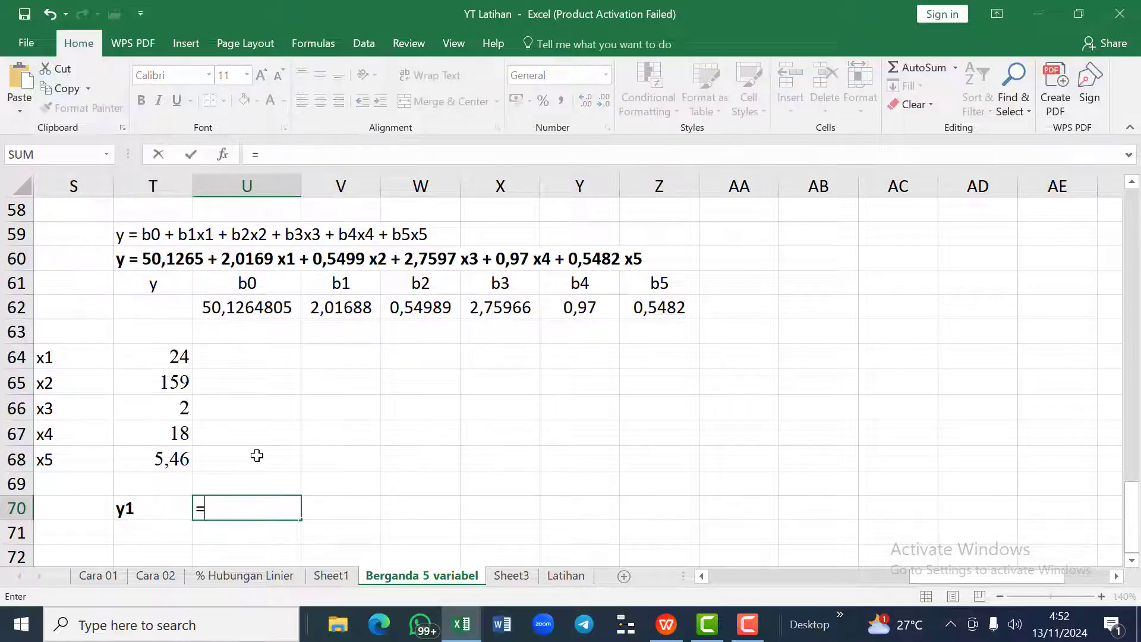
{"action": "left_click", "coordinate": [255, 309]}
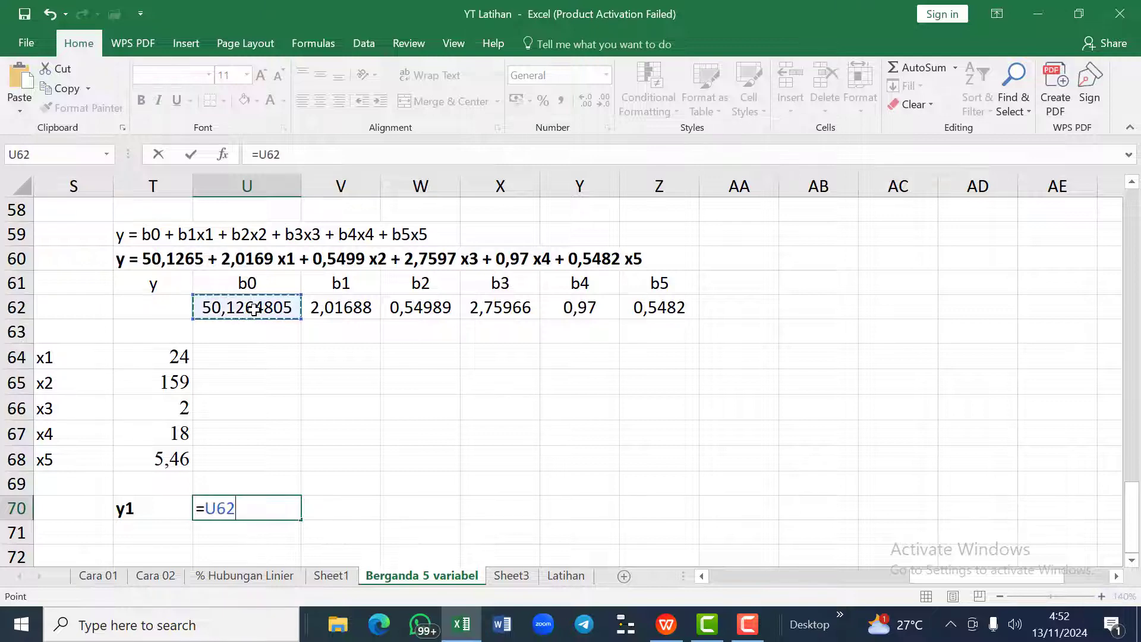
{"action": "type", "text": "+"}
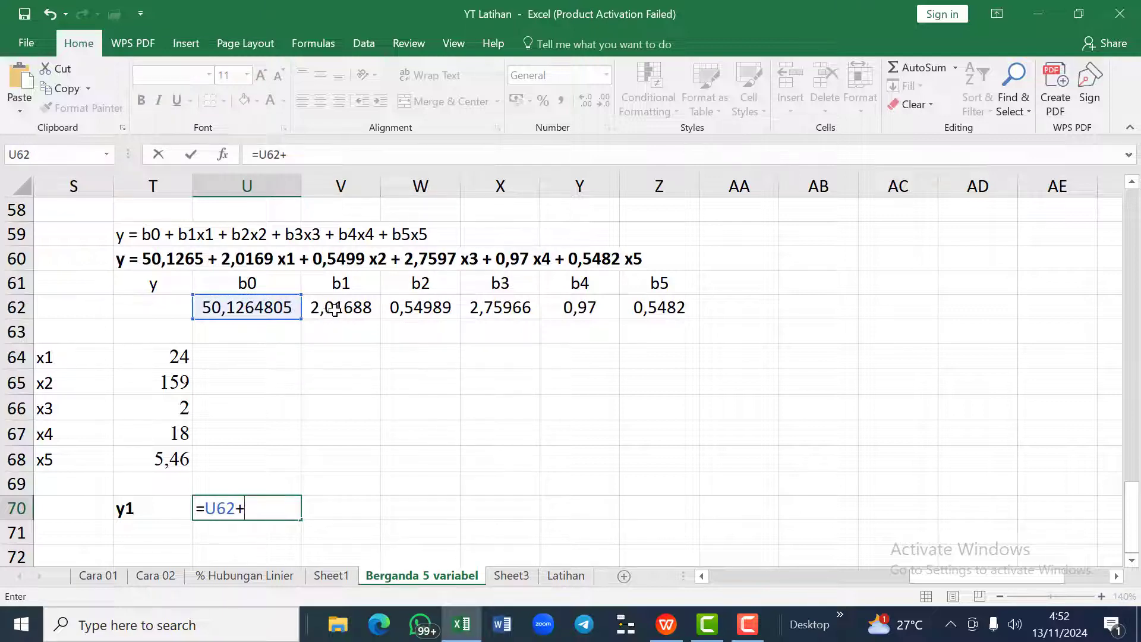
{"action": "left_click", "coordinate": [337, 309]}
{"action": "type", "text": "*"}
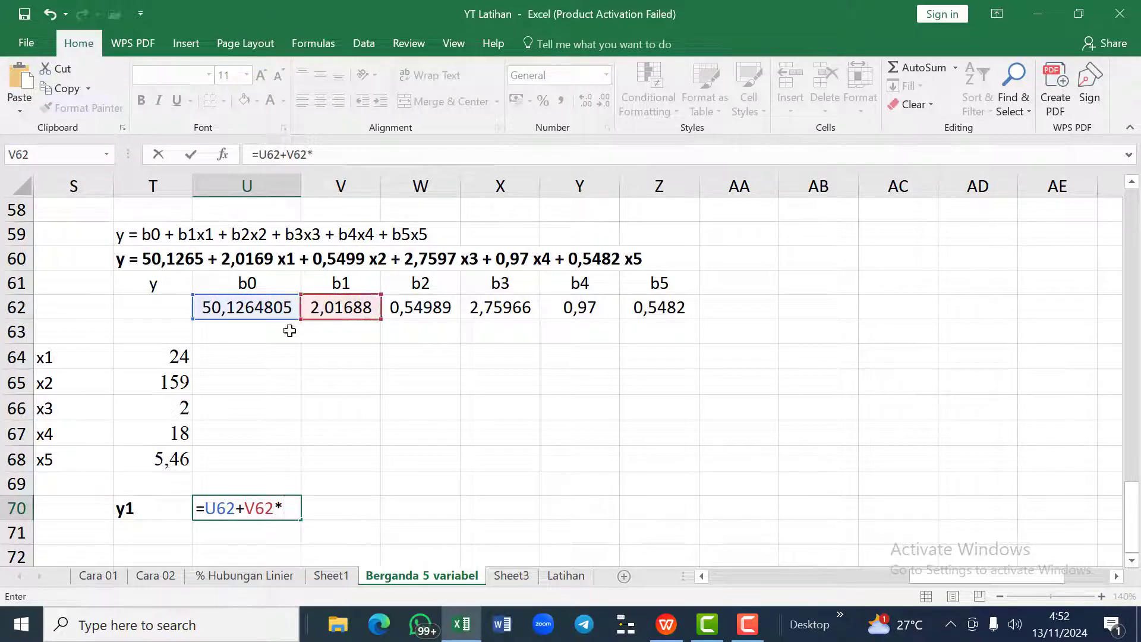
{"action": "left_click", "coordinate": [170, 356]}
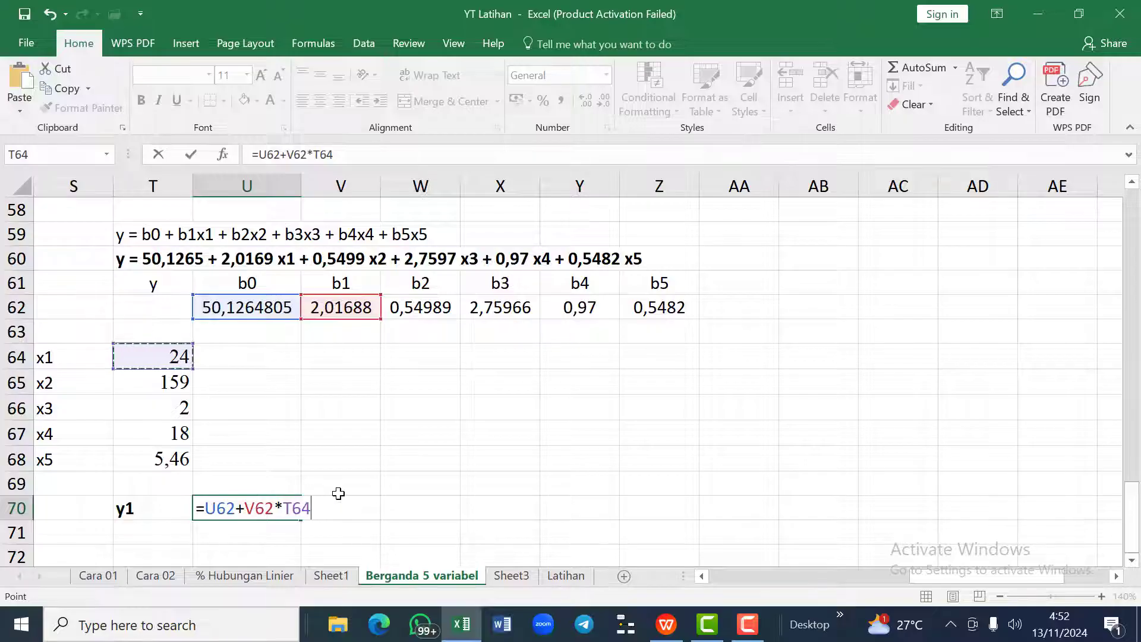
{"action": "type", "text": "+"}
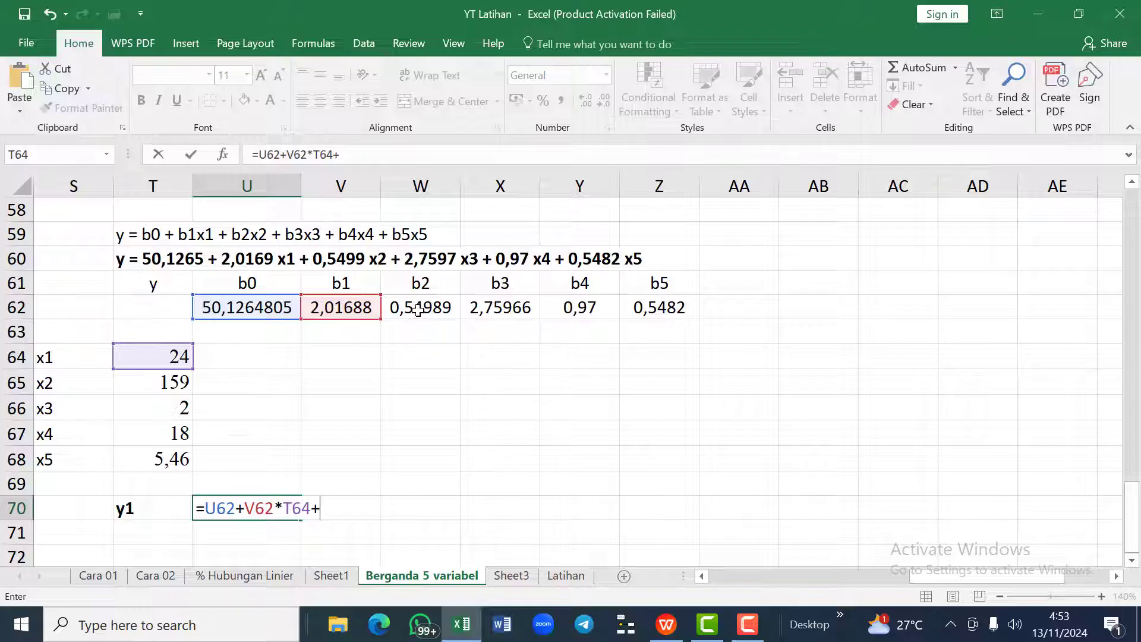
{"action": "left_click", "coordinate": [419, 310]}
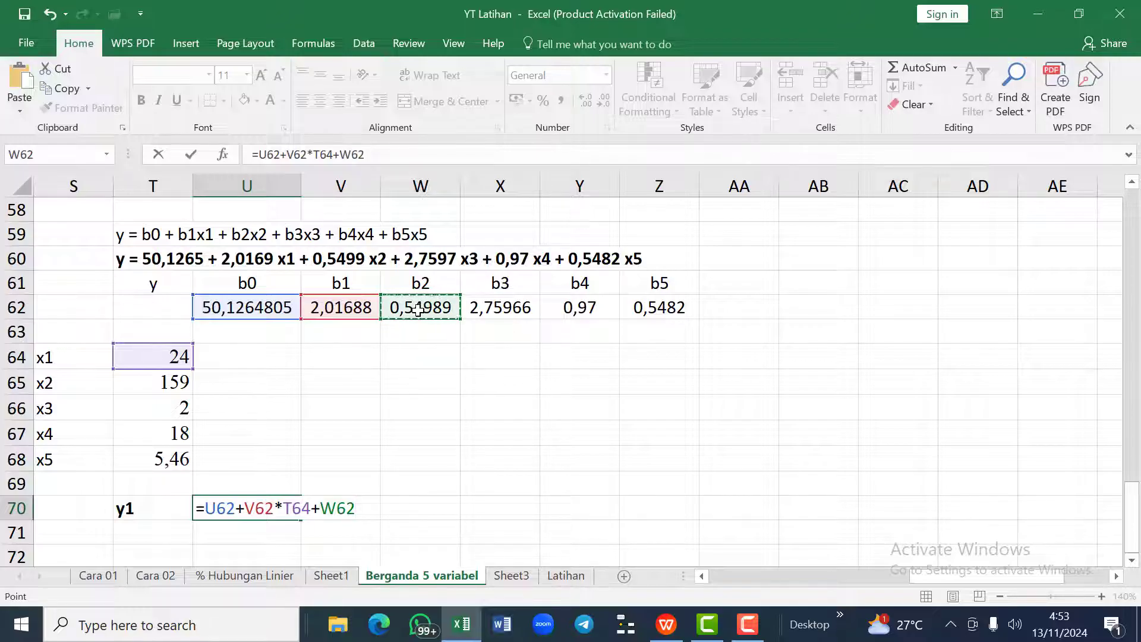
{"action": "type", "text": "*"}
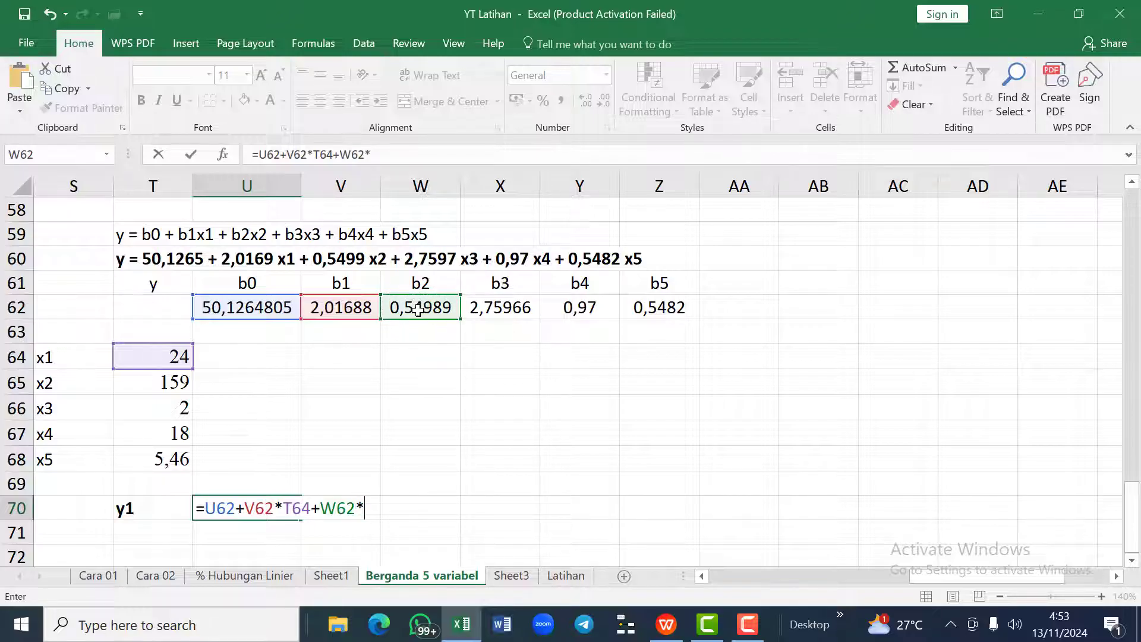
{"action": "left_click", "coordinate": [175, 381]}
Step: Complete the formula in U70 with the x3, x4 and x5 terms, +X62*T66+Y62*T67+Z62*T68, and make the result bold
{"action": "type", "text": "+"}
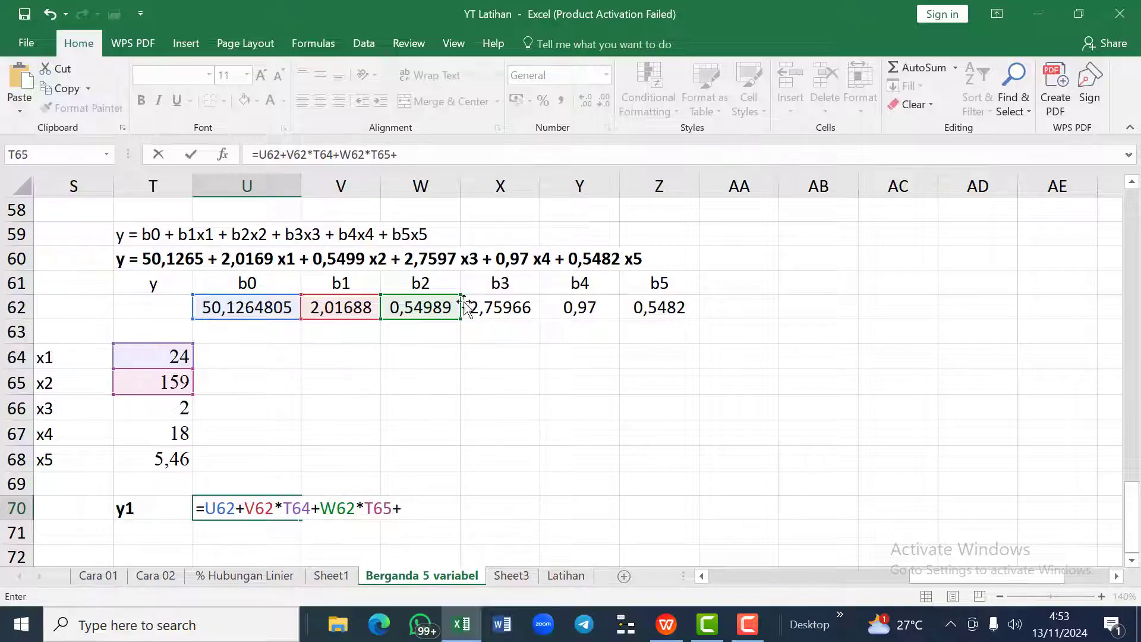
{"action": "left_click", "coordinate": [499, 310]}
{"action": "type", "text": "*"}
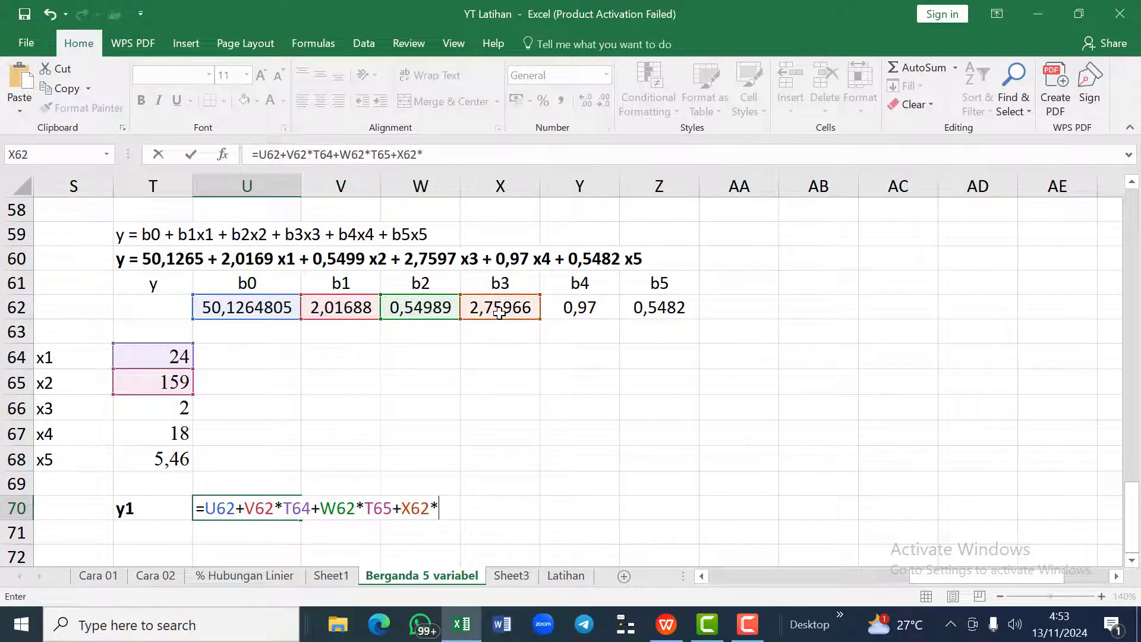
{"action": "left_click", "coordinate": [176, 406]}
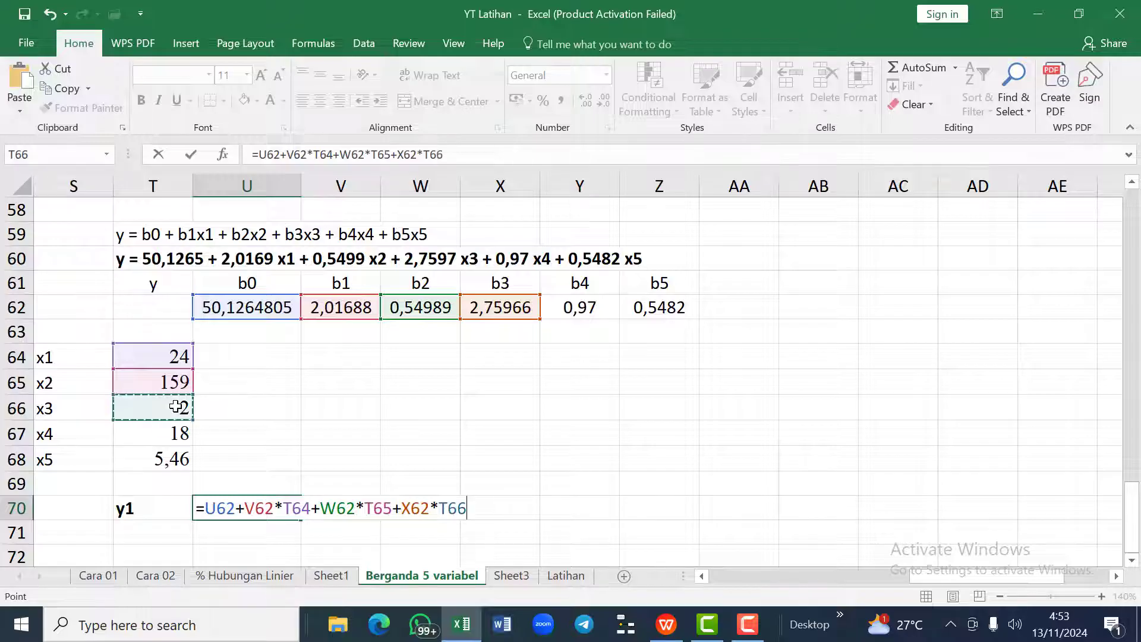
{"action": "type", "text": "+"}
{"action": "left_click", "coordinate": [565, 307]}
{"action": "type", "text": "*"}
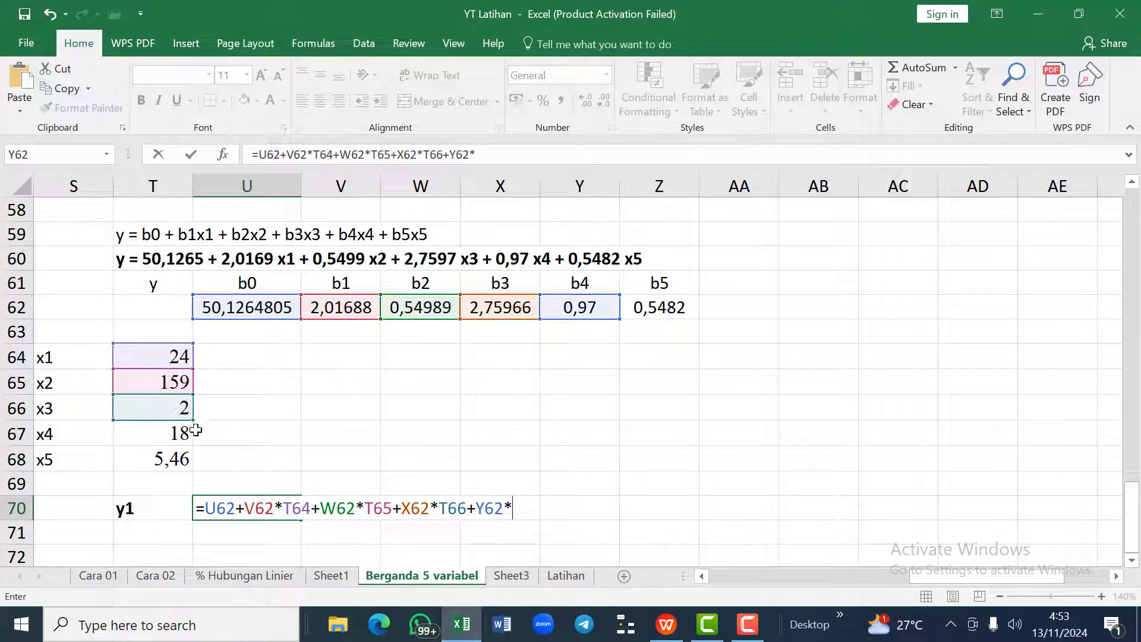
{"action": "left_click", "coordinate": [177, 433]}
{"action": "type", "text": "+"}
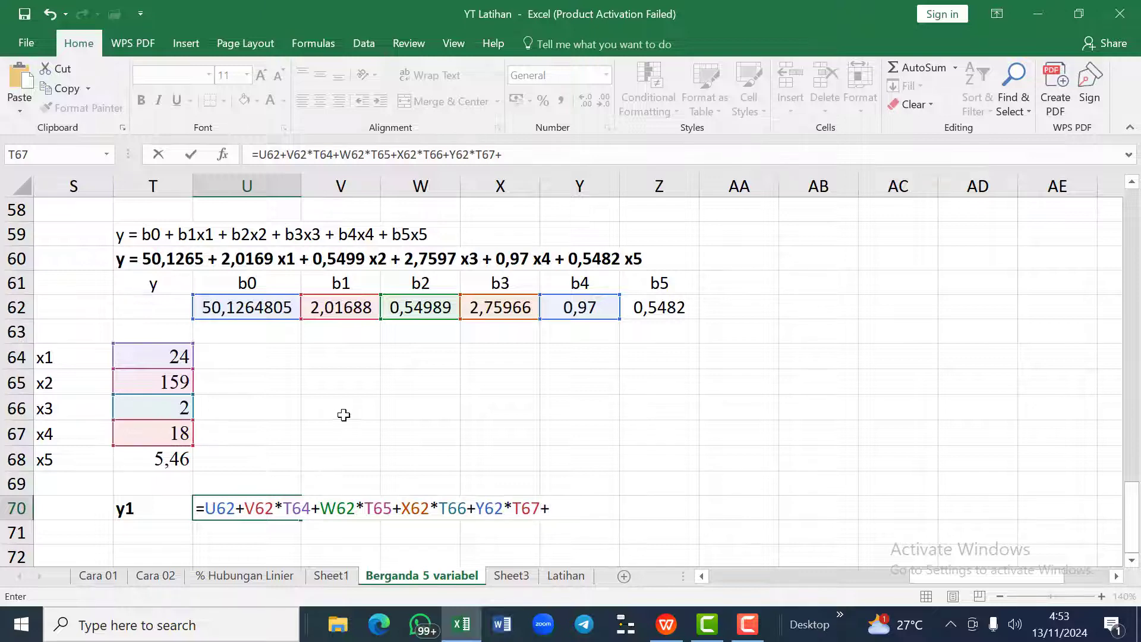
{"action": "left_click", "coordinate": [657, 307]}
{"action": "type", "text": "*"}
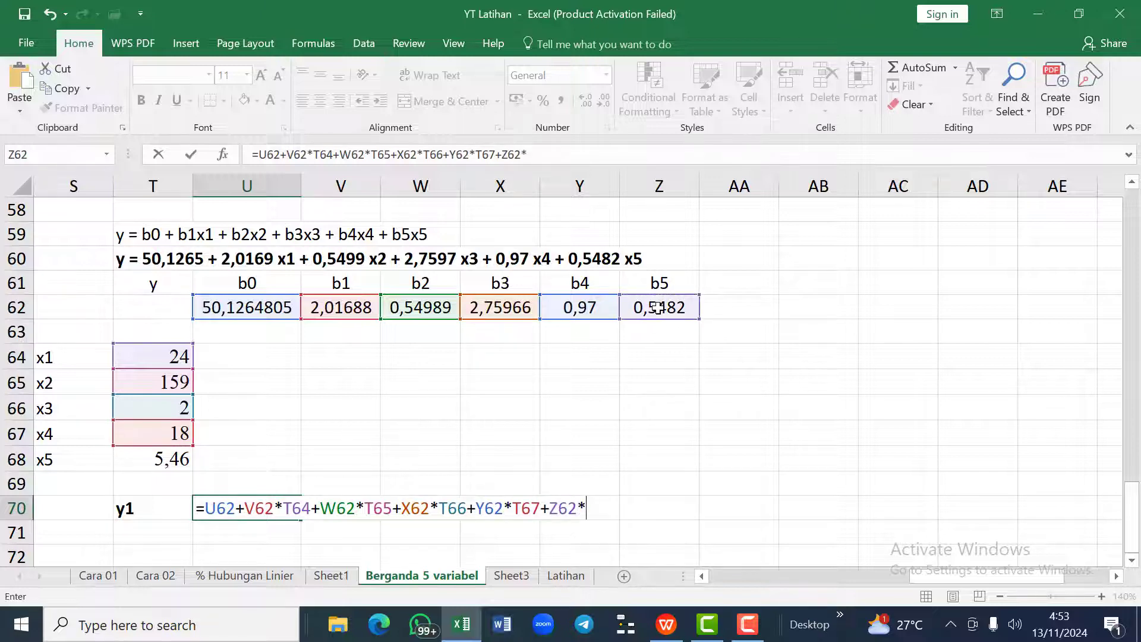
{"action": "left_click", "coordinate": [159, 459]}
{"action": "key", "text": "Return"}
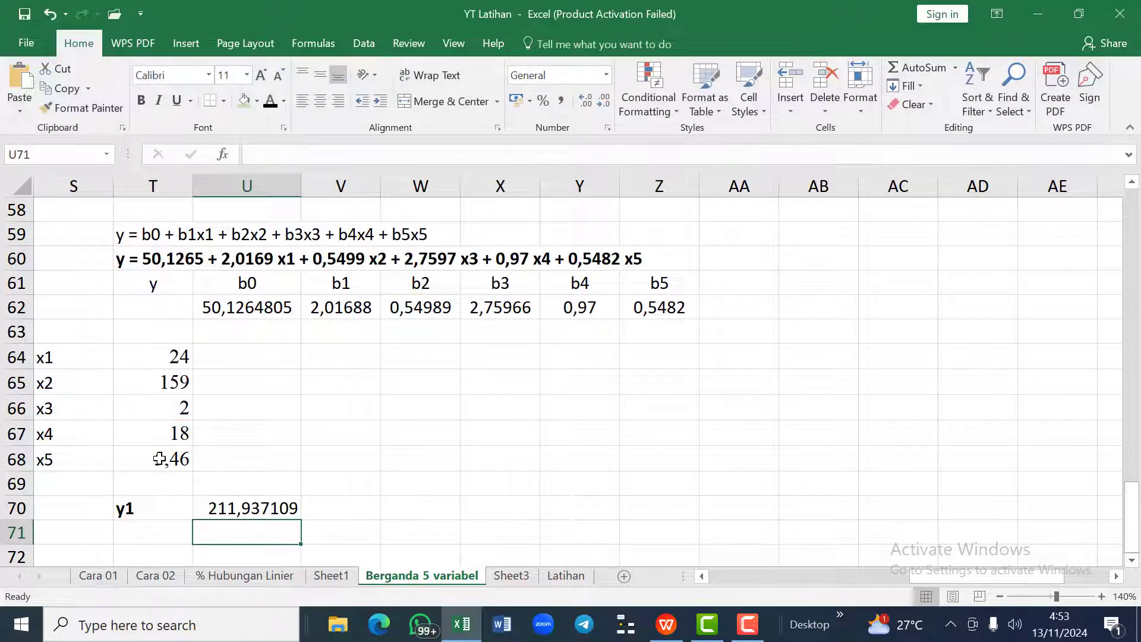
{"action": "key", "text": "Up"}
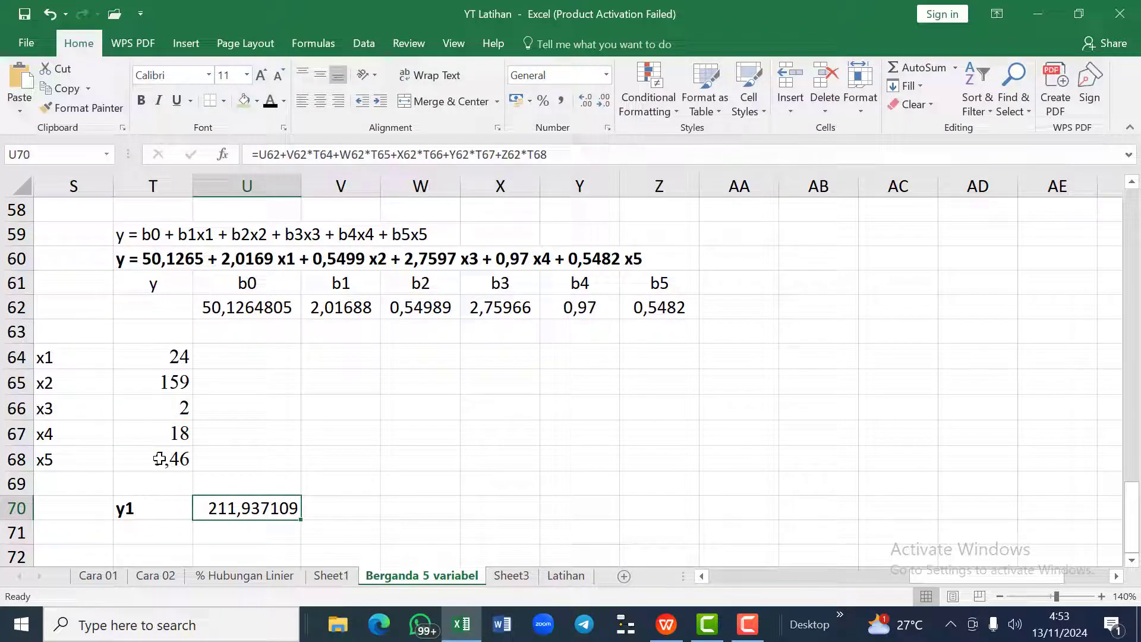
{"action": "key", "text": "ctrl+b"}
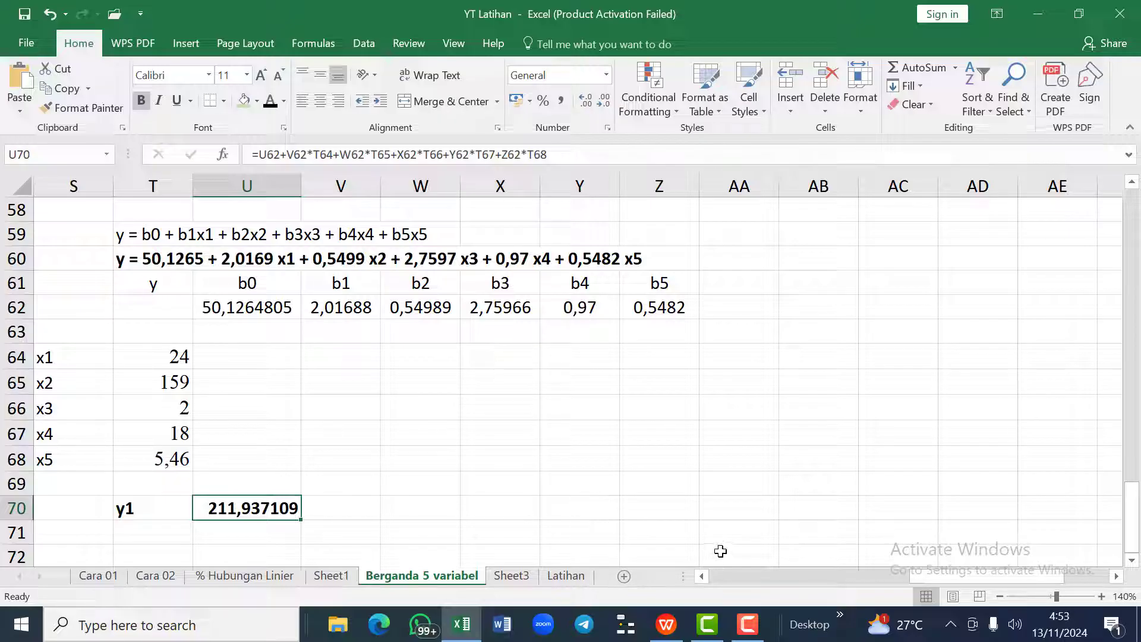
{"action": "left_click", "coordinate": [748, 625]}
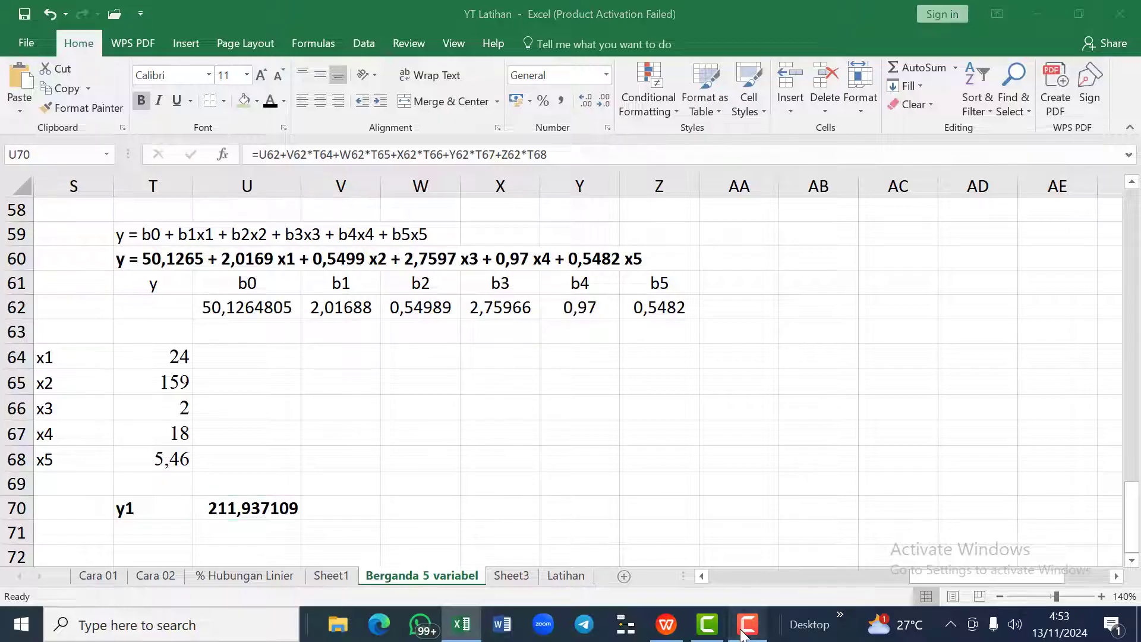
{"action": "left_click", "coordinate": [1078, 561]}
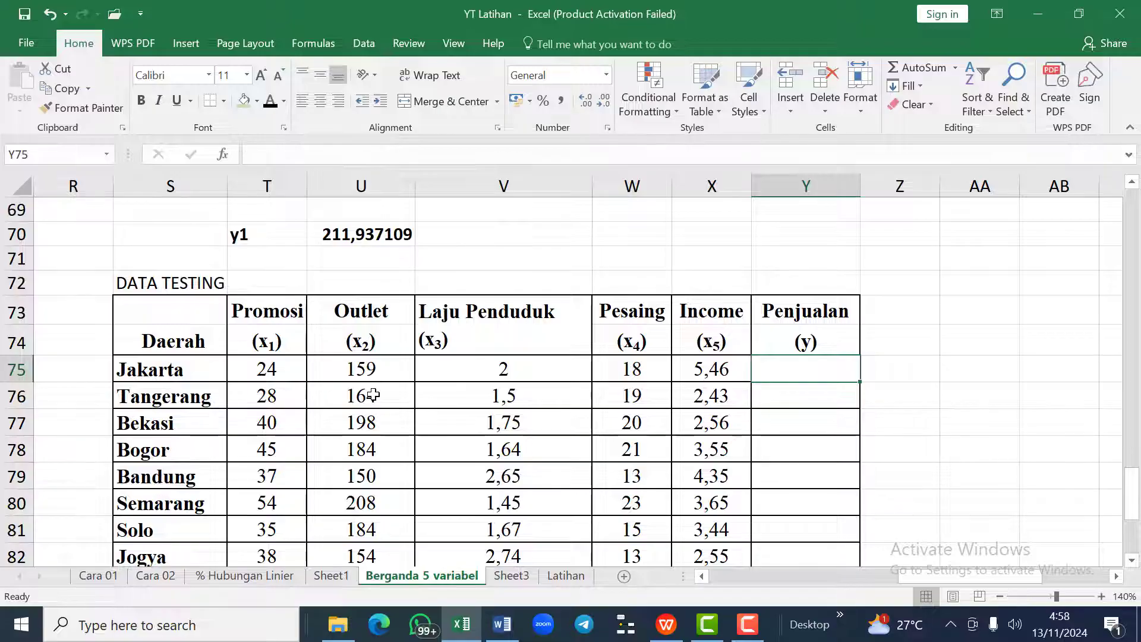
Step: Review the DATA TESTING table alongside the y1 calculation, the regression equation and its b0 to b5 coefficients
{"action": "scroll", "coordinate": [374, 394], "scroll_direction": "up", "scroll_amount": 2}
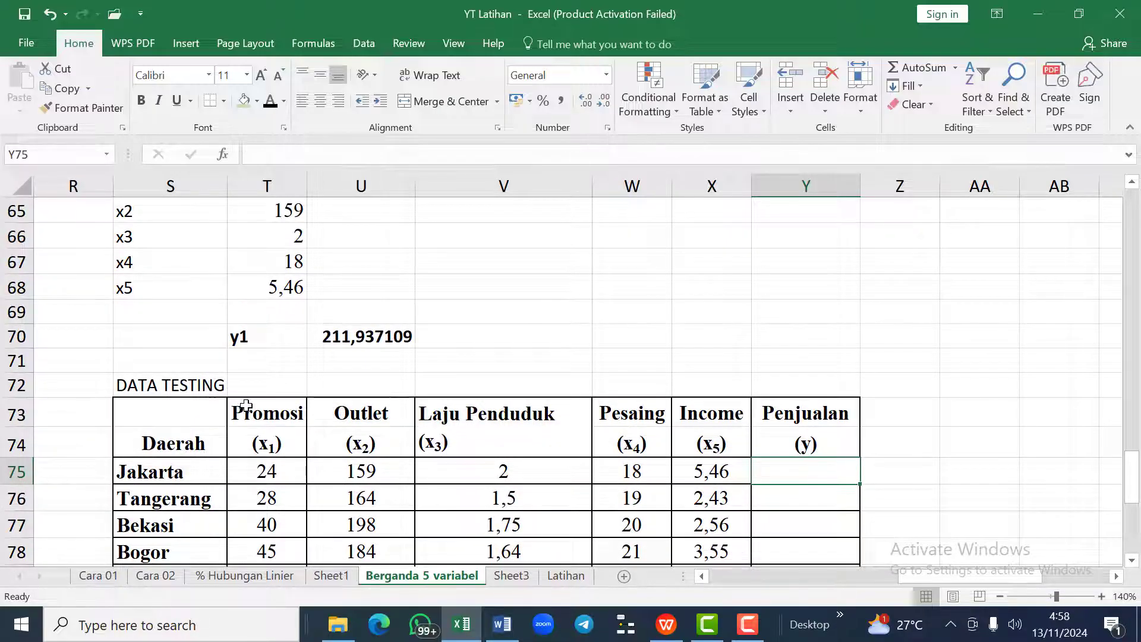
{"action": "scroll", "coordinate": [296, 428], "scroll_direction": "down", "scroll_amount": 1}
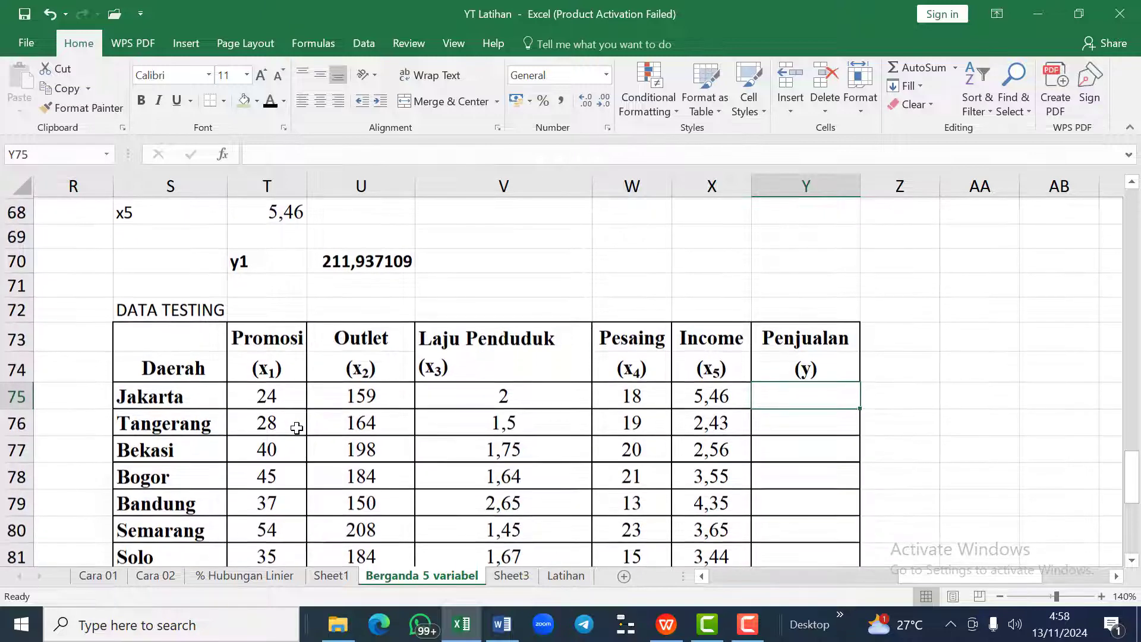
{"action": "scroll", "coordinate": [282, 268], "scroll_direction": "up", "scroll_amount": 1}
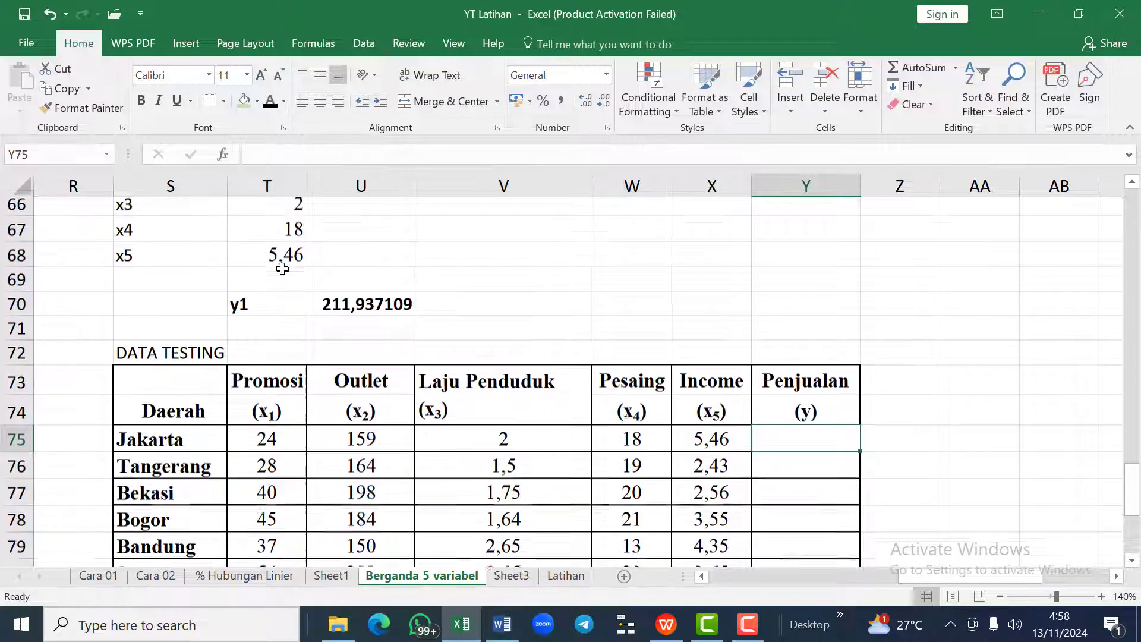
{"action": "scroll", "coordinate": [283, 269], "scroll_direction": "up", "scroll_amount": 1}
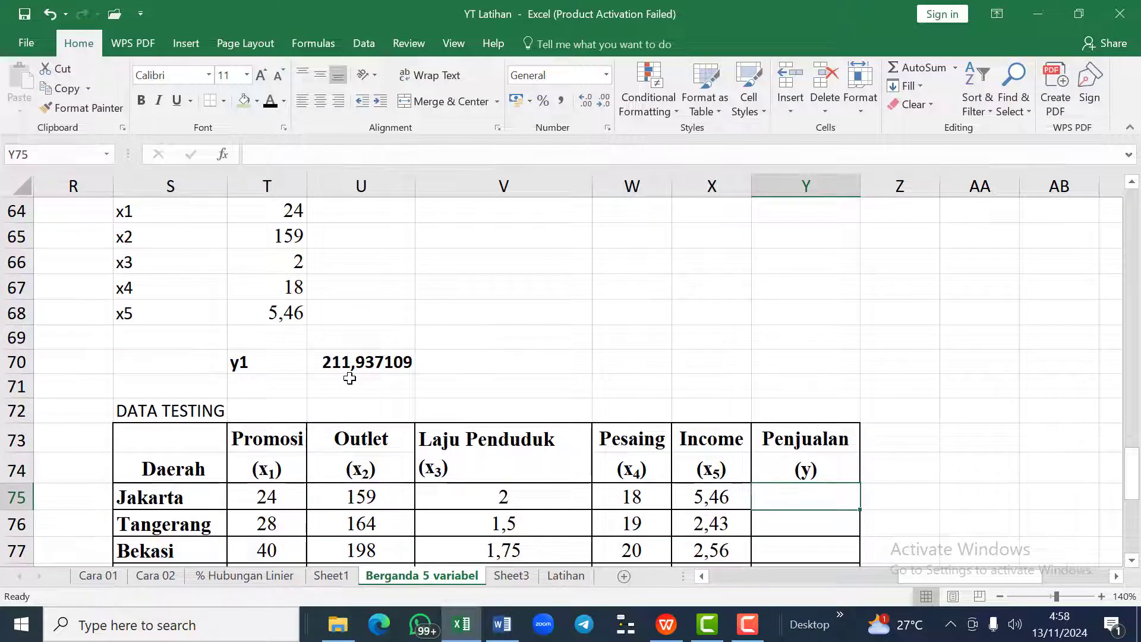
{"action": "scroll", "coordinate": [350, 379], "scroll_direction": "up", "scroll_amount": 1}
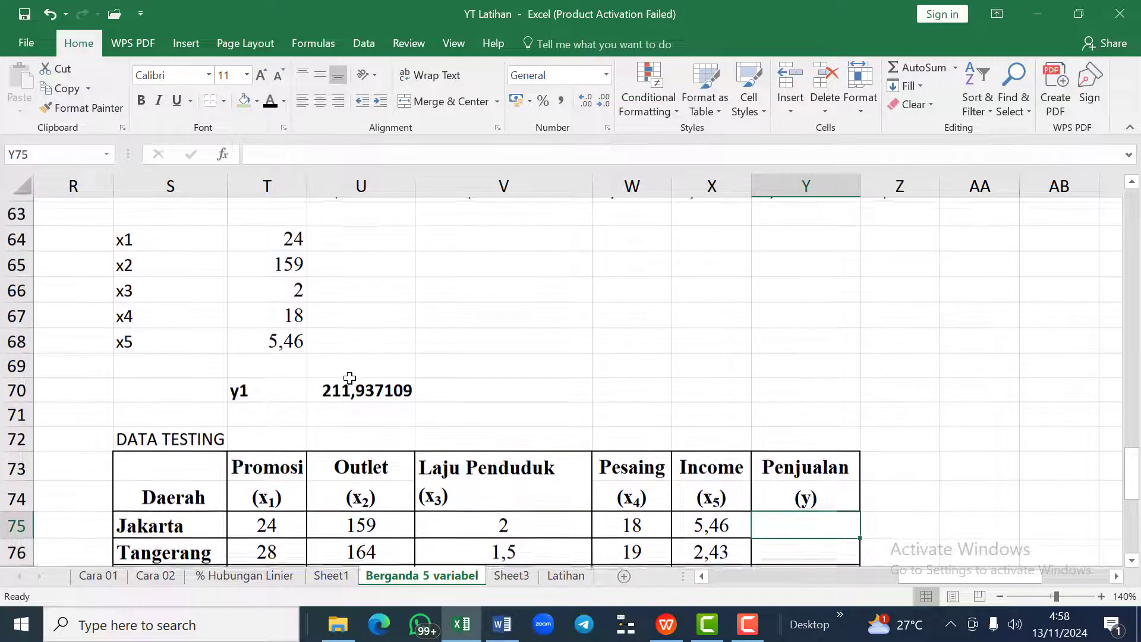
{"action": "scroll", "coordinate": [349, 378], "scroll_direction": "up", "scroll_amount": 1}
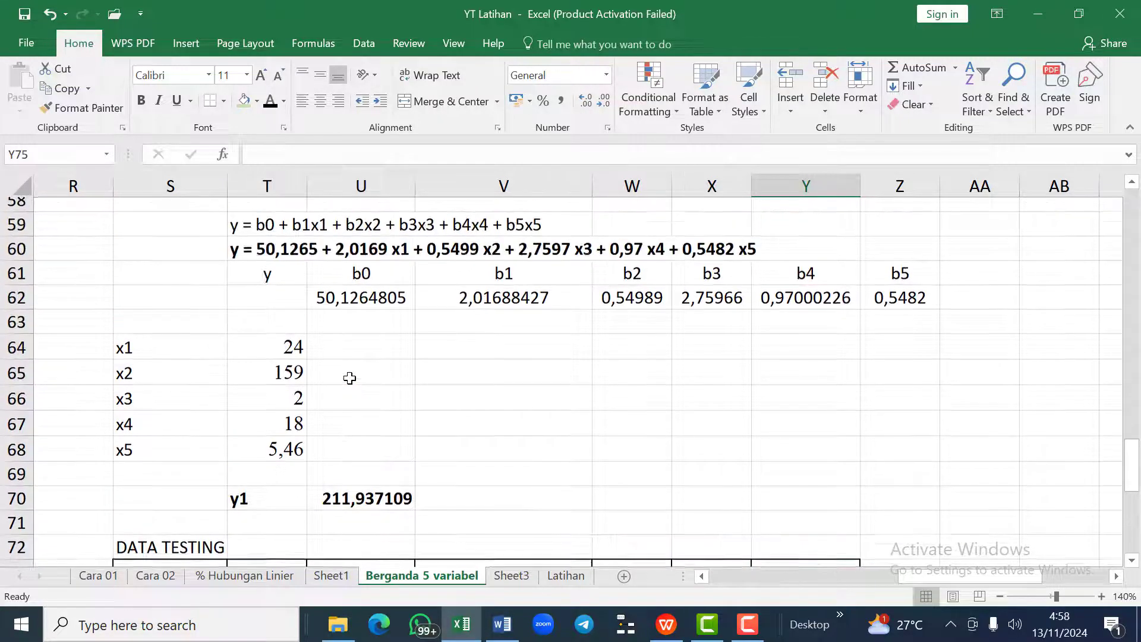
{"action": "scroll", "coordinate": [391, 326], "scroll_direction": "up", "scroll_amount": 1}
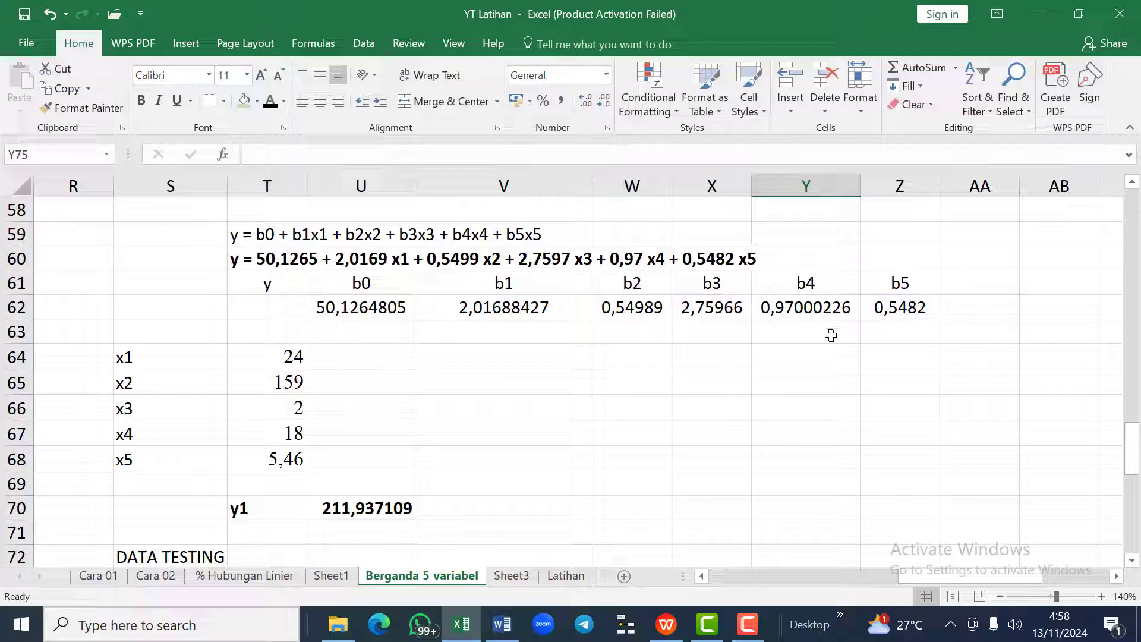
{"action": "scroll", "coordinate": [864, 336], "scroll_direction": "down", "scroll_amount": 3}
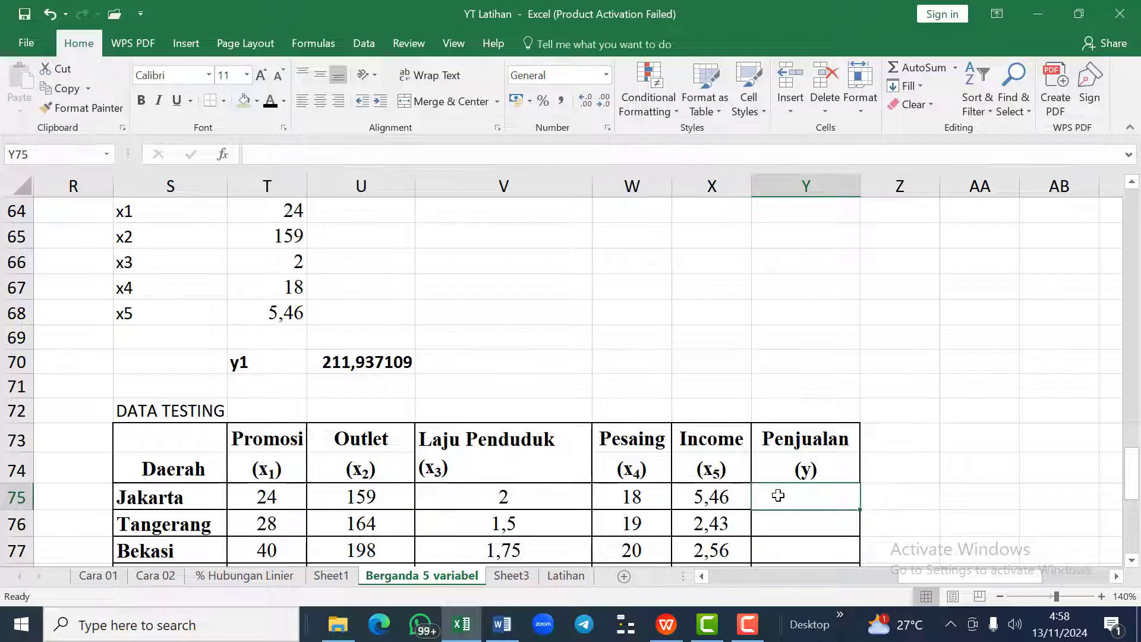
Step: Start the Jakarta sales formula in Y75 with b0 and b1 times its x1 value: =U62+V62*T75
{"action": "type", "text": "="}
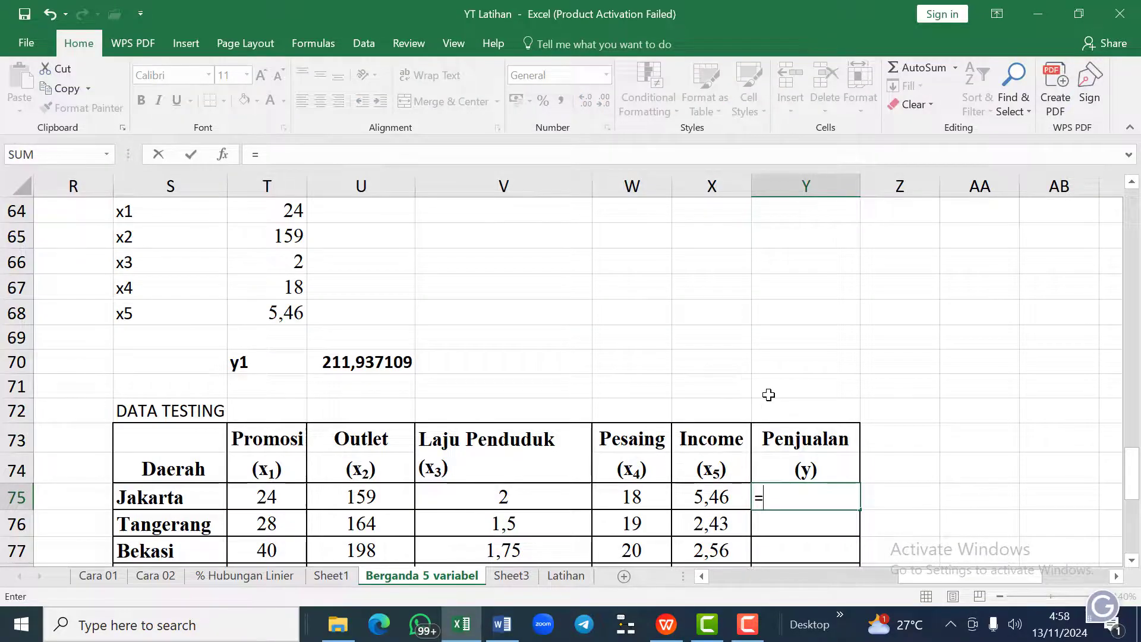
{"action": "scroll", "coordinate": [769, 395], "scroll_direction": "down", "scroll_amount": 2}
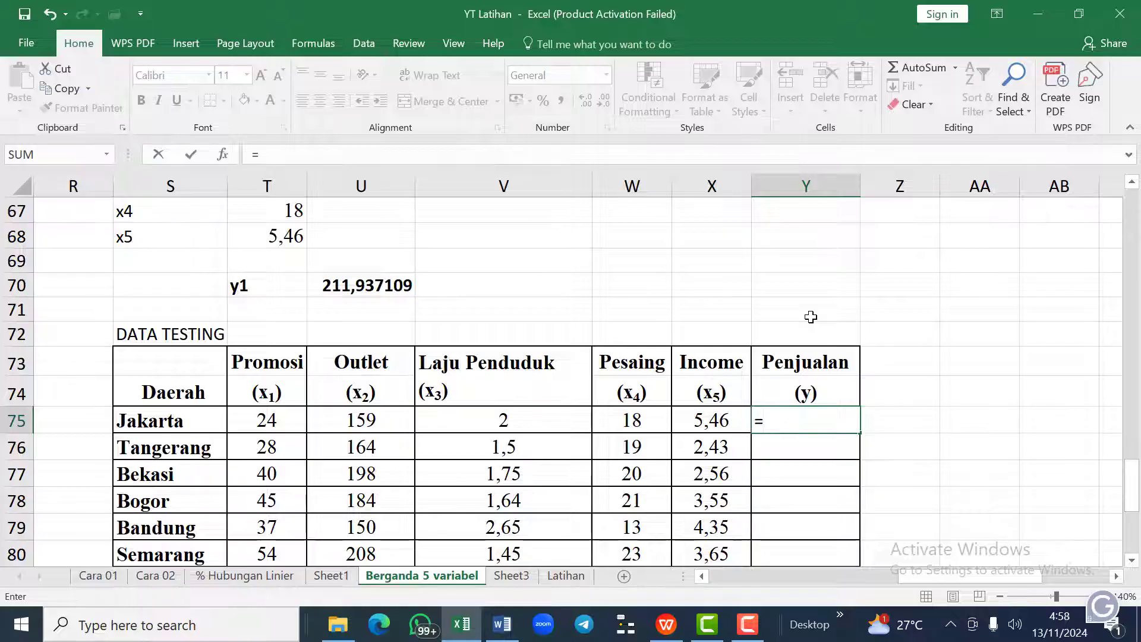
{"action": "scroll", "coordinate": [708, 288], "scroll_direction": "up", "scroll_amount": 2}
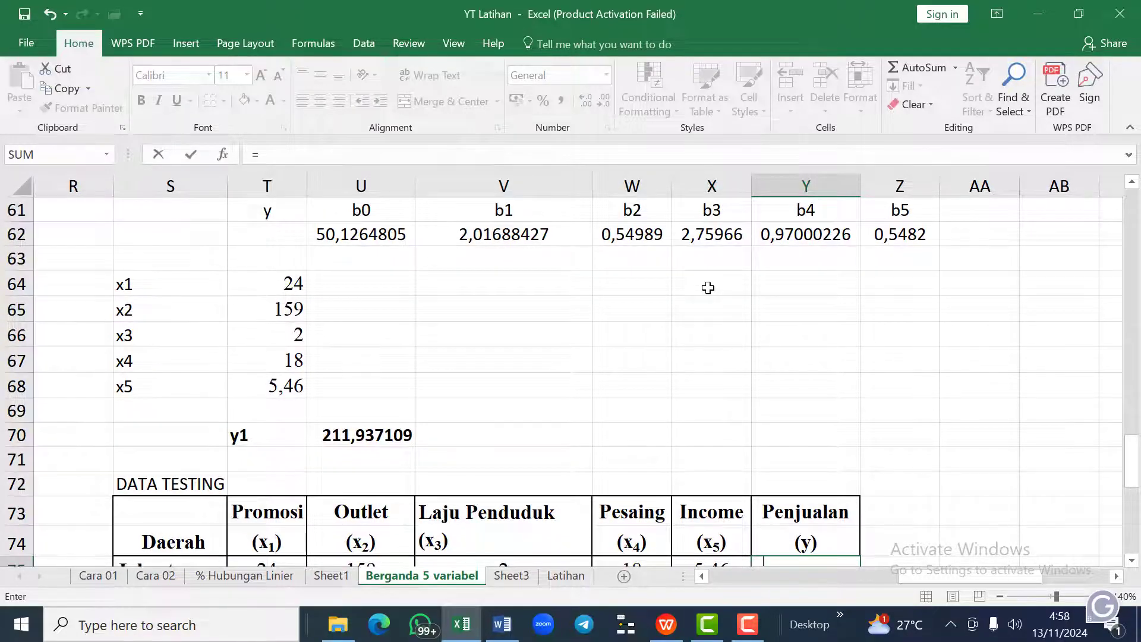
{"action": "left_click", "coordinate": [386, 239]}
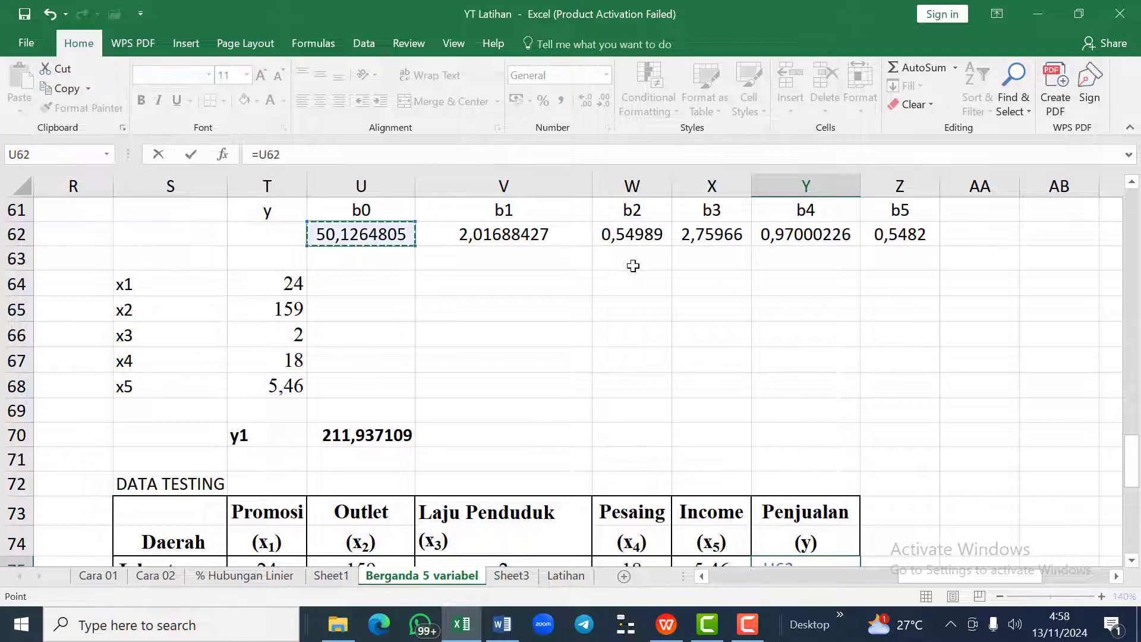
{"action": "scroll", "coordinate": [709, 418], "scroll_direction": "down", "scroll_amount": 1}
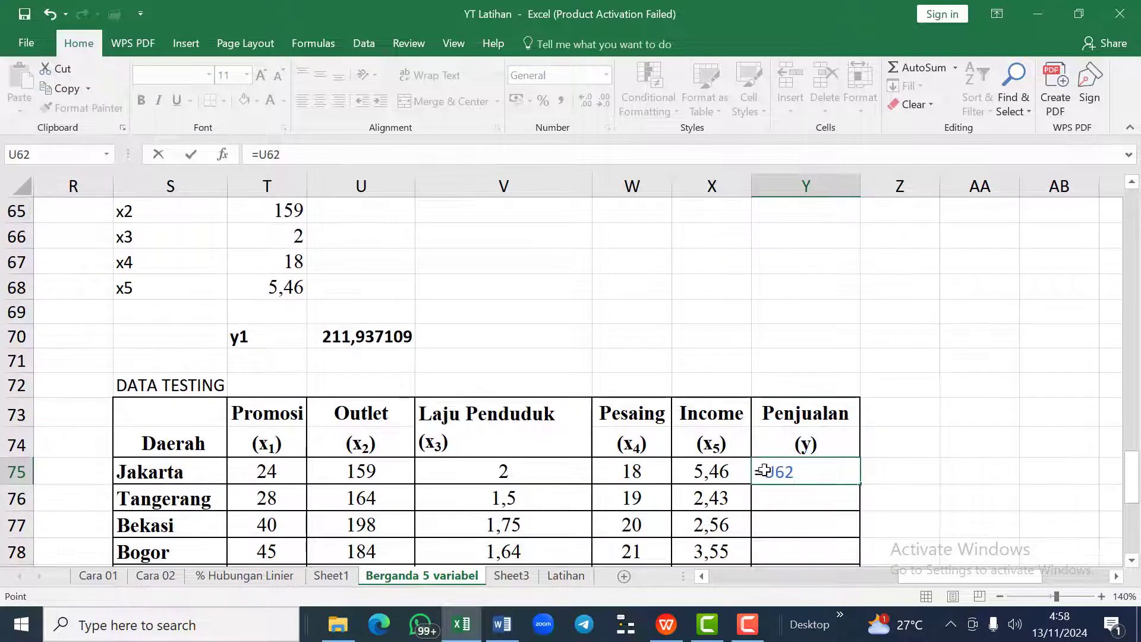
{"action": "type", "text": "+"}
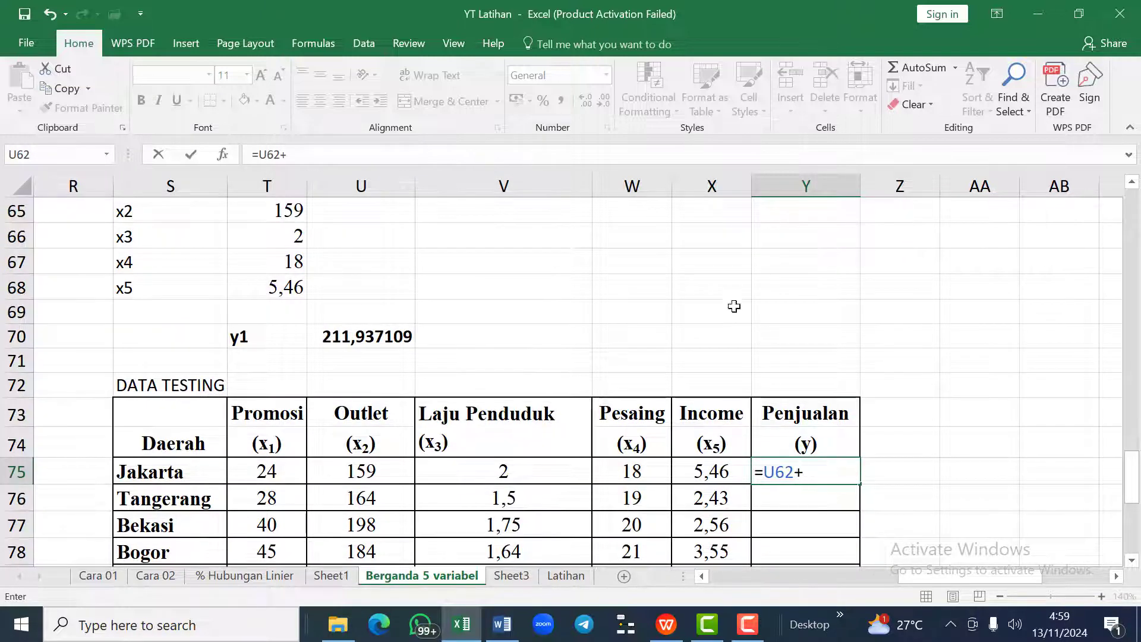
{"action": "scroll", "coordinate": [731, 283], "scroll_direction": "up", "scroll_amount": 1}
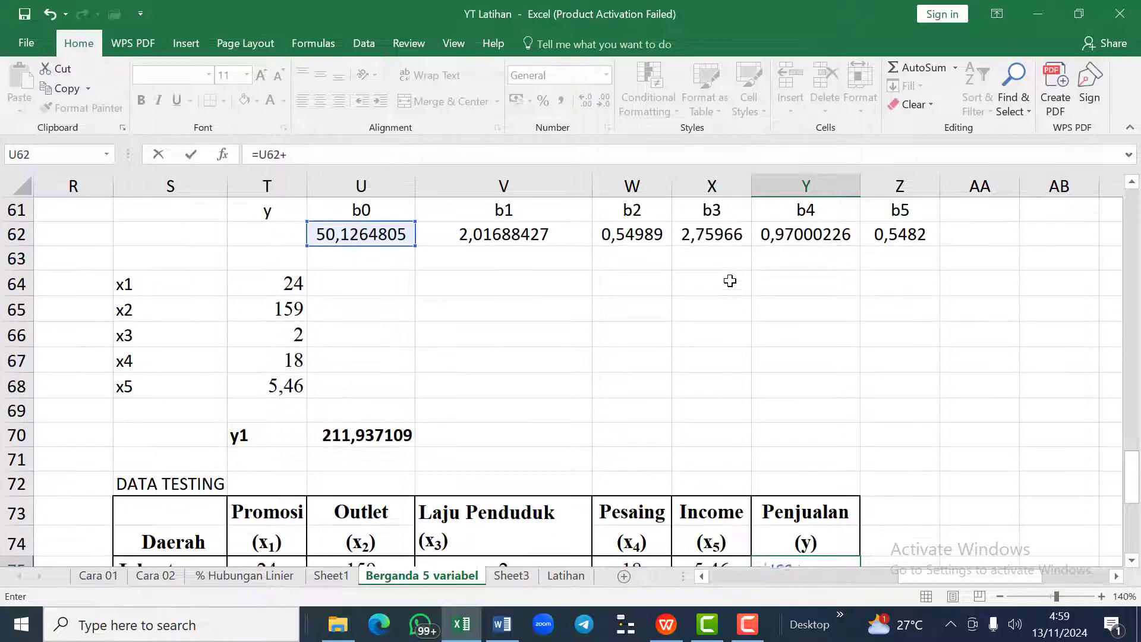
{"action": "left_click", "coordinate": [408, 156]}
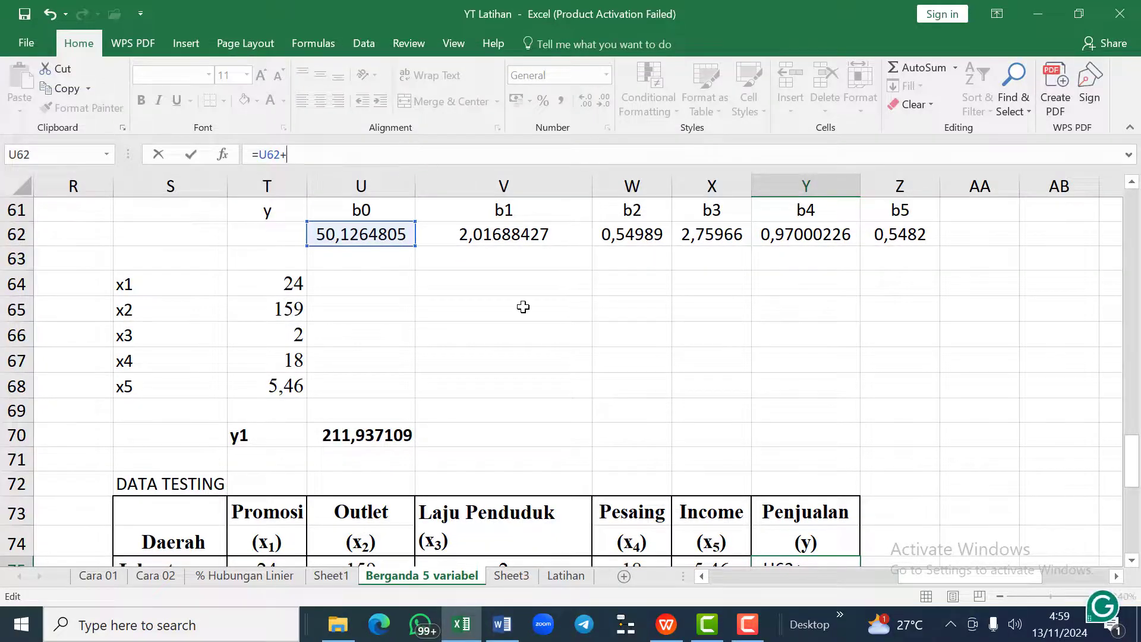
{"action": "left_click", "coordinate": [535, 236]}
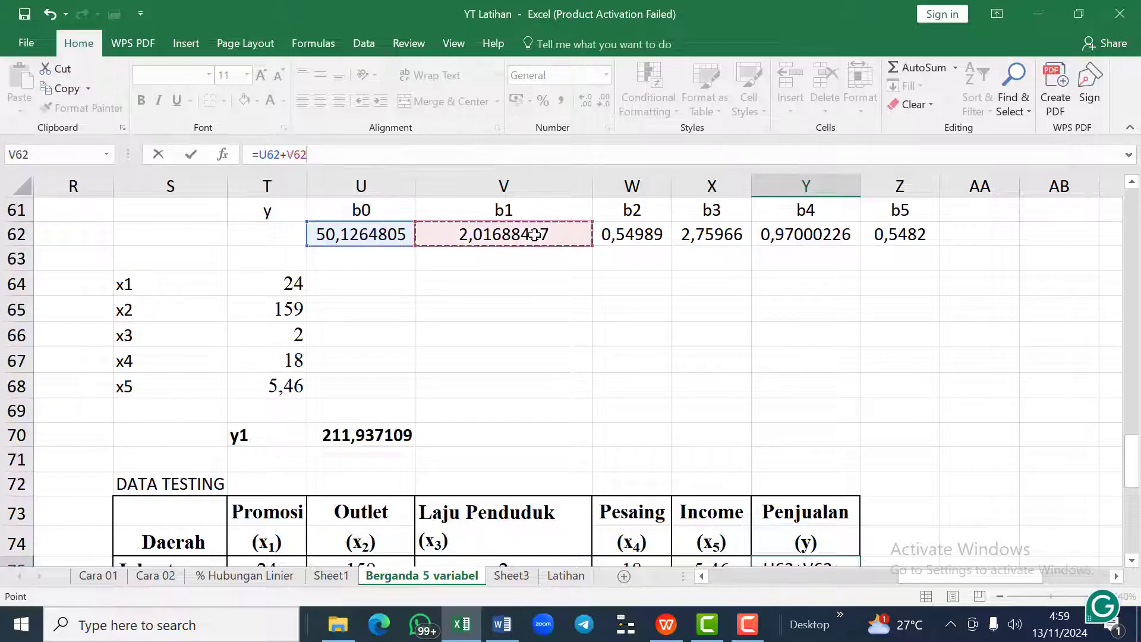
{"action": "type", "text": "*"}
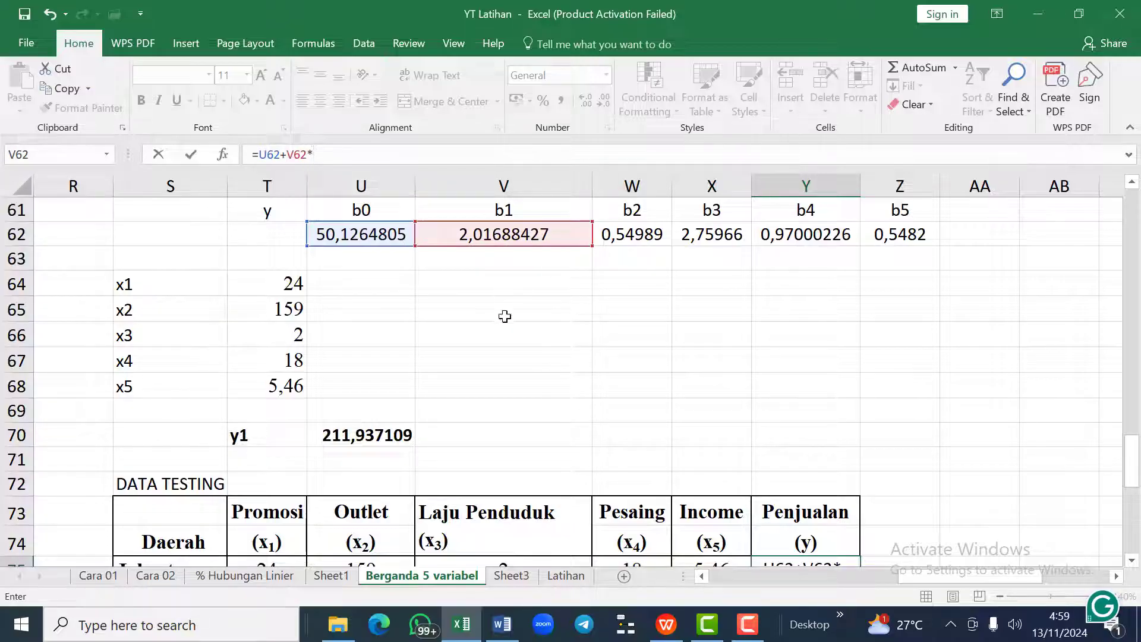
{"action": "scroll", "coordinate": [527, 398], "scroll_direction": "down", "scroll_amount": 2}
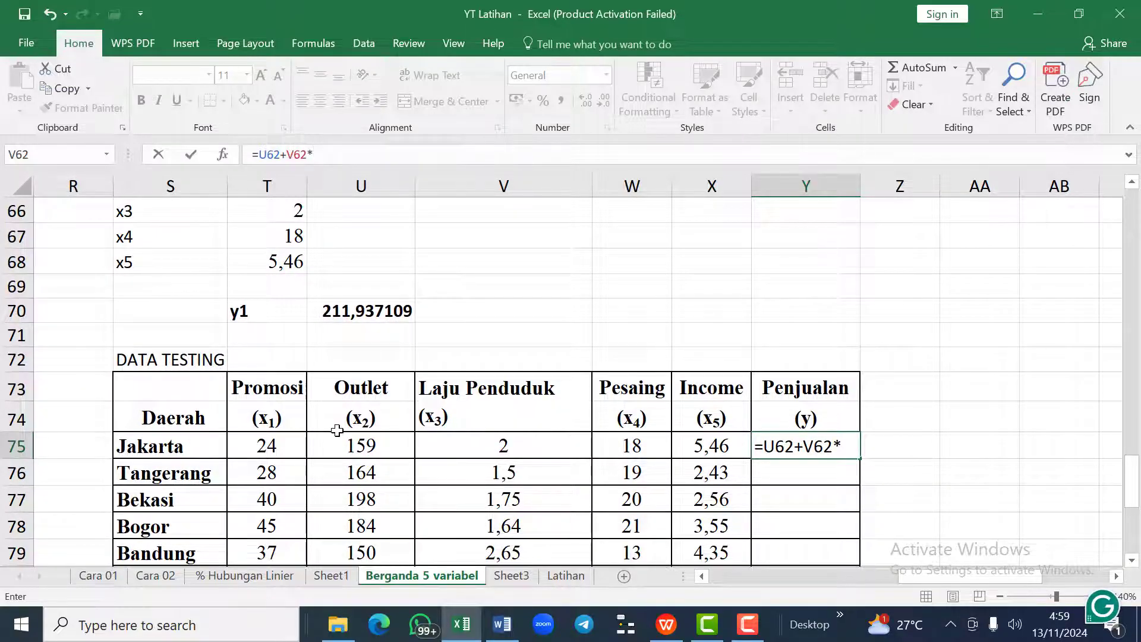
{"action": "left_click", "coordinate": [283, 445]}
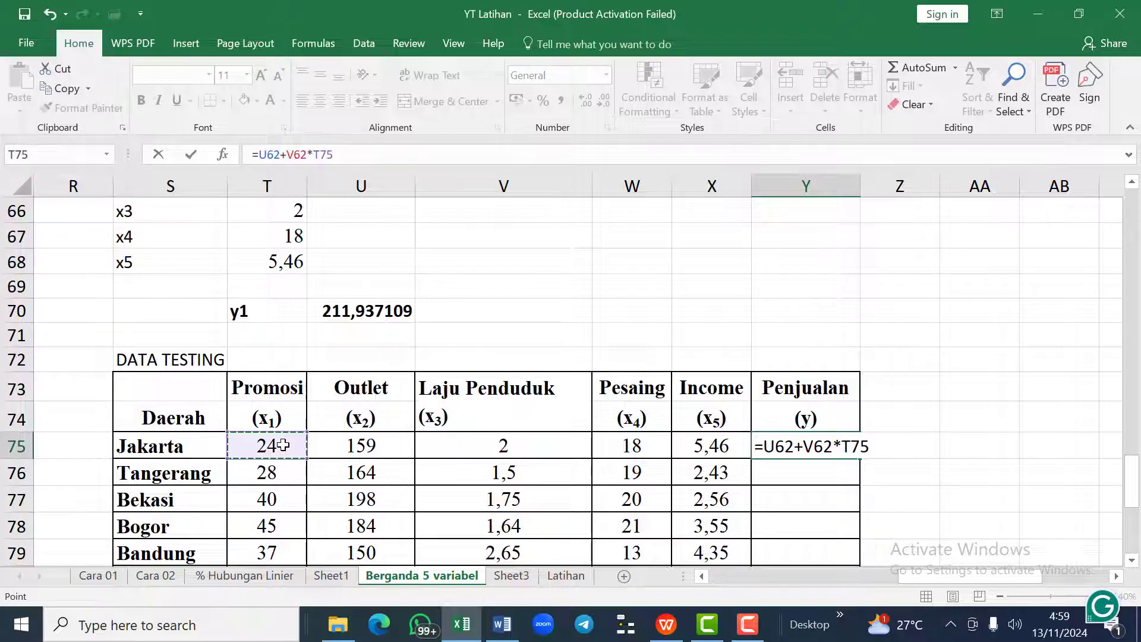
Step: Add b2 times Jakarta's Outlet (x2) value to the Y75 formula: +W62*U75
{"action": "type", "text": "+"}
{"action": "scroll", "coordinate": [546, 315], "scroll_direction": "up", "scroll_amount": 2}
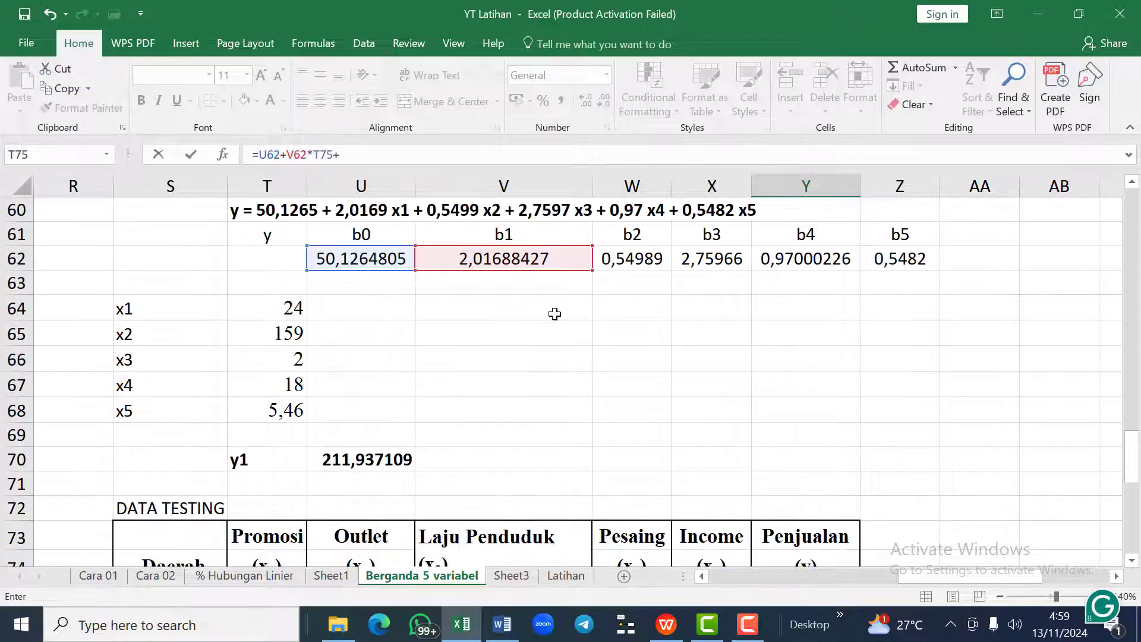
{"action": "left_click", "coordinate": [639, 258]}
{"action": "type", "text": "*"}
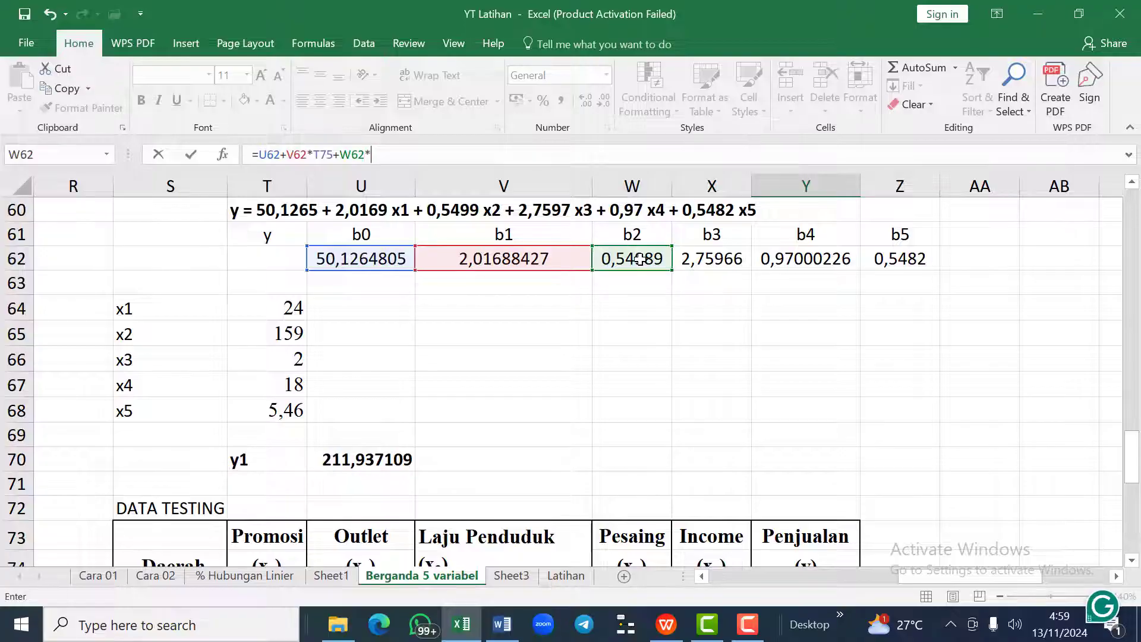
{"action": "scroll", "coordinate": [553, 459], "scroll_direction": "down", "scroll_amount": 1}
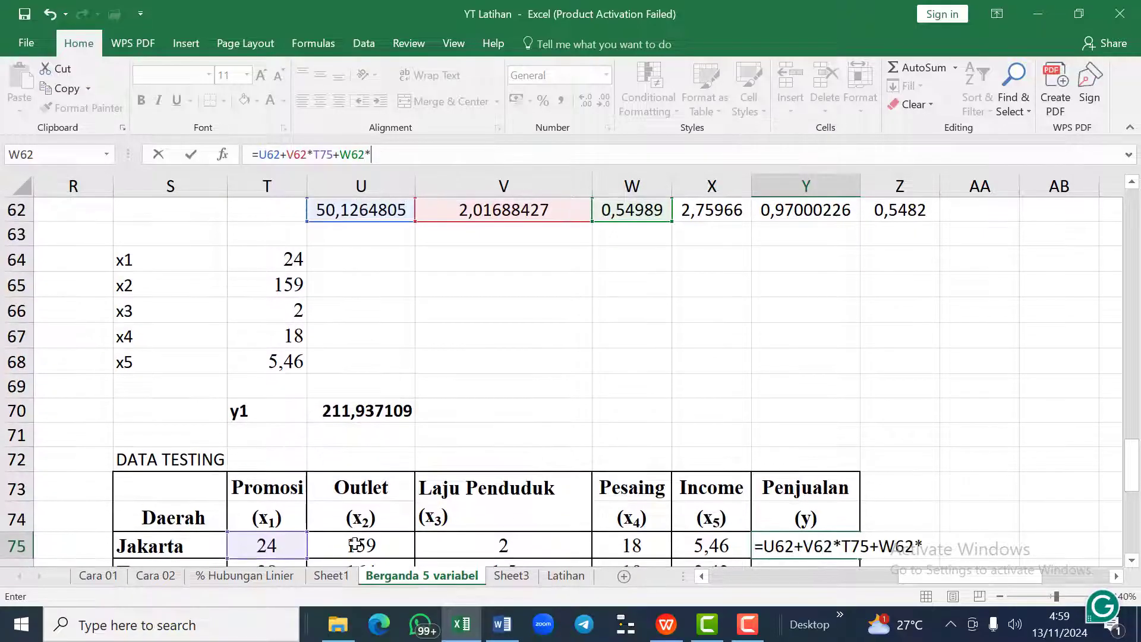
{"action": "left_click", "coordinate": [355, 543]}
Step: Extend the Y75 formula with b3 times Jakarta's Laju Penduduk (x3) value: +X62*V75
{"action": "type", "text": "+"}
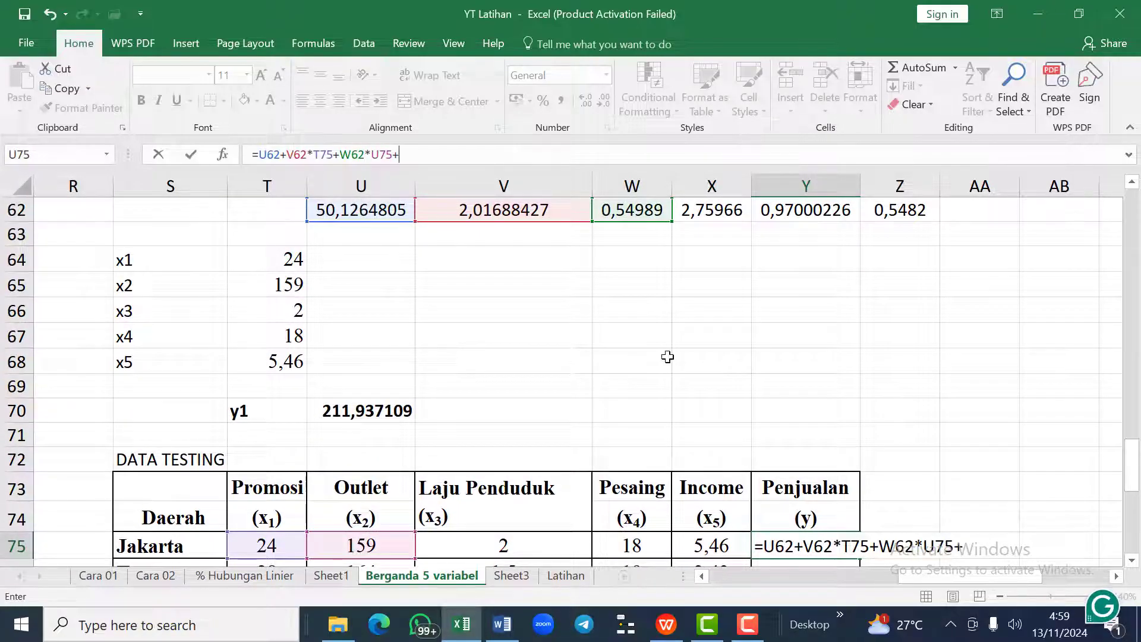
{"action": "scroll", "coordinate": [666, 357], "scroll_direction": "up", "scroll_amount": 1}
{"action": "left_click", "coordinate": [720, 262]}
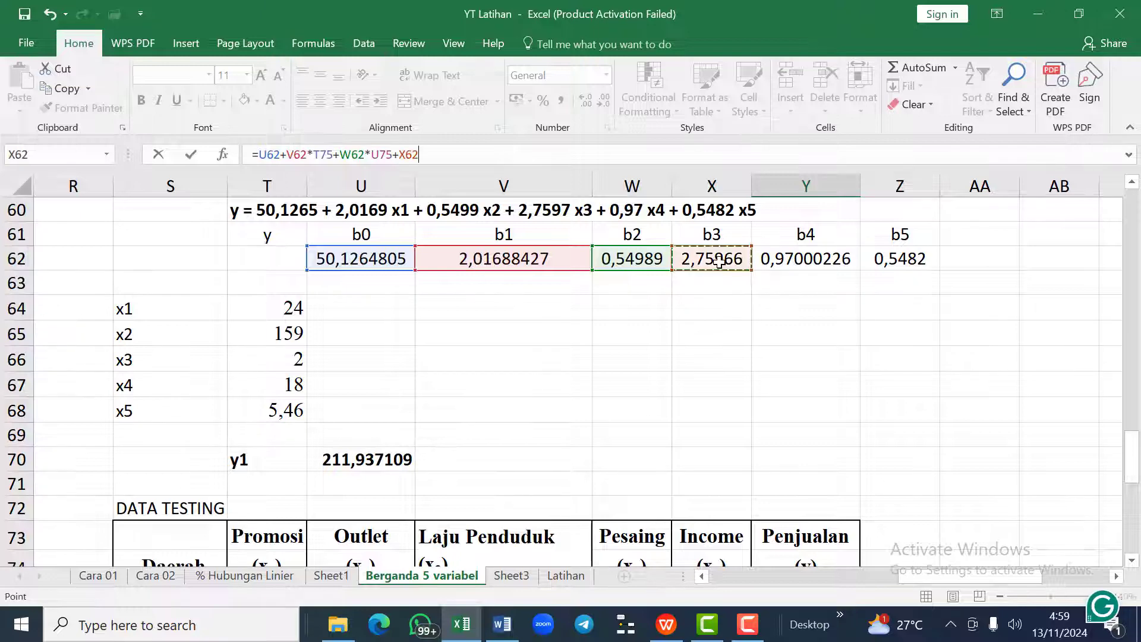
{"action": "type", "text": "*"}
{"action": "scroll", "coordinate": [719, 262], "scroll_direction": "down", "scroll_amount": 1}
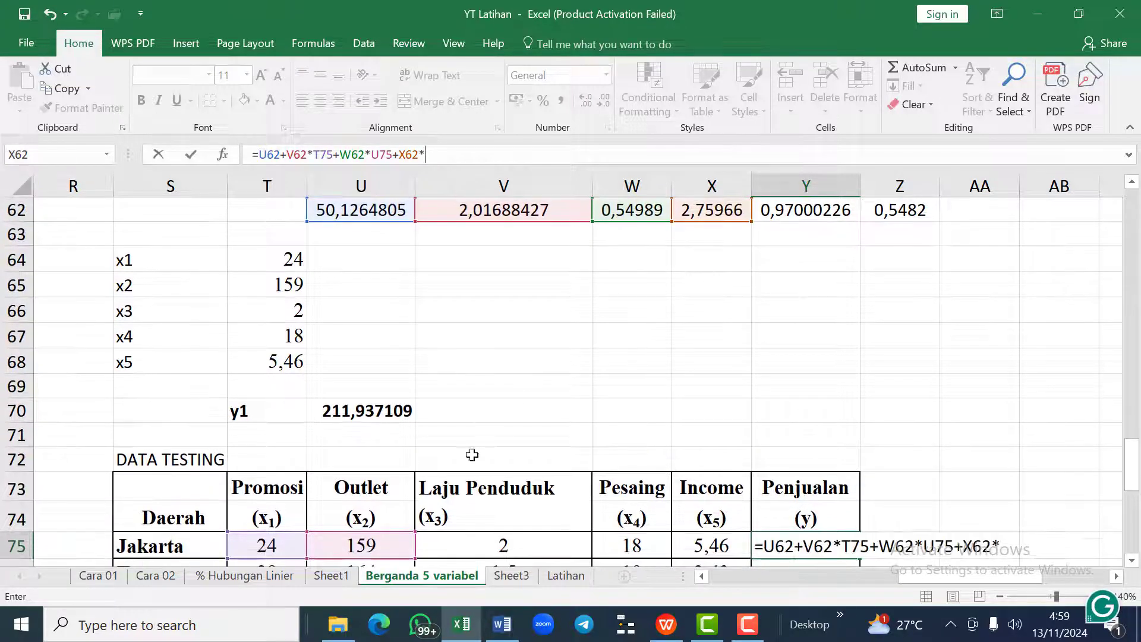
{"action": "left_click", "coordinate": [460, 545]}
Step: Complete the Y75 formula with the x4 and x5 terms, +Y62*W75+Z62*X75, and enter it
{"action": "type", "text": "+"}
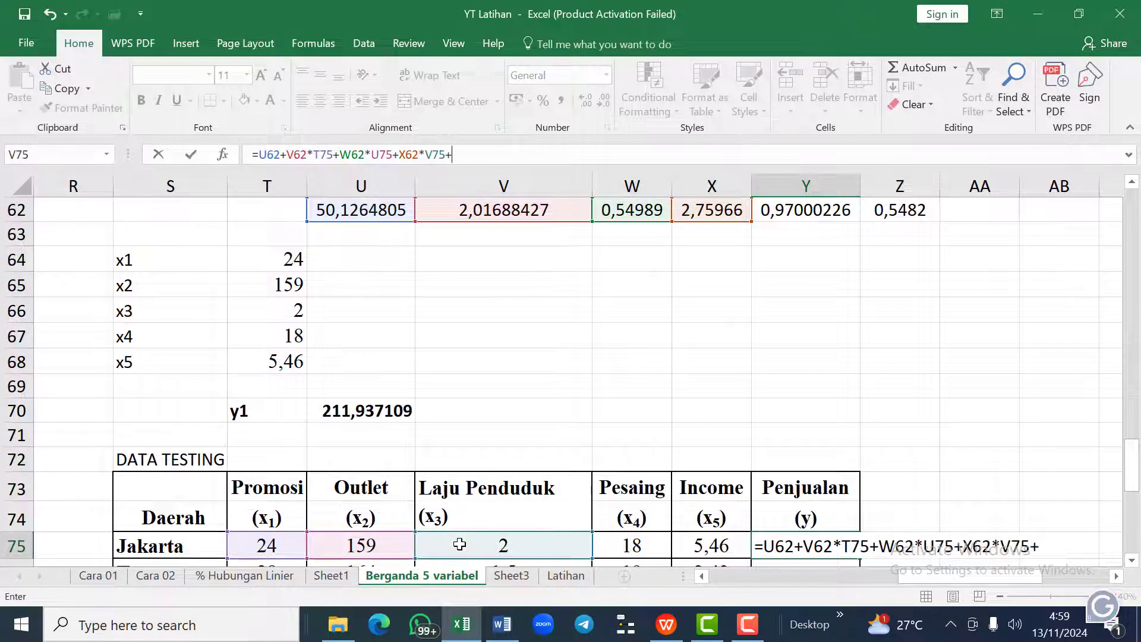
{"action": "left_click", "coordinate": [821, 212]}
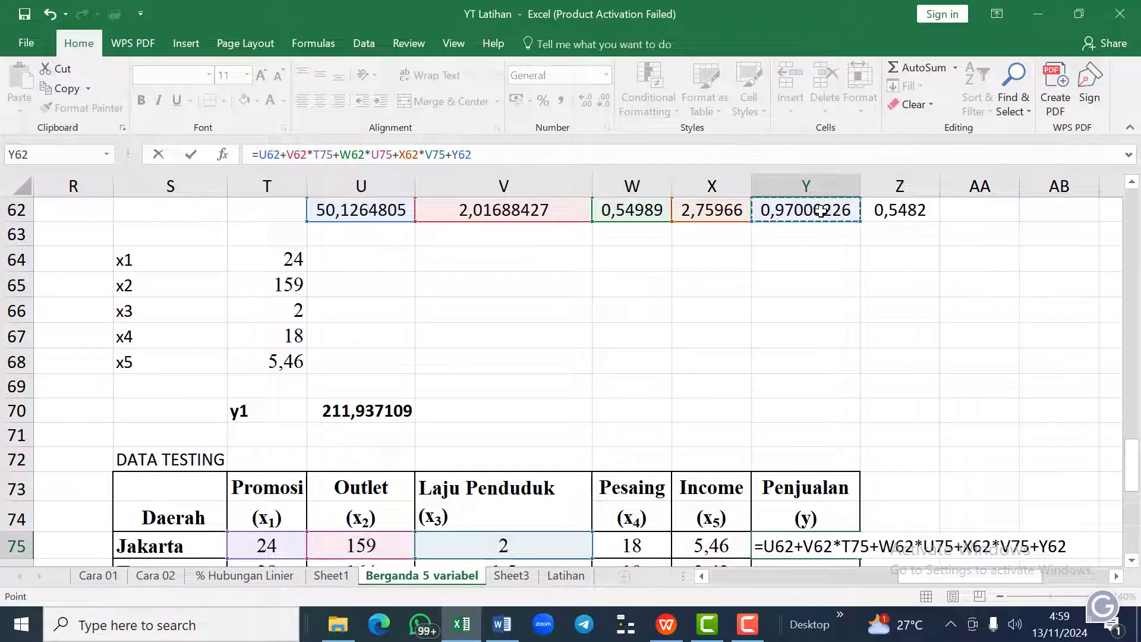
{"action": "type", "text": "*"}
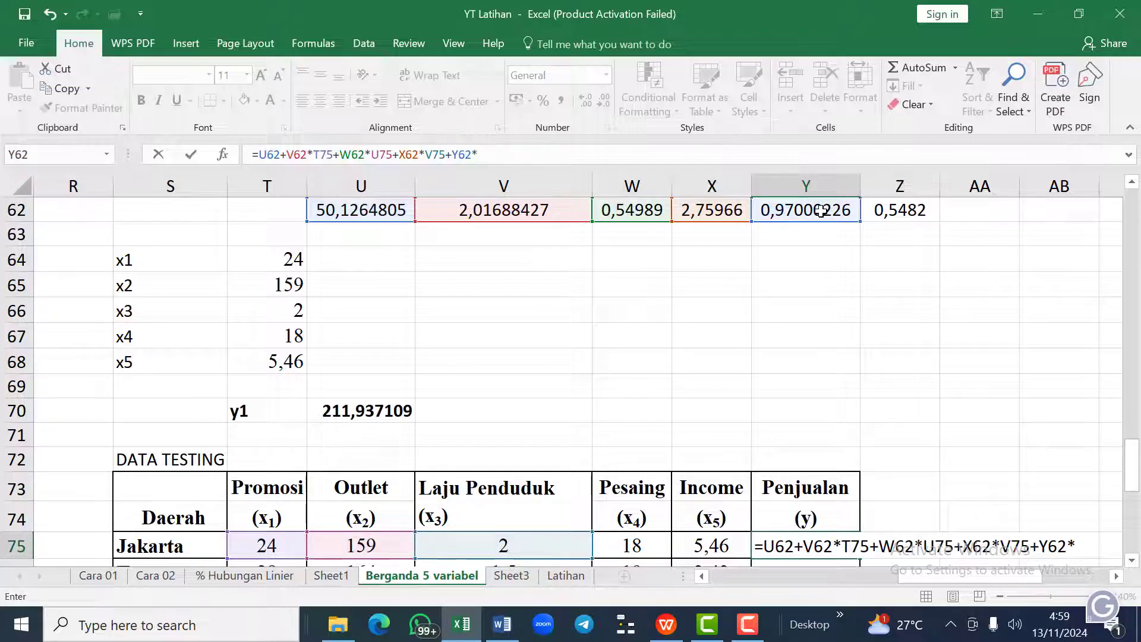
{"action": "left_click", "coordinate": [646, 546]}
{"action": "type", "text": "+"}
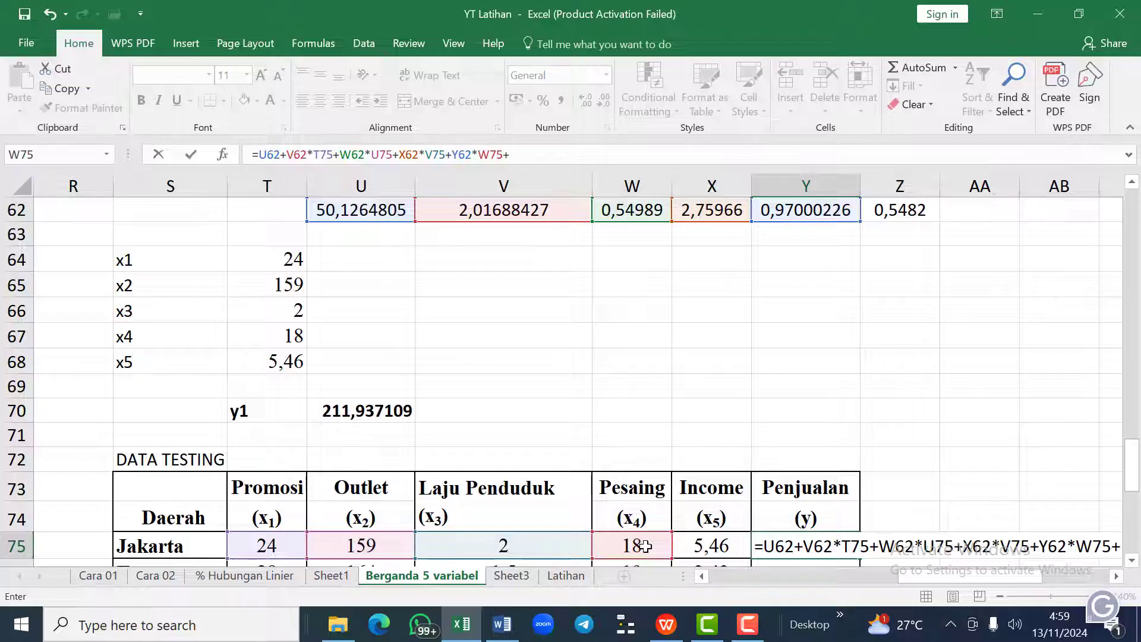
{"action": "left_click", "coordinate": [889, 208]}
{"action": "type", "text": "*"}
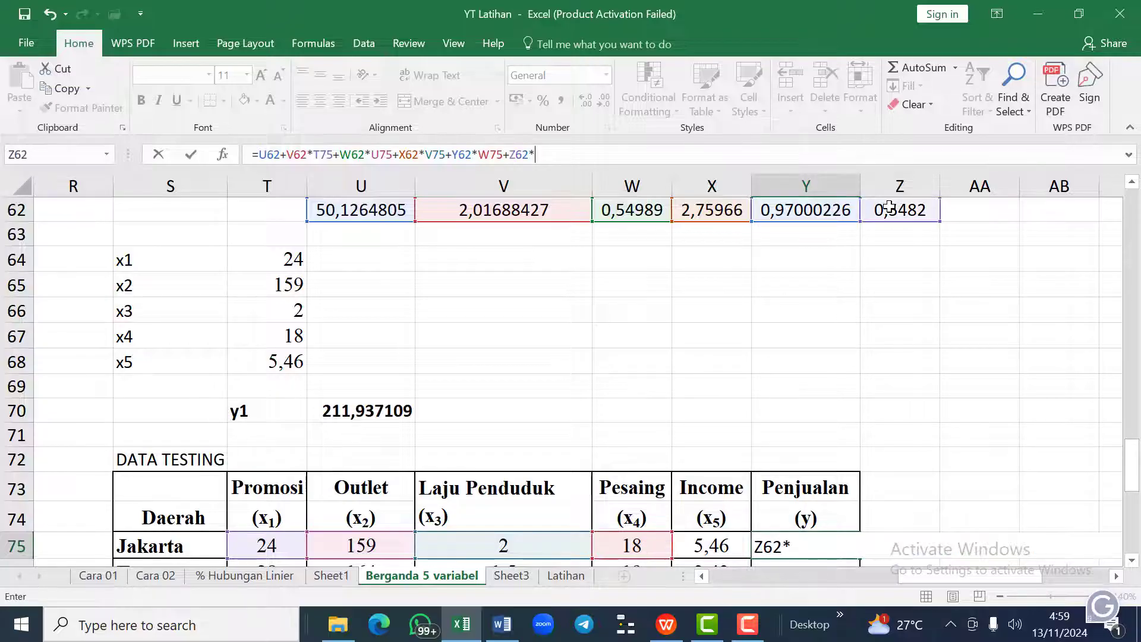
{"action": "left_click", "coordinate": [720, 546]}
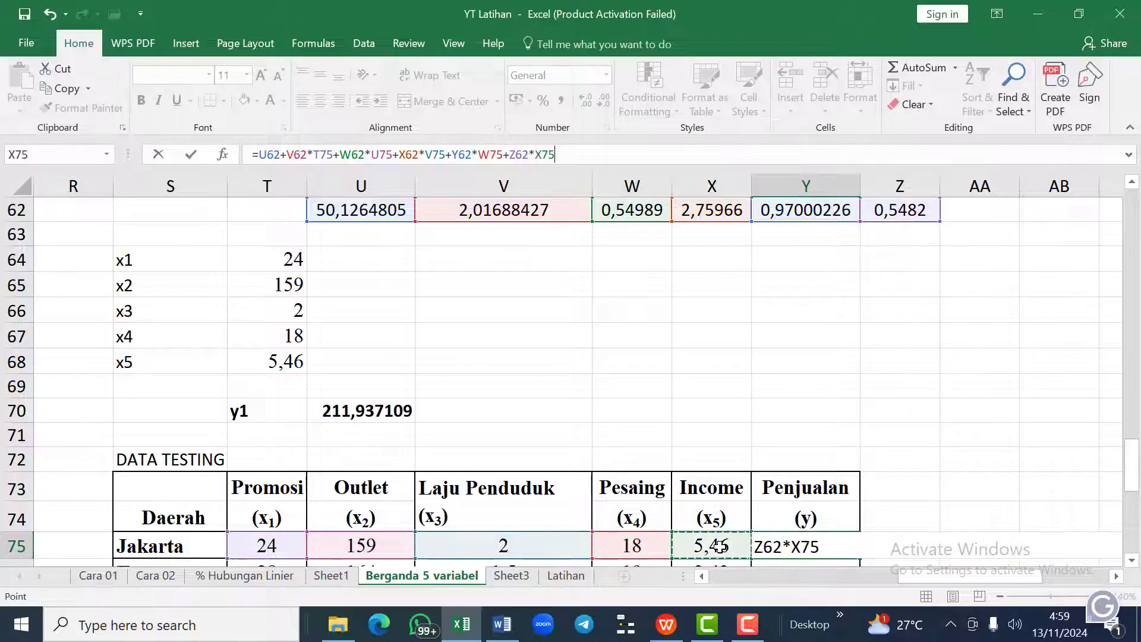
{"action": "scroll", "coordinate": [876, 499], "scroll_direction": "down", "scroll_amount": 1}
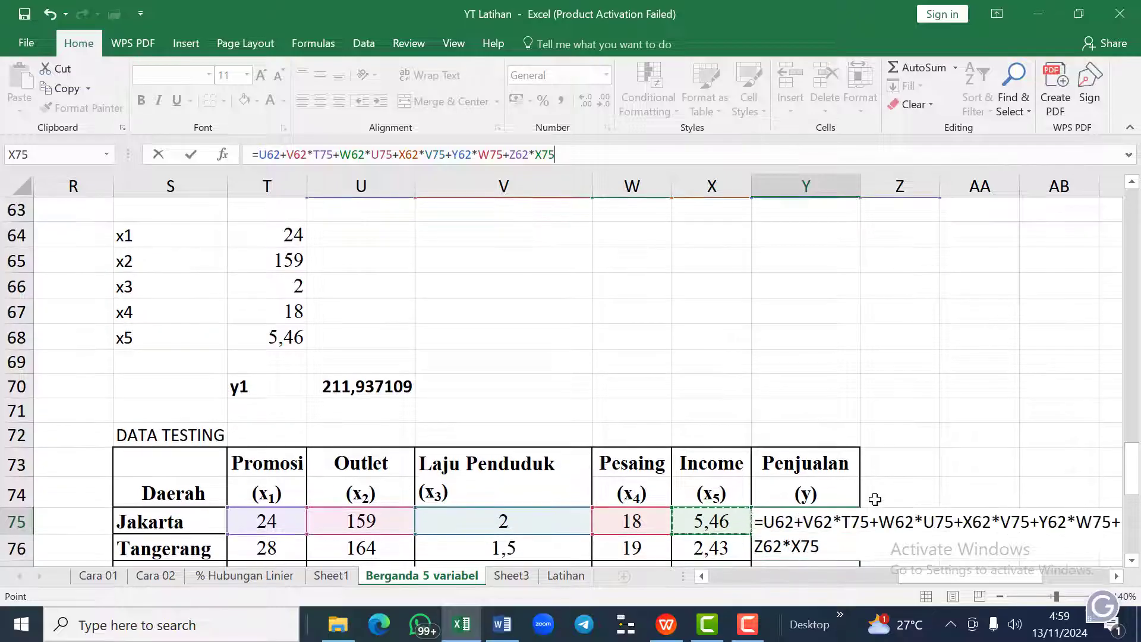
{"action": "scroll", "coordinate": [875, 499], "scroll_direction": "up", "scroll_amount": 2}
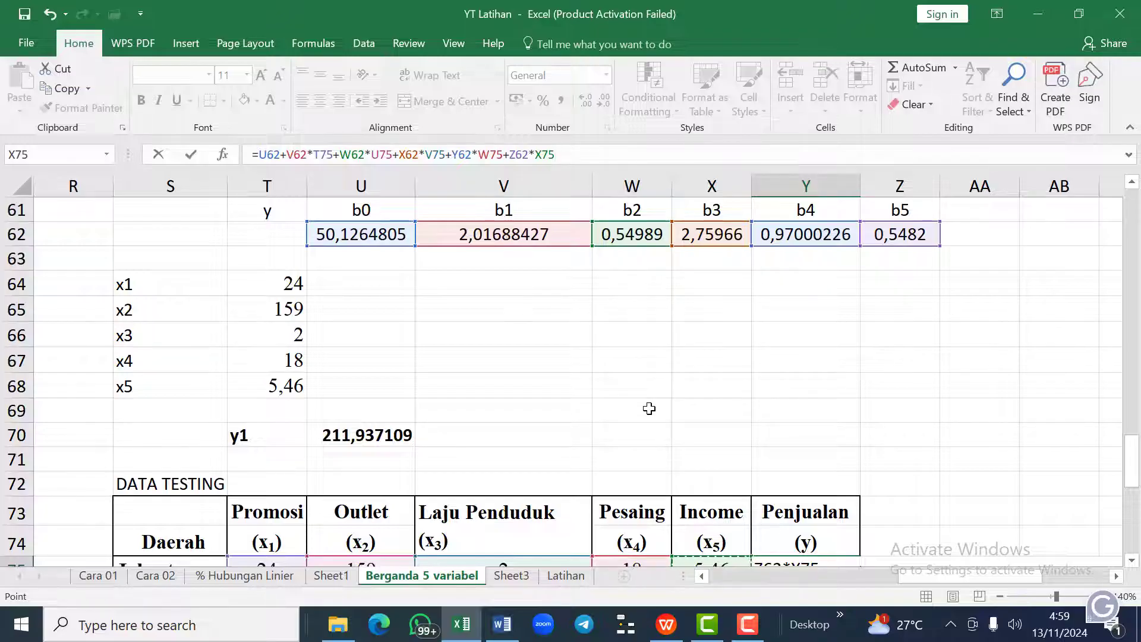
{"action": "key", "text": "Return"}
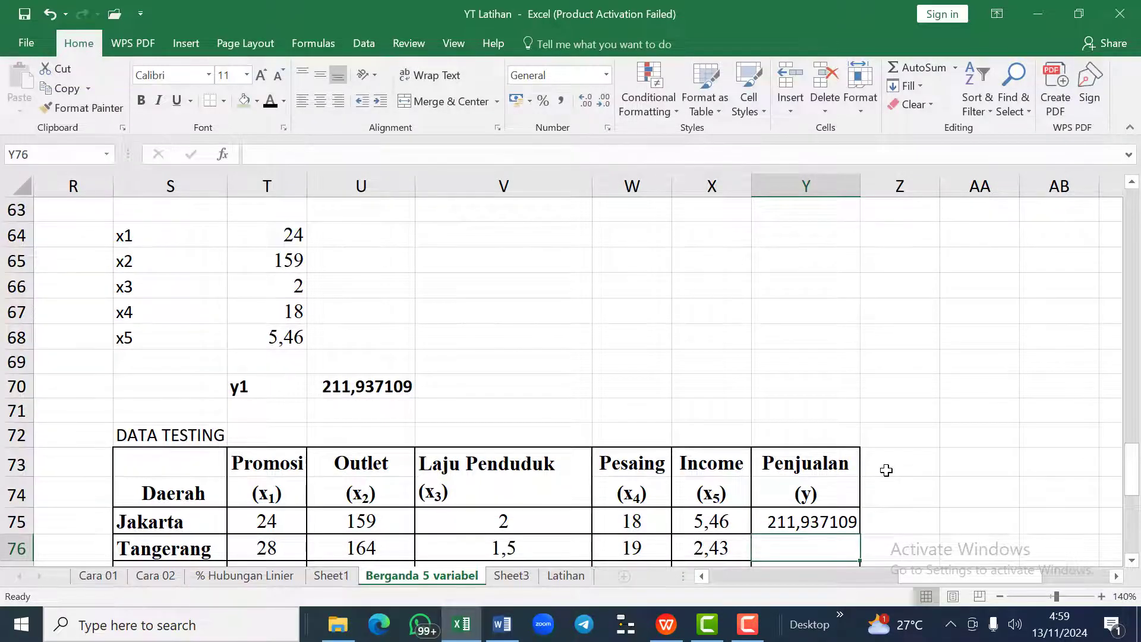
Step: Fill the Y75 formula down the Penjualan (y) column to Pekalongan in Y89
{"action": "scroll", "coordinate": [886, 470], "scroll_direction": "down", "scroll_amount": 2}
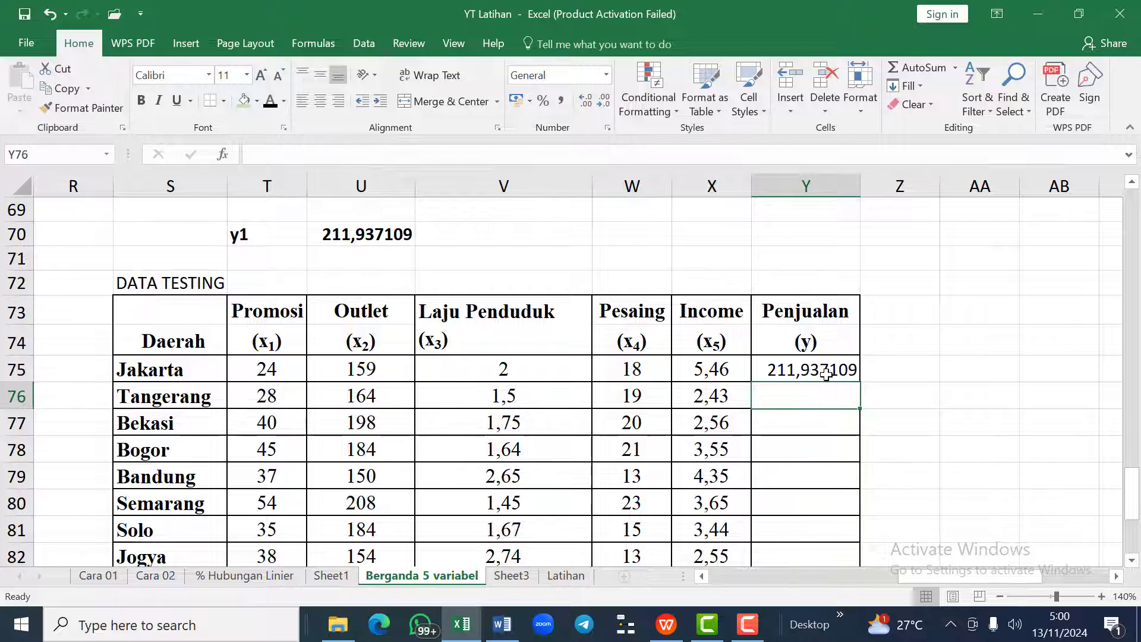
{"action": "left_click", "coordinate": [827, 373]}
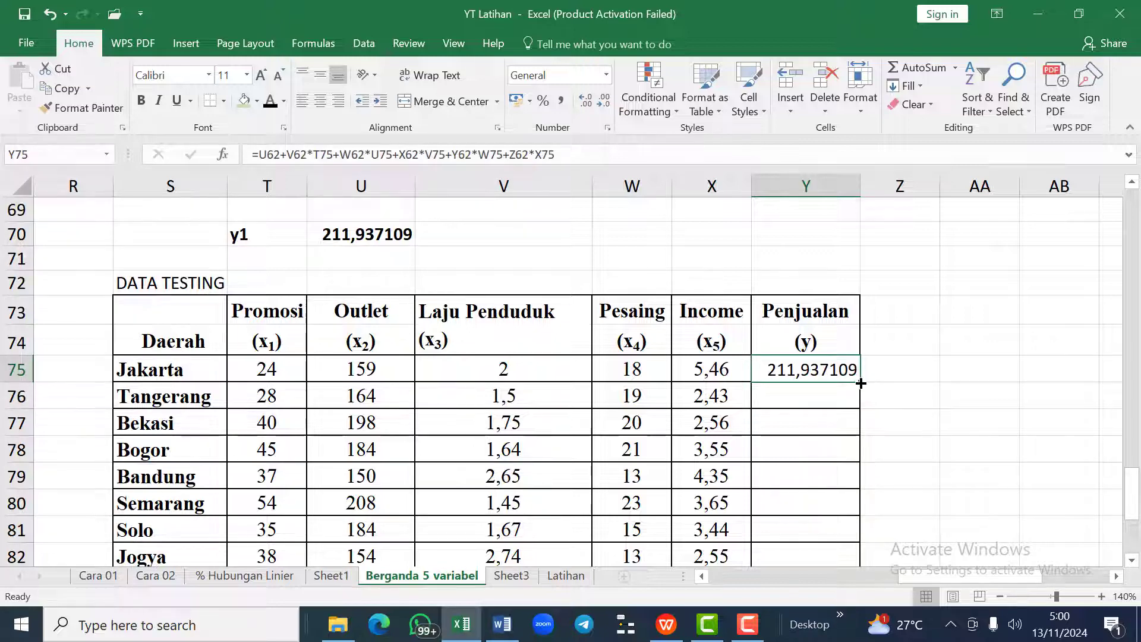
{"action": "left_click_drag", "start_coordinate": [860, 384], "coordinate": [867, 515]}
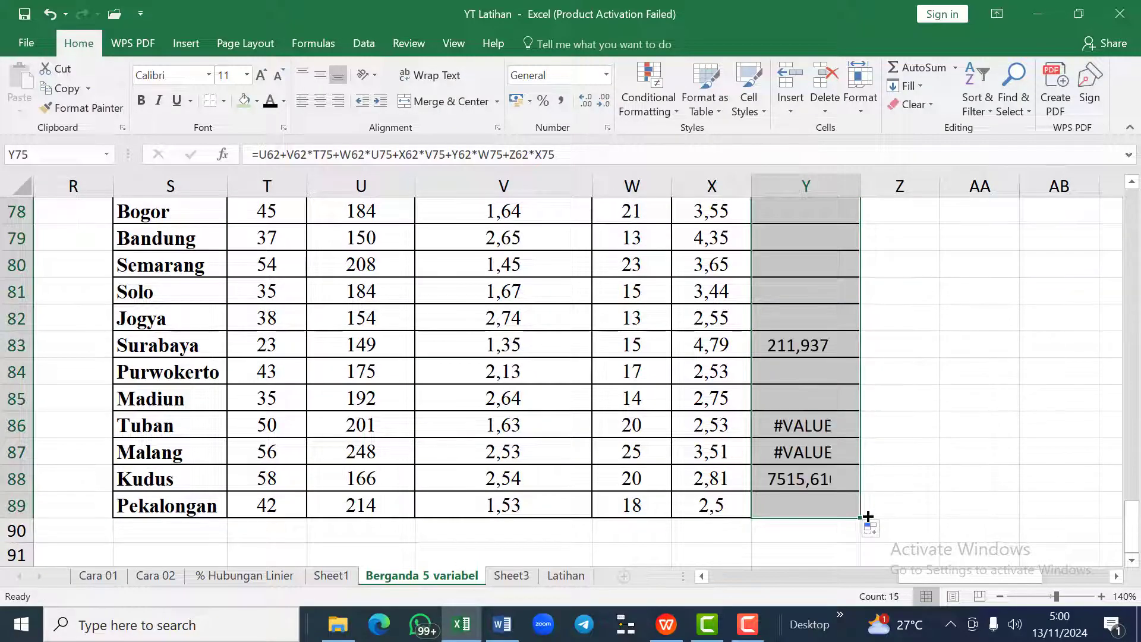
{"action": "left_click", "coordinate": [903, 507]}
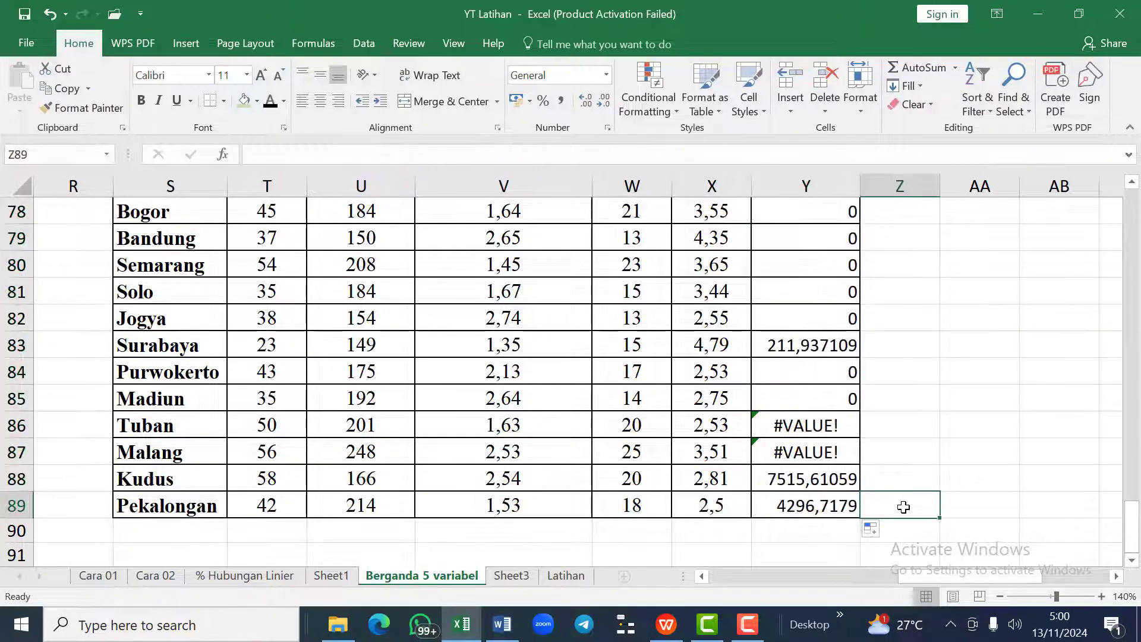
Step: Review the filled Penjualan column and compare the Y75 formula's references with the b0 to b5 coefficients in row 62
{"action": "scroll", "coordinate": [903, 506], "scroll_direction": "up", "scroll_amount": 2}
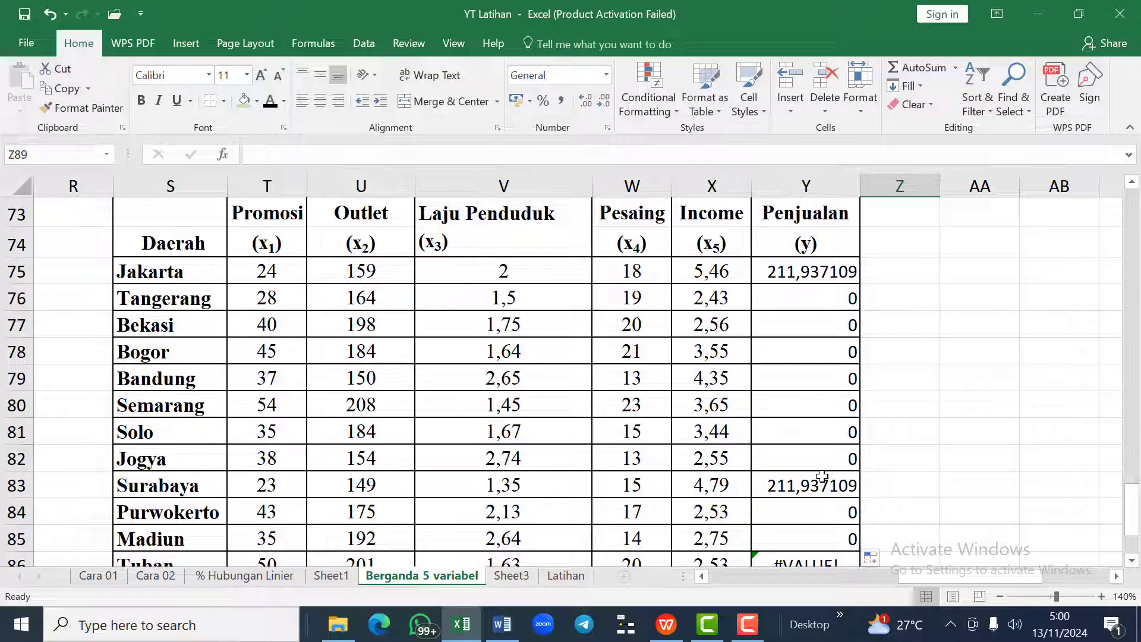
{"action": "scroll", "coordinate": [805, 375], "scroll_direction": "up", "scroll_amount": 1}
{"action": "scroll", "coordinate": [805, 376], "scroll_direction": "up", "scroll_amount": 2}
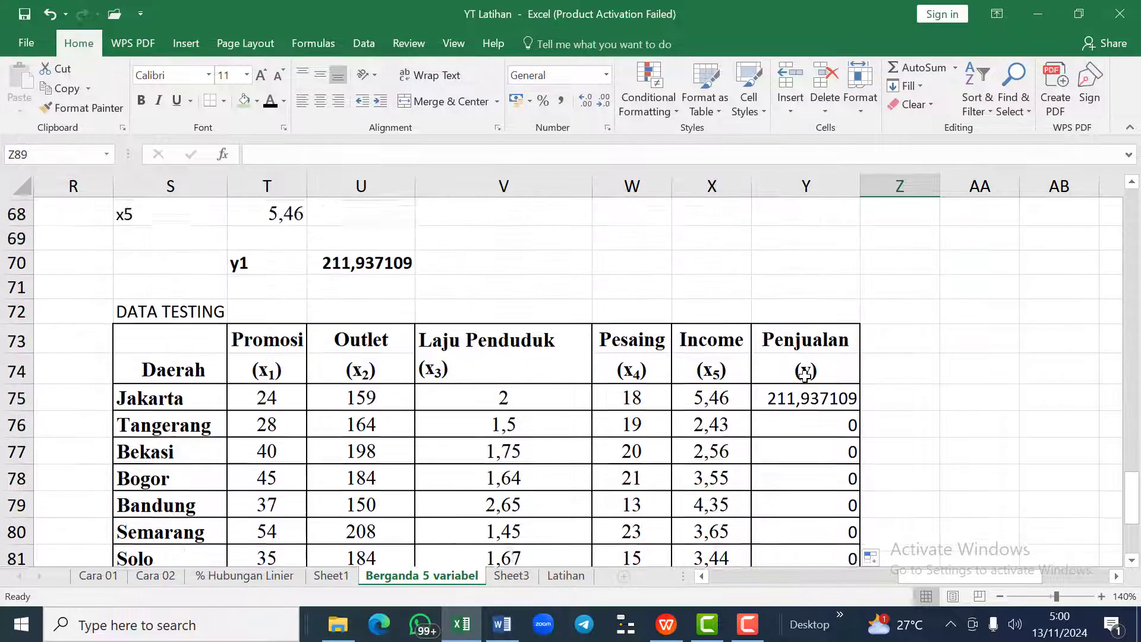
{"action": "left_click", "coordinate": [789, 448]}
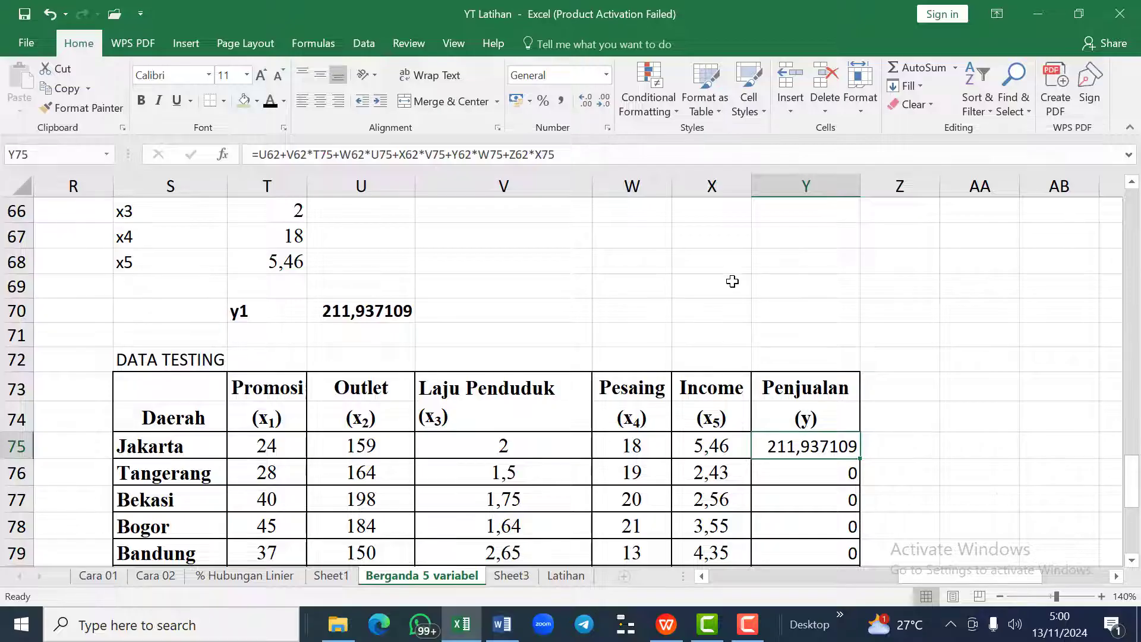
{"action": "scroll", "coordinate": [727, 314], "scroll_direction": "up", "scroll_amount": 1}
{"action": "scroll", "coordinate": [721, 360], "scroll_direction": "up", "scroll_amount": 1}
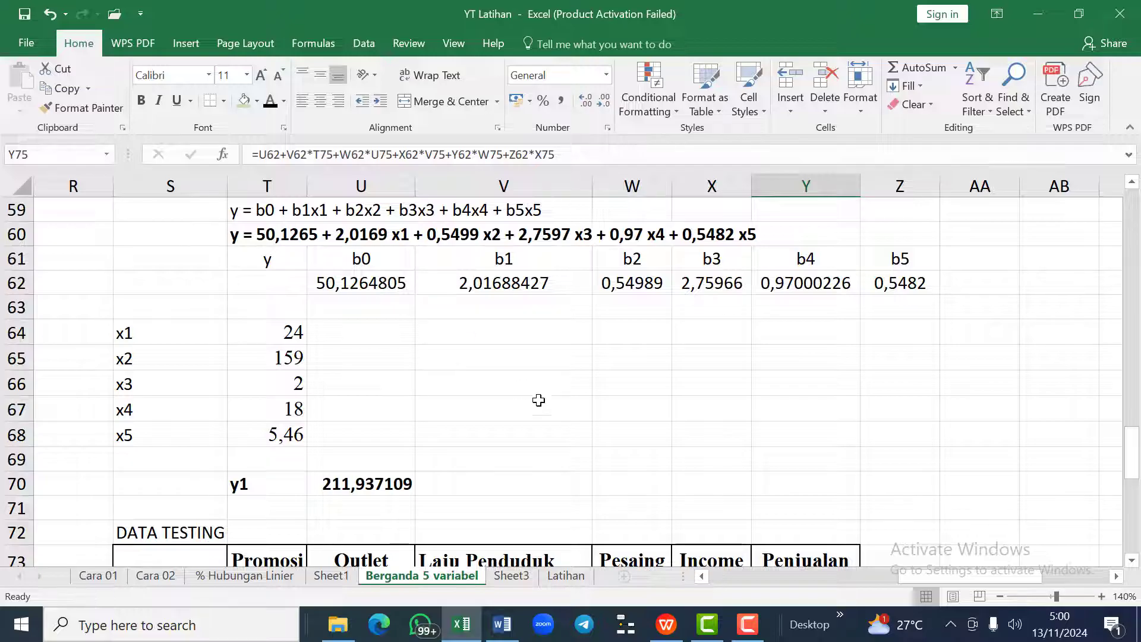
Step: Make the b0 reference in Jakarta's Penjualan formula (Y75) absolute as $U$62
{"action": "scroll", "coordinate": [619, 431], "scroll_direction": "down", "scroll_amount": 2}
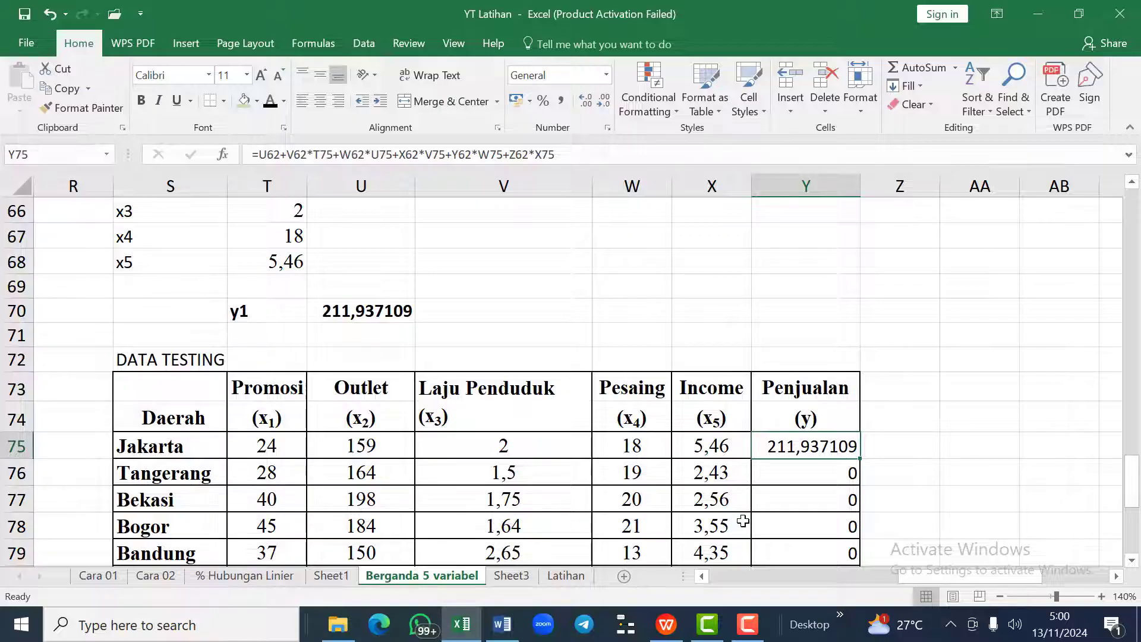
{"action": "scroll", "coordinate": [744, 522], "scroll_direction": "up", "scroll_amount": 2}
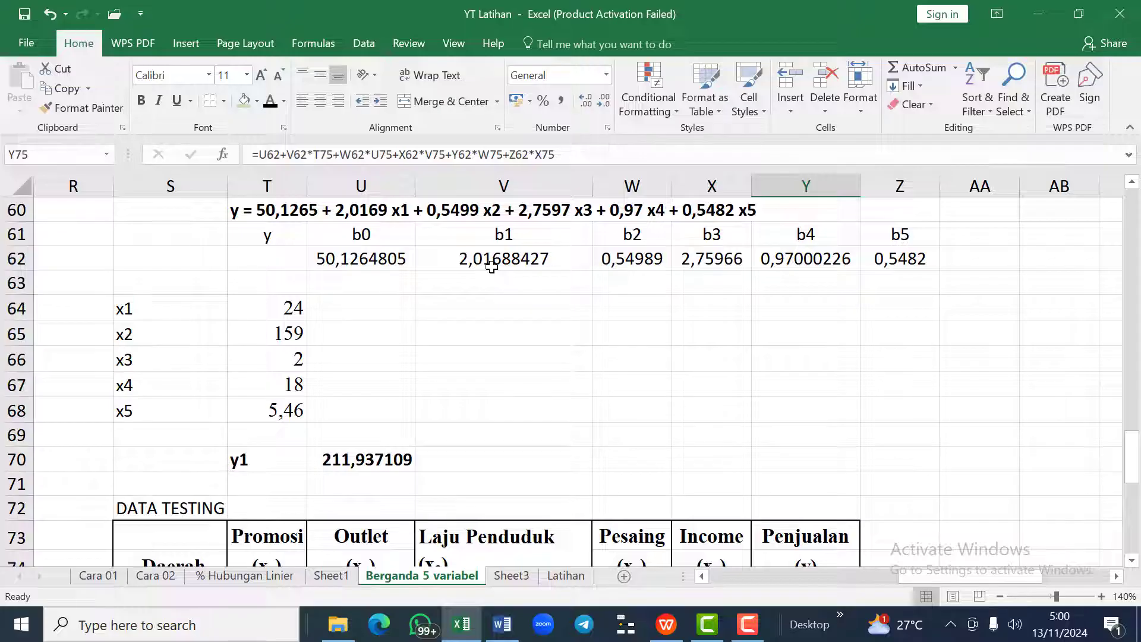
{"action": "scroll", "coordinate": [749, 416], "scroll_direction": "down", "scroll_amount": 2}
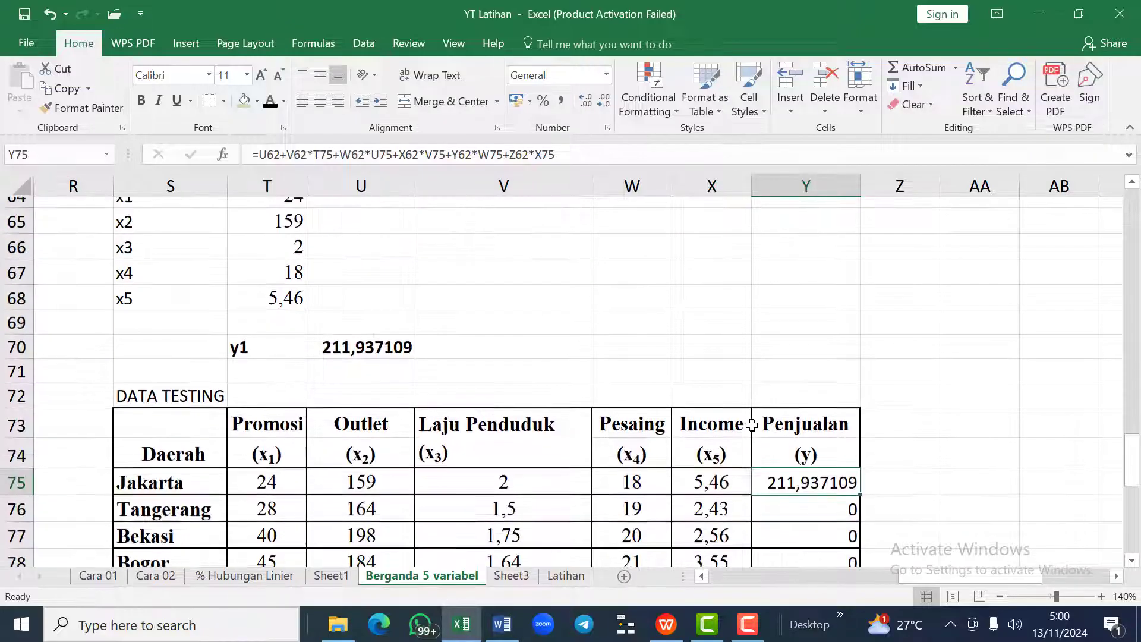
{"action": "scroll", "coordinate": [752, 425], "scroll_direction": "up", "scroll_amount": 1}
{"action": "scroll", "coordinate": [752, 425], "scroll_direction": "down", "scroll_amount": 2}
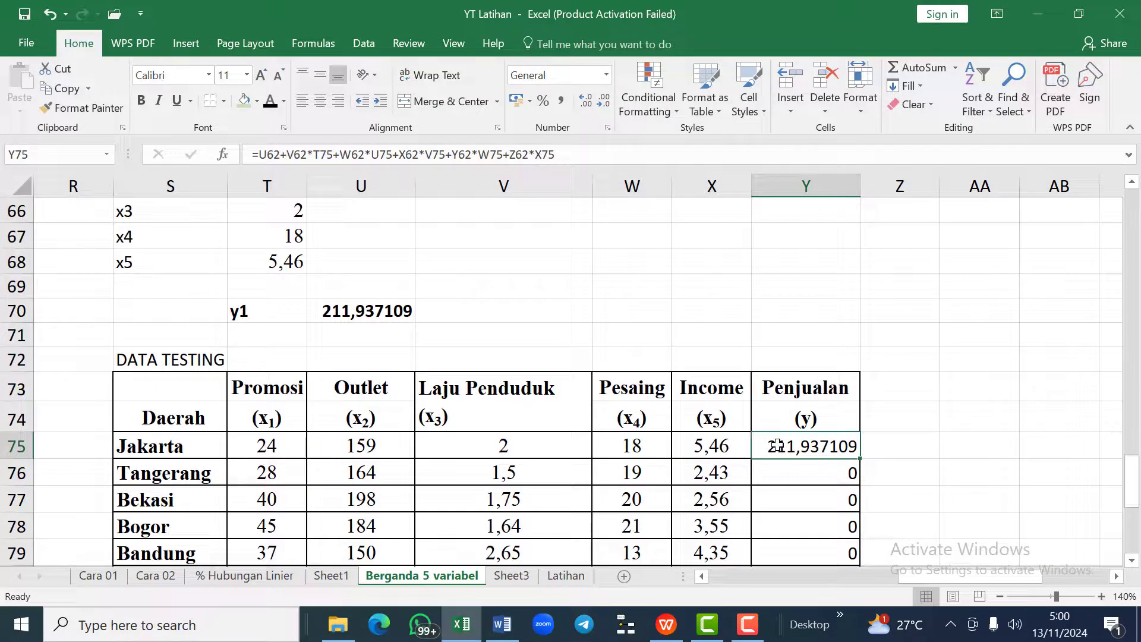
{"action": "left_click", "coordinate": [568, 157]}
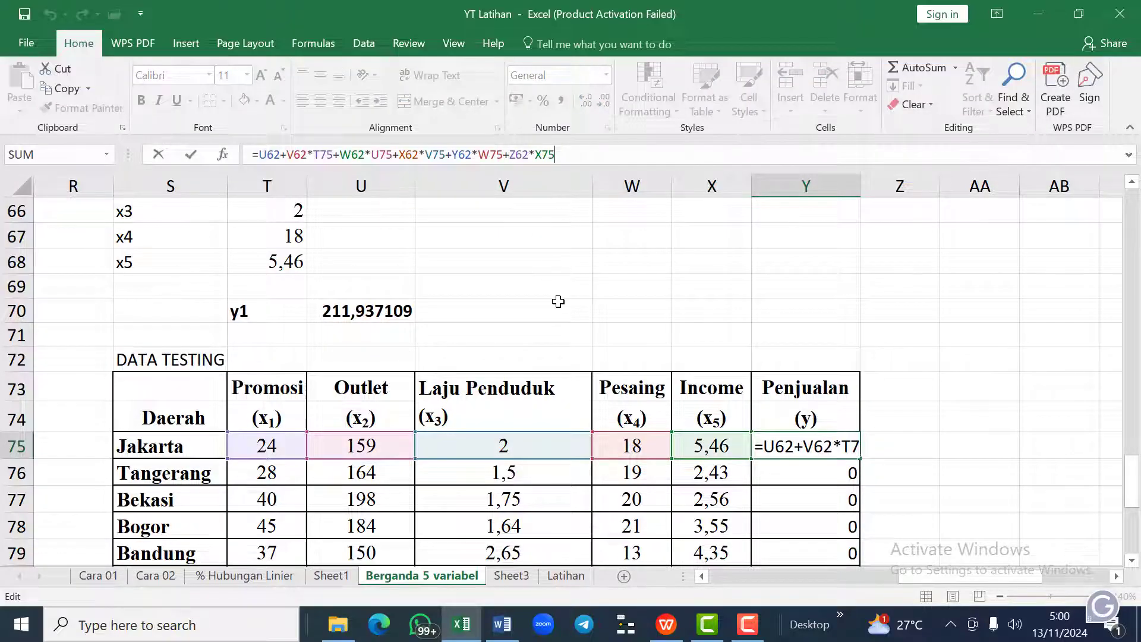
{"action": "scroll", "coordinate": [558, 302], "scroll_direction": "up", "scroll_amount": 2}
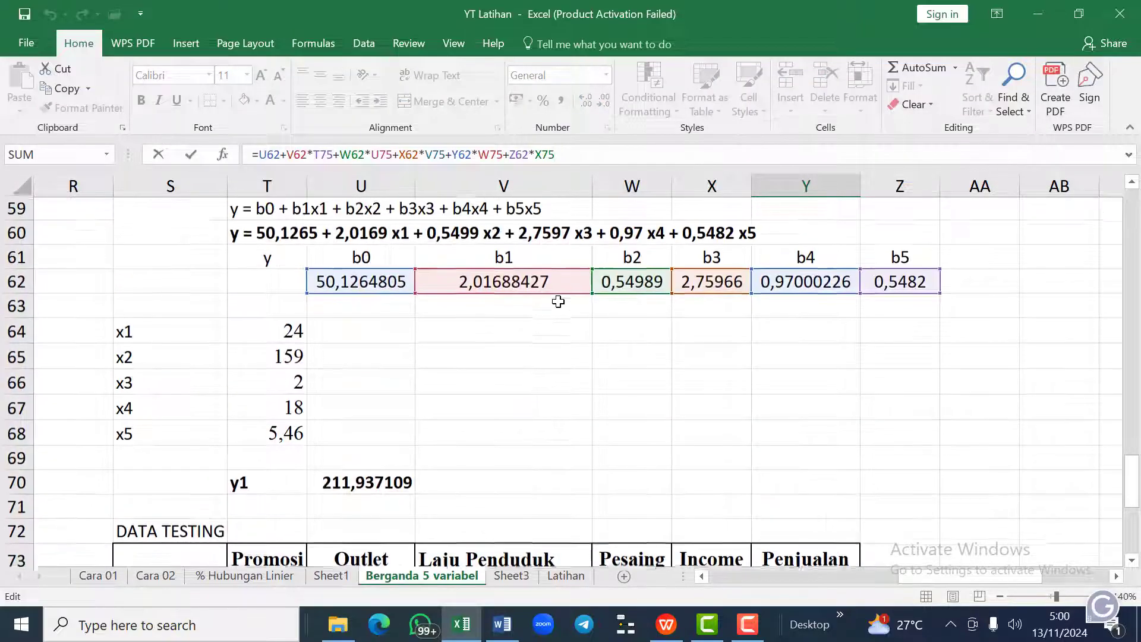
{"action": "left_click", "coordinate": [279, 156]}
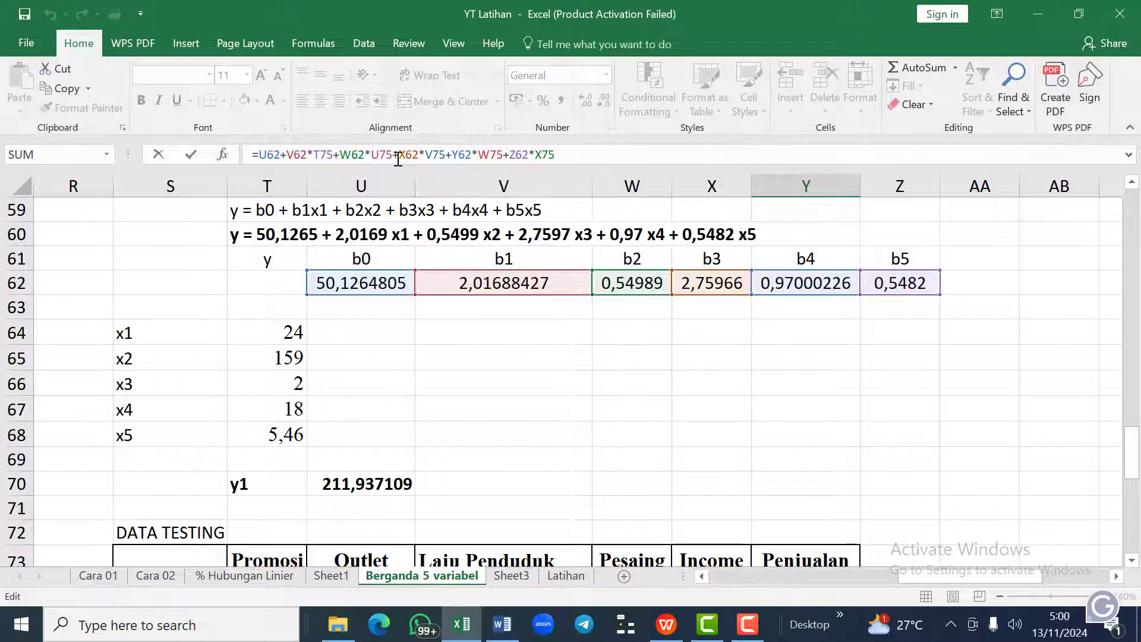
{"action": "key", "text": "F4"}
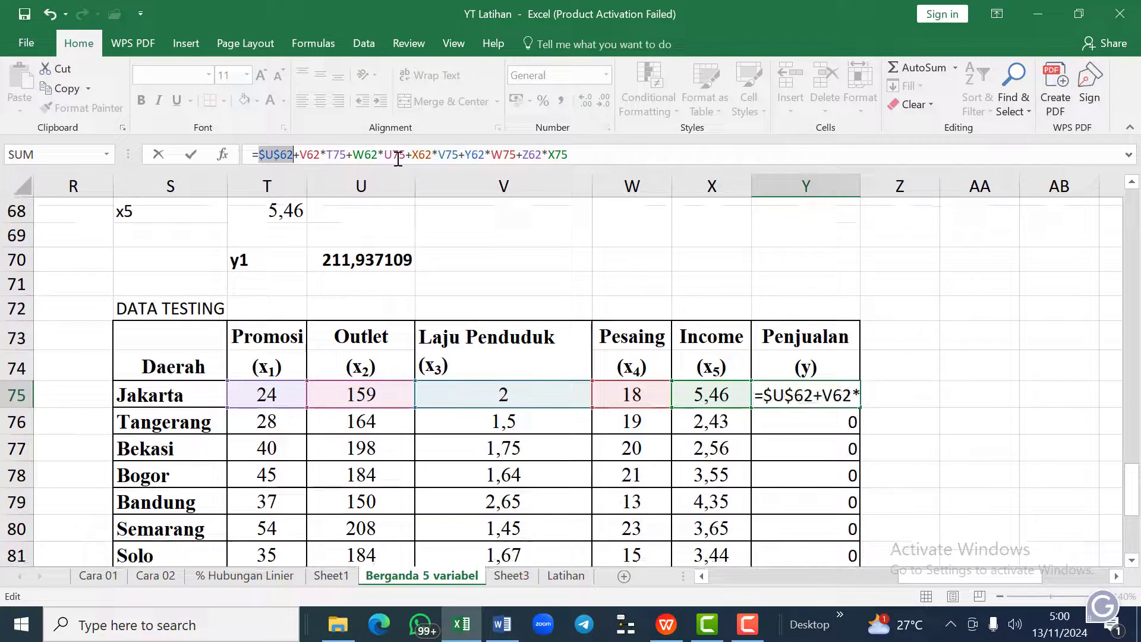
Step: Make the b1 and b2 references in the Y75 formula absolute as $V$62 and $W$62
{"action": "left_click", "coordinate": [320, 154]}
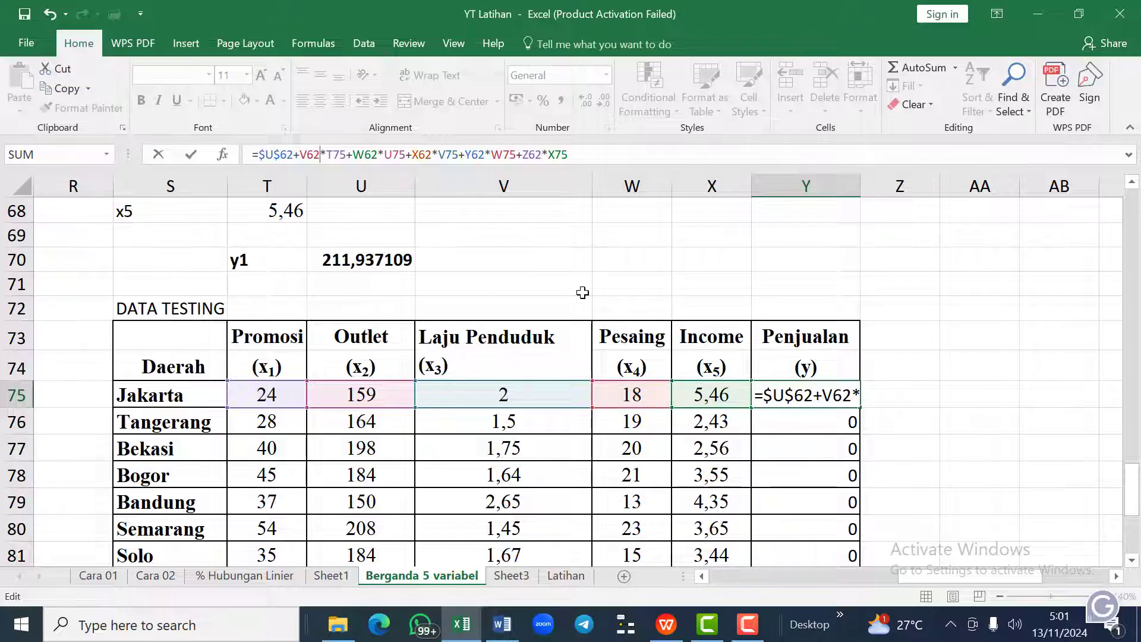
{"action": "scroll", "coordinate": [583, 292], "scroll_direction": "up", "scroll_amount": 3}
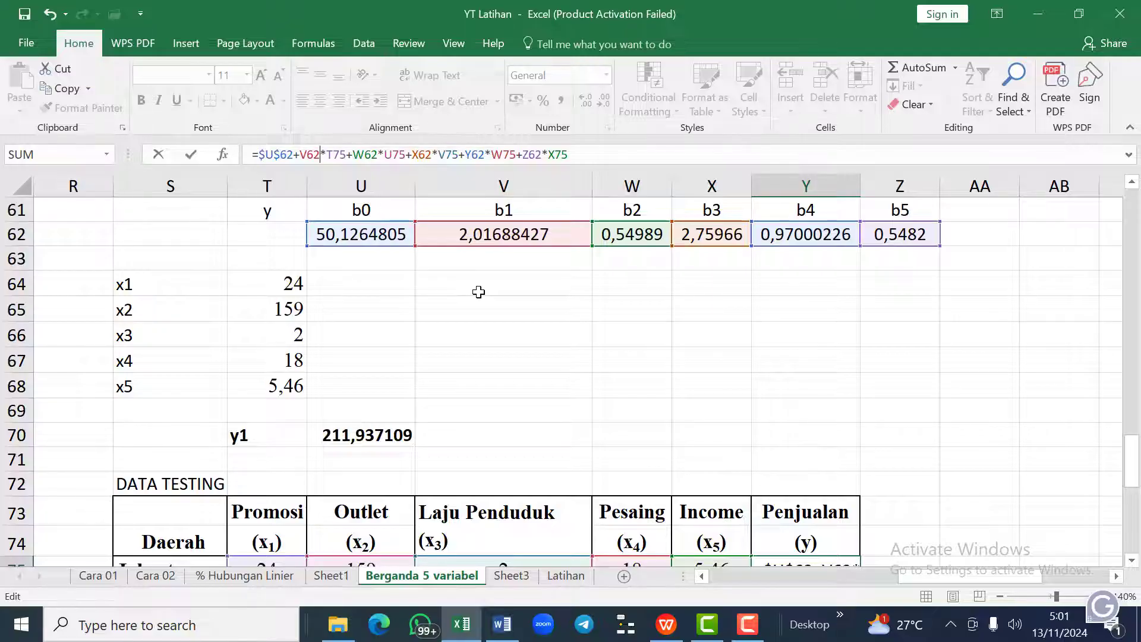
{"action": "key", "text": "F4"}
{"action": "scroll", "coordinate": [479, 292], "scroll_direction": "down", "scroll_amount": 3}
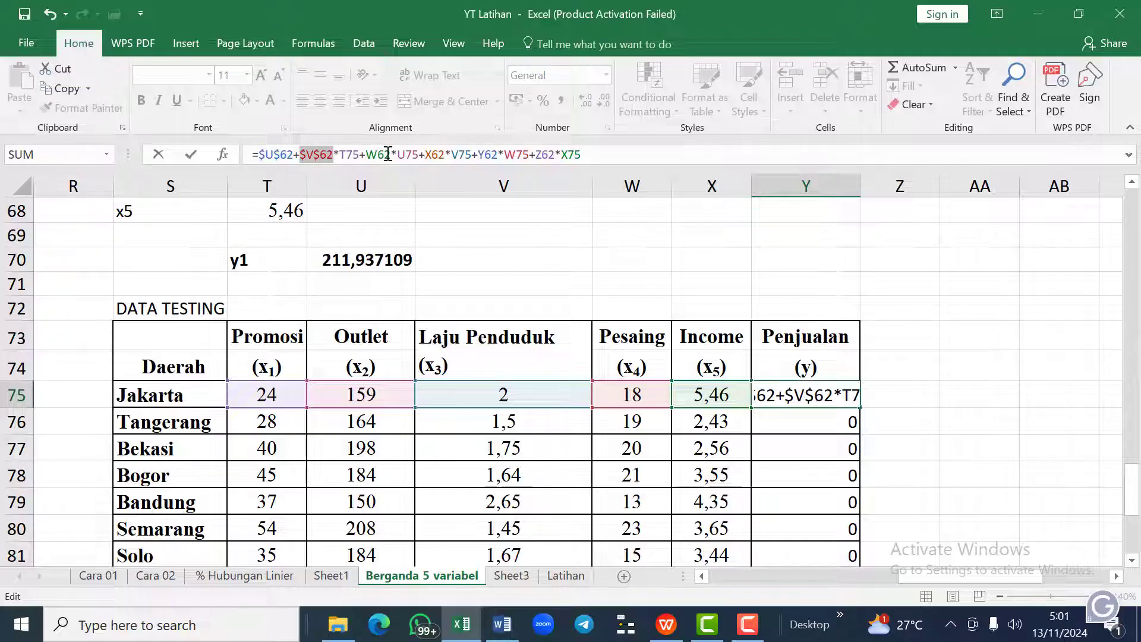
{"action": "left_click", "coordinate": [391, 154]}
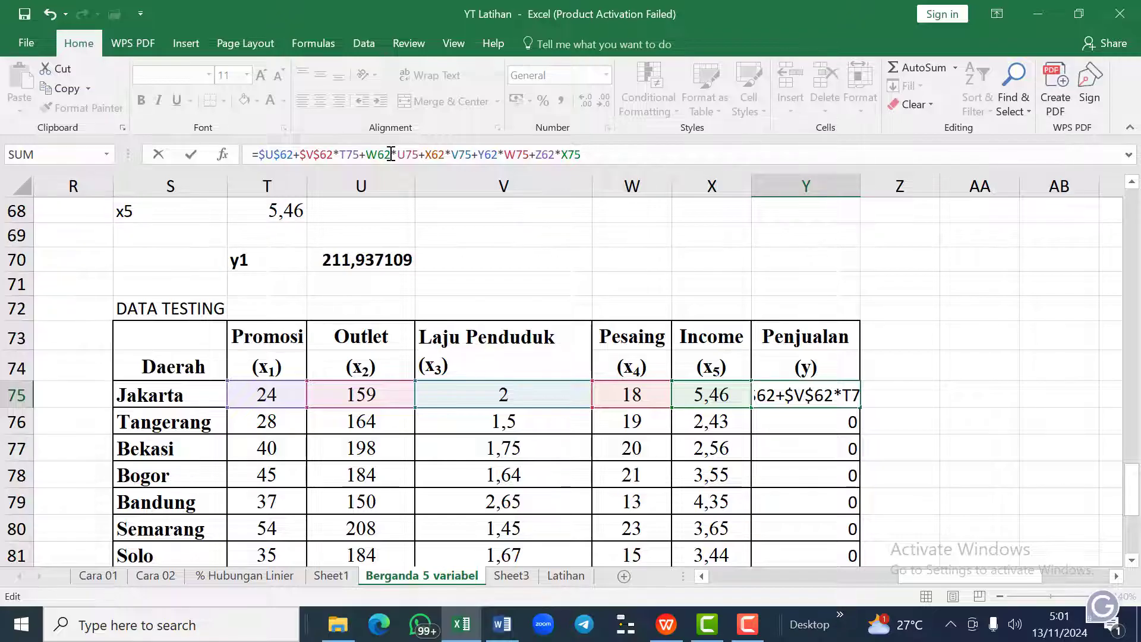
{"action": "key", "text": "F4"}
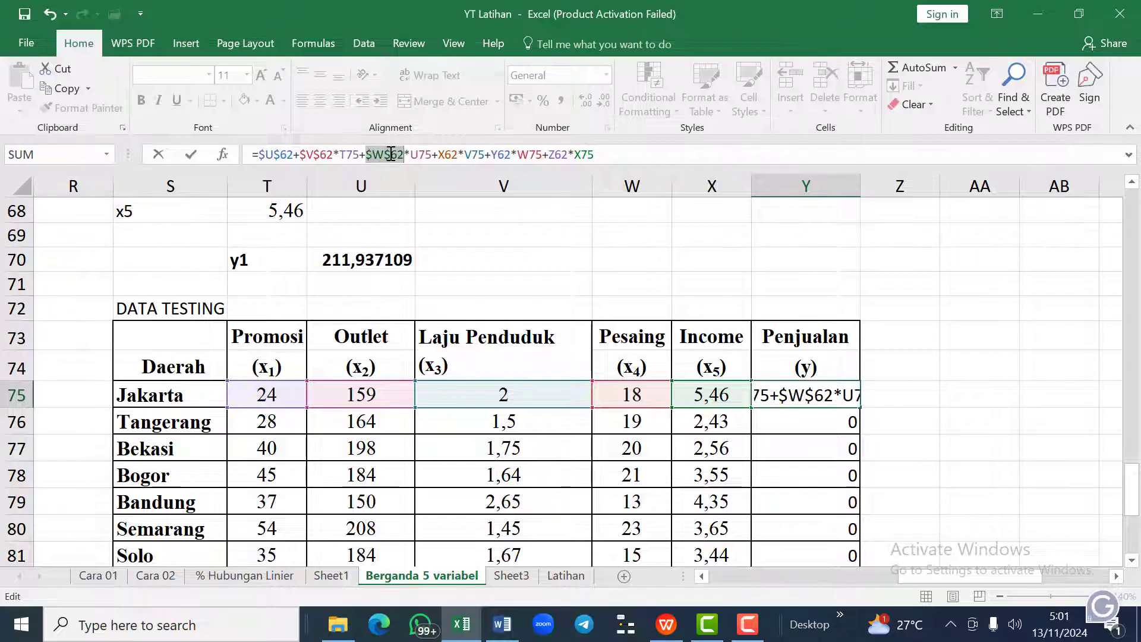
Step: Make the b3, b4 and b5 references absolute as $X$62, $Y$62 and $Z$62, and enter the Y75 formula
{"action": "left_click", "coordinate": [461, 155]}
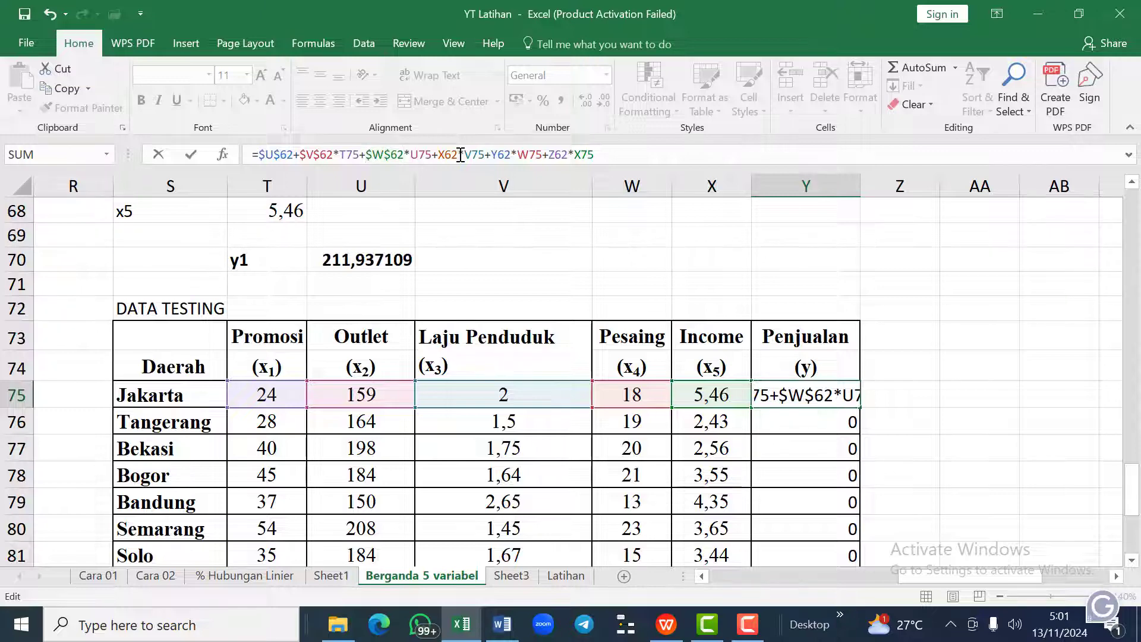
{"action": "key", "text": "F4"}
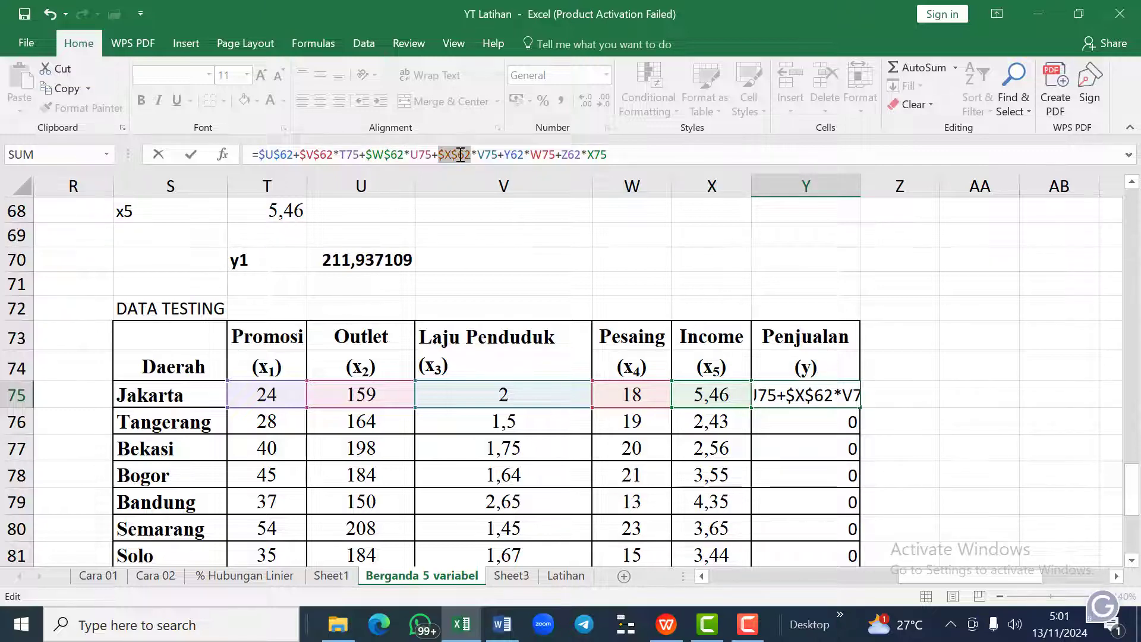
{"action": "left_click", "coordinate": [522, 155]}
{"action": "key", "text": "F4"}
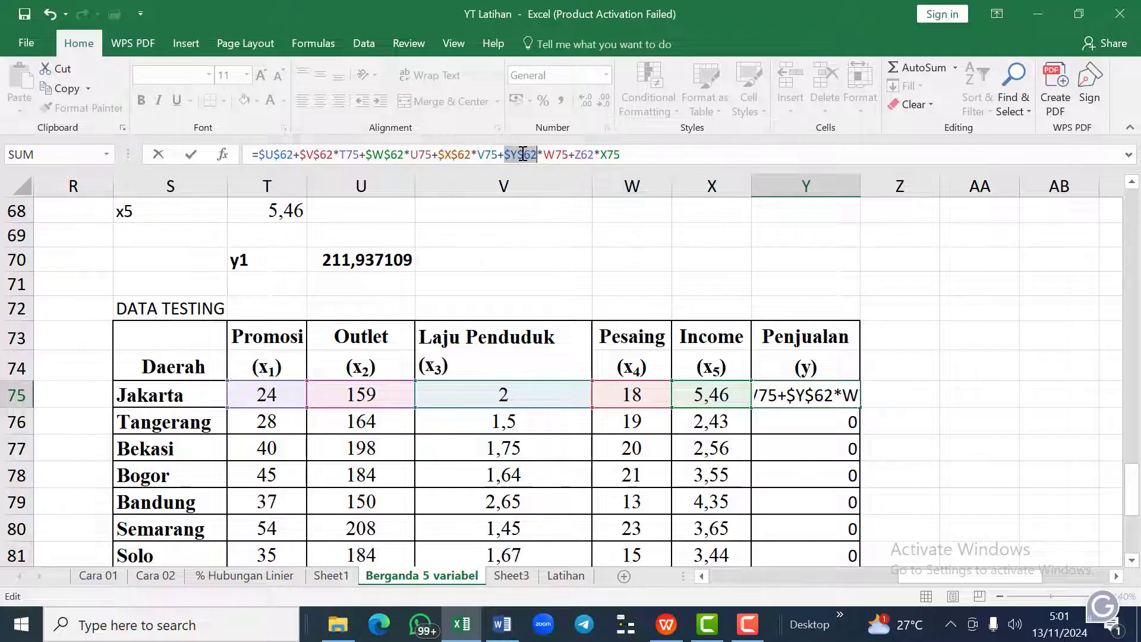
{"action": "left_click", "coordinate": [593, 155]}
{"action": "key", "text": "F4"}
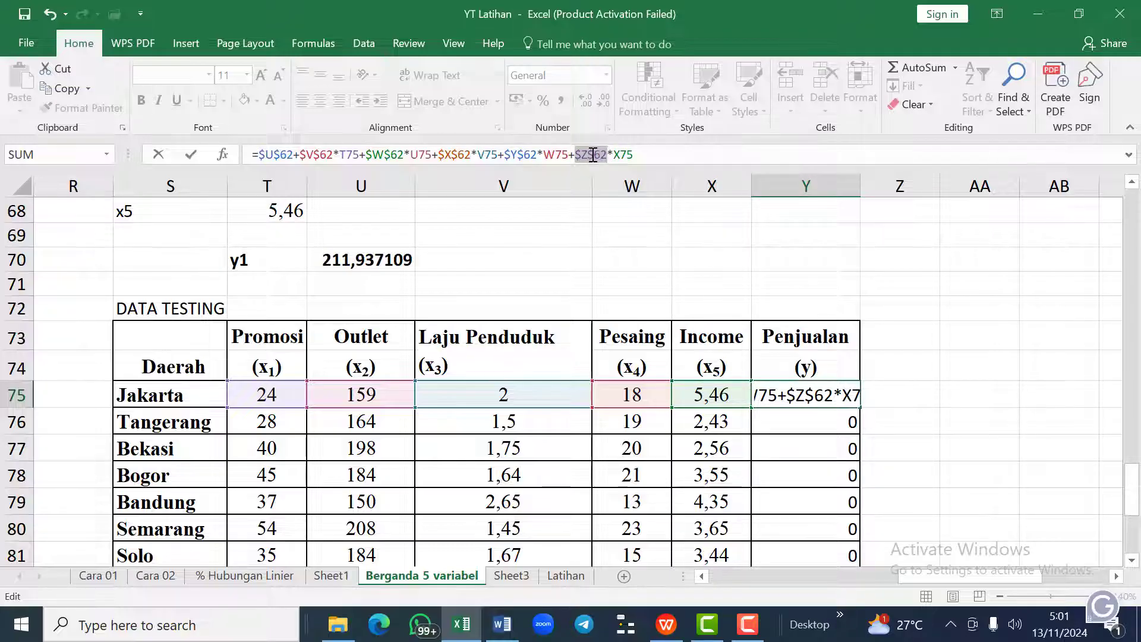
{"action": "key", "text": "Return"}
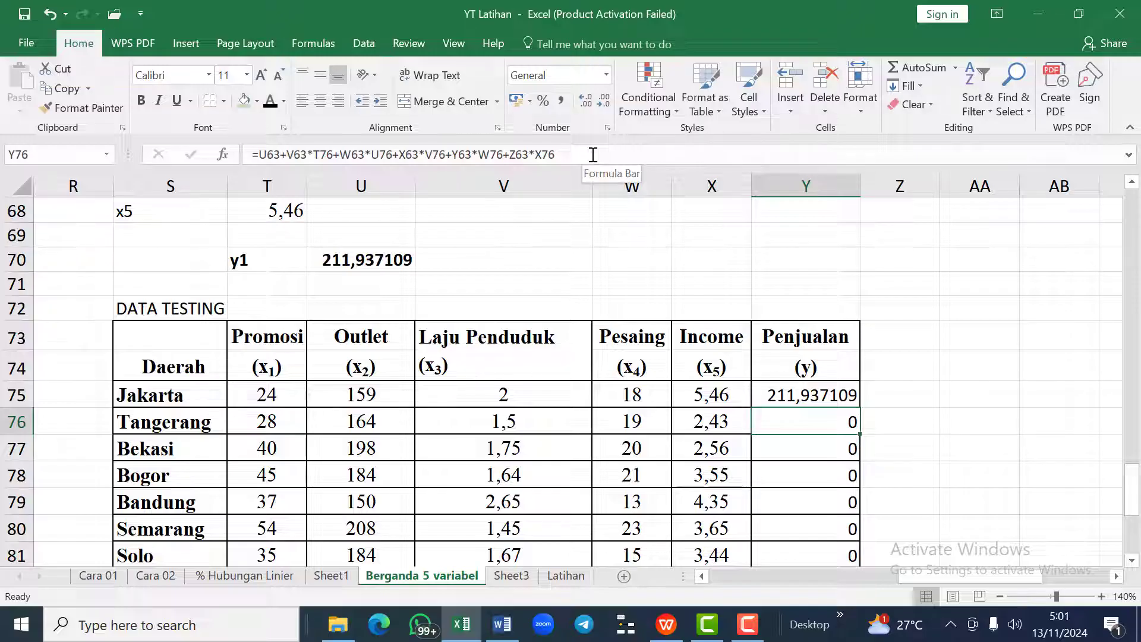
Step: Fill the corrected Y75 formula down the Penjualan (y) column to Pekalongan in Y89
{"action": "key", "text": "Up"}
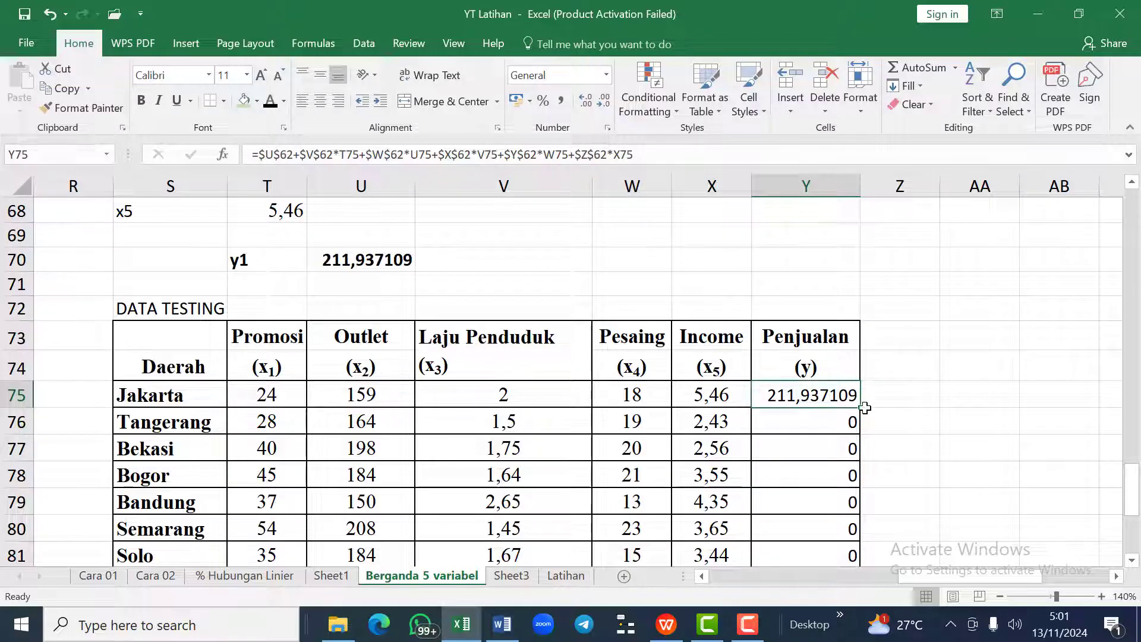
{"action": "left_click_drag", "start_coordinate": [858, 410], "coordinate": [862, 519]}
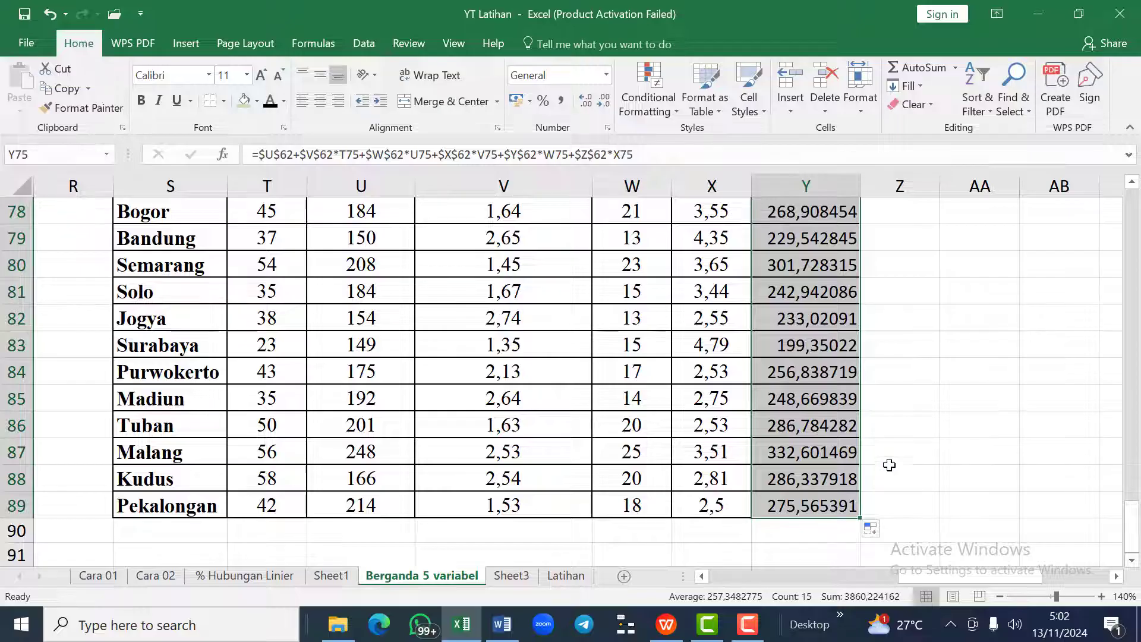
{"action": "scroll", "coordinate": [889, 465], "scroll_direction": "up", "scroll_amount": 3}
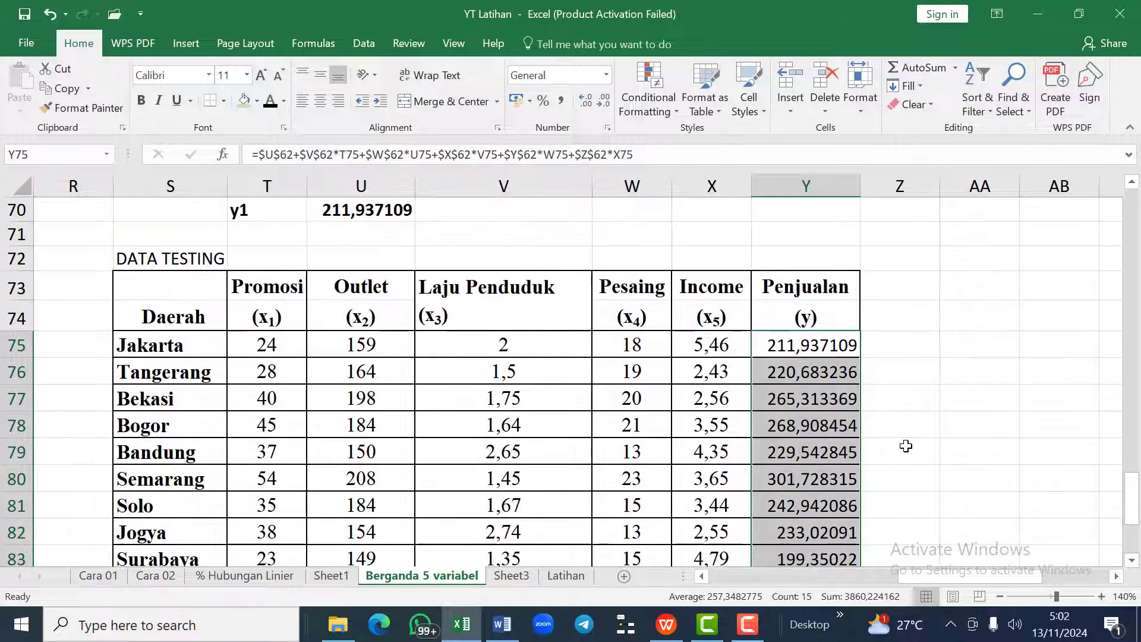
{"action": "scroll", "coordinate": [824, 337], "scroll_direction": "up", "scroll_amount": 2}
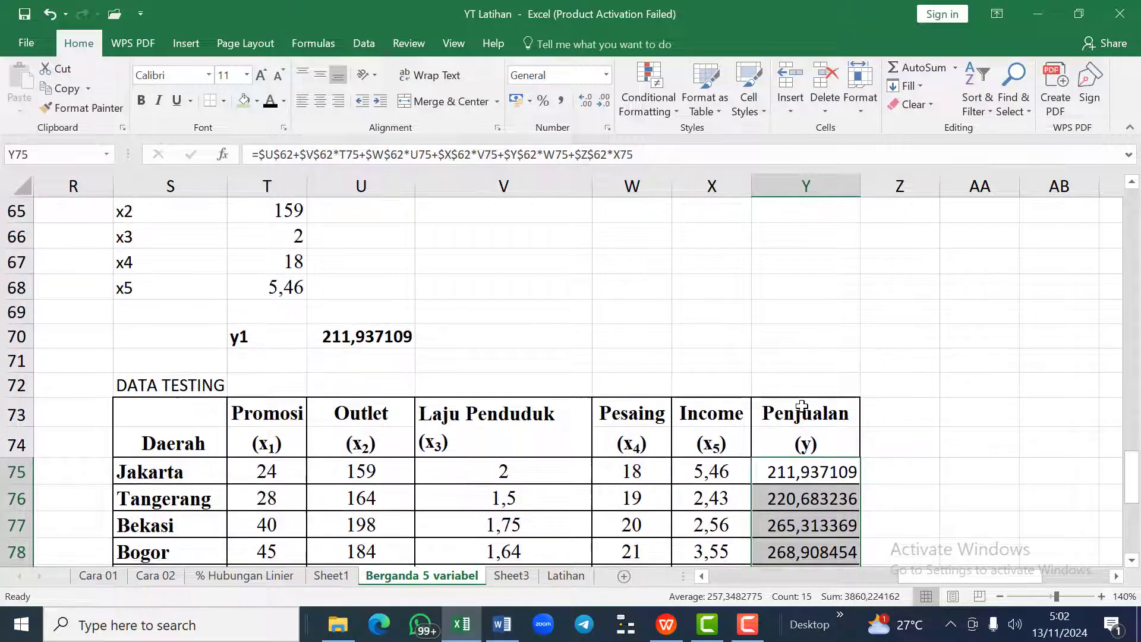
{"action": "scroll", "coordinate": [802, 406], "scroll_direction": "down", "scroll_amount": 1}
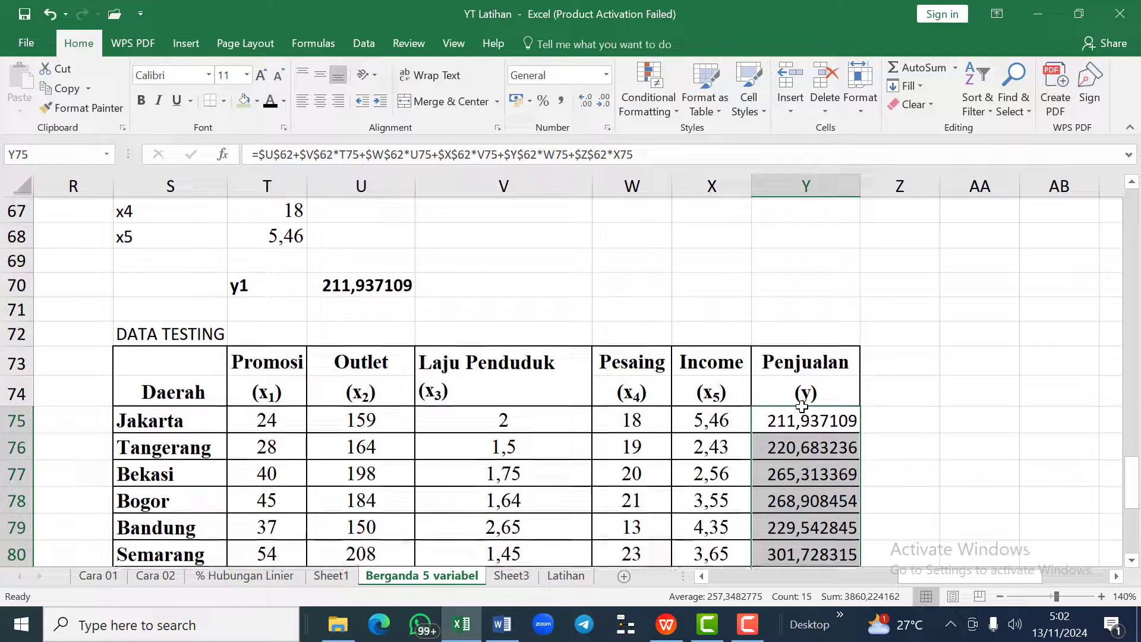
Step: Check the Tangerang and Bogor formulas' references against the row 62 coefficients, and review the predicted sales for all regions
{"action": "double_click", "coordinate": [789, 449]}
{"action": "scroll", "coordinate": [689, 312], "scroll_direction": "up", "scroll_amount": 2}
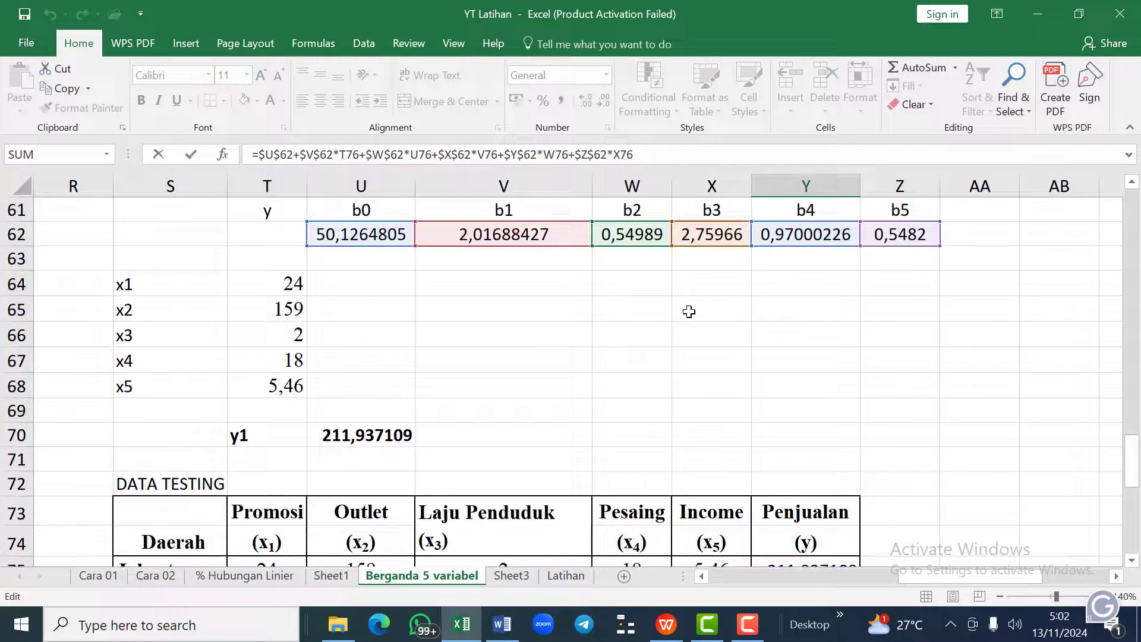
{"action": "scroll", "coordinate": [689, 311], "scroll_direction": "down", "scroll_amount": 2}
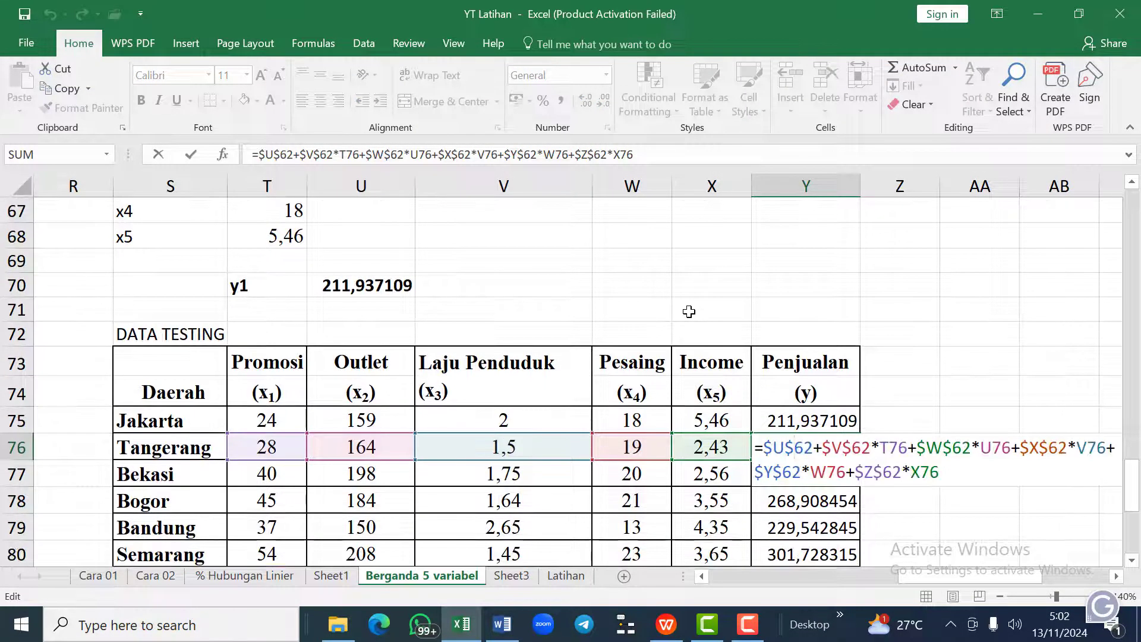
{"action": "key", "text": "Return"}
{"action": "key", "text": "Down"}
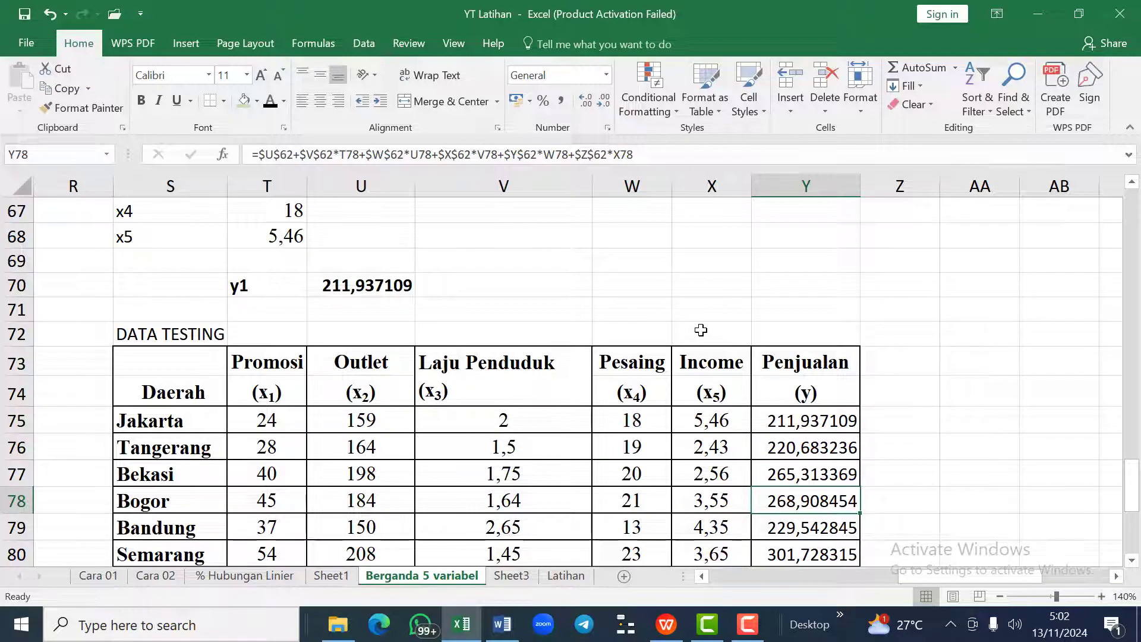
{"action": "left_click", "coordinate": [605, 156]}
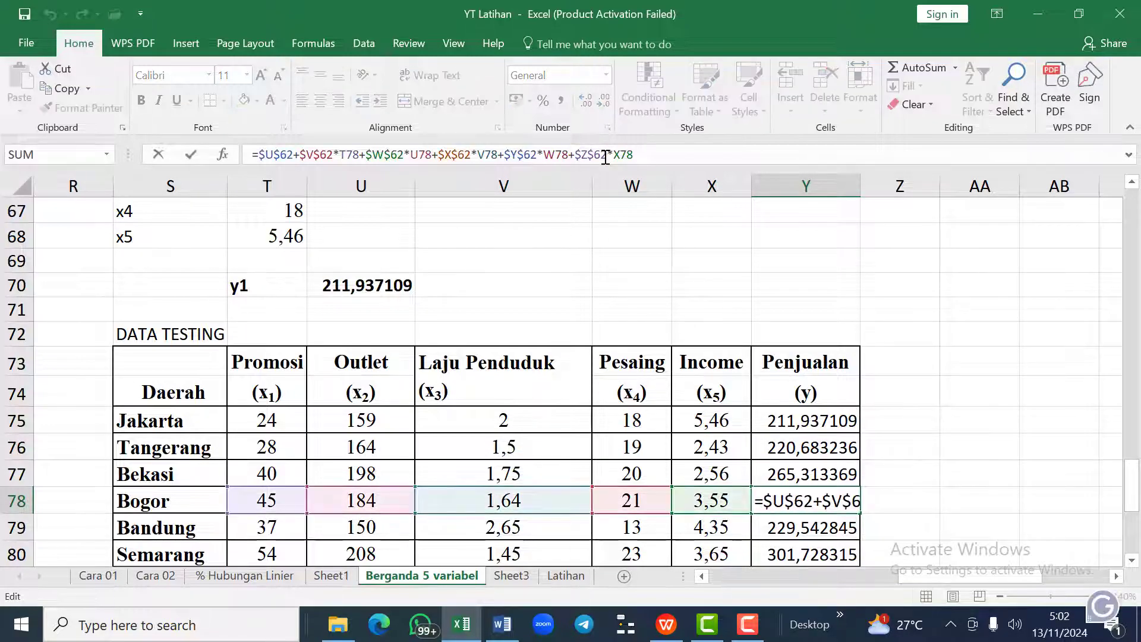
{"action": "scroll", "coordinate": [676, 242], "scroll_direction": "up", "scroll_amount": 4}
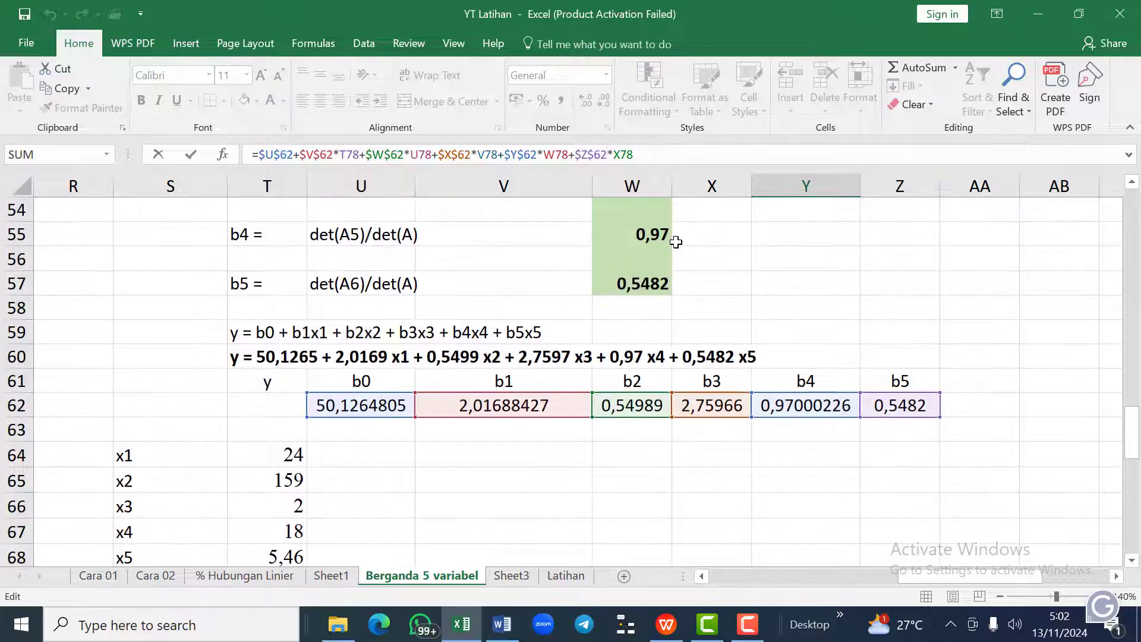
{"action": "key", "text": "Return"}
{"action": "scroll", "coordinate": [676, 242], "scroll_direction": "down", "scroll_amount": 2}
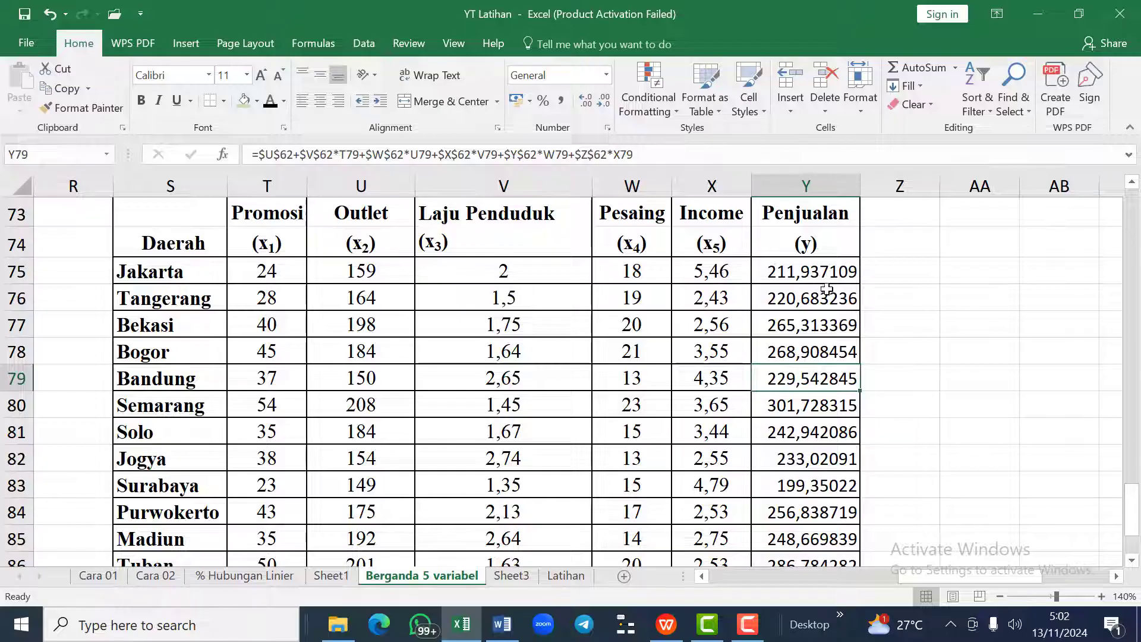
{"action": "scroll", "coordinate": [882, 306], "scroll_direction": "down", "scroll_amount": 1}
{"action": "scroll", "coordinate": [882, 307], "scroll_direction": "down", "scroll_amount": 1}
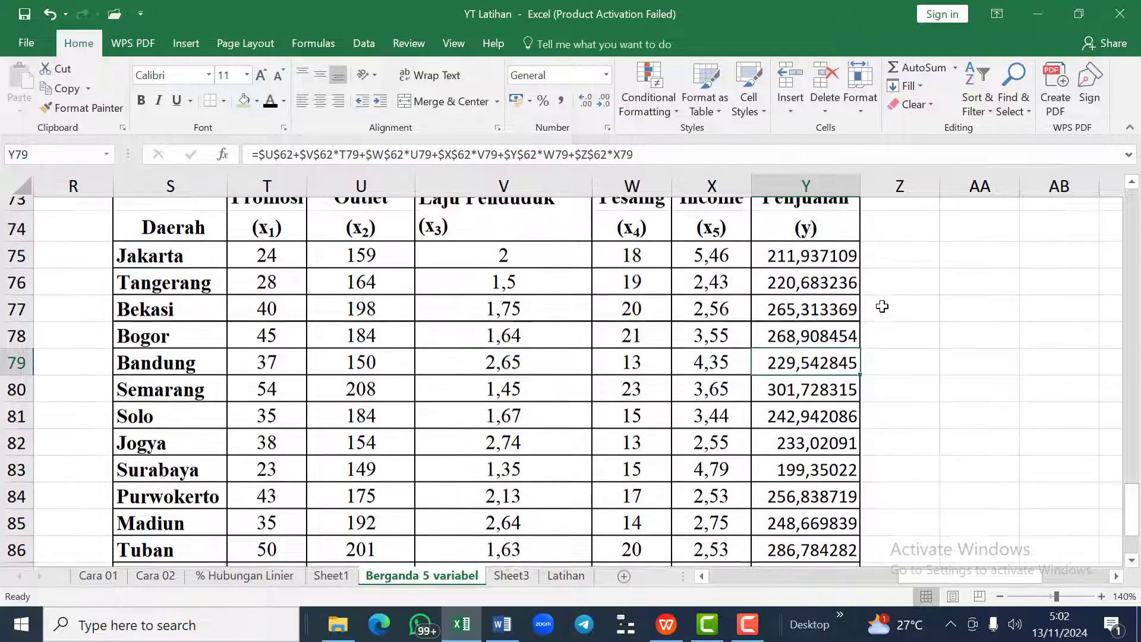
{"action": "scroll", "coordinate": [883, 306], "scroll_direction": "down", "scroll_amount": 1}
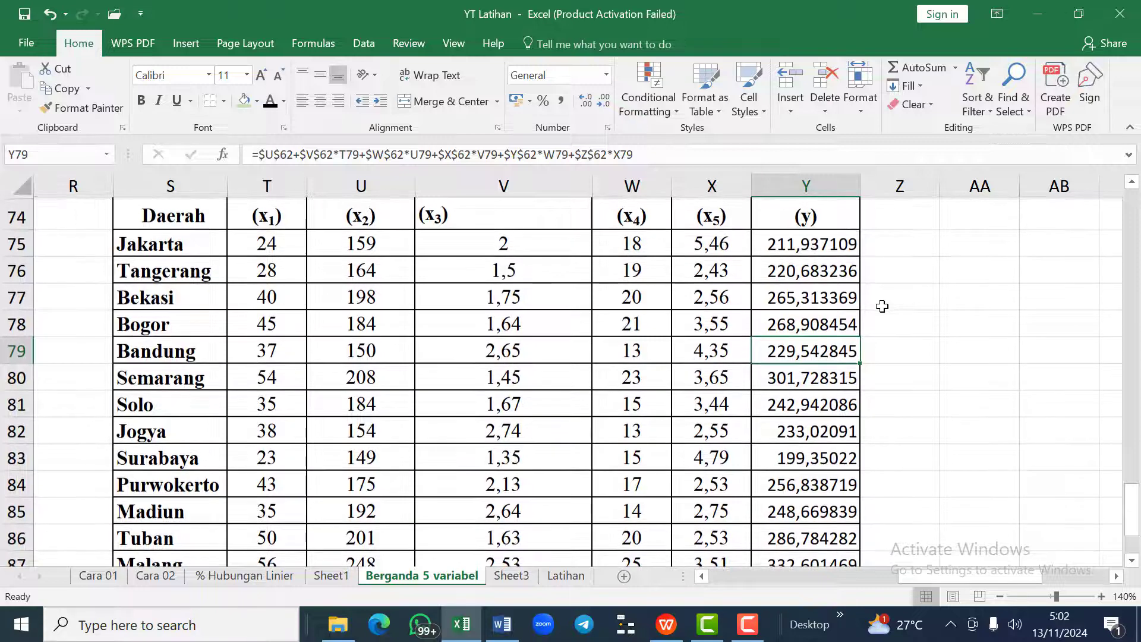
{"action": "scroll", "coordinate": [882, 307], "scroll_direction": "down", "scroll_amount": 1}
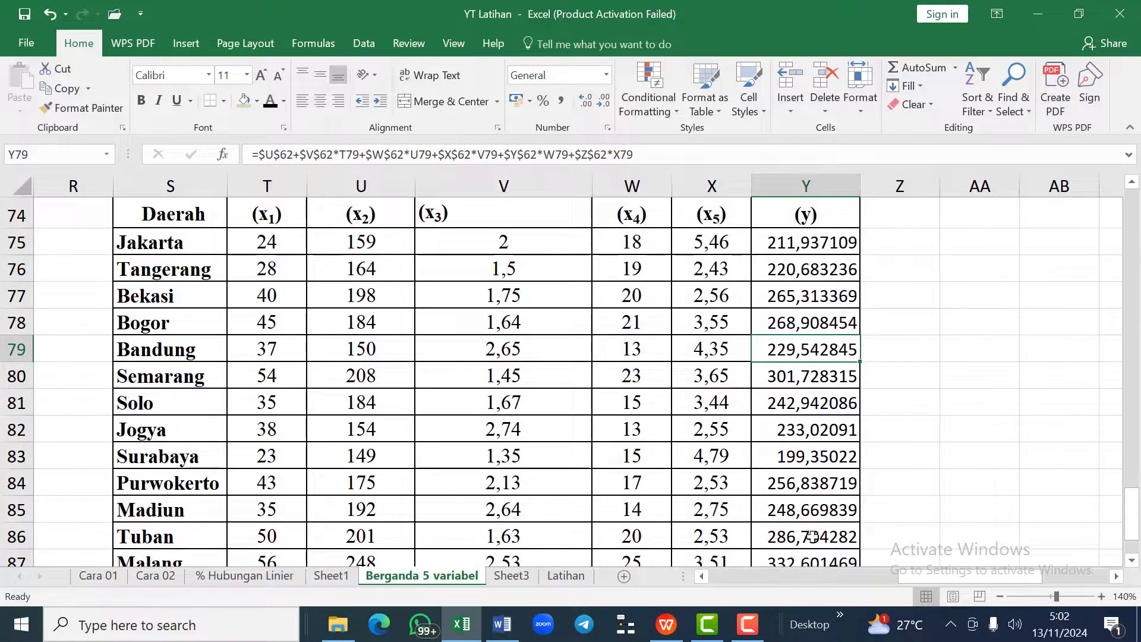
{"action": "left_click", "coordinate": [747, 622]}
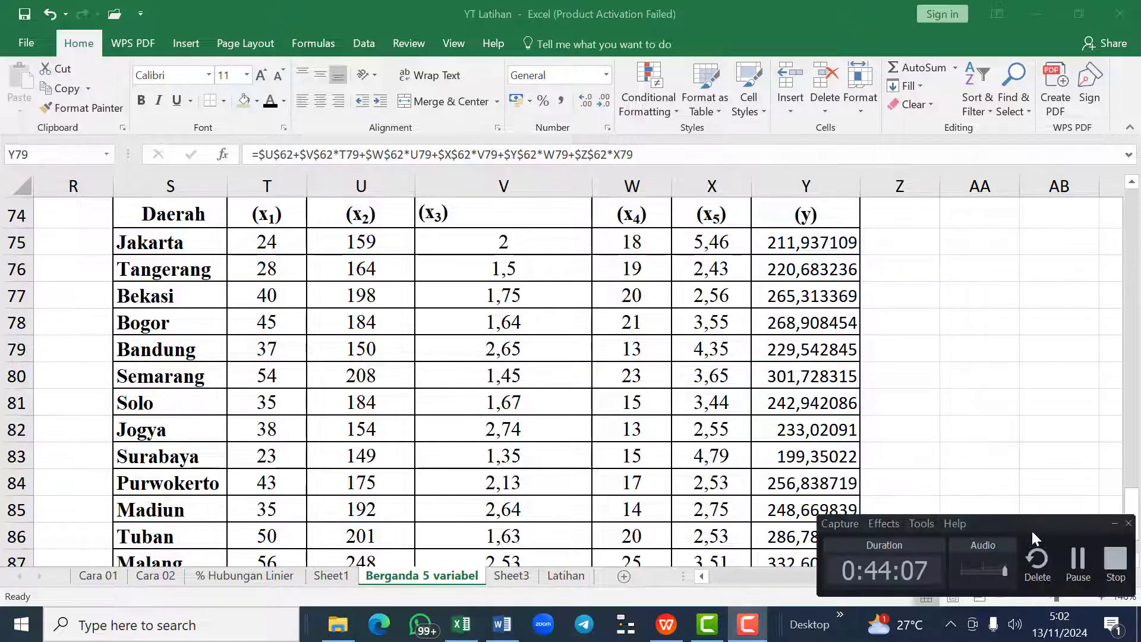